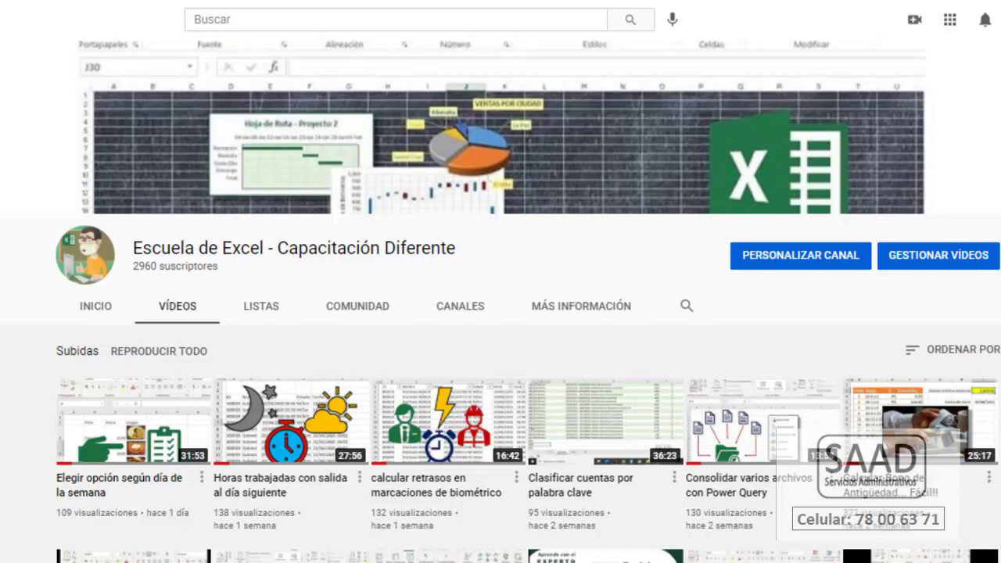
left_click(397, 427)
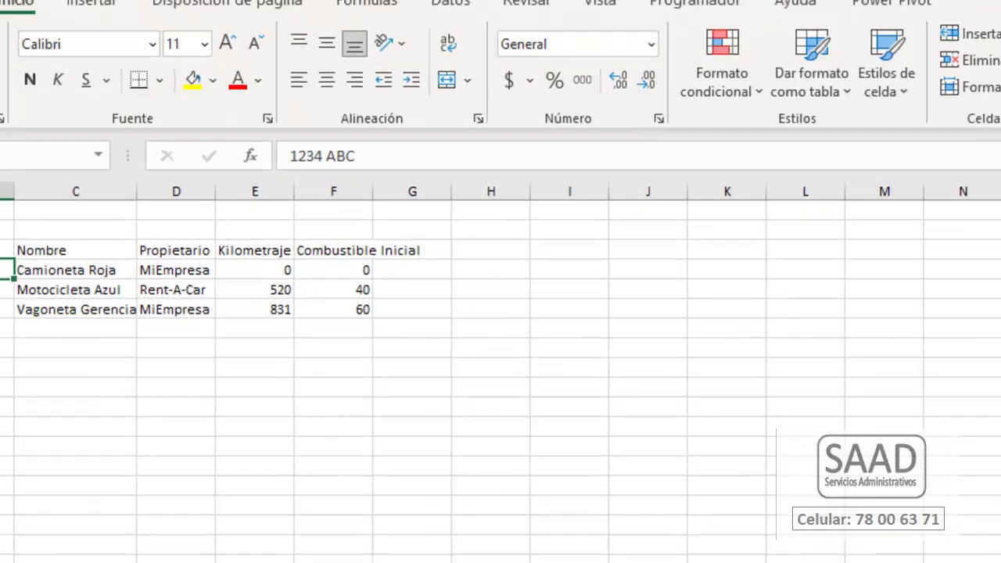
left_click_drag(78, 392, 91, 443)
left_click(91, 443)
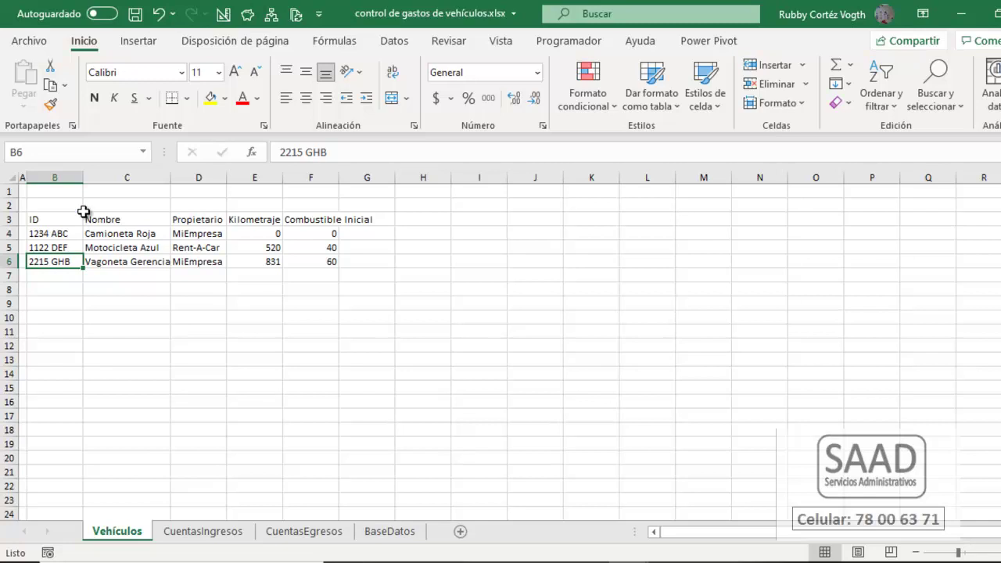
- Widen the ID, Nombre and Propietario columns of the vehicle list so their contents fit
left_click_drag(82, 176, 92, 177)
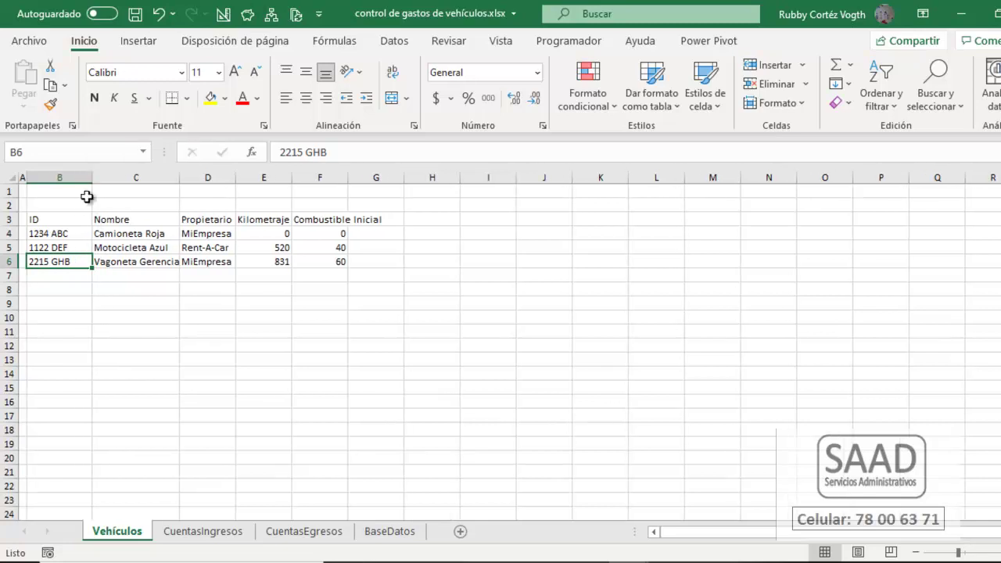
left_click_drag(67, 220, 67, 257)
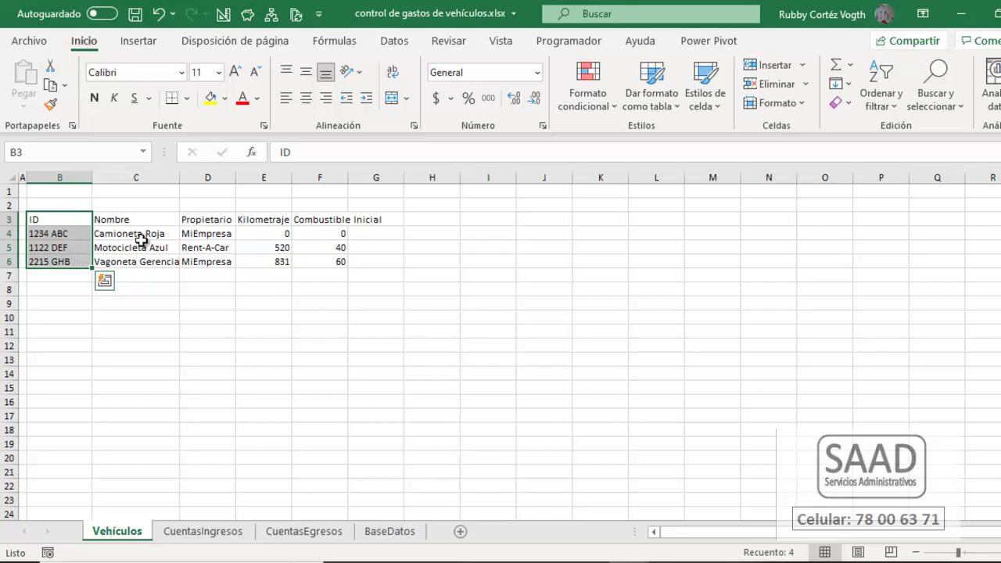
left_click_drag(147, 228, 150, 260)
left_click_drag(180, 178, 221, 176)
left_click_drag(259, 219, 255, 262)
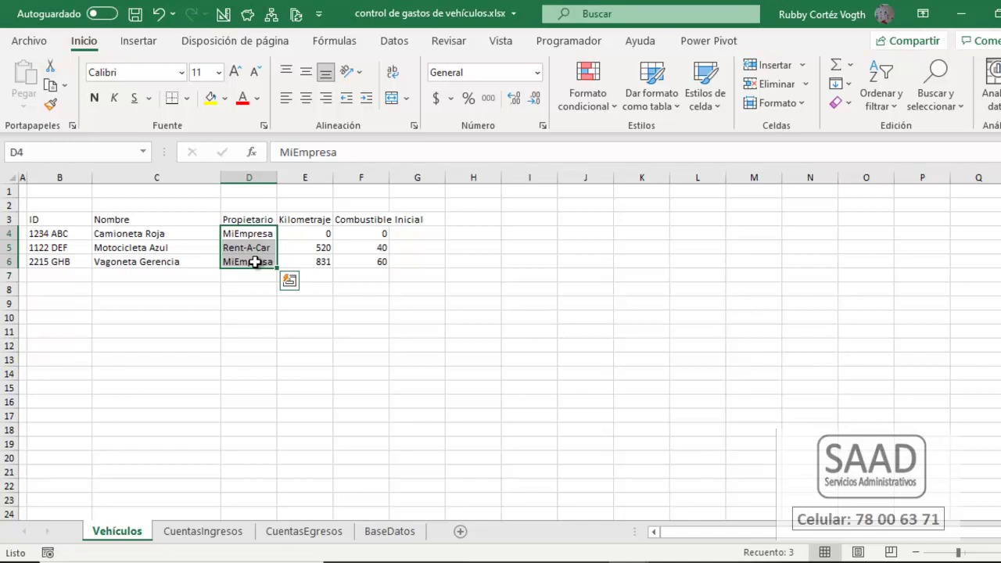
left_click_drag(277, 178, 283, 178)
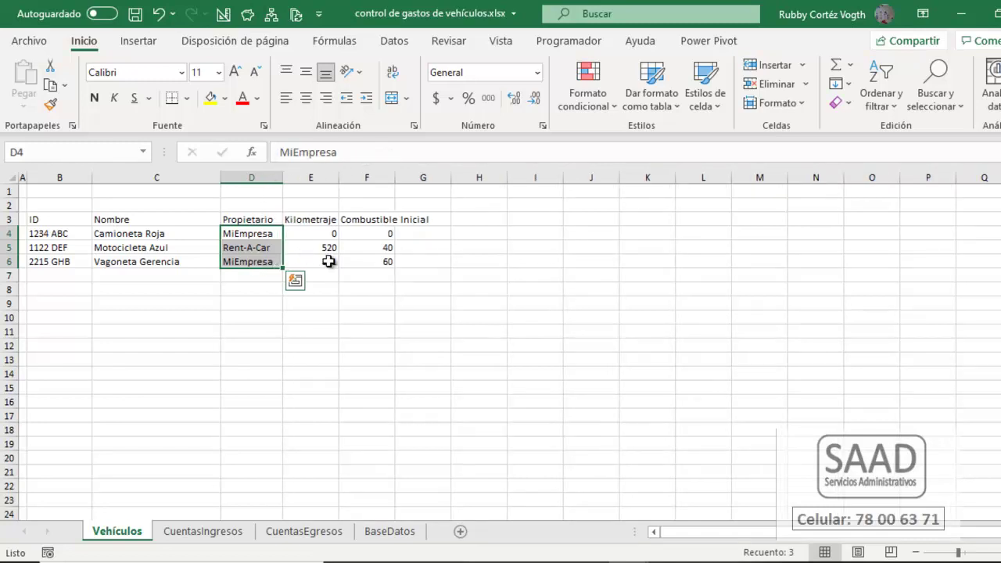
- Examine the initial mileage and initial fuel values of the three vehicles
left_click_drag(326, 234, 328, 262)
left_click_drag(383, 236, 381, 259)
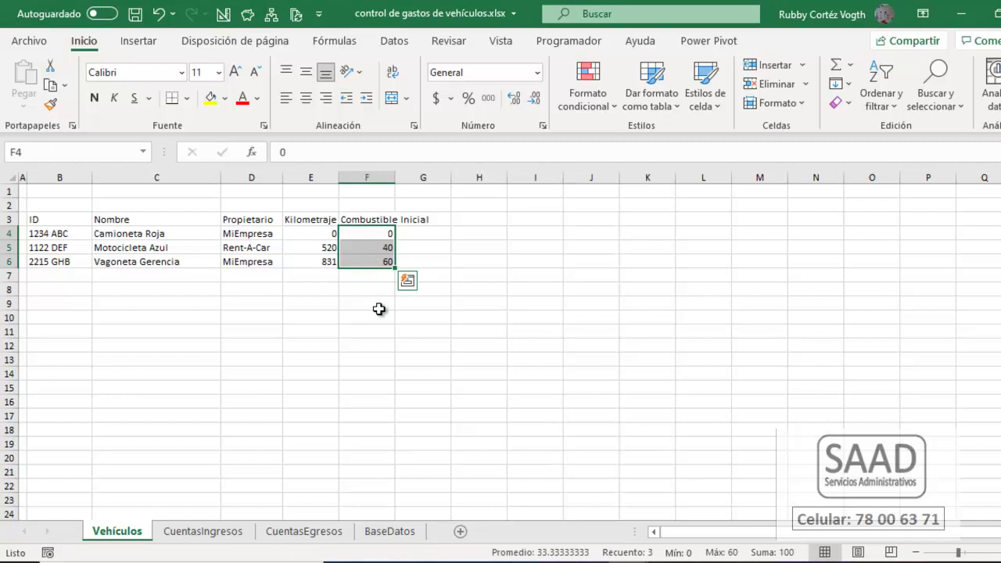
left_click(380, 235)
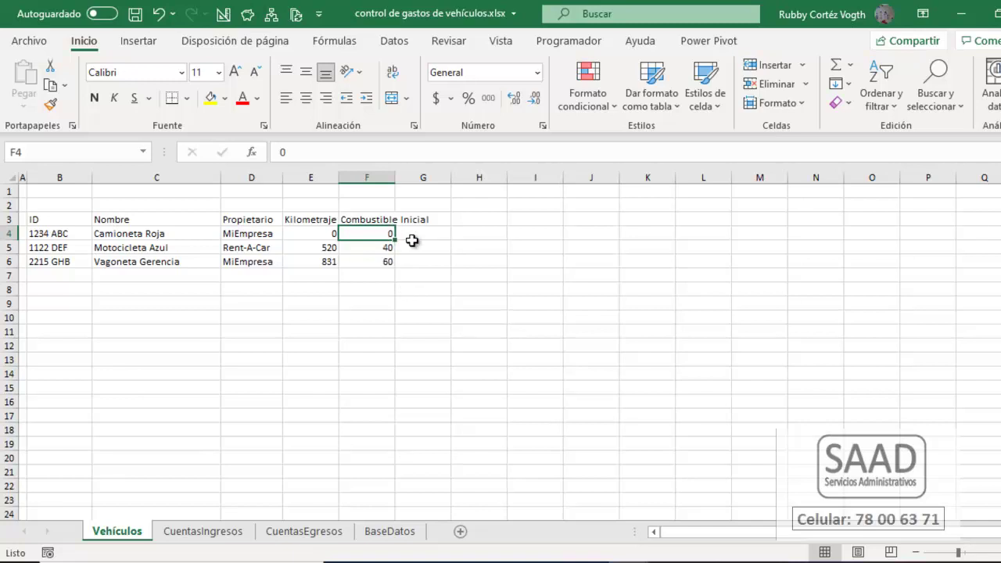
left_click(381, 250)
left_click(383, 261)
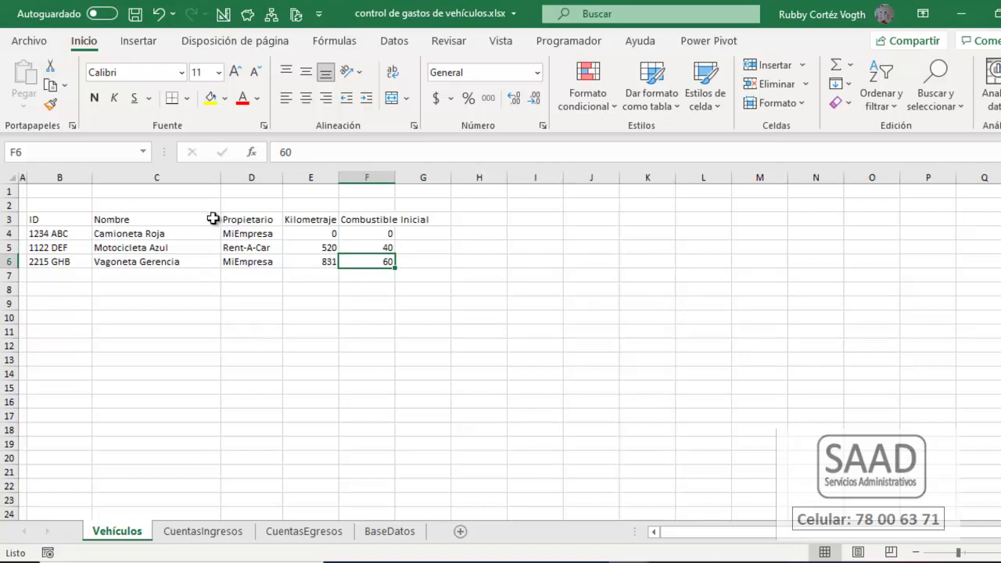
- Format the vehicle list B3:F6 as a table with headers, using a light style with a light-blue header row
left_click(127, 233)
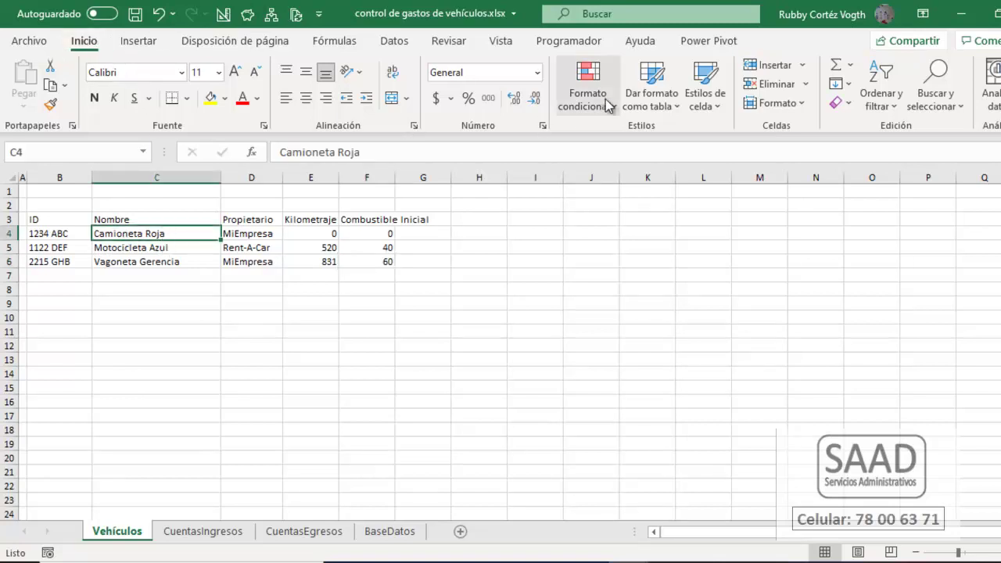
left_click(647, 98)
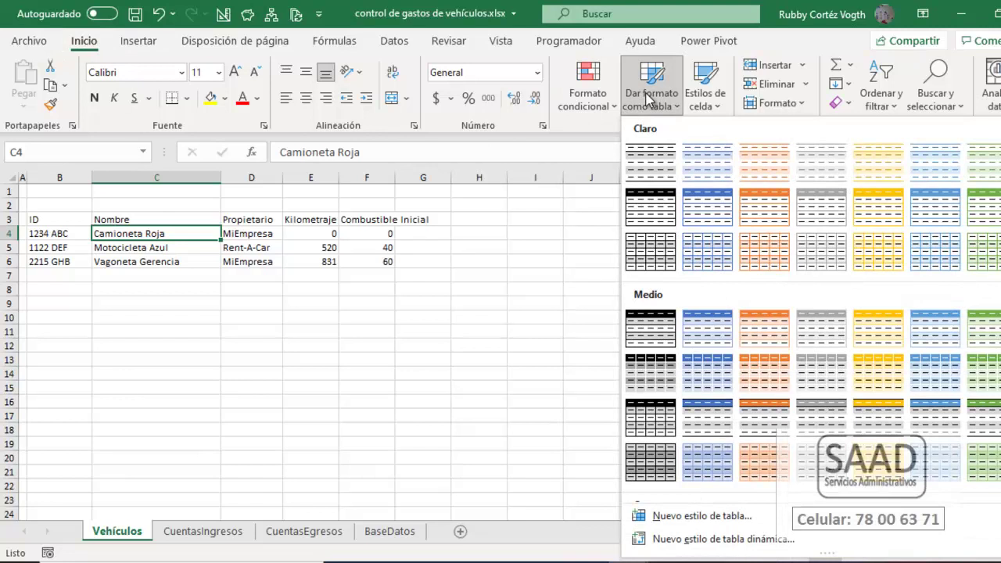
left_click(954, 210)
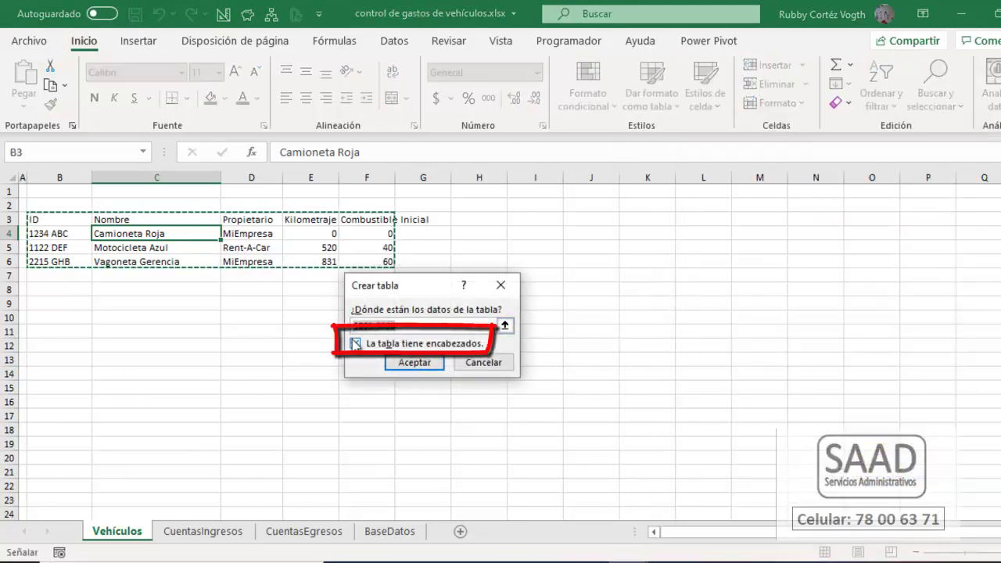
left_click(413, 364)
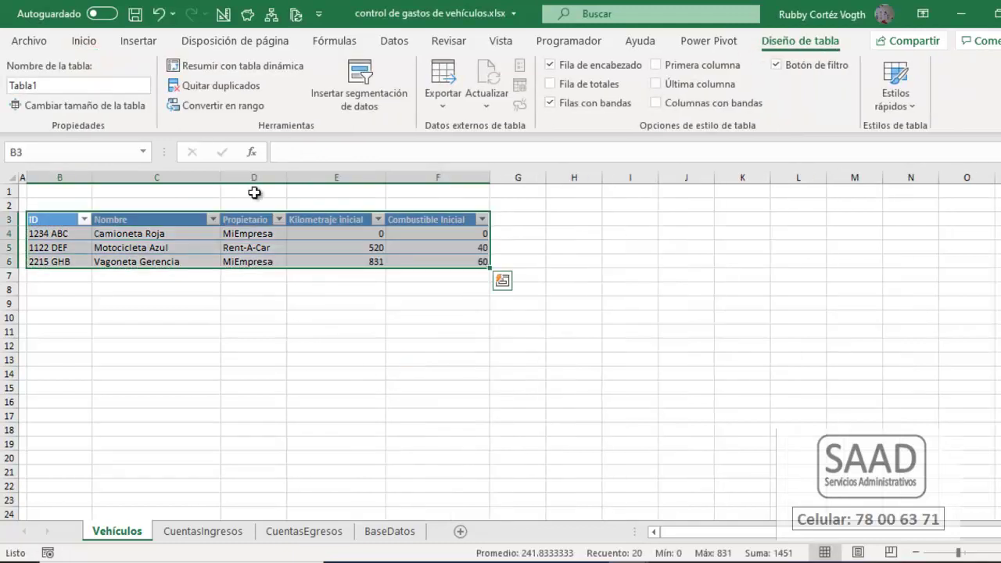
- Rename the vehicle table as TablaVehículos
left_click(140, 251)
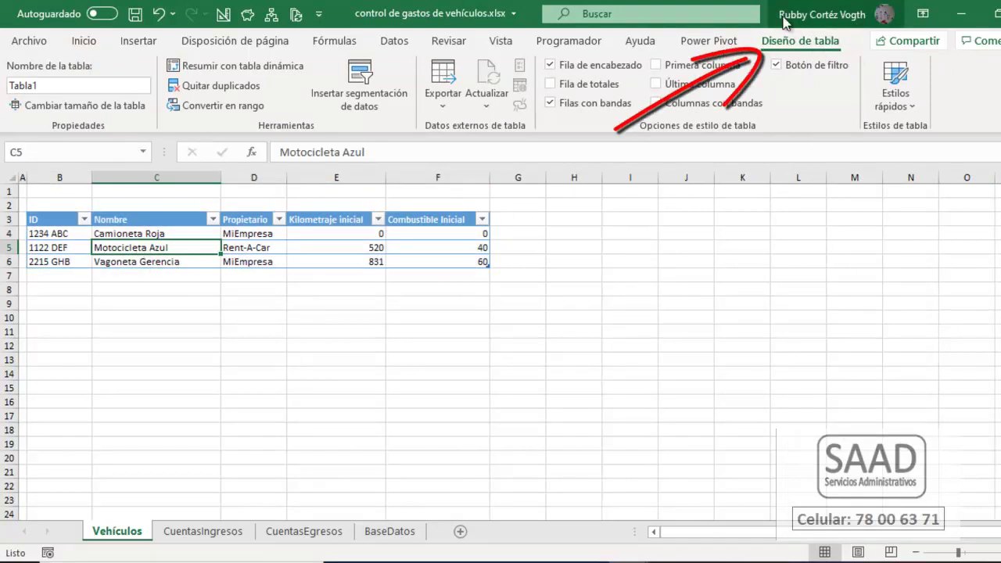
left_click(56, 83)
left_click(59, 86)
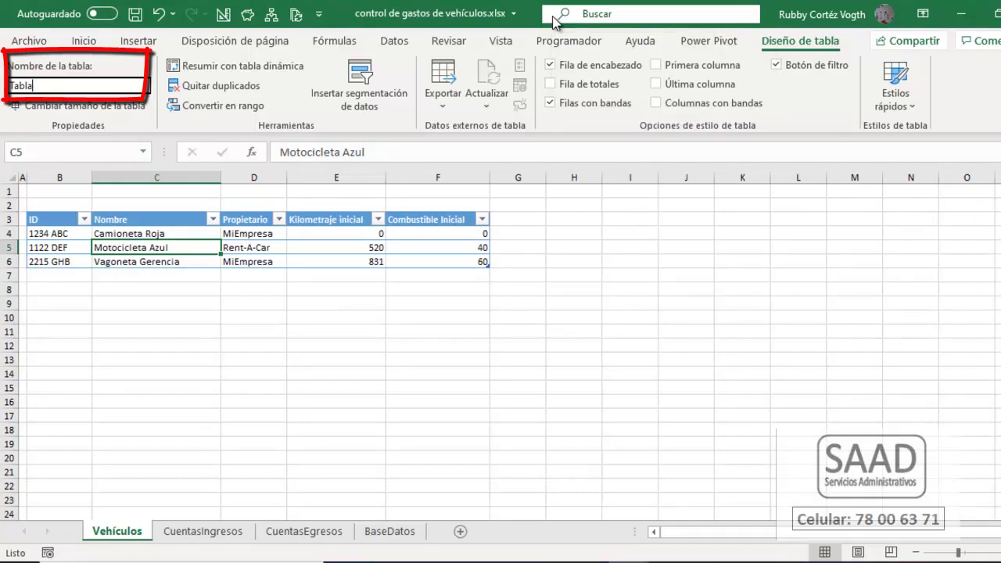
key("BackSpace")
type("Vehícul")
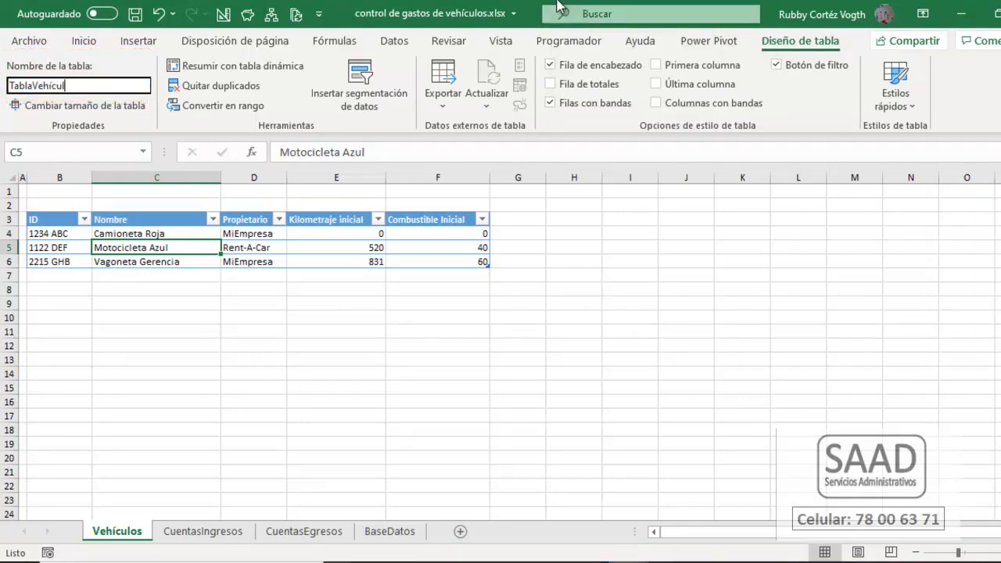
key("Return")
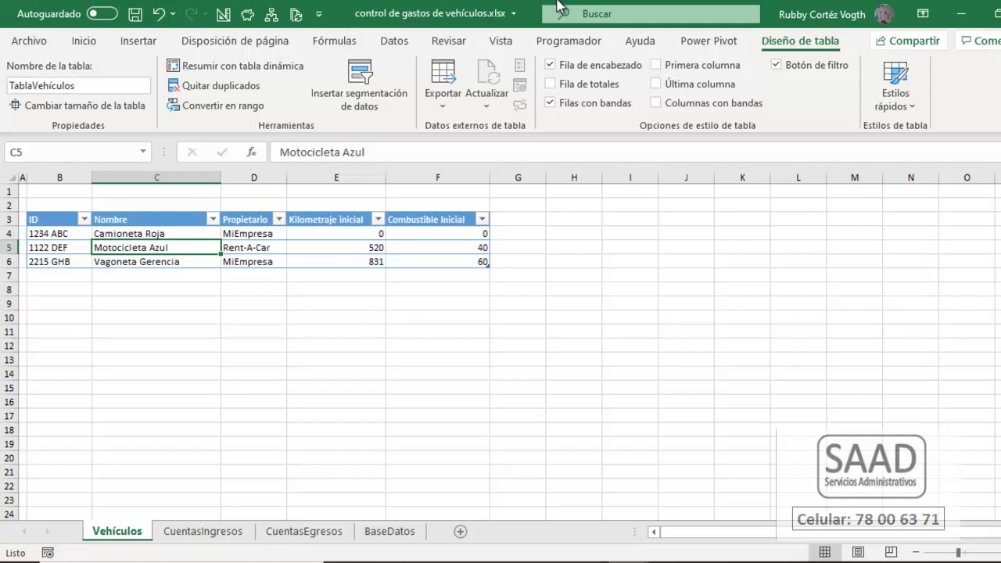
- Assign the range name ListaVehículos to the vehicle IDs in the table's ID column
left_click(56, 215)
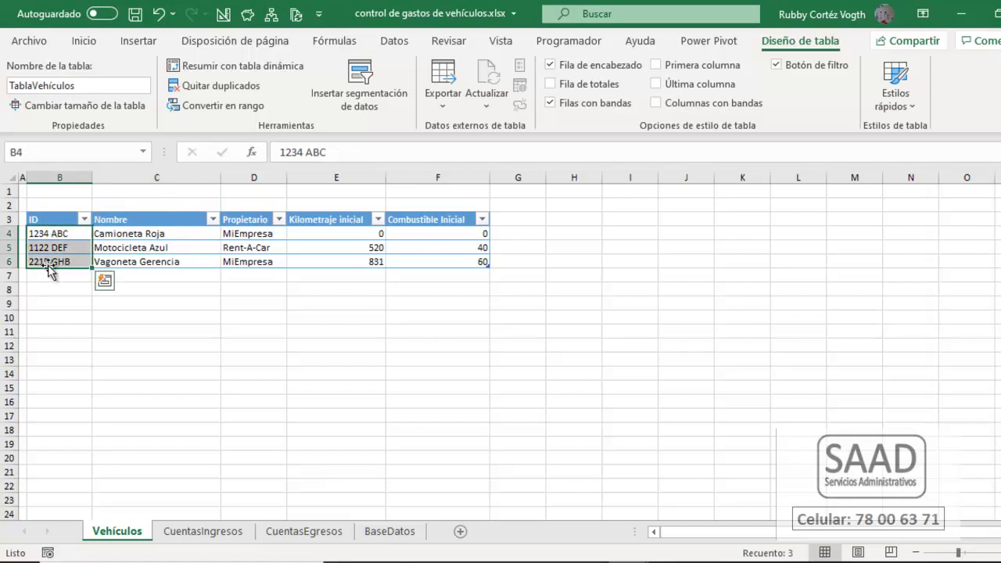
left_click(37, 149)
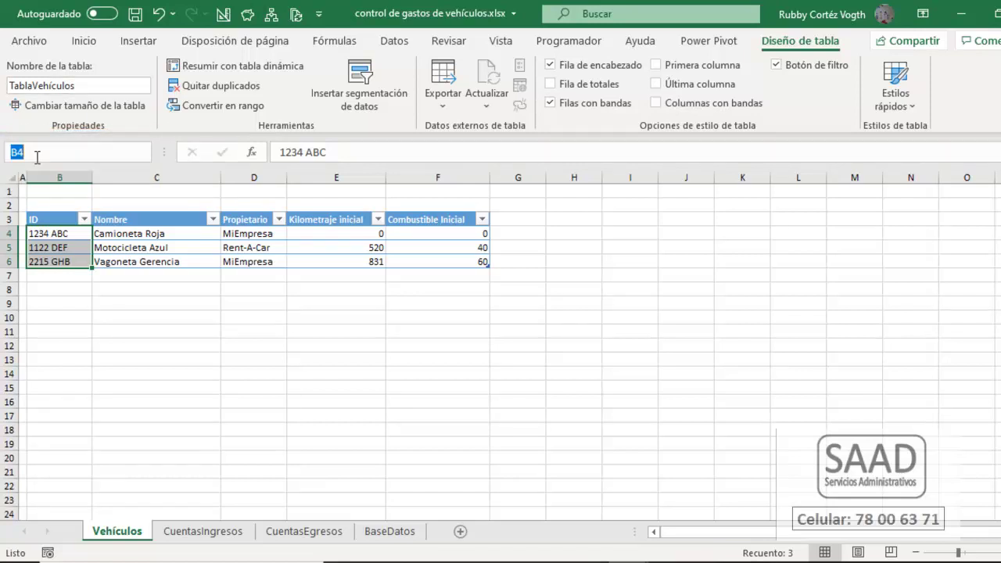
type("Lis")
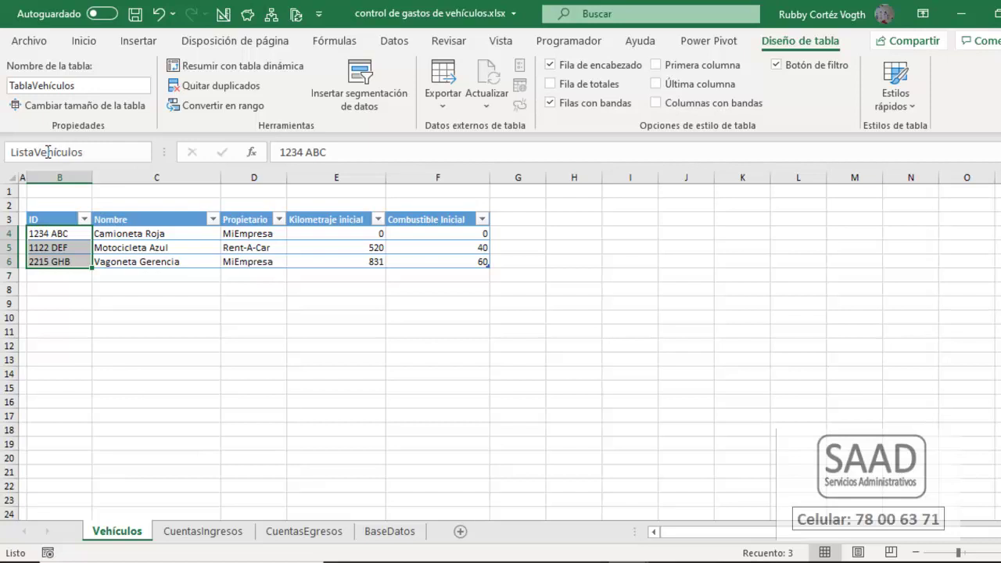
type("taVehículos")
key("Return")
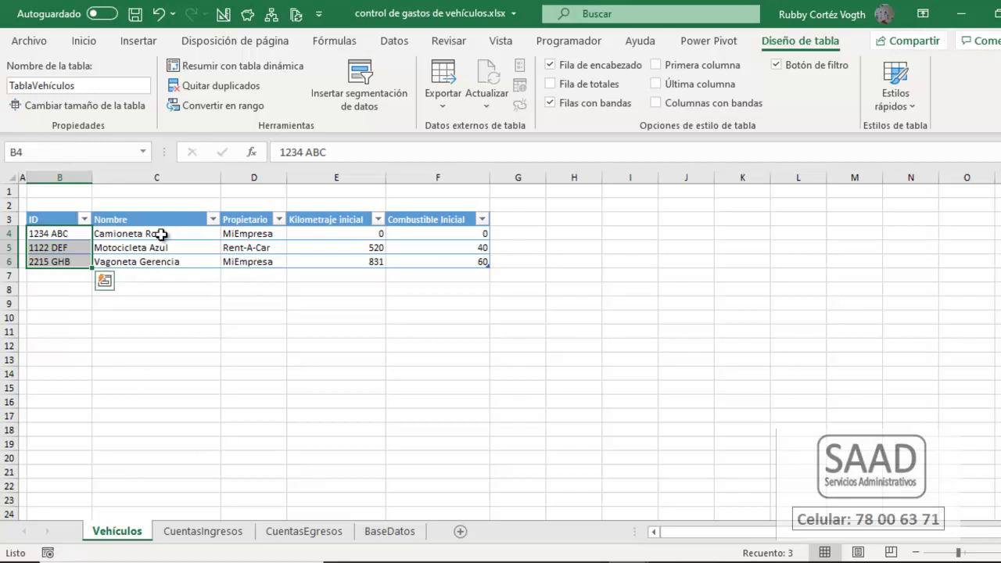
- Check which cells the names TablaVehículos and ListaVehículos refer to by selecting each named range
left_click(309, 304)
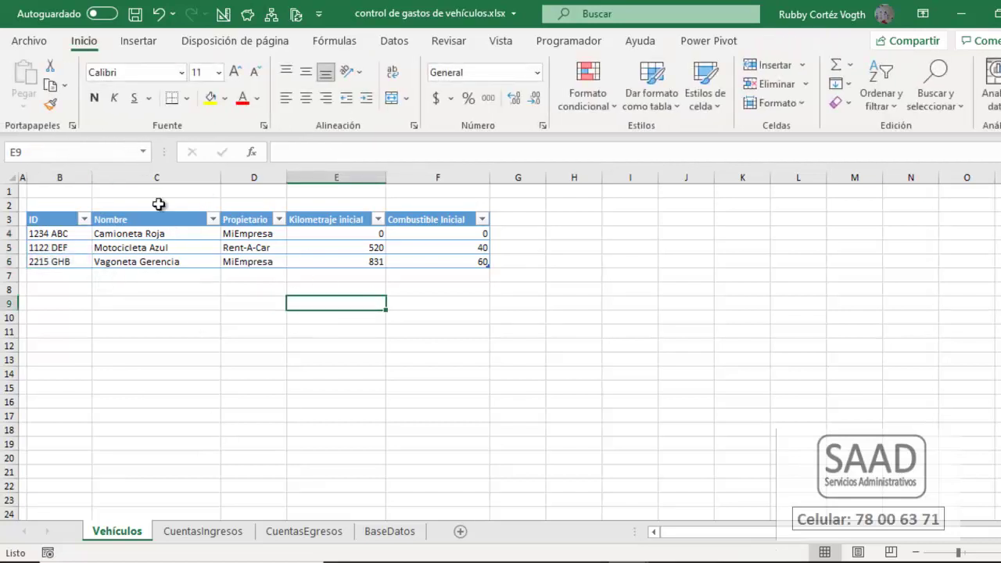
left_click(177, 236)
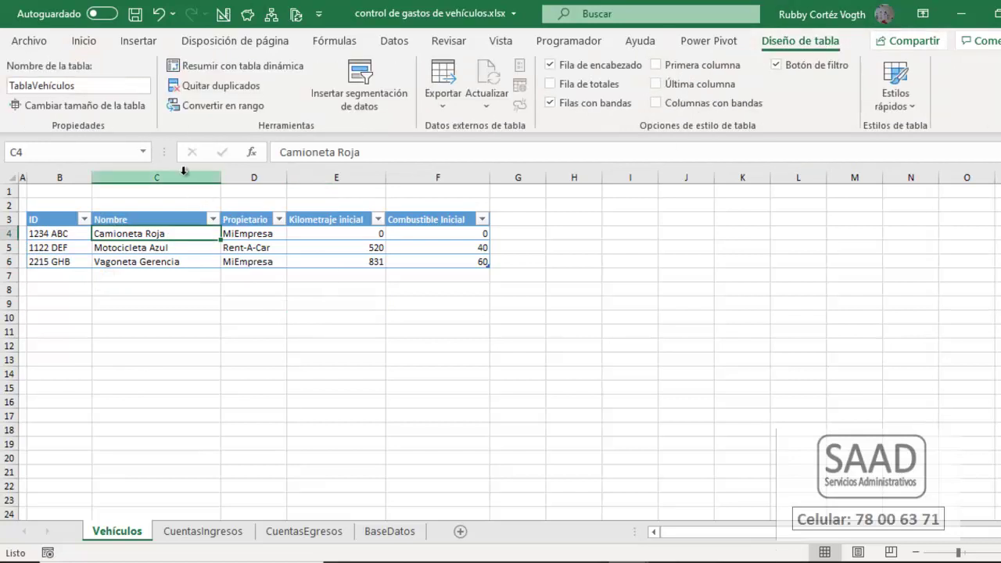
left_click(143, 151)
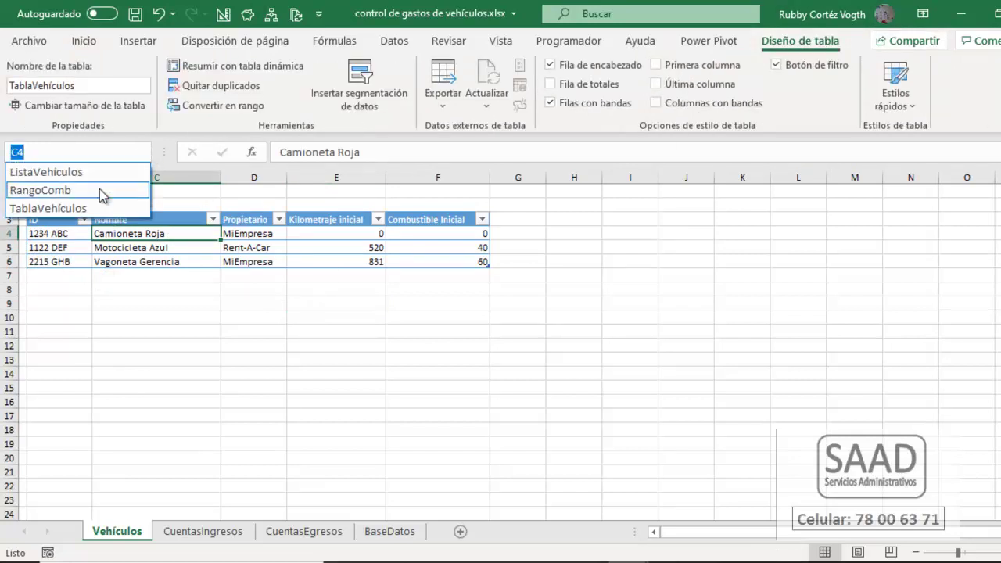
left_click(46, 208)
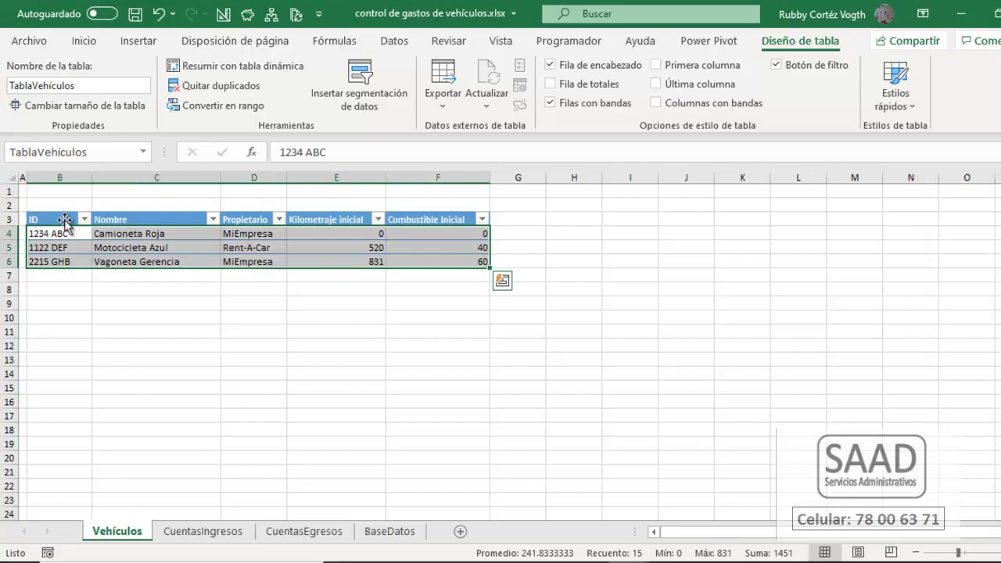
left_click(143, 152)
left_click(59, 174)
left_click(138, 259)
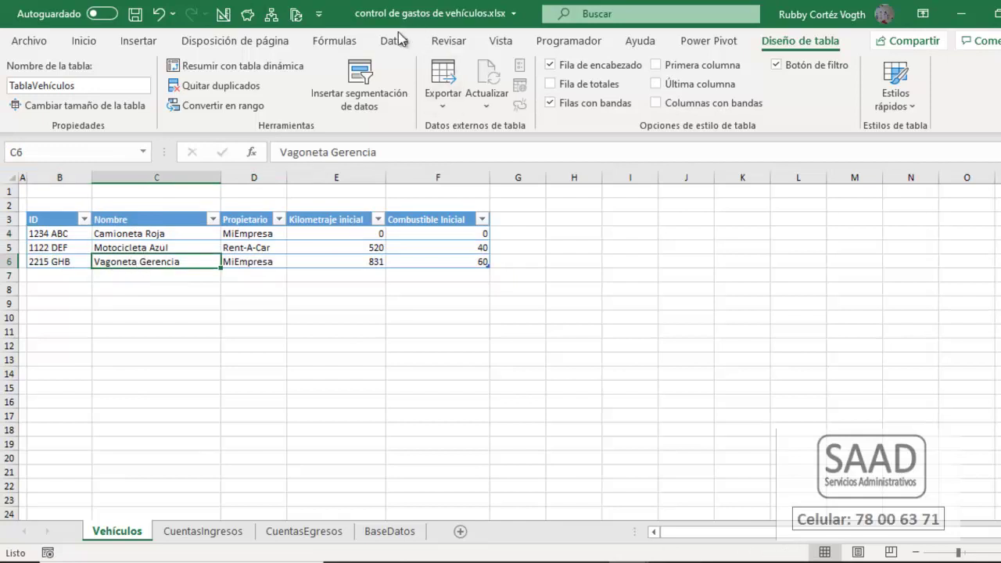
- Delete the defined name RangoComb from the workbook with the name manager
left_click(344, 41)
left_click(467, 95)
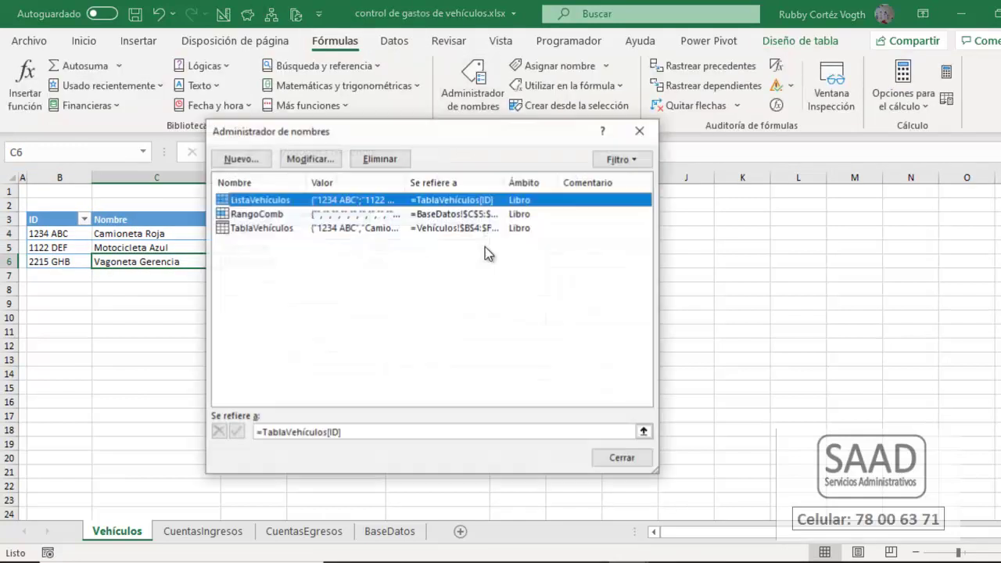
left_click(248, 214)
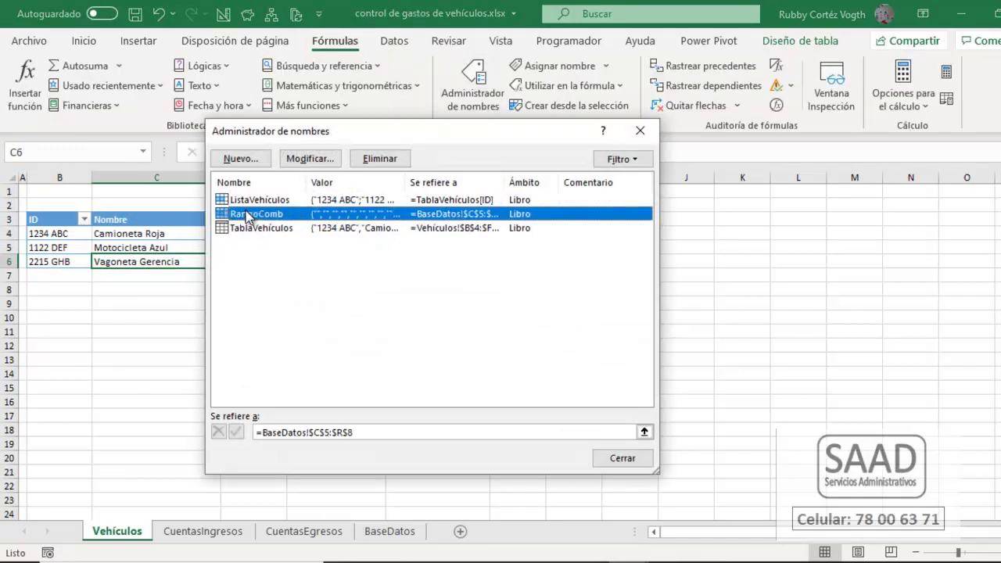
left_click(377, 159)
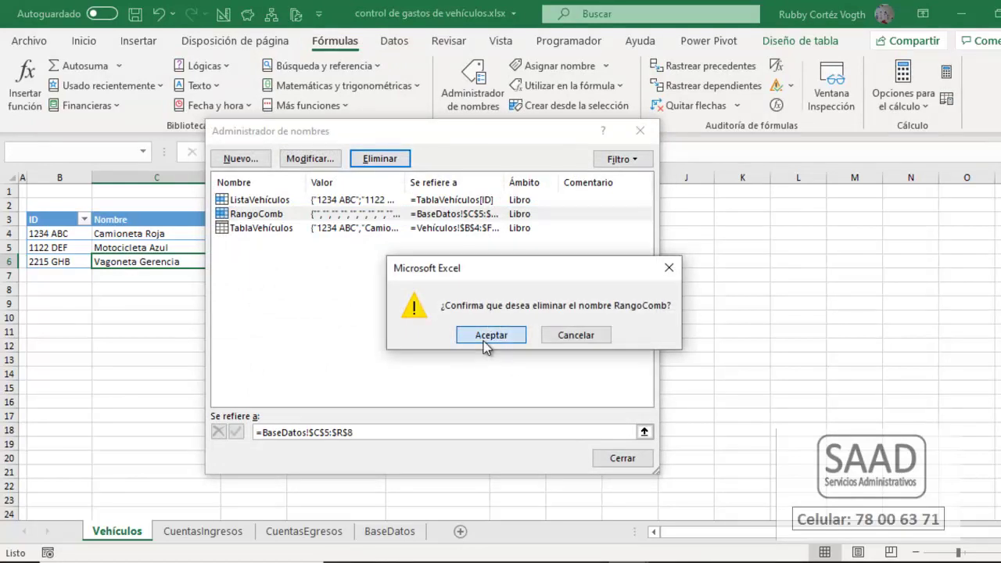
left_click(490, 333)
left_click(621, 458)
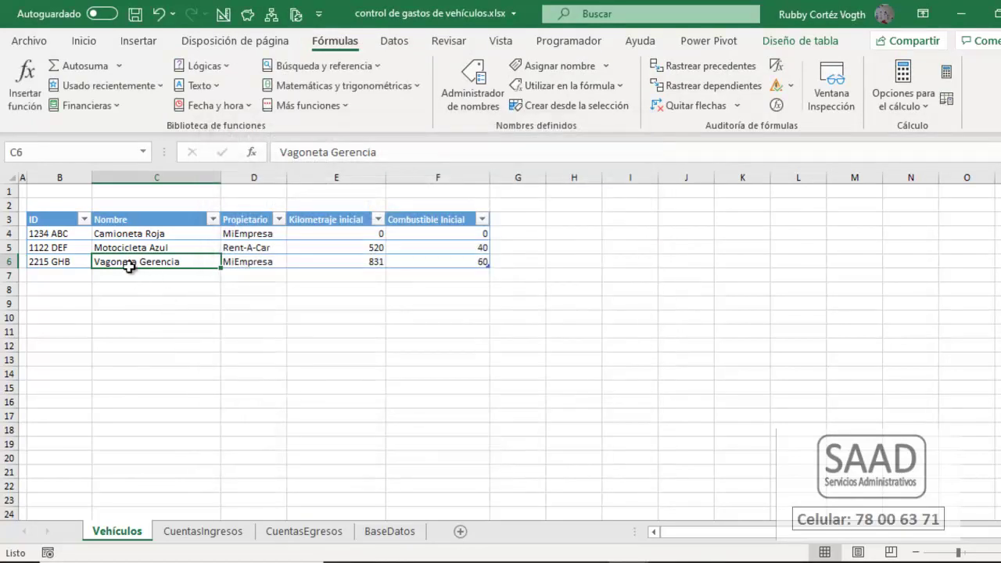
- Recheck the workbook's remaining names by selecting the TablaVehículos range, followed by ListaVehículos
left_click(143, 152)
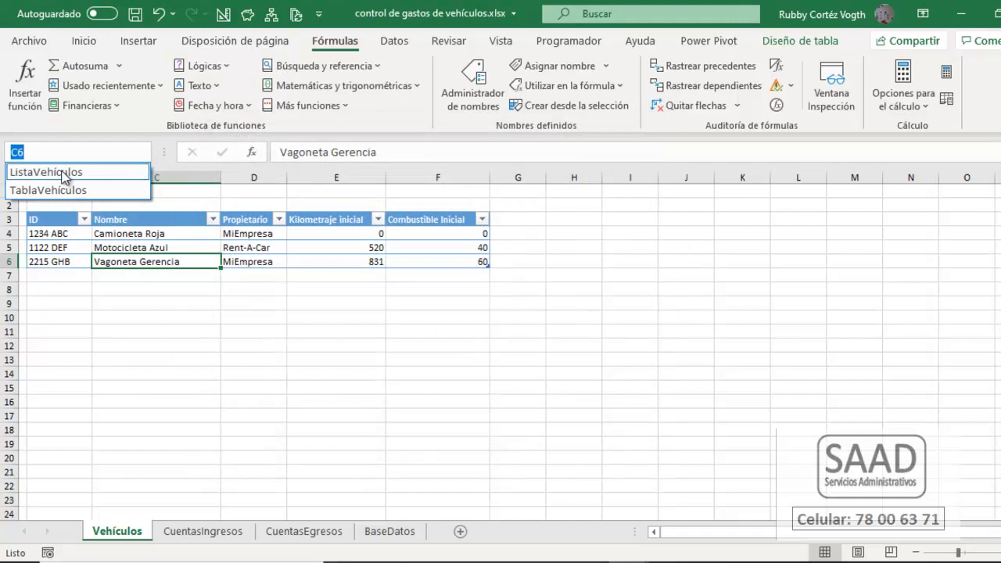
left_click(62, 188)
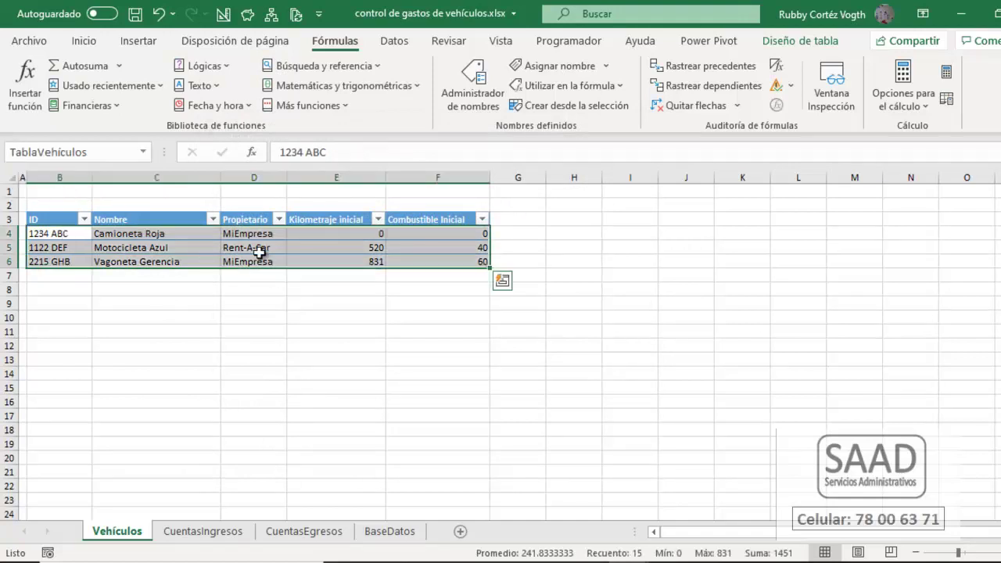
left_click(142, 152)
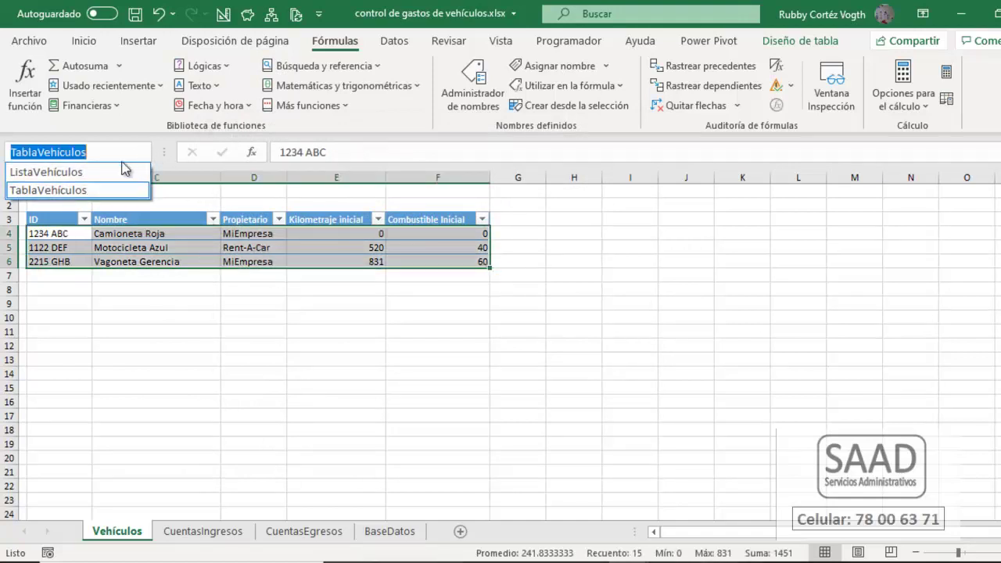
left_click(93, 170)
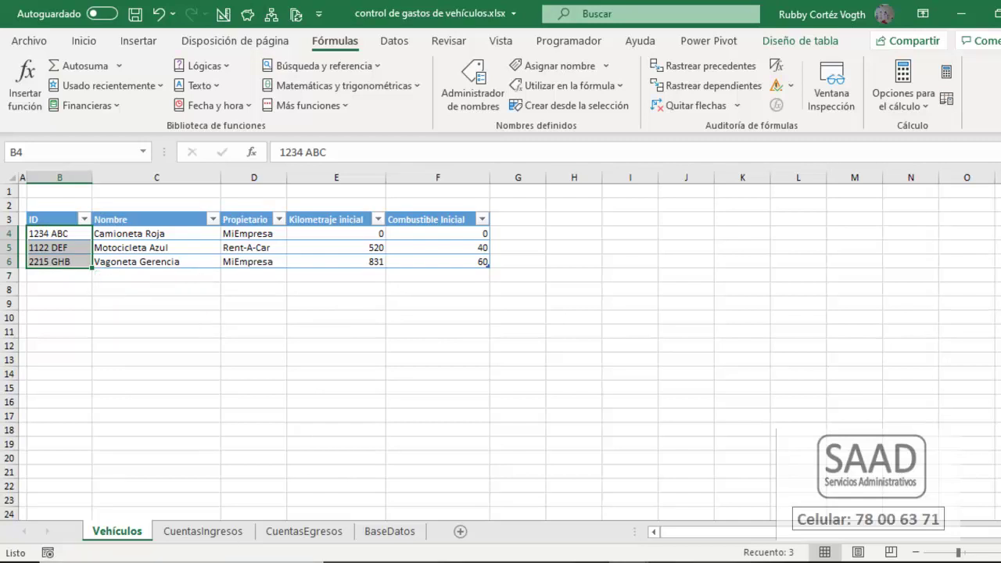
- Review the BaseDatos, CuentasIngresos and CuentasEgresos sheets and the accounts listed on CuentasIngresos
left_click(390, 533)
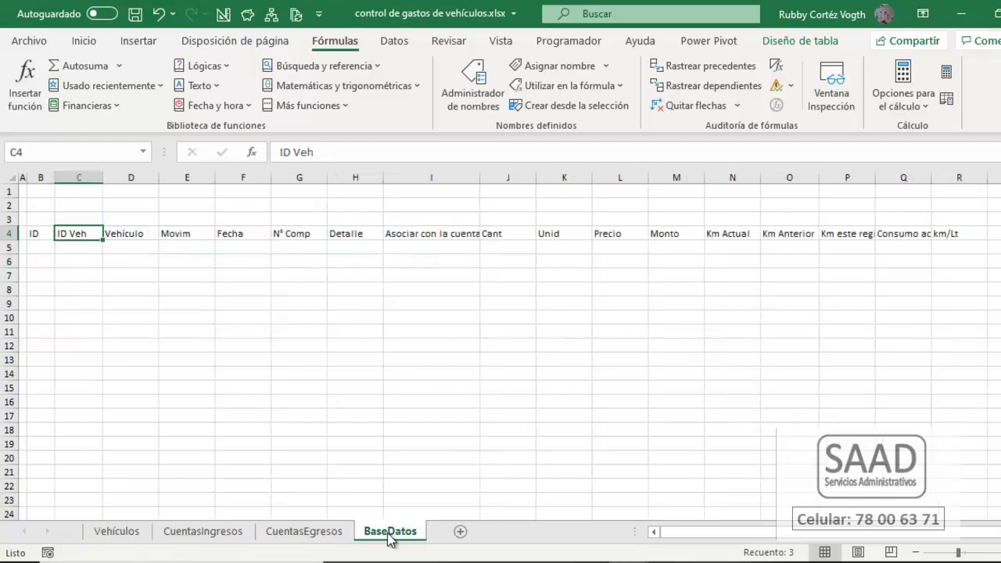
left_click(208, 533)
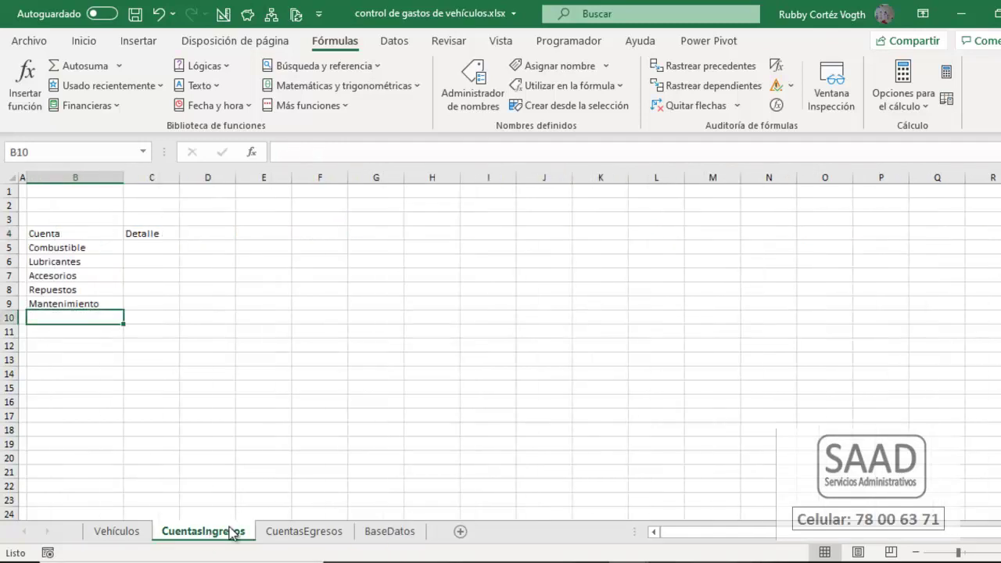
left_click(295, 533)
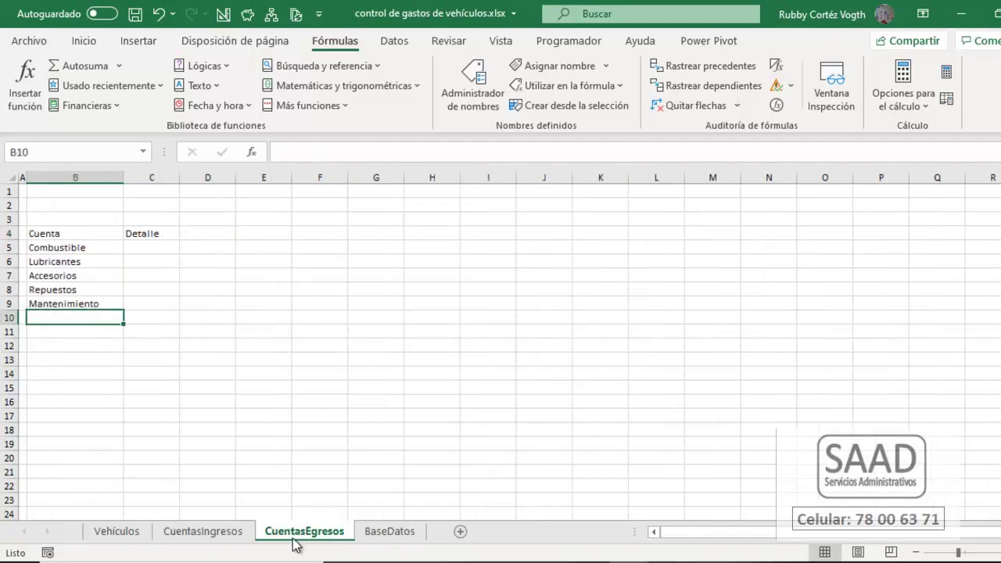
left_click(222, 538)
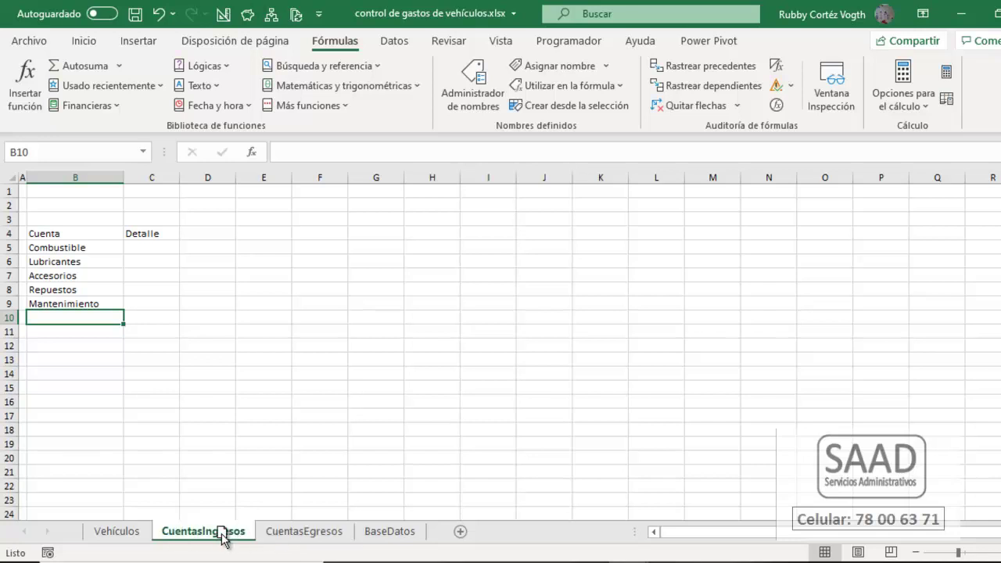
left_click_drag(82, 247, 86, 288)
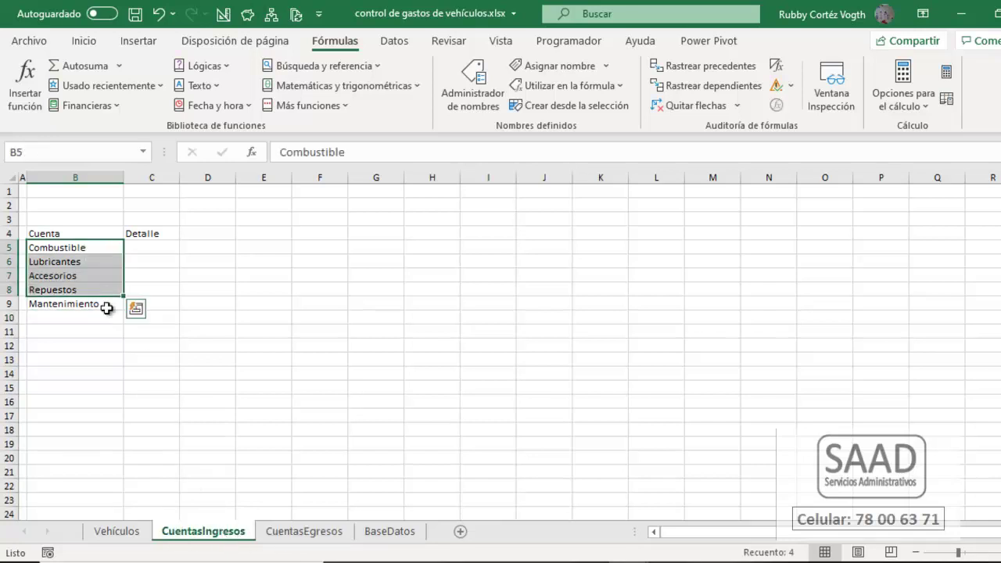
- Rename the CuentasIngresos sheet as CuentasEgr
double_click(223, 533)
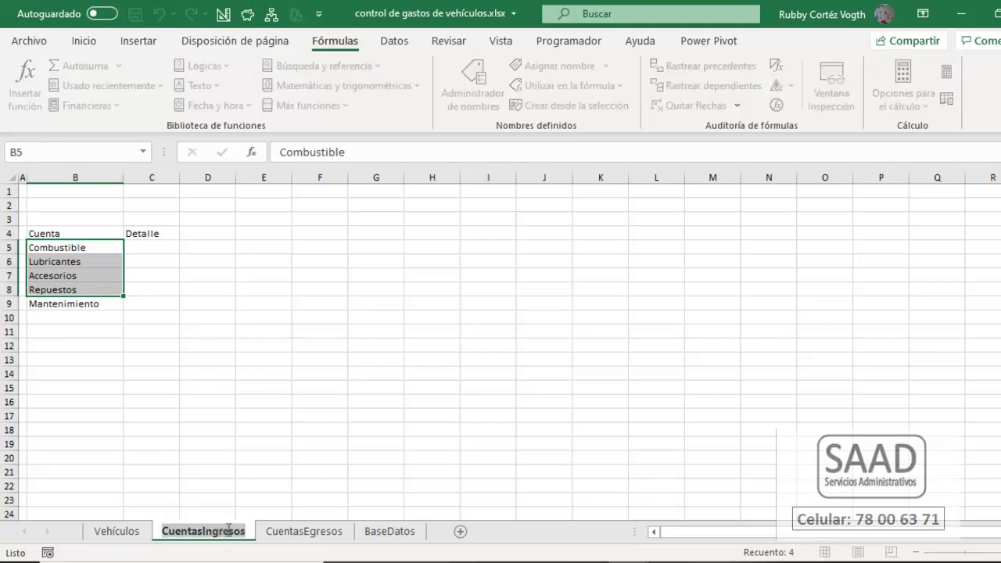
key("End")
key("BackSpace")
key("BackSpace")
key("BackSpace")
key("BackSpace")
key("BackSpace")
key("BackSpace")
key("BackSpace")
key("BackSpace")
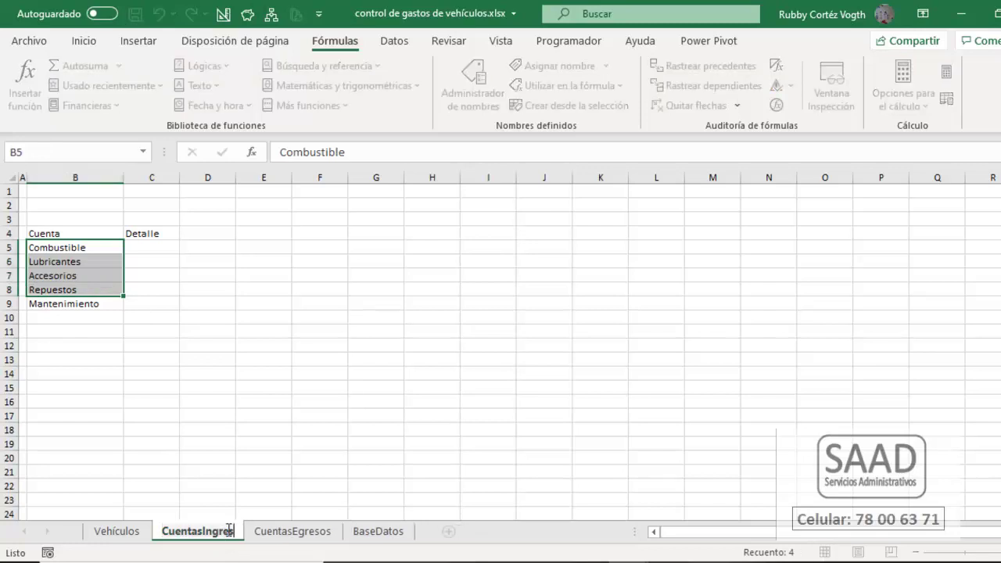
type("Egr")
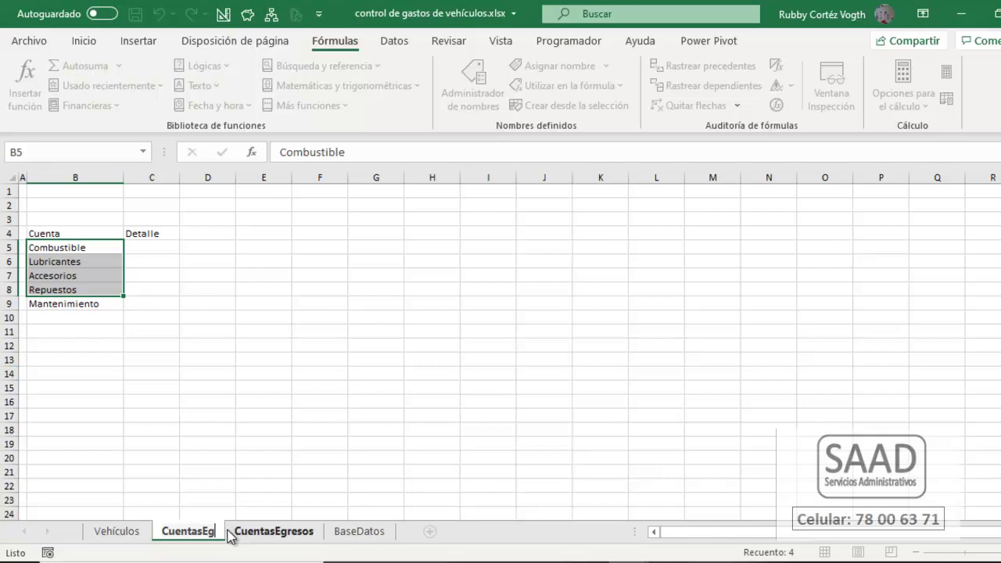
key("Return")
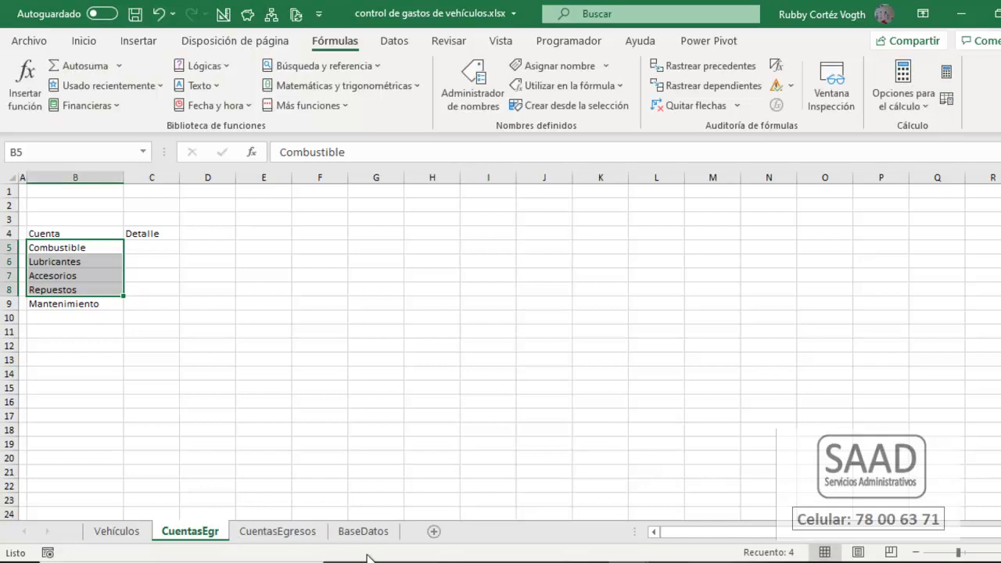
- Rename the CuentasEgresos sheet as CuentasIng
double_click(309, 534)
key("End")
key("BackSpace")
key("BackSpace")
key("BackSpace")
key("BackSpace")
key("BackSpace")
key("BackSpace")
key("BackSpace")
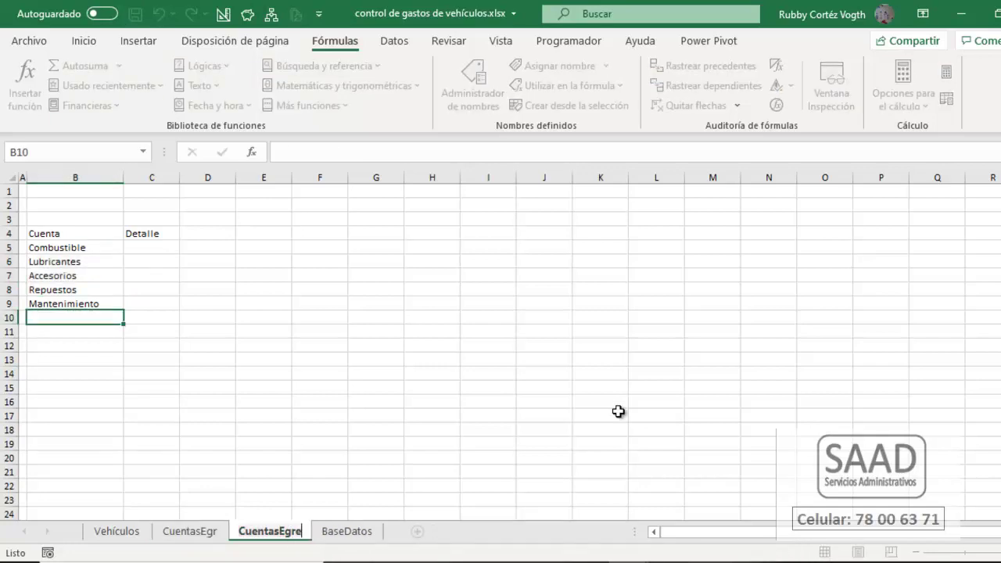
type("Ing")
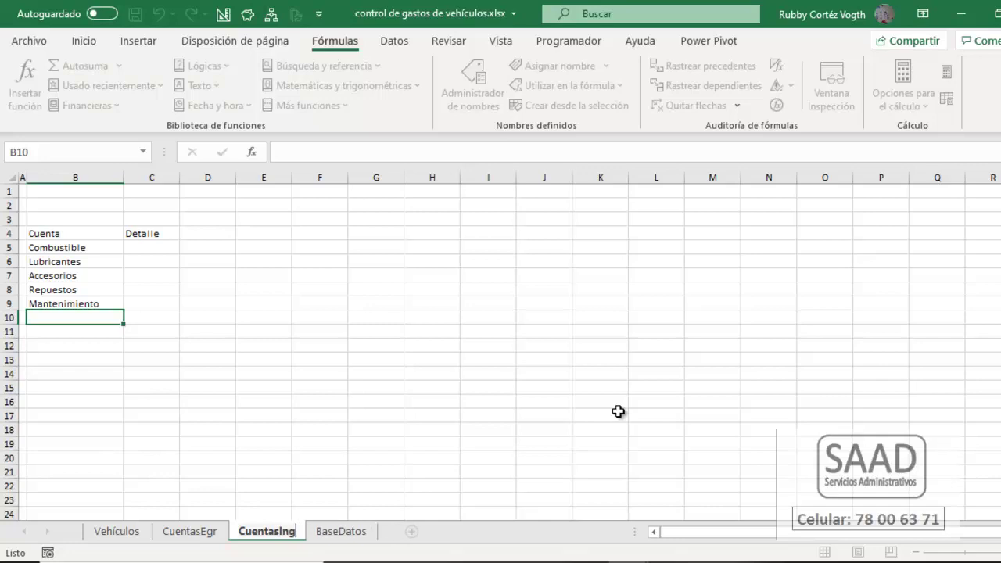
key("Return")
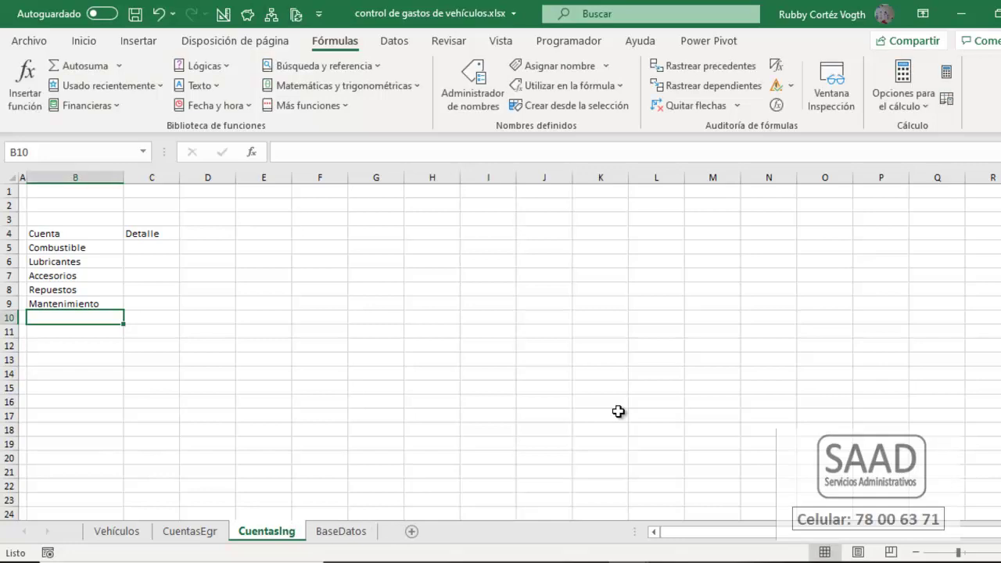
- Replace the first account under Cuenta on the CuentasIng sheet, cell B5, with Alquiler
key("ctrl+Page_Up")
key("ctrl+Page_Down")
key("Up")
key("Up")
key("Up")
key("Up")
key("Up")
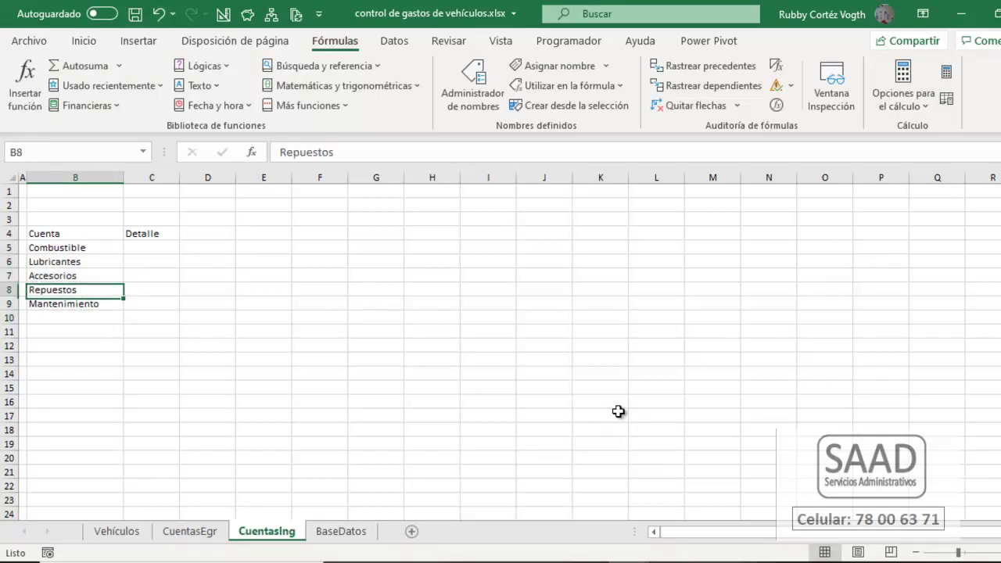
key("shift+Down")
key("shift+Down")
key("shift+Down")
key("shift+Down")
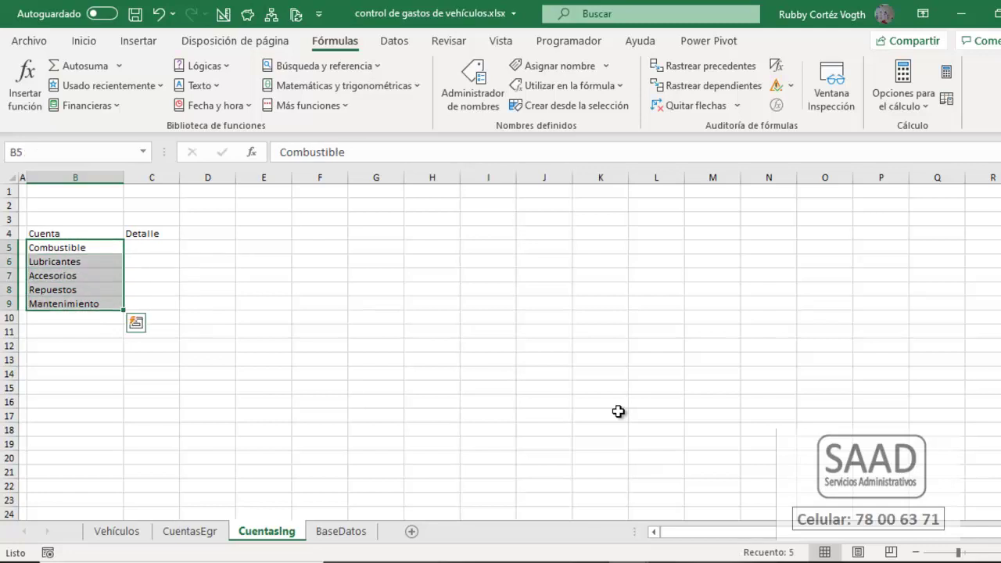
type("Servii")
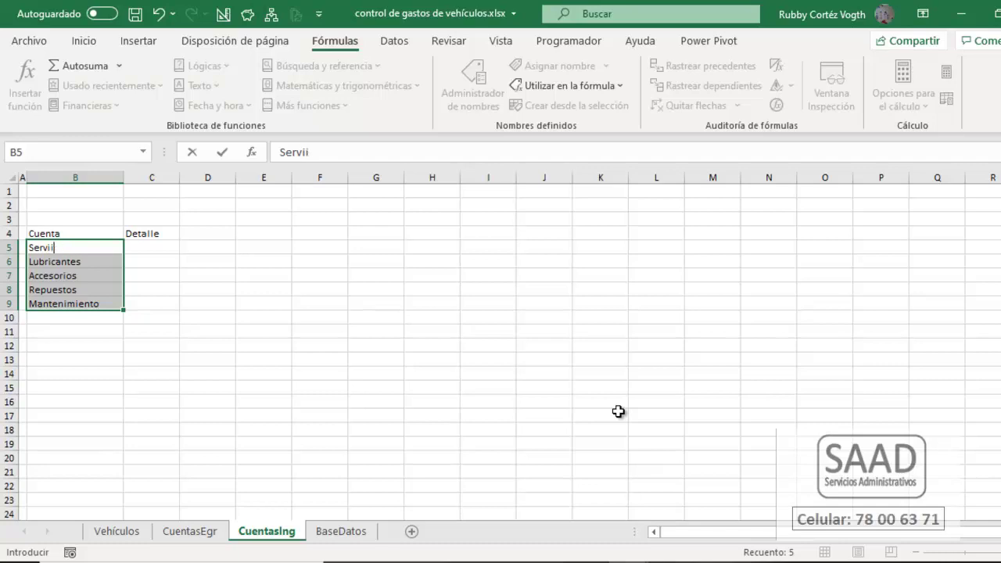
type("Alqu")
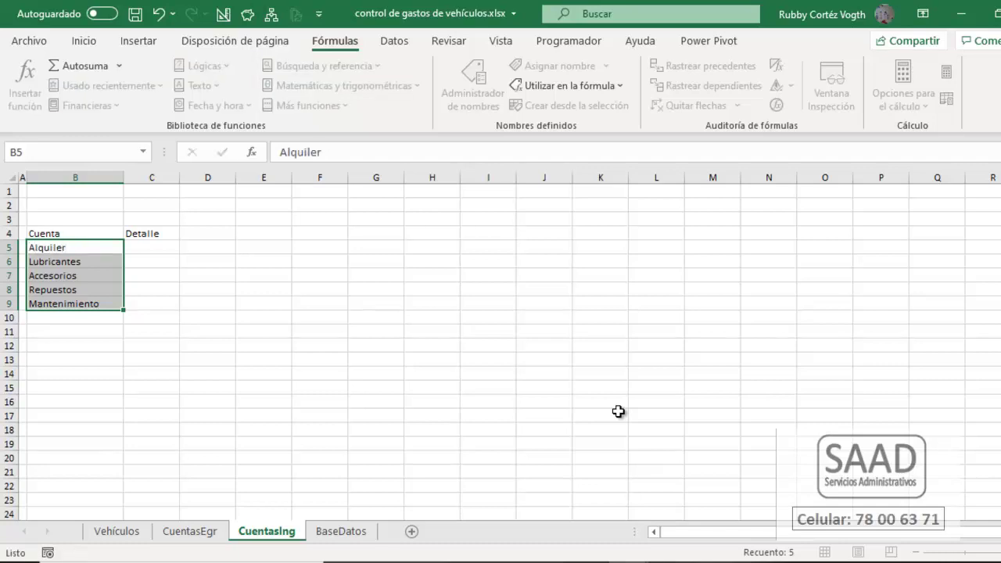
type("iler")
key("Return")
- Clear the accounts from Lubricantes to Mantenimiento in B6:B9, leaving only Alquiler on the CuentasIng sheet
key("shift+BackSpace")
key("shift+Down")
key("shift+Down")
key("shift+Down")
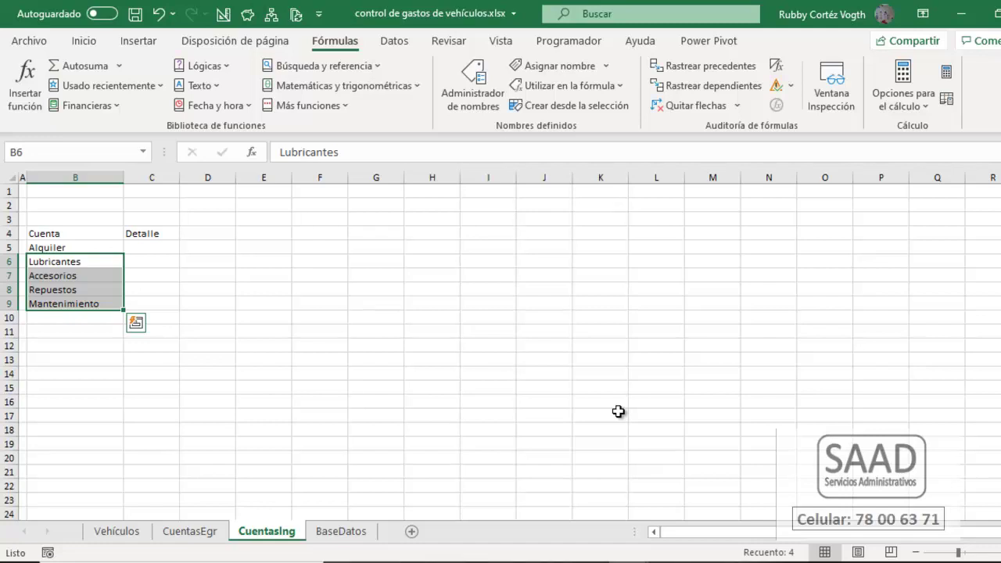
key("Delete")
key("Up")
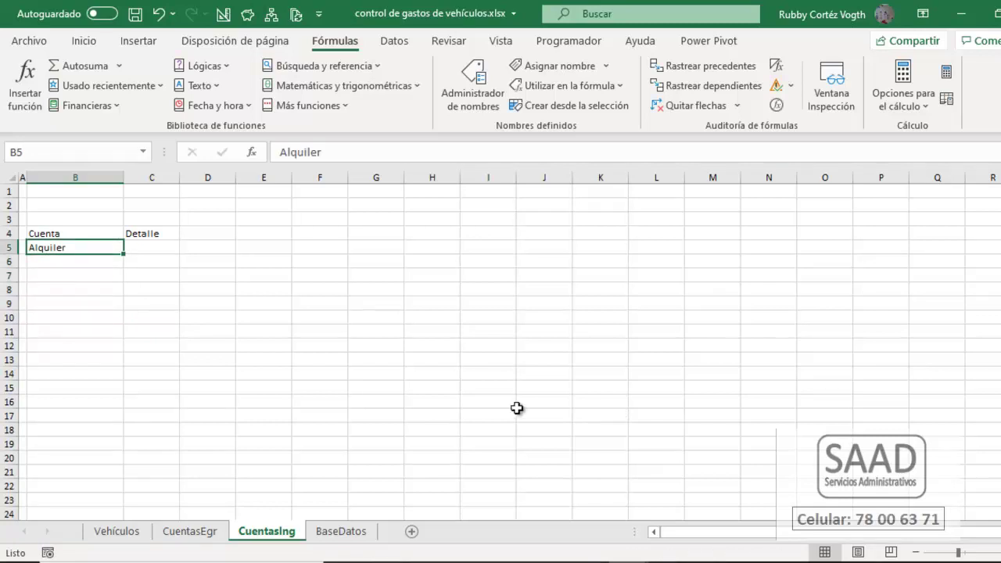
- Go through the expense accounts on the CuentasEgr sheet one by one, from Combustible to Mantenimiento
left_click(187, 531)
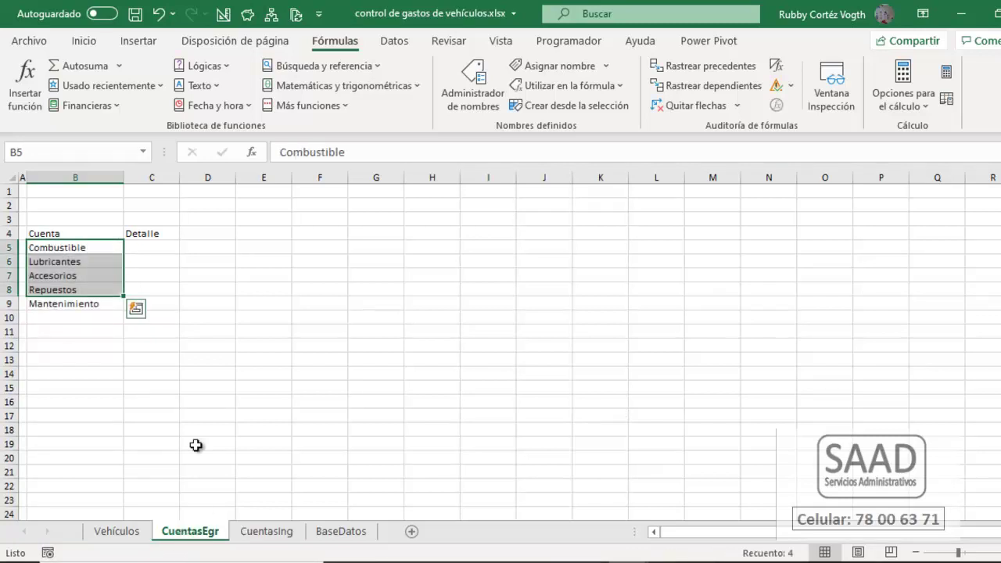
left_click(79, 251)
left_click(67, 261)
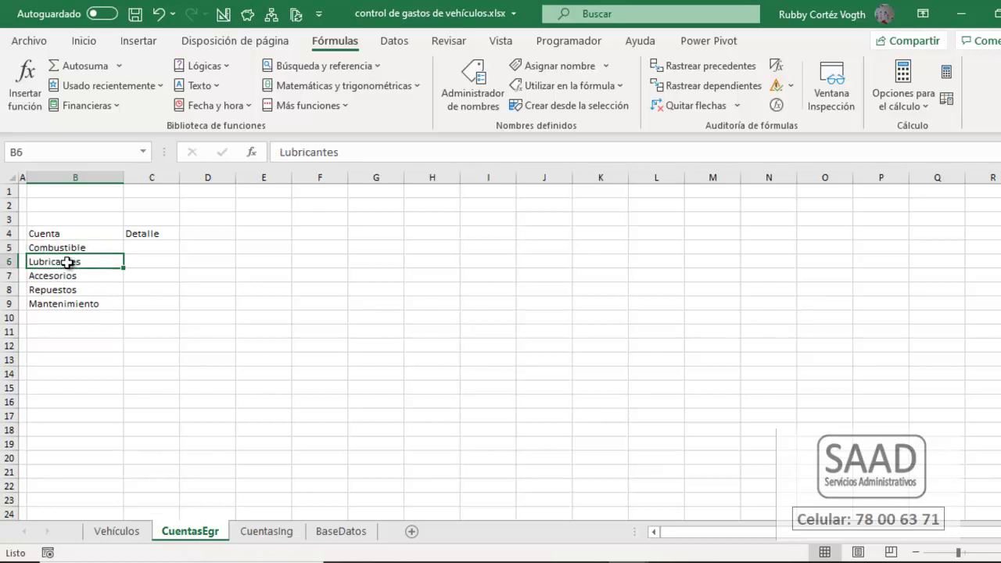
left_click(67, 276)
left_click(67, 289)
left_click(70, 305)
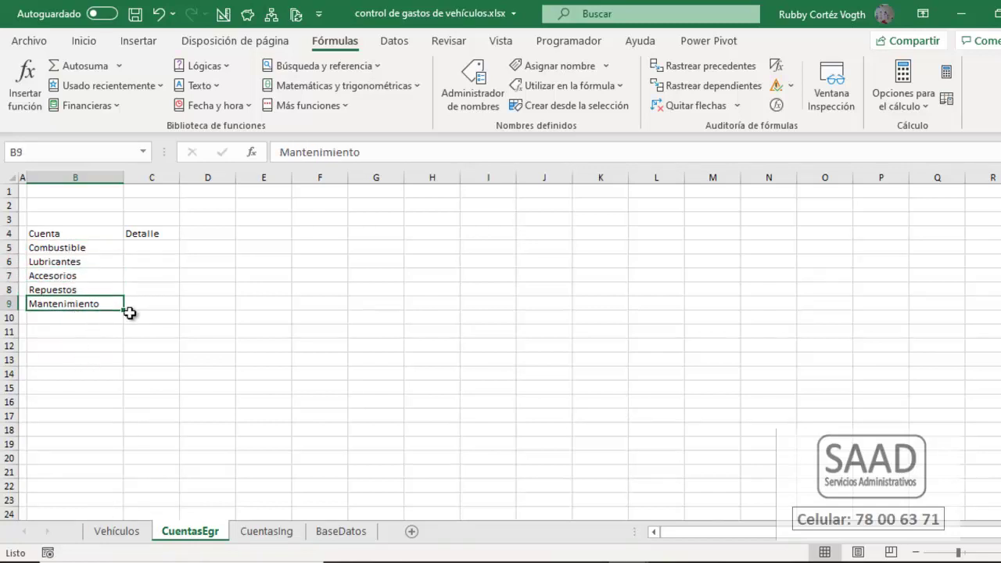
- Try formatting the CuentasEgr range B4:C9 as a table in an orange light style, without the headers option
left_click(64, 264)
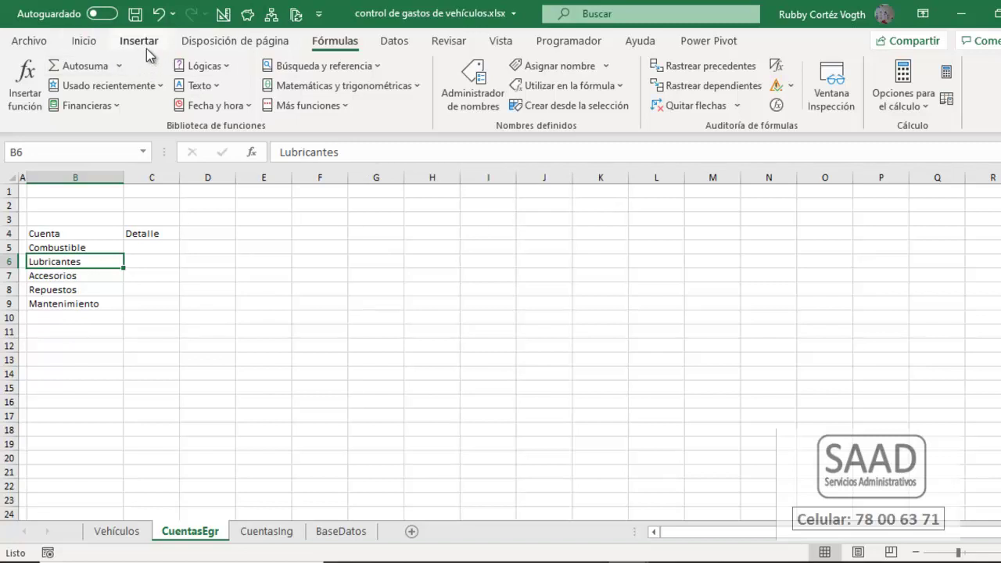
left_click(86, 43)
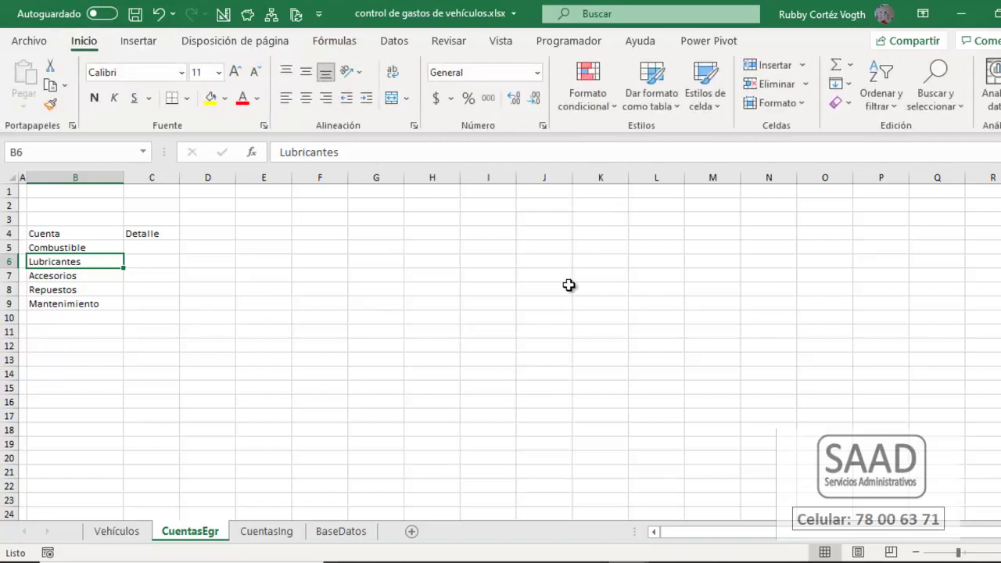
left_click(653, 97)
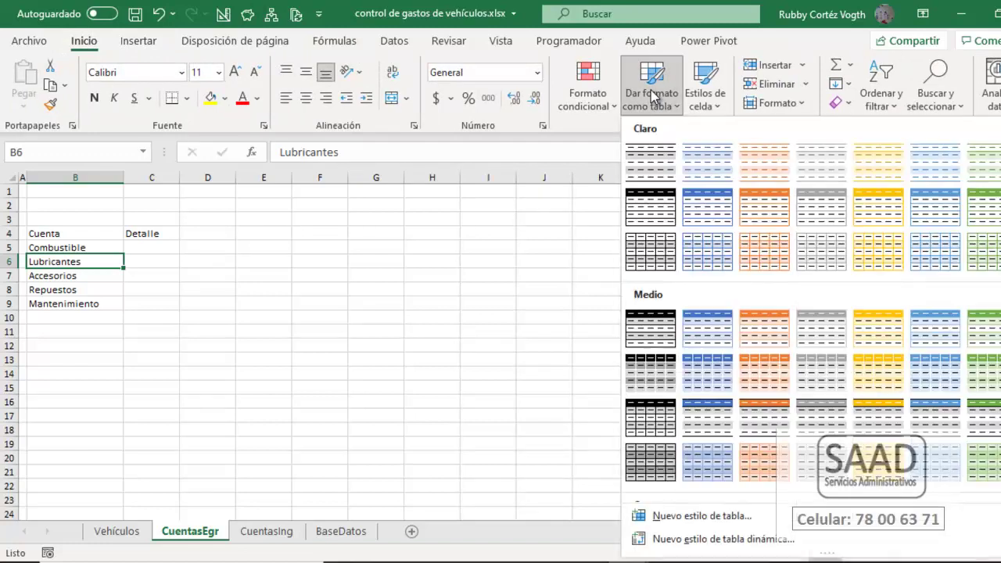
left_click(769, 227)
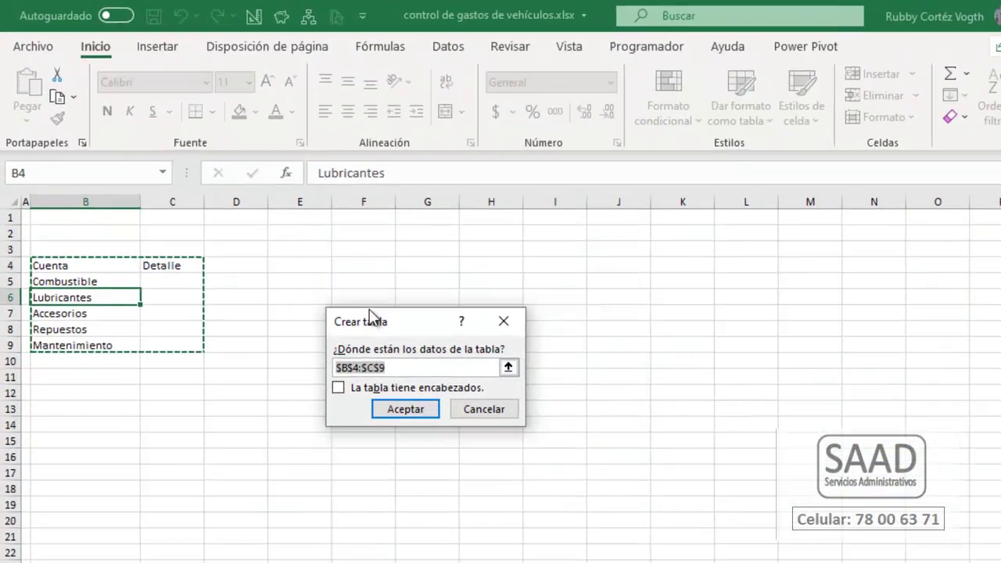
left_click_drag(369, 315, 265, 272)
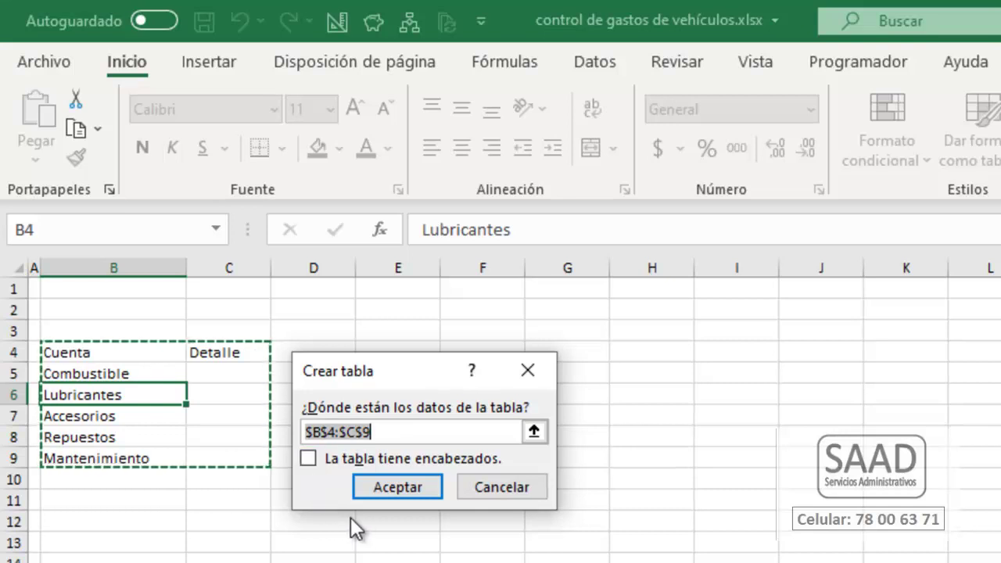
left_click(383, 481)
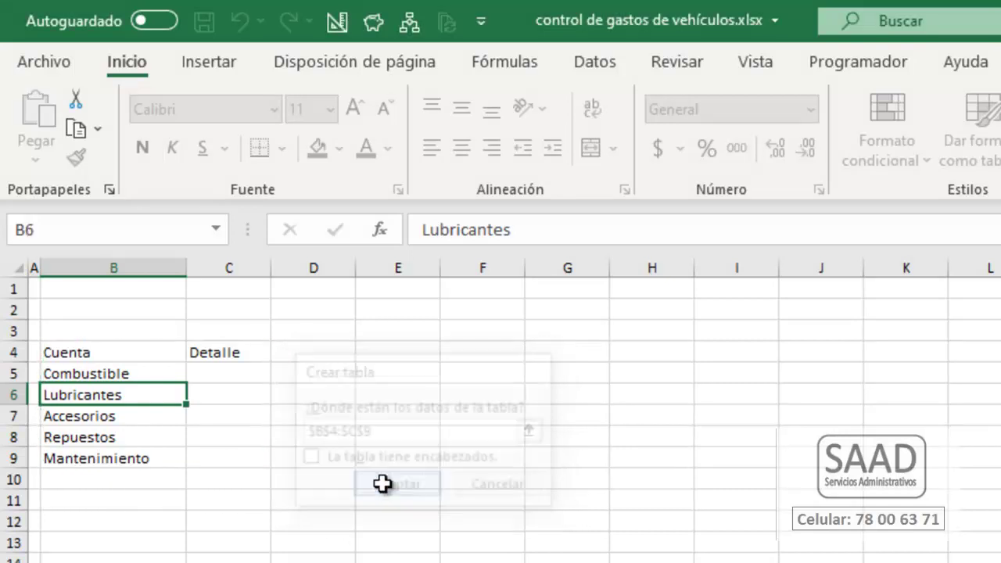
- Examine the new table's header row and data rows, and undo the table formatting
left_click(129, 356)
left_click_drag(130, 355, 213, 348)
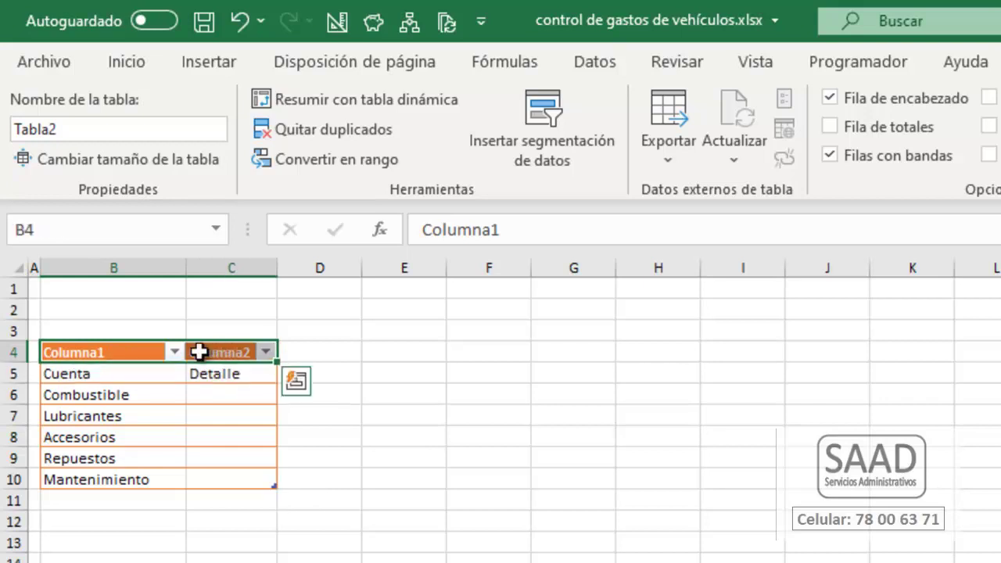
left_click_drag(143, 373, 221, 480)
left_click(172, 452)
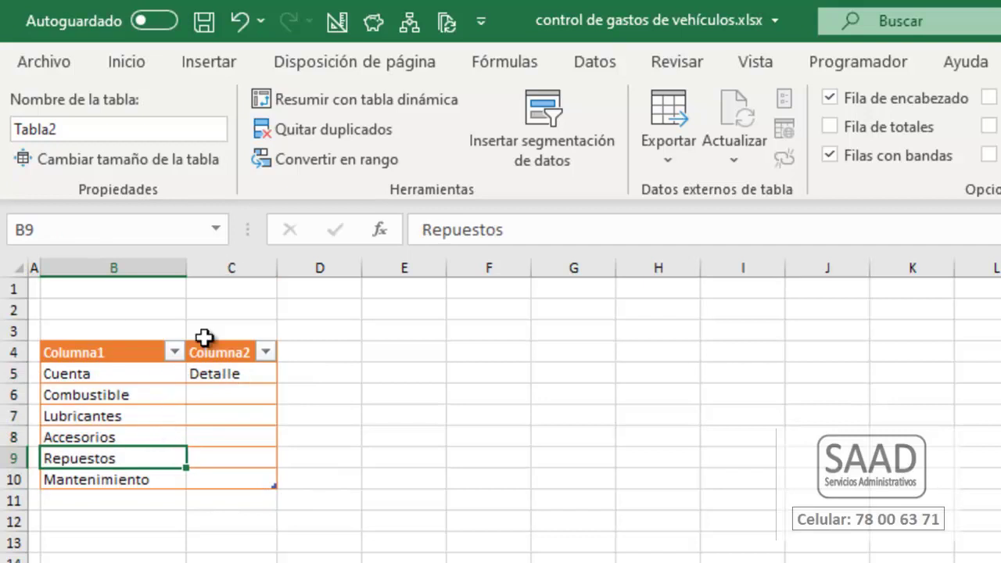
left_click(240, 16)
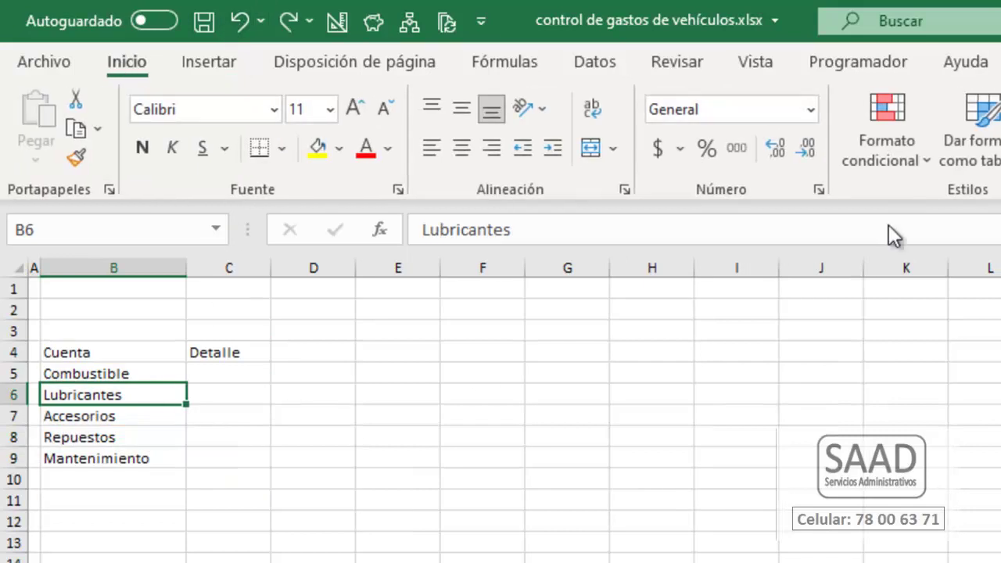
- Format B4:C9 on CuentasEgr as an orange light-style table, with the option that the table has headers turned on
left_click(971, 154)
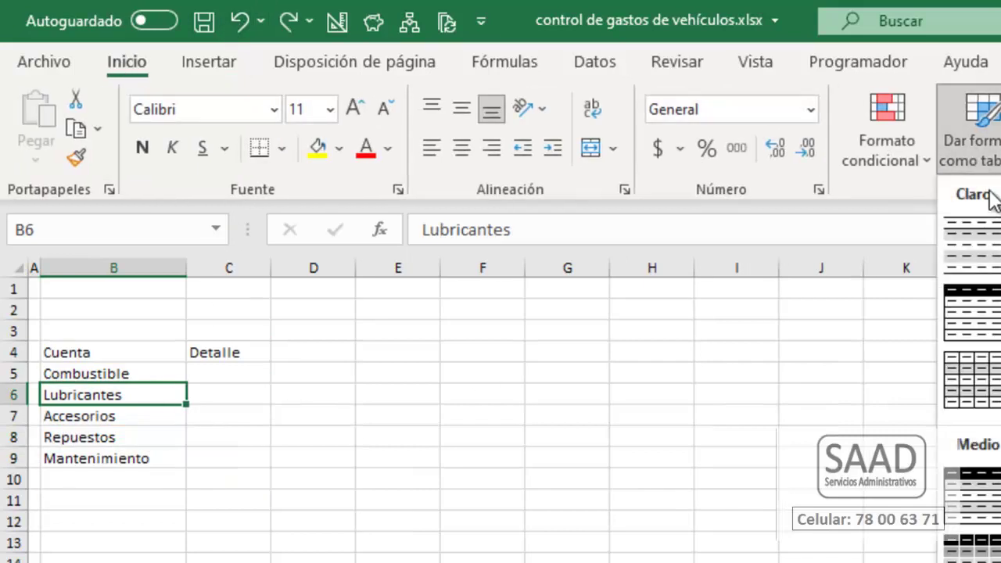
key("Escape")
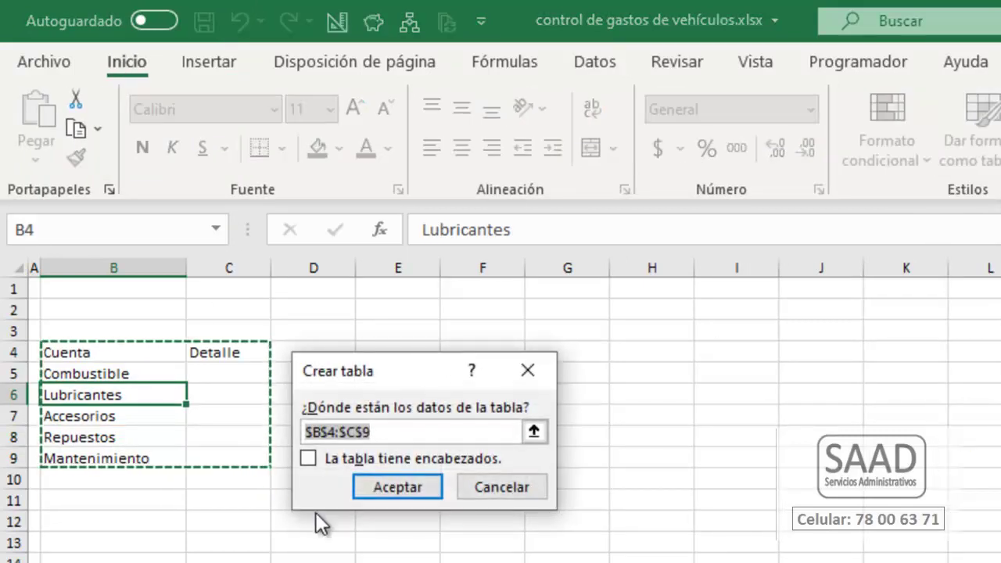
left_click(305, 458)
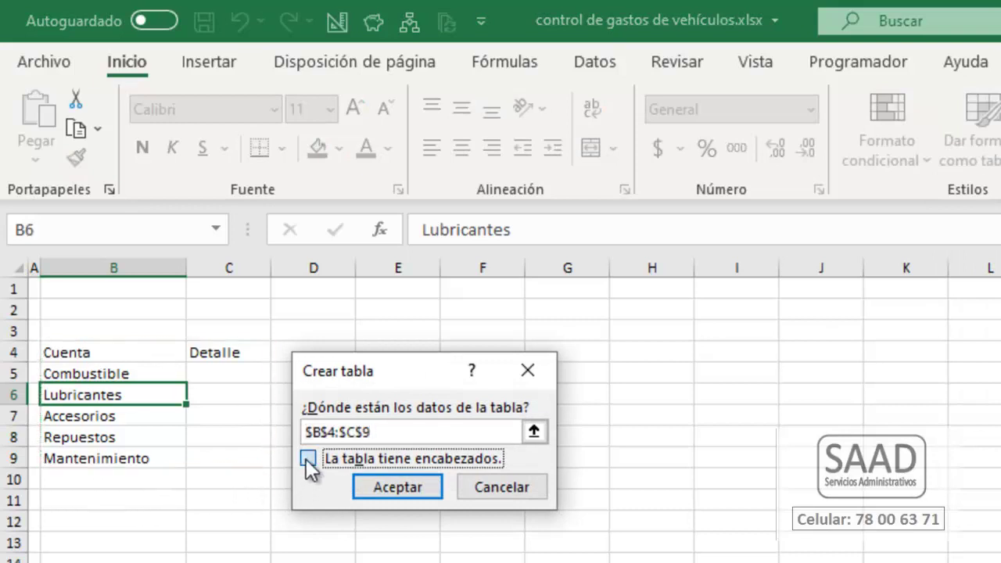
left_click(380, 488)
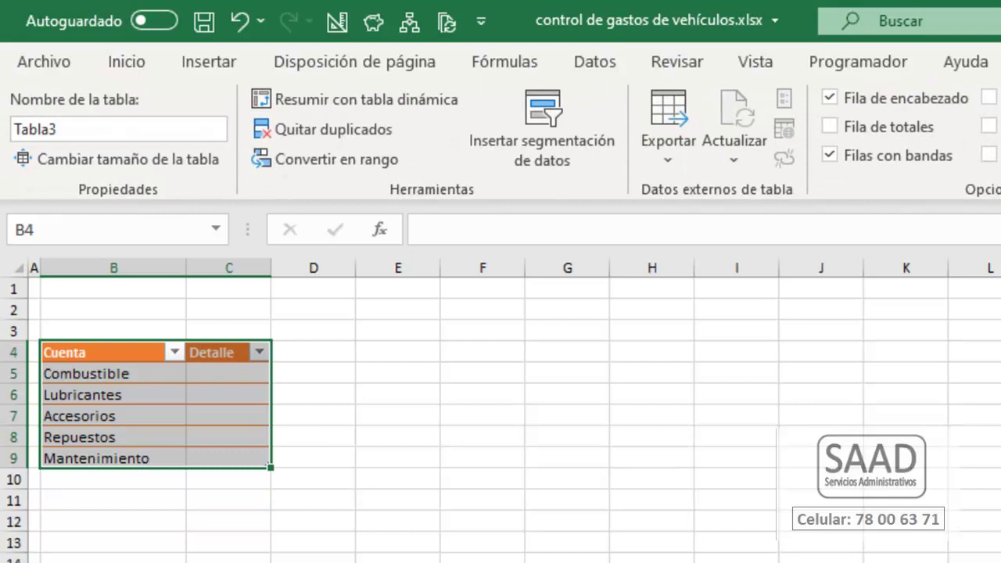
- Name the CuentasEgr table TablaIngresos and check its account cells
left_click(85, 131)
left_click(94, 128)
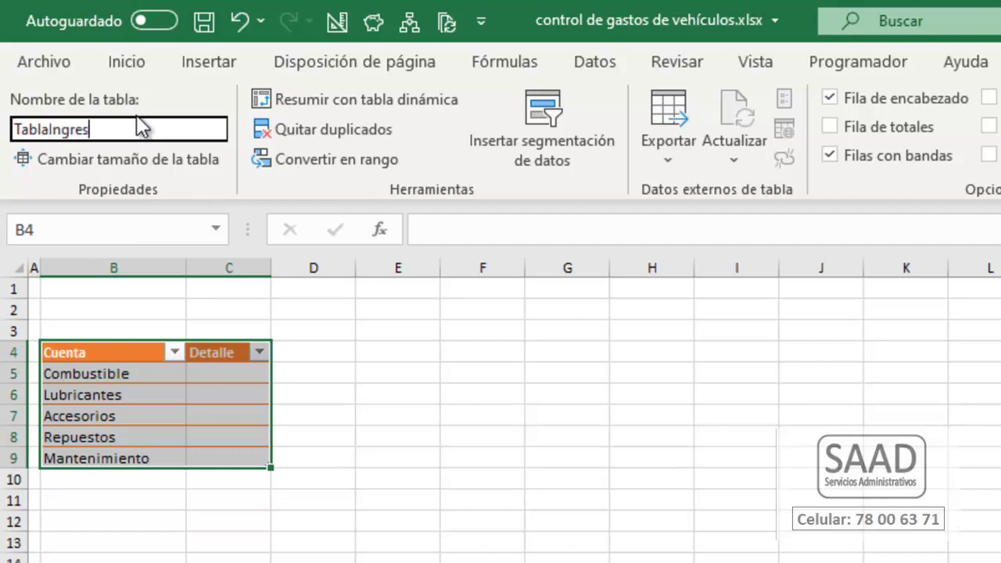
key("Return")
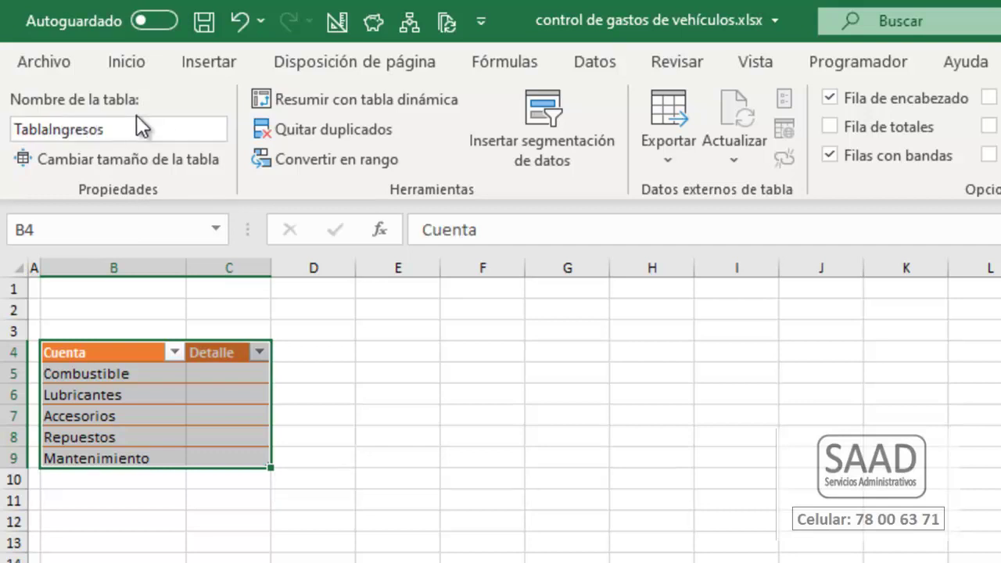
left_click_drag(136, 377, 127, 451)
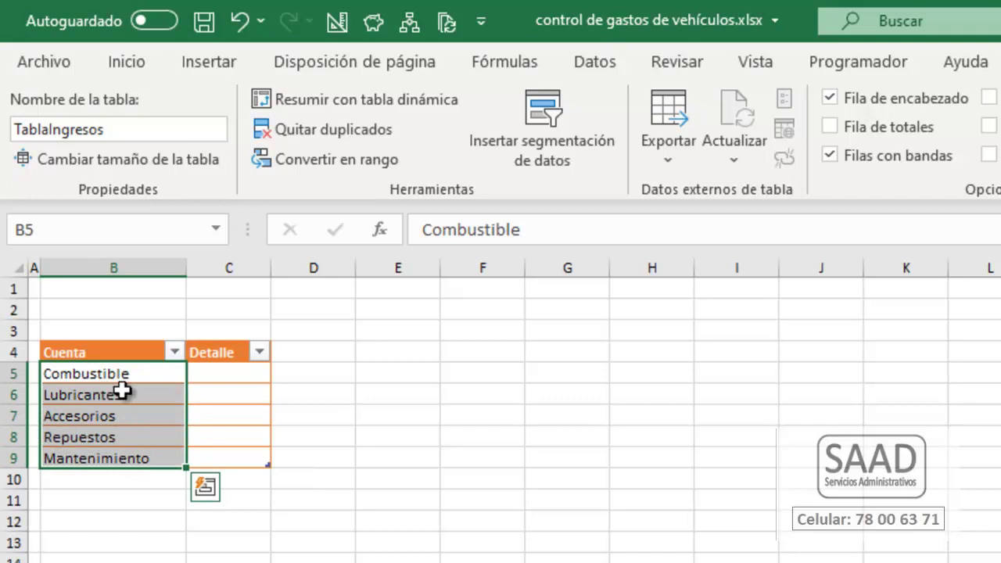
left_click(202, 429)
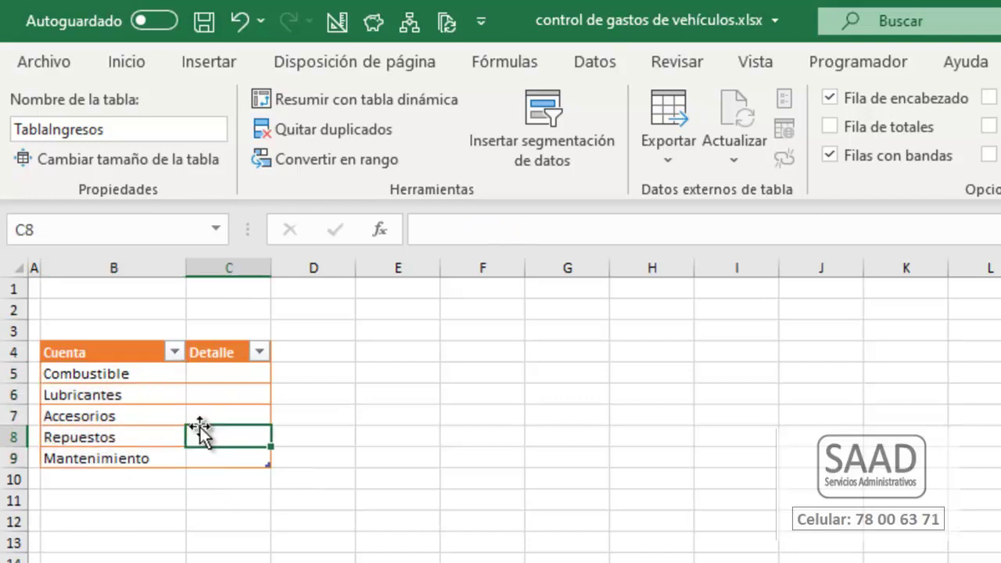
- Rename the CuentasEgr table as TablaEgresos
left_click(64, 133)
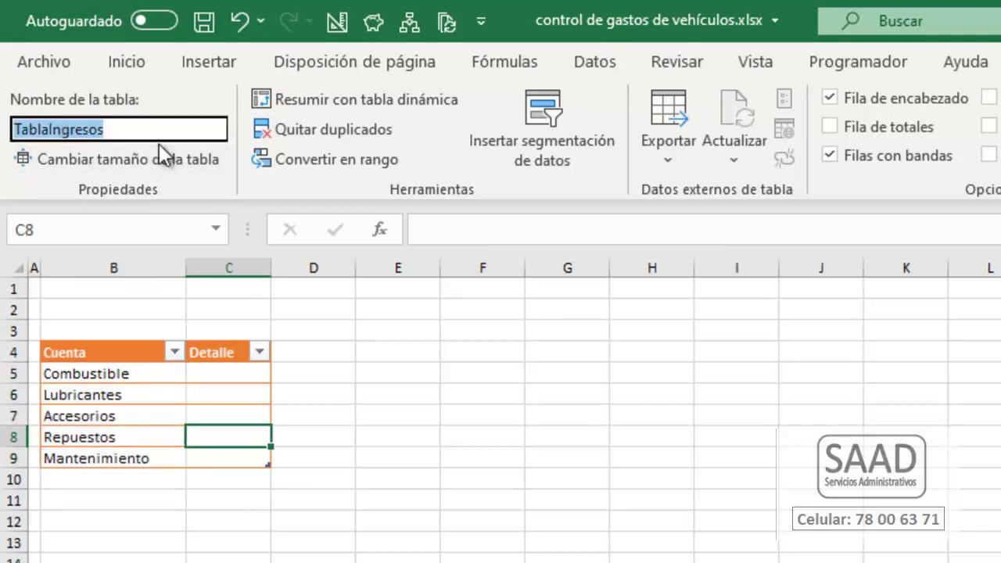
key("Right")
key("Left")
key("Left")
key("Left")
key("Left")
key("Left")
key("Left")
key("shift+Left")
key("shift+Left")
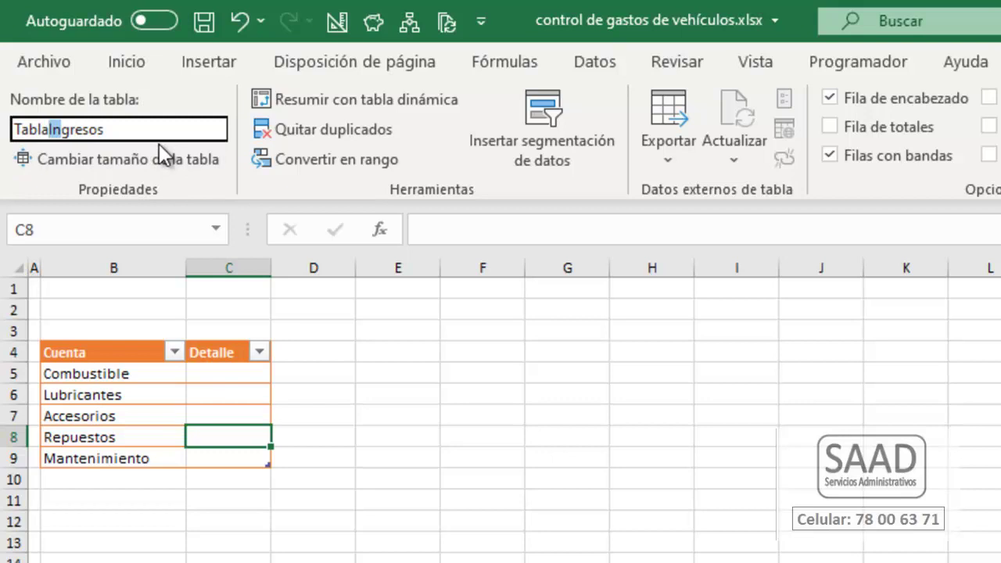
type("E")
key("Return")
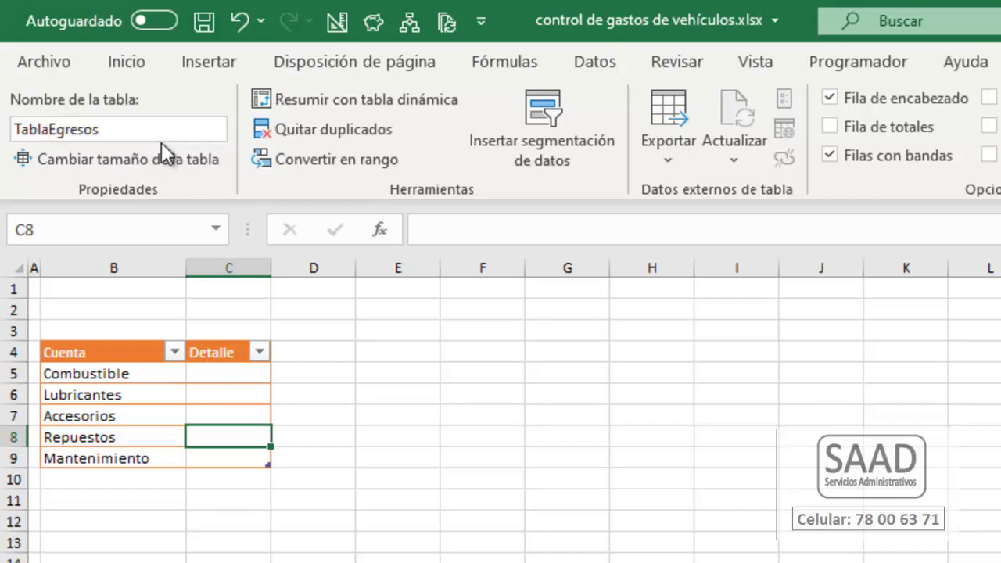
- Define the workbook-scoped name Egresos for the accounts in B5:B9, referring to =TablaEgresos[Cuenta]
left_click_drag(129, 374, 135, 457)
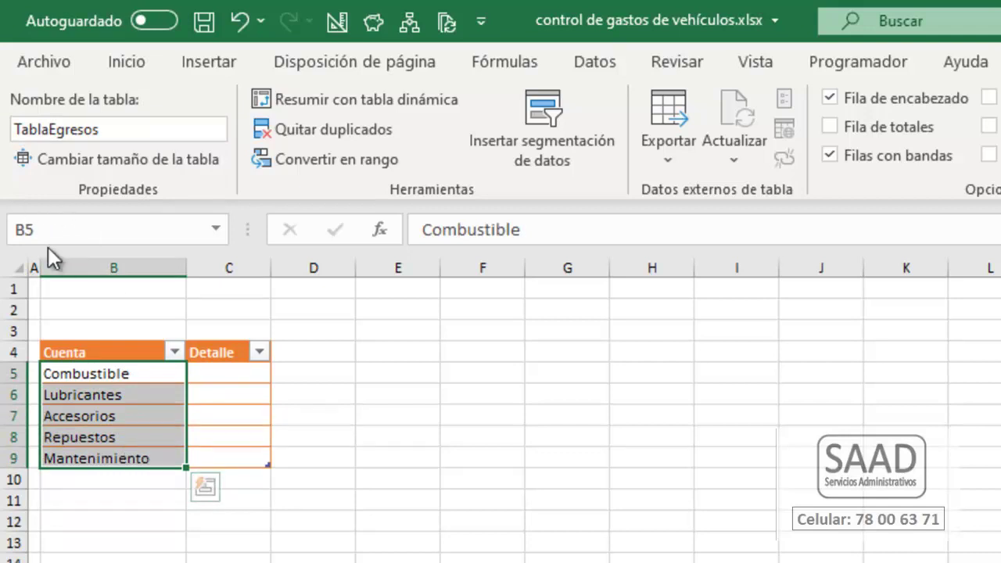
left_click(493, 60)
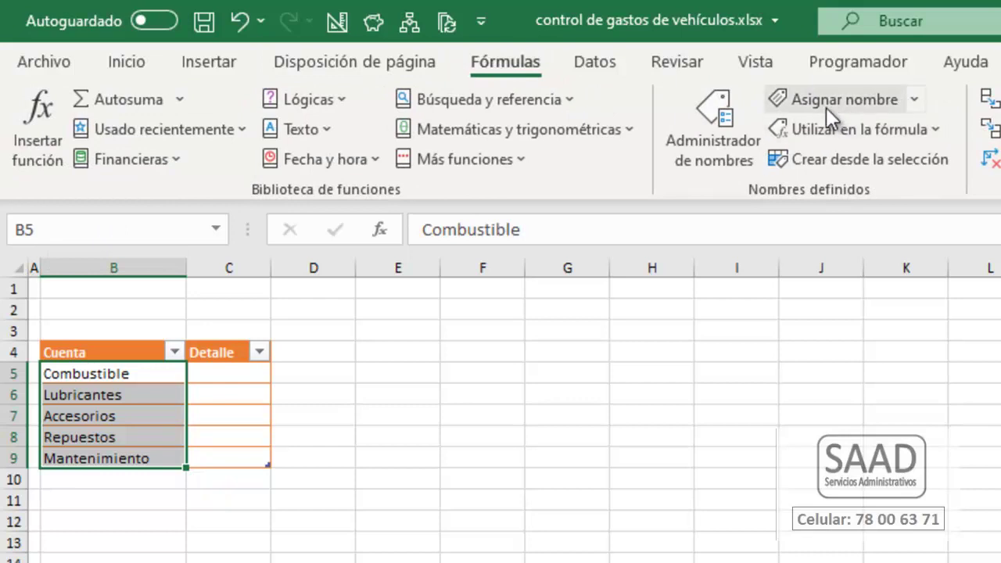
left_click(813, 104)
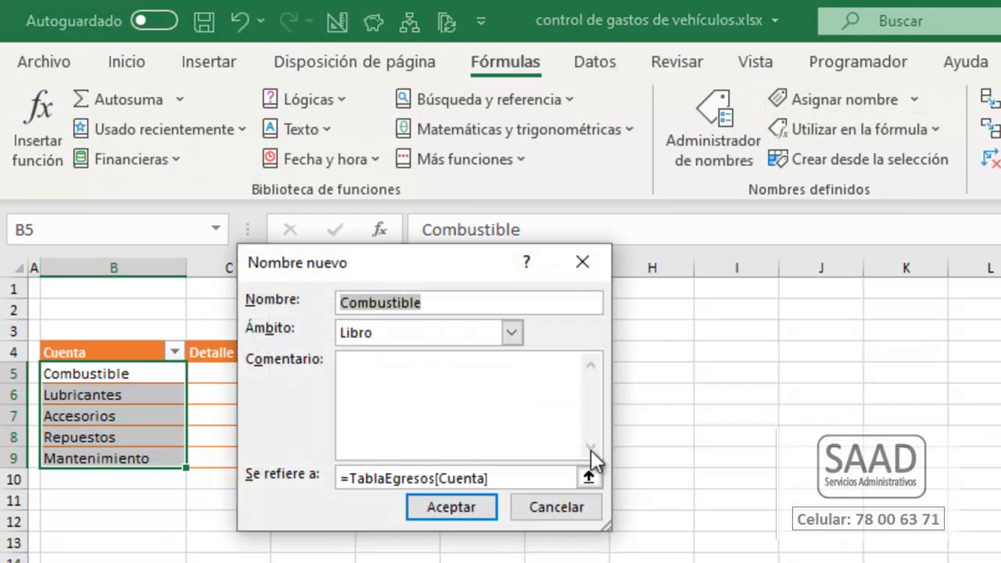
type("Egresos")
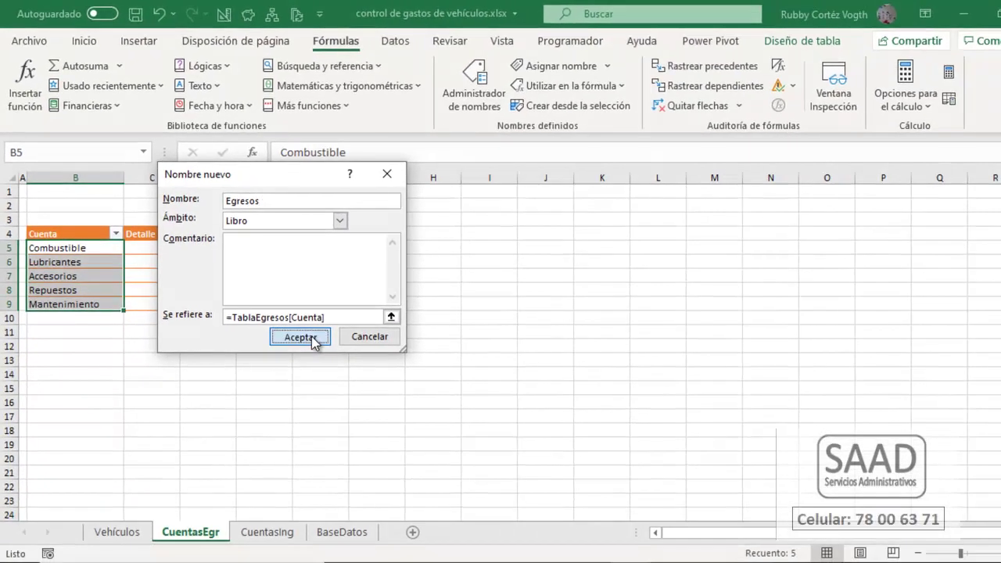
left_click(451, 507)
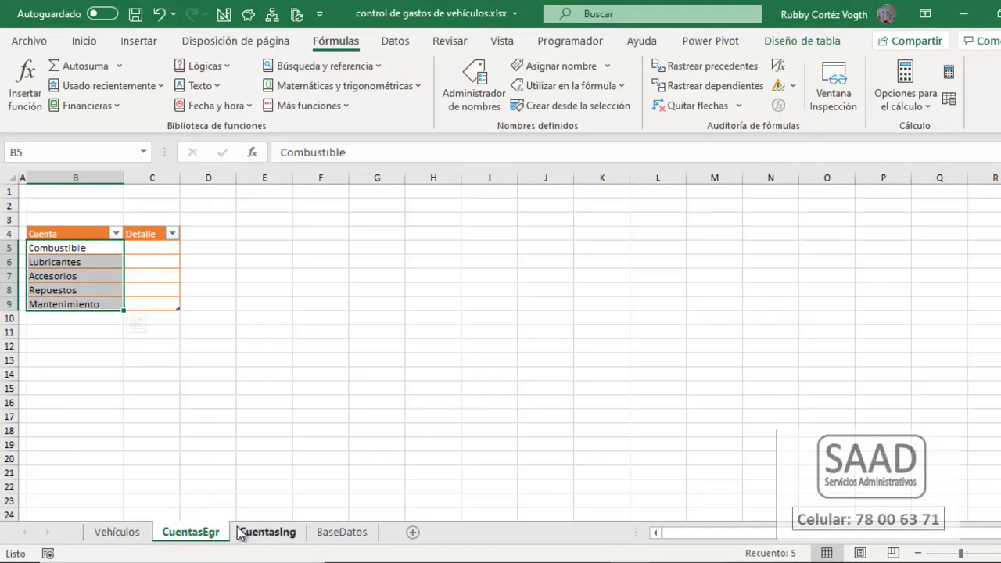
- Add Servicios as an income account in B6 on the CuentasIng sheet
left_click(281, 537)
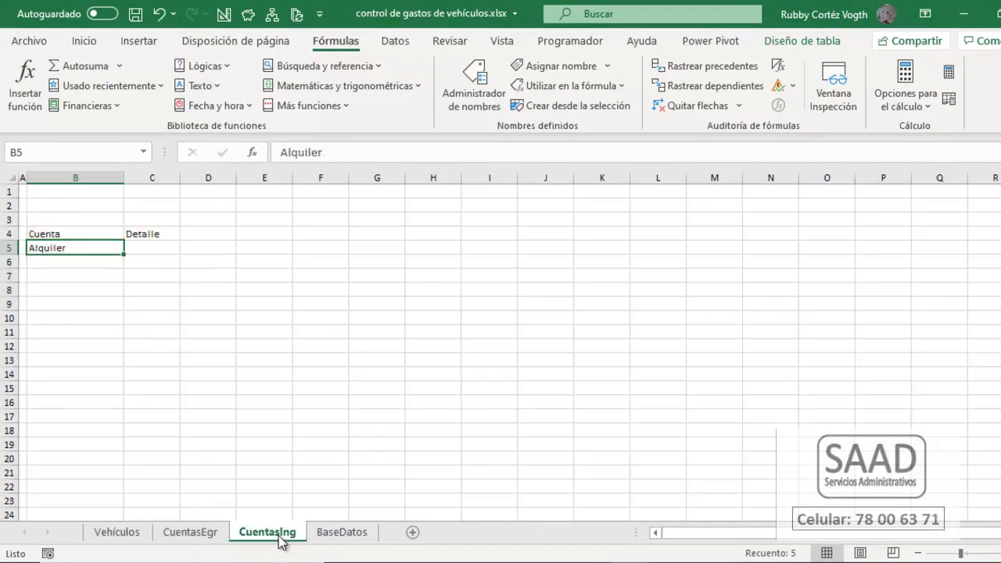
left_click(82, 261)
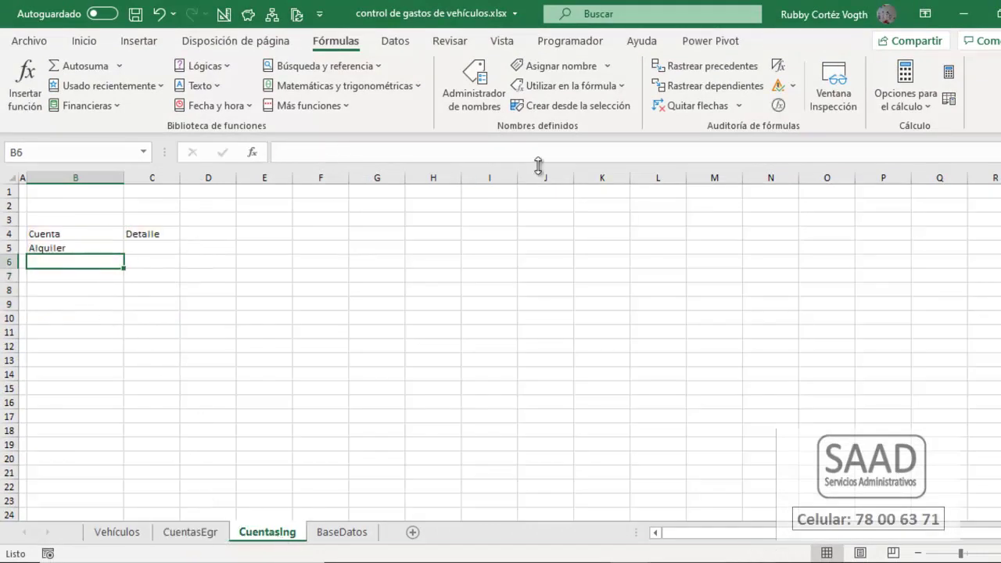
type("Servicios")
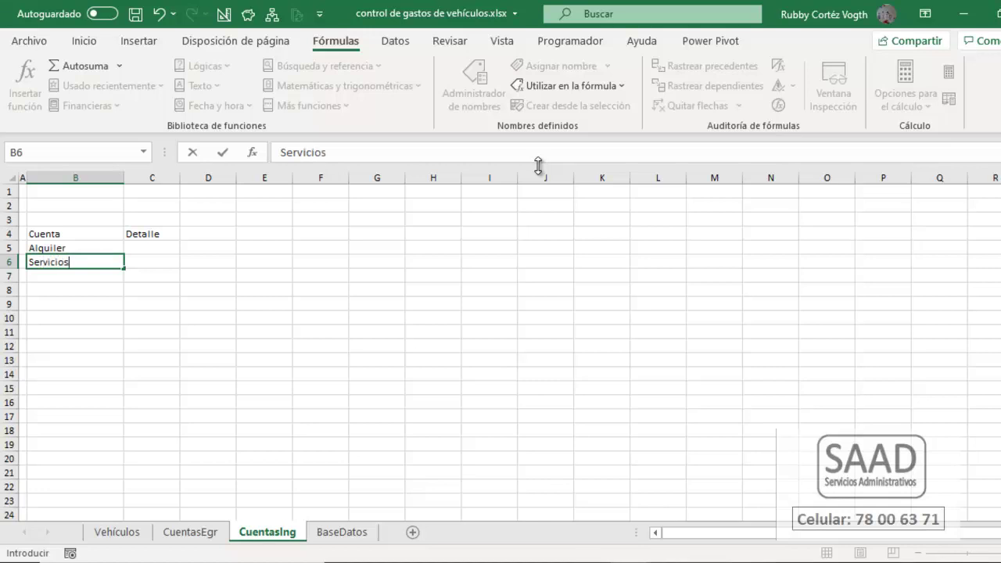
key("Return")
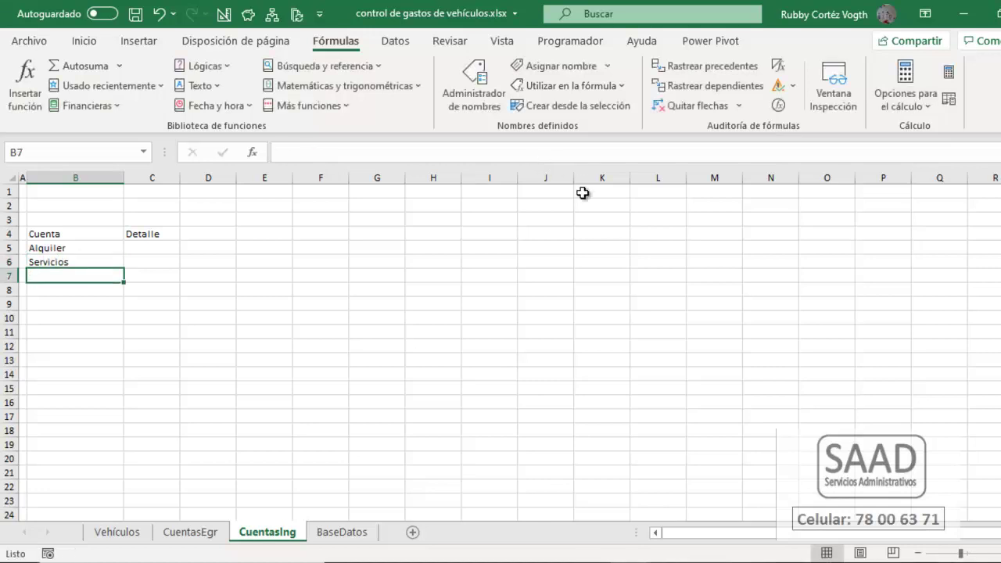
- Format B4:C6 on CuentasIng as a black light-style table, with the option that the table has headers turned on
left_click(80, 243)
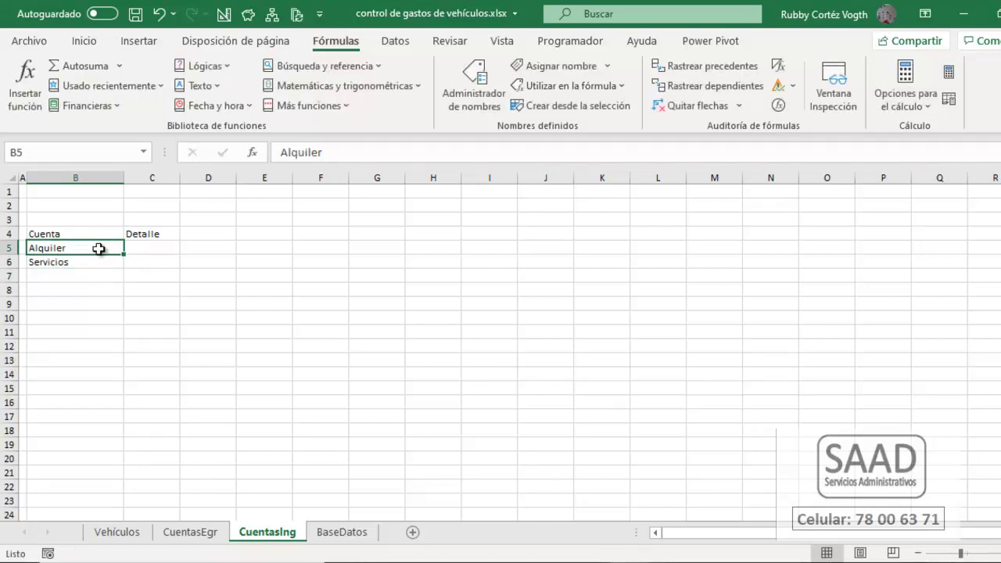
left_click(90, 44)
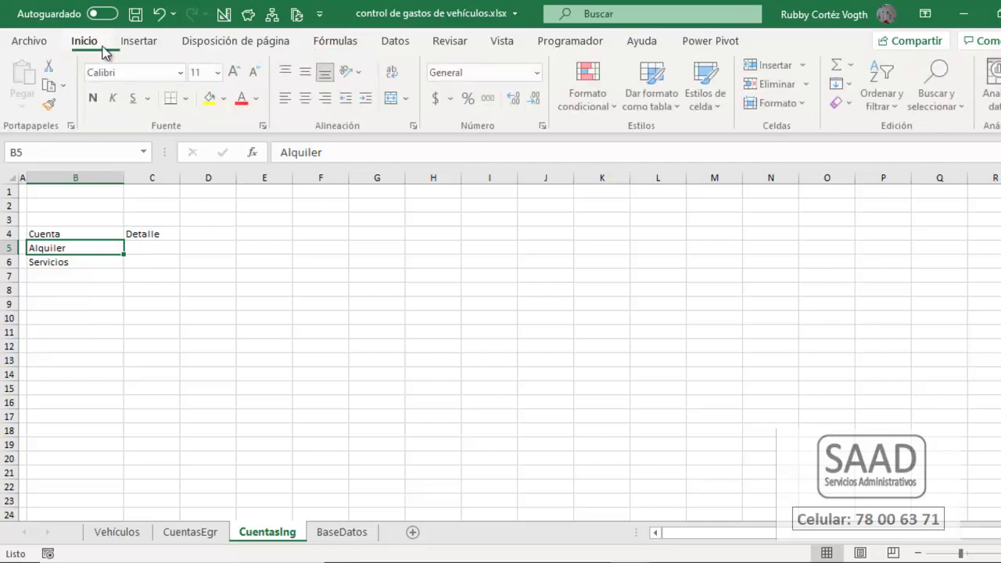
left_click(663, 108)
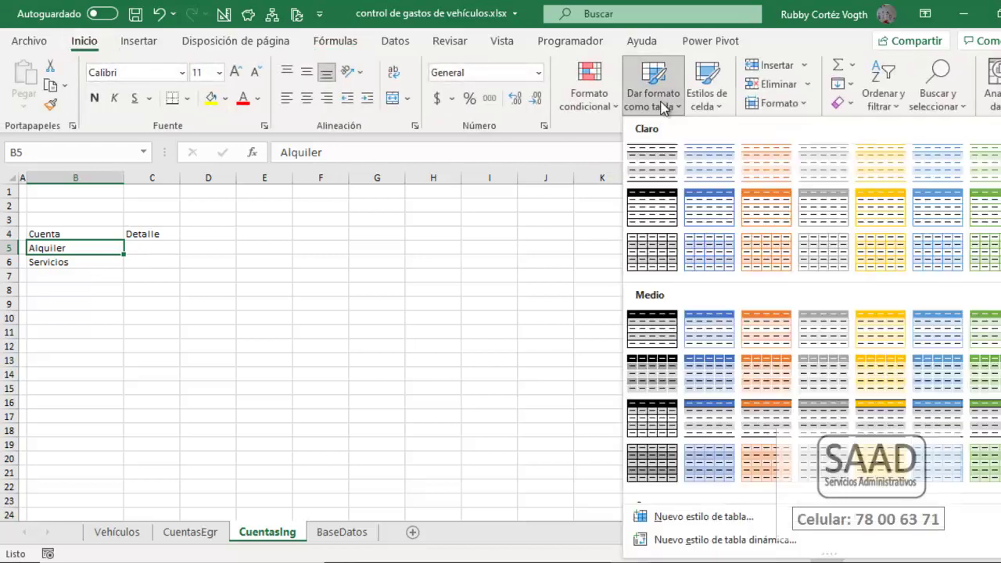
left_click(655, 208)
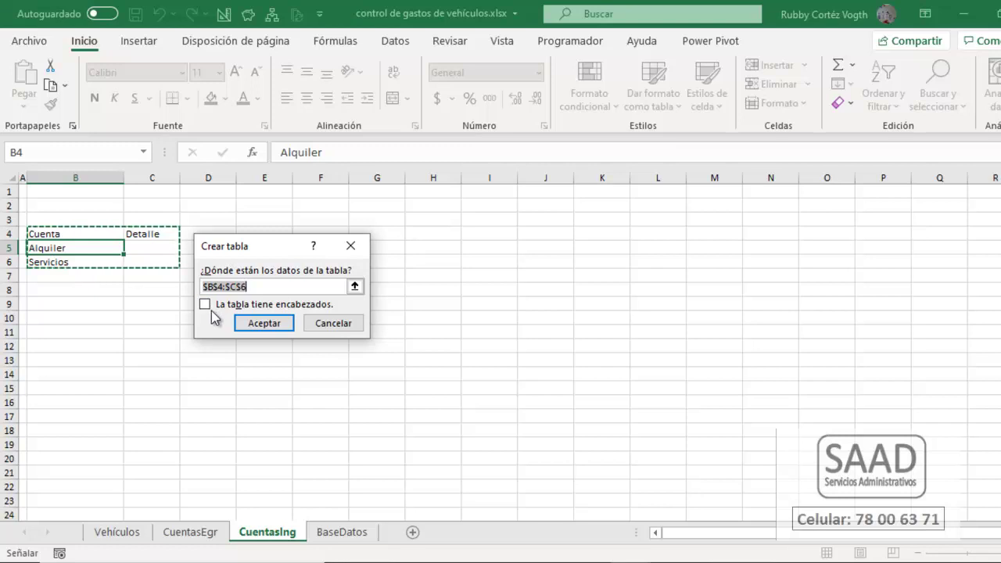
left_click(207, 307)
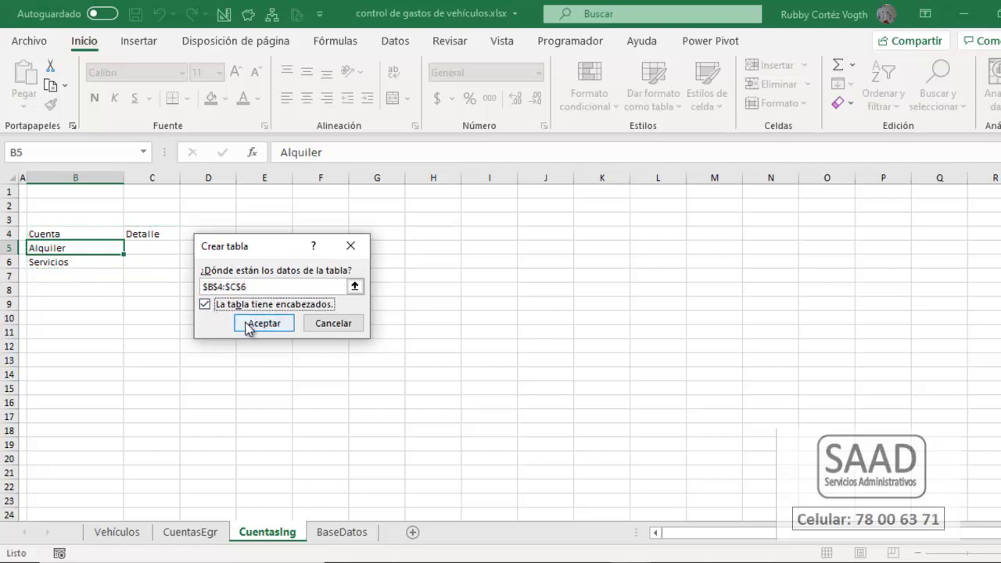
left_click(247, 323)
- Name the CuentasIng table TablaIngresos
left_click(60, 85)
left_click(60, 85)
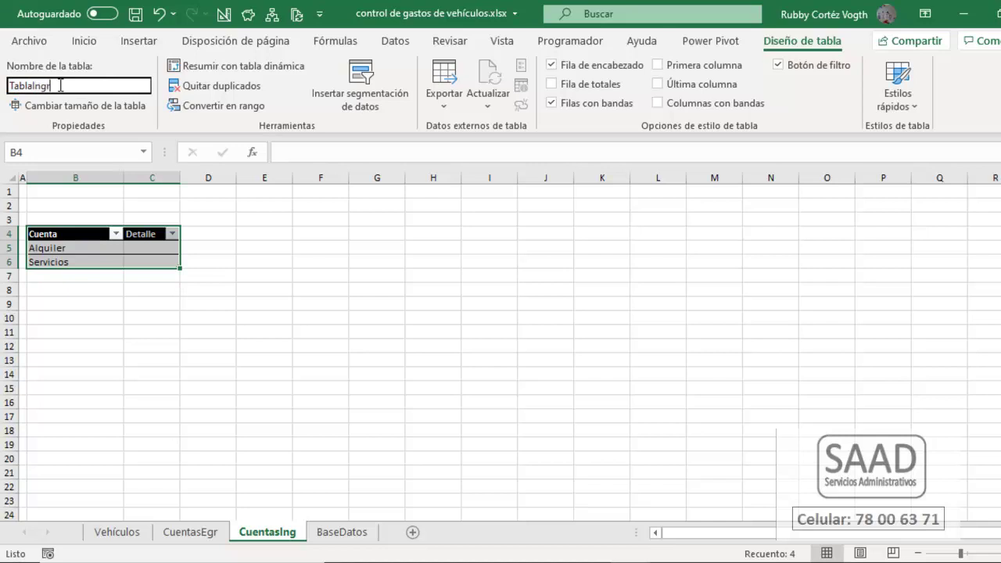
key("Return")
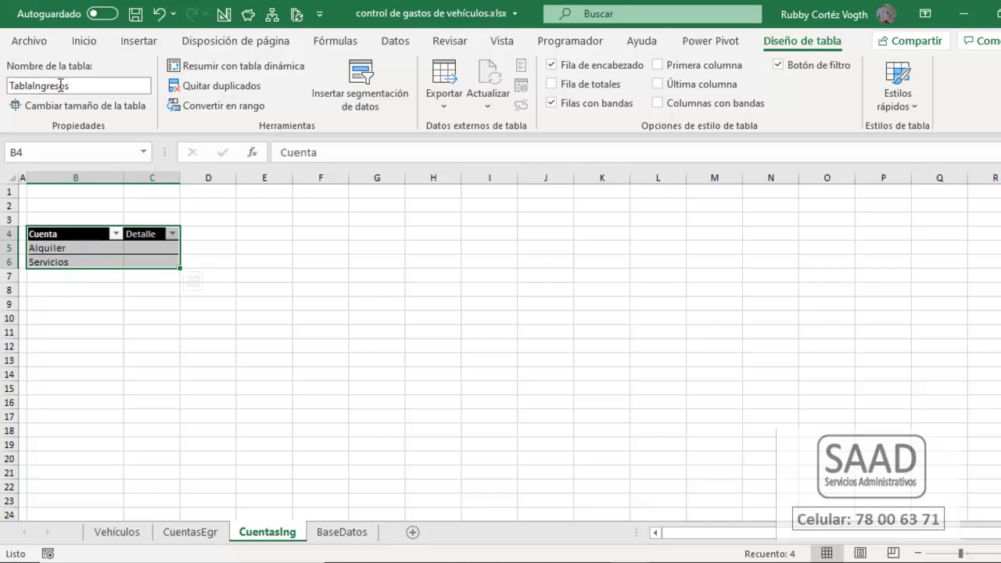
- Define the name Ingresos for the income accounts in B5:B6 on CuentasIng
left_click_drag(69, 248, 70, 261)
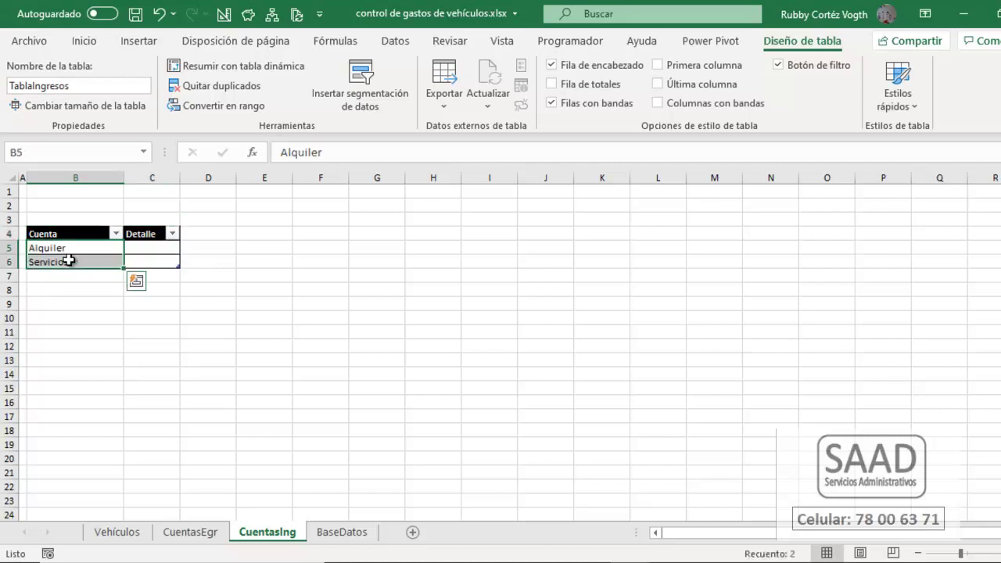
left_click(54, 152)
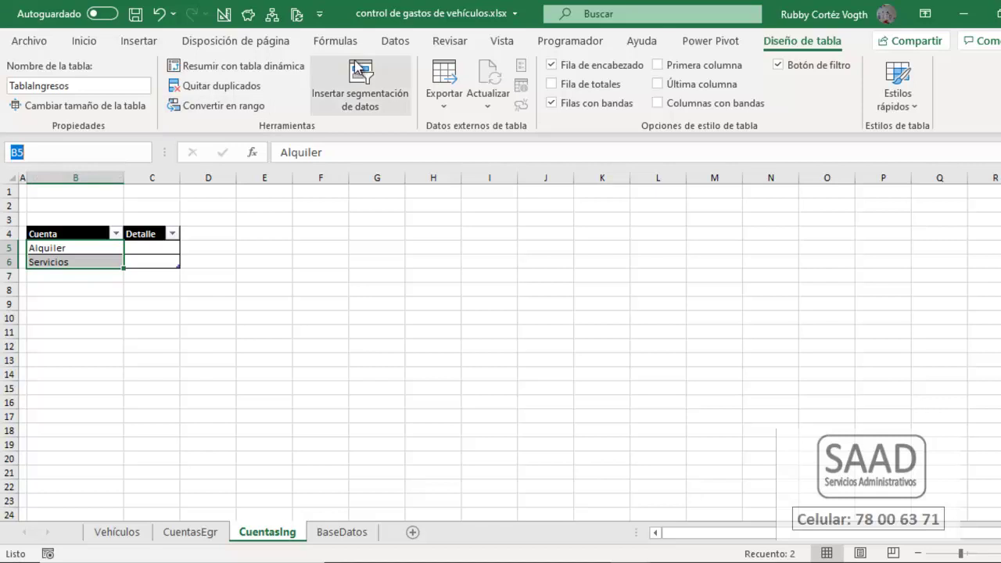
left_click(338, 41)
left_click(562, 66)
key("Return")
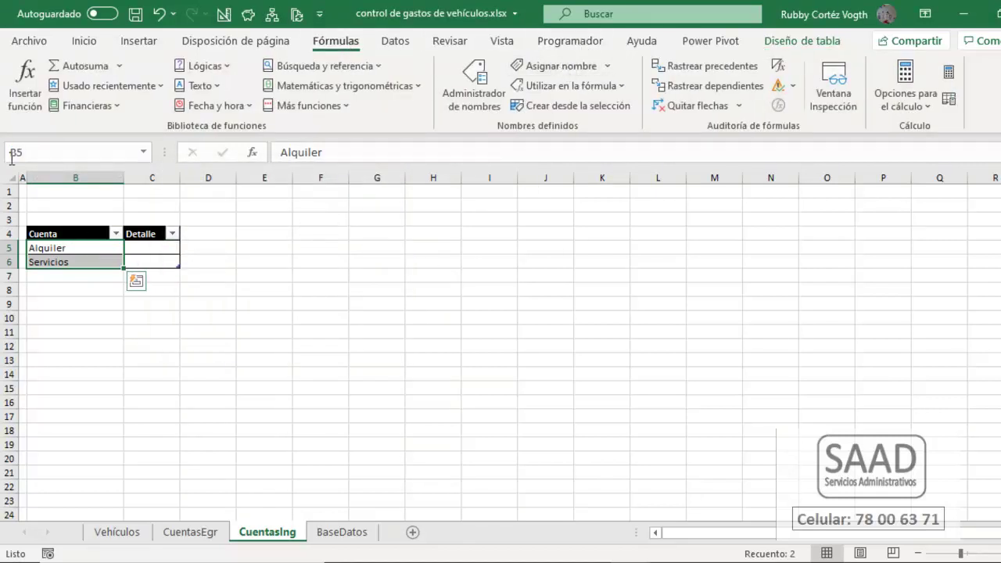
- Check which cells the names TablaIngresos and Ingresos cover by going to each of them
left_click(25, 152)
left_click(212, 248)
left_click(145, 152)
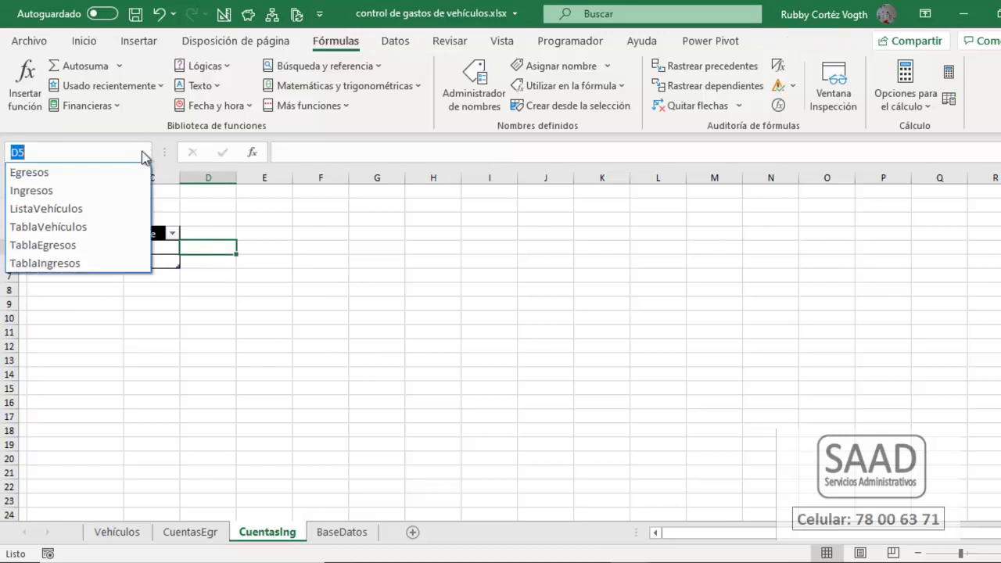
left_click(54, 266)
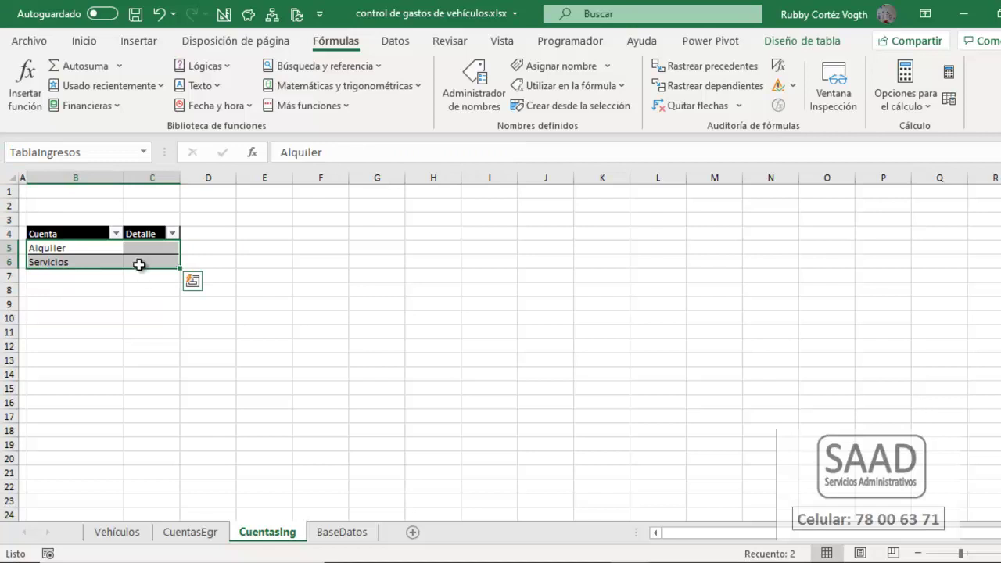
left_click(221, 248)
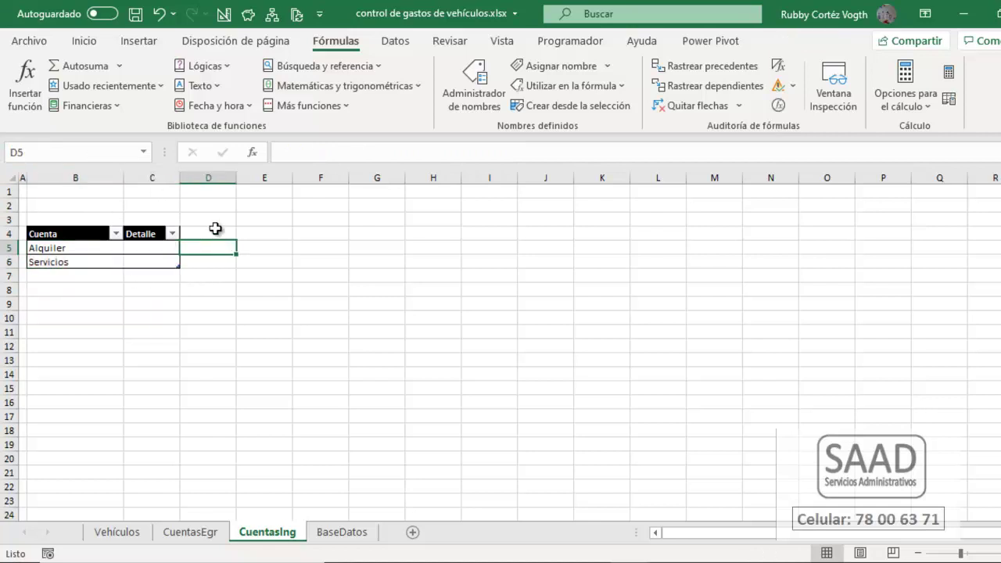
left_click(143, 152)
left_click(48, 192)
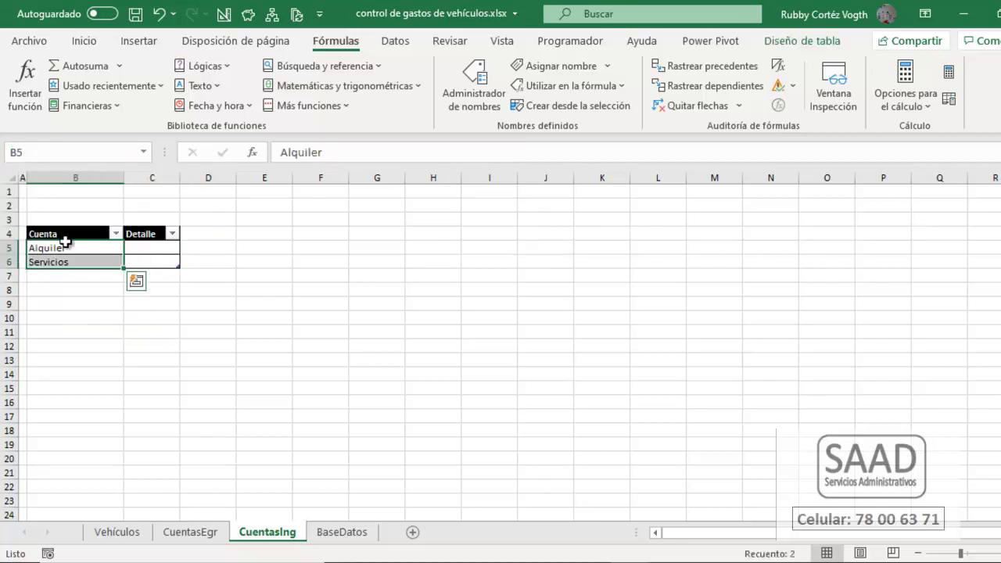
- From an empty cell on the BaseDatos sheet, go to the named table TablaEgresos to check its range
left_click(208, 535)
left_click(341, 532)
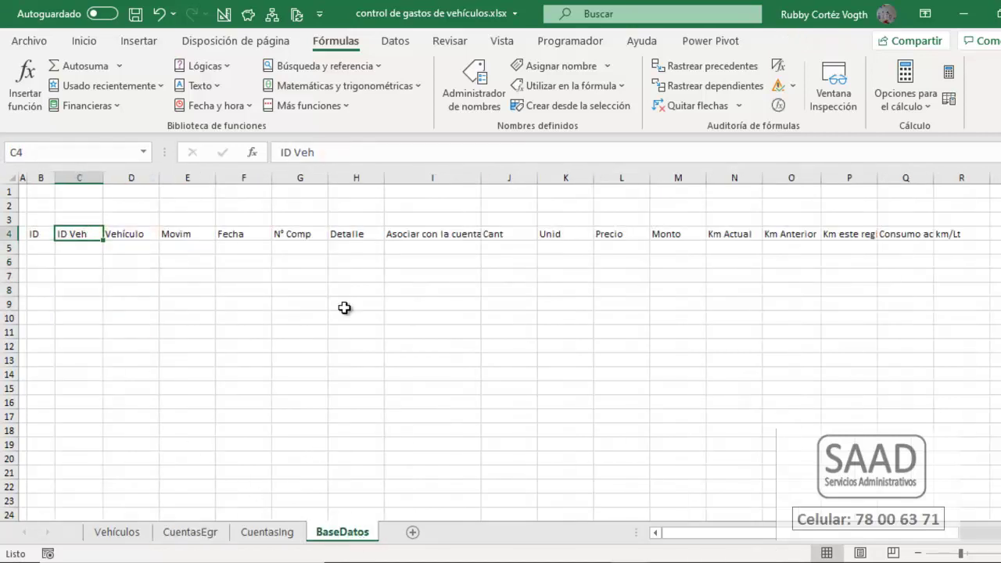
left_click(367, 332)
left_click(147, 156)
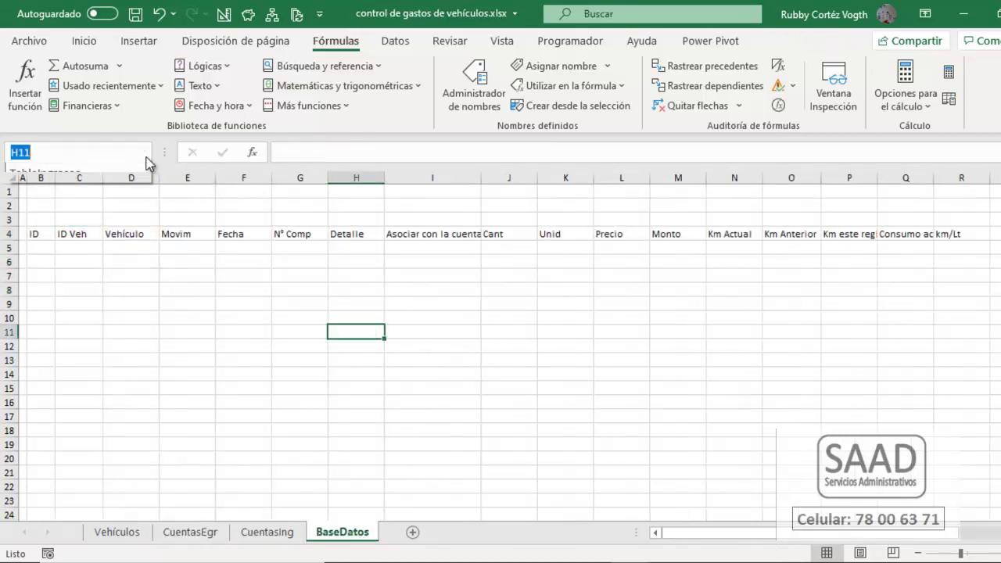
left_click(146, 154)
left_click(66, 248)
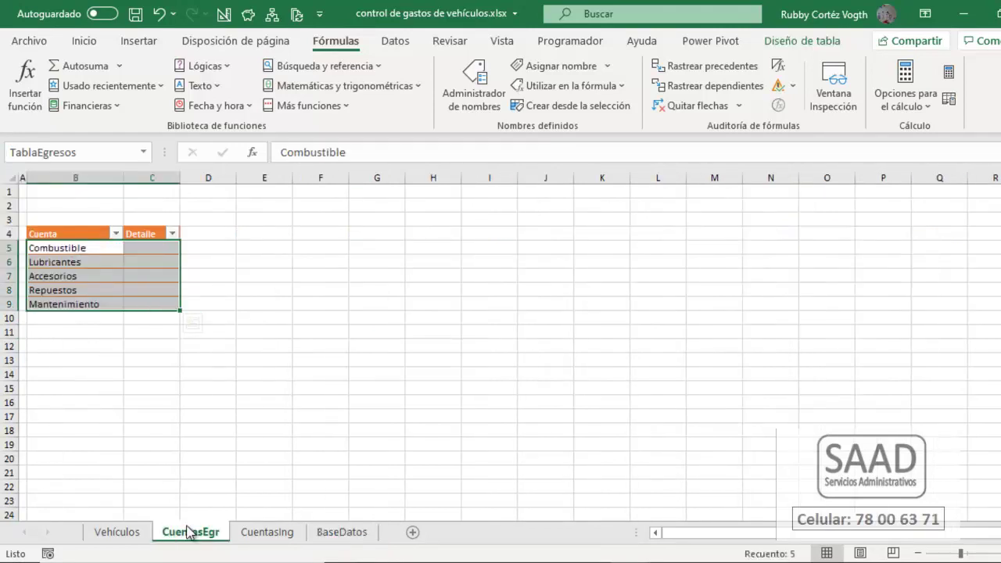
- Deselect the expense table and go to the named range Egresos to check which cells it covers
left_click(141, 388)
left_click(146, 158)
left_click(146, 156)
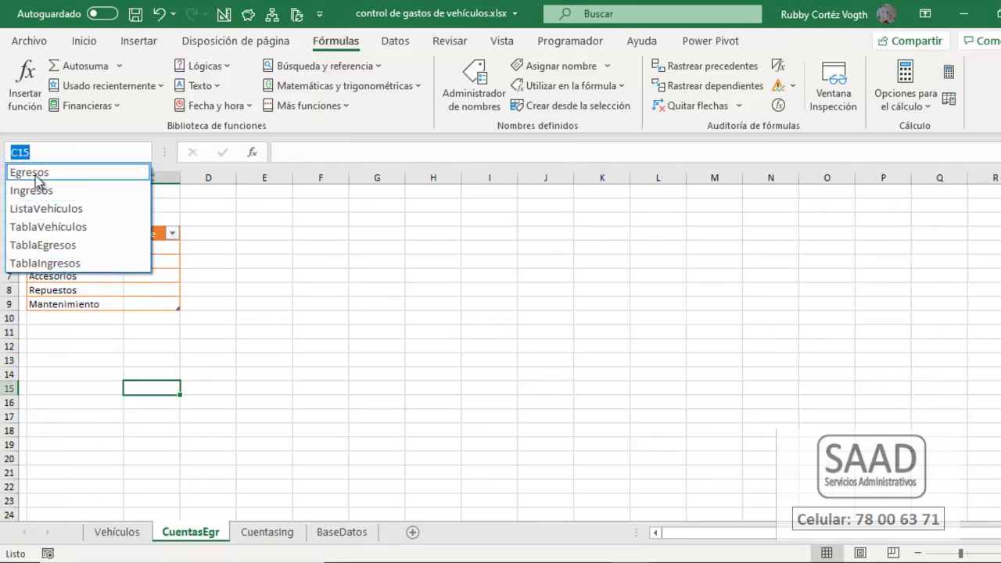
left_click(37, 180)
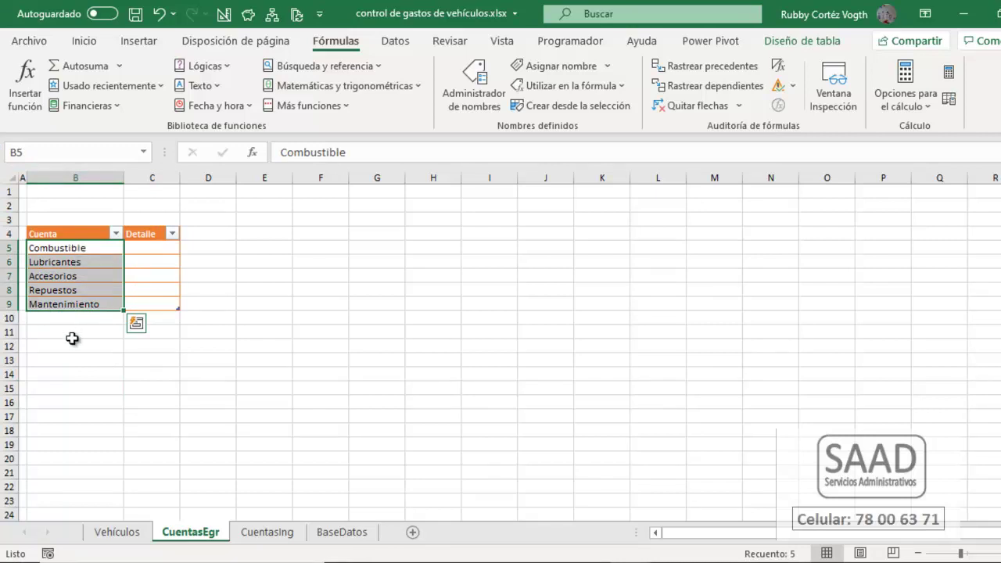
- Review the Vehículos, CuentasEgr and CuentasIng sheets, ending on the BaseDatos sheet
left_click(134, 538)
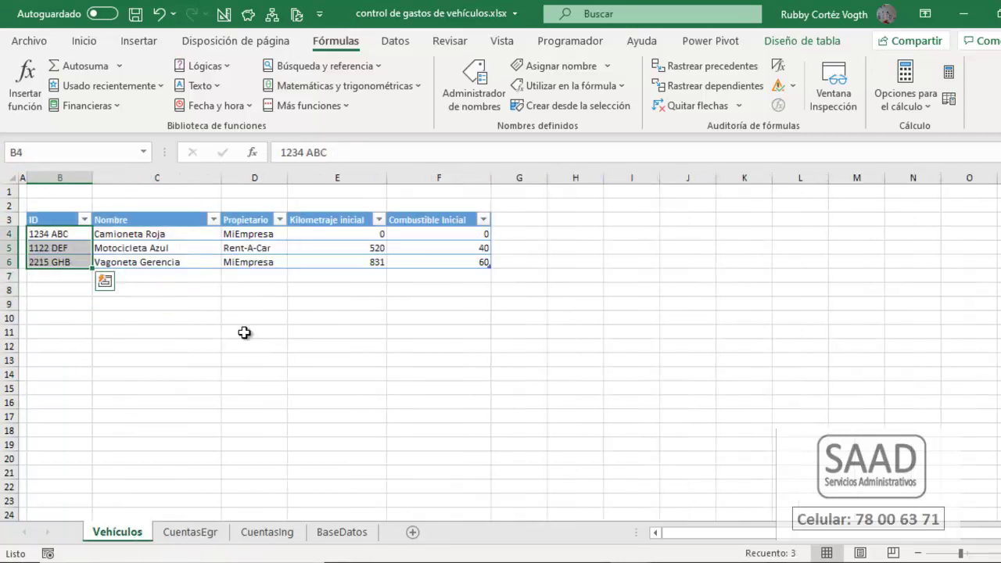
left_click(207, 536)
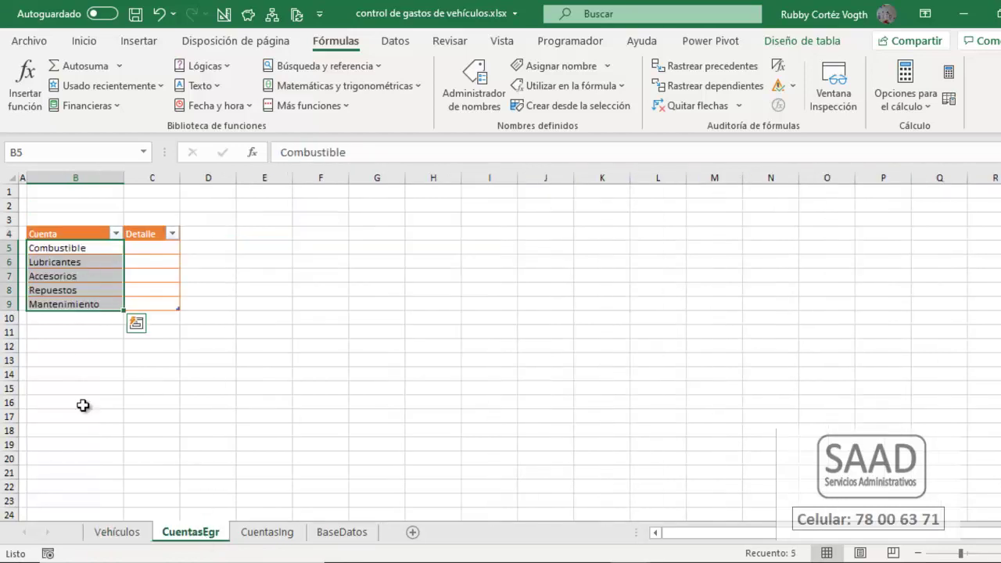
left_click(263, 547)
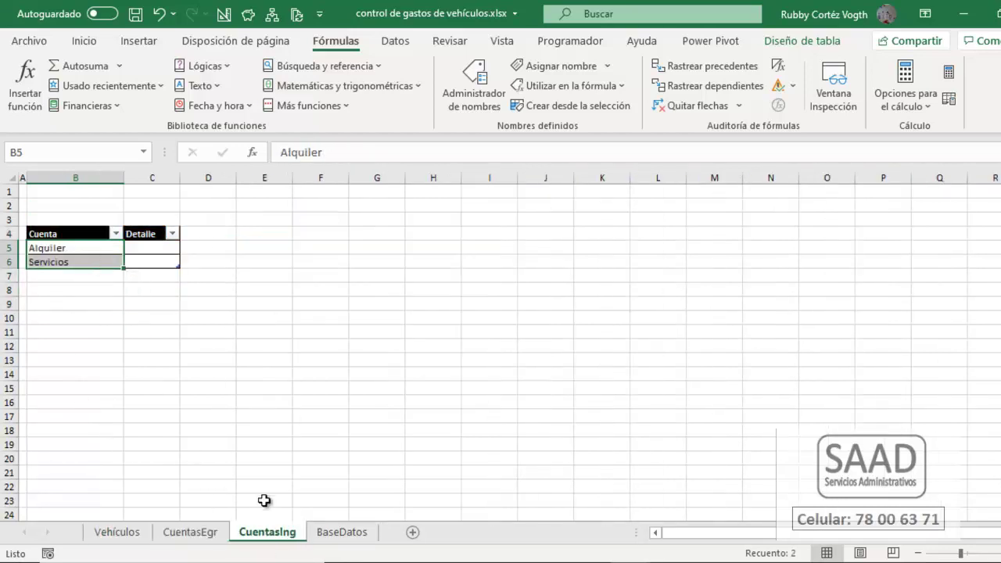
left_click(334, 538)
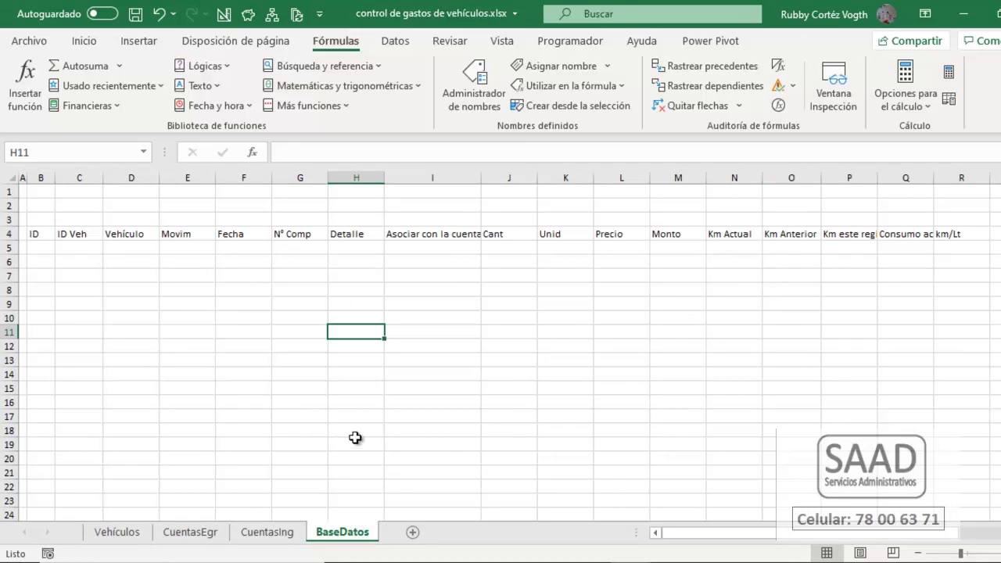
- Format the BaseDatos header row B4:R4 as a table with headers, using a light green bordered style
left_click(150, 233)
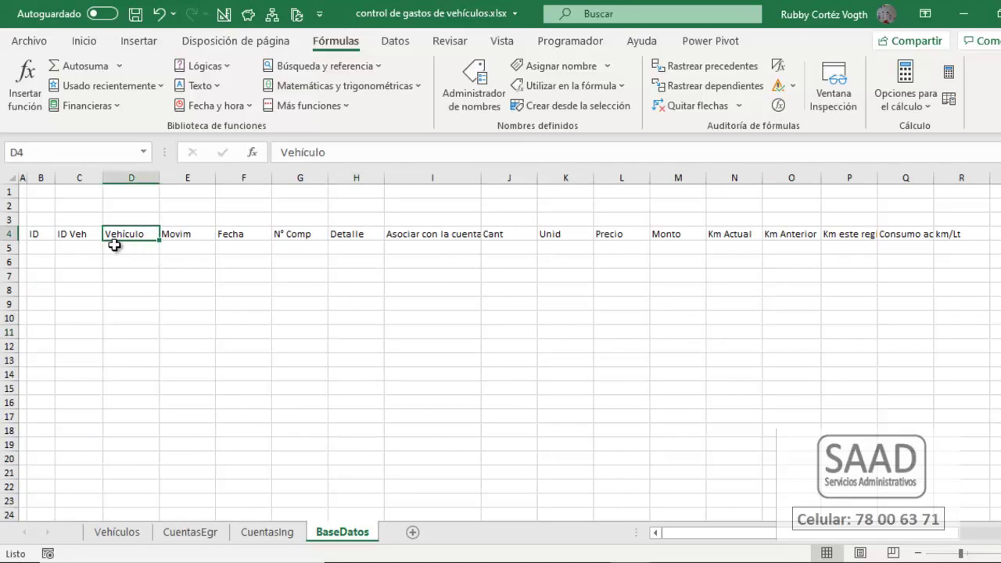
left_click(39, 236)
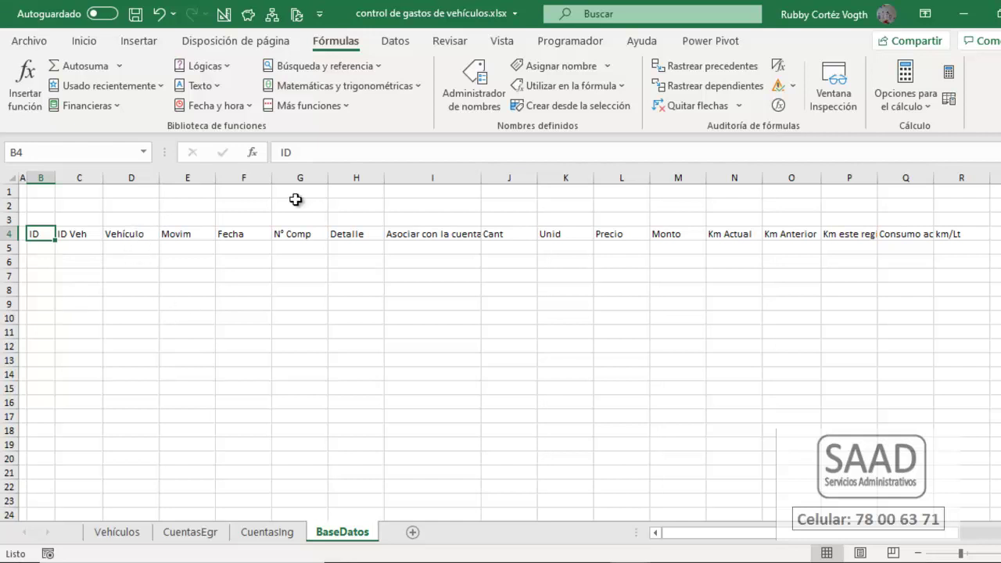
left_click(84, 41)
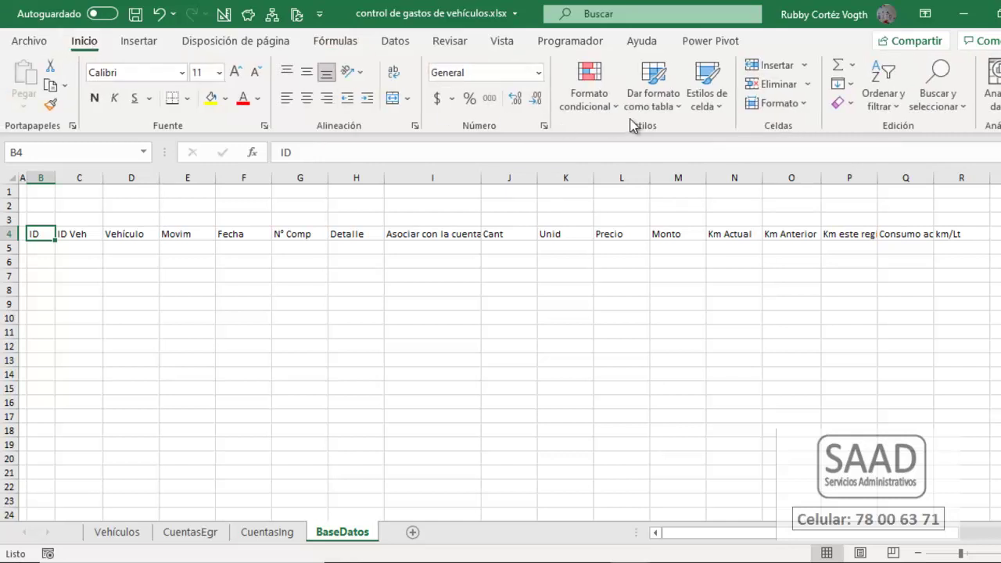
left_click(651, 86)
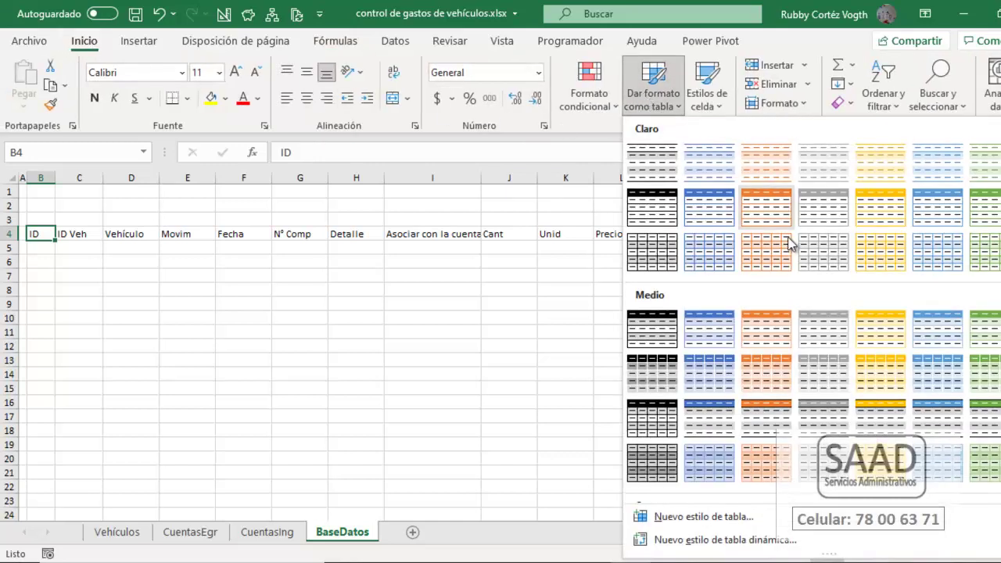
left_click(990, 259)
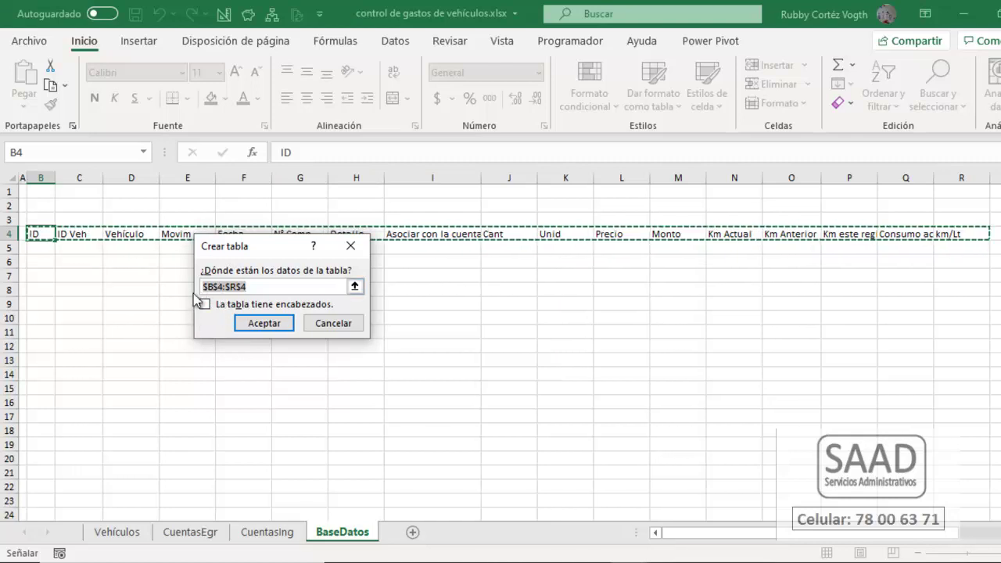
left_click(204, 305)
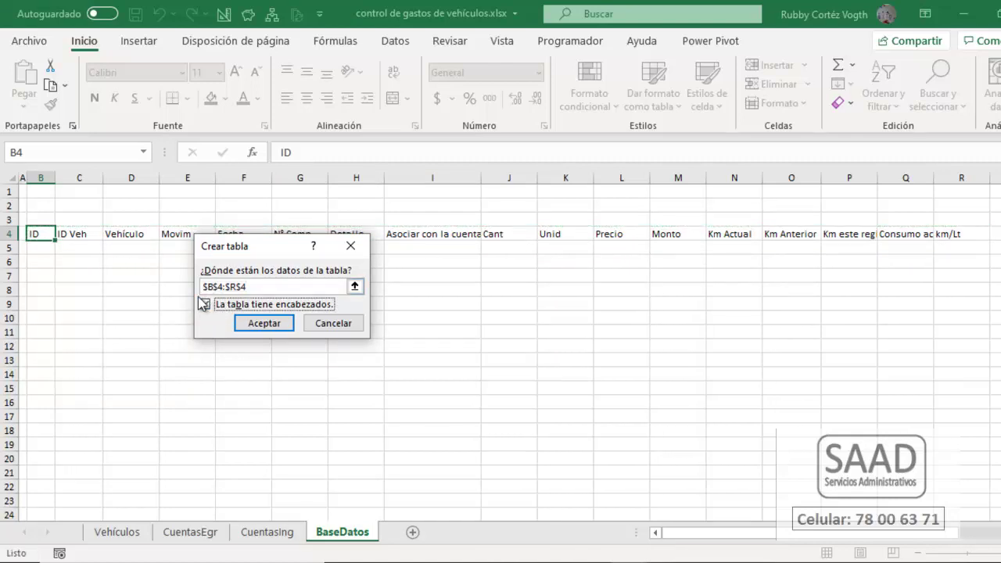
left_click(248, 327)
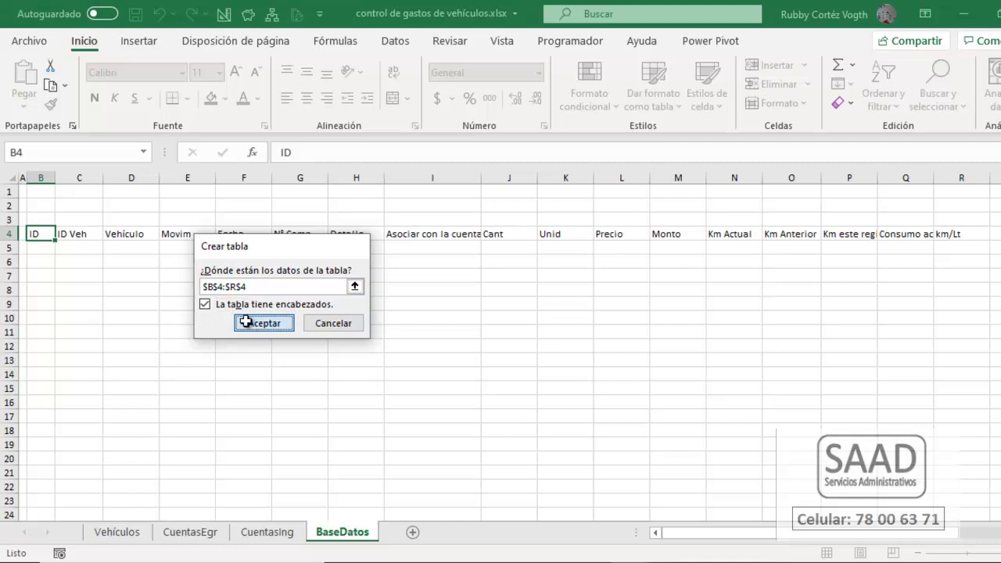
- Name the new BaseDatos table TablaDatos
left_click(72, 84)
left_click(72, 84)
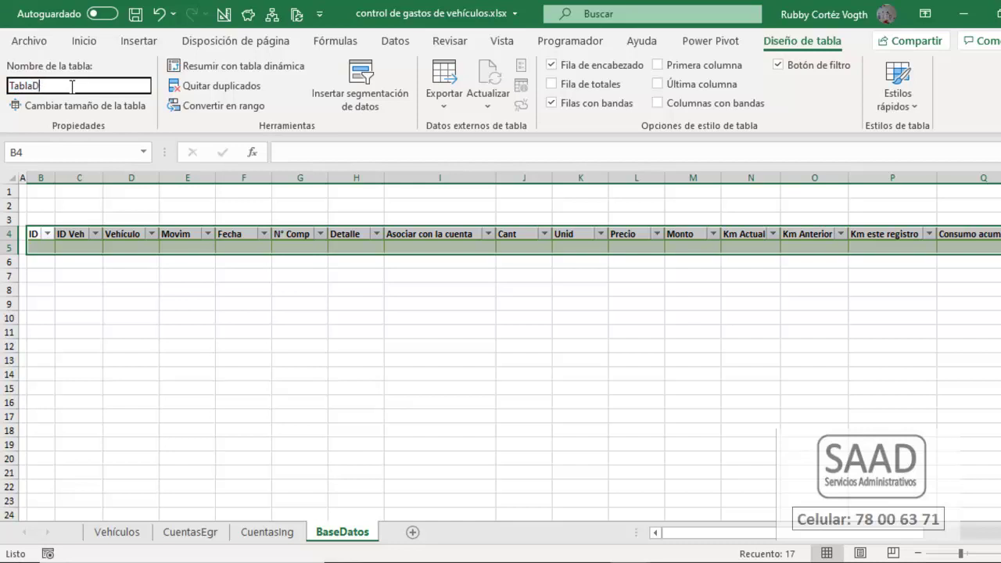
key("Return")
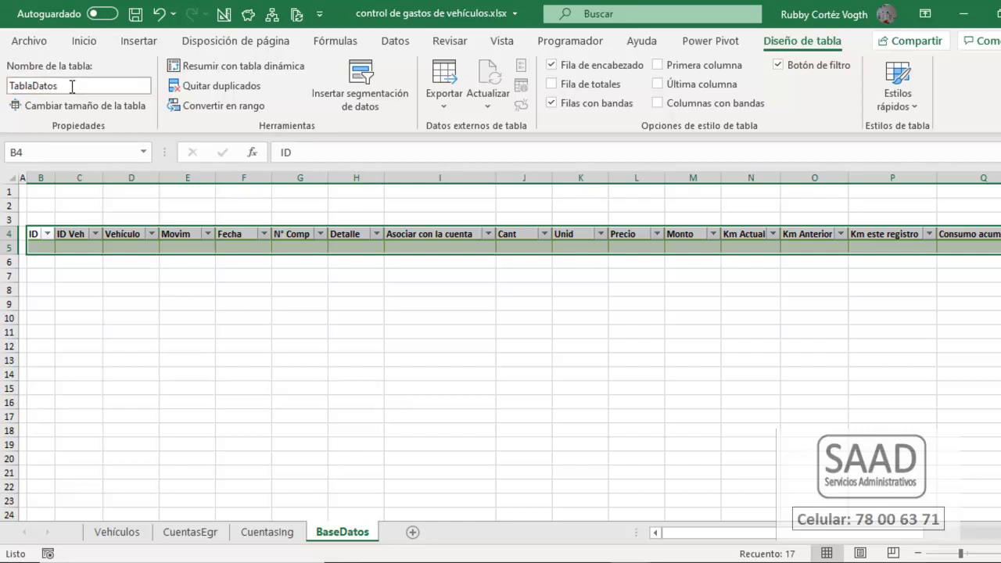
- Turn off the banded rows and the filter buttons of TablaDatos
left_click(78, 246)
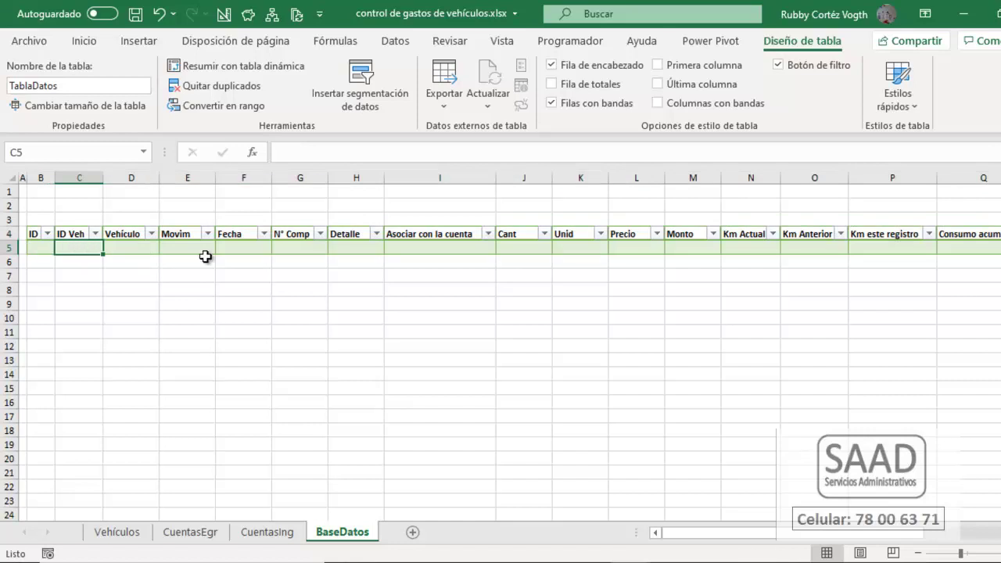
left_click(575, 105)
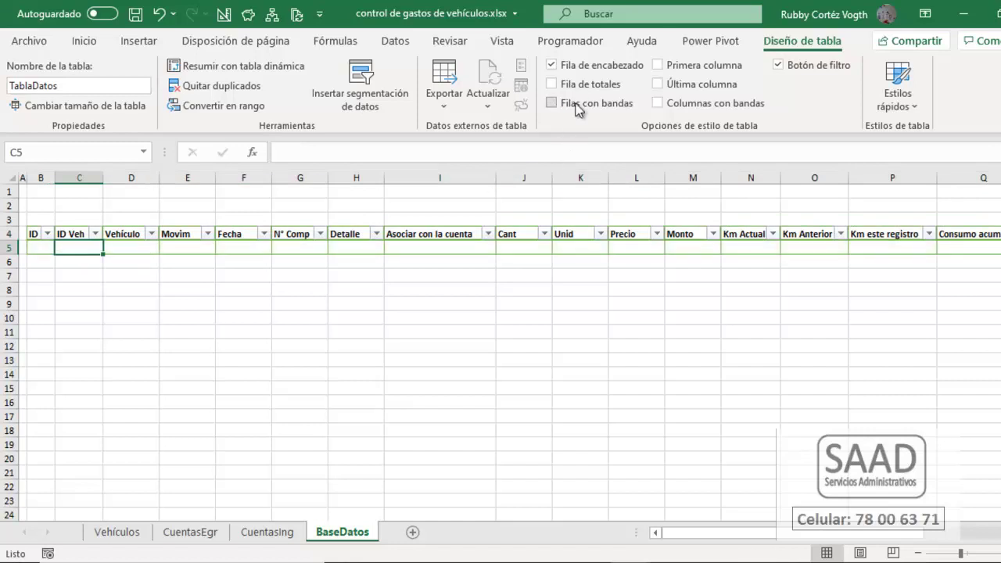
left_click(791, 68)
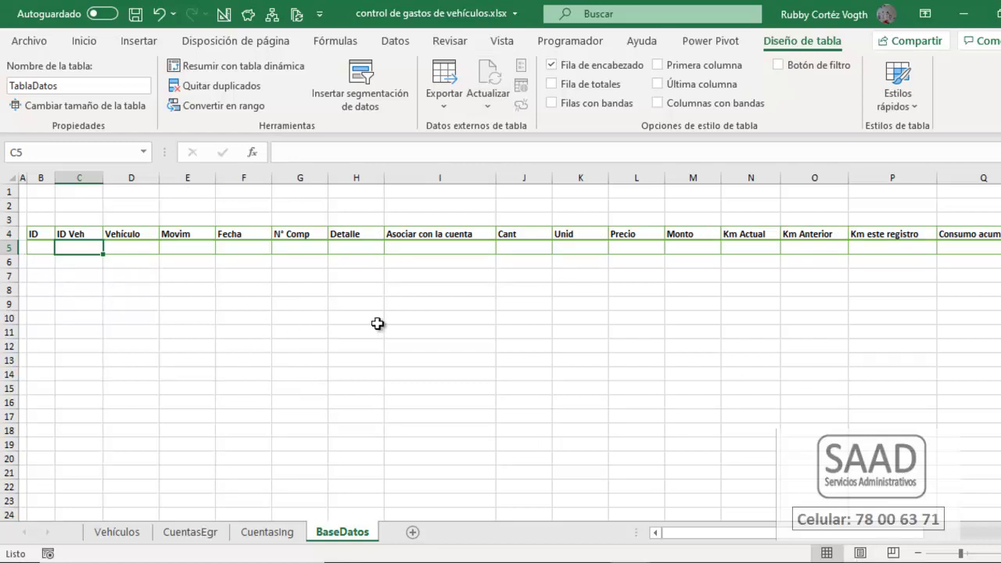
- Fill the ID Veh cells C5:C8 with the placeholder text ede to extend the table to row 8
key("shift+Down")
key("shift+Down")
key("shift+Down")
type("ede")
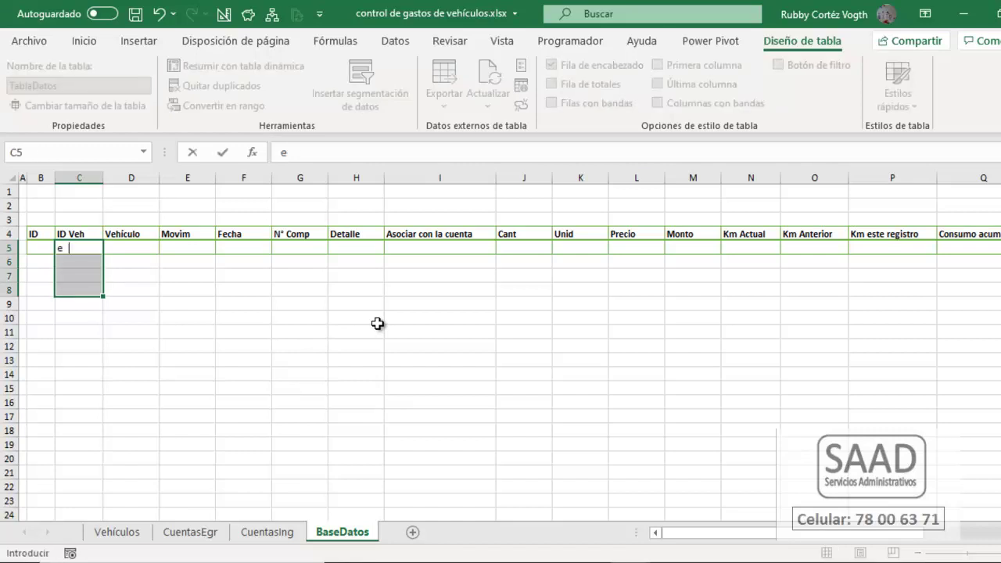
key("ctrl+Return")
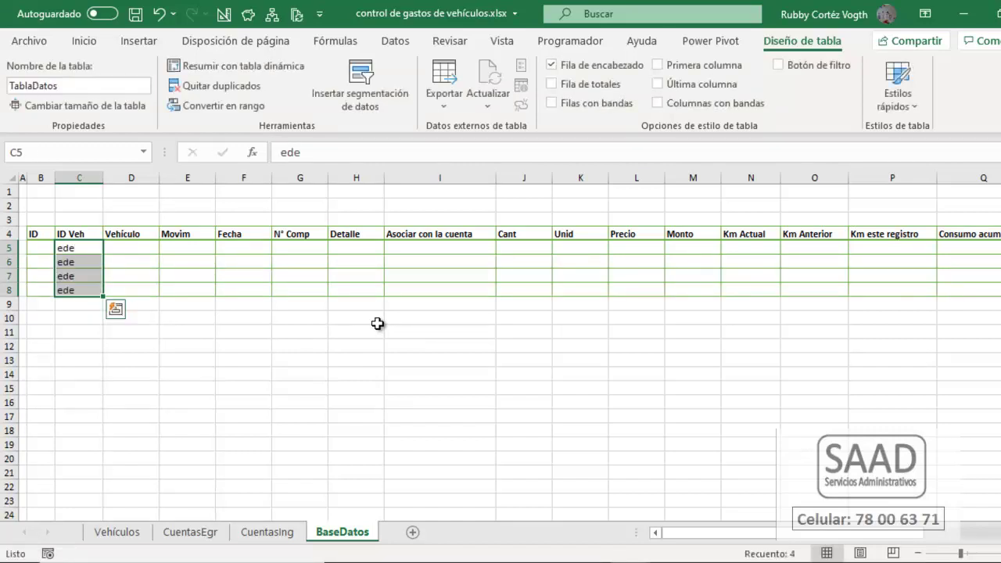
key("Up")
key("ctrl+Down")
key("Down")
key("Up")
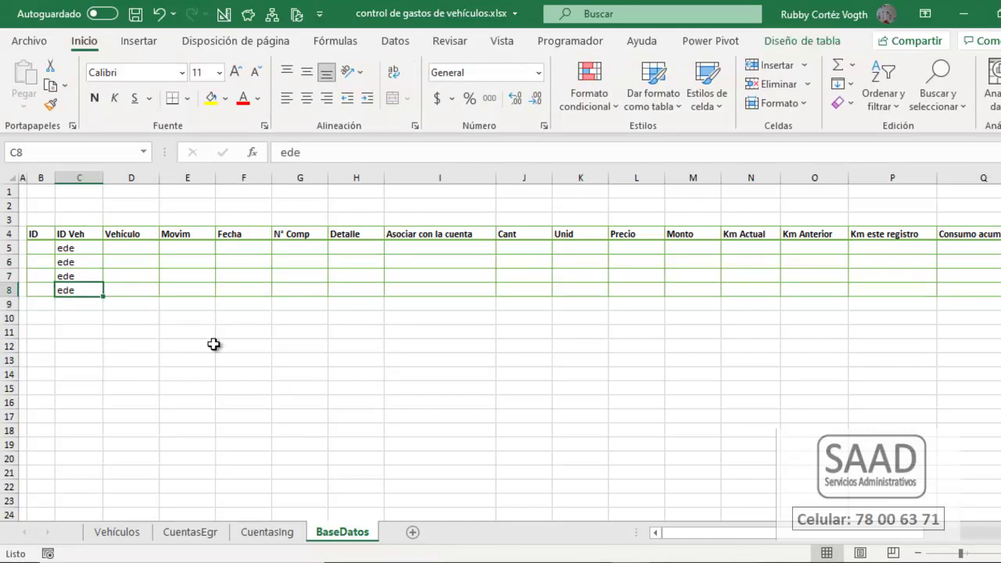
- Review the ID, ID Veh and Vehículo columns of TablaDatos against the vehicle list on the Vehículos sheet
left_click(47, 248)
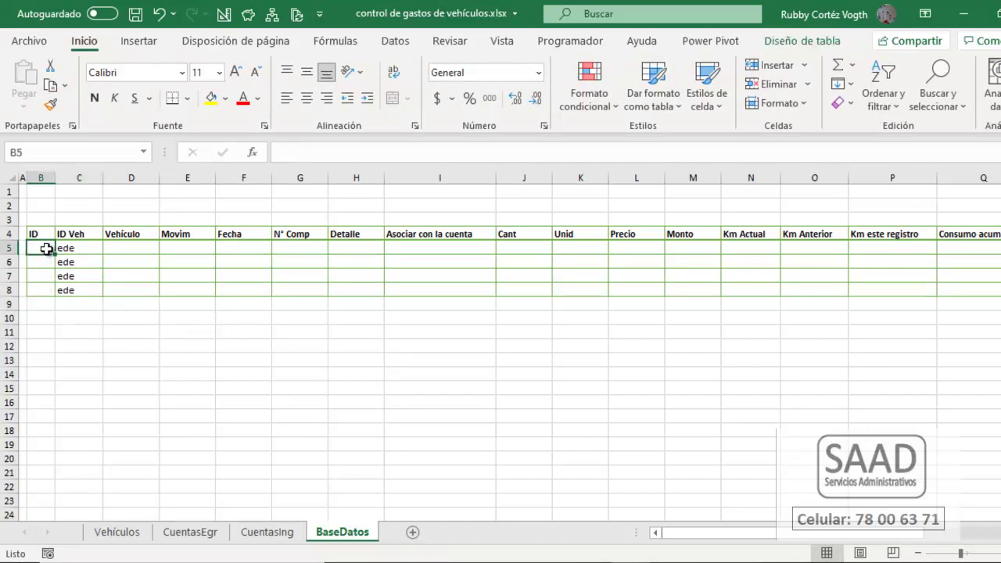
left_click_drag(88, 249, 84, 289)
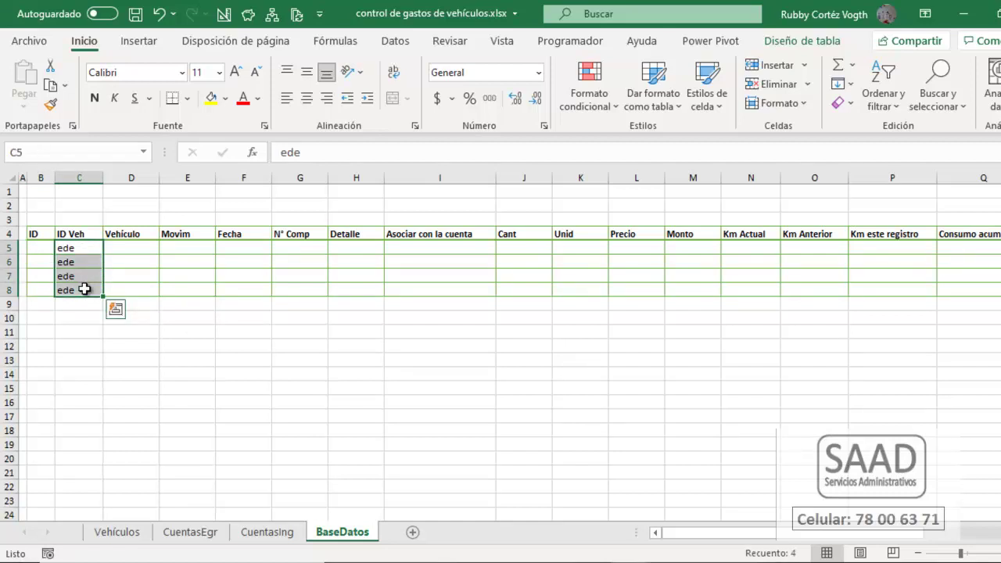
left_click_drag(131, 250, 131, 285)
left_click(136, 249)
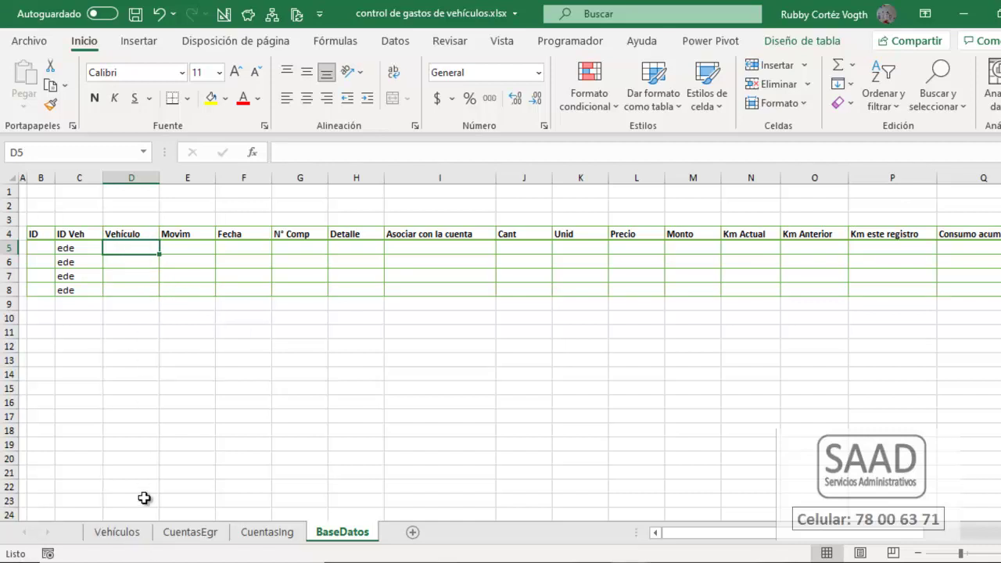
left_click(133, 533)
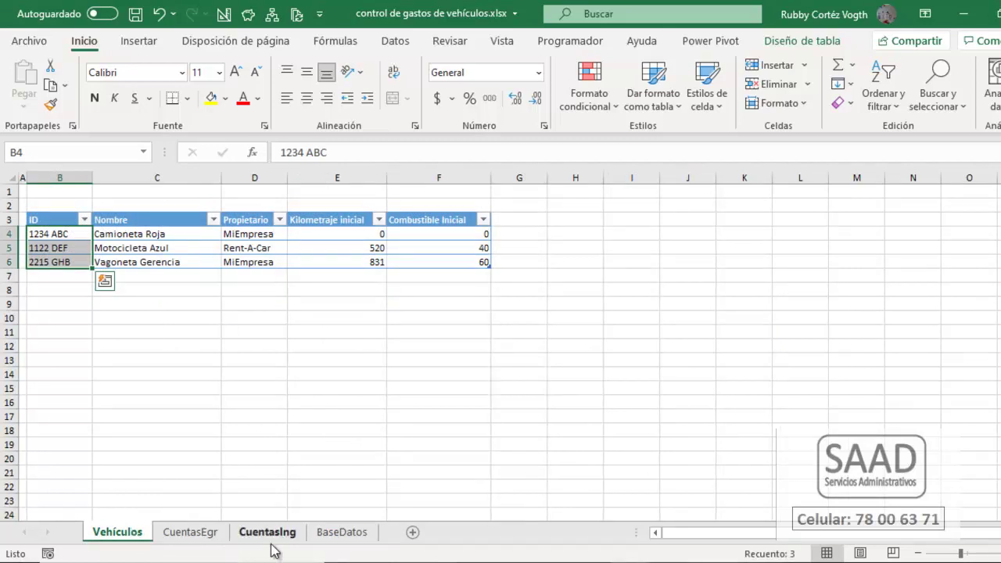
left_click(341, 534)
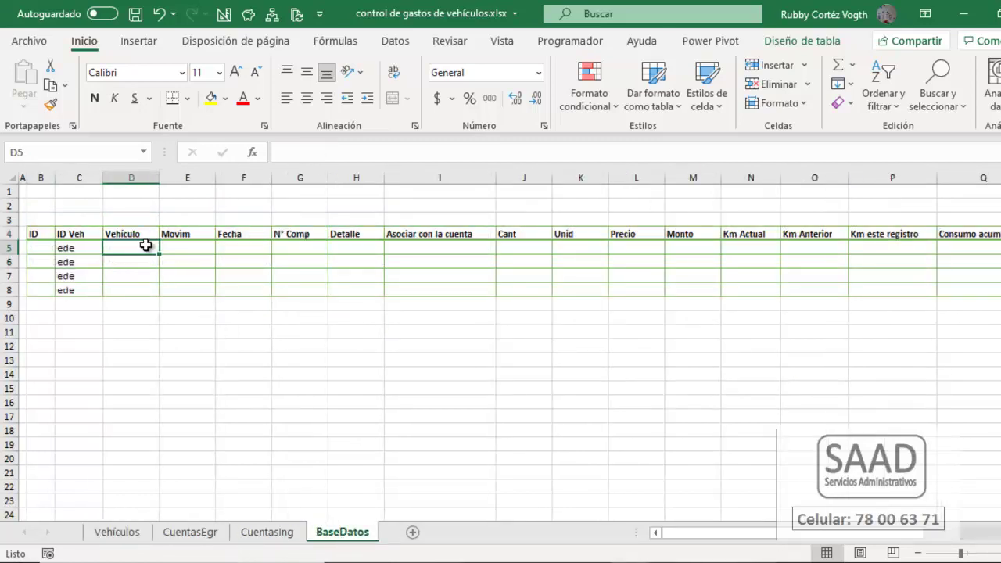
- Enter the test text ededed in the first Vehículo cell, D5, and clear it again
type("ededed")
key("Return")
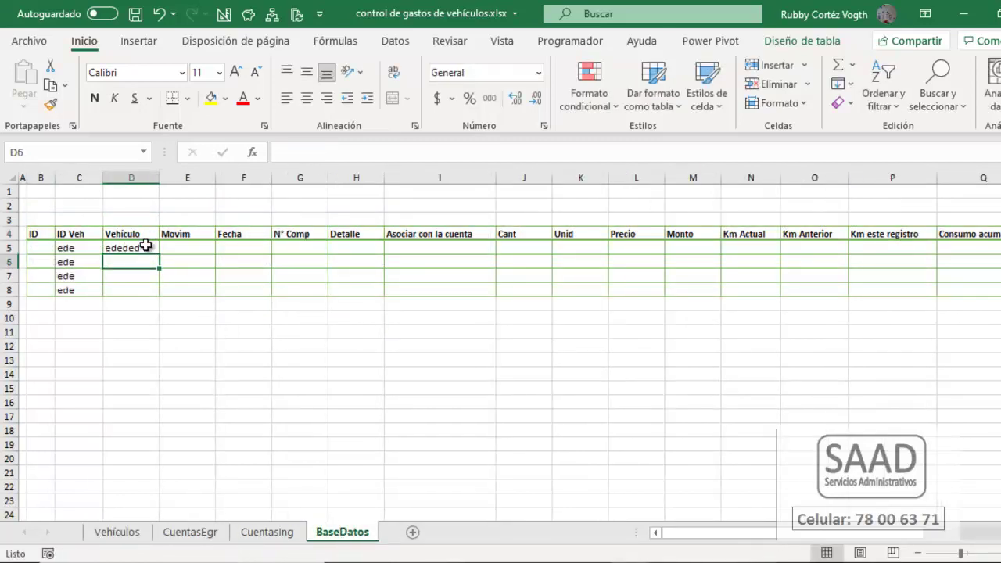
left_click(147, 247)
key("Delete")
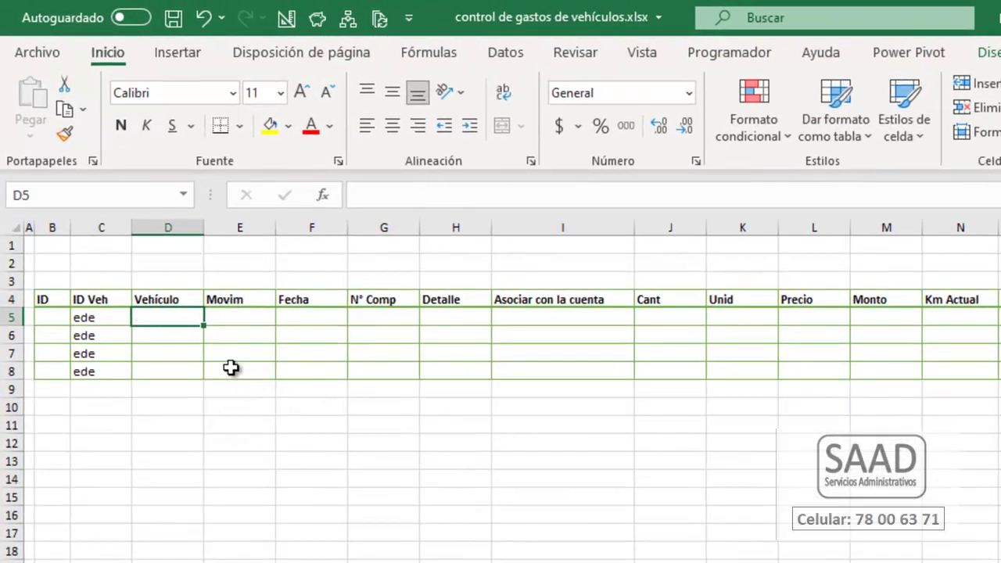
- Start a data validation rule for the Vehículo cells D5:D8 that allows values from a list (Lista)
left_click(175, 291)
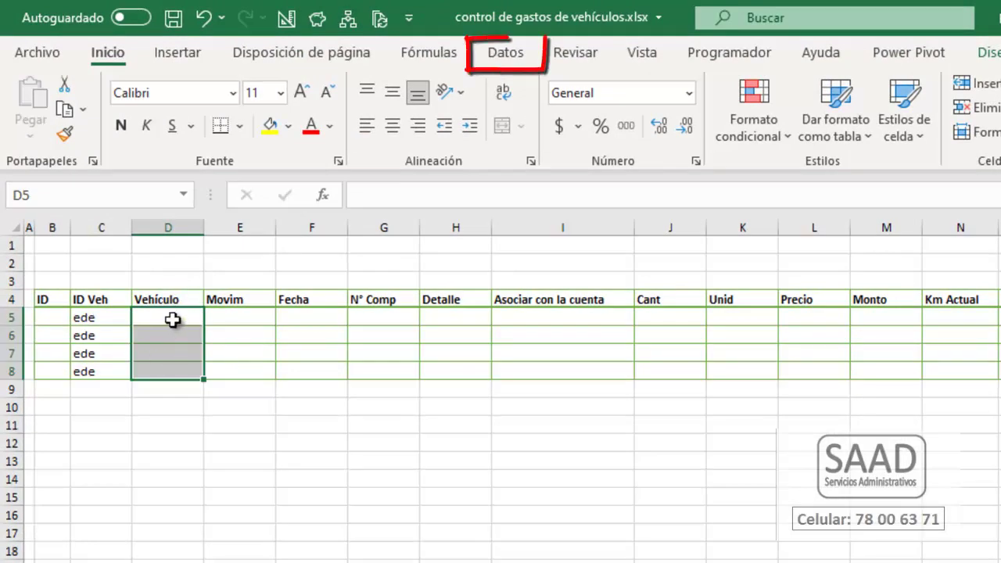
left_click(507, 54)
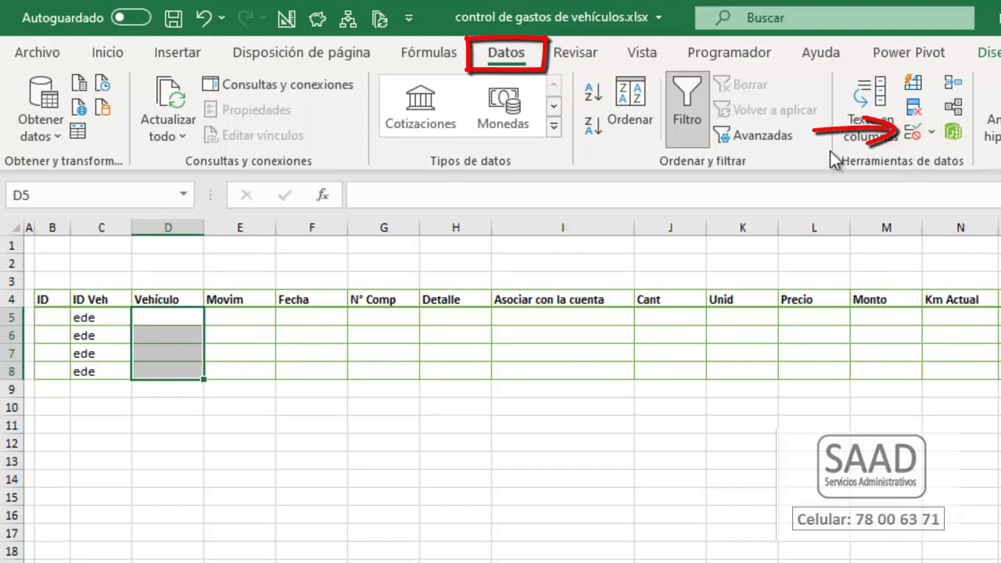
left_click(916, 138)
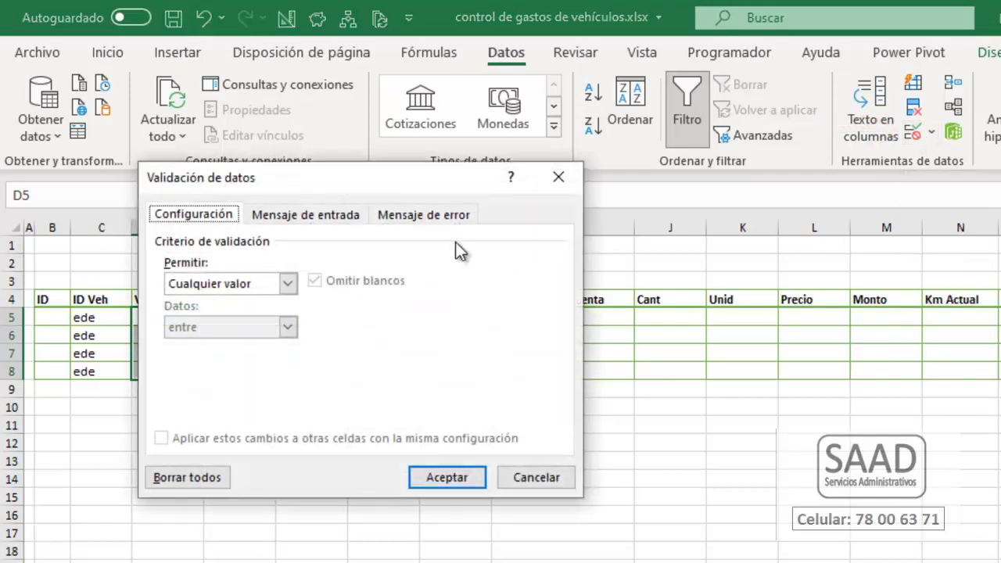
left_click_drag(313, 191, 394, 258)
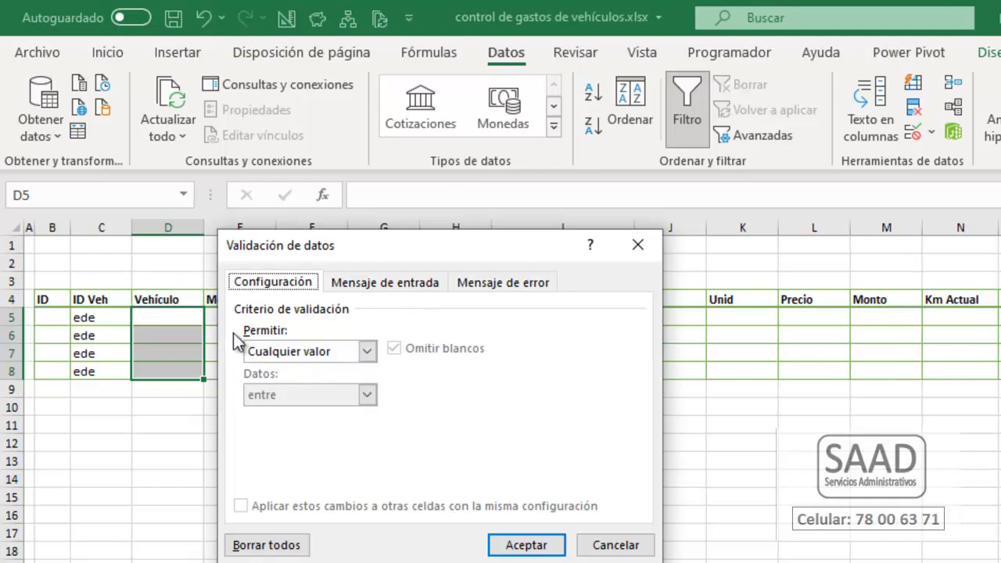
left_click(365, 352)
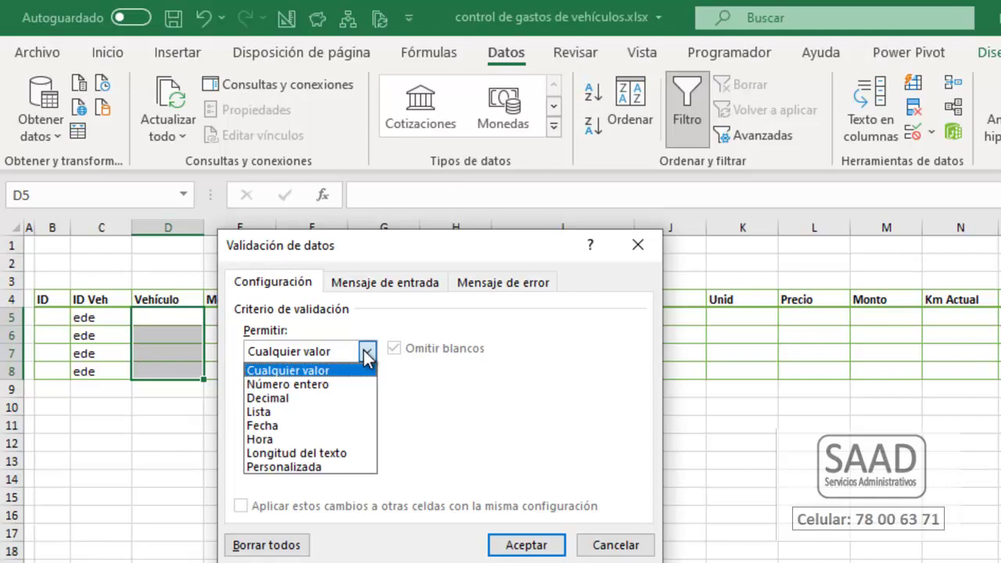
left_click(266, 413)
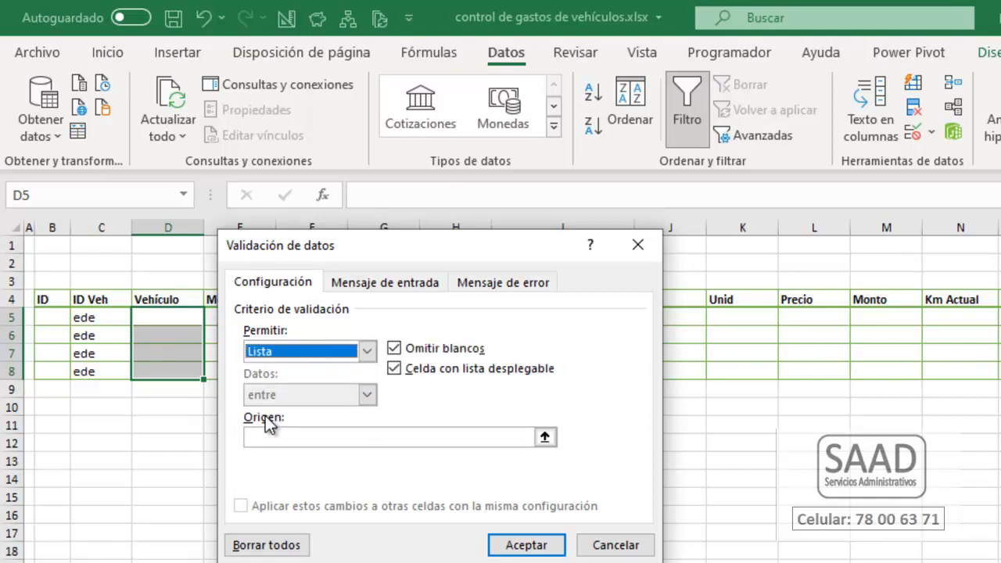
left_click(361, 431)
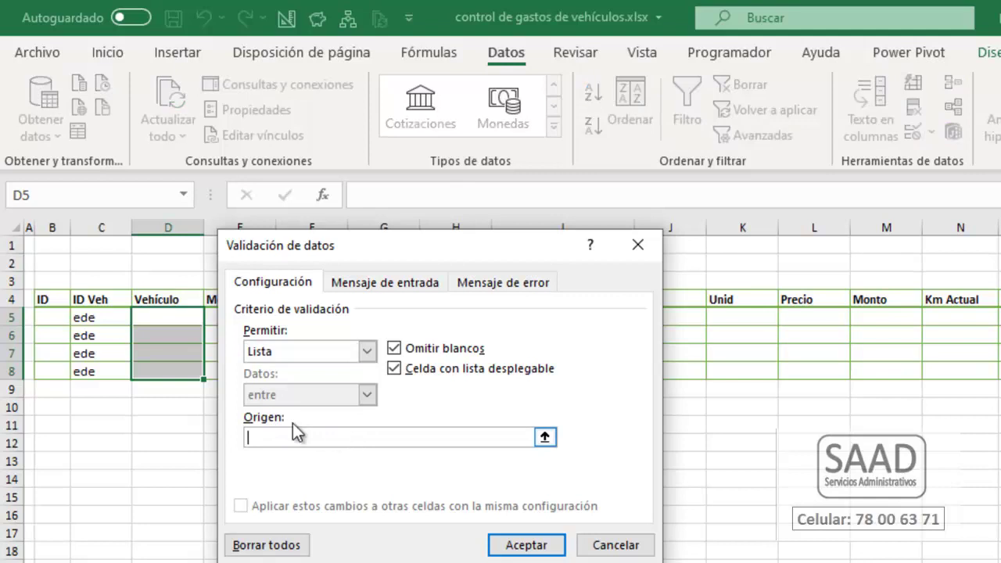
- Try entering the source name by hand as =Lista and erase it
type("=Lista")
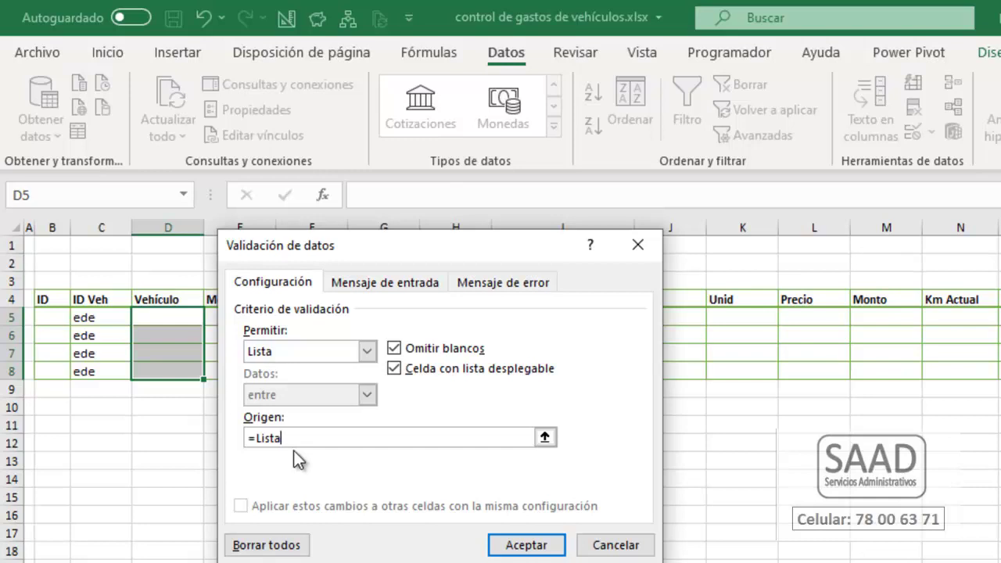
key("BackSpace")
key("BackSpace")
key("BackSpace")
key("BackSpace")
key("BackSpace")
- Set the validation source of the Vehículo cells to the defined name ListaVehículos, picked from the workbook's names
key("F3")
left_click_drag(320, 243, 465, 311)
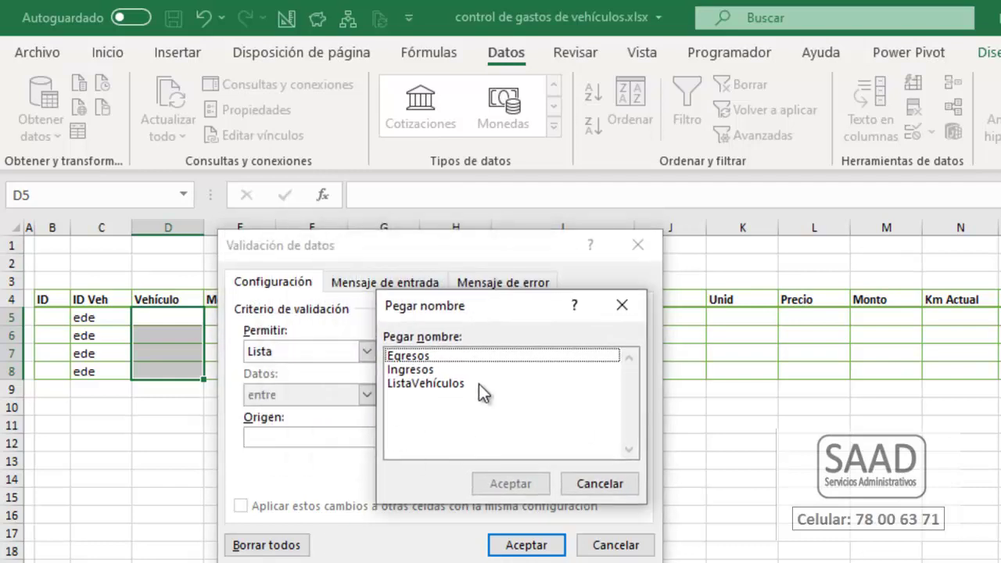
left_click(422, 383)
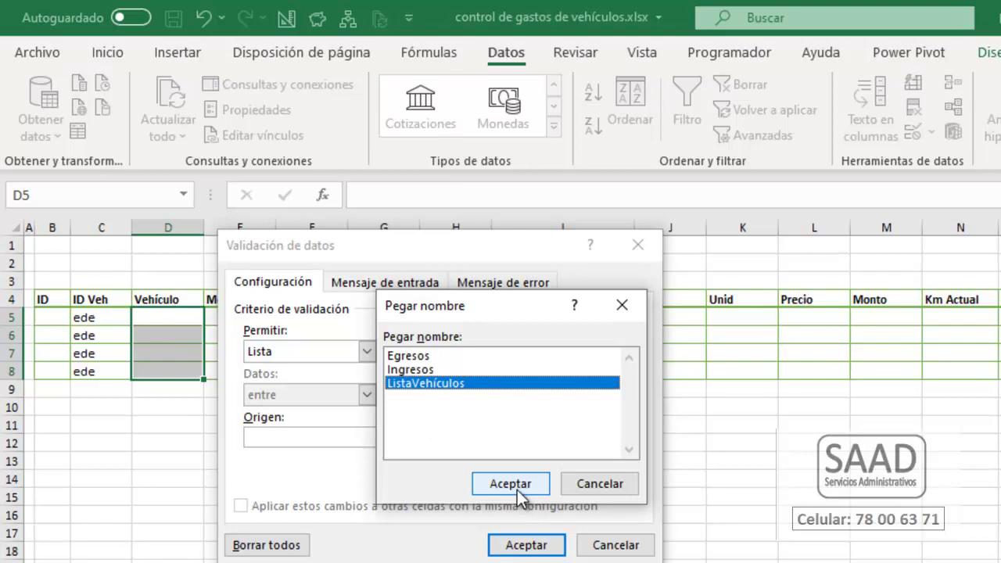
double_click(450, 387)
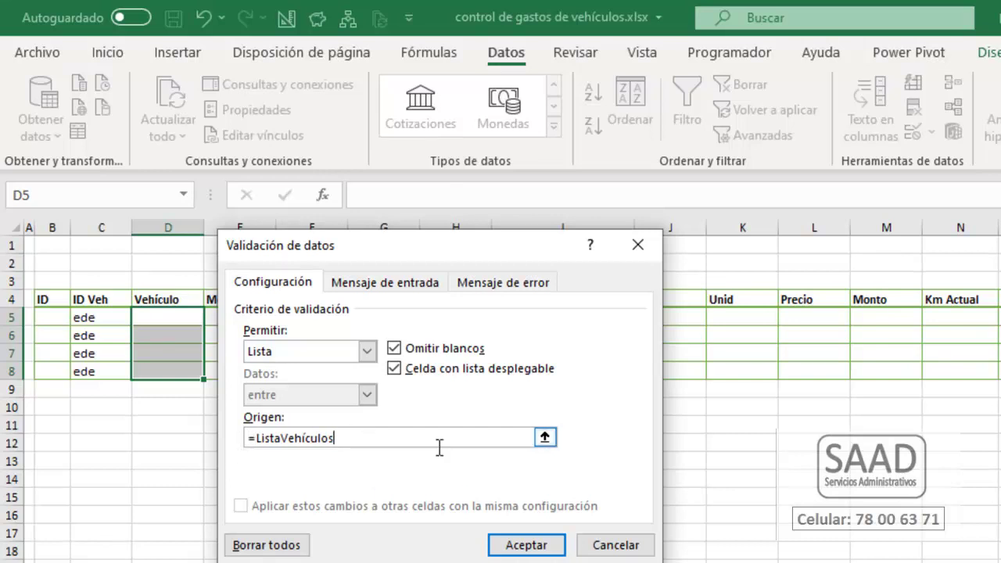
- Give the validation's error alert the title Vehículo no registrado
left_click(478, 286)
left_click(450, 379)
type("Vehículo no registrado")
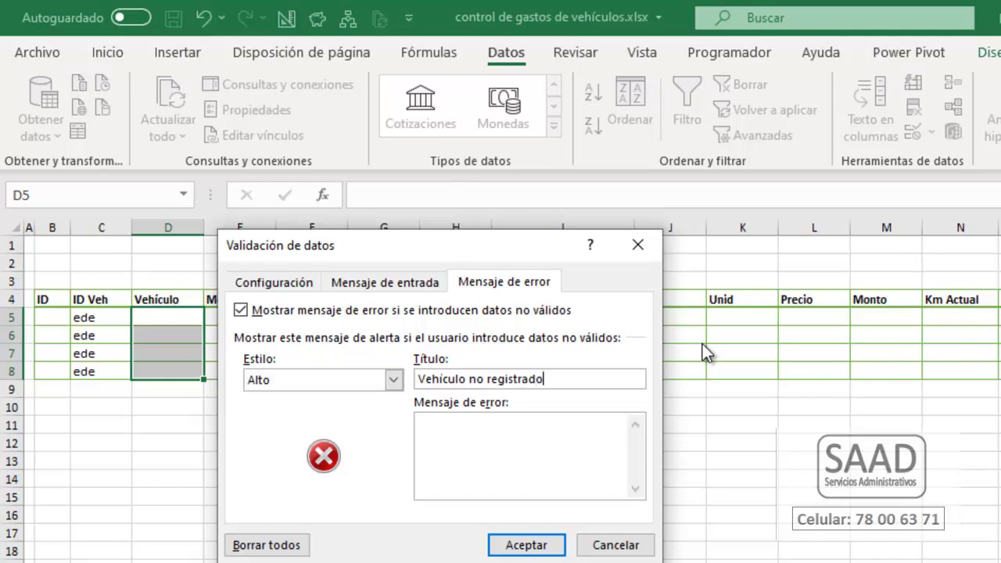
- Set the error message to: Elija un valor de la lista desplegable. Si es necesario, agréguelo en la hoja "Vehículos". Apply the validation rule
key("Tab")
type("Elija un valor de la lista desplegable.")
key("Return")
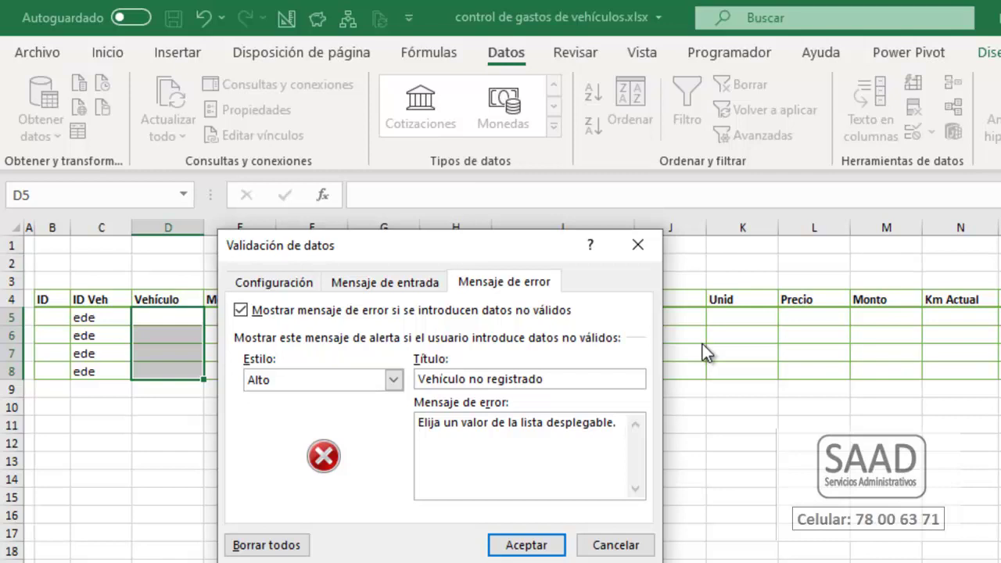
type("Si es necesario")
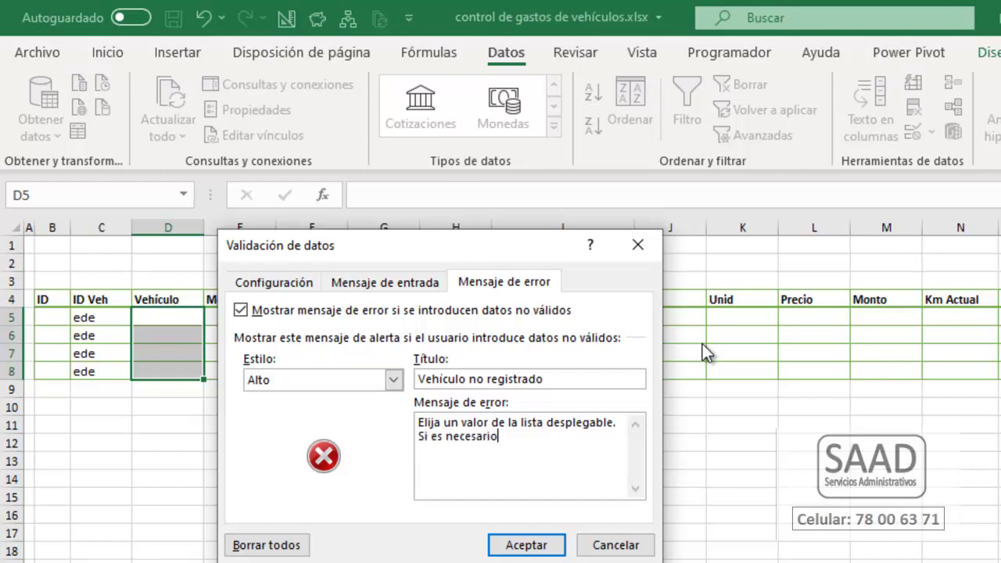
type(", agréguelo en")
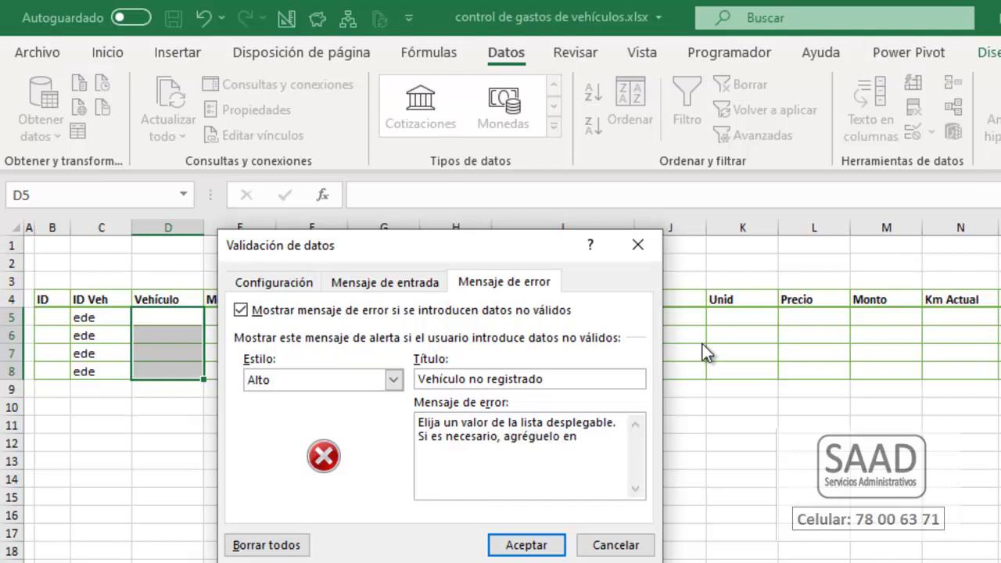
type(" la hoja \"Vehículos\".")
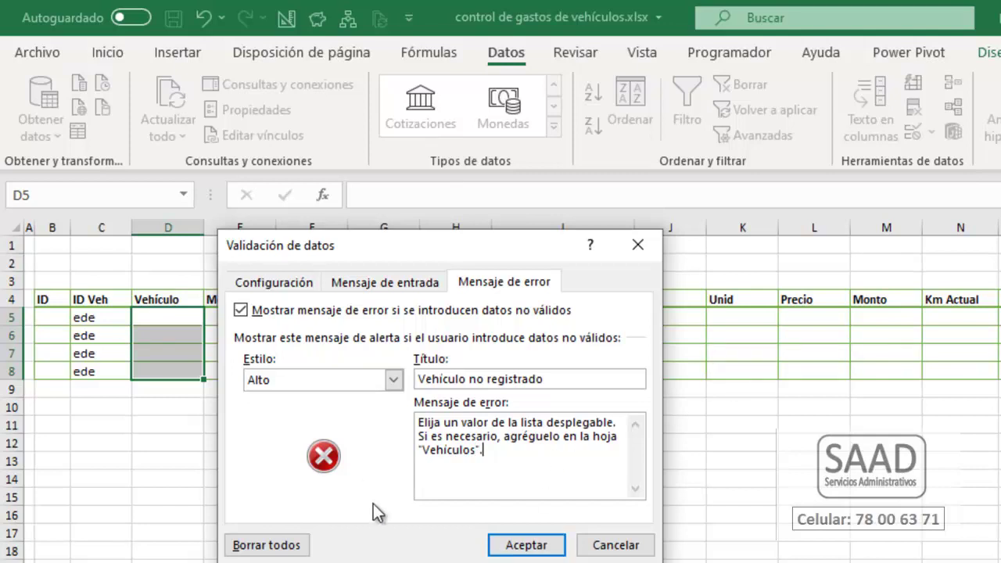
key("BackSpace")
type(".")
left_click(540, 543)
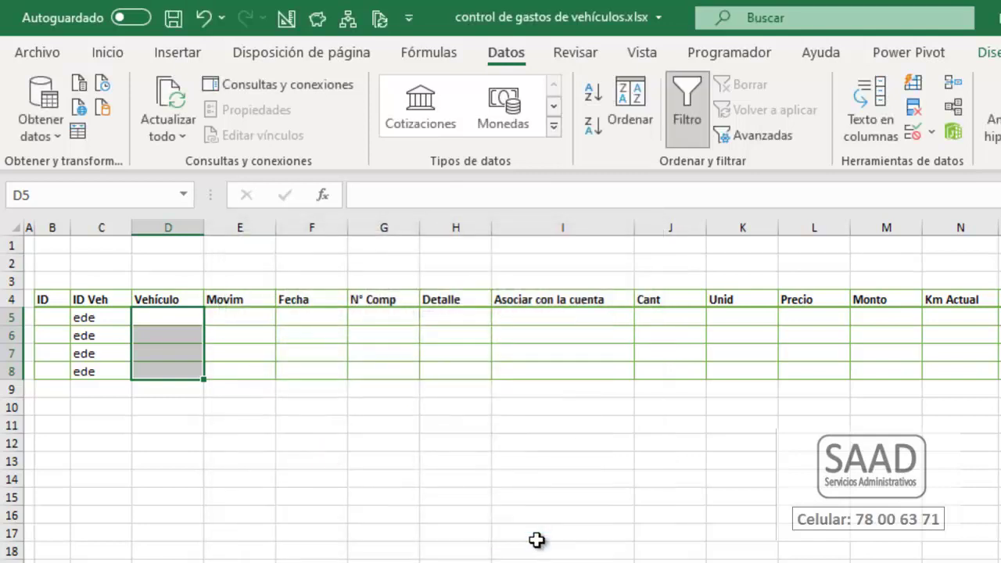
- Check the Vehículo cells D5 and D6 for the validation's dropdown arrow
left_click(279, 474)
left_click(293, 356)
left_click(248, 348)
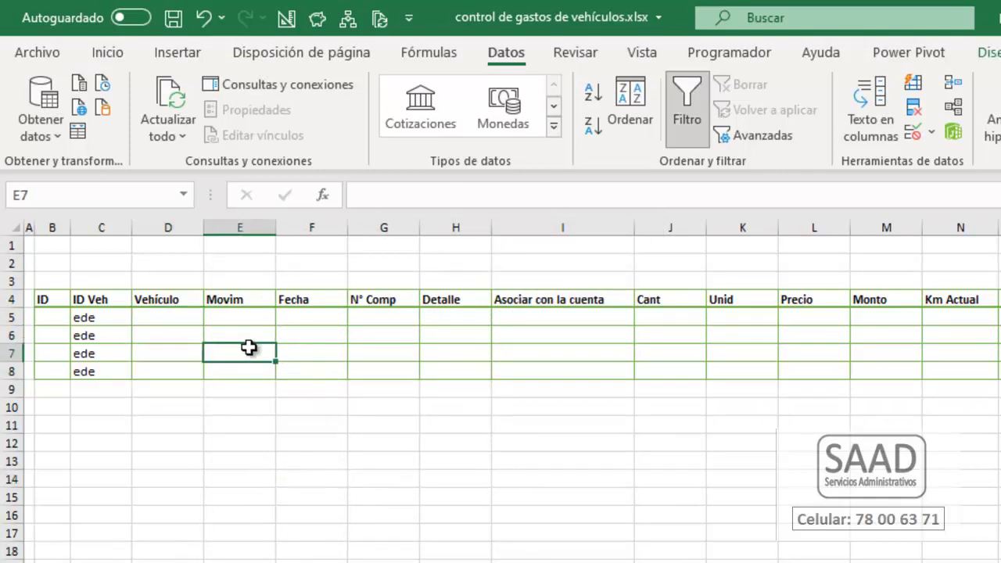
left_click(161, 315)
left_click(174, 338)
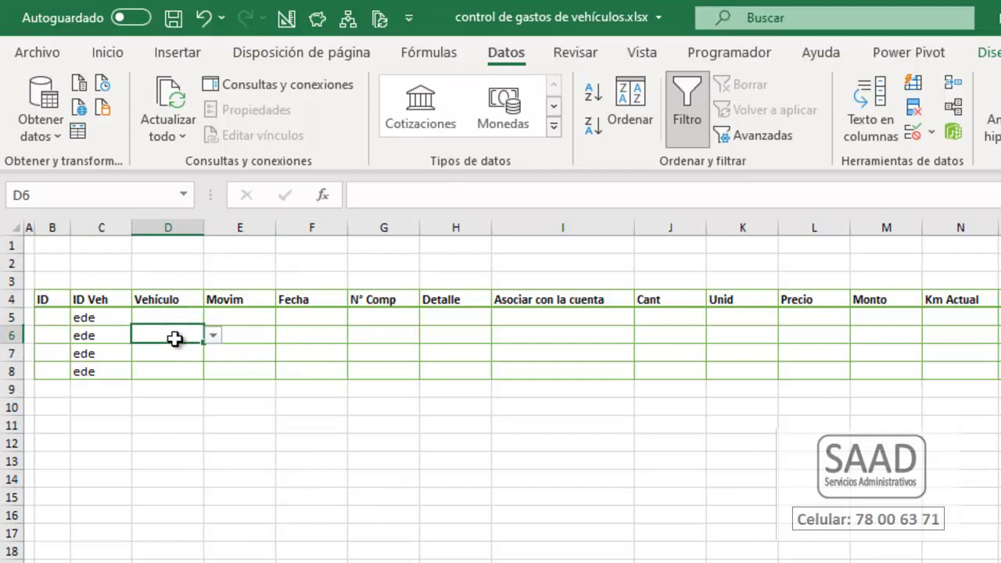
left_click(181, 319)
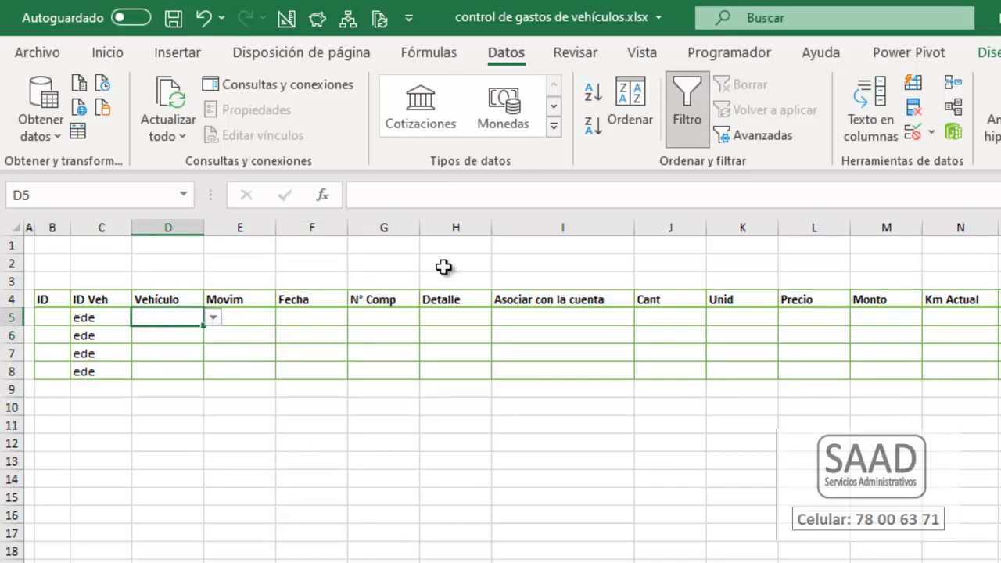
- Show the filter buttons in the table header to compare them with the D5 dropdown, and hide them again
left_click(685, 123)
left_click(686, 124)
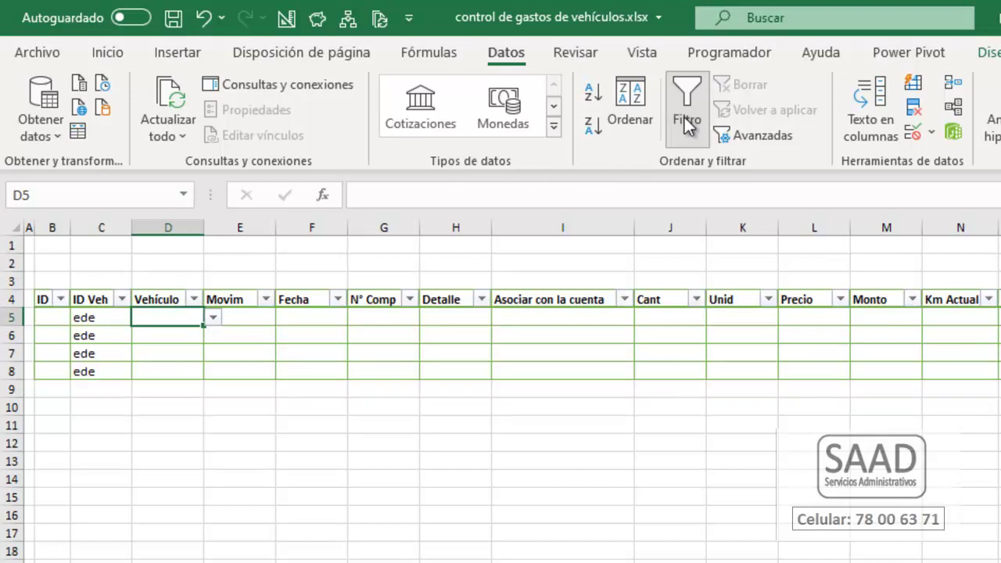
left_click(141, 288)
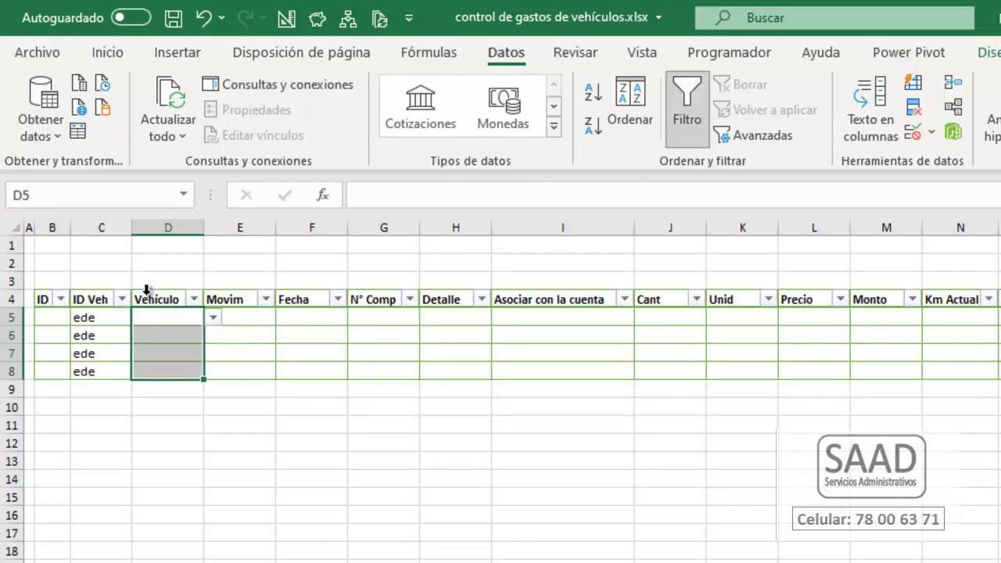
left_click(167, 297)
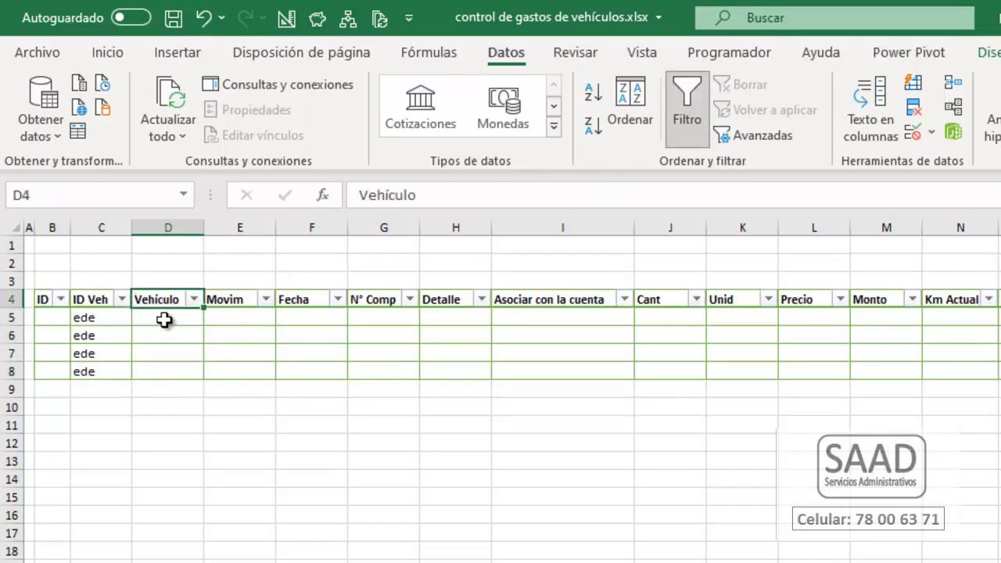
left_click(166, 319)
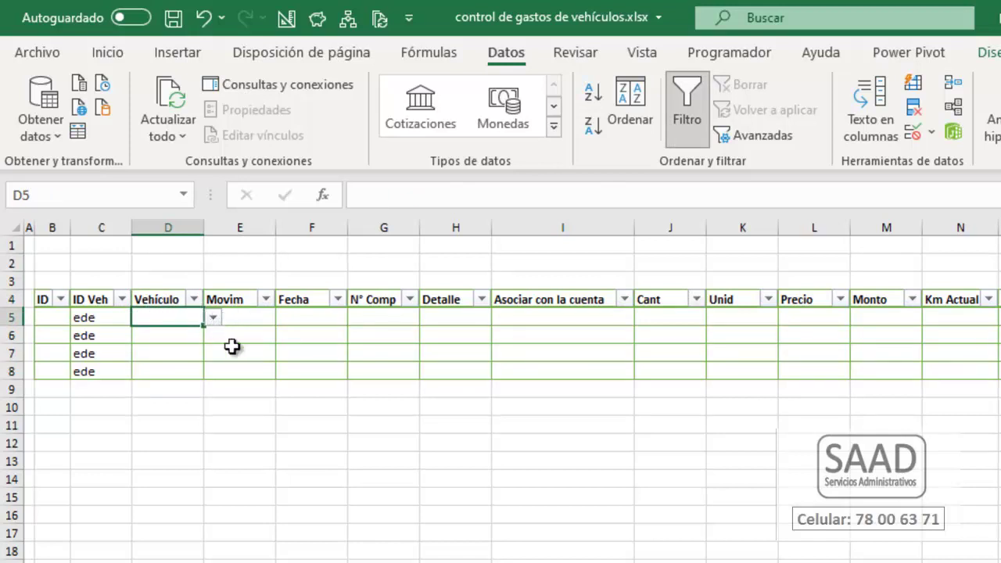
left_click(706, 117)
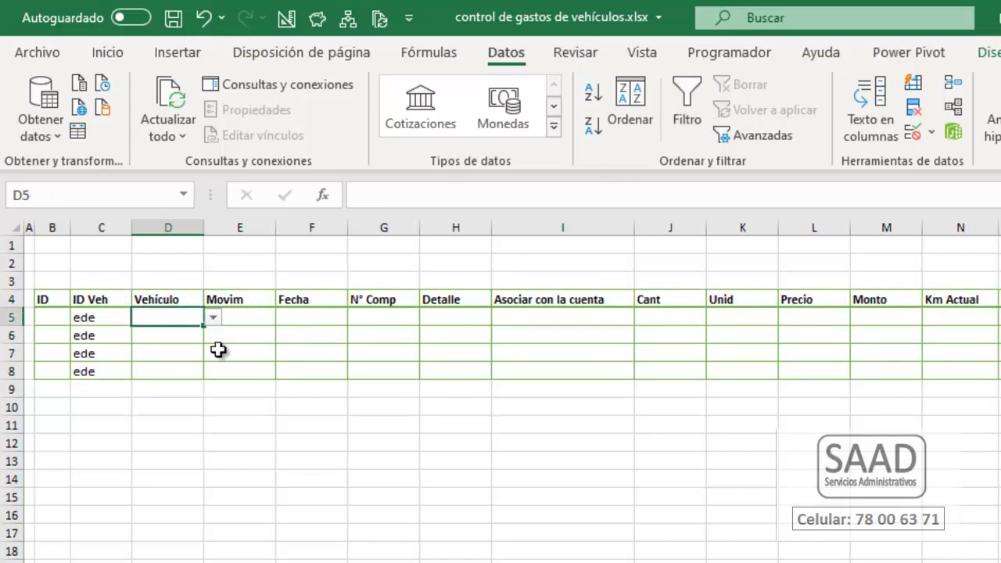
- View the vehicle choices offered in D5 and enter 1234 ABC there
left_click(212, 318)
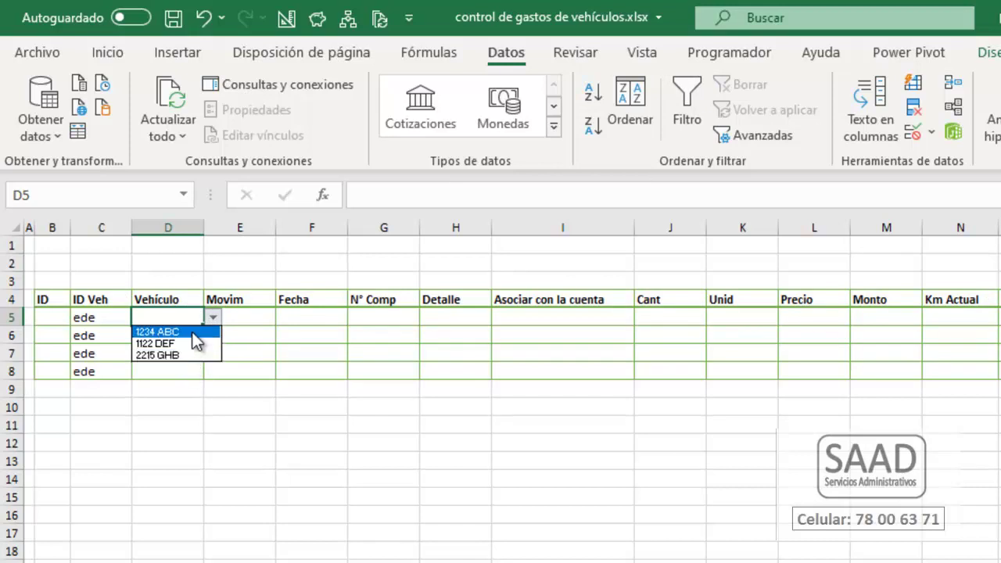
key("Escape")
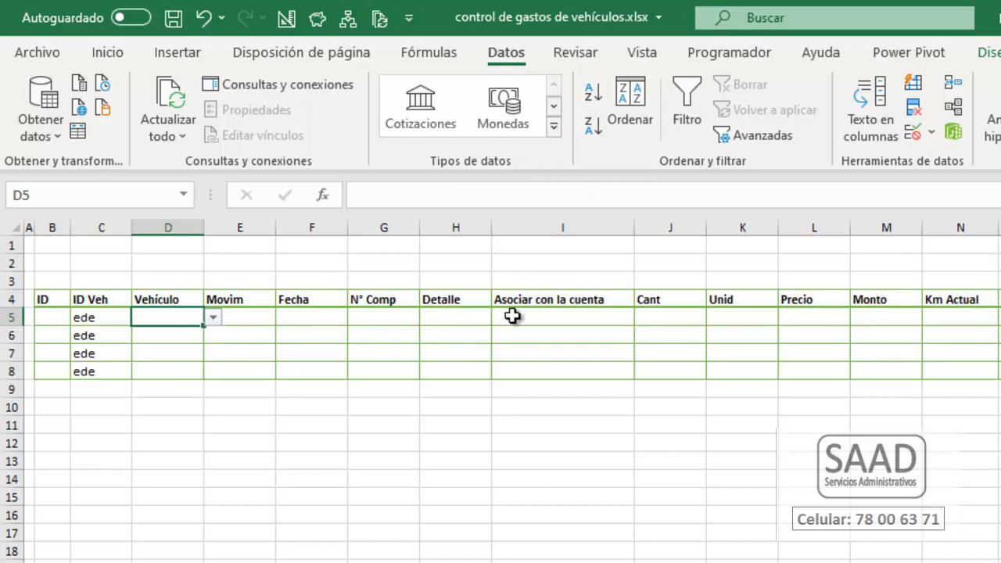
type("1234 ")
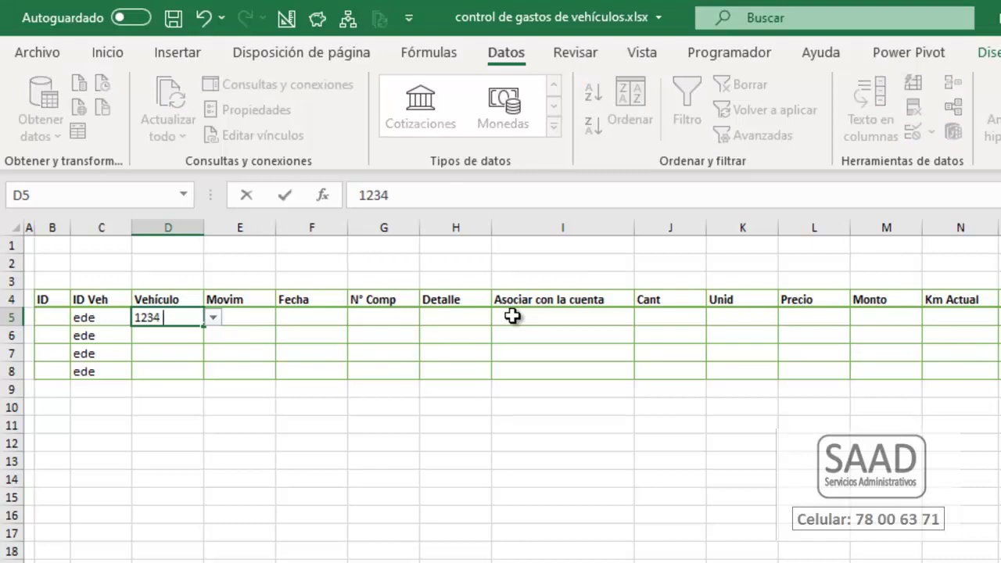
type("ABC")
key("Return")
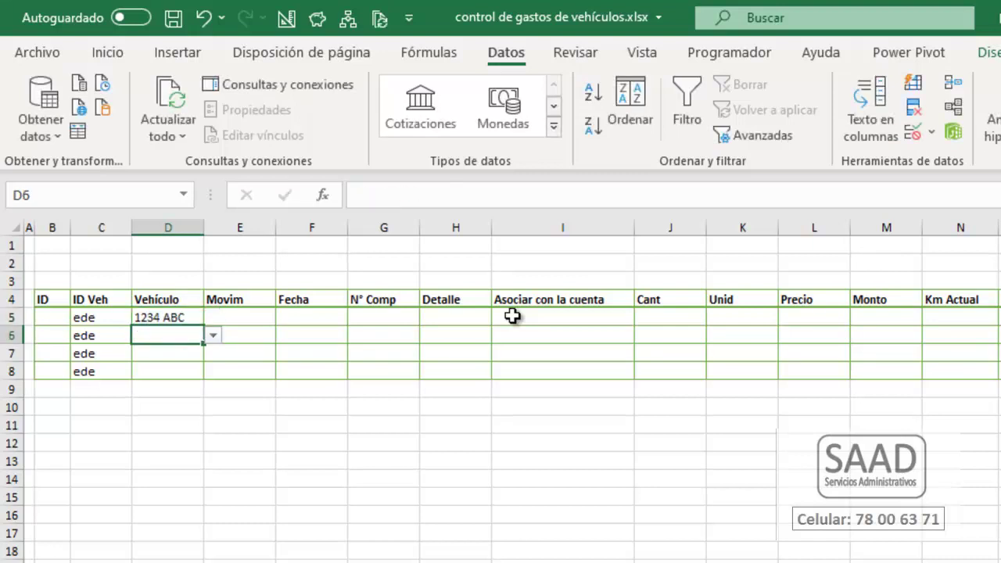
- Test the validation by entering 1234ABC without a space in D6, and cancel the entry
type("1234ABC")
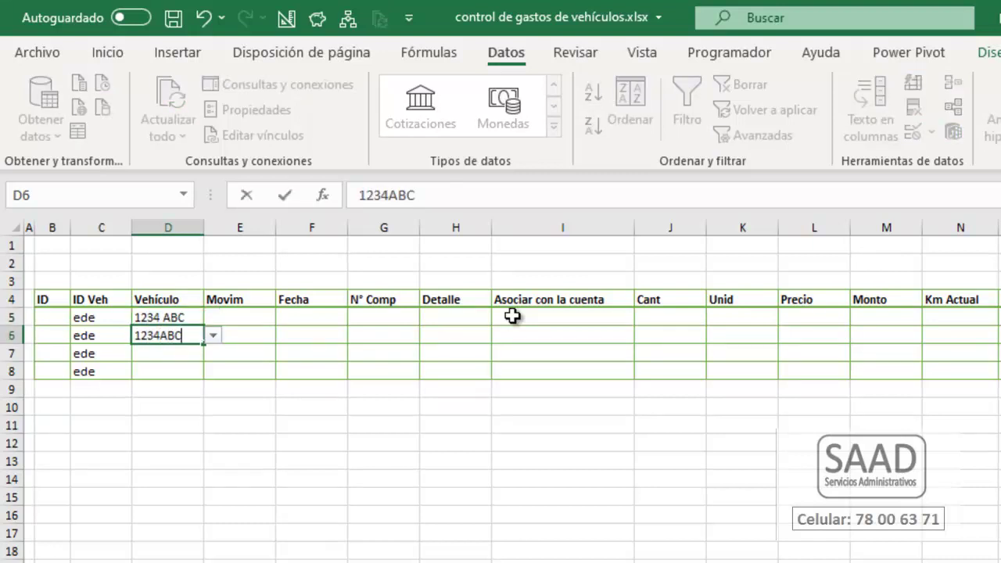
key("Return")
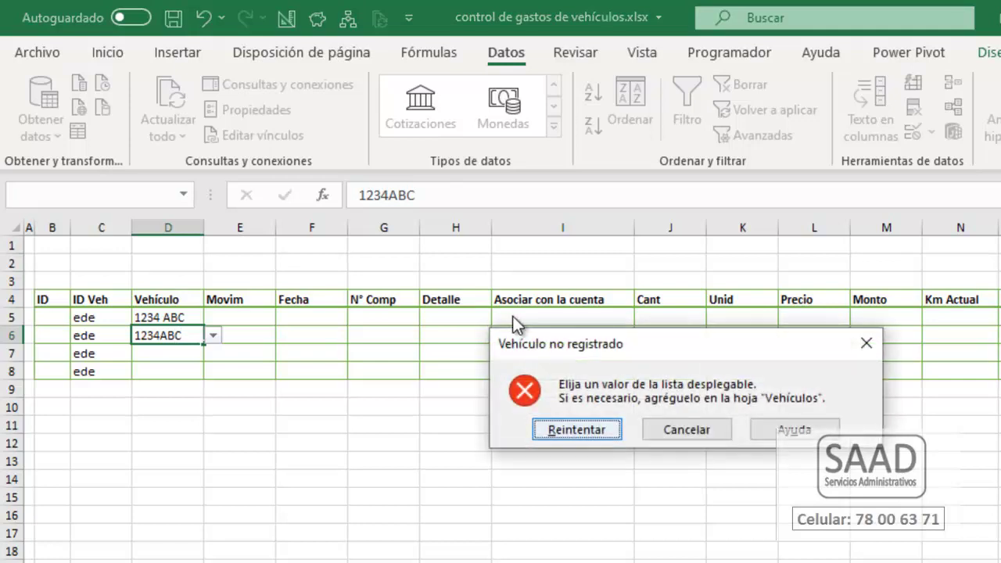
left_click_drag(585, 356, 339, 342)
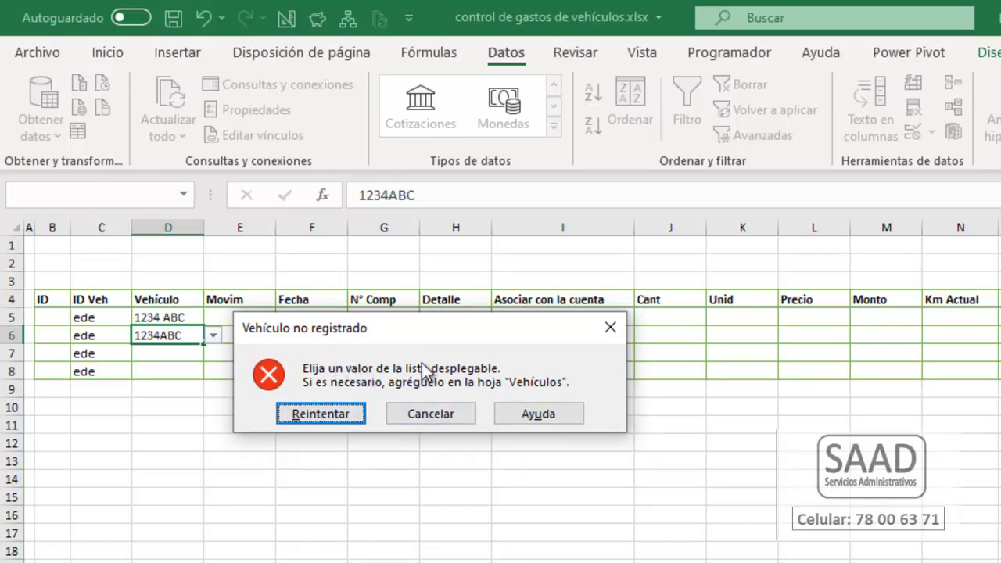
left_click(458, 415)
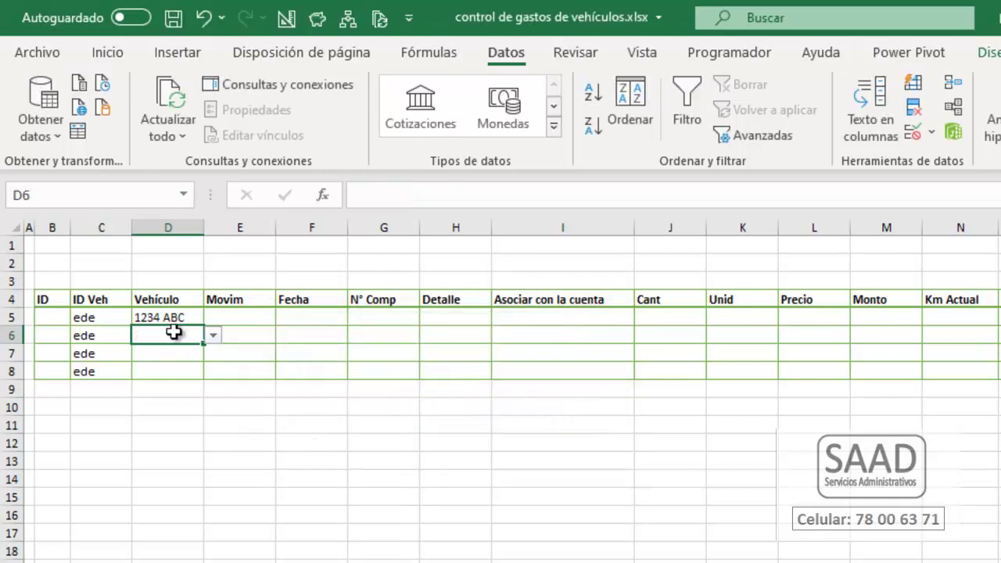
- Choose 1122 DEF from the vehicle list for D6
left_click_drag(178, 313, 181, 380)
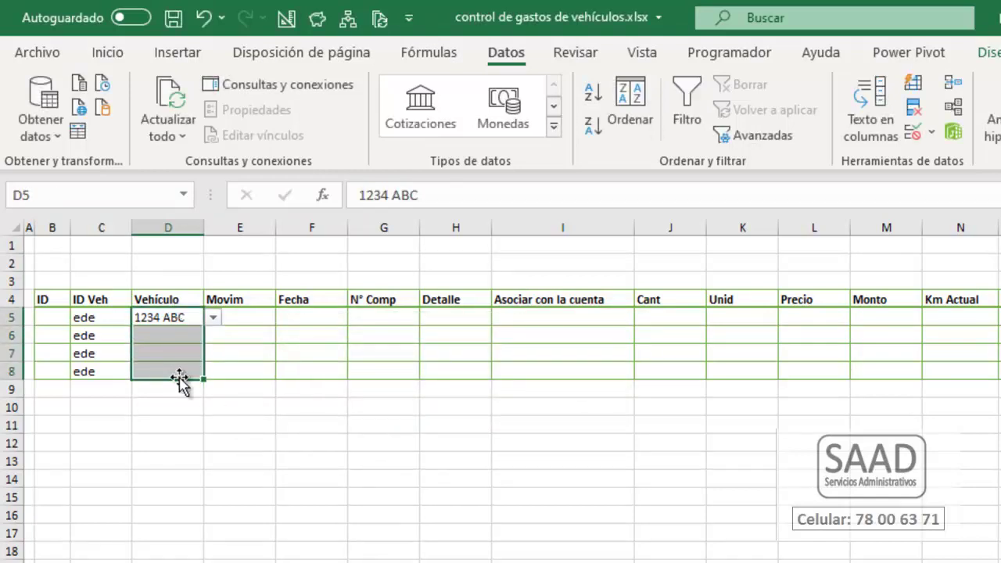
left_click(164, 331)
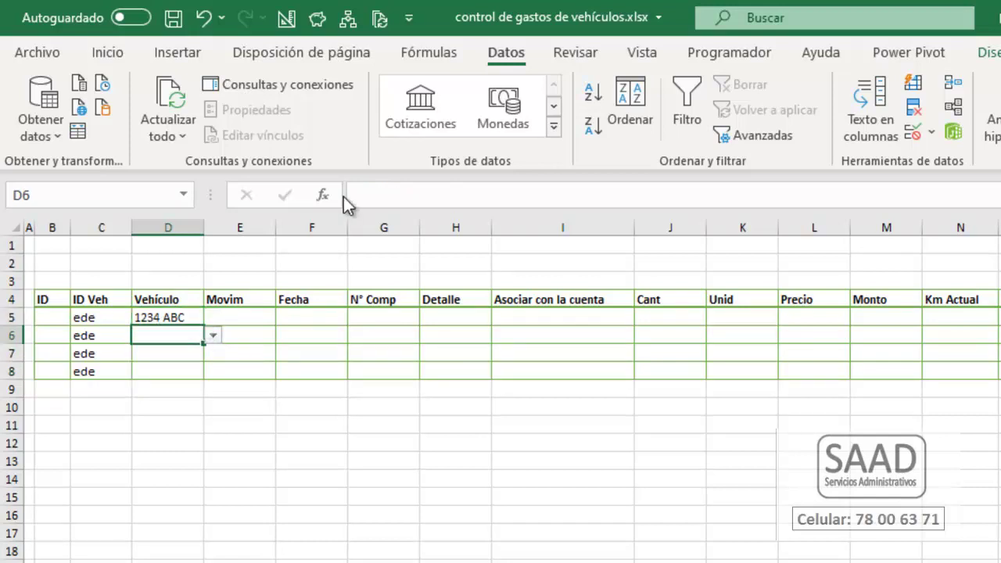
key("alt+Down")
key("Down")
key("Return")
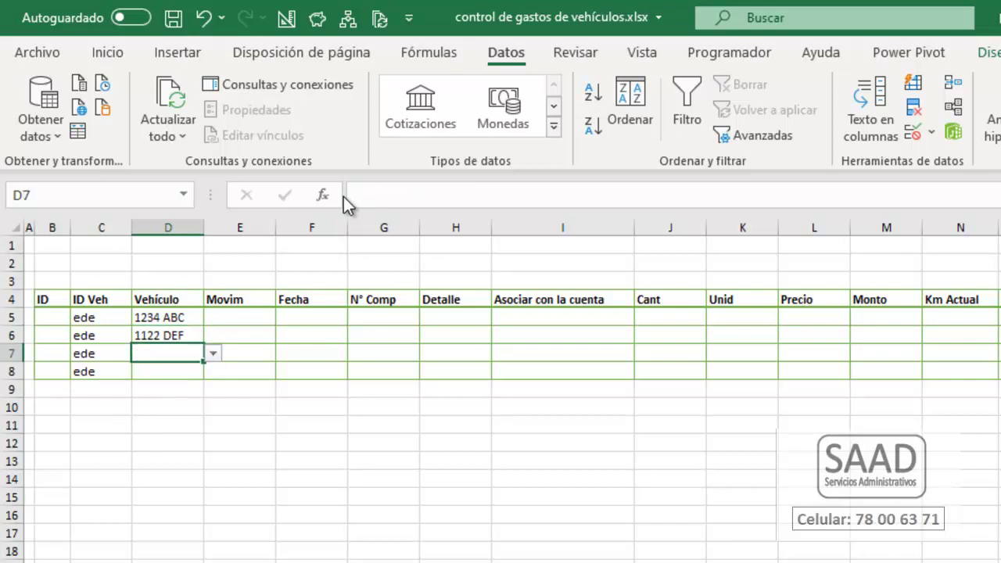
- Choose 1234 ABC from the vehicle list for both D7 and D8
key("alt+Down")
key("Down")
key("Up")
key("Return")
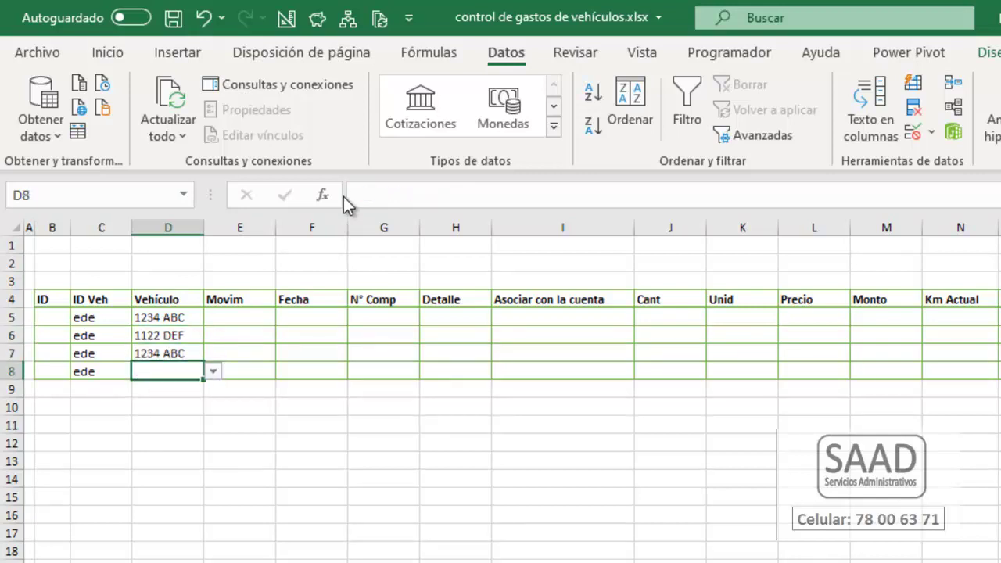
key("alt+Down")
key("Down")
key("Up")
key("Return")
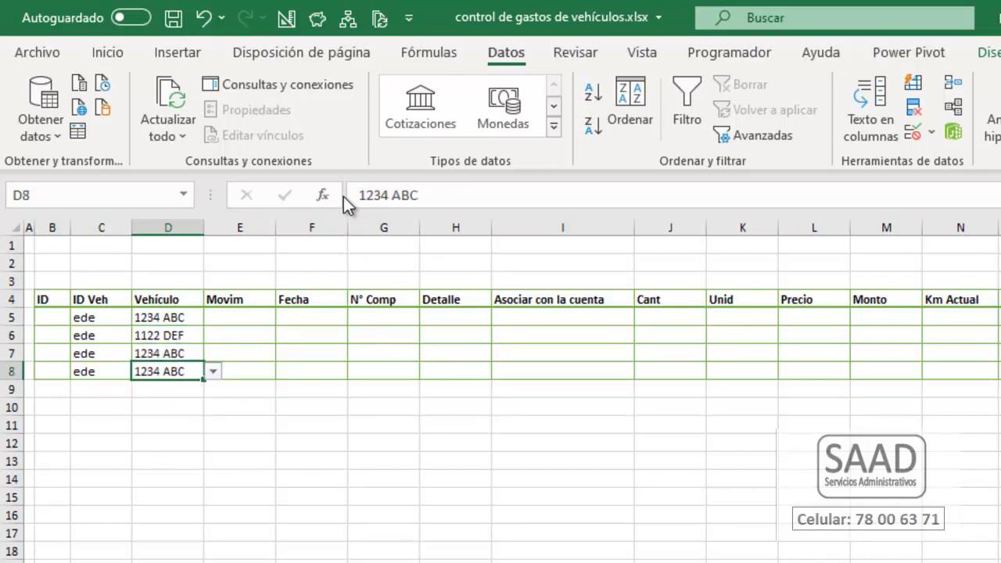
key("Up")
key("Up")
key("Up")
key("shift+Down")
key("shift+Down")
key("shift+Down")
key("shift+Up")
key("shift+Up")
key("shift+Up")
key("Down")
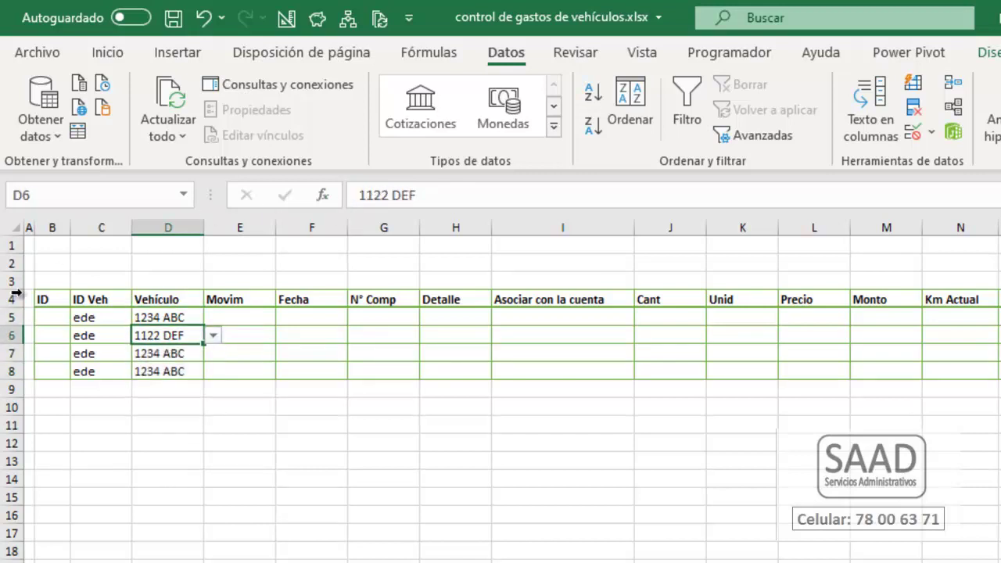
- Clear the ede test entries from the ID Veh cells C5:C8
left_click_drag(82, 317, 81, 365)
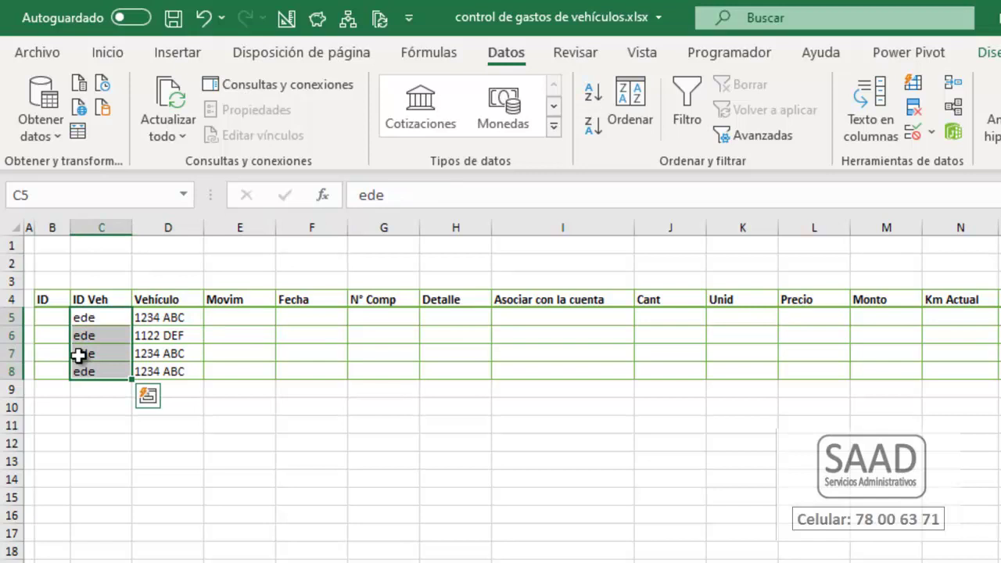
key("Delete")
- Widen the ID column to about 38 and start a CONTAR.SI formula in cell B5
key("Up")
key("Left")
key("Down")
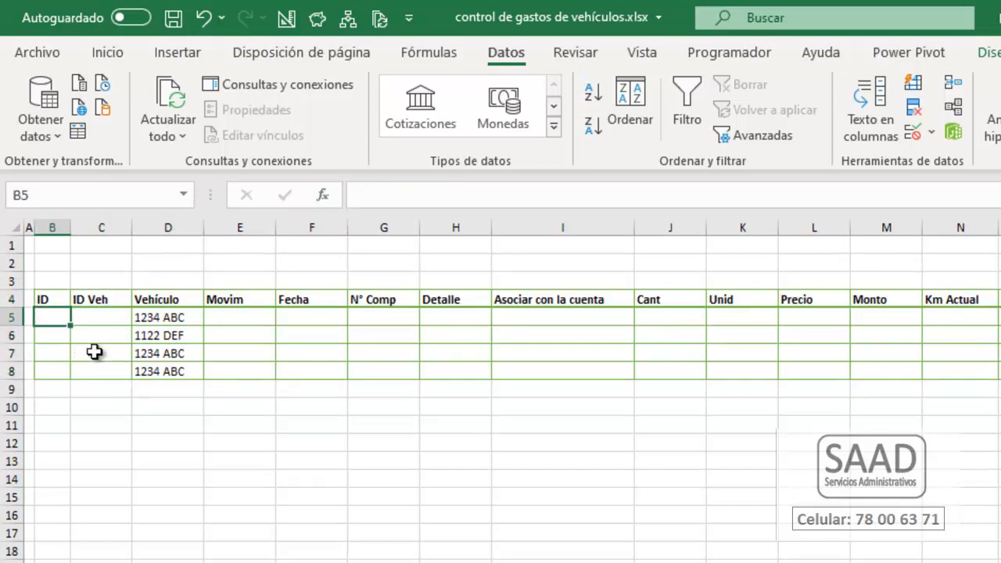
left_click_drag(71, 229, 280, 228)
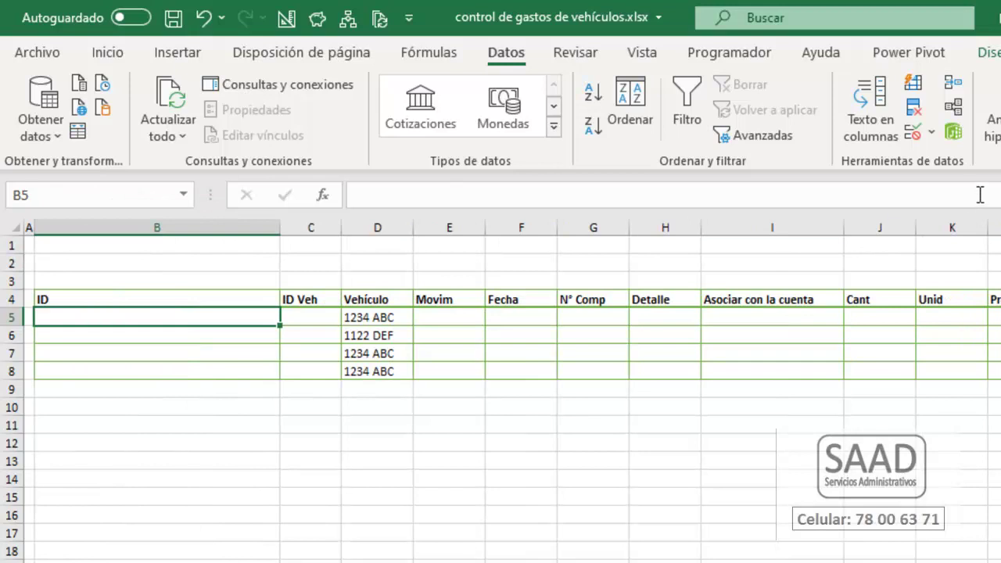
type("=conta")
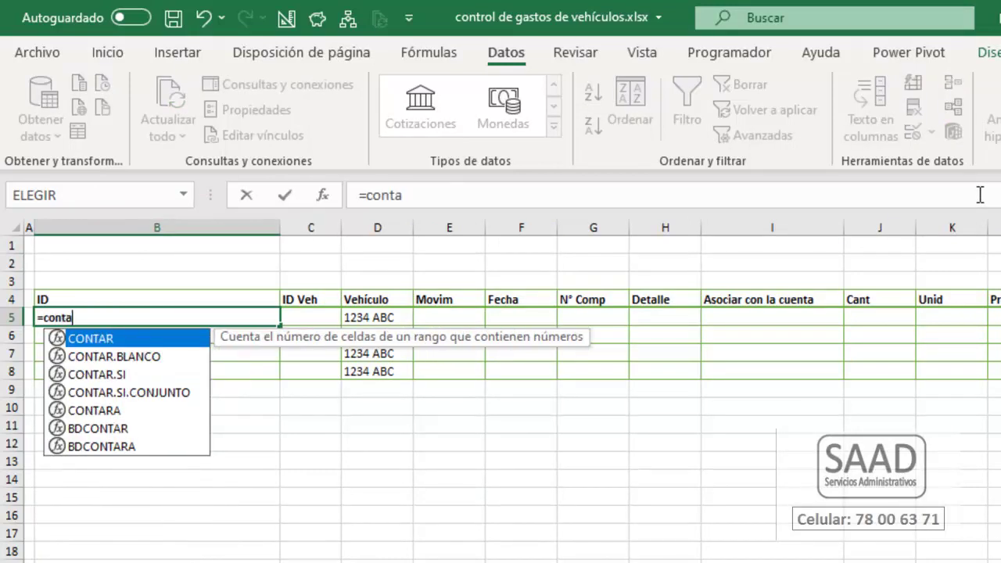
key("Down")
key("Down")
key("Tab")
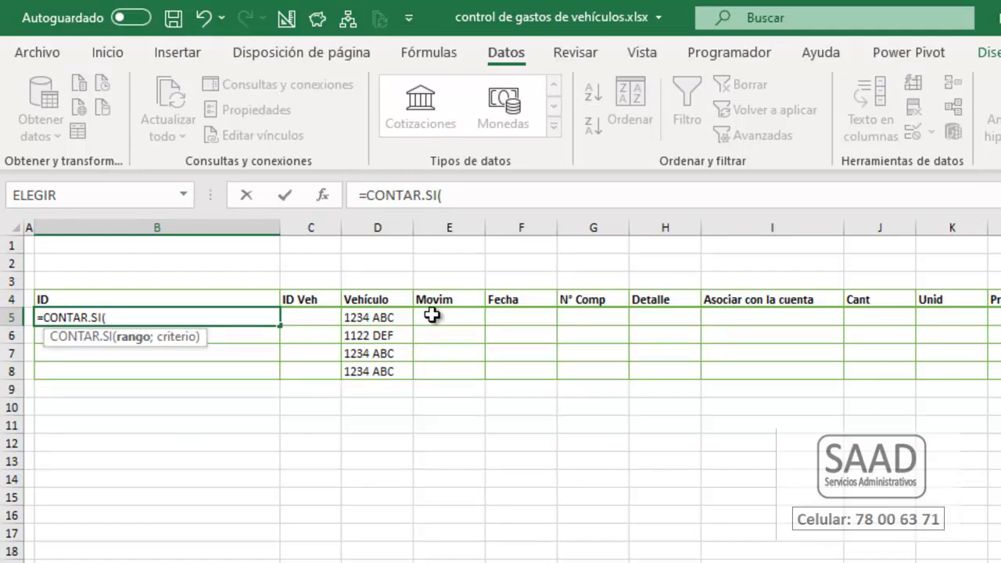
- Complete the B5 formula as =CONTAR.SI($D$5:D5; D5) so the ID column numbers each vehicle's records
type("$D$5:D5")
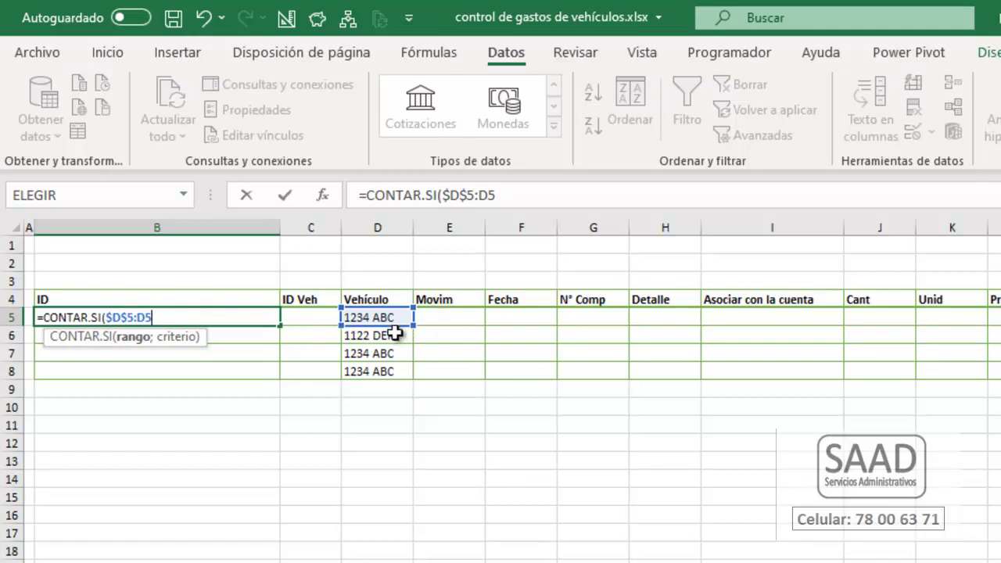
left_click_drag(139, 319, 108, 321)
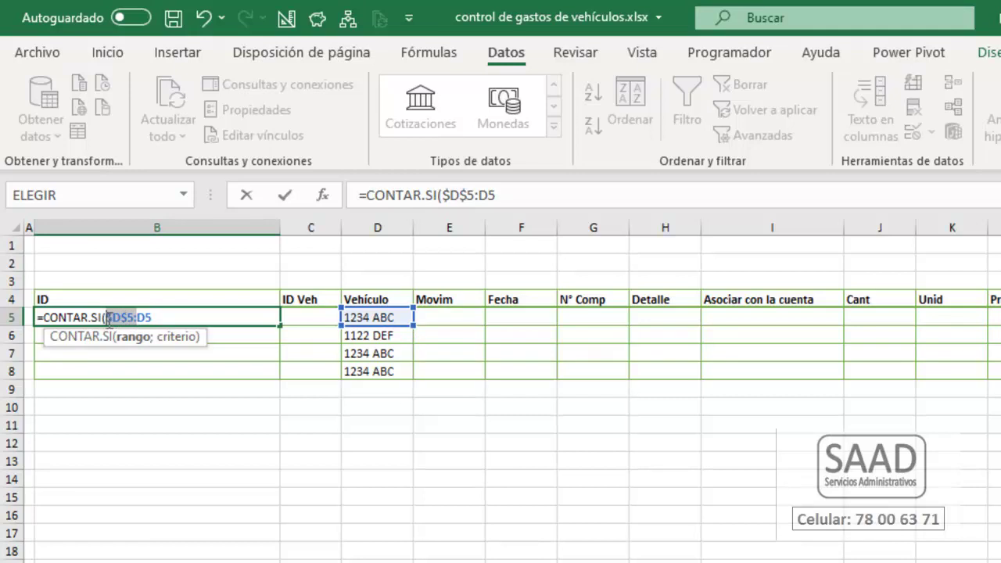
left_click(161, 316)
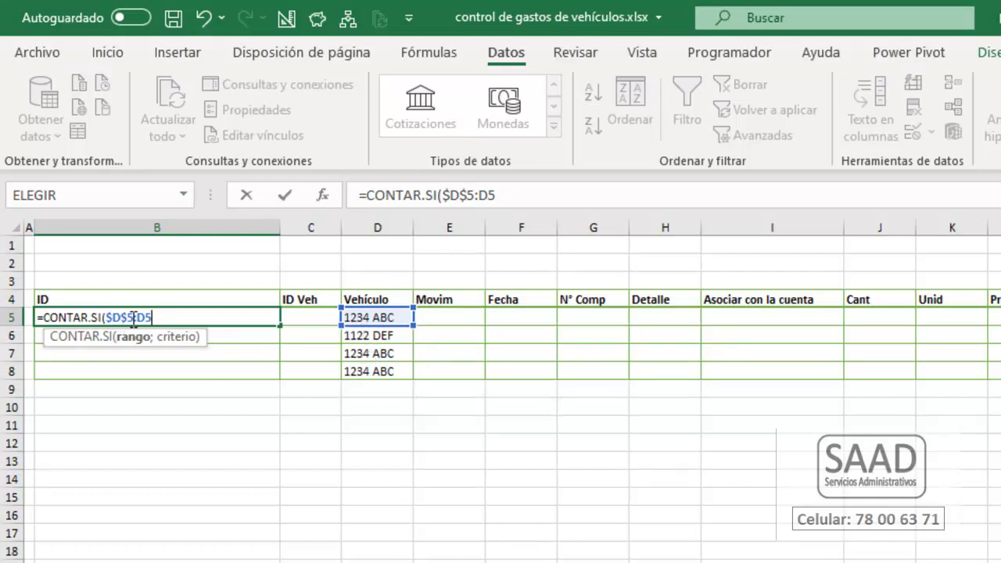
left_click_drag(134, 318, 106, 318)
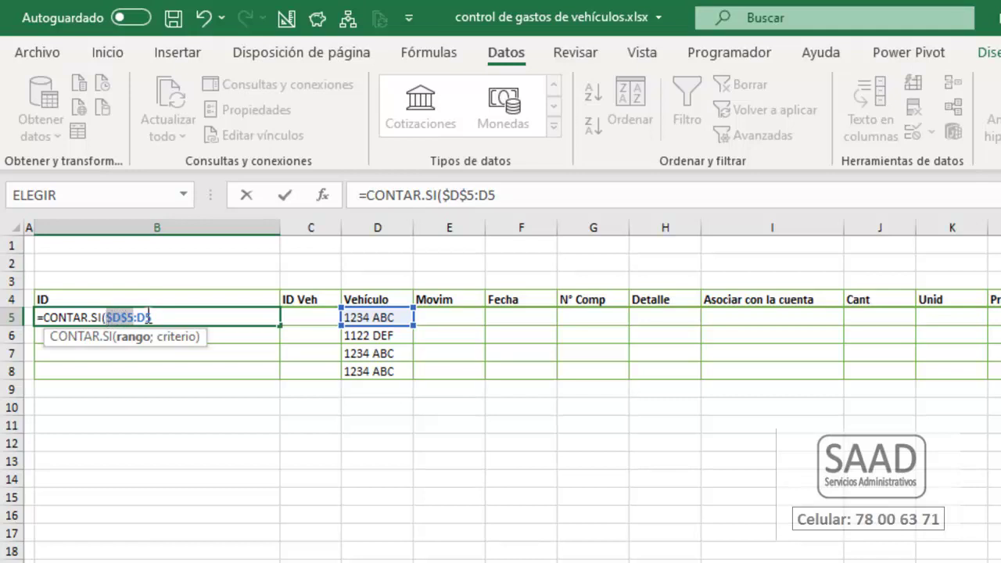
left_click(163, 317)
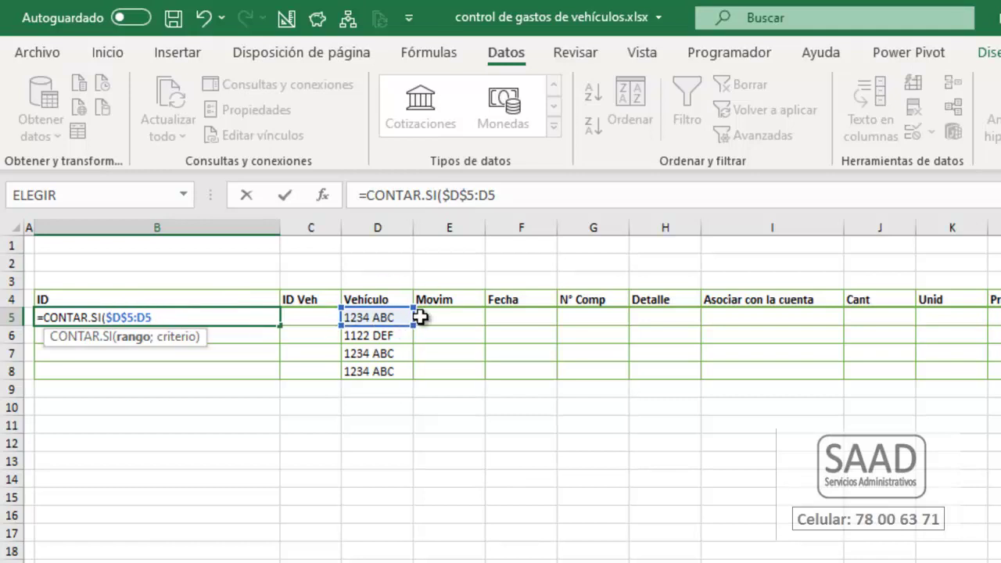
type("; ")
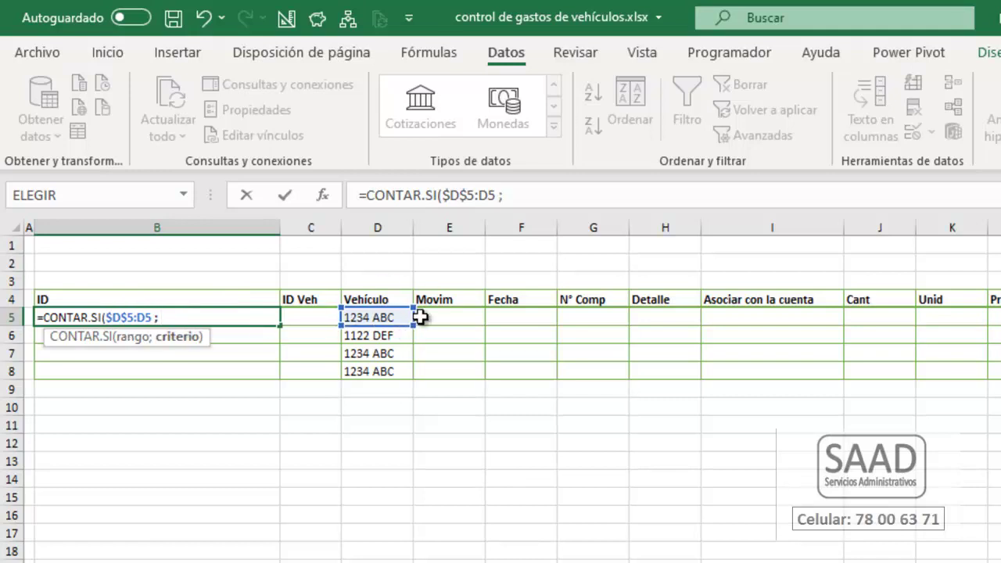
type("D5")
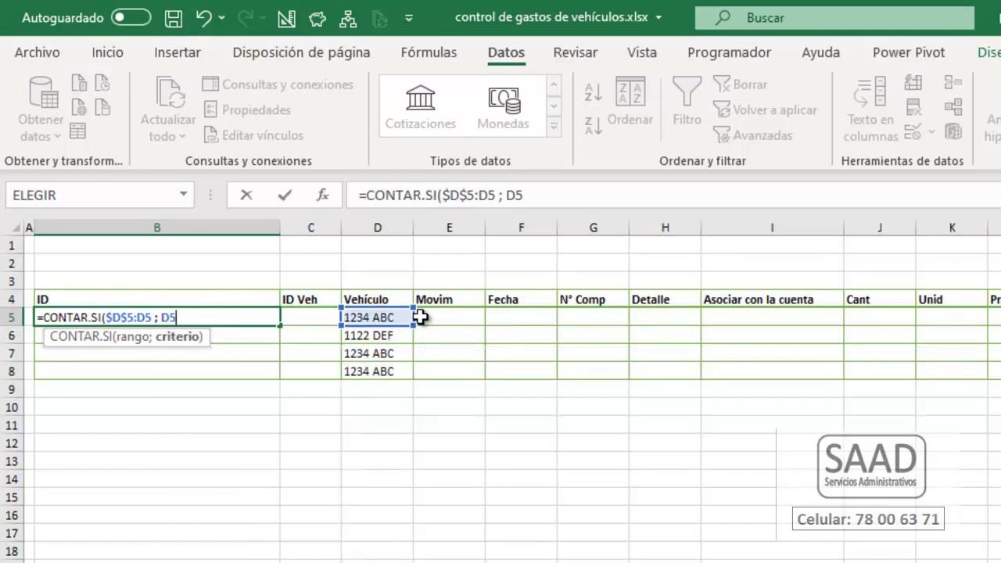
type(")")
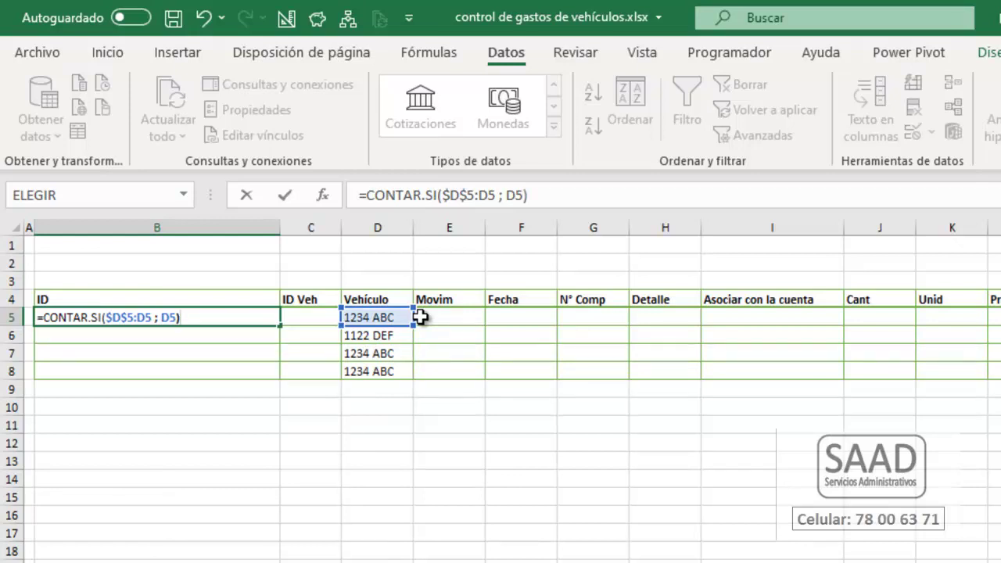
key("Return")
- Set the width of the ID column B to 7
key("alt+f")
key("c")
key("a")
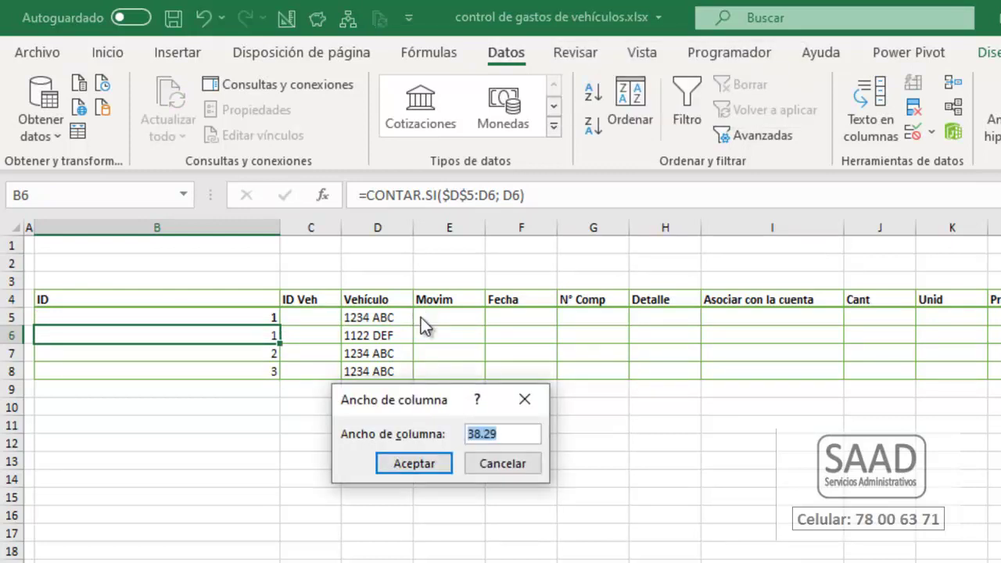
type("7")
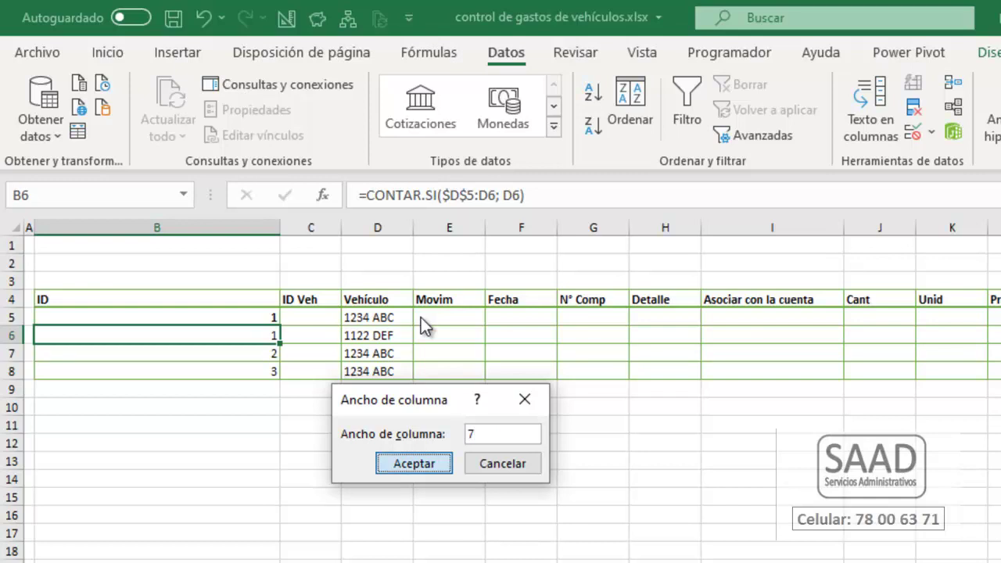
key("Return")
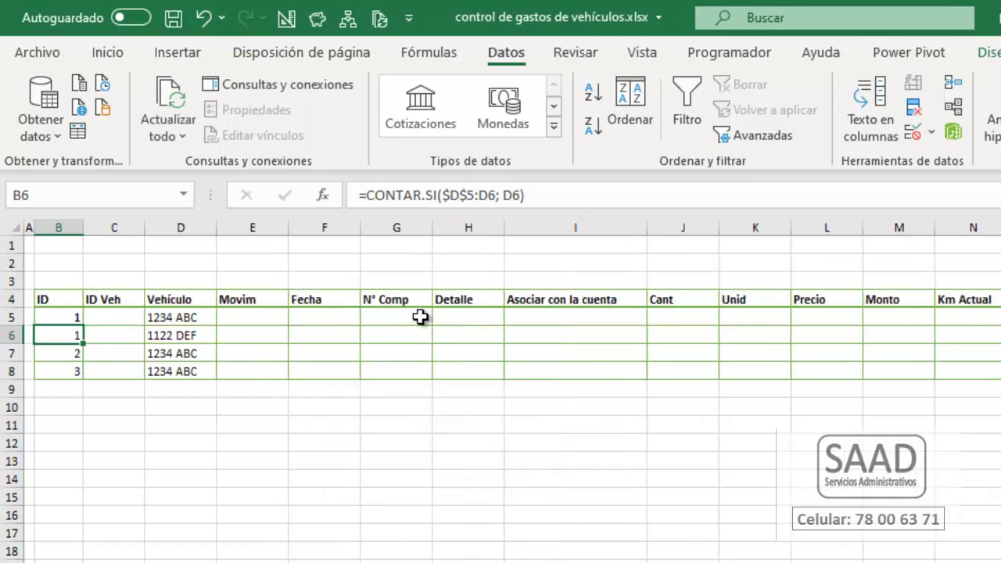
- Select the ID through Vehículo cells of rows 5, 7 and 8 to review the numbering of vehicle 1234 ABC
left_click(69, 316)
left_click_drag(69, 317, 177, 322)
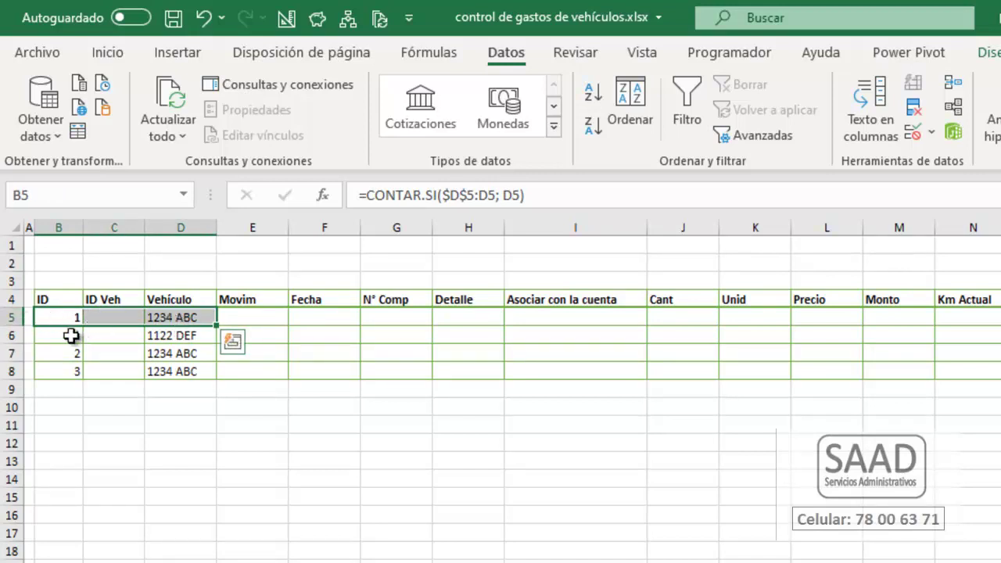
left_click_drag(68, 351, 169, 355, "ctrl")
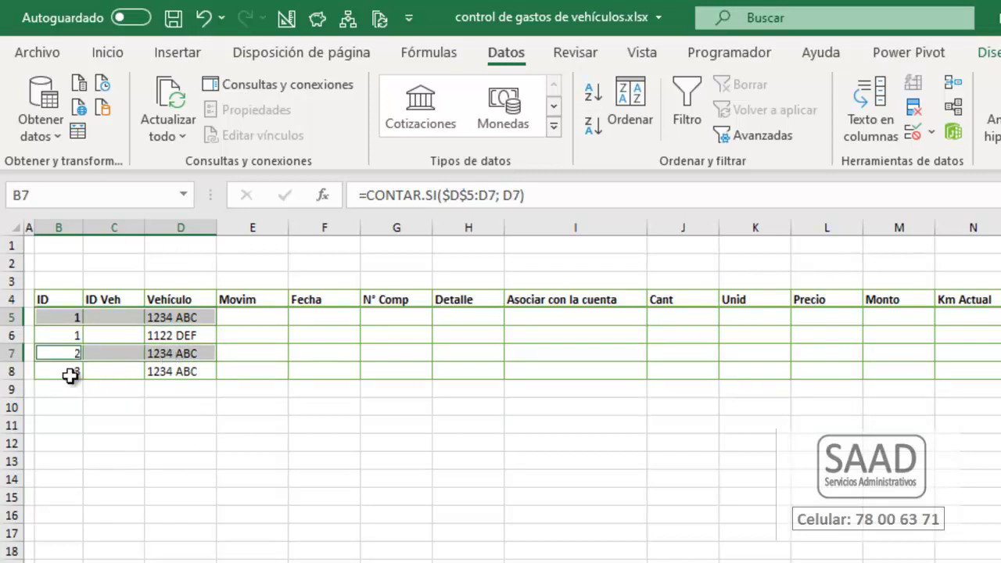
left_click_drag(68, 373, 161, 380, "ctrl")
left_click(165, 391)
- Add a table record by copying 1122 DEF from D6 to D9, and compare its ID with that of row 6
left_click(179, 333)
key("ctrl+c")
key("Down")
key("Down")
key("Down")
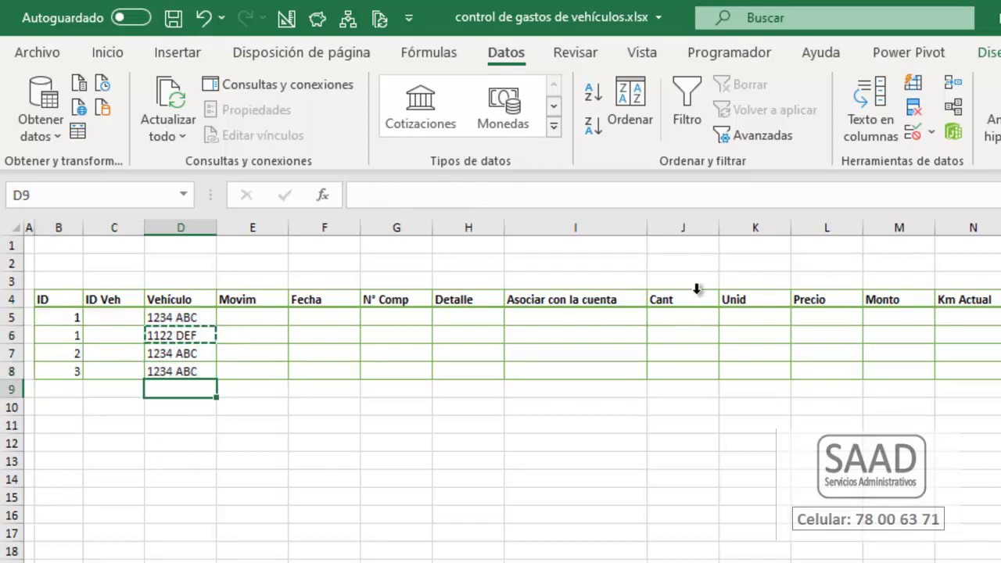
key("ctrl+v")
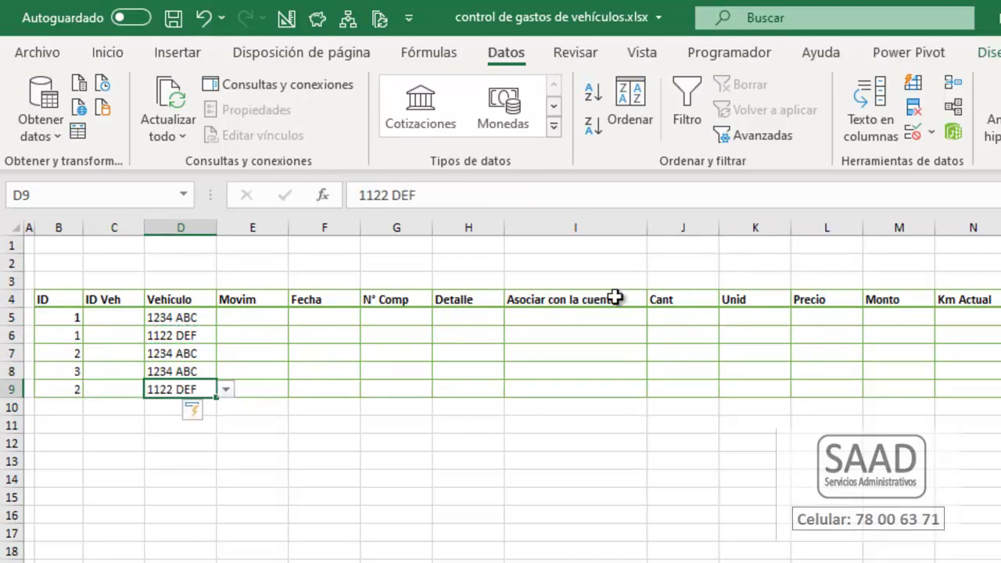
left_click_drag(70, 388, 179, 389)
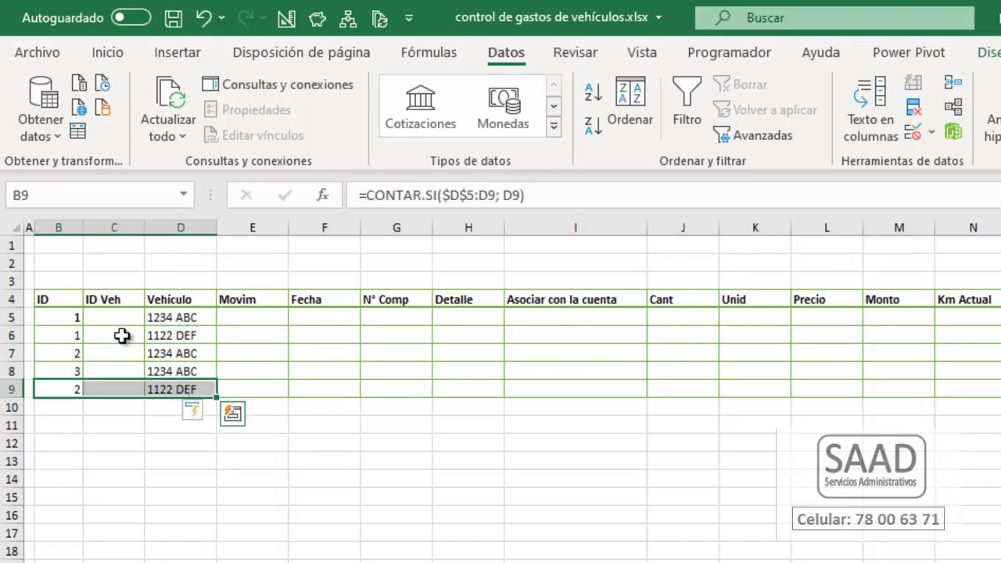
left_click_drag(63, 335, 172, 336)
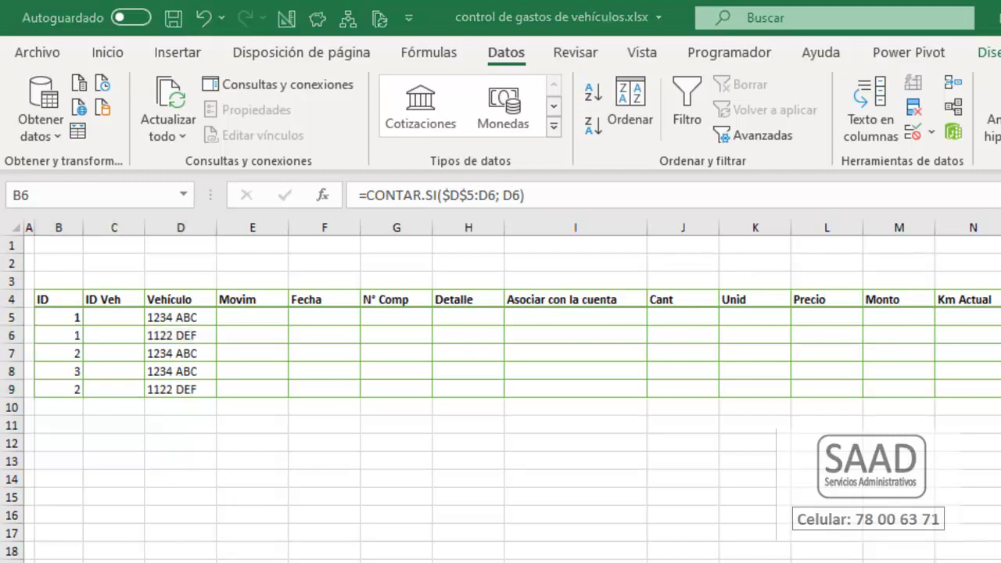
- Enter =B5&"_"&D5 in C5 to build the ID Veh codes, and widen column C to fit them
left_click(127, 373)
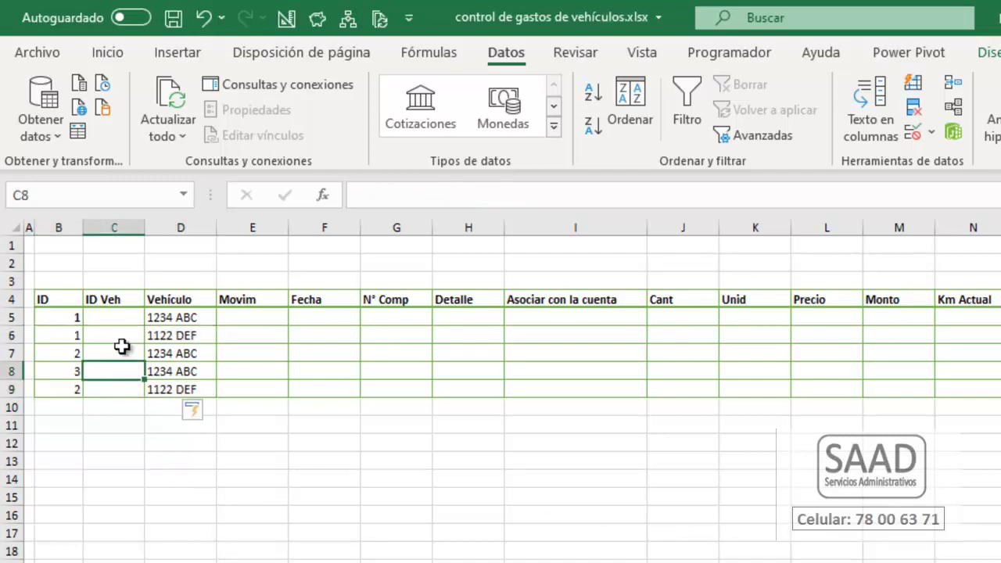
left_click(123, 321)
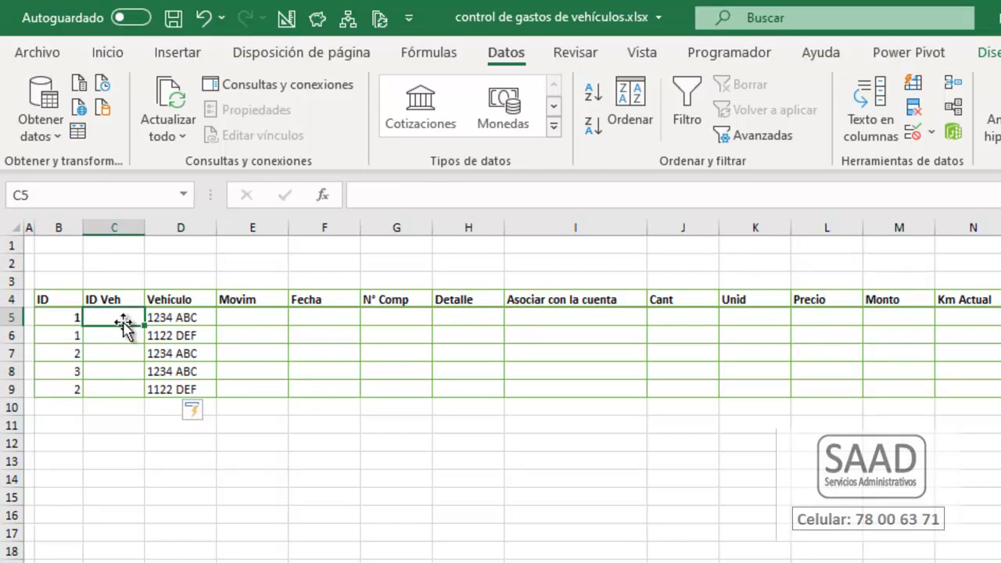
left_click(68, 317)
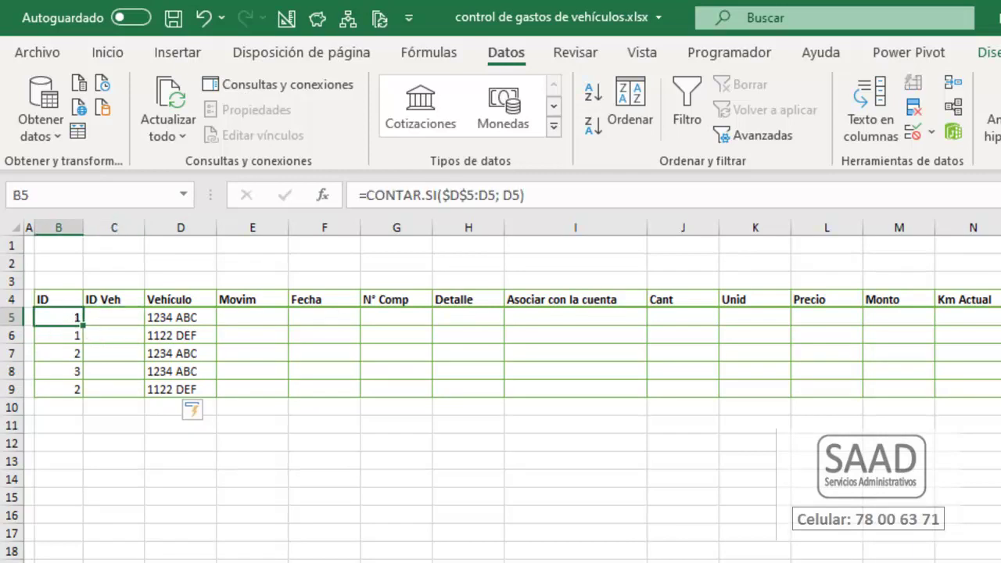
left_click(113, 317)
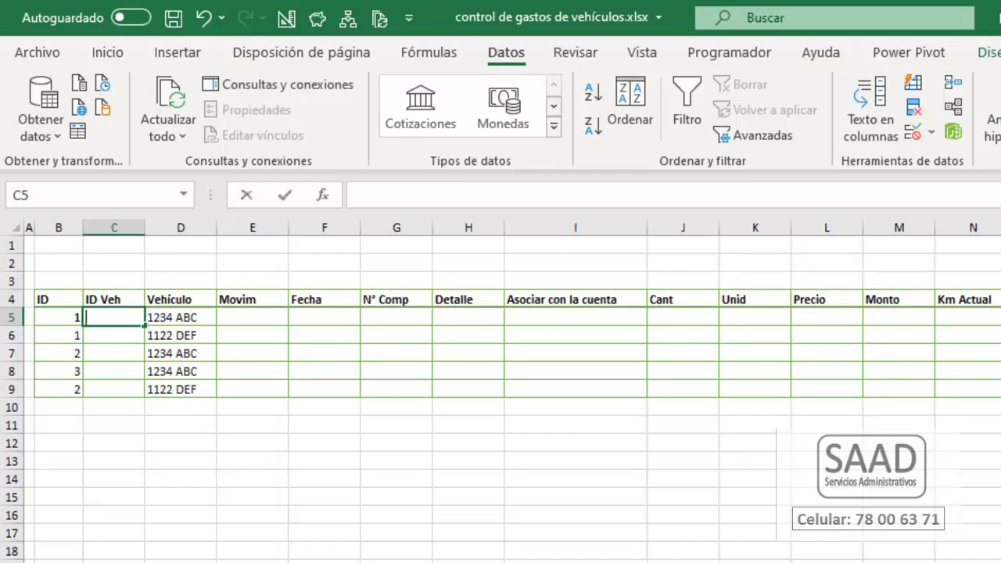
type("=")
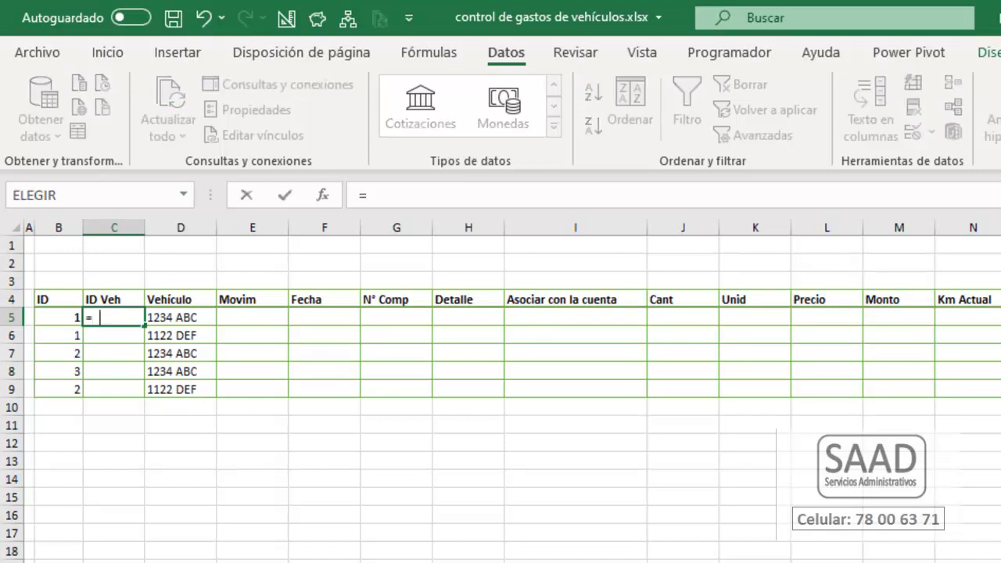
type("B5&\"_\"&")
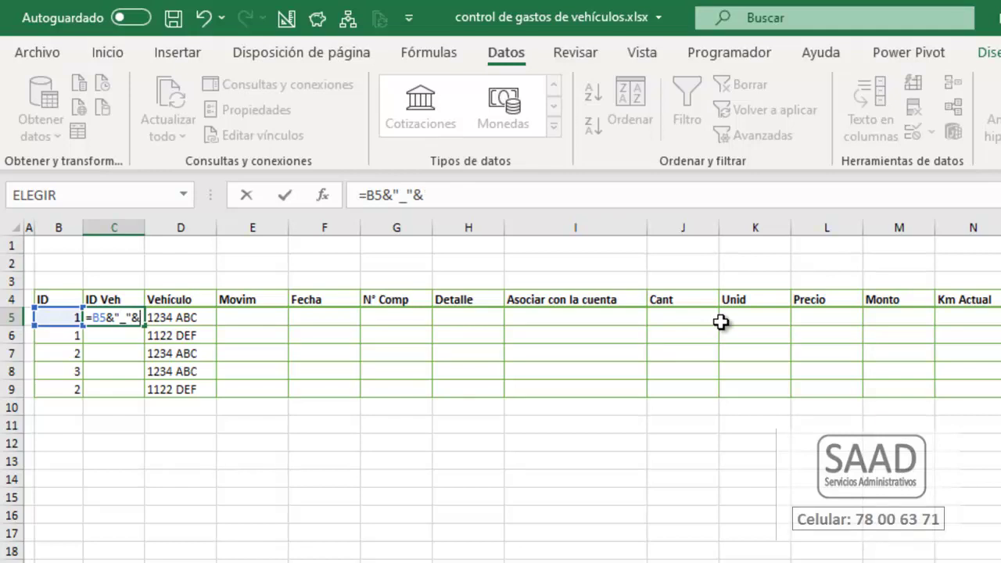
type("D5")
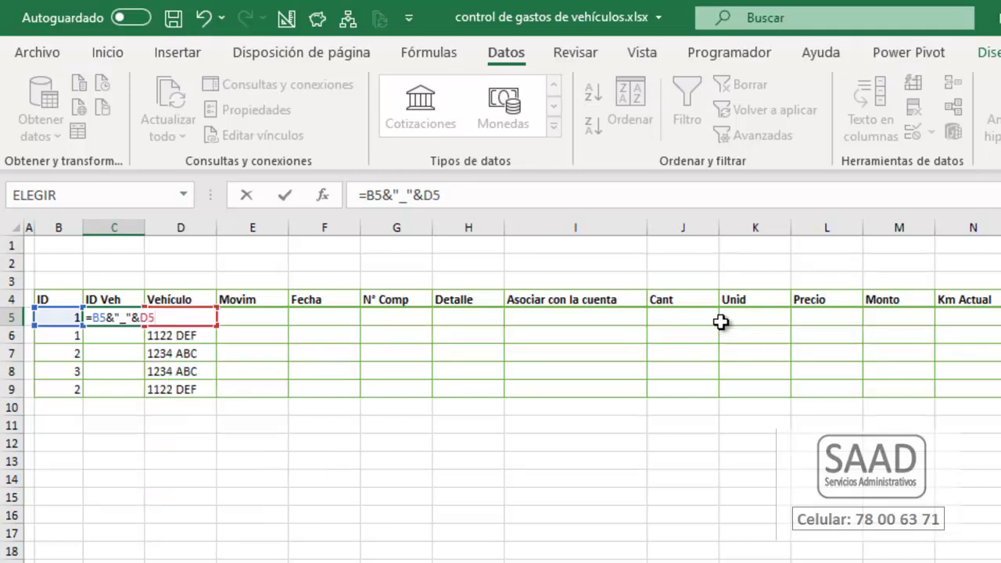
key("Return")
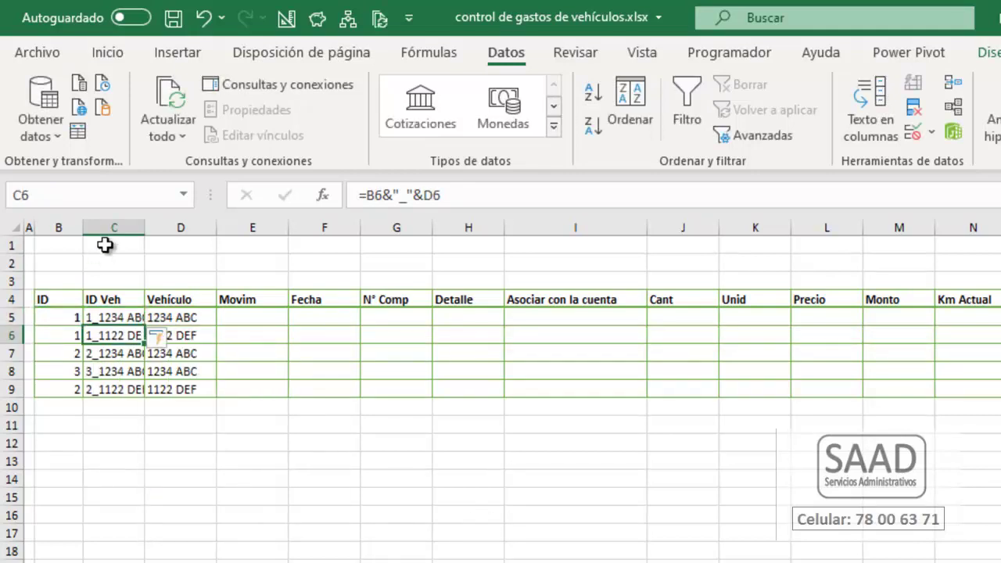
mouse_move(149, 227)
left_mouse_down()
mouse_move(201, 226)
mouse_move(149, 227)
mouse_move(158, 227)
left_mouse_up()
double_click(191, 229)
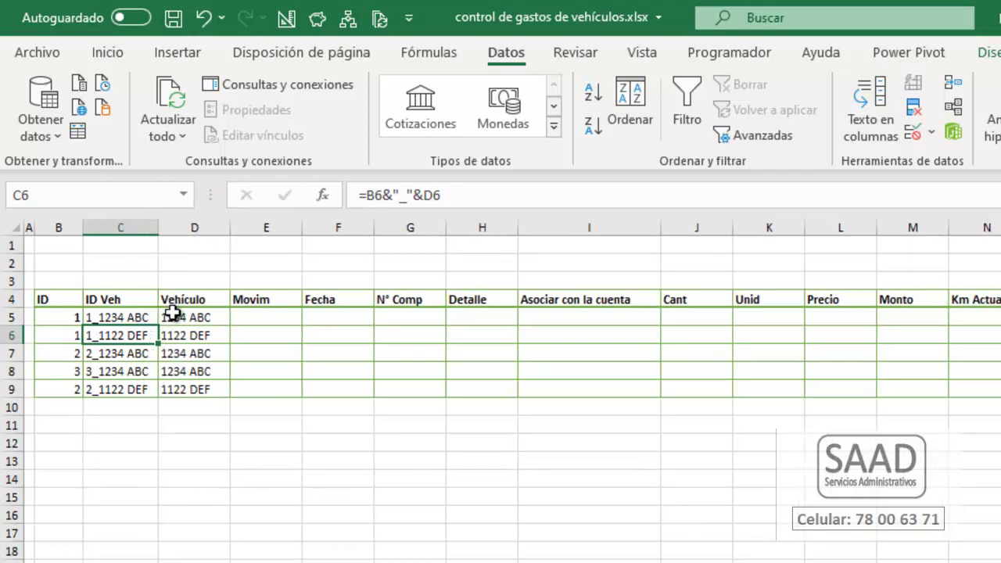
- Compare the repeated 1234 ABC entries in the Vehículo column with their ID Veh codes, and select C4:C9 to review them
left_click(170, 315)
left_click(204, 353, "ctrl")
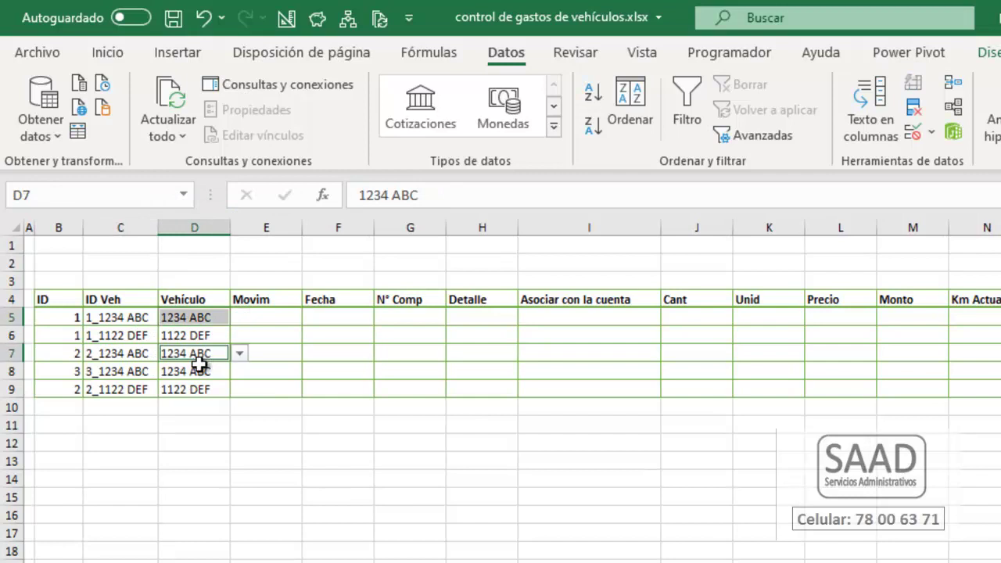
left_click(200, 369, "ctrl")
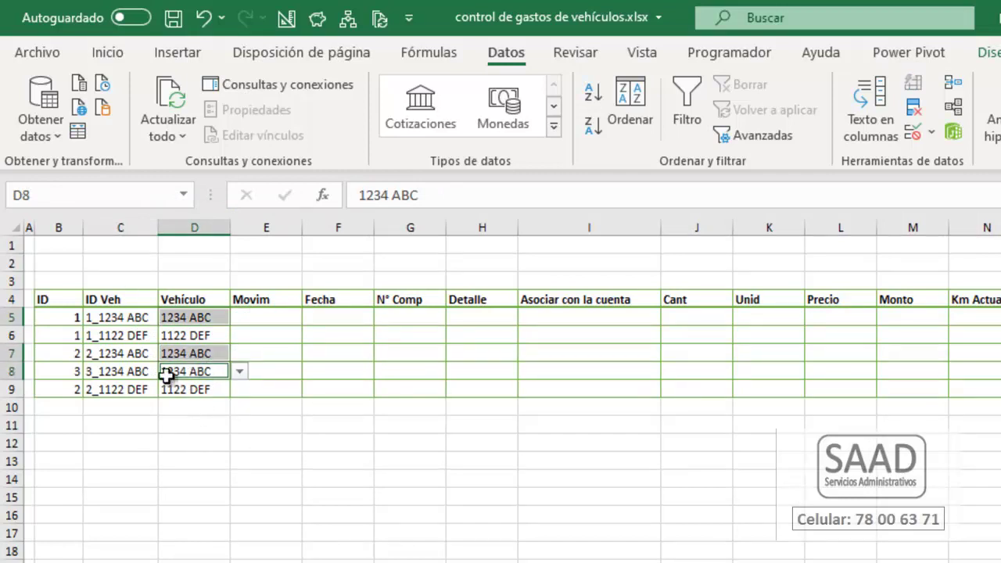
left_click(130, 319)
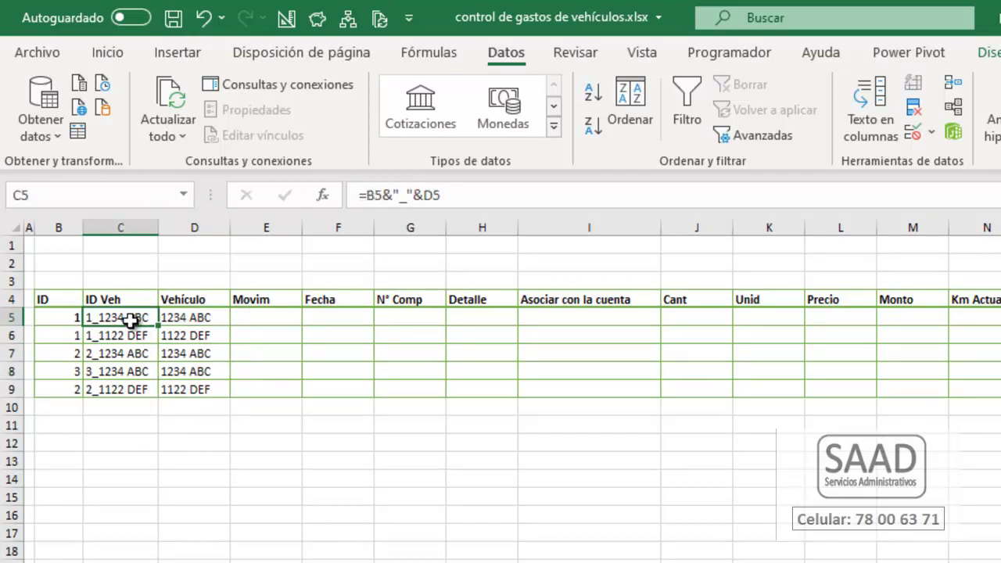
left_click(113, 353, "ctrl")
left_click(121, 374, "ctrl")
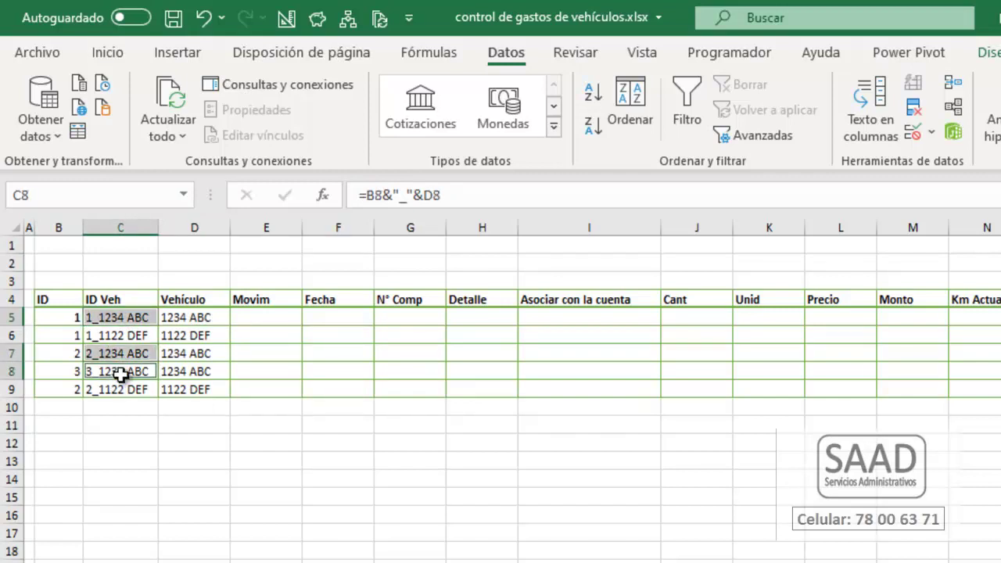
left_click_drag(105, 305, 112, 386)
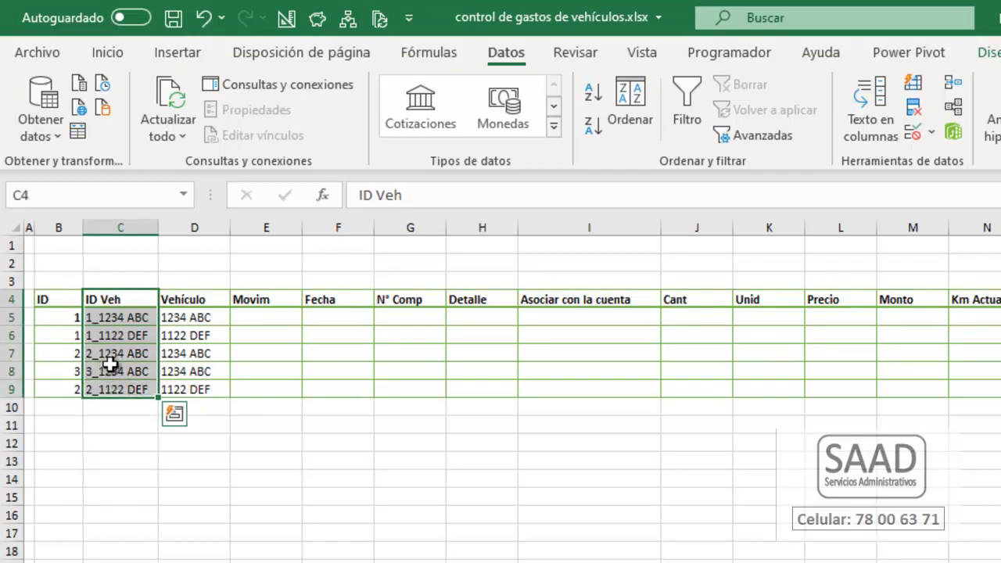
- Insert a table column before Vehículo and move the ID cells B4:B9 into it
left_click_drag(54, 299, 54, 388)
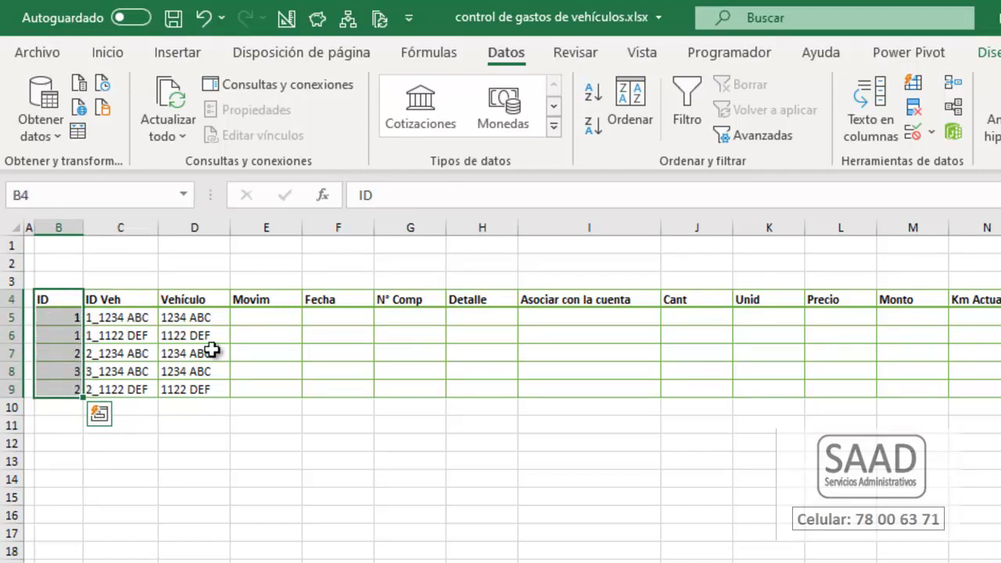
right_click(195, 227)
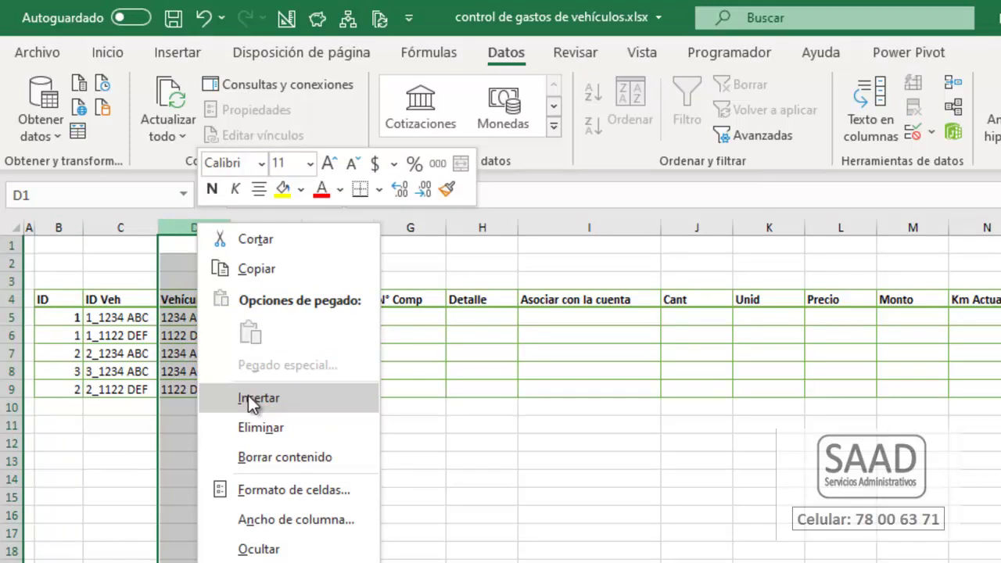
left_click(248, 398)
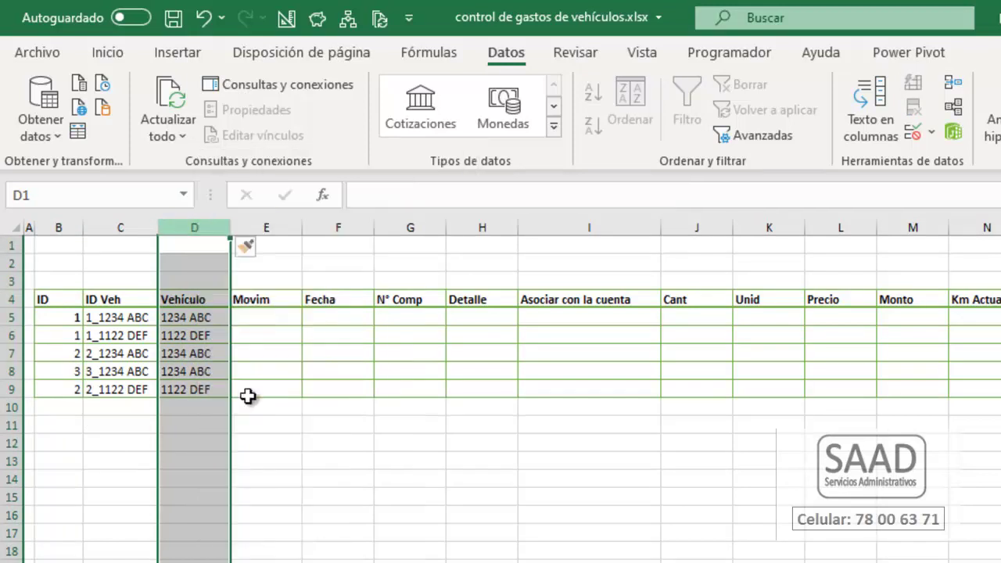
left_click_drag(55, 302, 65, 387)
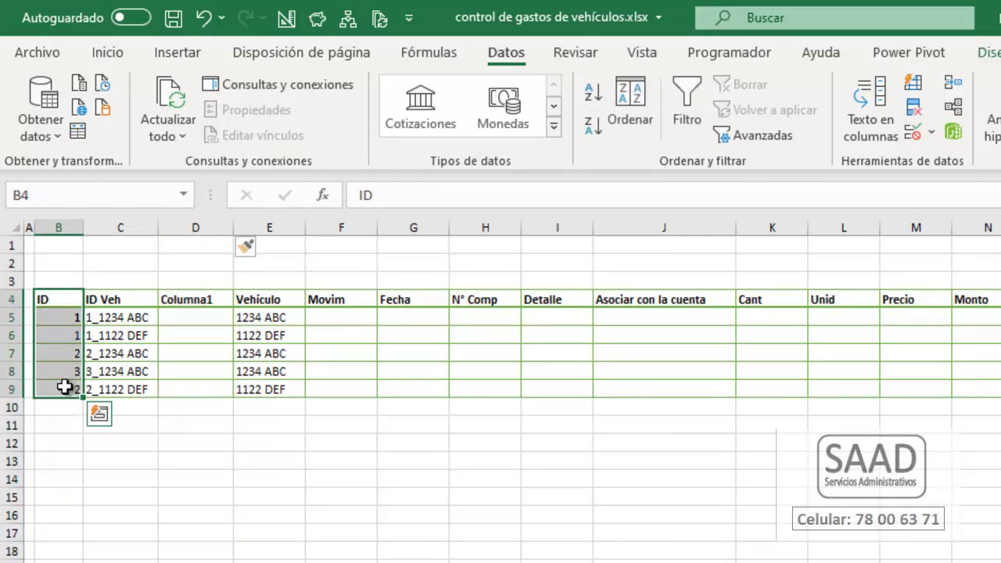
key("ctrl+c")
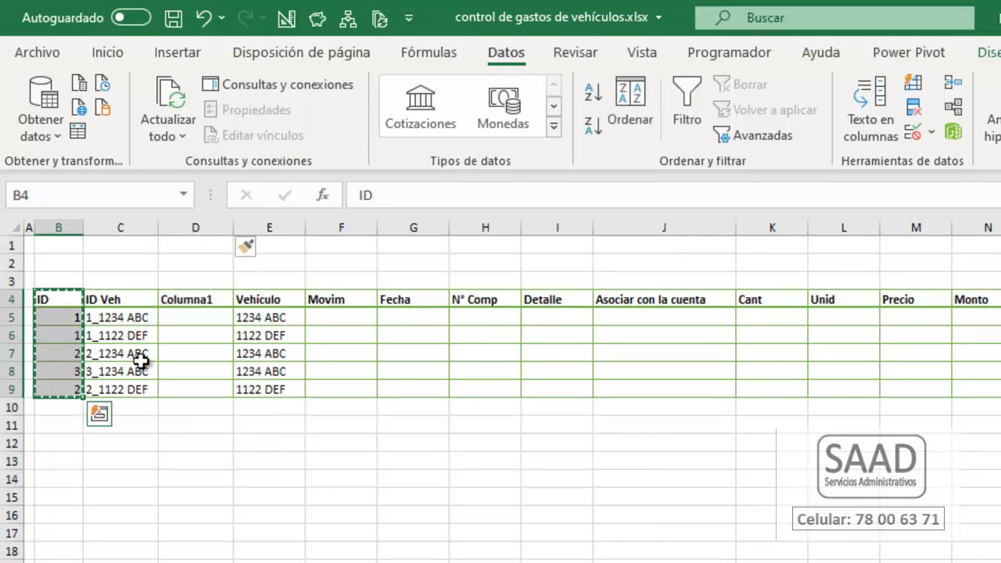
left_click(178, 300)
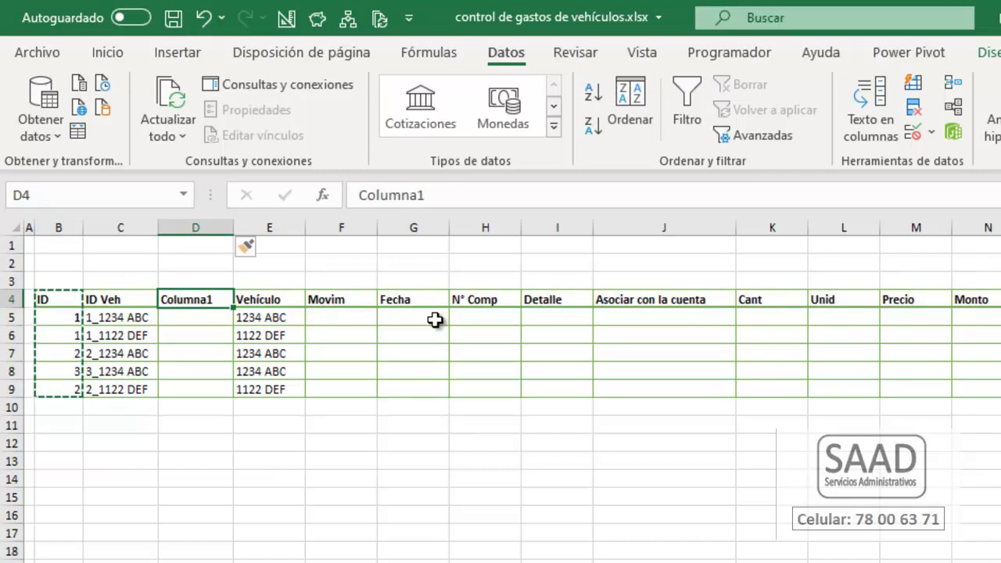
key("ctrl+shift+Down")
key("ctrl+v")
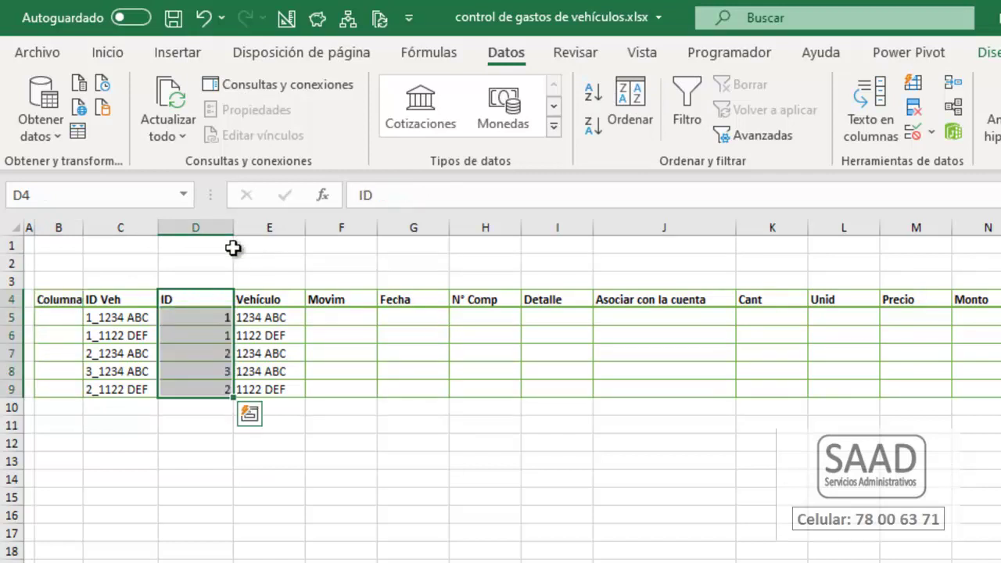
- Narrow column D to fit the ID numbers, and delete the emptied column B
left_click_drag(229, 221, 186, 232)
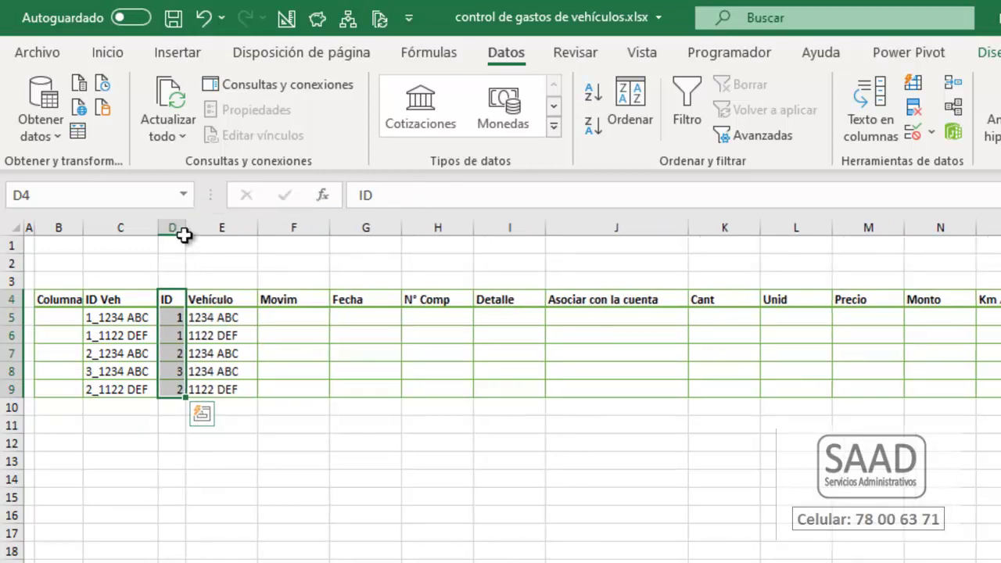
right_click(56, 226)
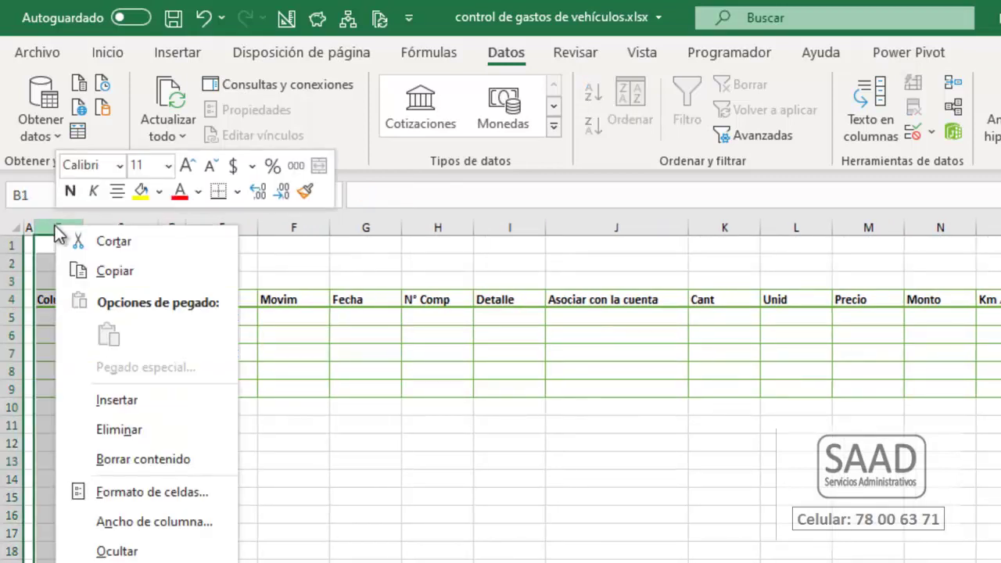
left_click(126, 428)
left_click_drag(78, 302, 255, 382)
left_click(257, 317)
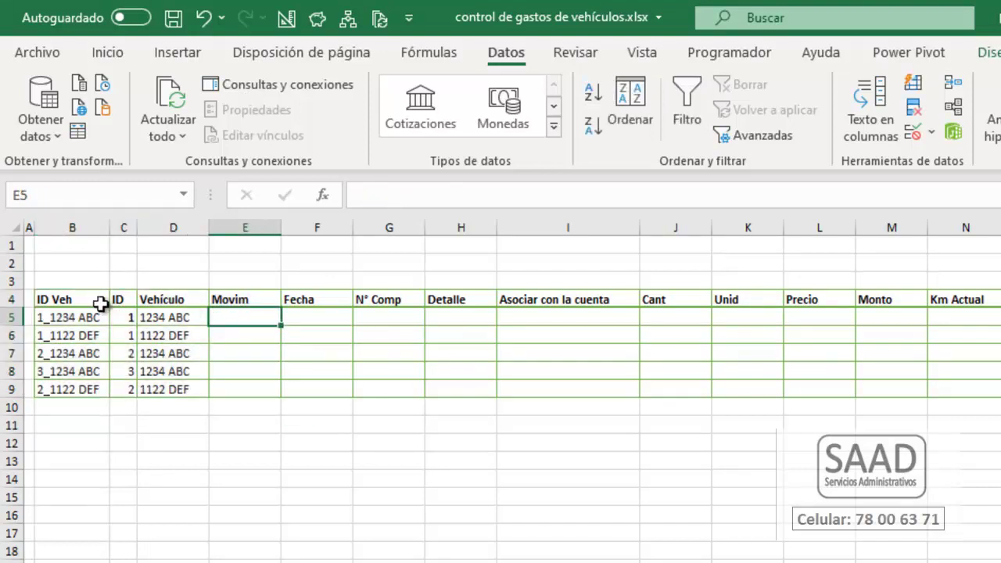
- Fill the ID Veh and ID cells B5:C9 with light gray from the theme colors
left_click(103, 313)
key("ctrl+shift+Down")
key("shift+Right")
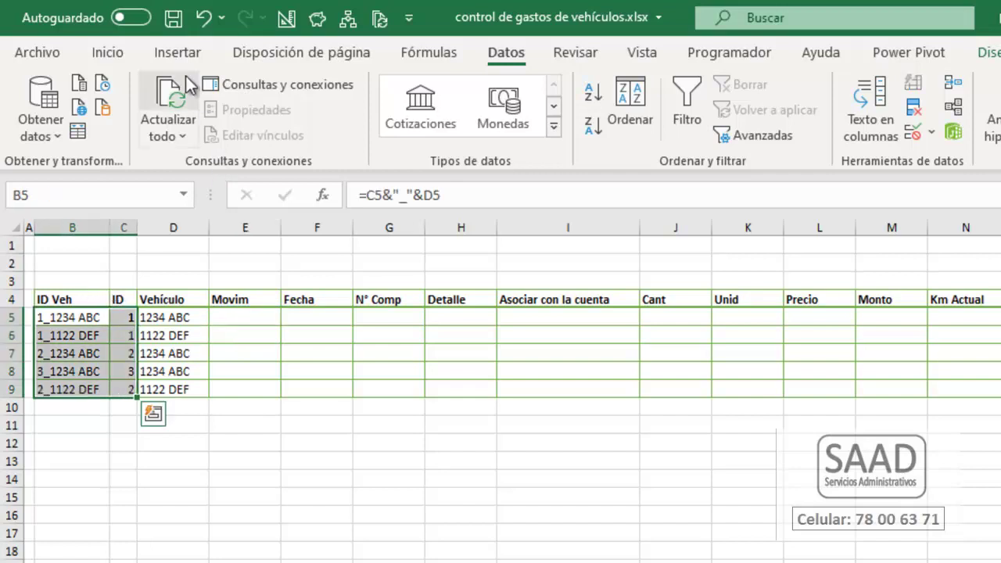
left_click(113, 55)
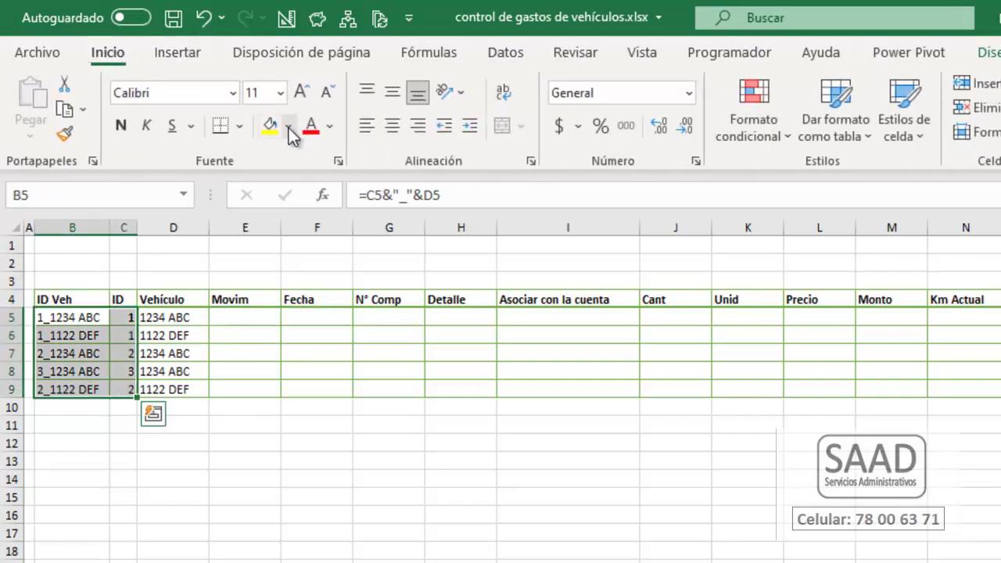
left_click(288, 126)
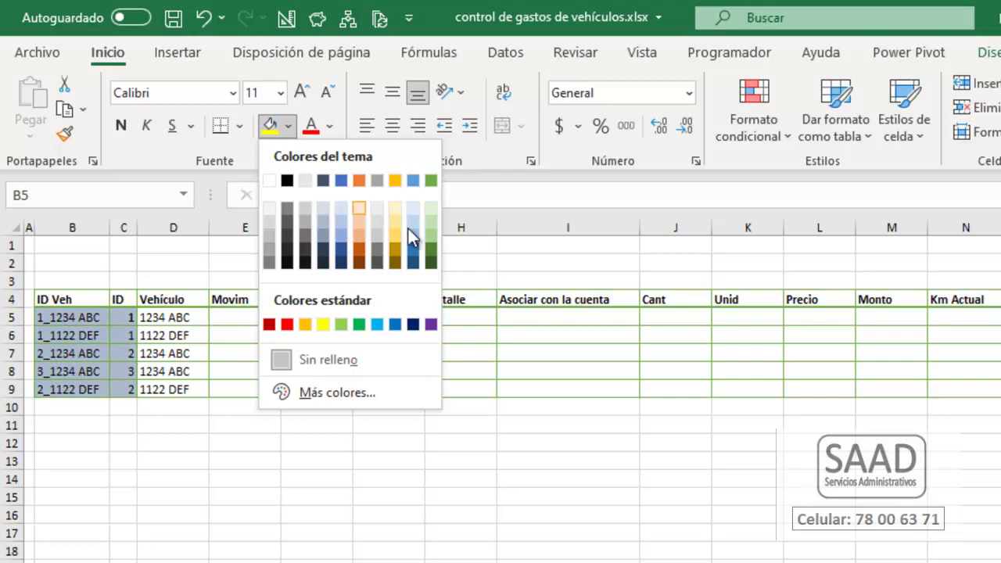
left_click(430, 223)
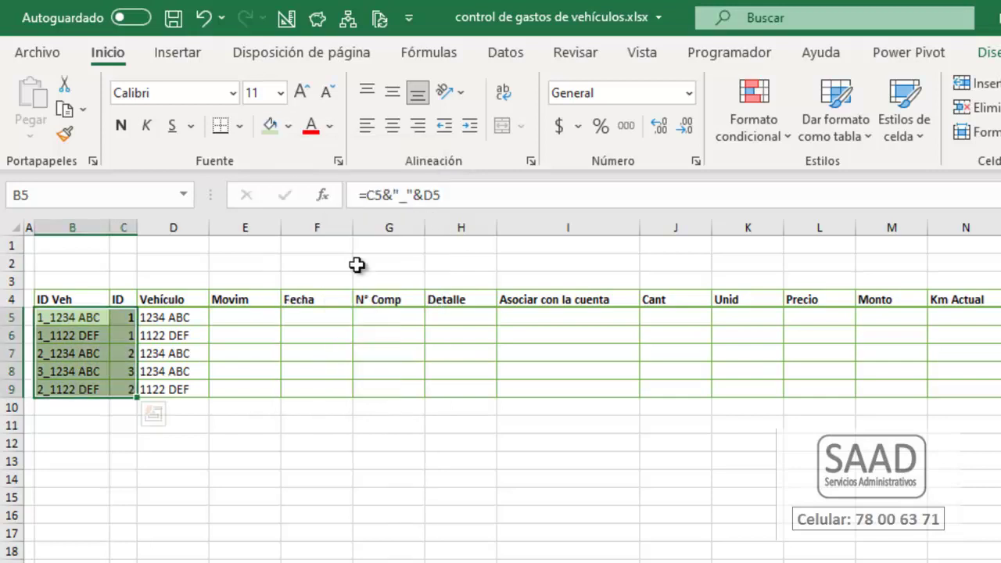
left_click(289, 126)
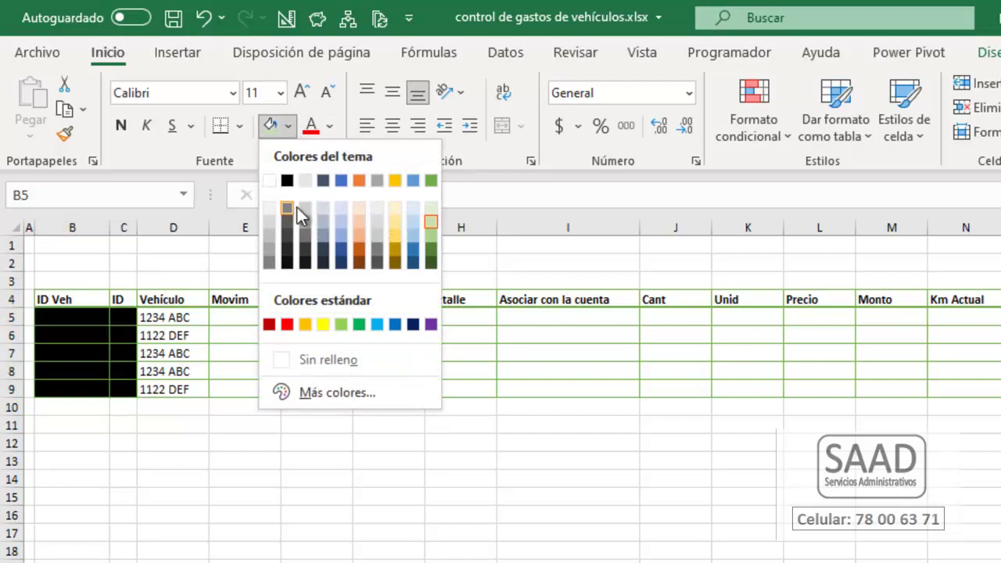
left_click(305, 208)
key("Up")
- Enter the sample movements Ingresos, Egresos, Entrada and Gasto in cells E5:E8 of the Movim column
key("Down")
key("Right")
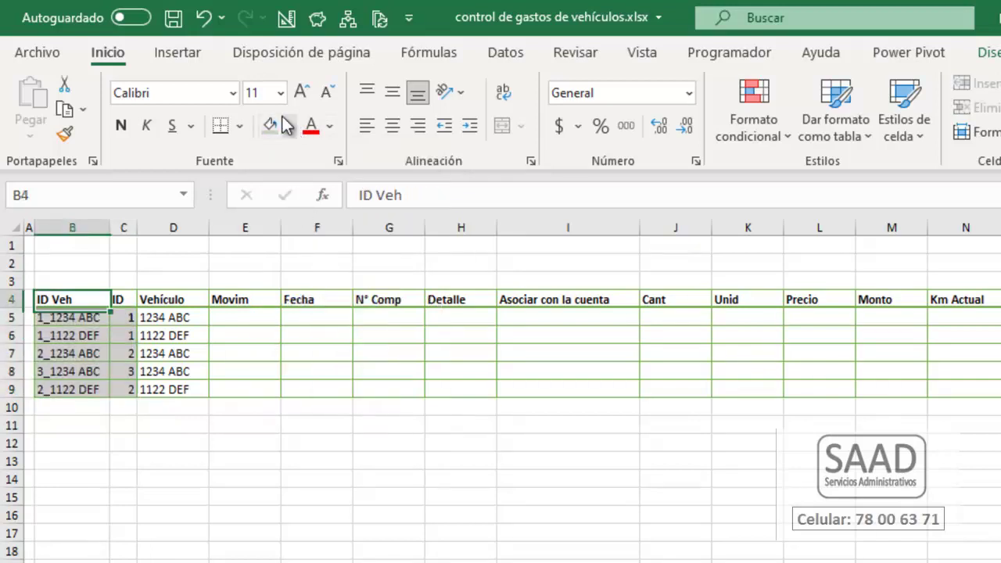
key("Right")
key("Right")
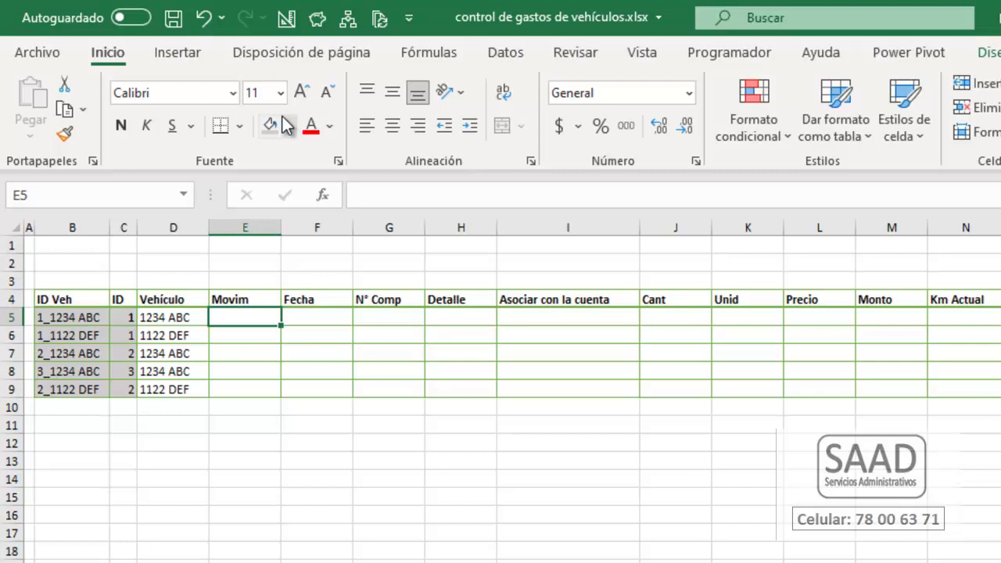
type("Ingresos")
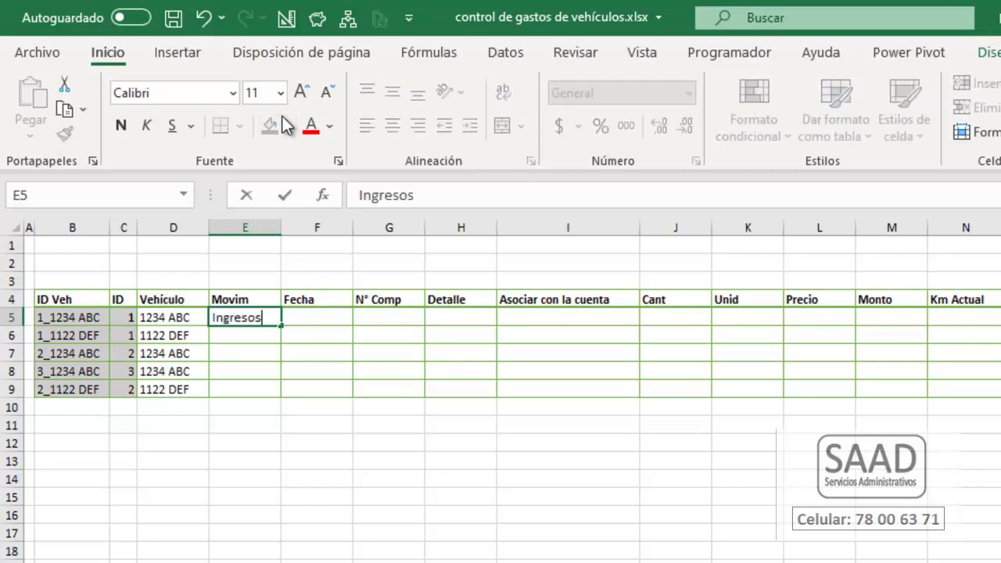
key("Return")
type("Egresos")
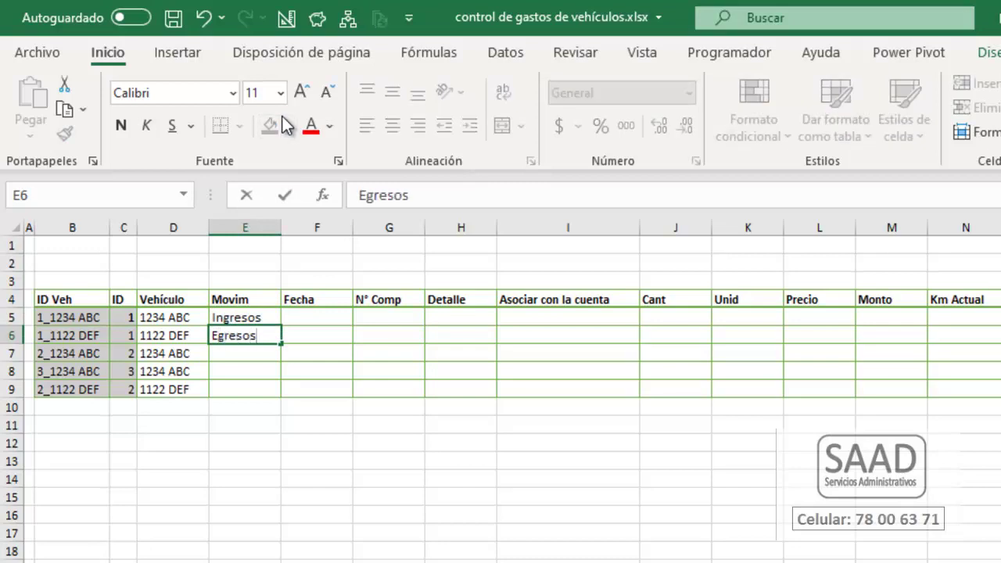
key("Return")
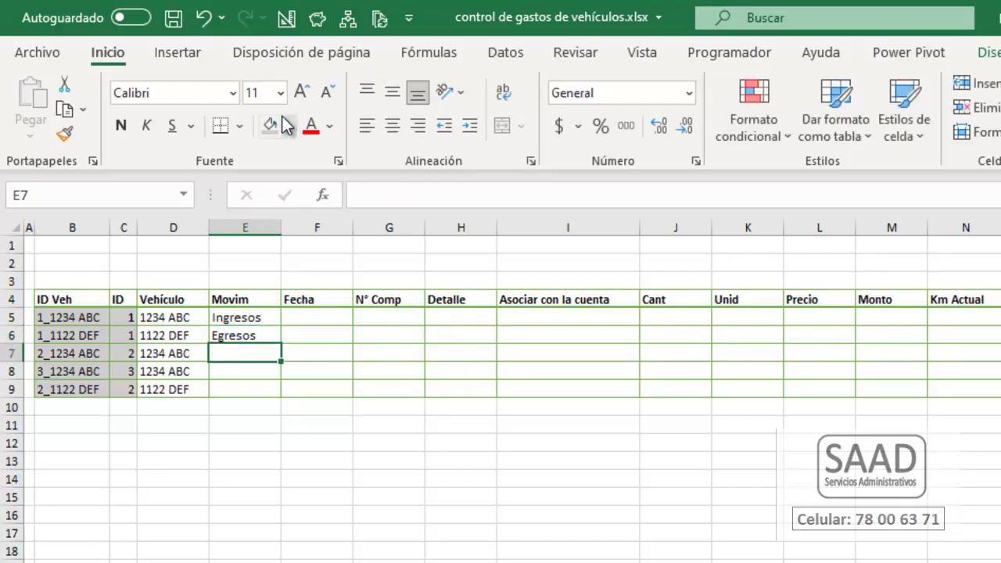
type("Entrada")
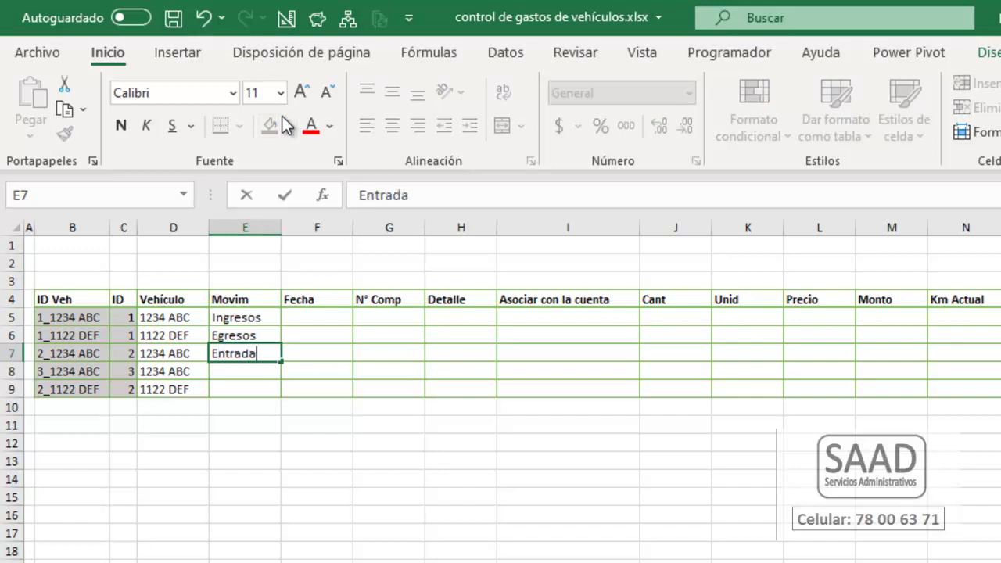
key("Return")
type("Gastpo")
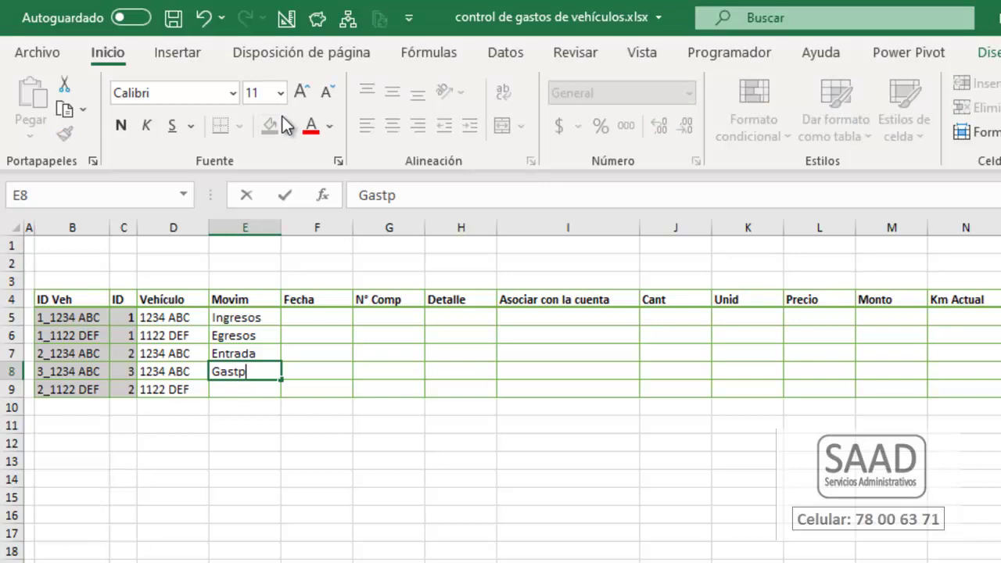
key("Return")
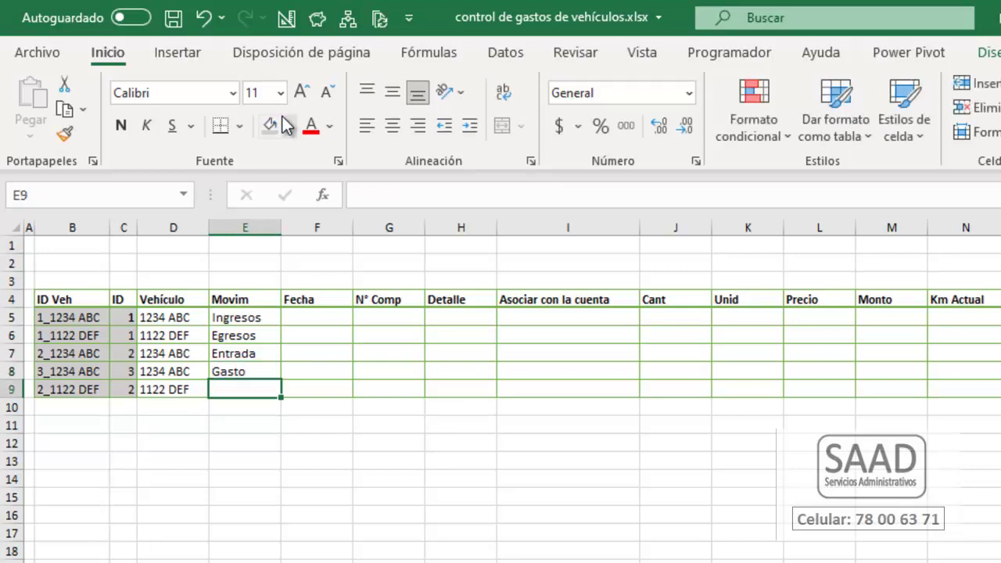
- Review the sample movements in the Movim column, and clear cells E5:E9
left_click(237, 347)
left_click(242, 335)
left_click(243, 373)
left_click_drag(242, 320, 259, 389)
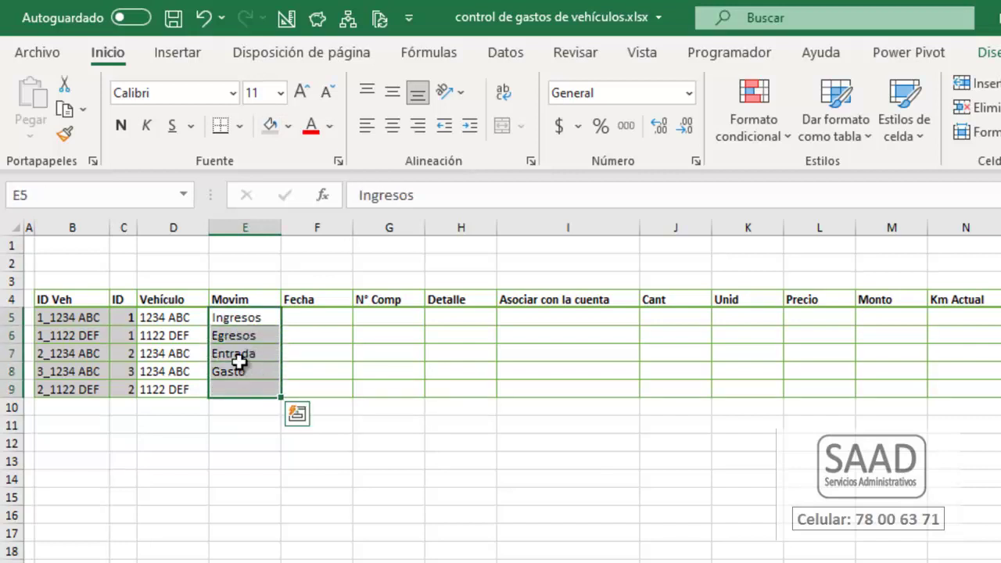
key("Delete")
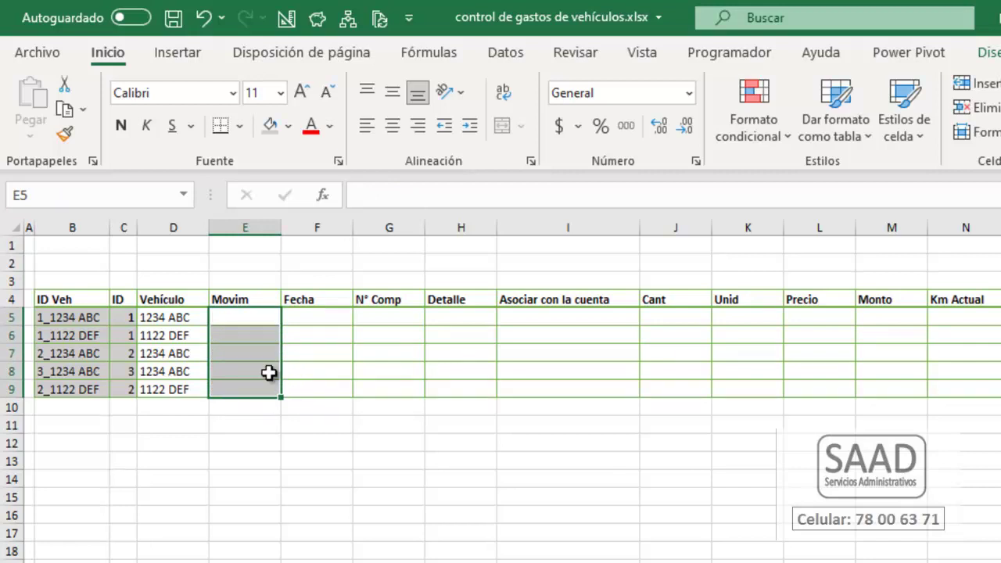
- Check the options offered by the Vehículo dropdown list in cell D5
left_click(181, 318)
left_click(218, 318)
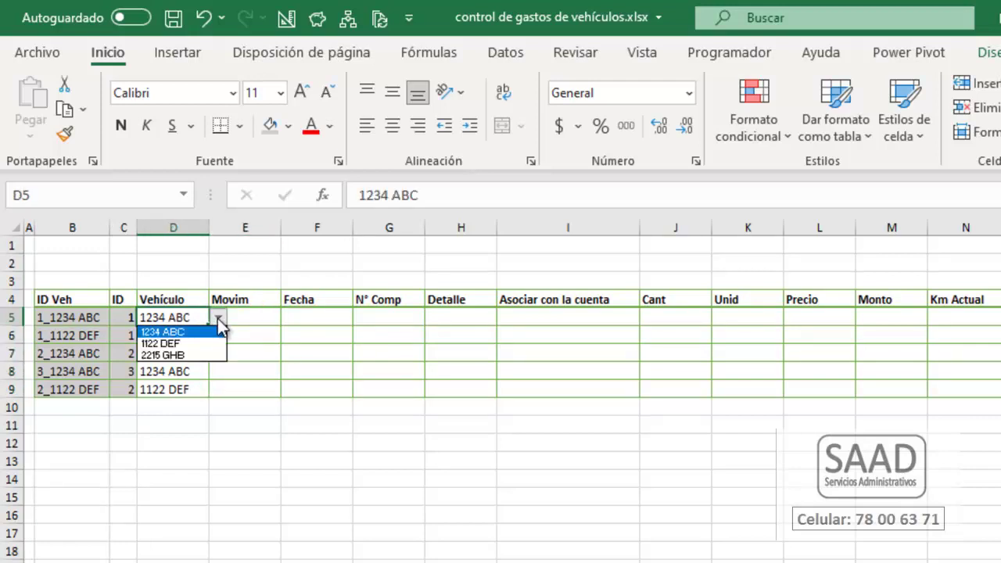
left_click(218, 318)
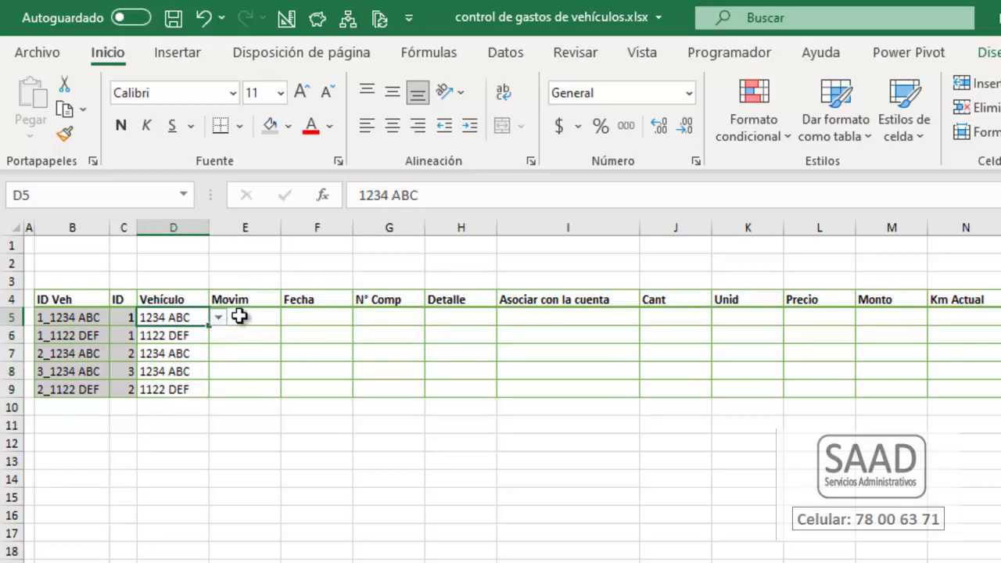
- Apply list data validation to the Movim cells E5:E9 with the source Ingresos;Egresos
left_click_drag(238, 317, 245, 391)
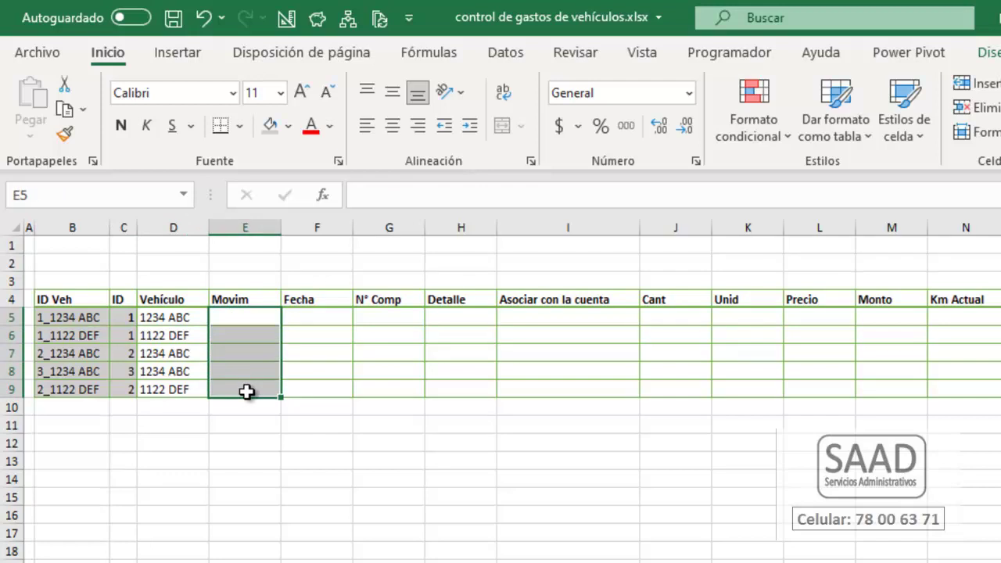
left_click(507, 56)
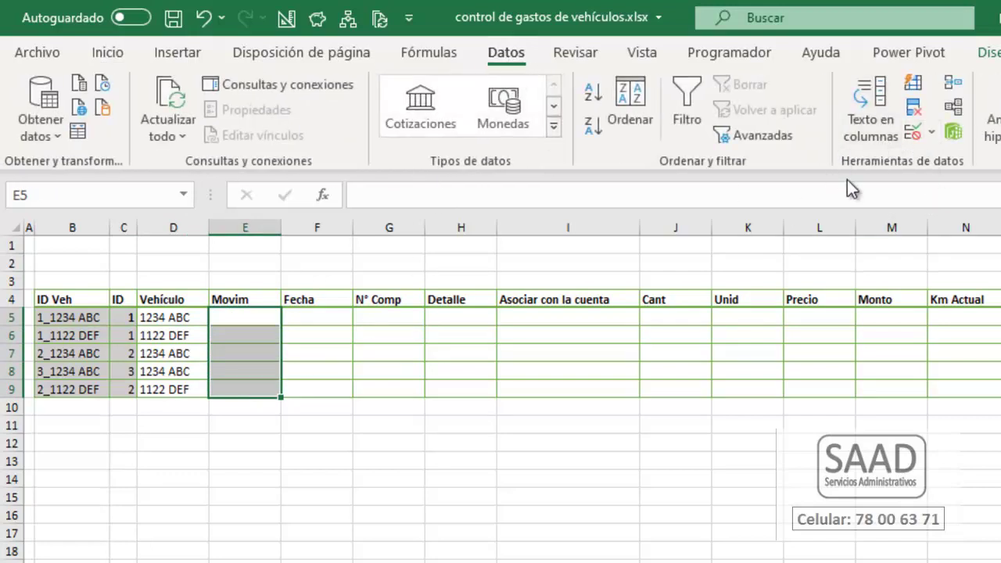
left_click(911, 139)
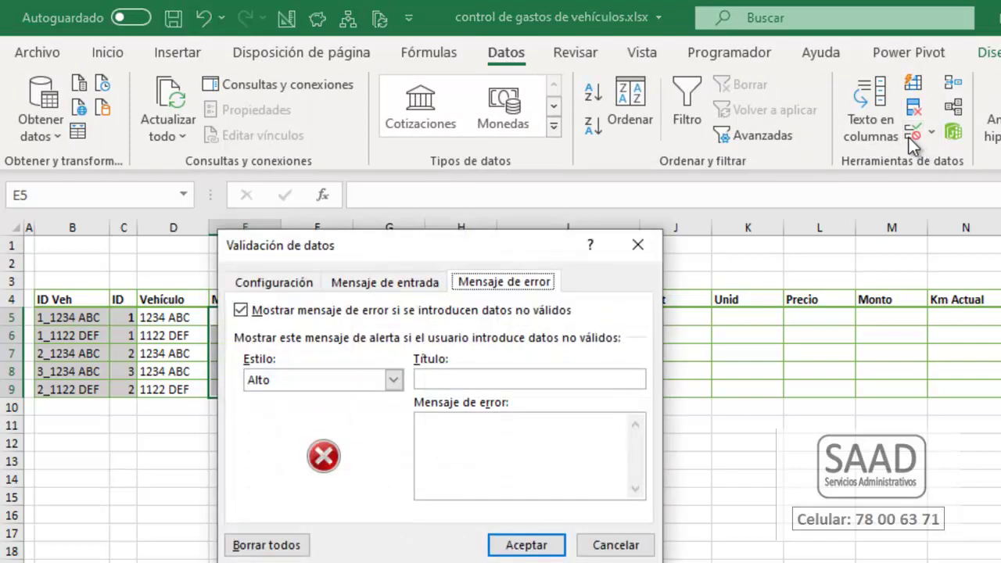
left_click_drag(469, 233, 480, 237)
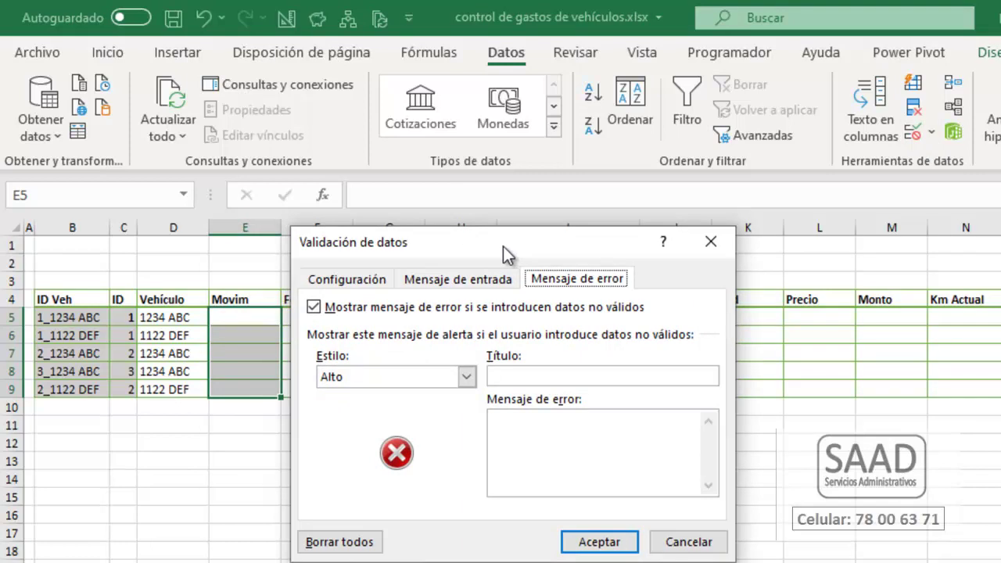
left_click(360, 278)
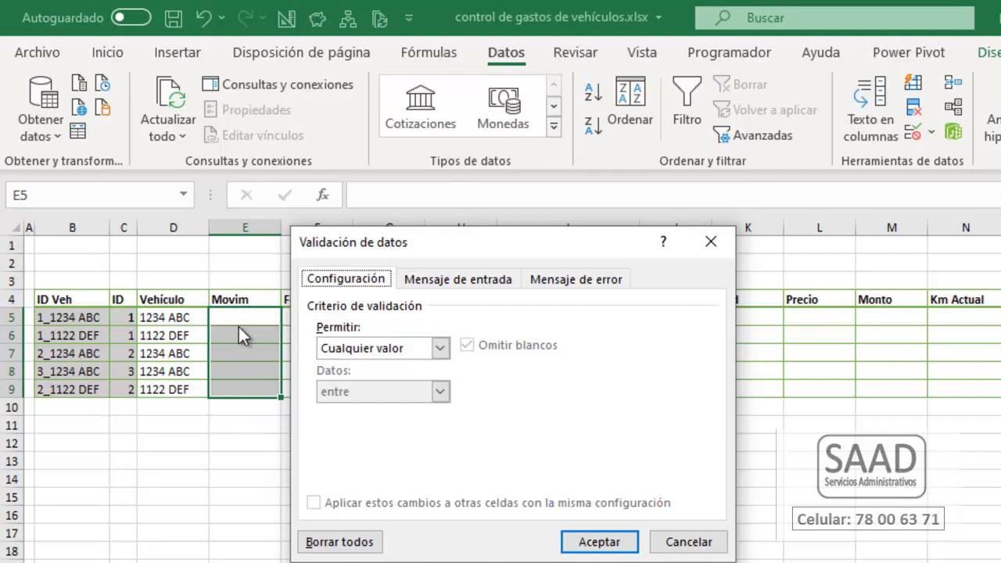
left_click(441, 350)
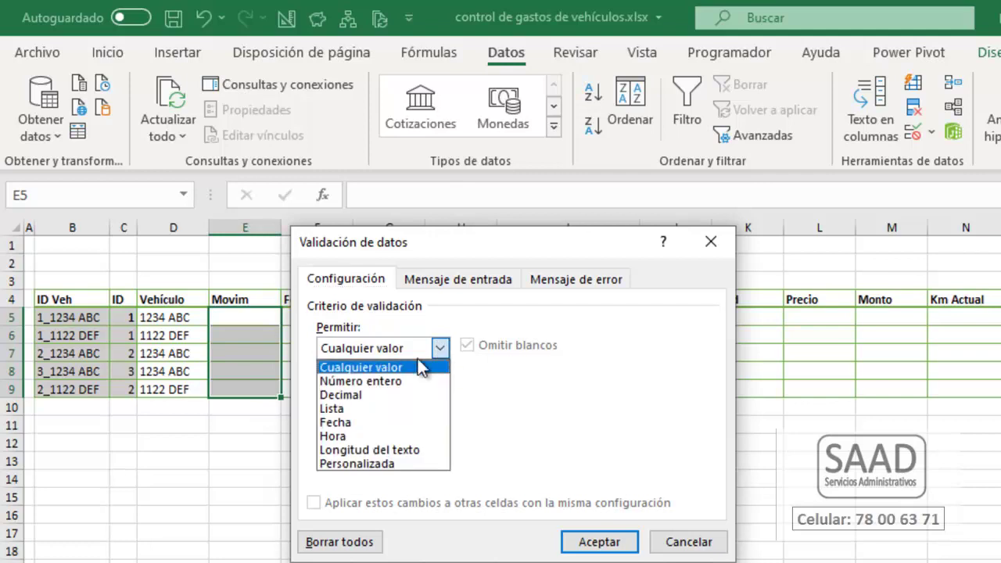
left_click(353, 409)
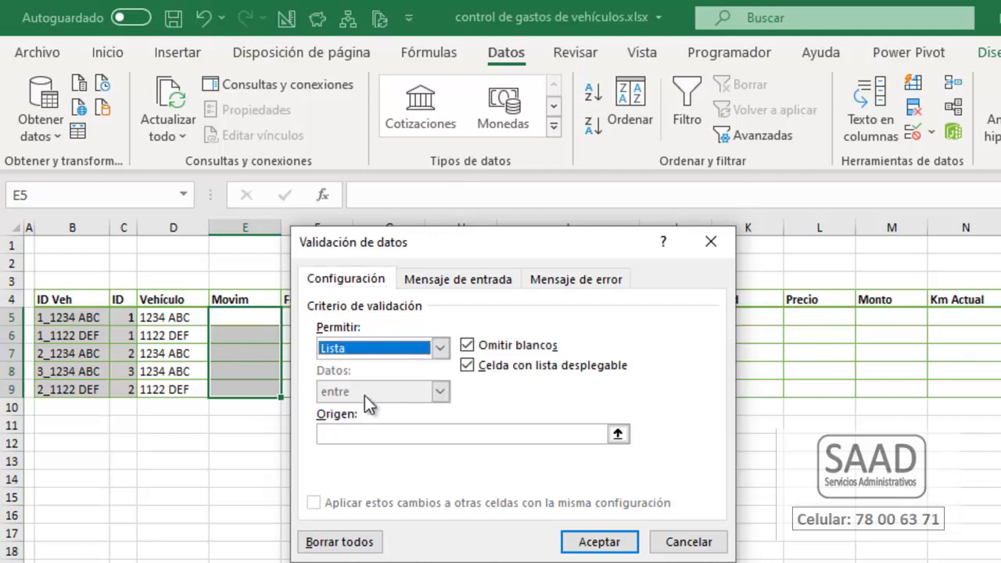
left_click(348, 440)
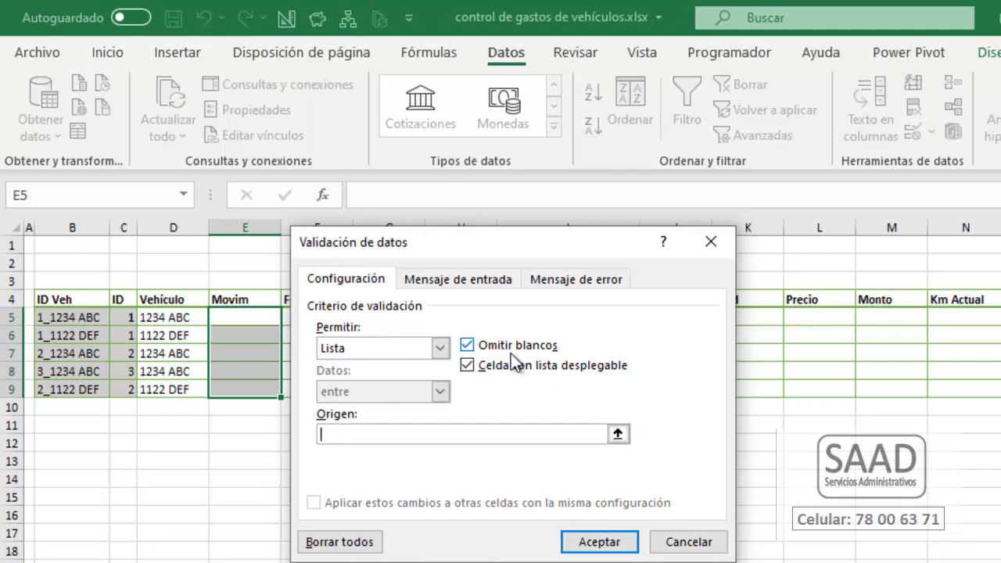
type("Ingresos")
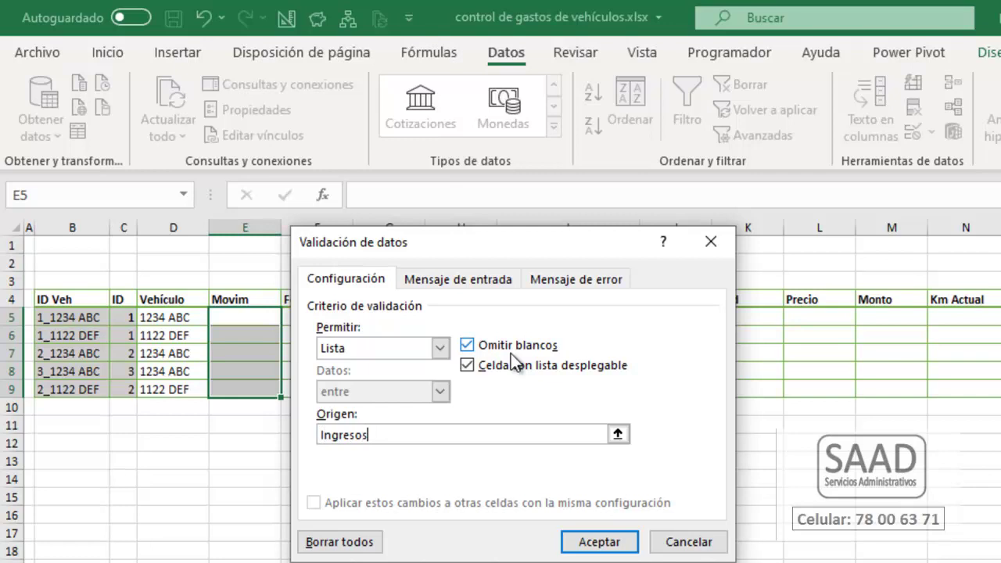
type(";")
type("Egresos")
left_click(583, 543)
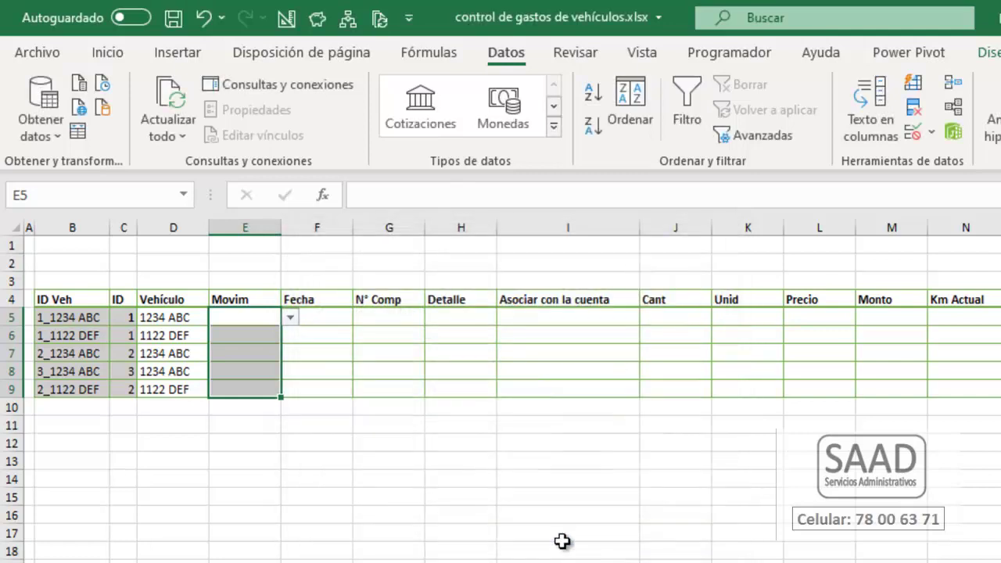
- Test the Movim validation by entering edede in cell E5, and cancel the entry
left_click(238, 317)
type("edede")
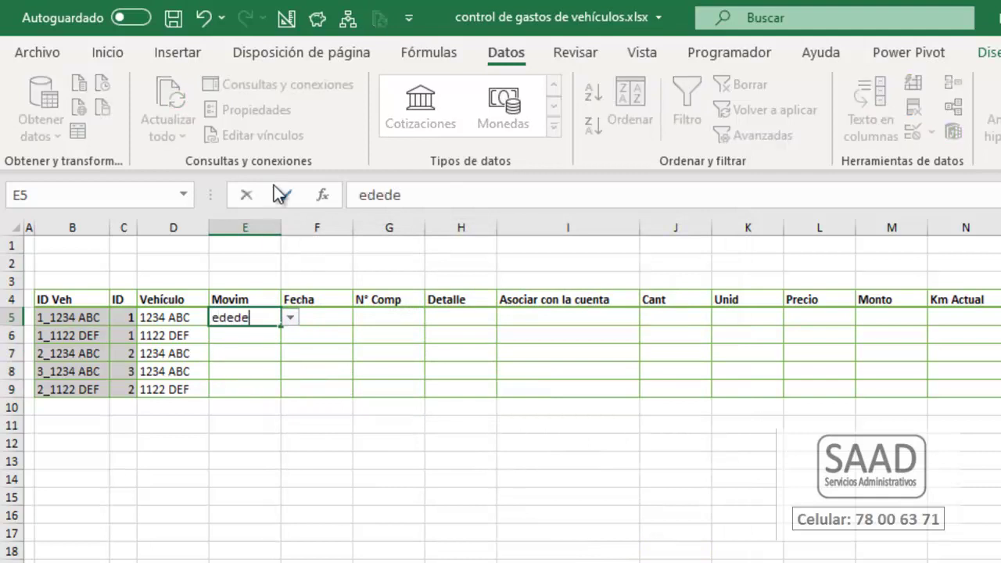
key("Return")
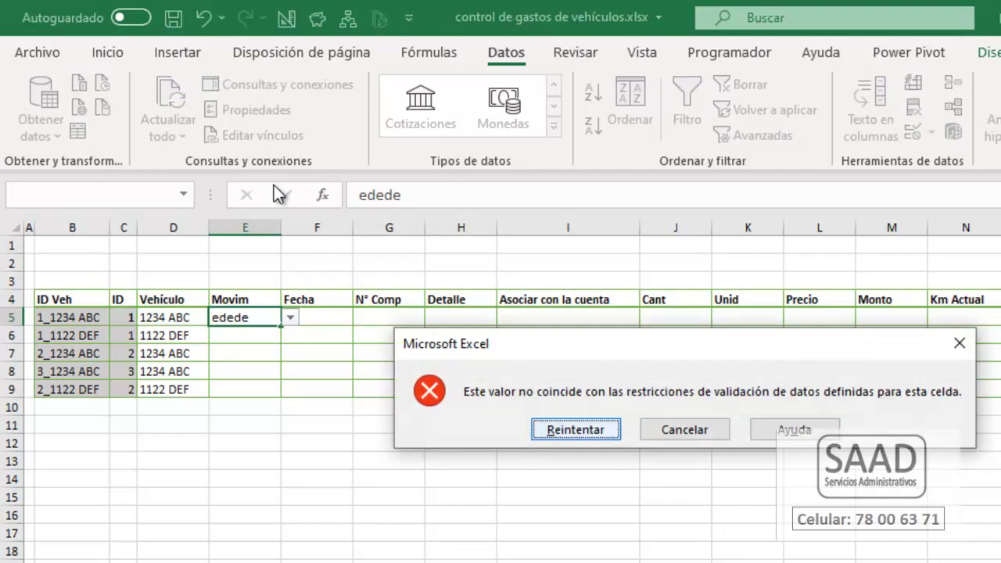
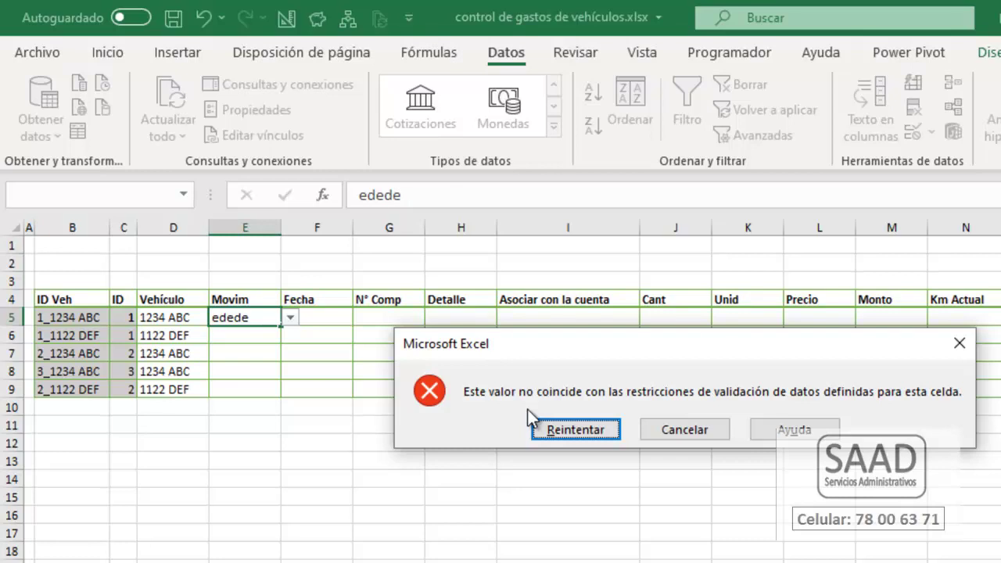
left_click(684, 430)
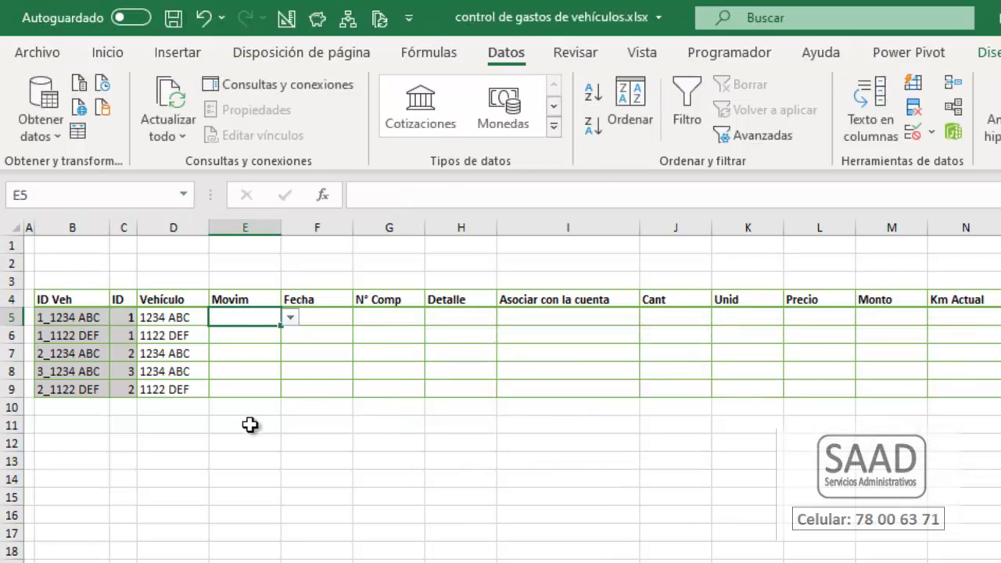
- Title the validation error alert for the Movim cells E5:E9 "Movimiento no válido"
key("shift+Down")
key("shift+Down")
key("shift+Down")
key("shift+Down")
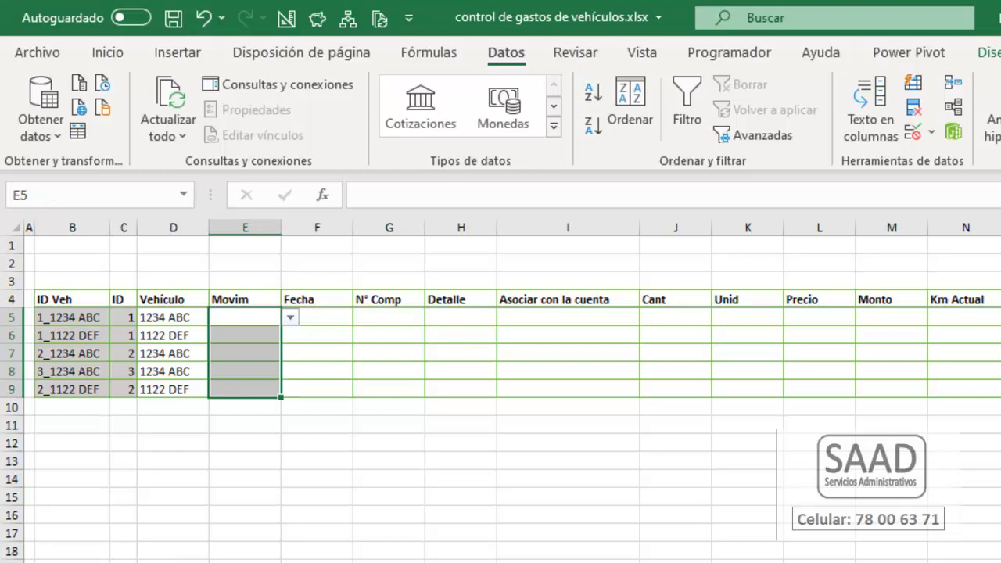
left_click(918, 137)
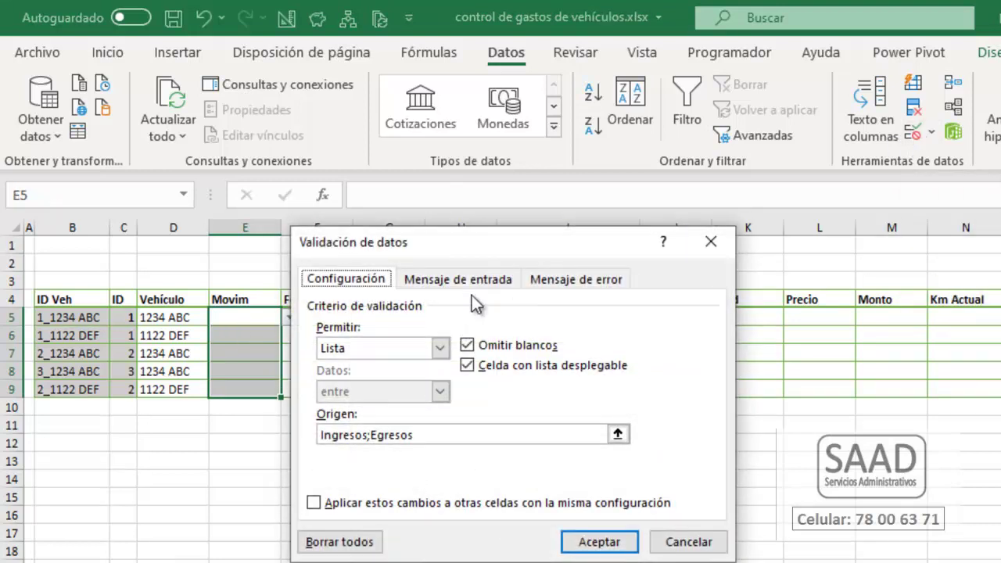
left_click_drag(450, 243, 498, 244)
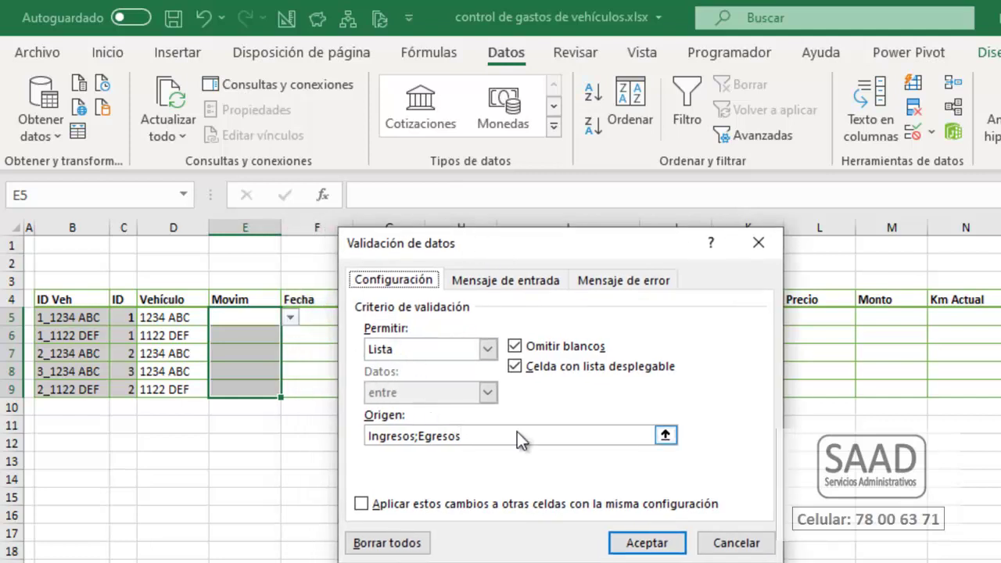
left_click(622, 282)
left_click(568, 379)
type("D")
key("BackSpace")
type("Mov")
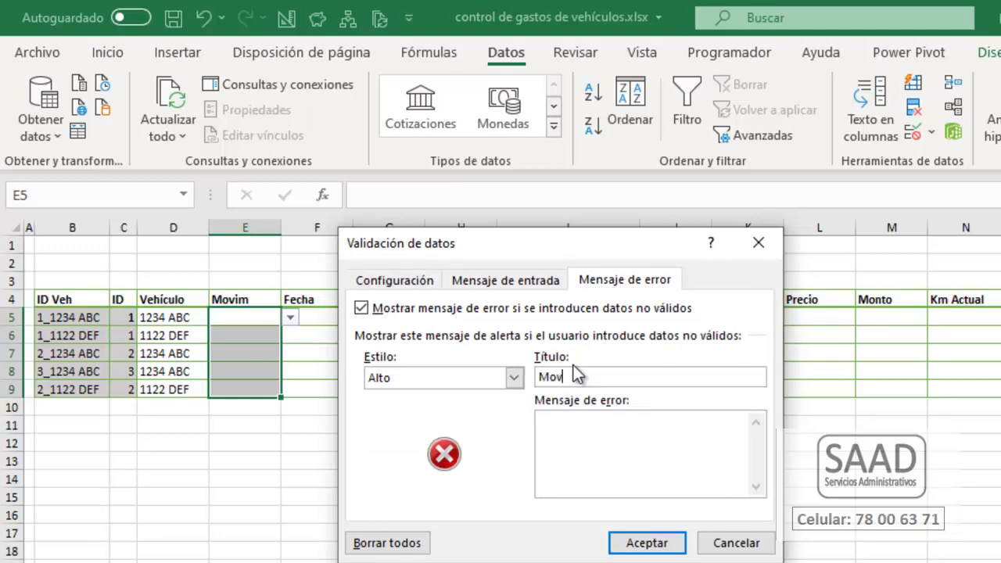
type("imiento no vpálido")
key("BackSpace")
key("BackSpace")
key("BackSpace")
key("BackSpace")
key("BackSpace")
key("BackSpace")
type("álido")
- Set the alert's error message to "Elija un valor de la lista desplegable." and apply the validation
key("Tab")
type("Elija u")
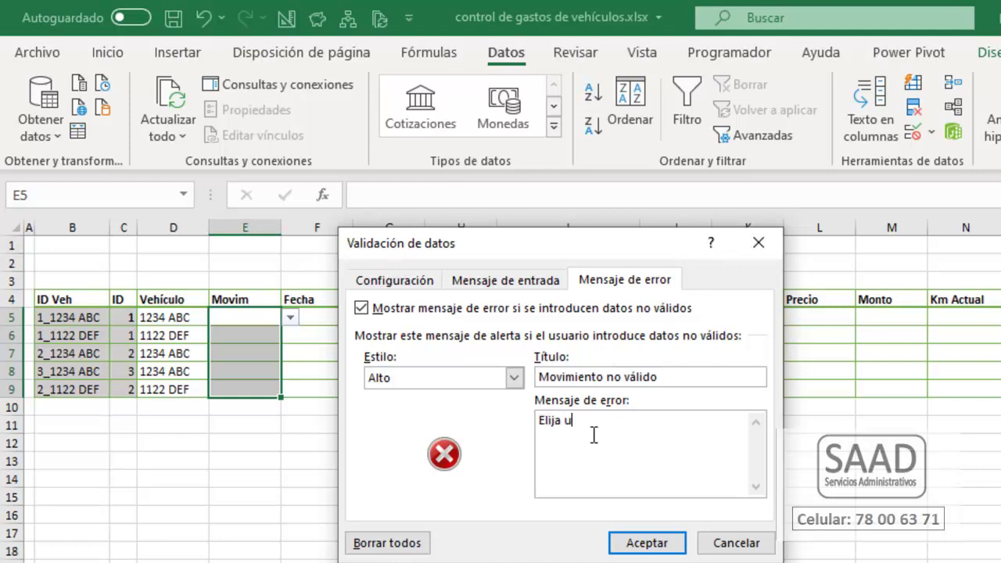
type("n valor de la lista despl")
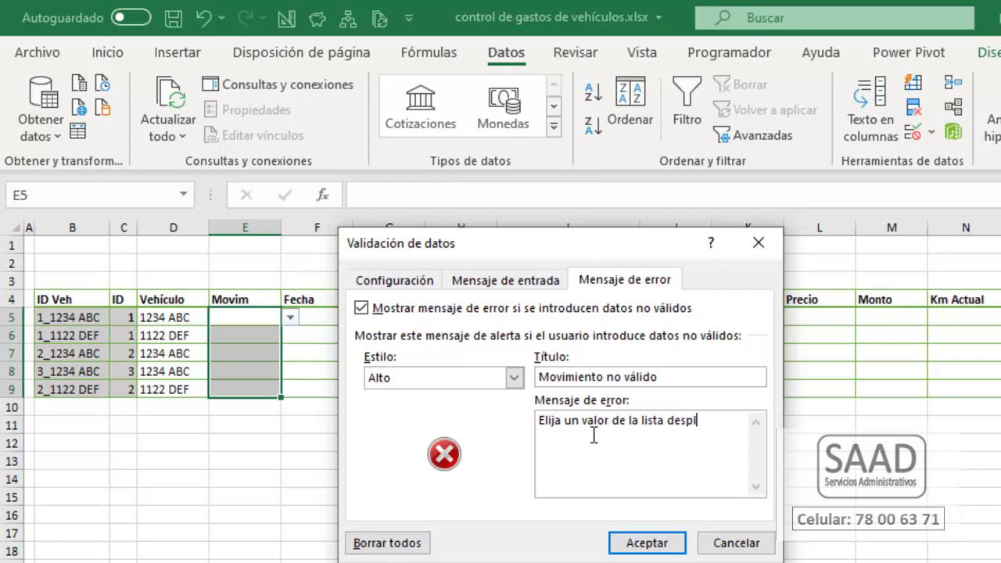
type("egable.")
left_click(628, 547)
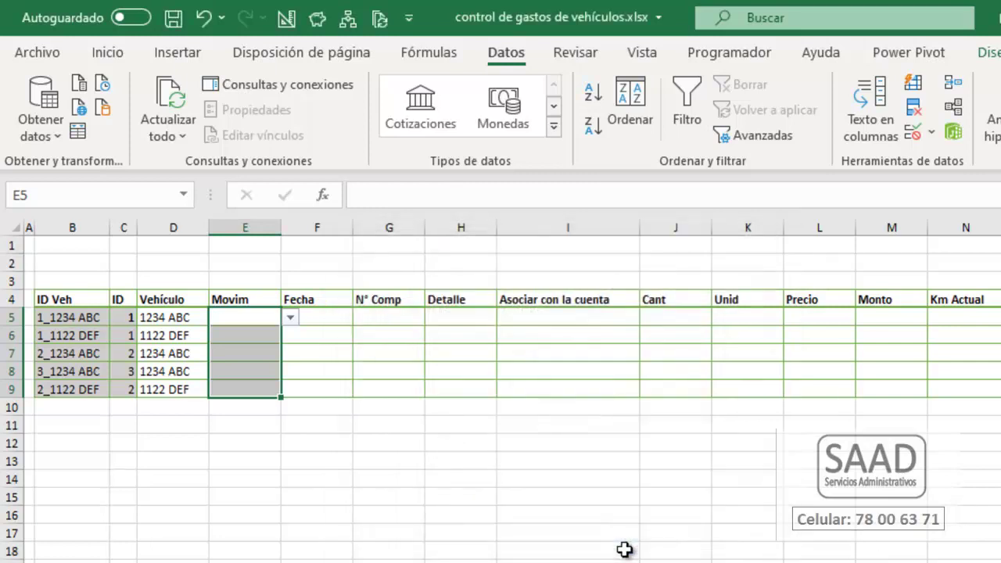
- Review the Movim dropdown options in cell E5, and enter Ingresos there
left_click(270, 316)
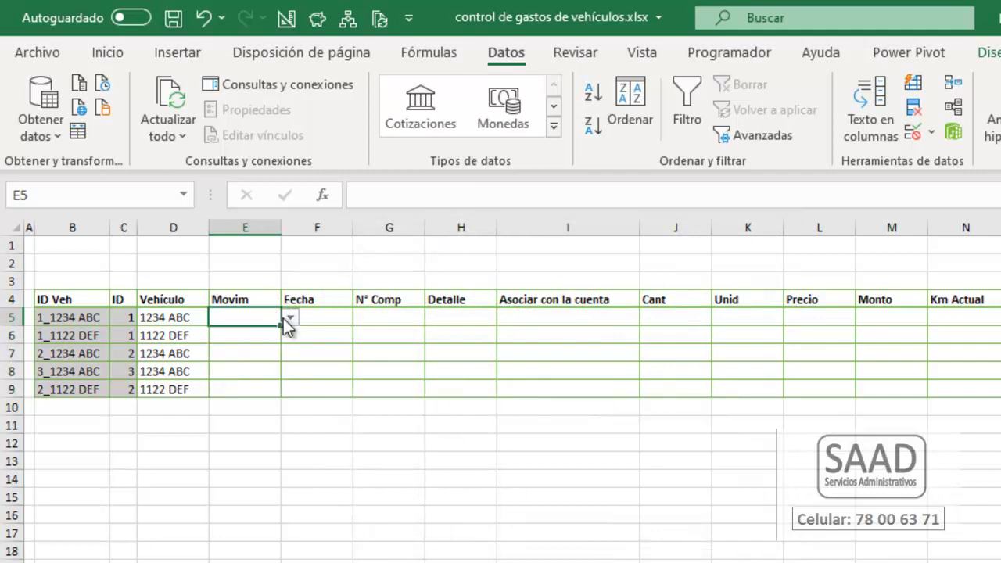
left_click(289, 316)
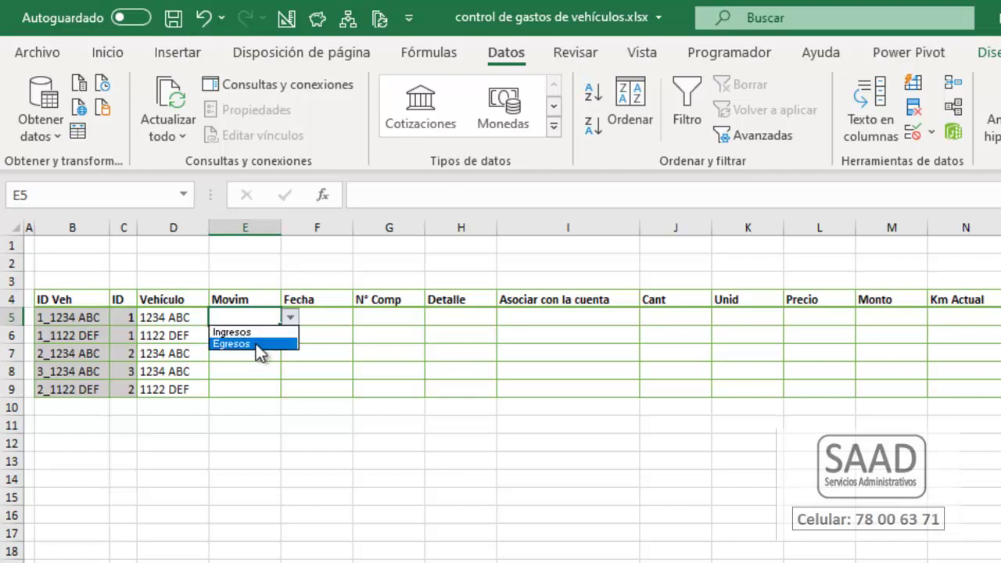
key("Escape")
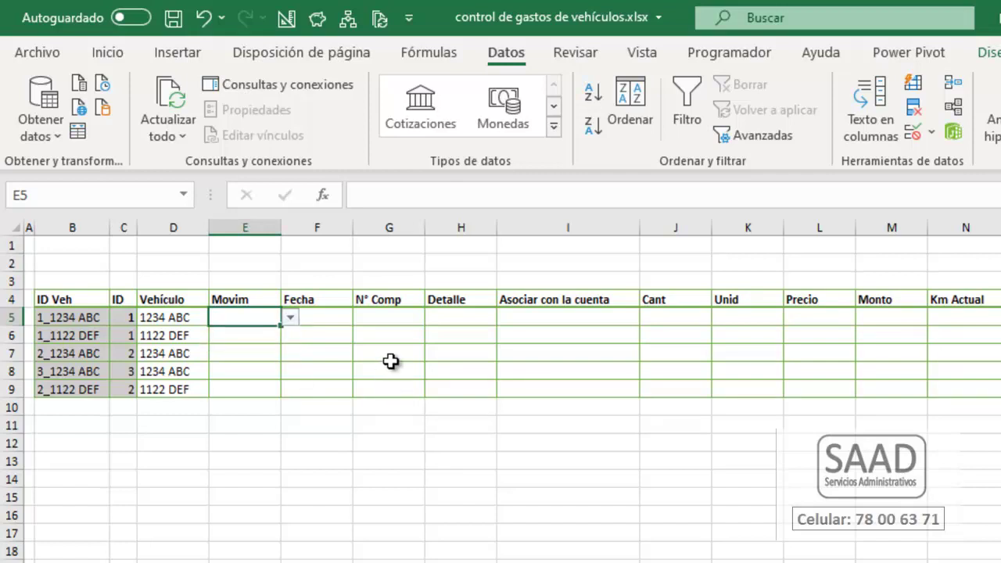
type("Ingresos")
key("Return")
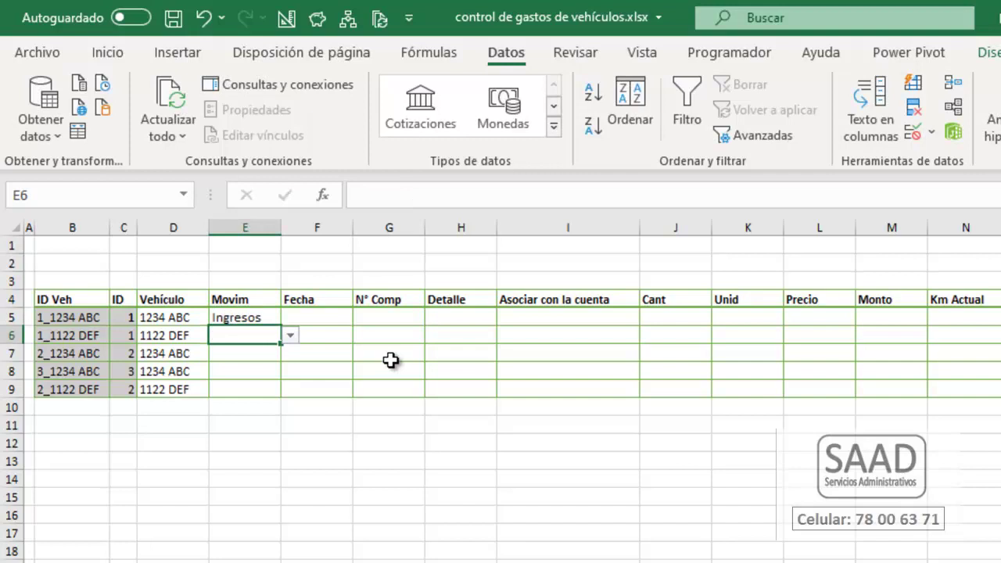
- Test the custom error alert by entering Entrada in cell E6, and cancel the entry
type("I")
key("Escape")
type("Entrada")
key("Return")
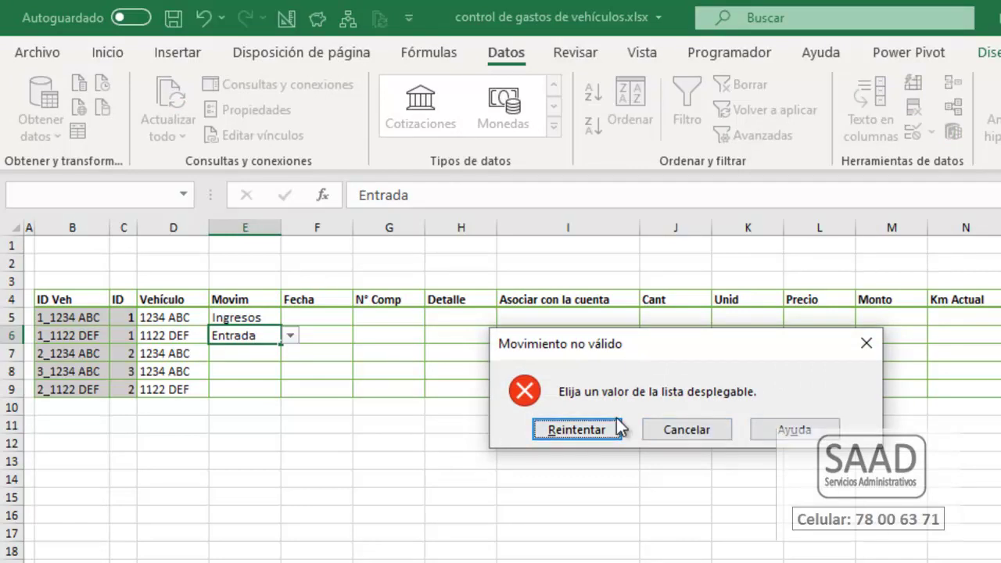
key("Escape")
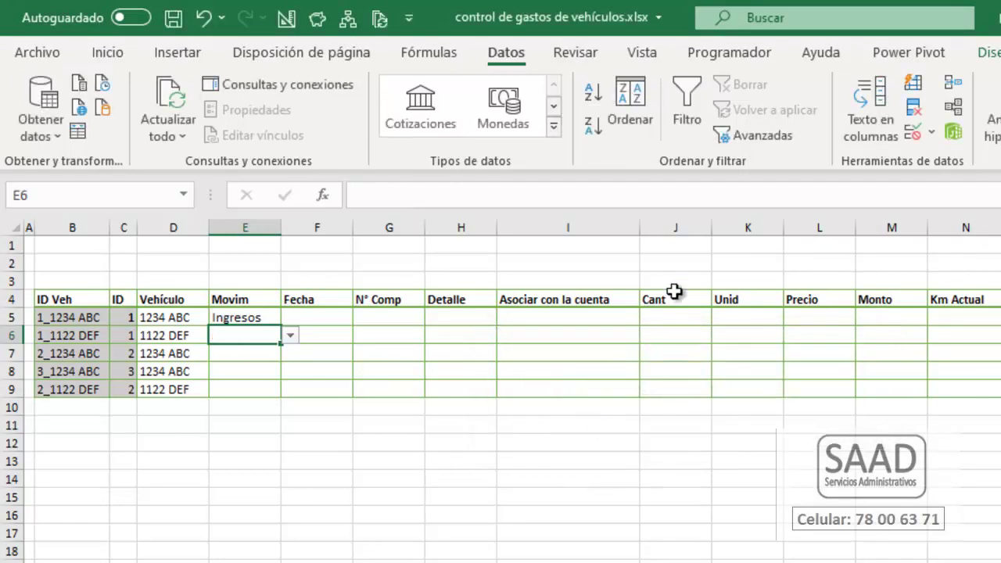
- Choose Egresos from the dropdown list in cell E5 and fill it down through E9
key("Up")
key("alt+Down")
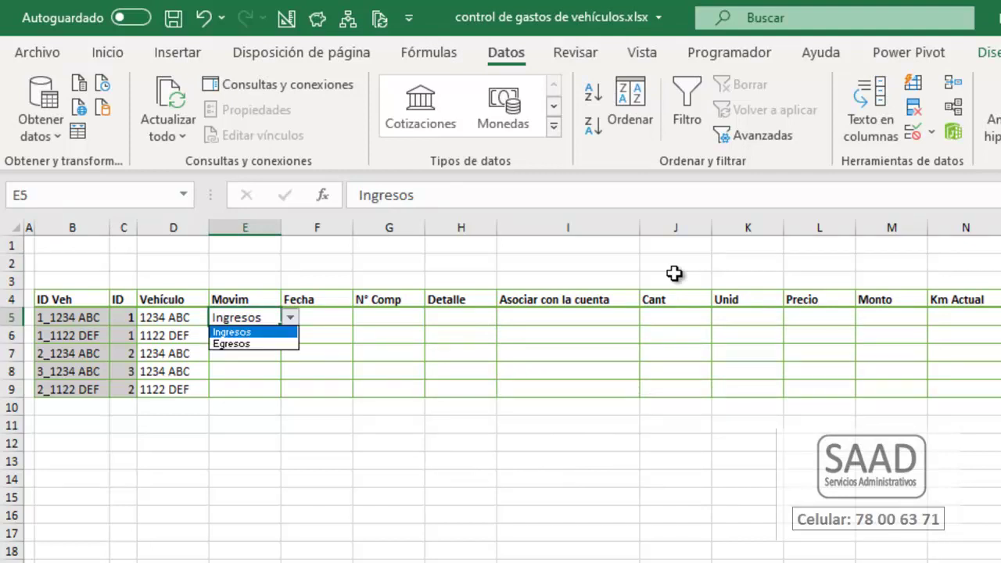
key("Down")
key("Return")
key("shift+Down")
key("shift+Down")
key("shift+Down")
key("shift+Down")
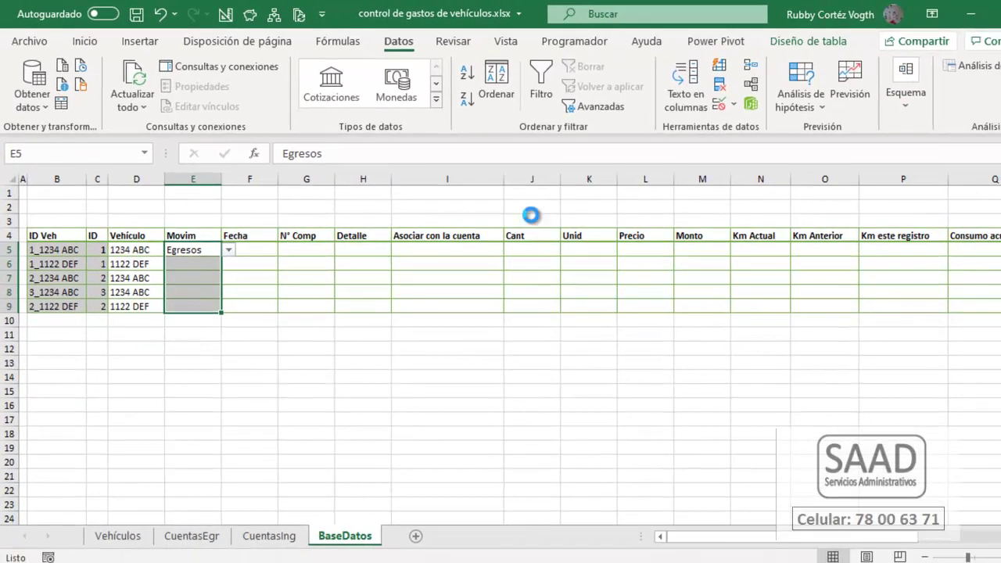
key("ctrl+d")
- Check the first Asociar con la cuenta cell and the Egresos movement, and consult the accounts on the CuentasEgr sheet
key("Right")
key("Right")
key("Right")
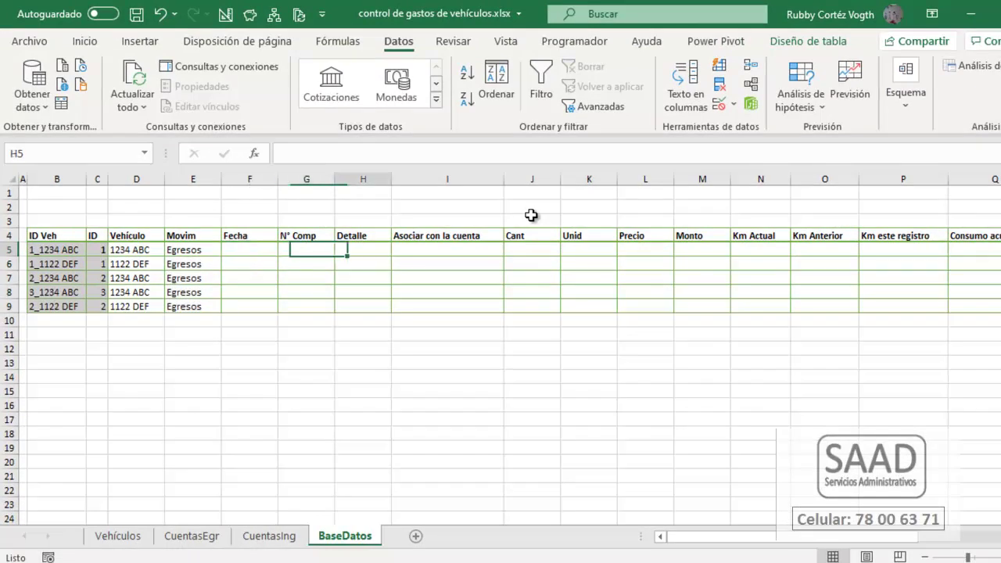
key("Right")
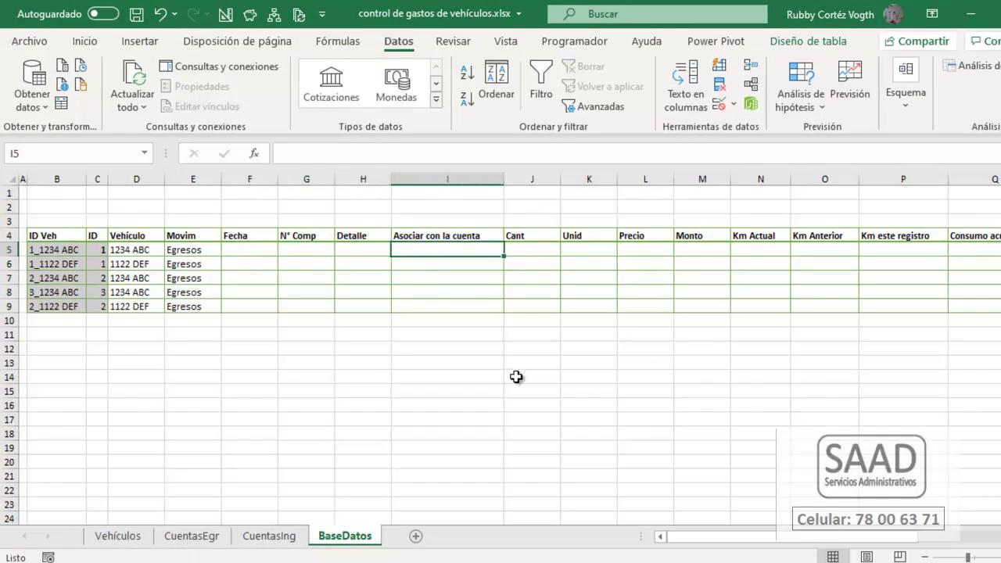
left_click(195, 254)
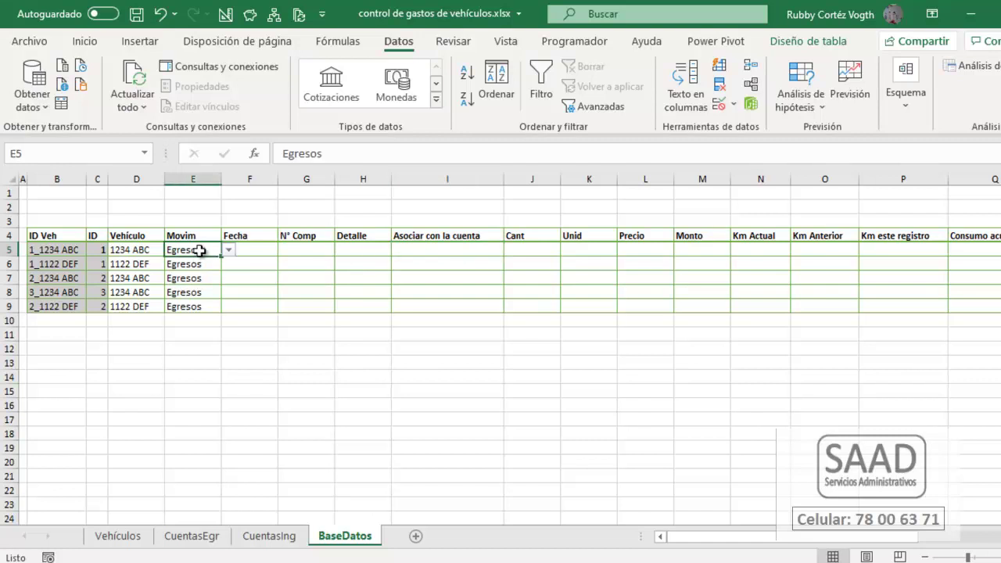
left_click(201, 536)
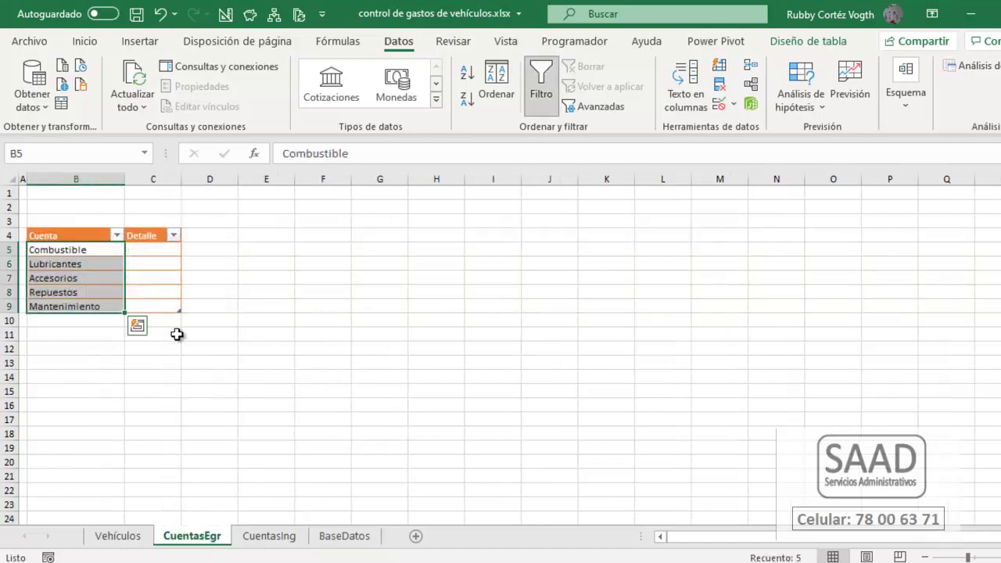
- Review the expense accounts on the CuentasEgr sheet, and set Movim cell E5 in BaseDatos to Ingresos
left_click(107, 255)
left_click_drag(107, 255, 109, 305)
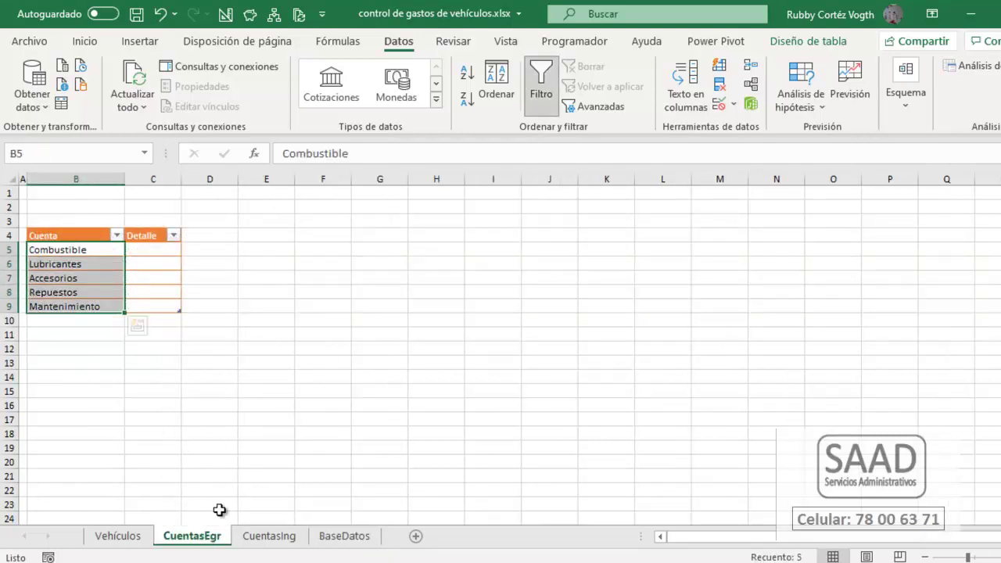
left_click(344, 536)
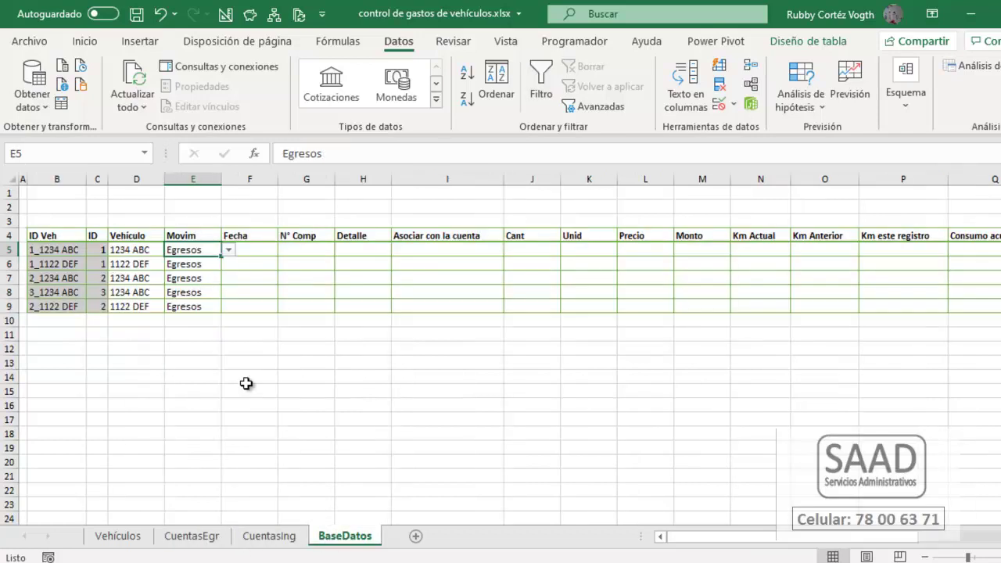
left_click(229, 250)
left_click(202, 262)
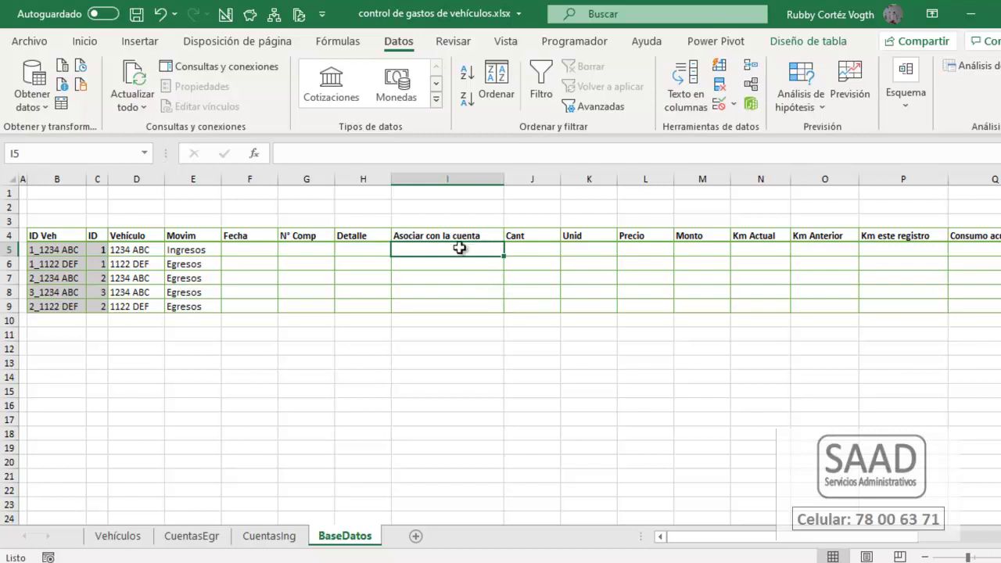
- Compare the account lists on the CuentasEgr and CuentasIng sheets with the Movim values in BaseDatos
left_click_drag(458, 248, 456, 308)
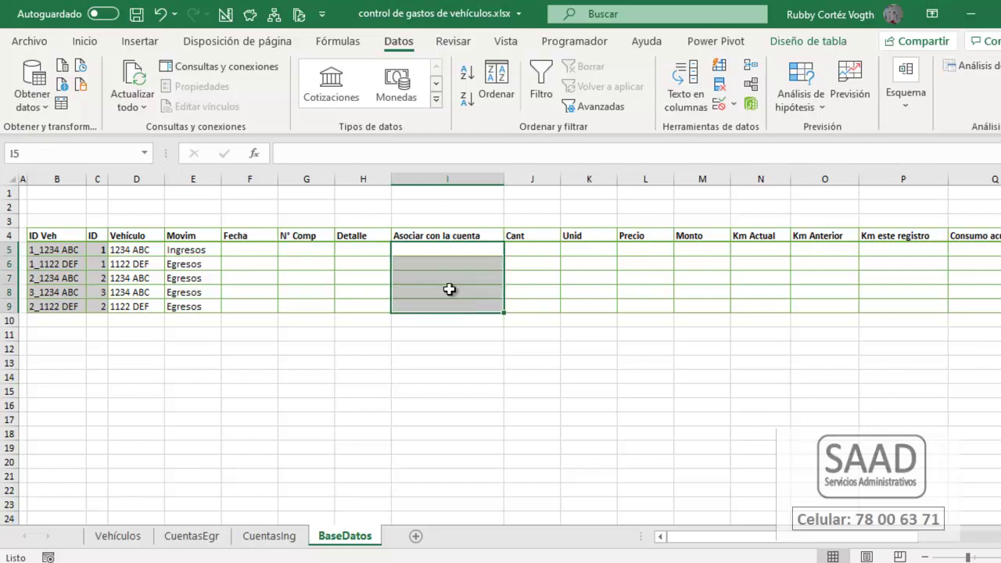
left_click(209, 546)
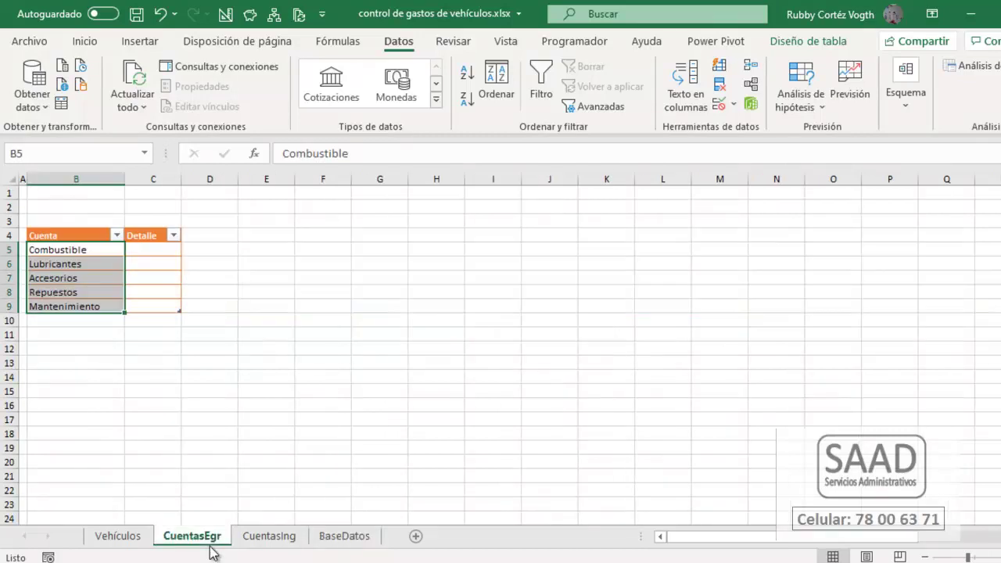
left_click(266, 544)
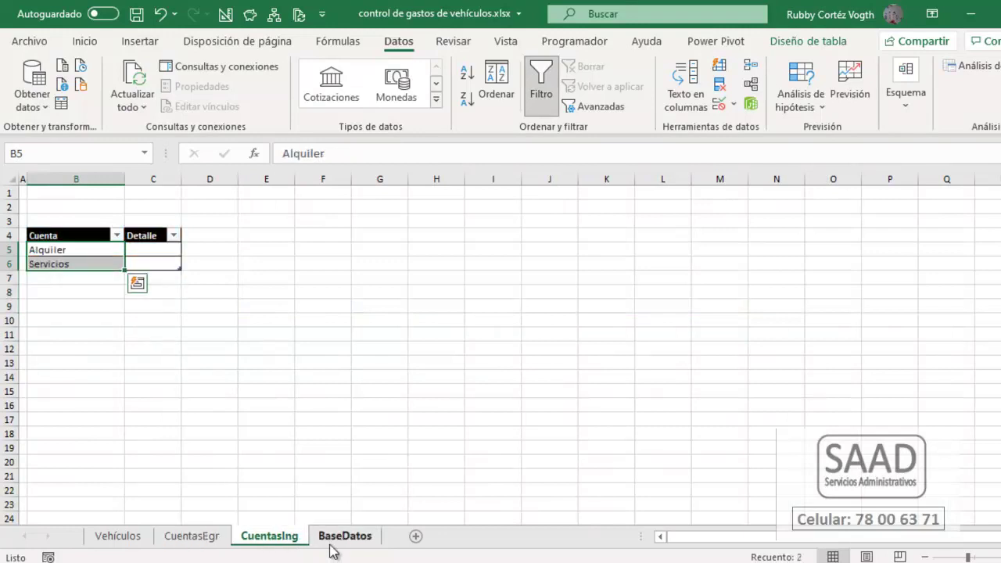
left_click(344, 540)
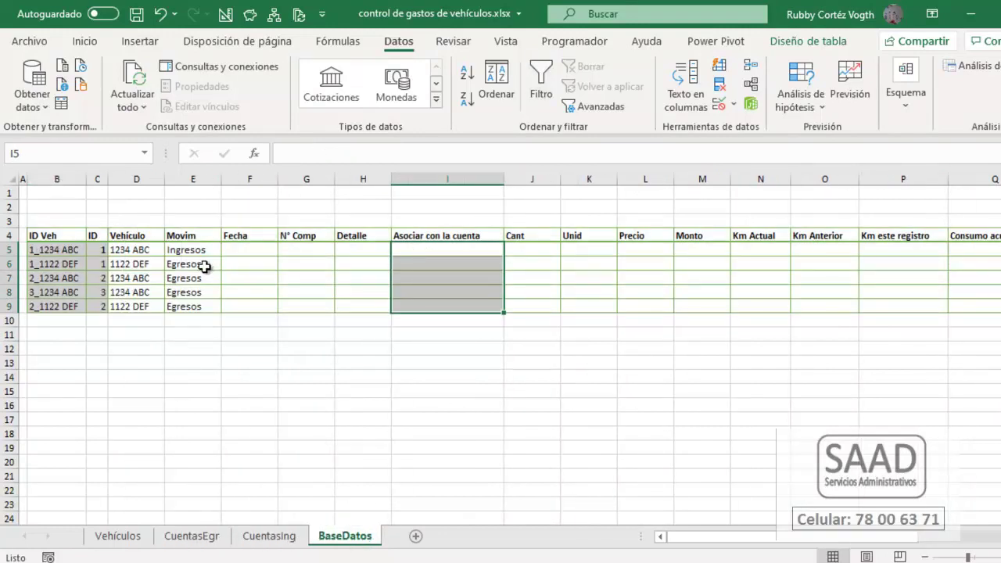
left_click_drag(200, 251, 202, 306)
- Apply list data validation to the Asociar con la cuenta cells I5:I9 with the source =indirecto(E5)
left_click_drag(440, 248, 436, 307)
left_click_drag(442, 247, 442, 304)
left_click(720, 107)
left_click_drag(412, 201, 172, 202)
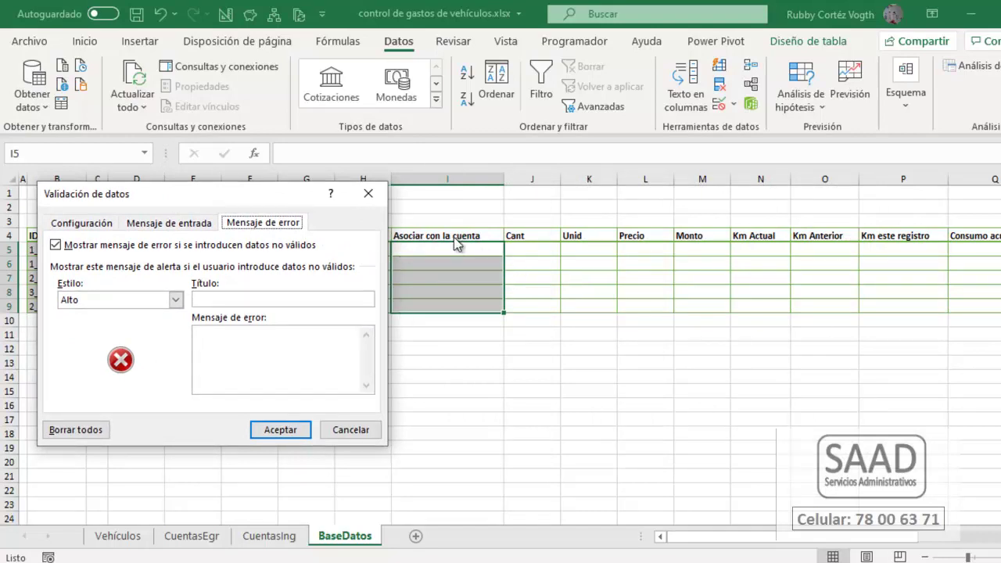
left_click(88, 224)
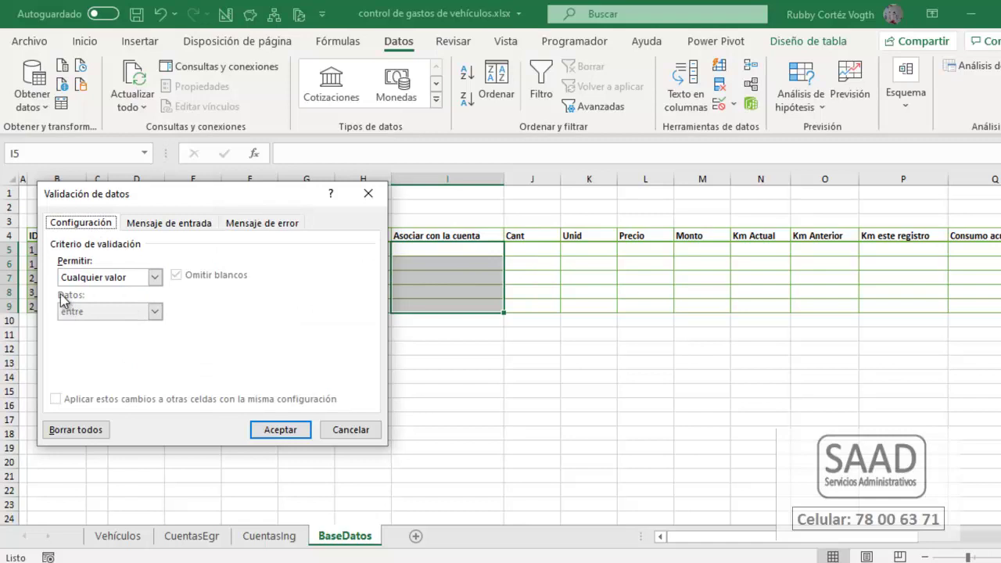
left_click(154, 277)
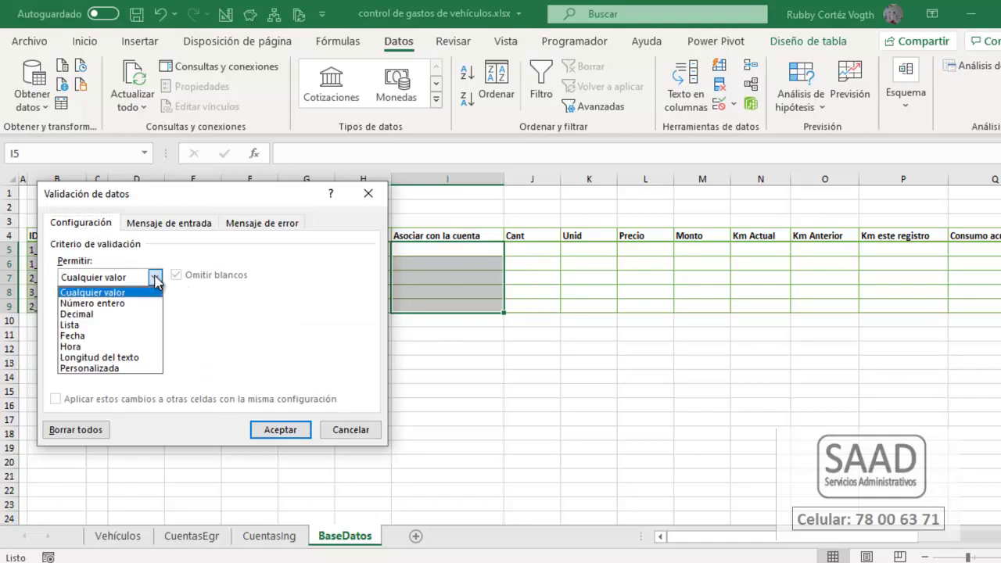
left_click(82, 326)
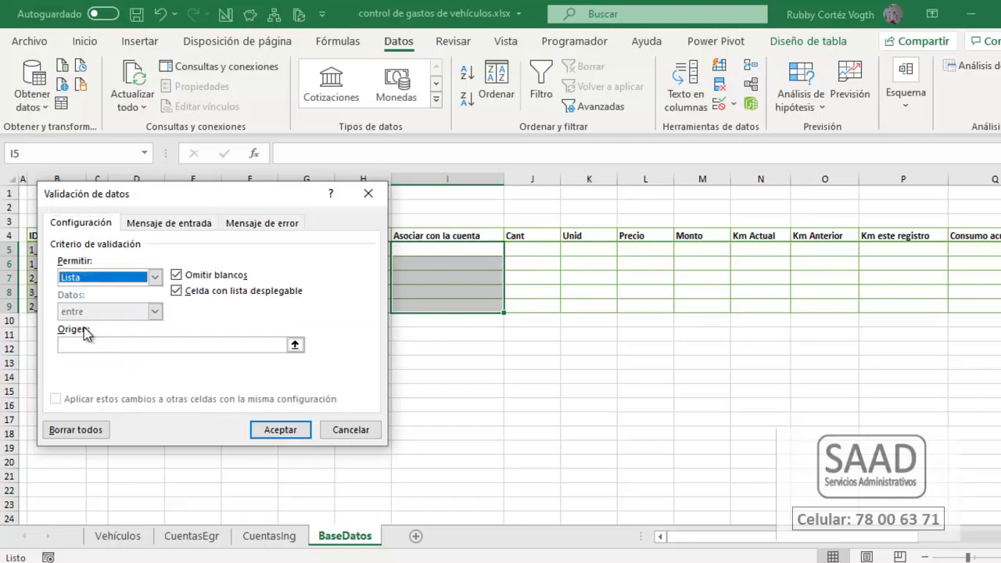
left_click(90, 345)
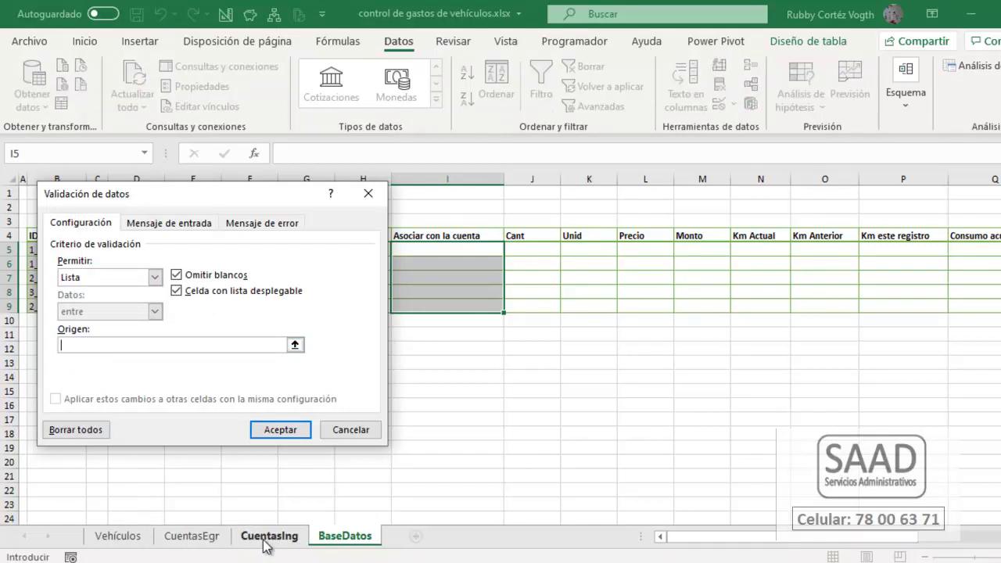
left_click_drag(157, 200, 630, 212)
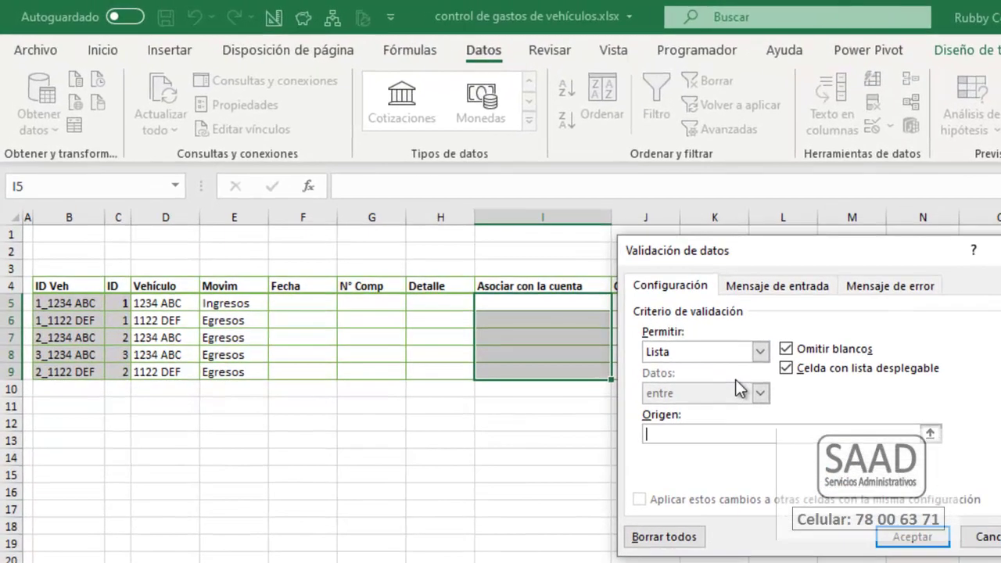
type("=indirecto(")
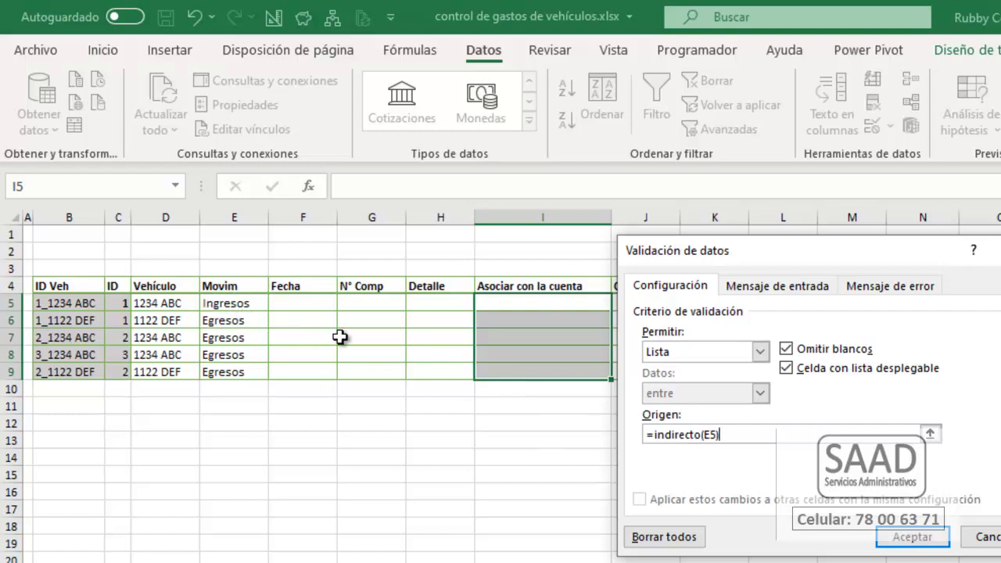
left_click(910, 537)
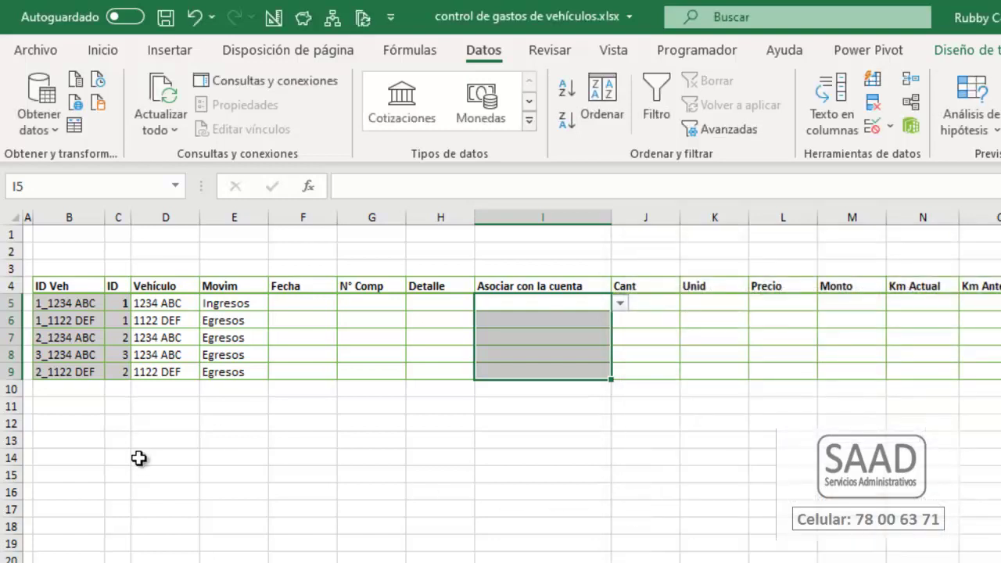
- Inspect the Egresos named range and the Alquiler and Servicios accounts on CuentasIng, and compare them with the Movim entries
left_click(175, 187)
scroll(78, 232, "up", 3)
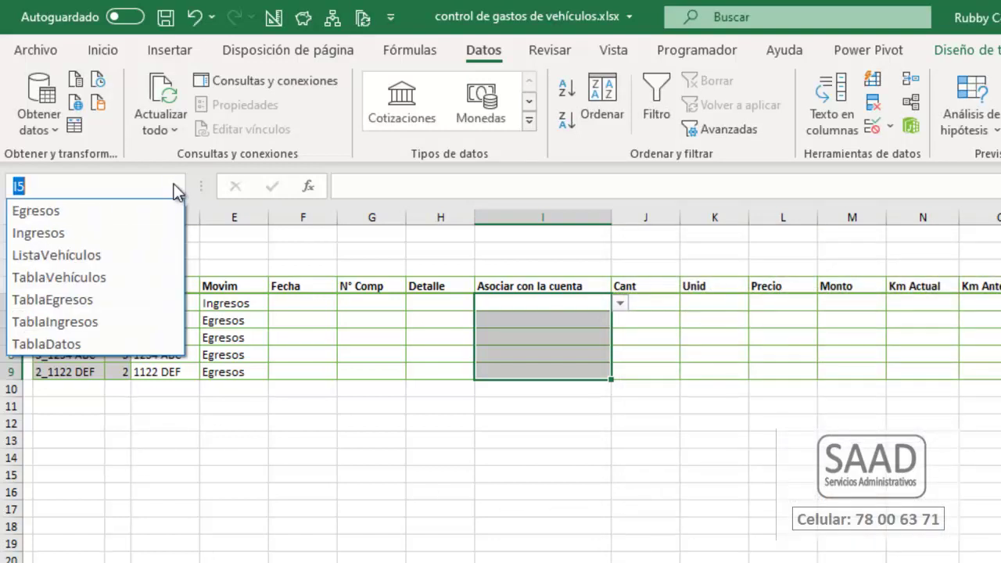
left_click(63, 209)
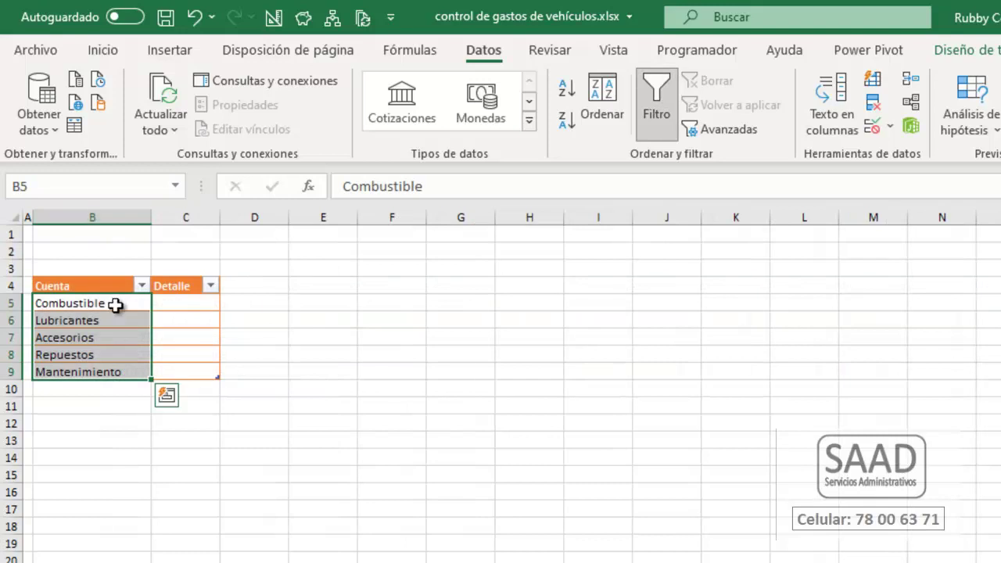
left_click_drag(115, 305, 127, 398)
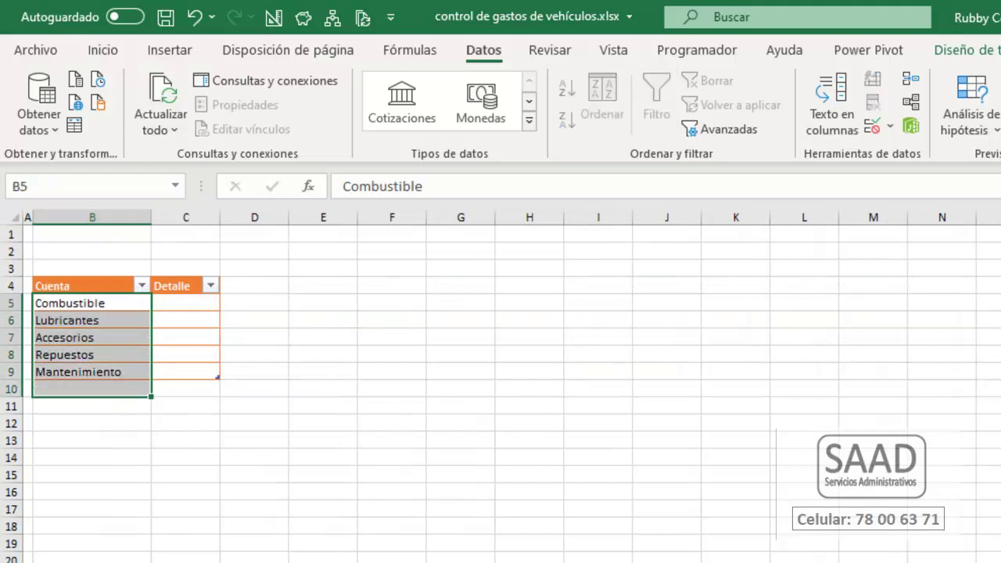
key("ctrl+Page_Up")
left_click_drag(98, 304, 101, 338)
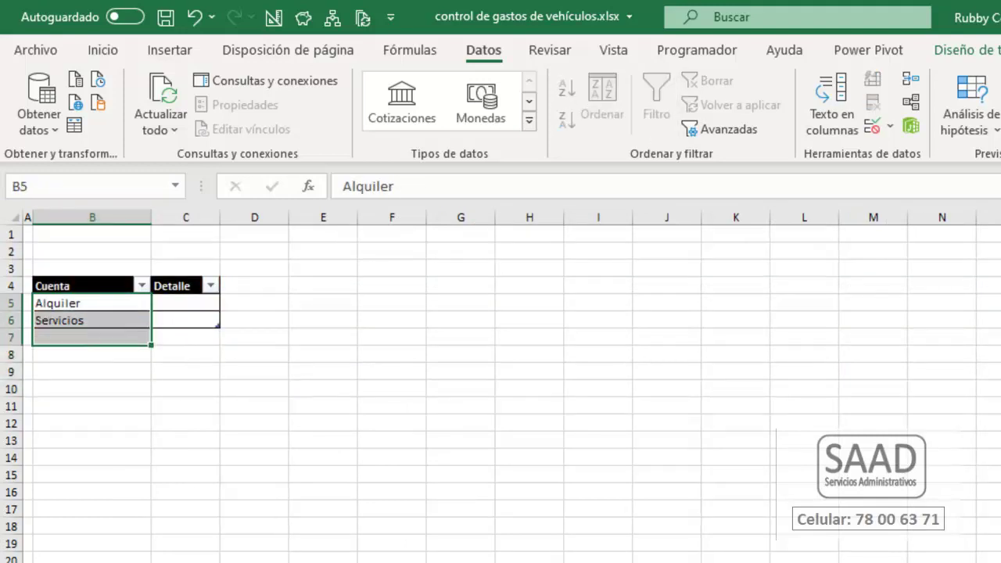
key("ctrl+Page_Down")
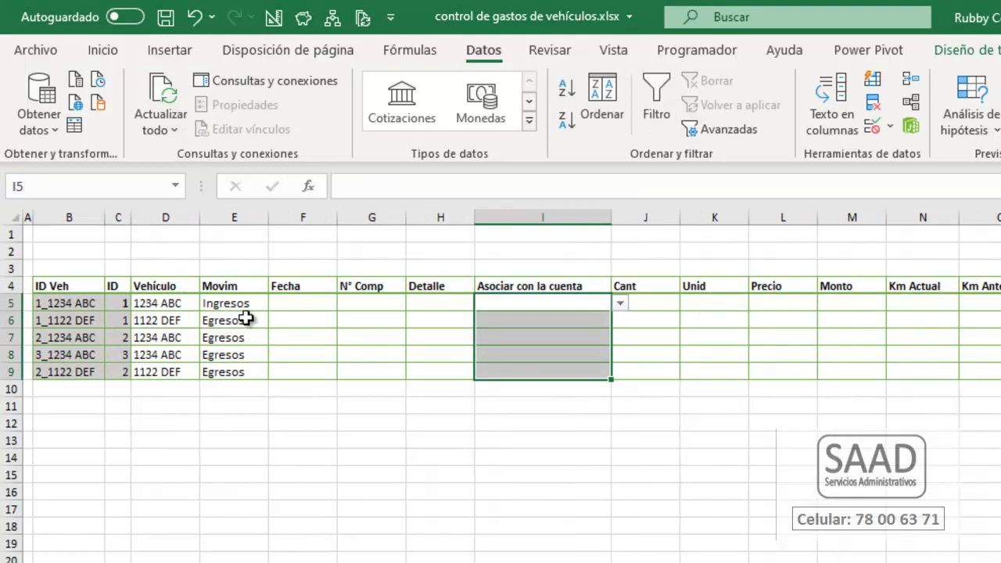
left_click_drag(246, 310, 247, 371)
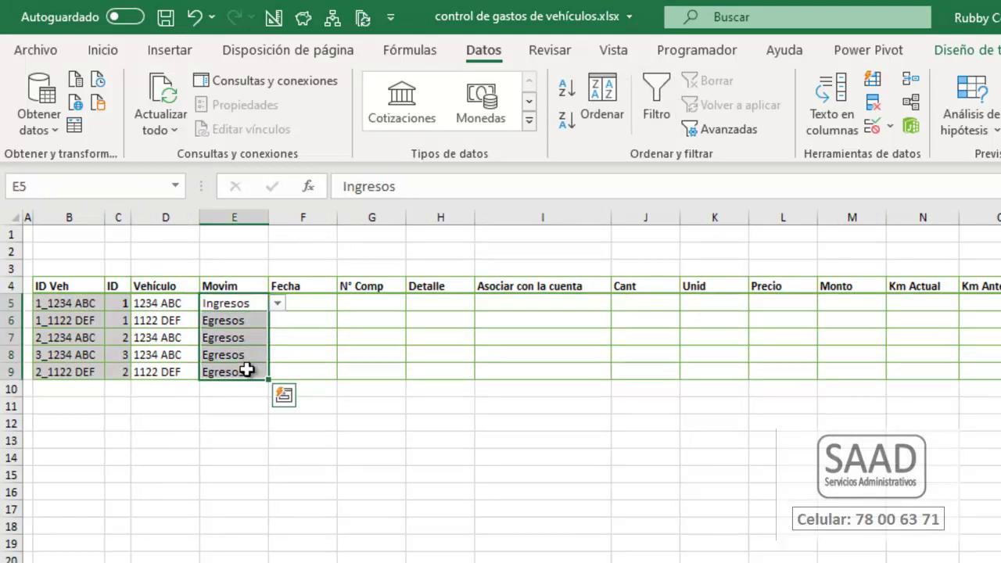
- Review the dropdown options offered in account cell I5 for the Ingresos movement
left_click(507, 305)
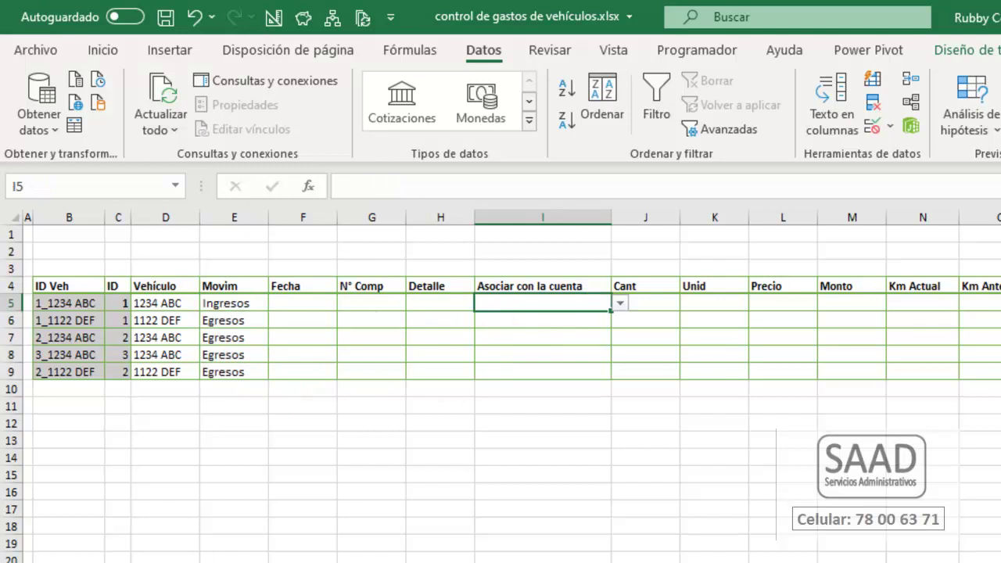
key("alt+Down")
key("Down")
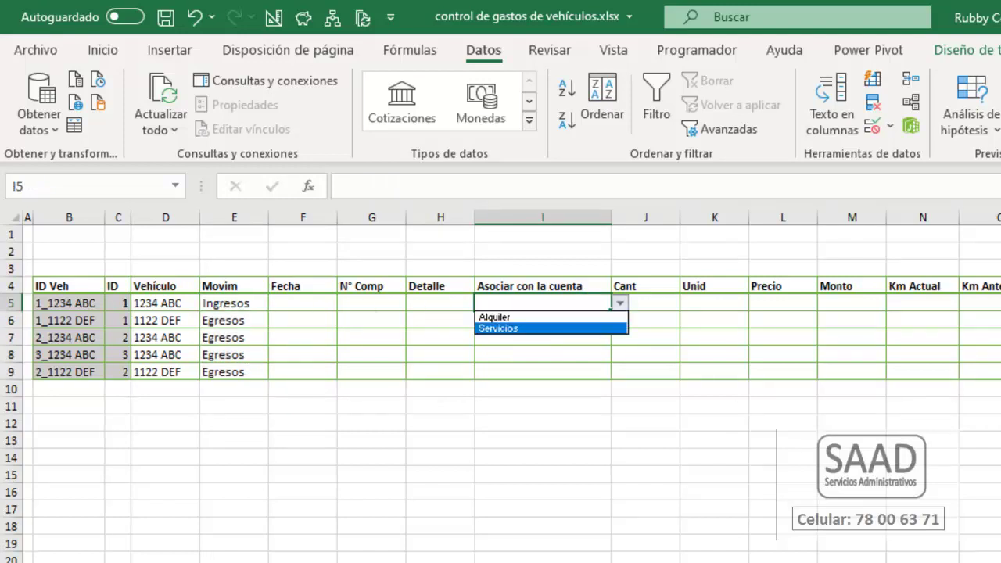
key("Escape")
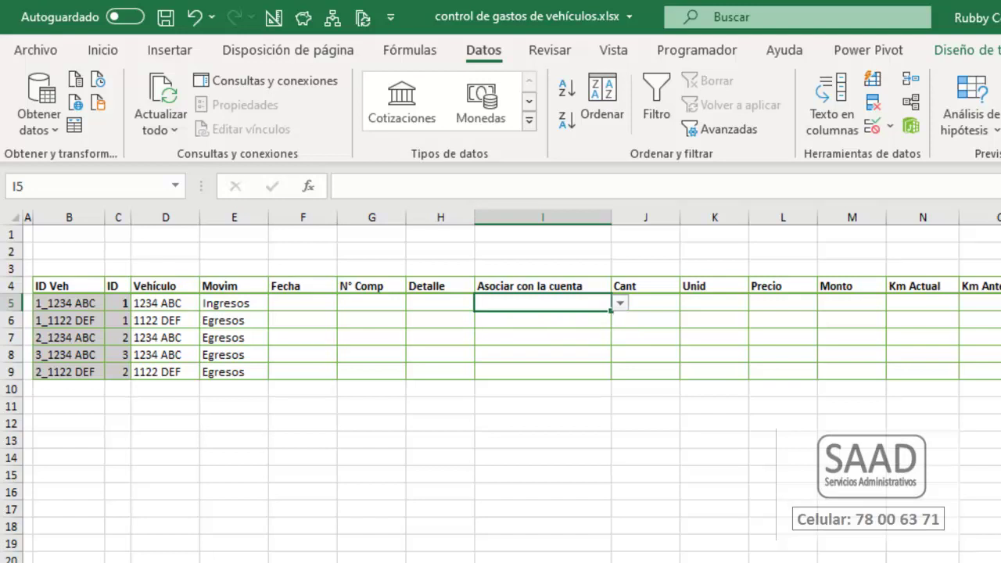
- Review the dropdown options offered in account cell I6 for the Egresos movement
key("Down")
key("alt+Down")
key("Down")
key("Down")
key("Down")
key("Up")
key("Up")
key("Up")
key("Escape")
- Set Movim cell E6 to Ingresos from its dropdown list
key("Left")
key("Left")
key("Left")
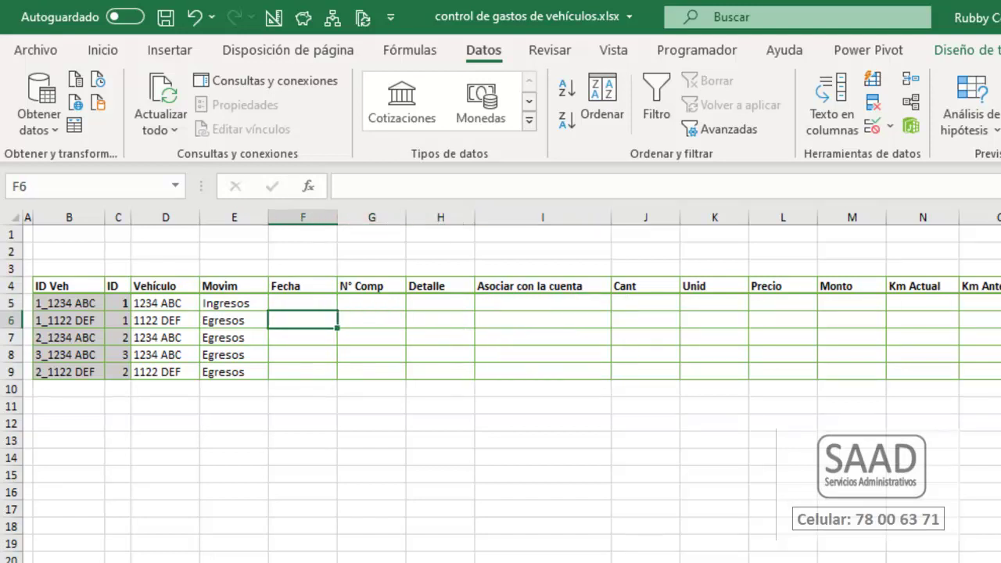
key("Left")
key("alt+Down")
key("Up")
key("Return")
- Check the account dropdown options in cell I6 again for the Ingresos movement
key("Right")
key("Right")
key("Right")
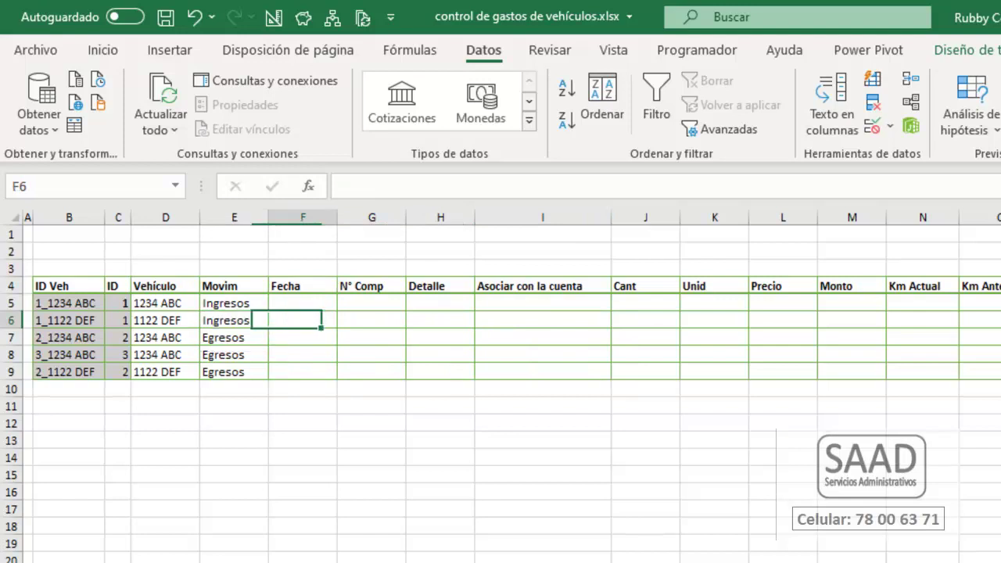
key("Right")
key("alt+Down")
key("Down")
key("Up")
key("Escape")
- Set Movim cells E5 and E6 to Egresos from their dropdown lists
key("Left")
key("Left")
key("Left")
key("Left")
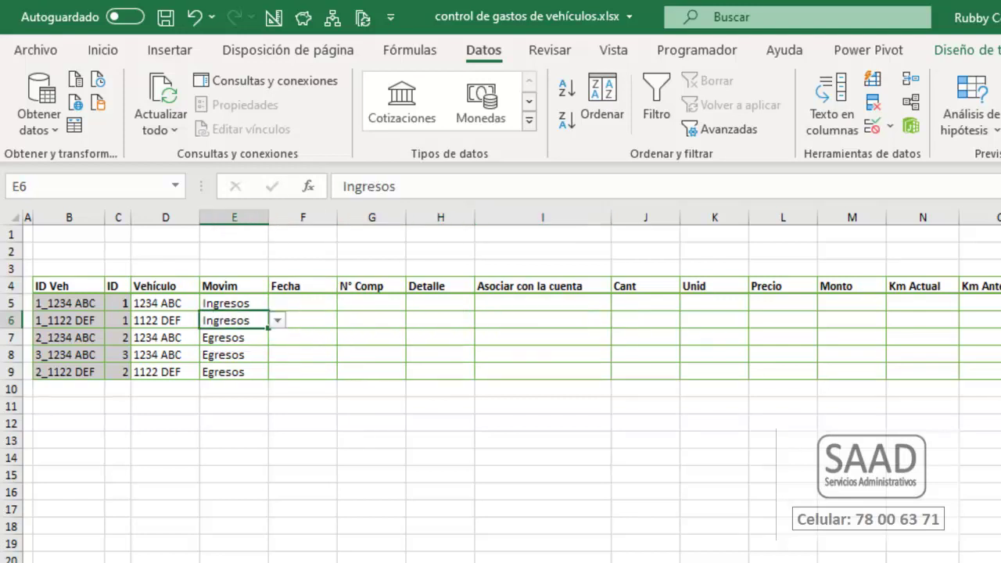
key("Up")
key("alt+Down")
key("Down")
key("Return")
key("Down")
key("alt+Down")
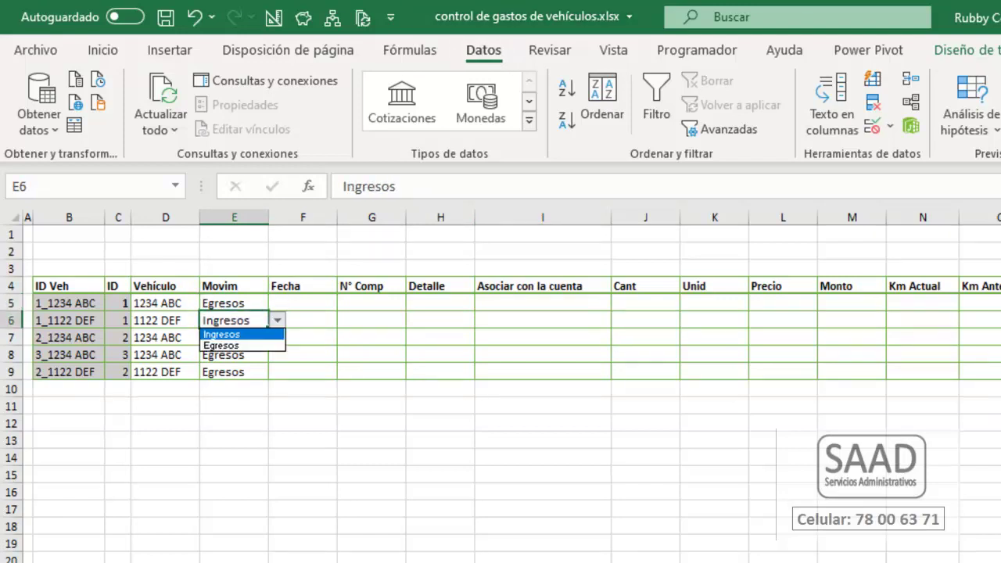
key("Down")
key("Return")
key("Up")
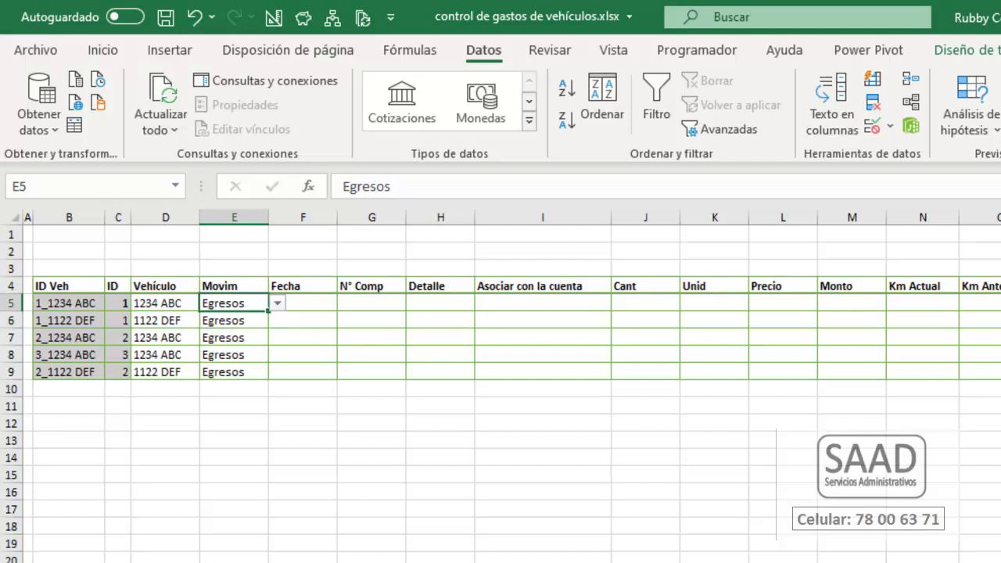
- Enter the date 15/6/2021 in the first Fecha cell, F5
key("Right")
key("Right")
key("Right")
key("Right")
key("Right")
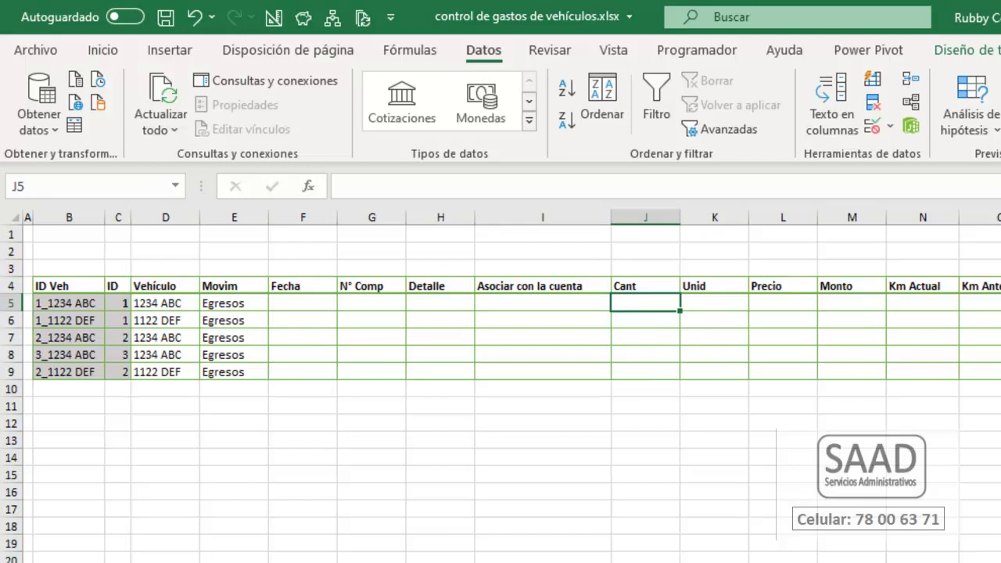
left_click(322, 308)
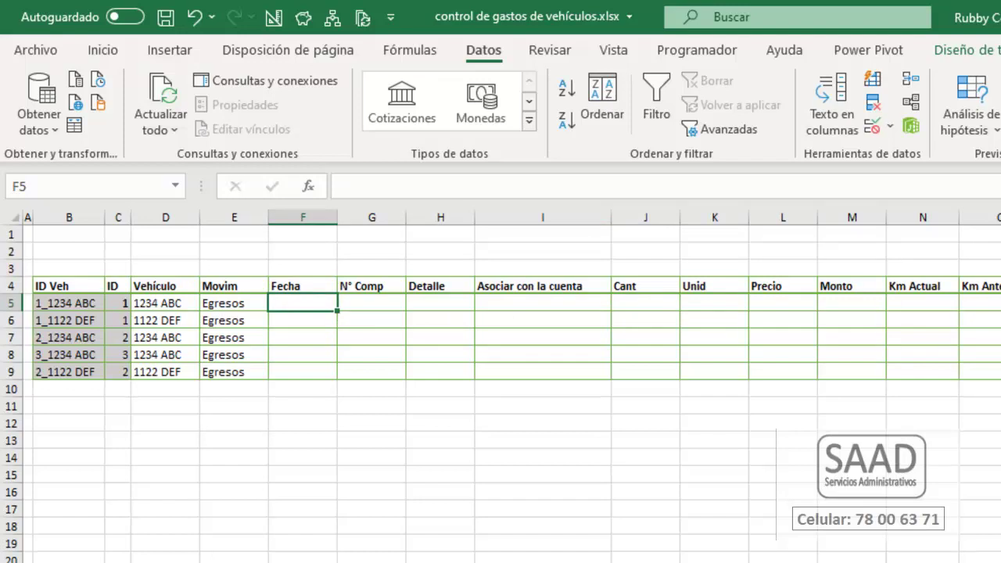
type("15/6/2021")
key("Return")
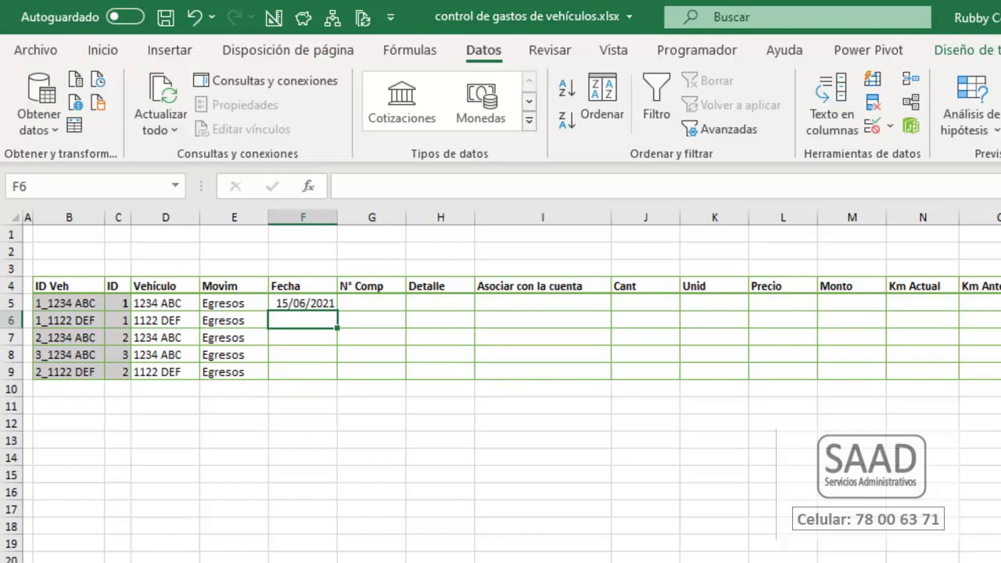
- Enter the malformed date 14//06/2021 in Fecha cell F6 and reselect that cell
type("14")
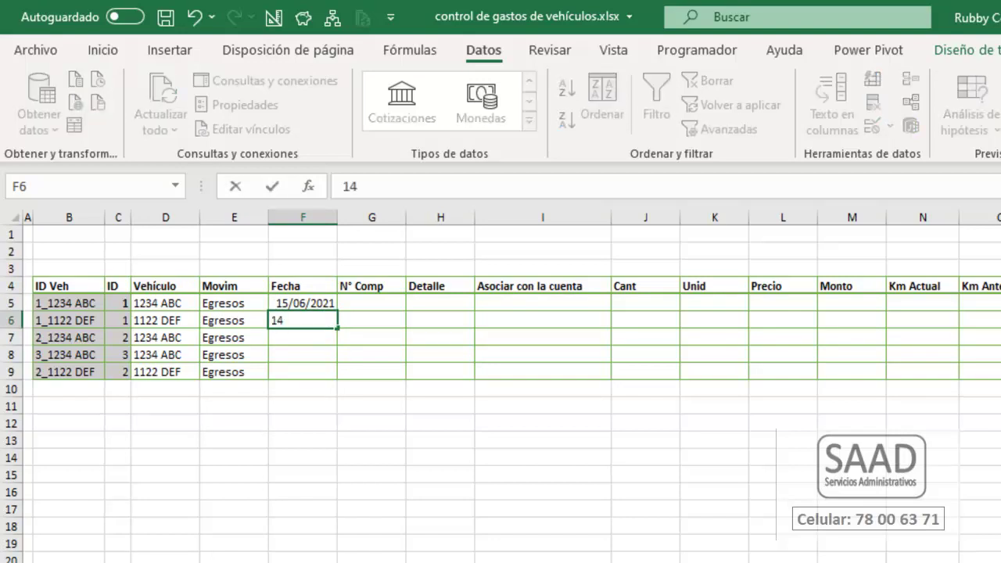
type("//06/20")
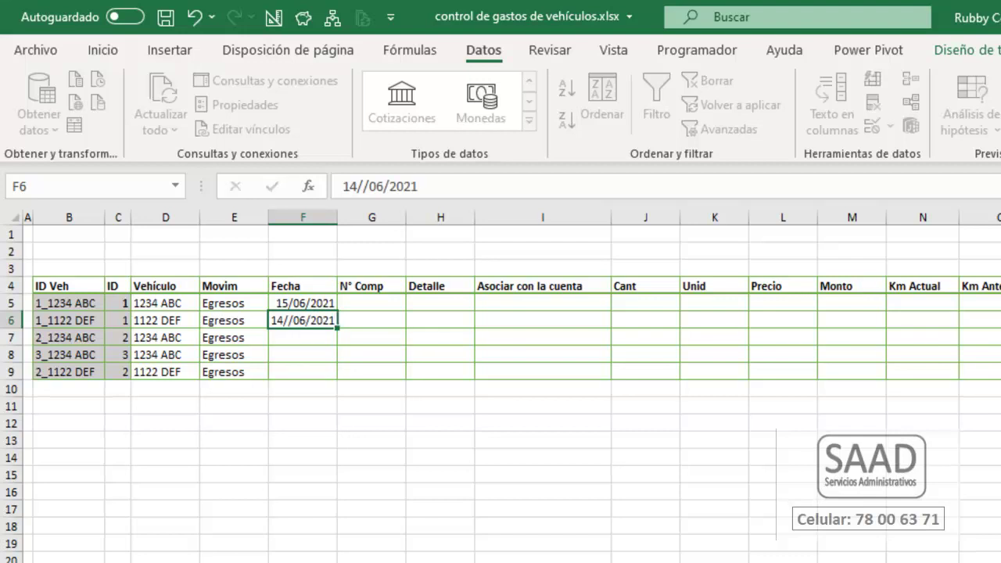
type("21")
key("Return")
left_click(302, 320)
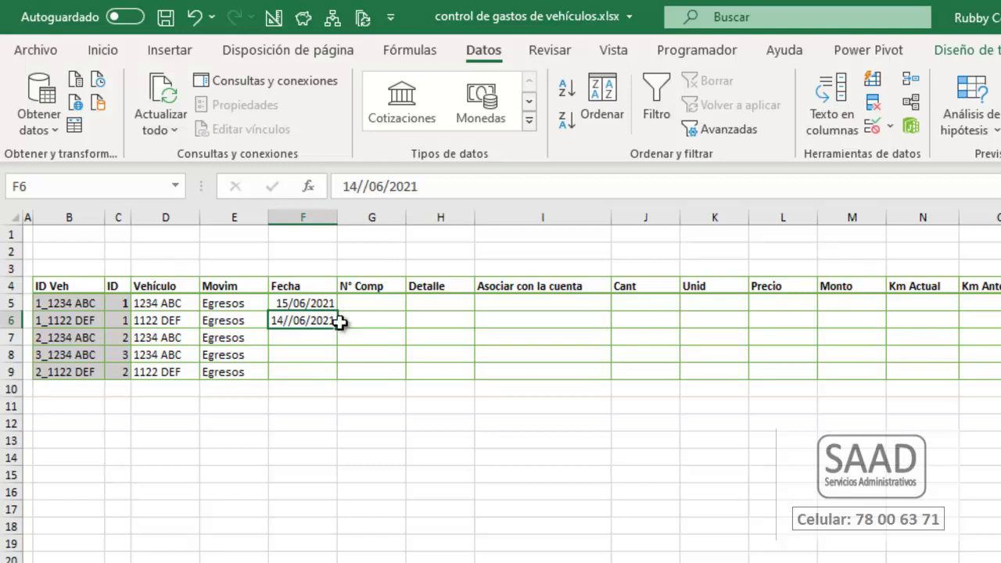
- Clear the test dates from Fecha cells F5 and F6
left_click_drag(337, 328, 332, 305)
key("Delete")
left_click(707, 436)
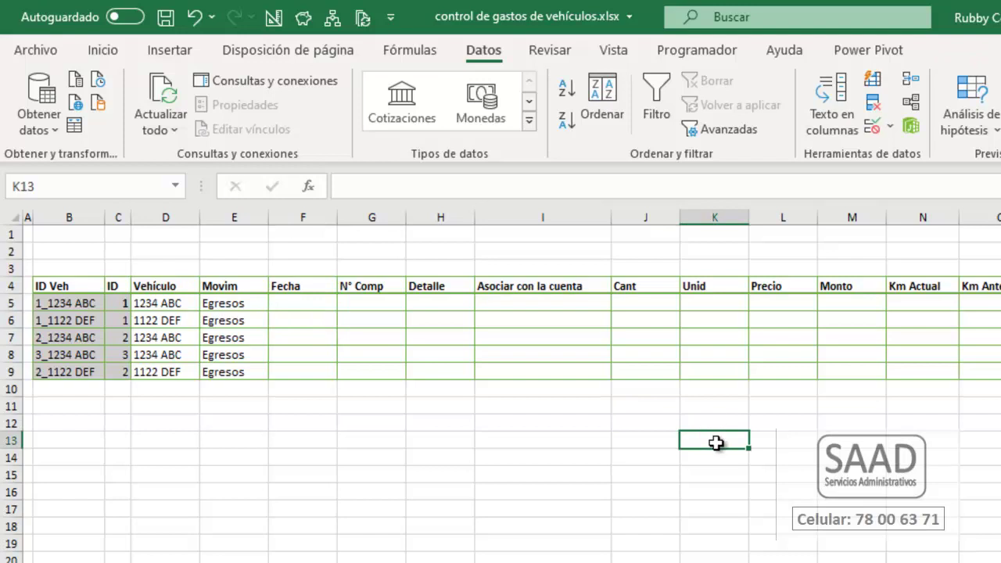
- Create a data validation rule on Fecha cells F5:F9 allowing dates between two limits, with start date 01/06/2021
left_click_drag(299, 306, 303, 372)
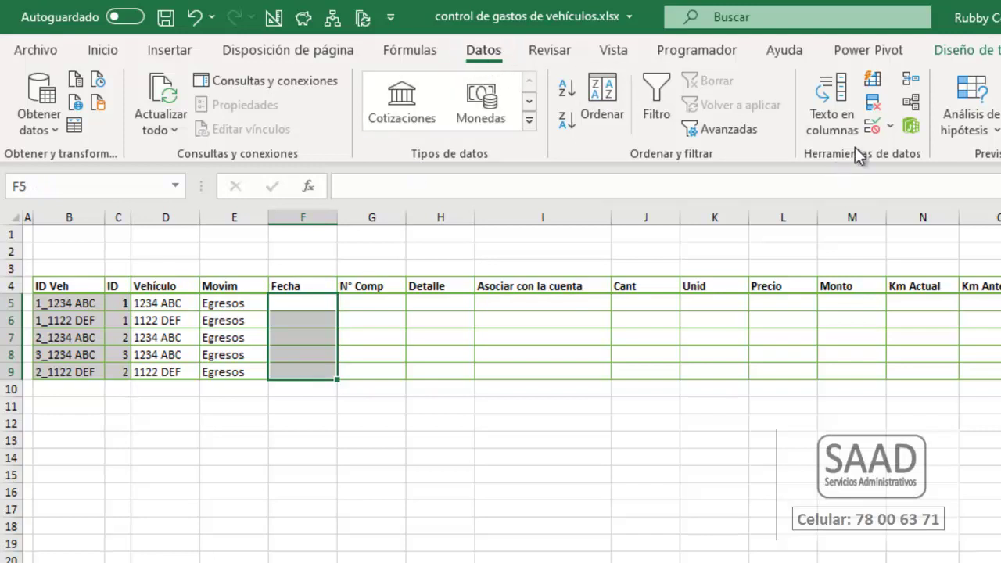
left_click(869, 129)
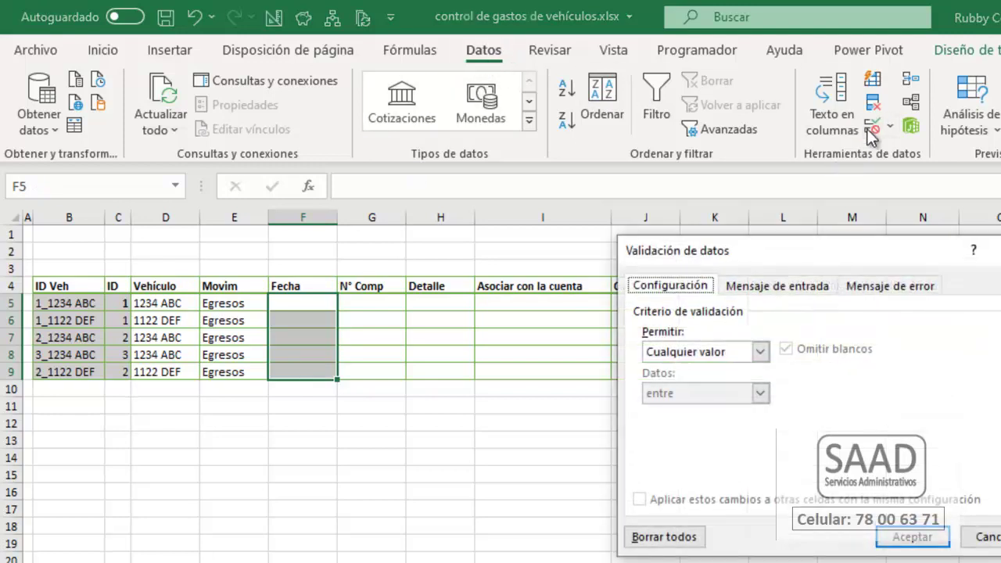
left_click_drag(717, 251, 453, 235)
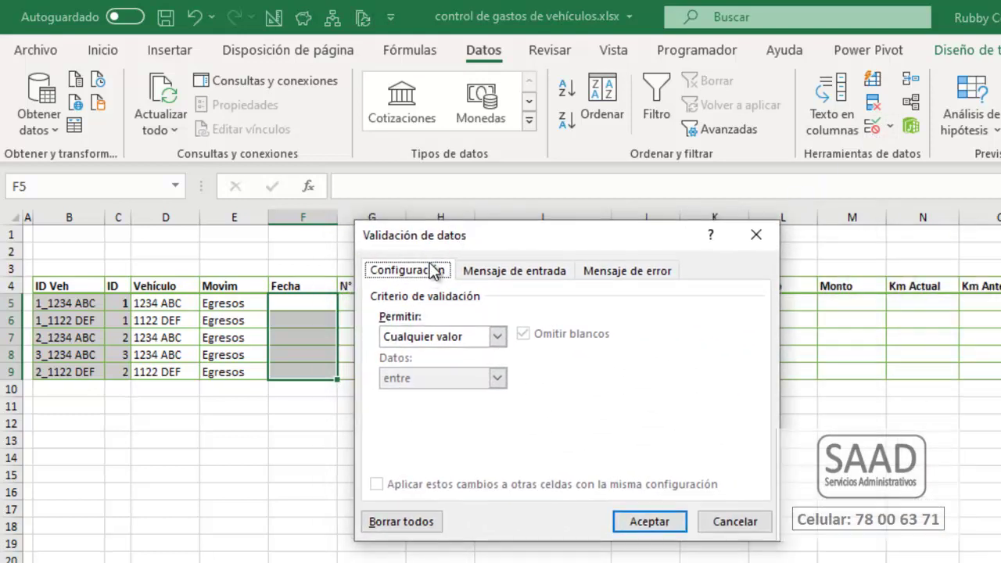
left_click(498, 338)
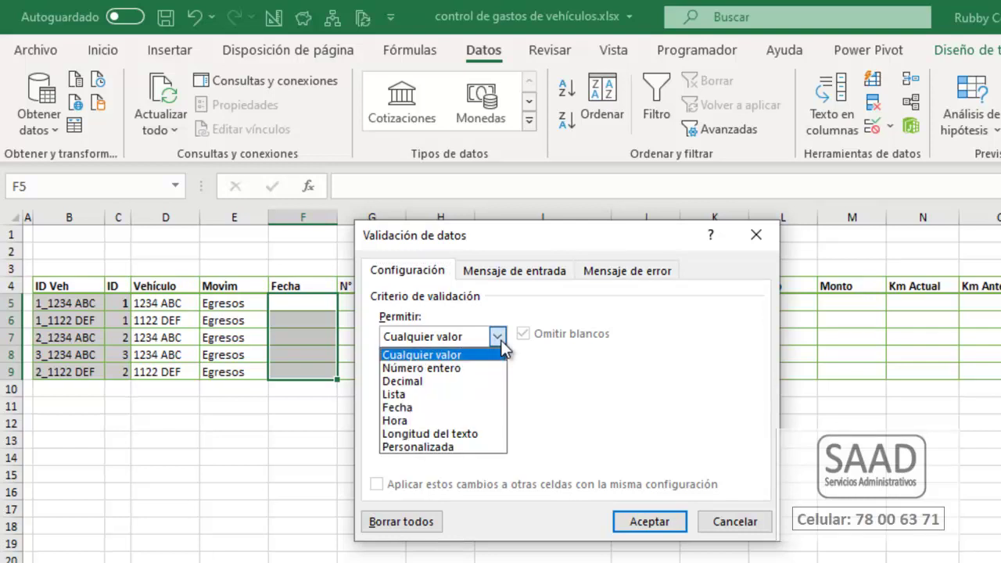
left_click(417, 410)
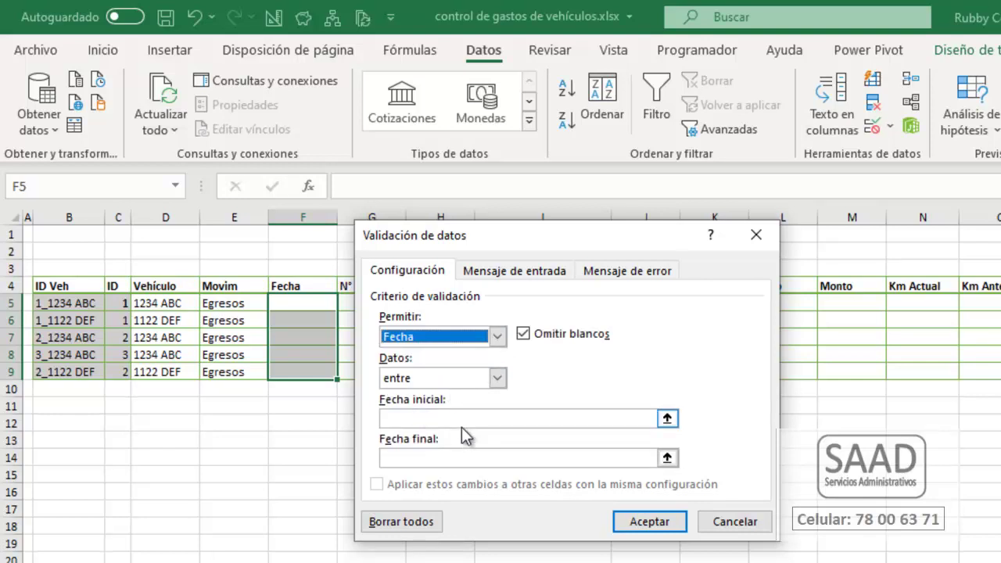
left_click(465, 418)
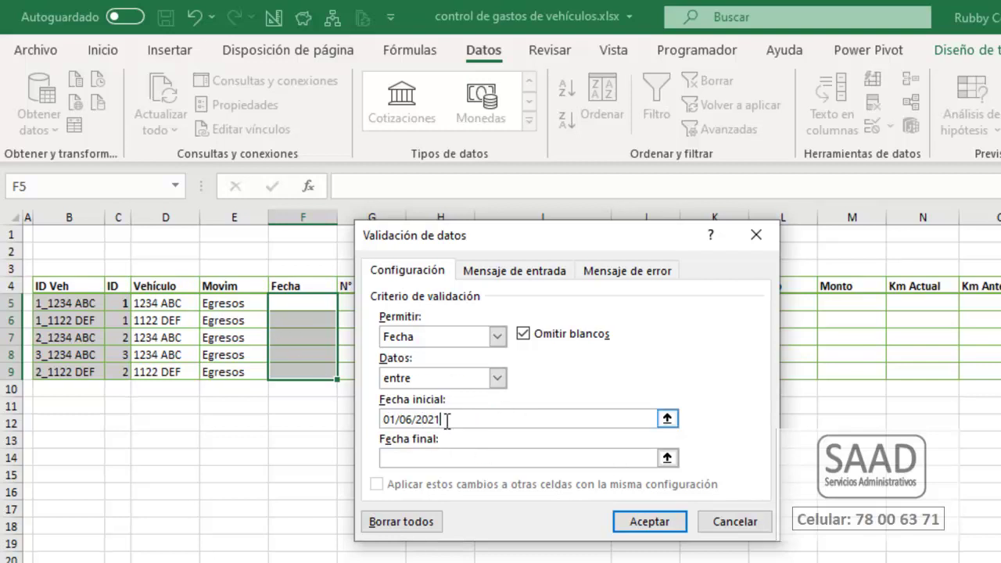
- Enter 14/06/2021 as the validation rule's end date and clear it again
left_click(455, 458)
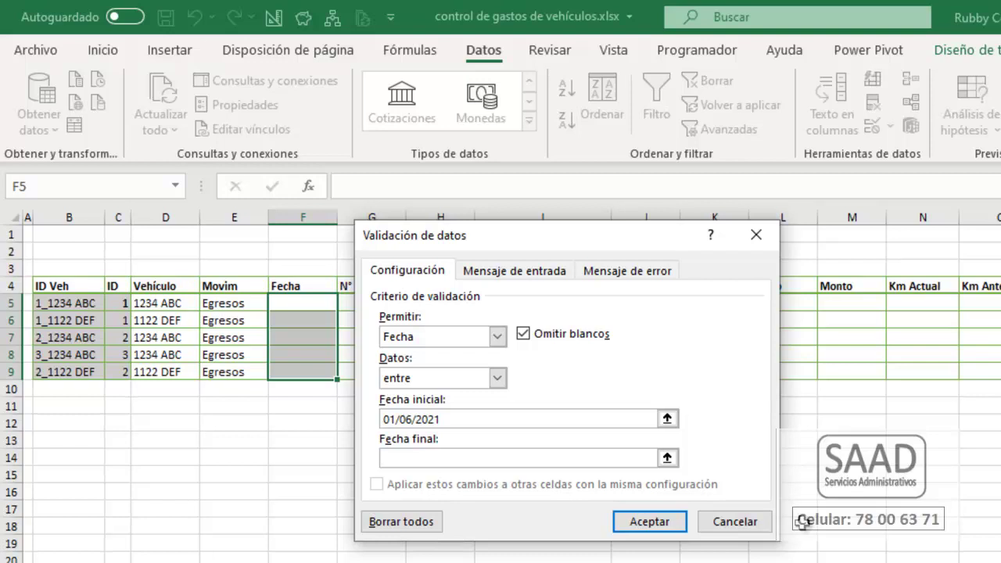
type("14/06/2021")
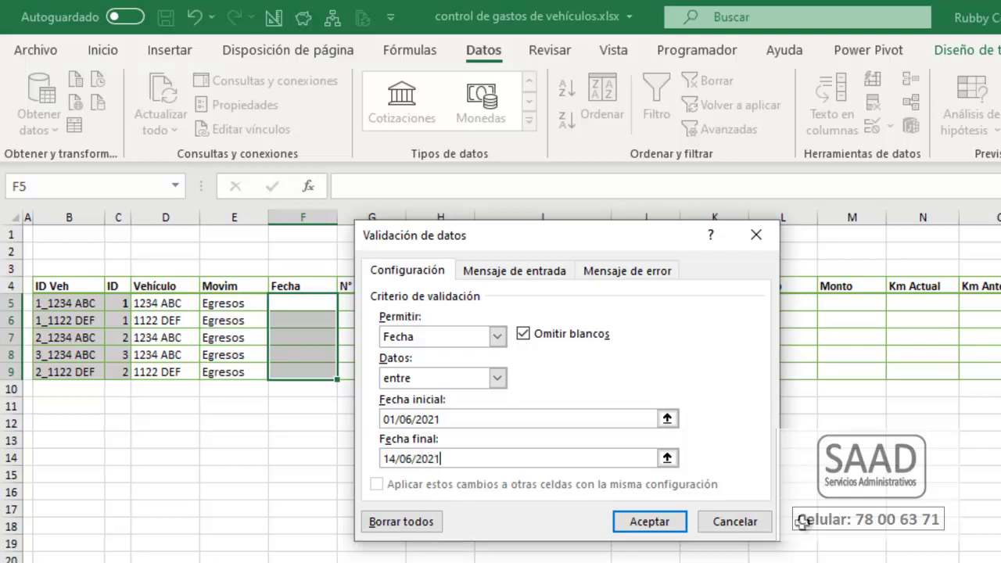
left_click_drag(479, 459, 381, 459)
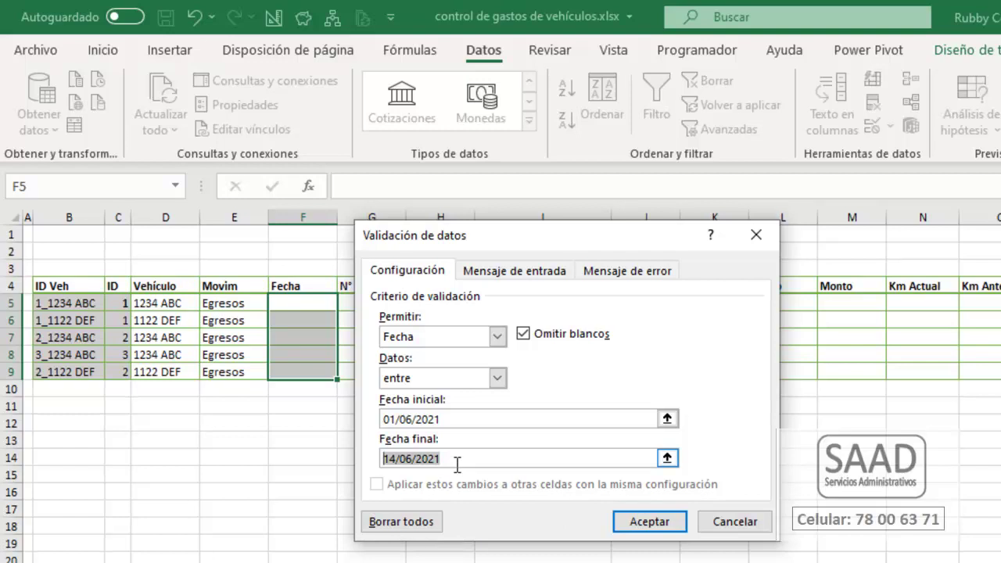
left_click_drag(457, 458, 377, 460)
key("BackSpace")
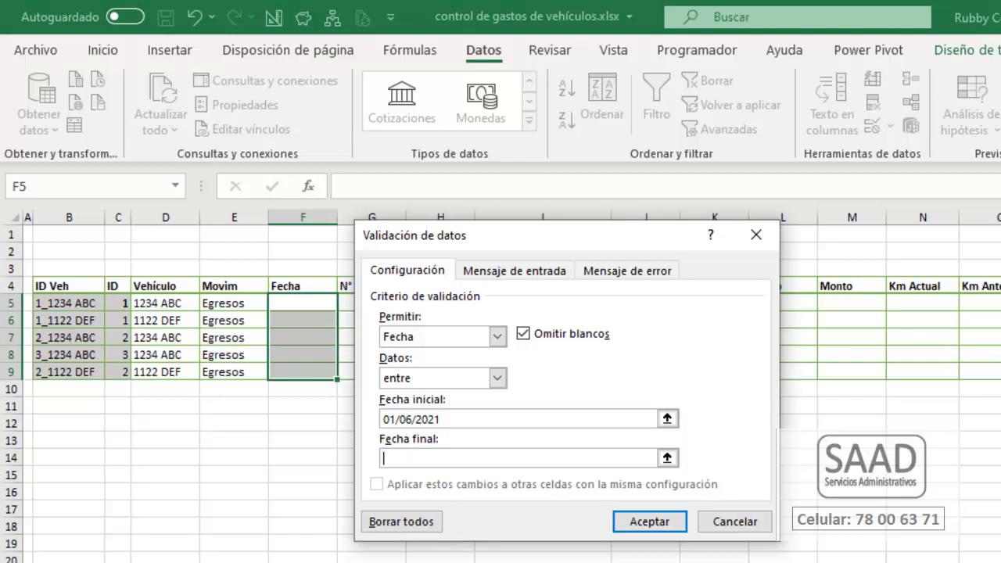
- Set the validation rule's end date to the current-date formula =hoy()
type("=hoy()")
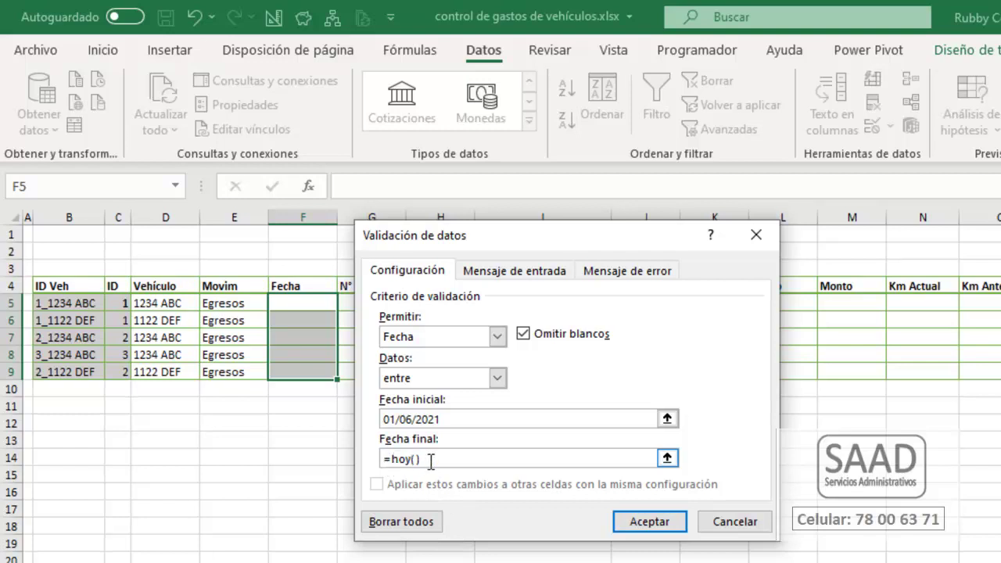
key("shift+Home")
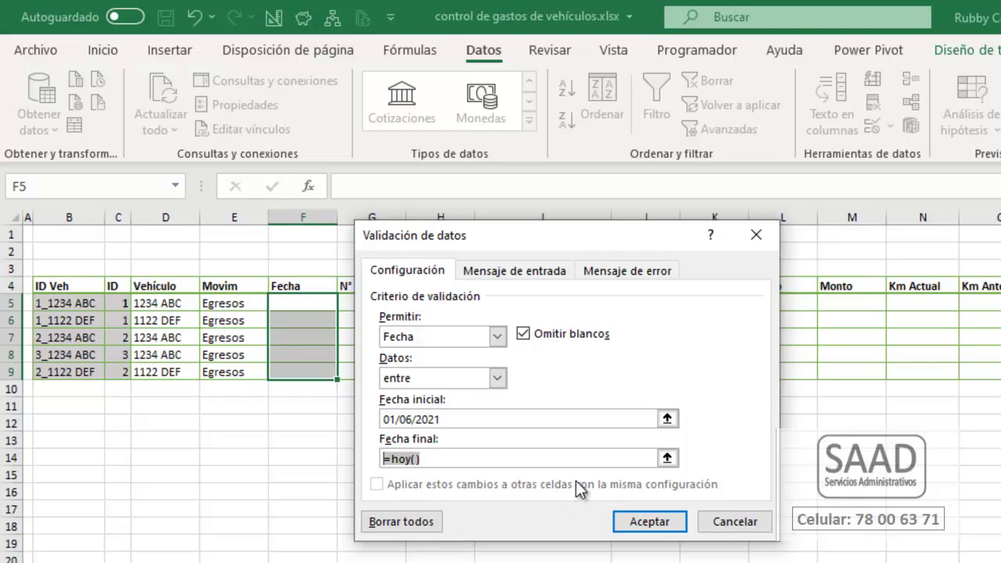
left_click(451, 458)
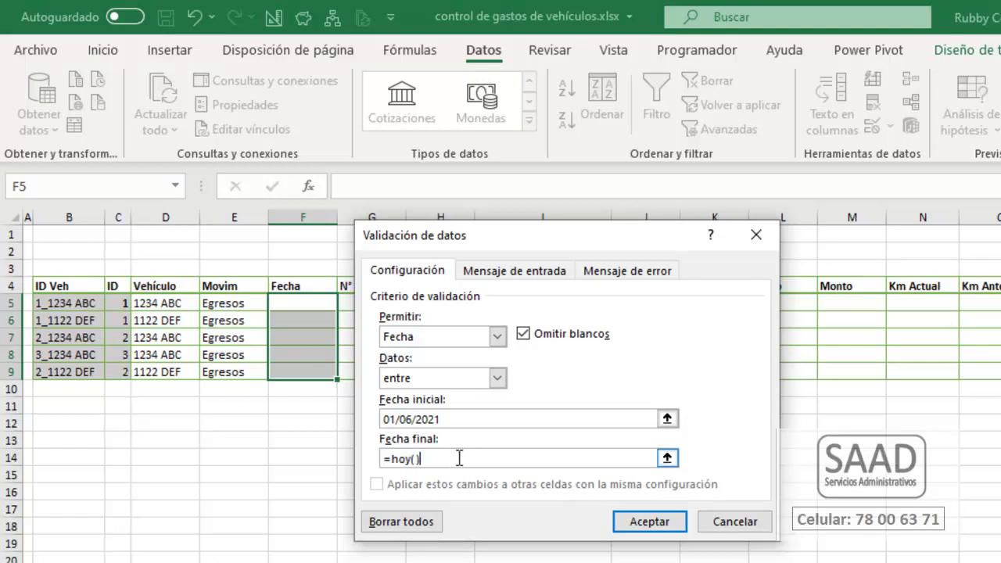
left_click(445, 421)
- Set the error alert title "Fecha fuera de rango" and message "Ingrese una fecha entre el 01/06/2021 y la fecha actual.", and apply the validation
left_click(607, 273)
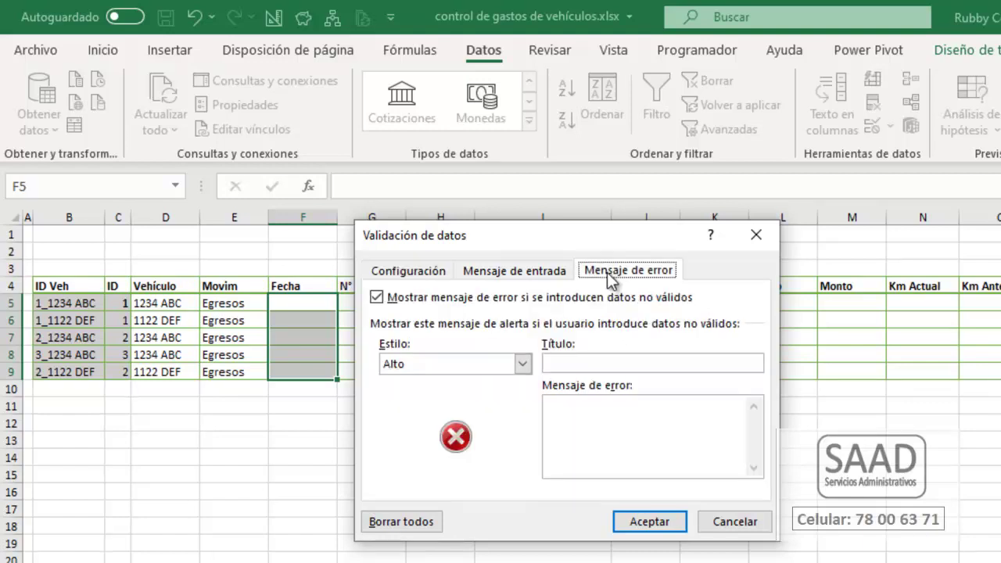
type("Fecha fuera")
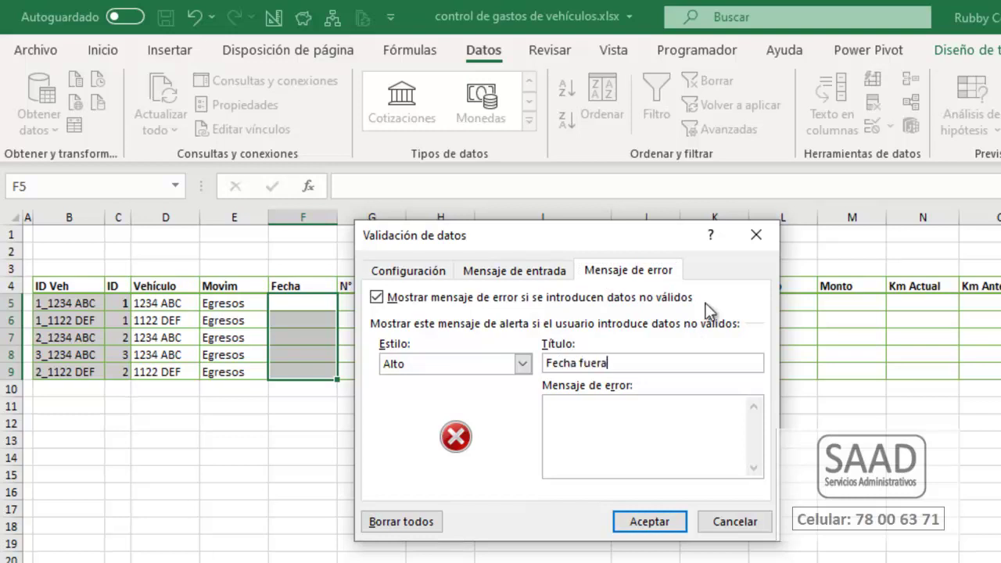
type(" de rango")
type("Ingrese u")
type("na fecha entr")
type("e el 01/0")
type("6/2021")
type(" y la fecha")
type(" actual.")
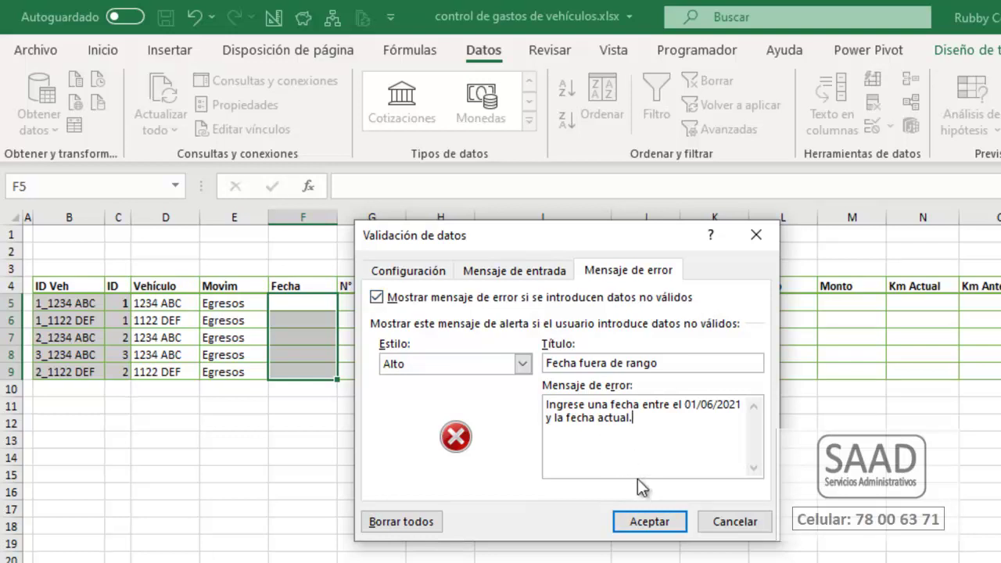
left_click(649, 521)
- Test the date validation in F5 with the entries 14//06/2021 and 15/06/2021, cancelling each one
left_click(312, 308)
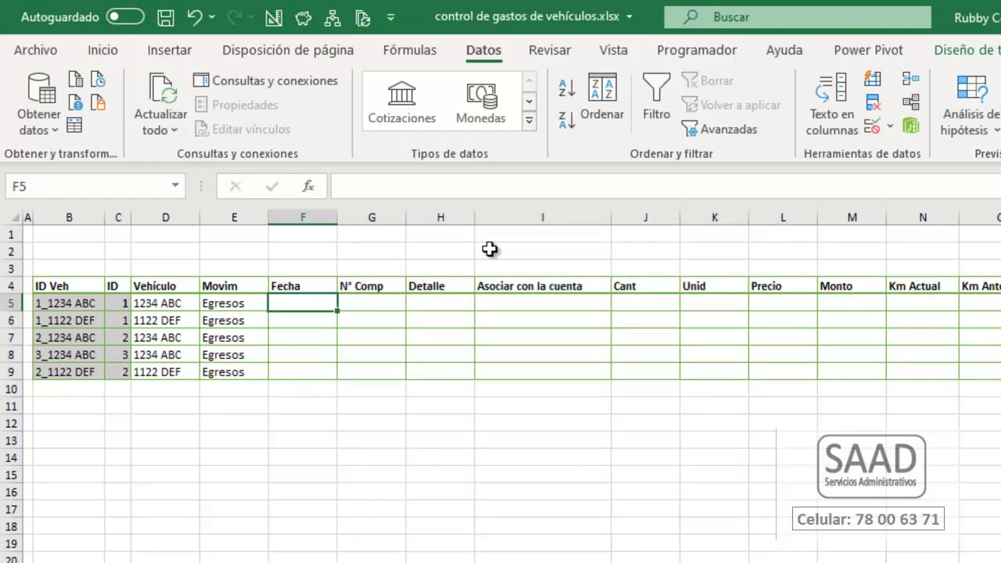
type("14//06/2021")
key("Return")
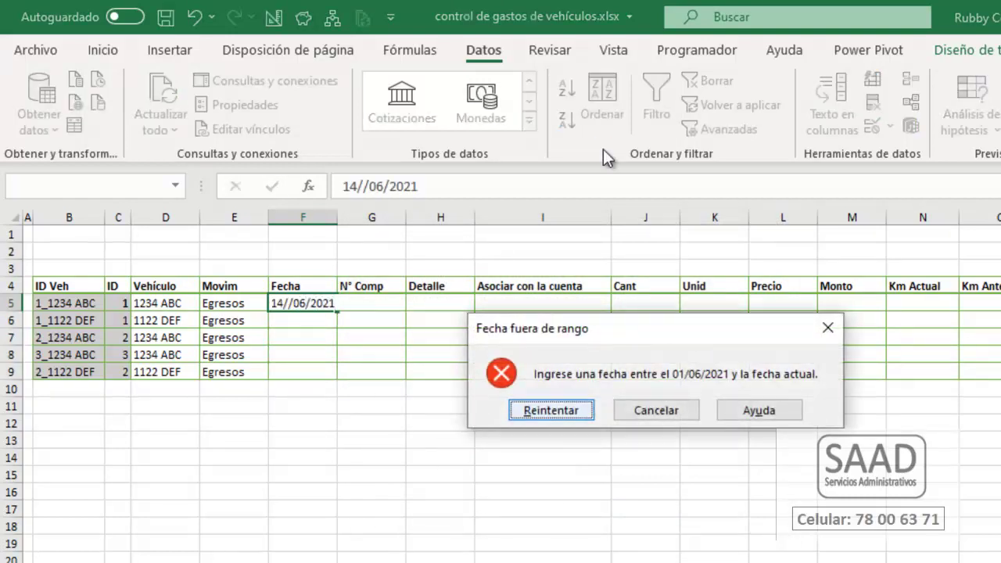
key("Escape")
type("15/")
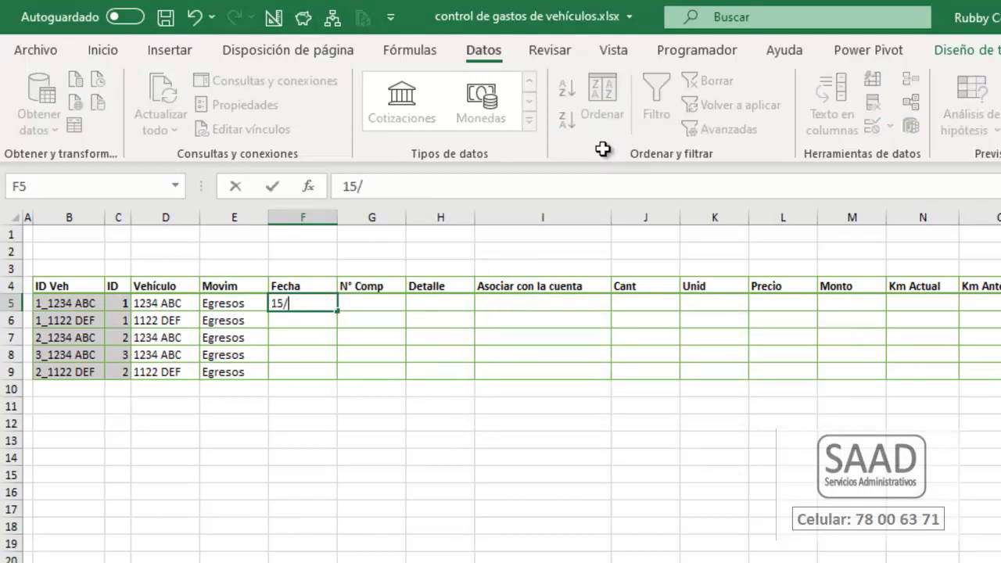
type("06/2021")
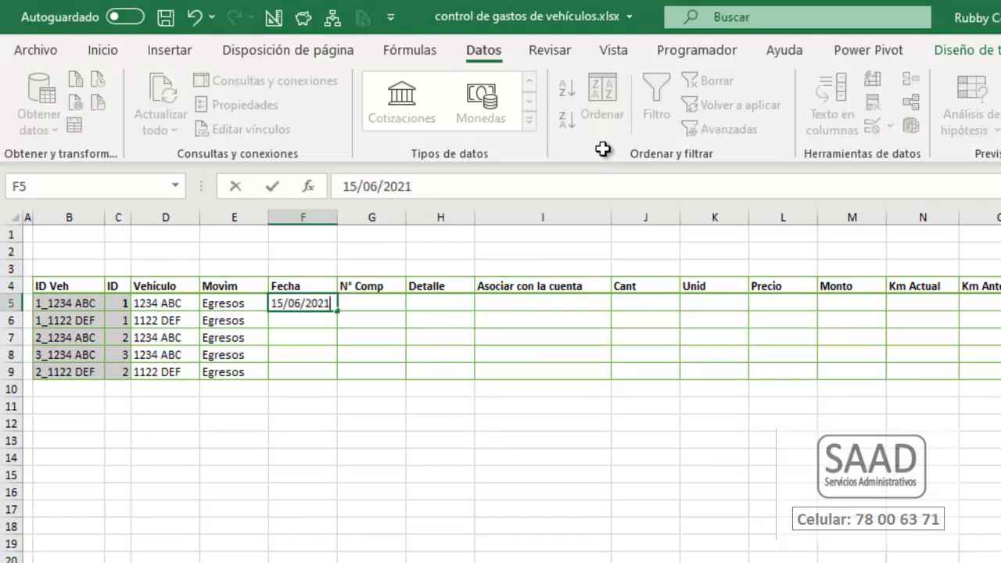
key("Return")
key("Escape")
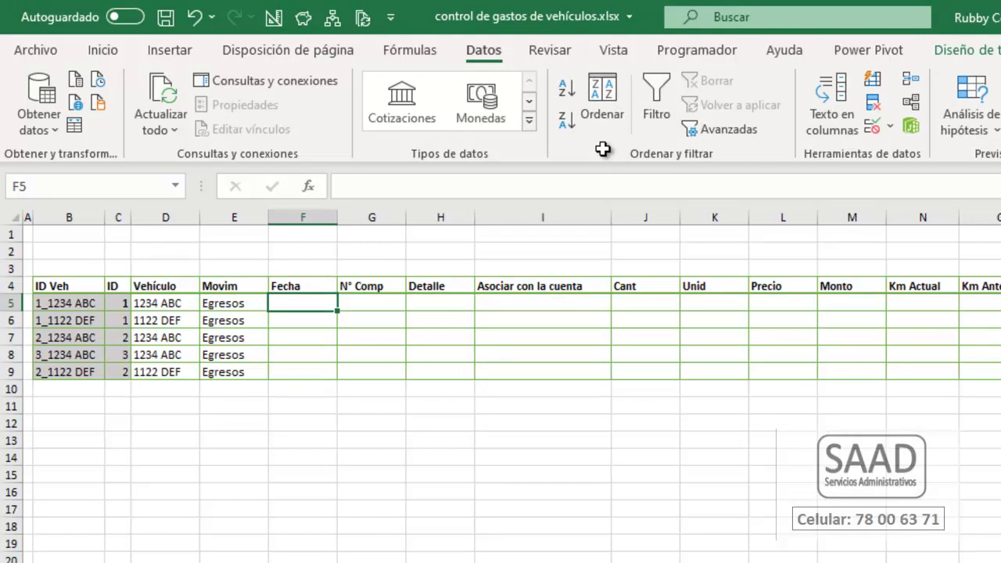
- Enter the date 2/6/2021 in Fecha cell F5 and repeat it in F6
type("2")
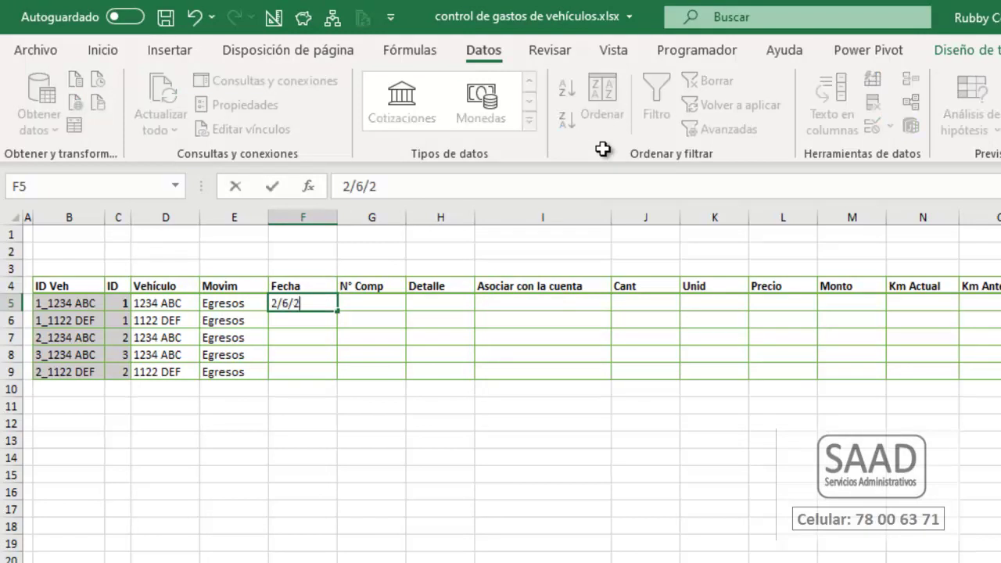
type("/06/2021")
key("Return")
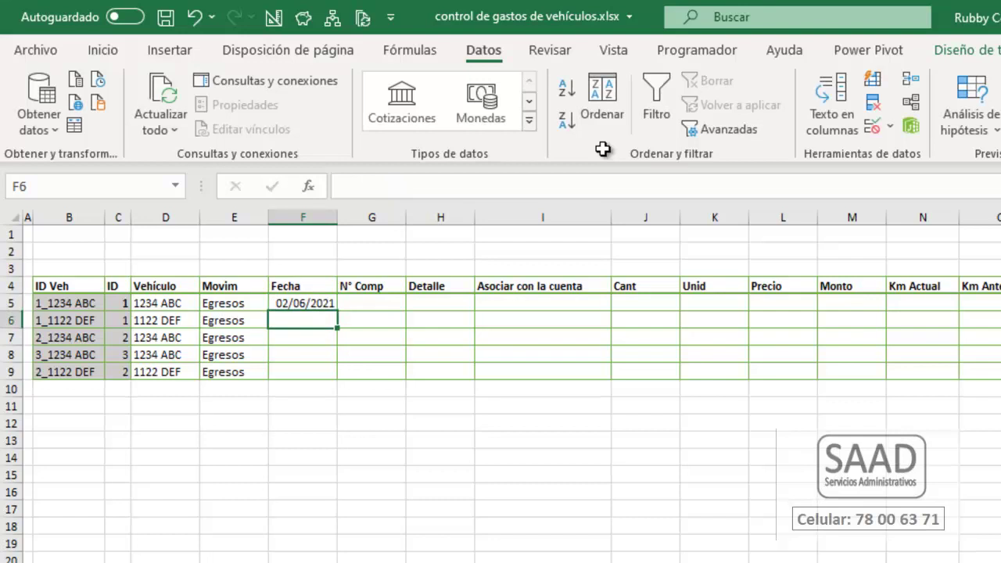
key("ctrl+apostrophe")
key("Return")
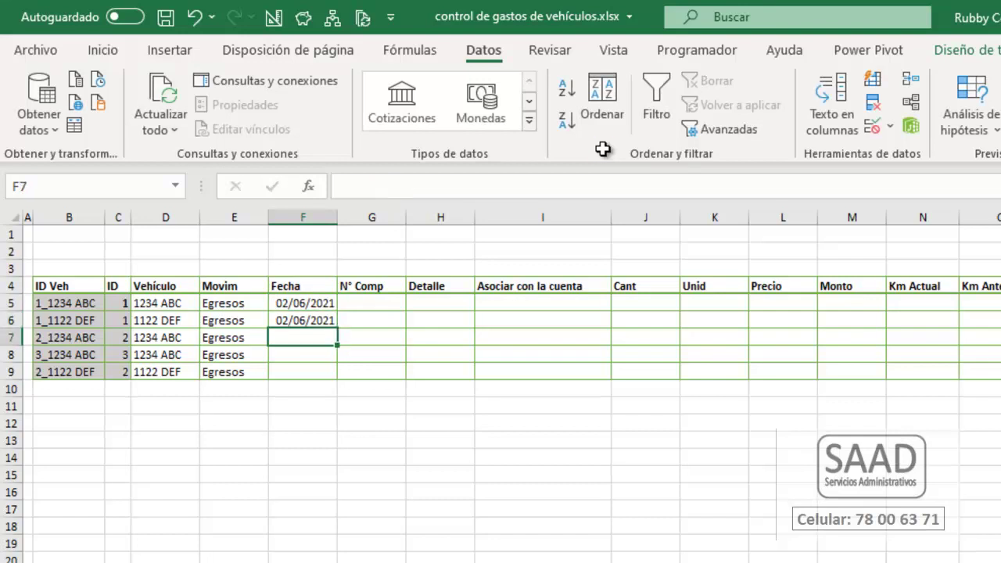
- Enter 3/6/2021 in F7 and 4/6/2021 in F8, and fill the F8 date down into F9
type("3/06/202")
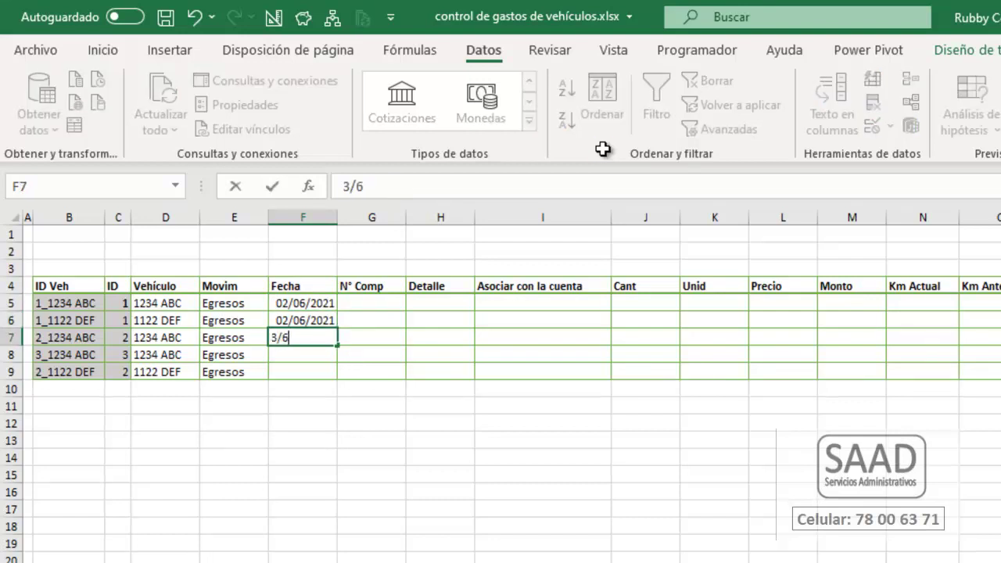
type("1")
key("Return")
type("4/06/2021")
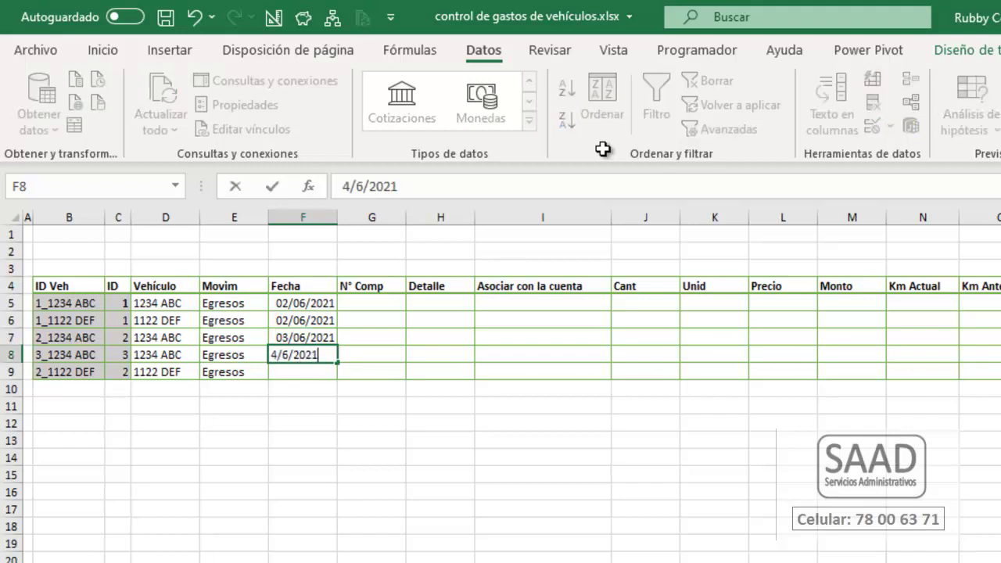
key("Return")
key("ctrl+d")
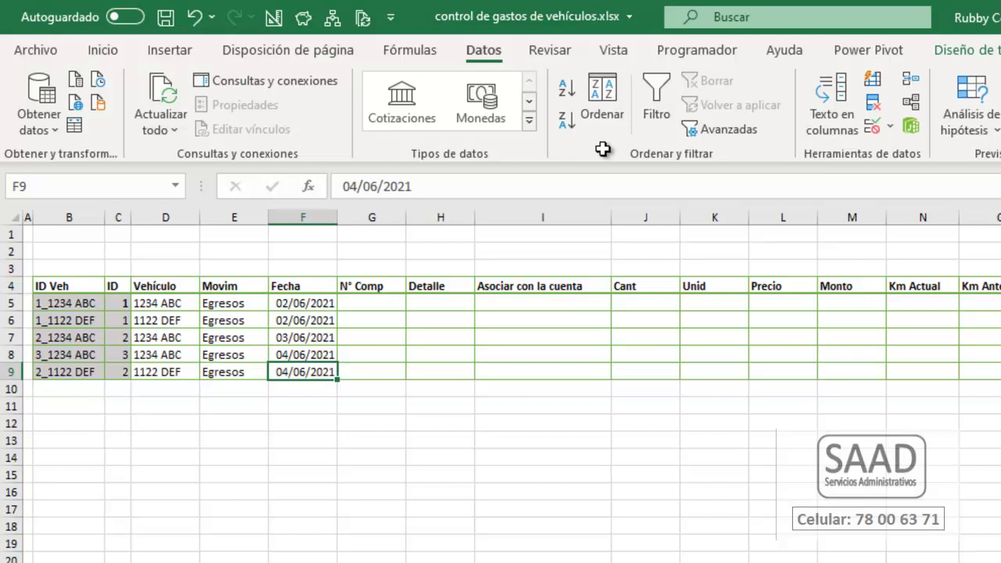
- Fill N° Comp cells G5 to G9 with 123456, 1254, 1258, 3659 and 12585
left_click_drag(362, 301, 376, 371)
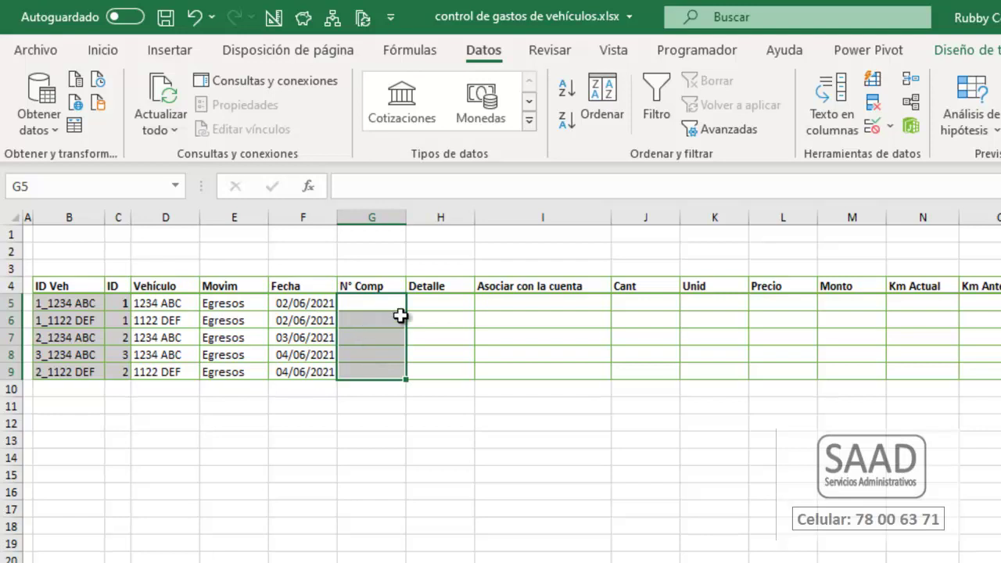
left_click(371, 299)
type("123456")
key("Return")
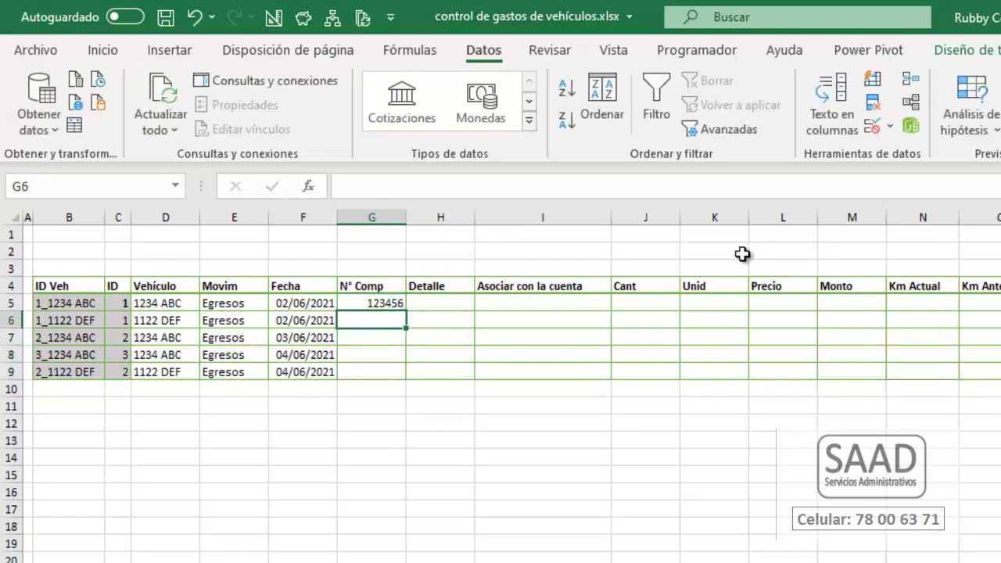
type("1254")
key("Return")
type("1258")
key("Return")
type("3659")
key("Return")
type("12585")
key("Return")
- Go to the first Detalle cell, H5, and widen column H to about three times its width
key("Up")
key("Up")
key("Up")
key("Up")
key("Up")
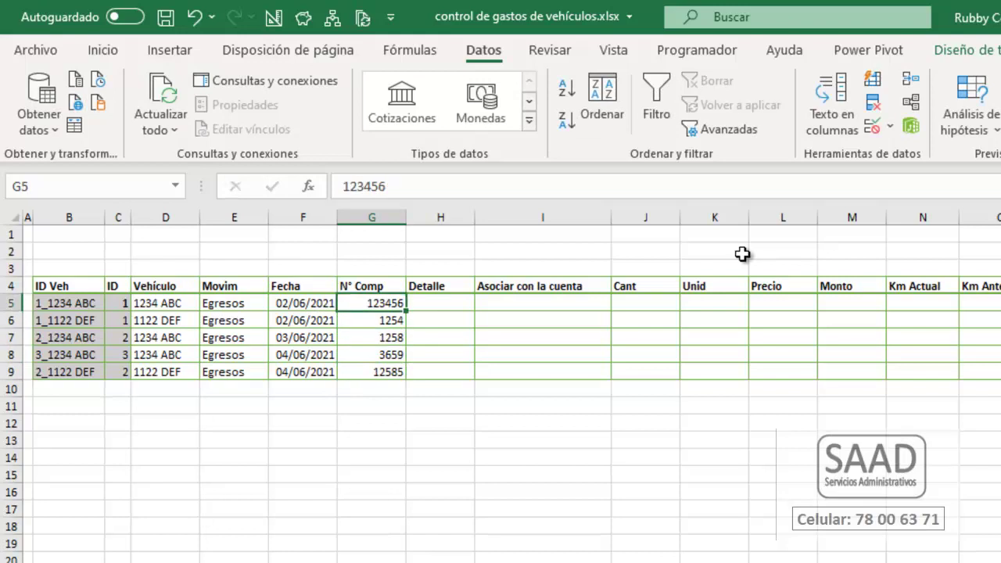
key("Right")
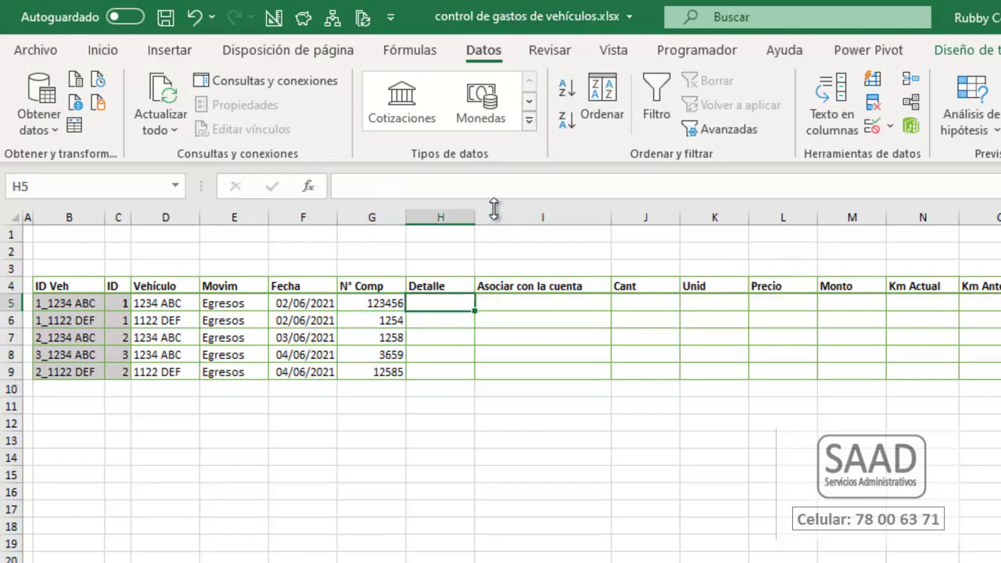
left_click_drag(479, 213, 616, 198)
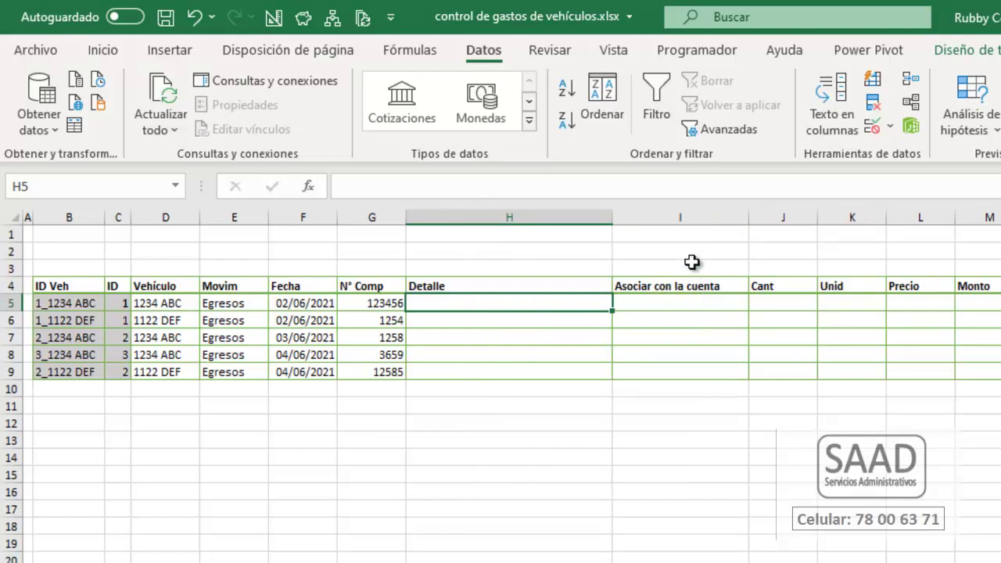
- Enter "Compra de combustible" in Detalle cell H5 and fill it down through H9
type("Compra")
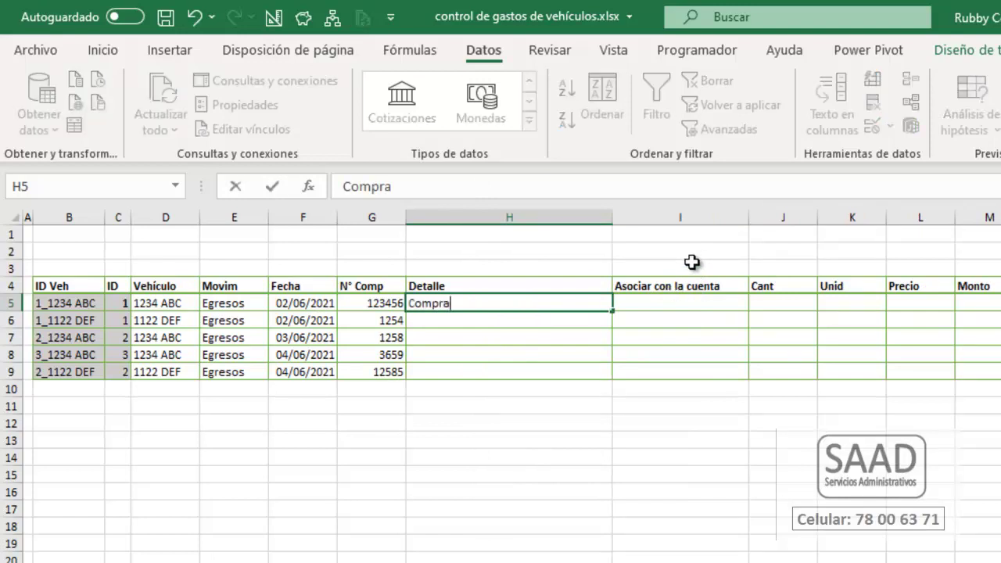
type(" de combust")
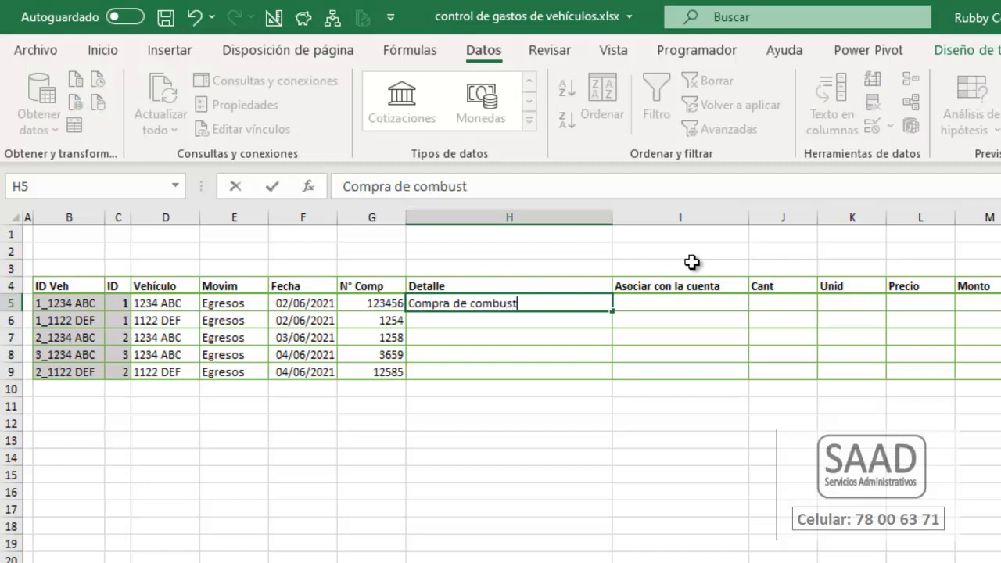
type("ible")
key("Return")
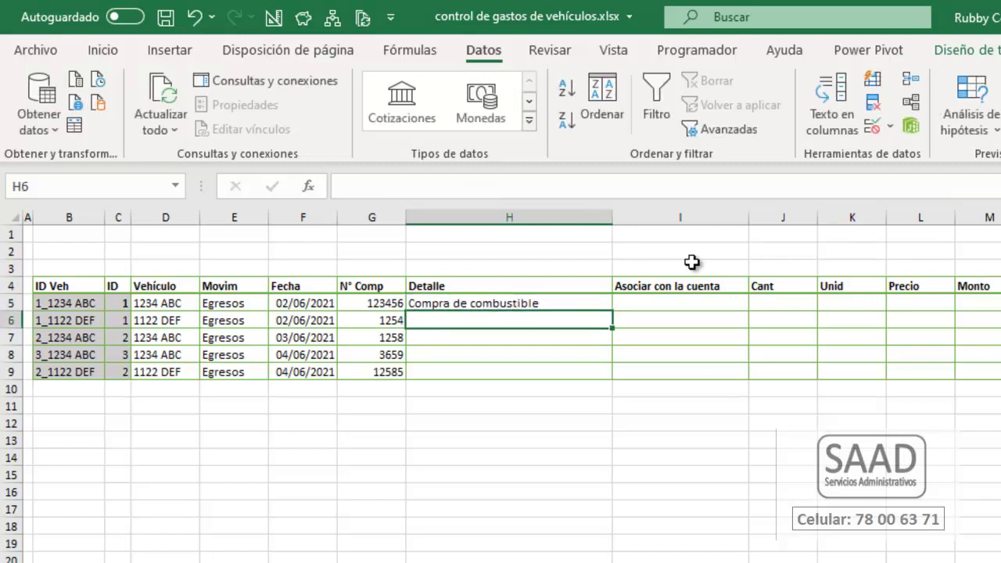
key("Up")
key("shift+Down")
key("shift+Down")
key("shift+Down")
key("shift+Down")
key("ctrl+e")
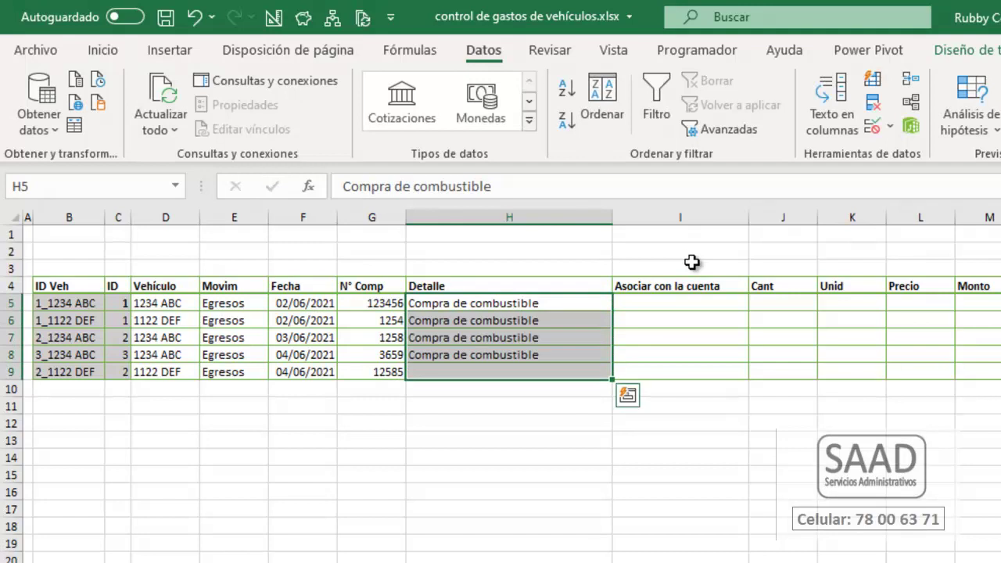
key("Up")
key("Down")
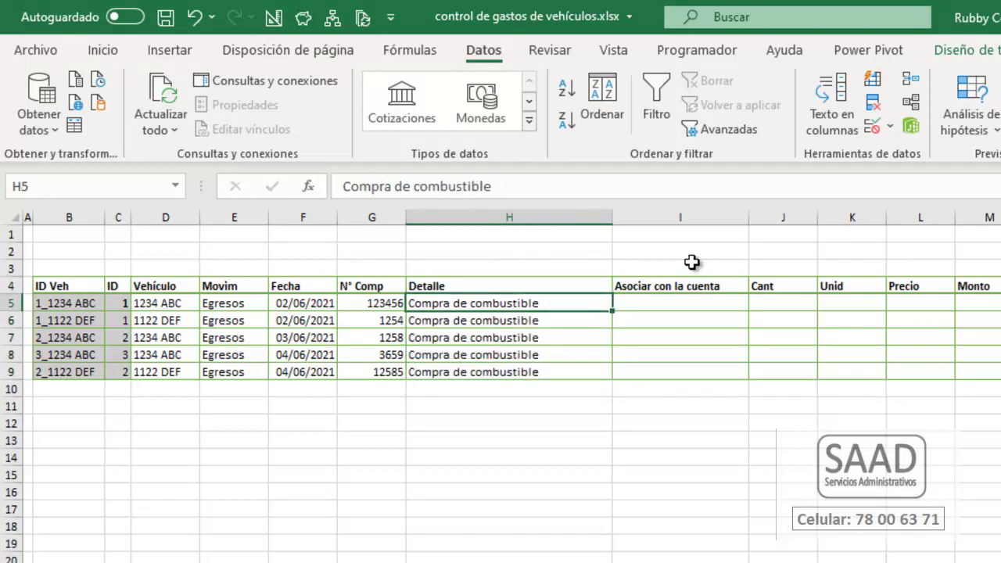
key("Right")
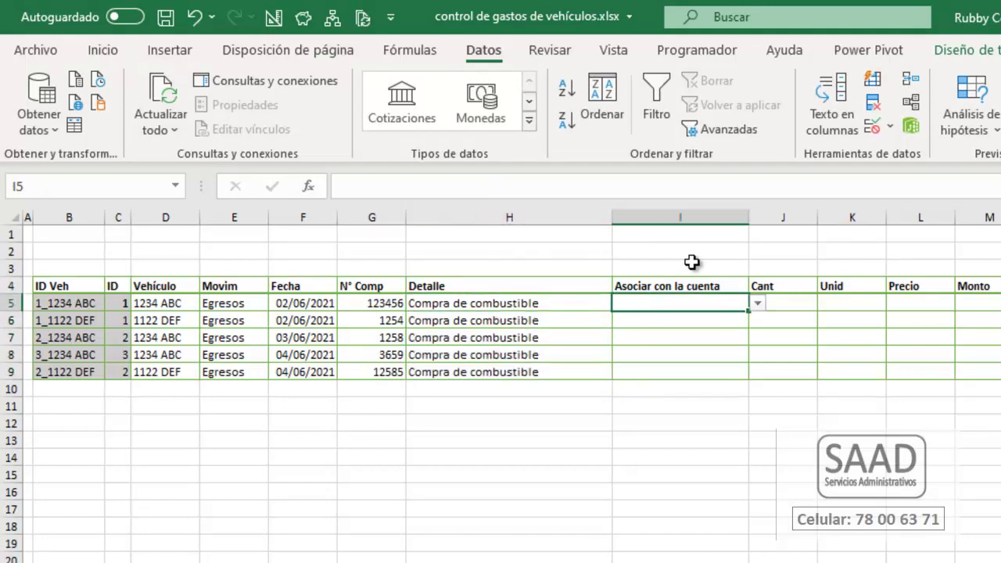
key("Left")
key("shift+Down")
key("shift+Down")
key("shift+Down")
key("shift+Down")
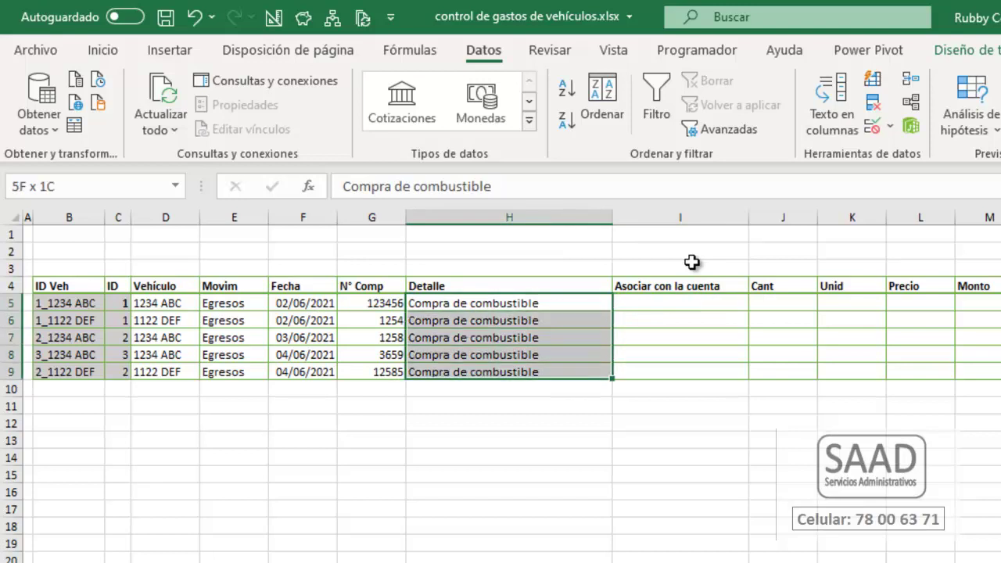
- Choose Combustible from the account list in Asociar con la cuenta cell I5
key("Right")
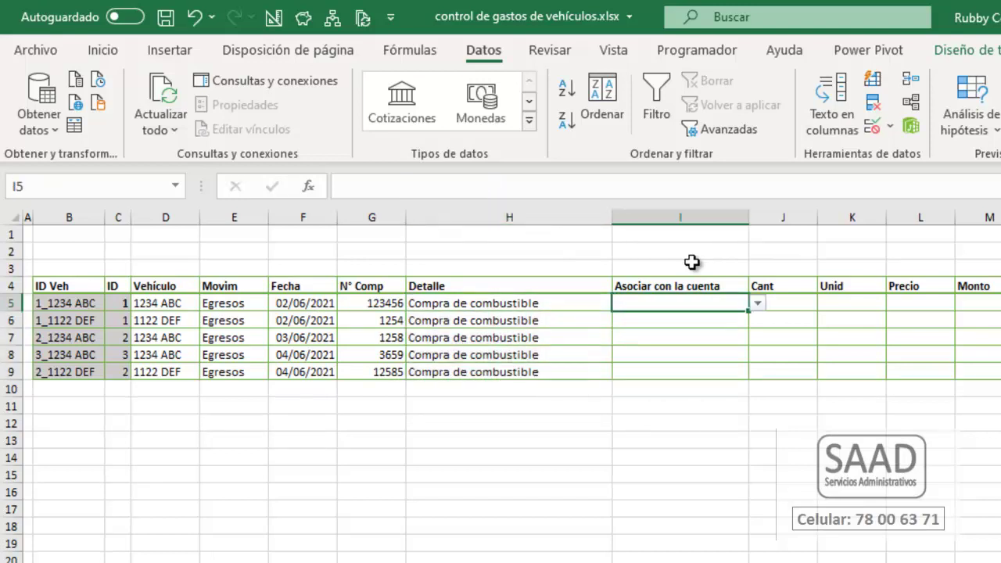
key("alt+Down")
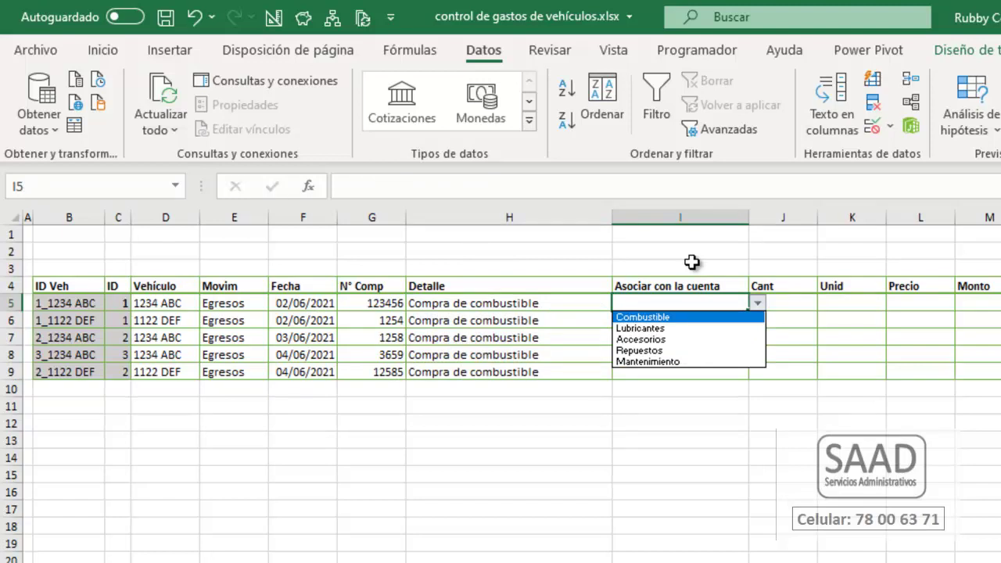
key("Down")
key("Down")
key("Down")
key("Down")
key("Up")
key("Down")
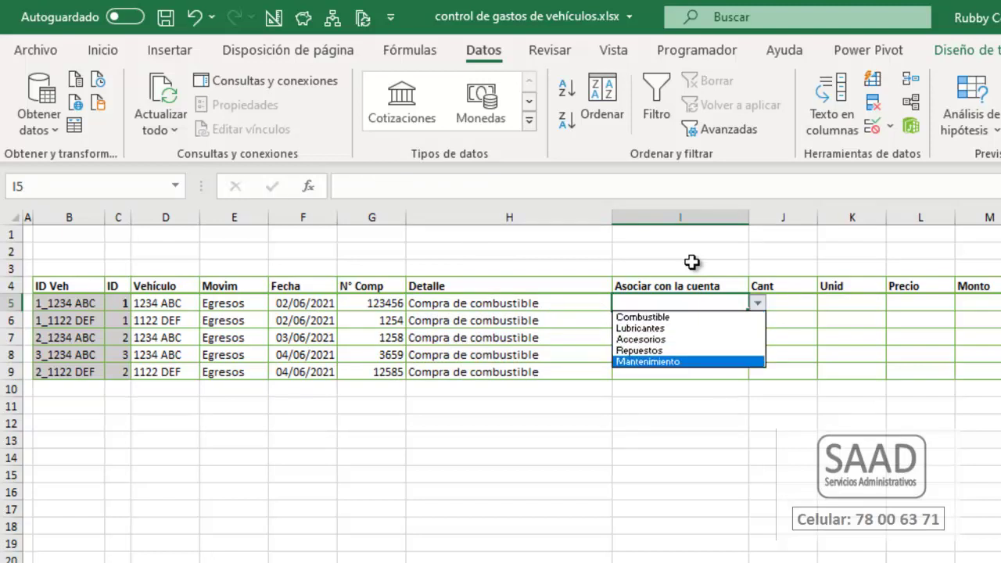
key("Up")
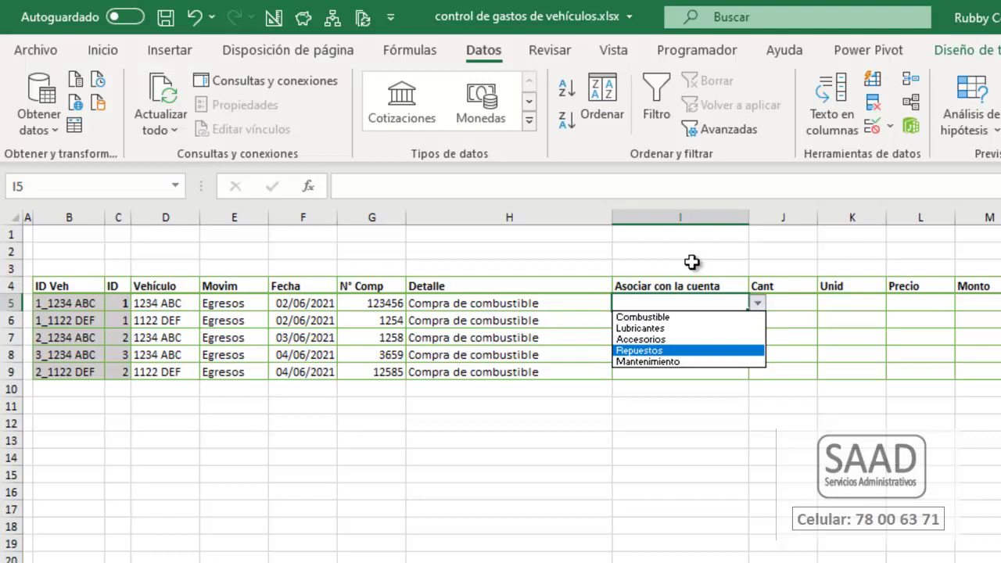
key("Up")
key("Up")
key("Up")
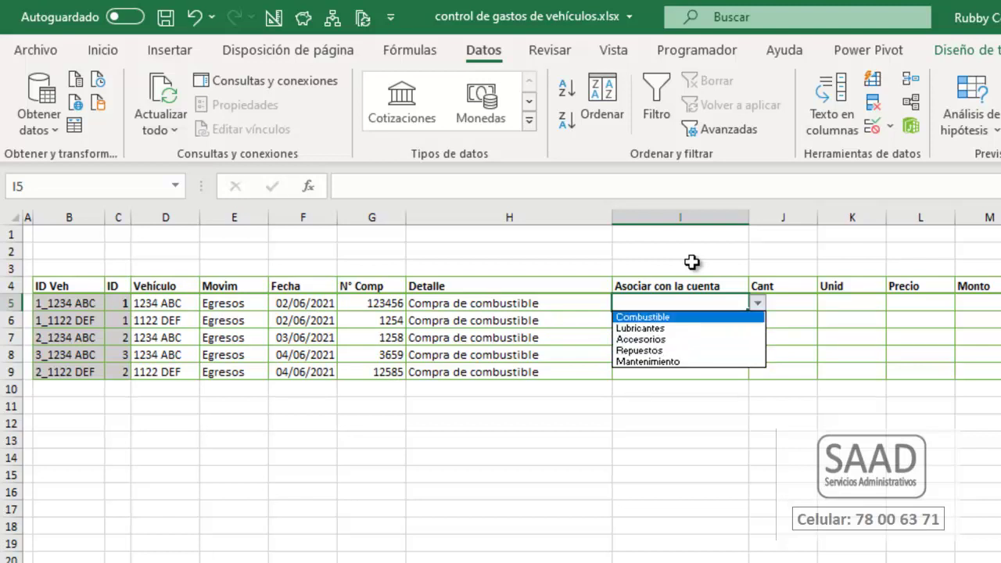
key("Return")
- Fill the account from I5 down through I9 and go to the first Cant cell, J5
key("shift+Down")
key("shift+Down")
key("shift+Down")
key("shift+Down")
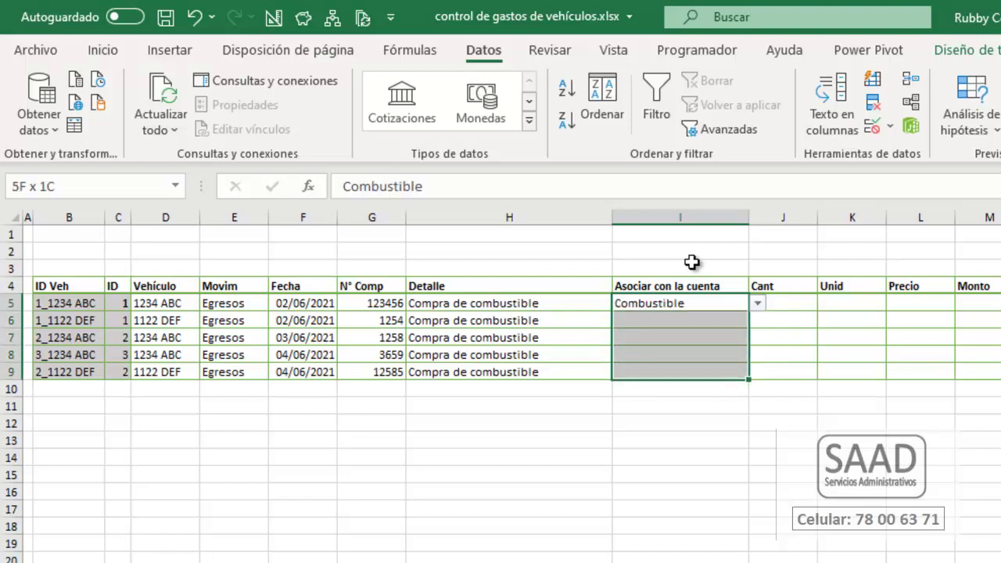
key("ctrl+d")
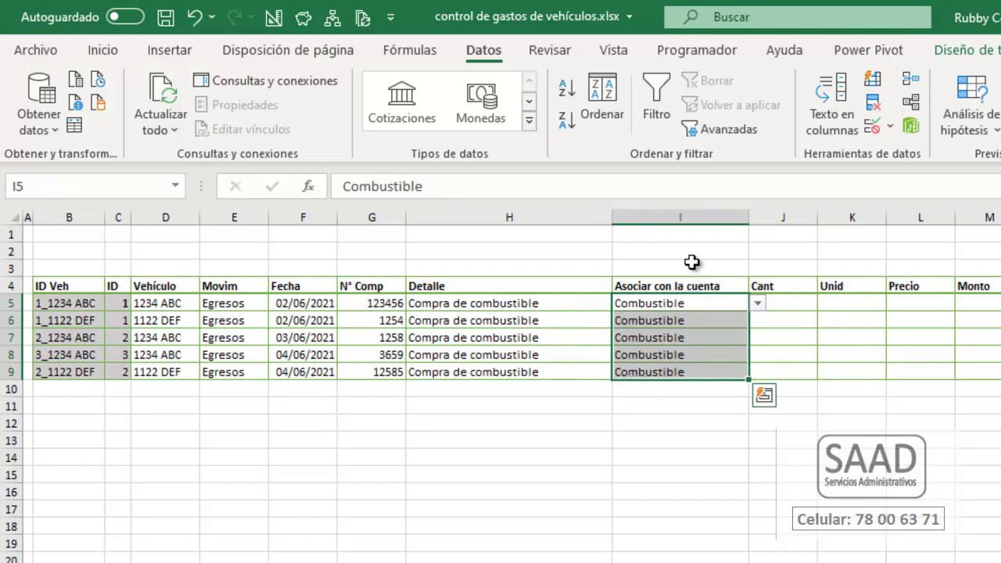
key("Up")
key("Right")
key("Down")
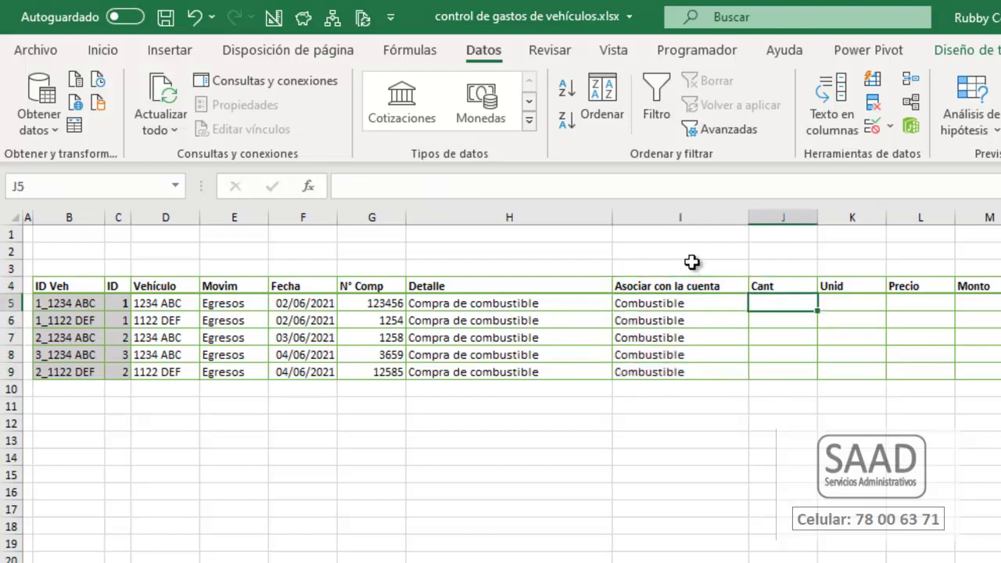
key("shift+Down")
key("shift+Down")
key("shift+Down")
key("shift+Down")
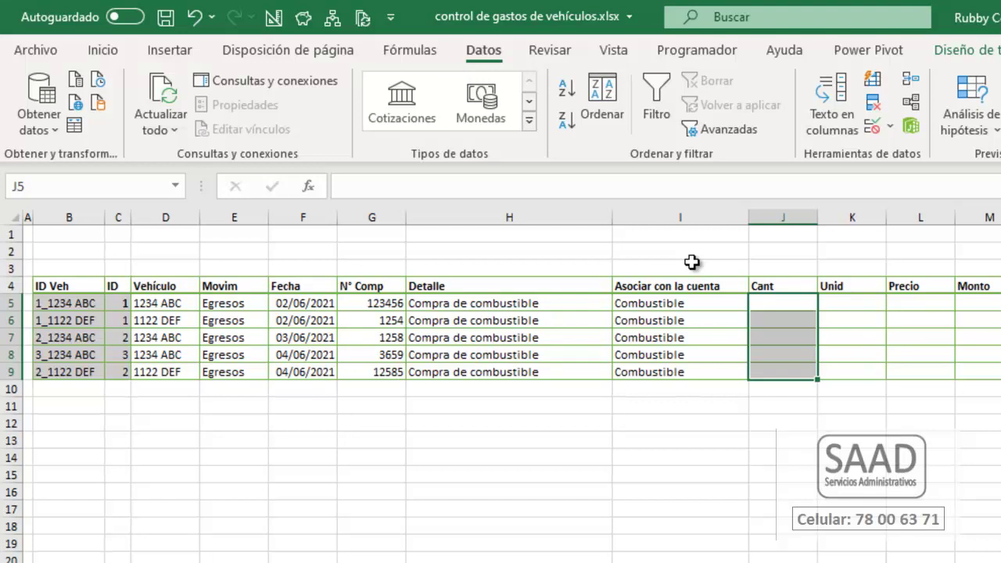
key("Up")
key("Down")
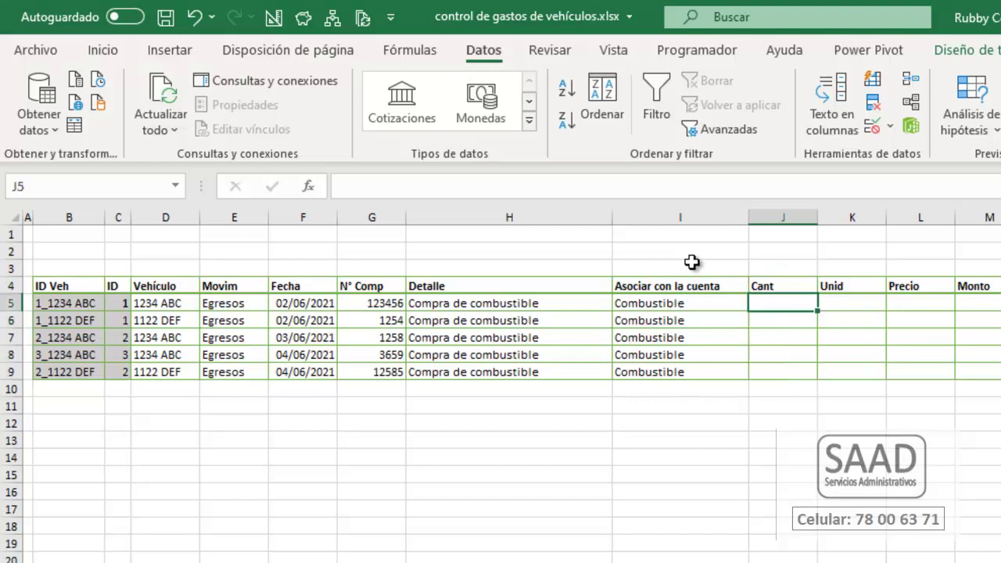
- Enter the test text dede in the first cell of the Cant column, J5
key("shift+Down")
key("shift+Down")
key("shift+Down")
key("shift+Down")
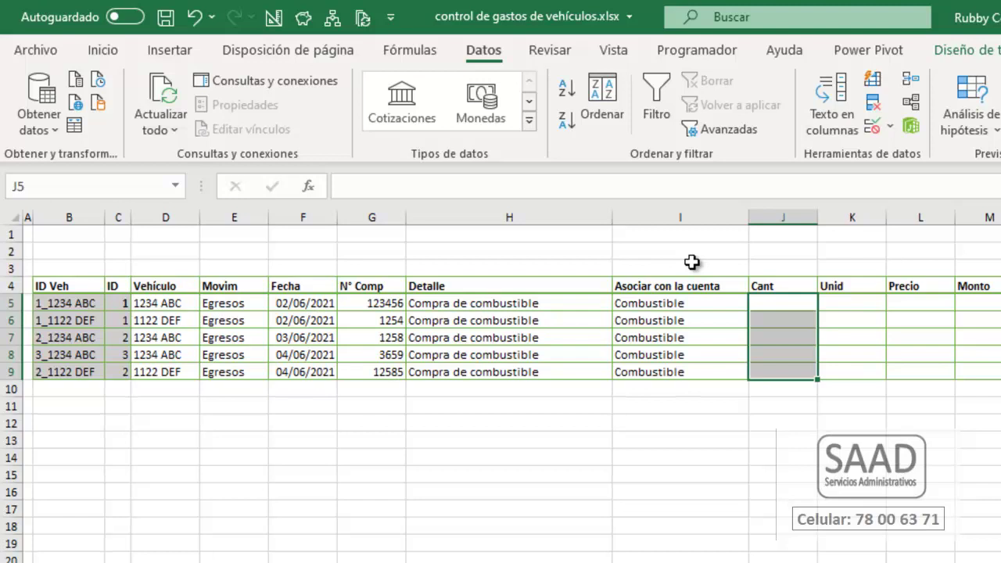
type("dede")
key("Return")
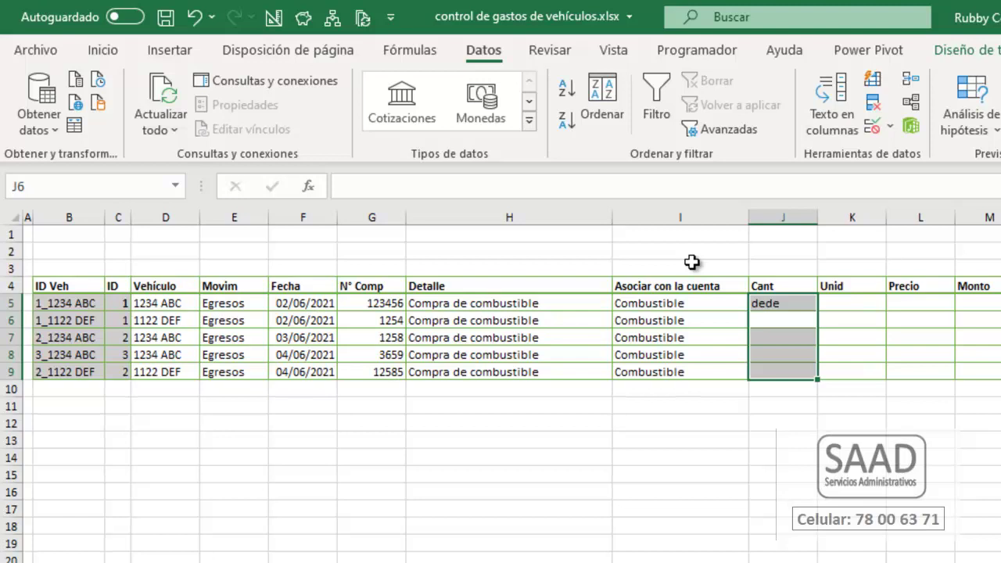
- Clear the test entry from the Cant column cells J5:J9, keeping the range selected
key("Up")
key("shift+Down")
key("shift+Down")
key("shift+Down")
key("shift+Down")
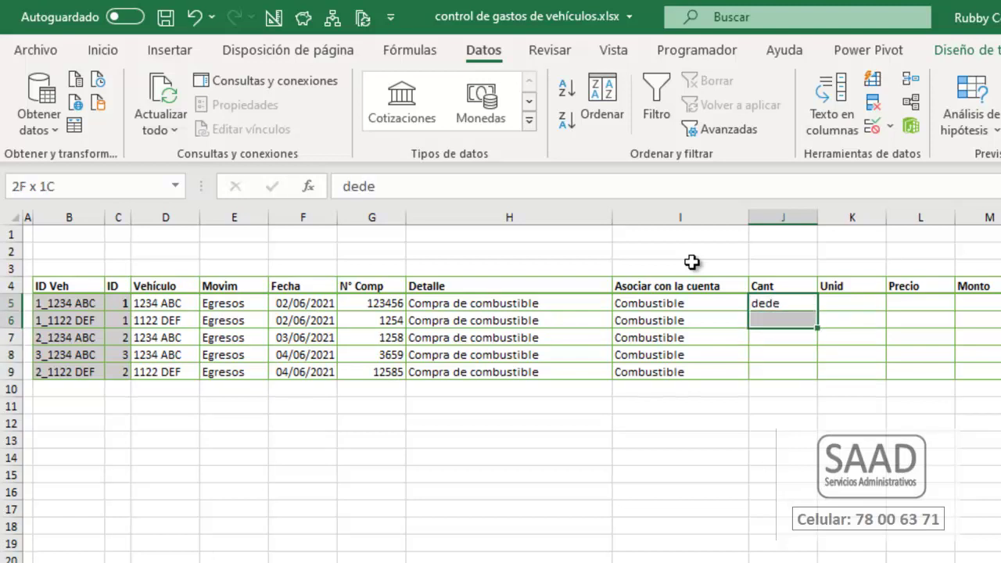
key("Delete")
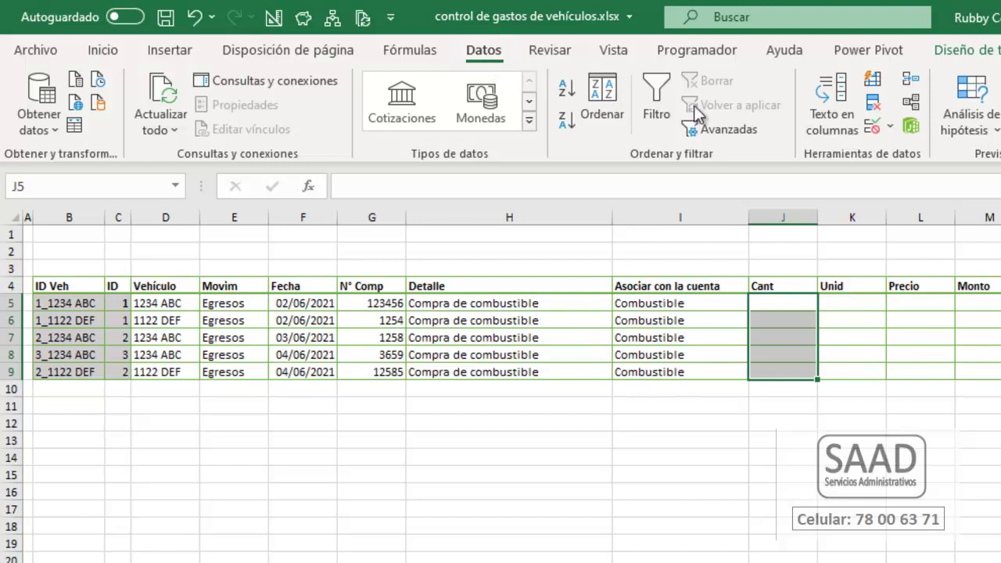
- Set data validation on the Cant cells J5:J9 to allow only decimal numbers greater than (mayor que) 0
left_click(873, 126)
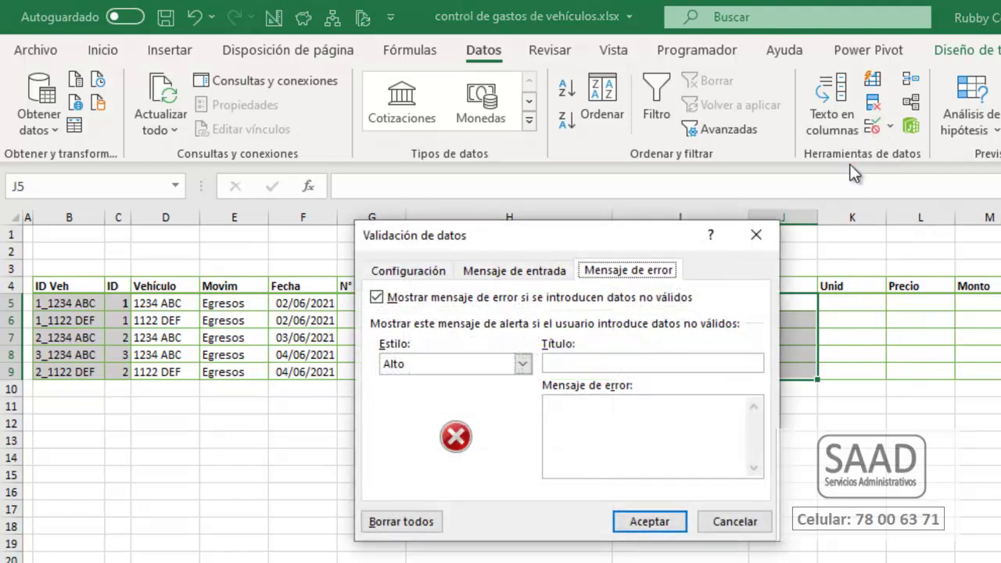
left_click_drag(617, 228, 588, 217)
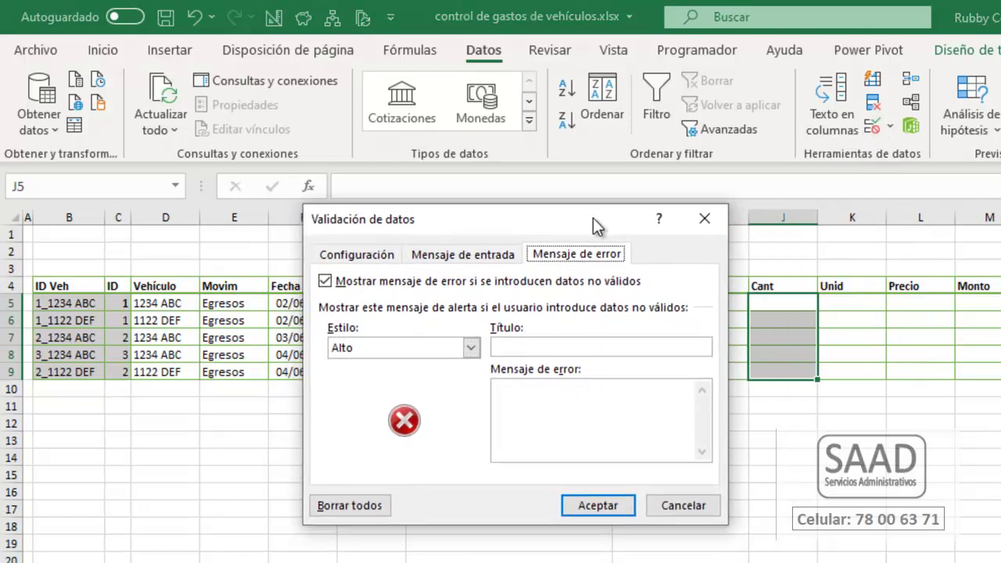
left_click(374, 260)
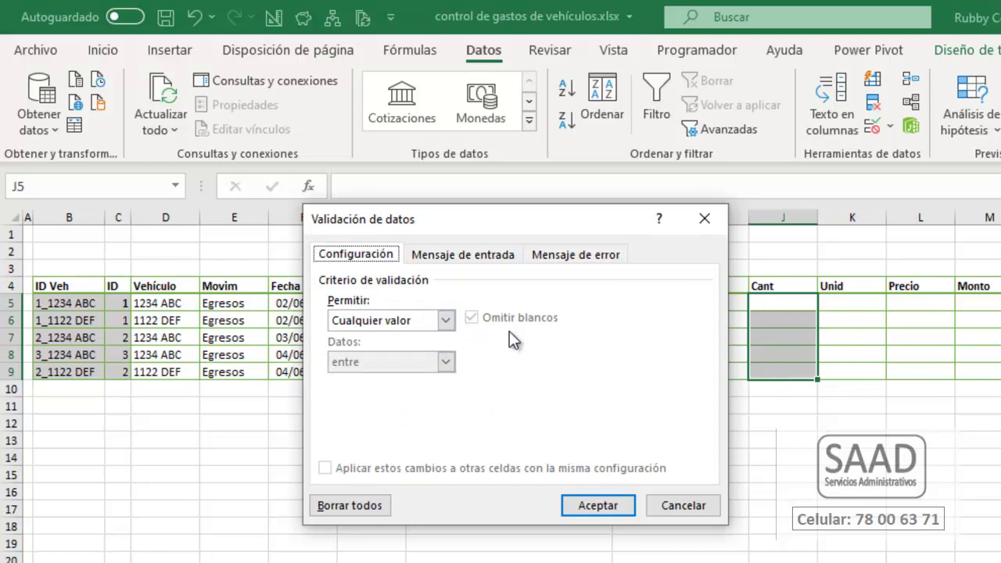
left_click(448, 325)
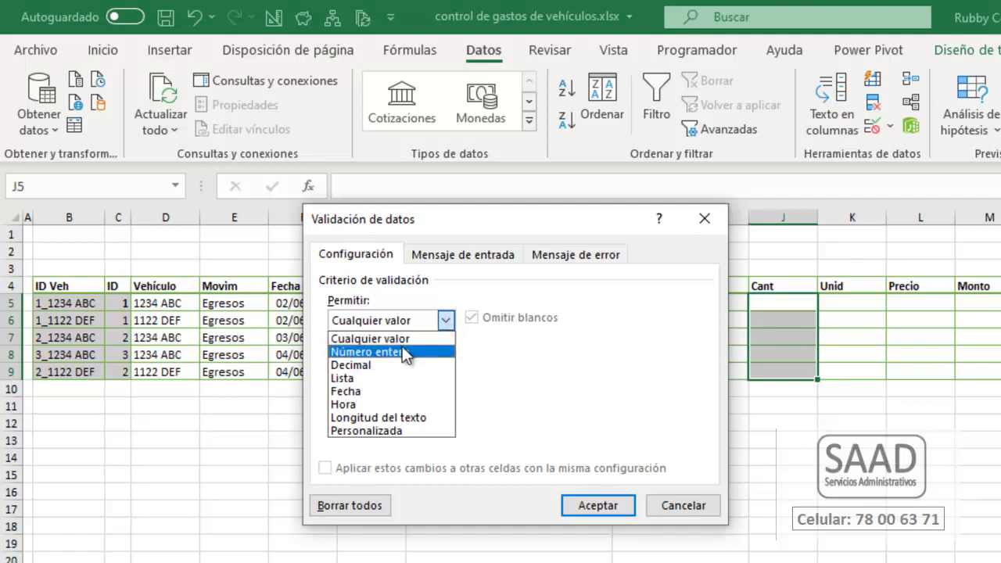
left_click(365, 365)
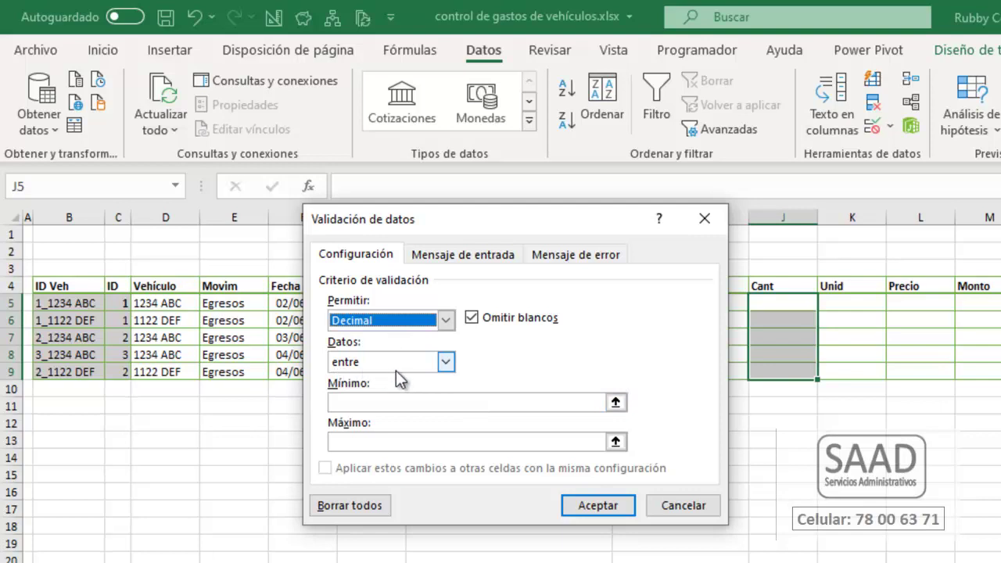
left_click(446, 362)
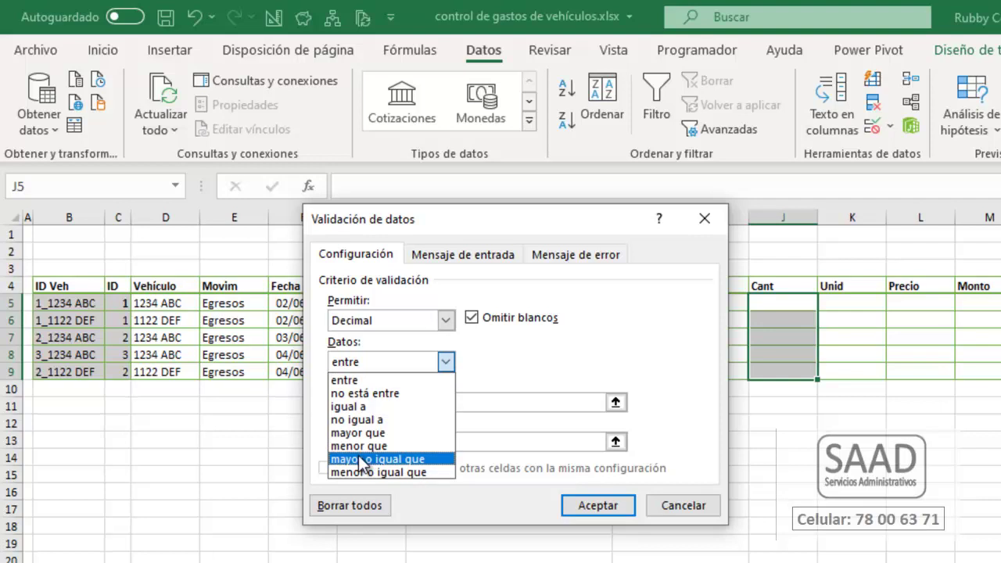
left_click(364, 433)
left_click(378, 402)
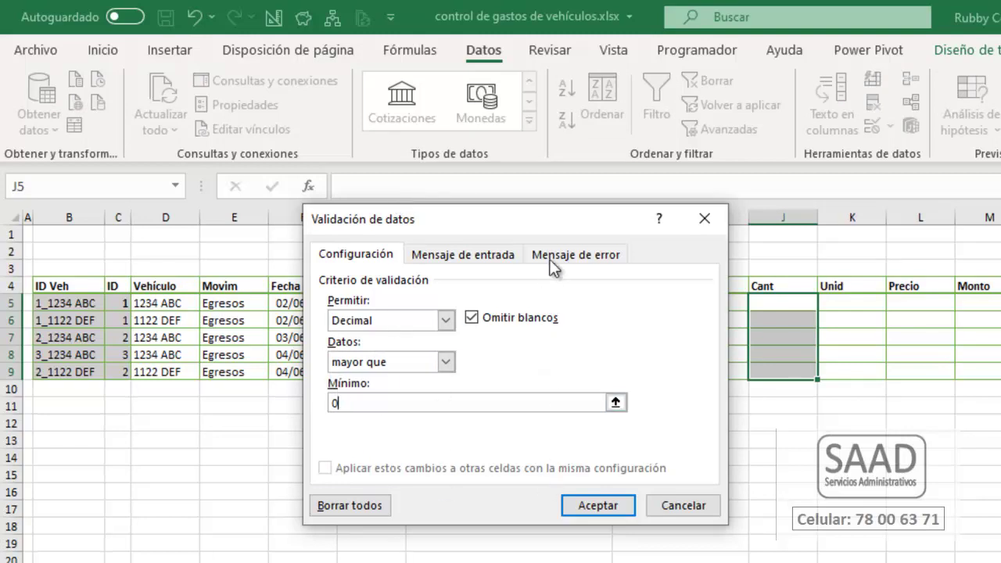
- Set the validation's error alert title to "Cantidad no válida" and its message to "Ingrese un número mayor a cero." plus a note admitting decimals, and apply it
left_click(573, 254)
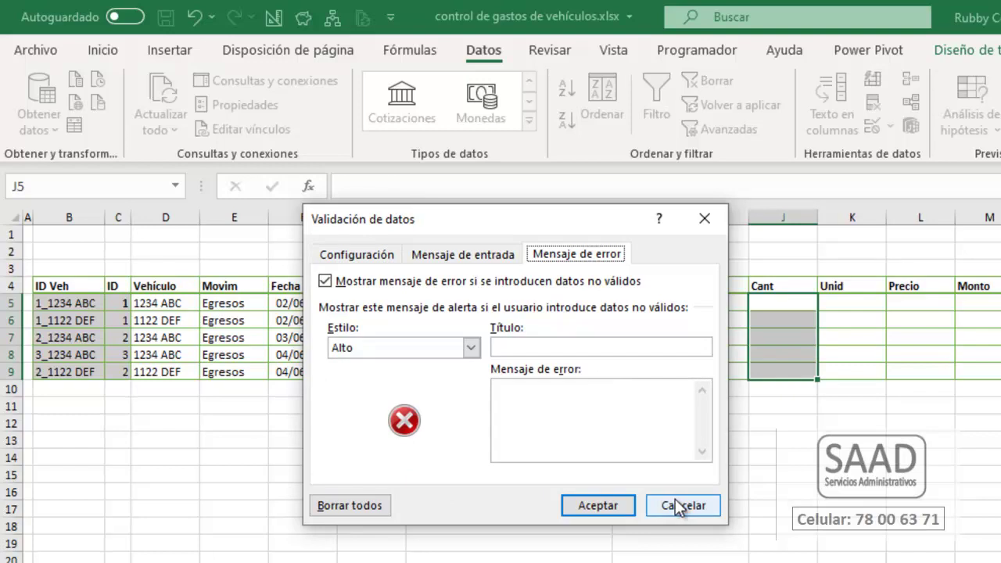
left_click_drag(602, 508, 534, 510)
left_click(526, 351)
type("Cantidad no válida")
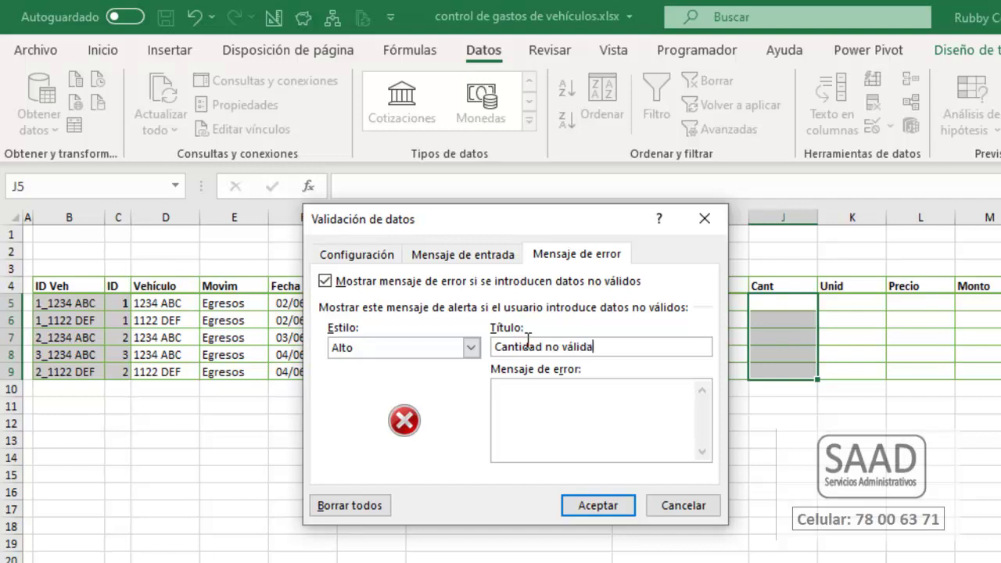
type("ngrese un número mayor a cero.")
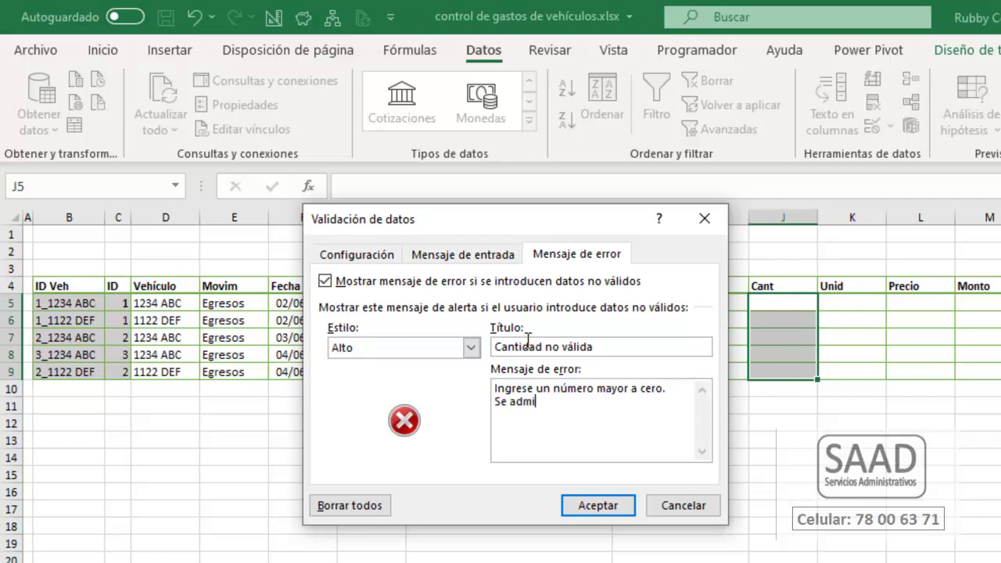
type("n decimañe")
key("BackSpace")
key("BackSpace")
key("BackSpace")
key("Tab")
key("Tab")
key("Return")
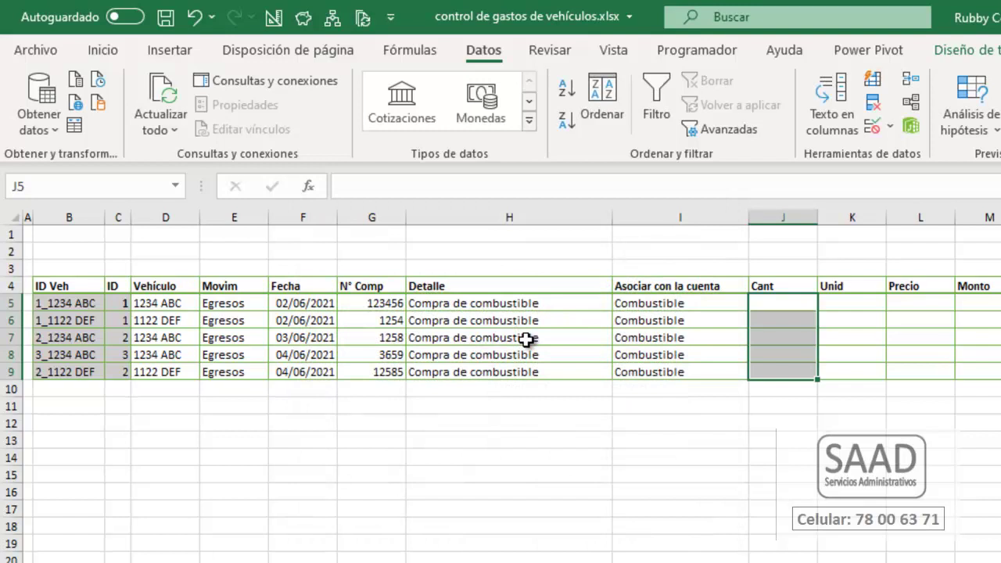
- Test the Cant validation in J6 by trying to enter the values edede, -25 and 0
key("Down")
type("edede")
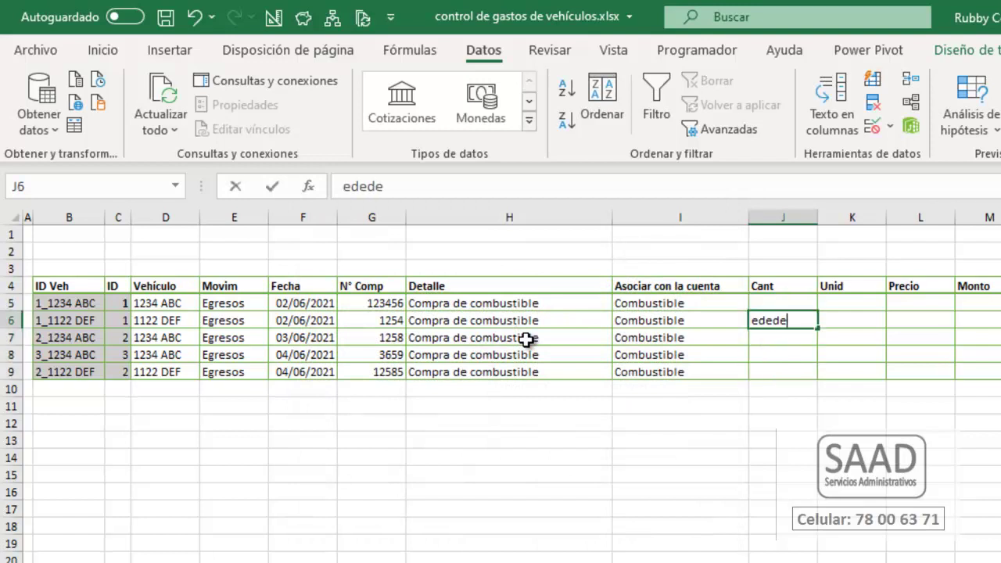
key("Return")
key("Return")
type("-25")
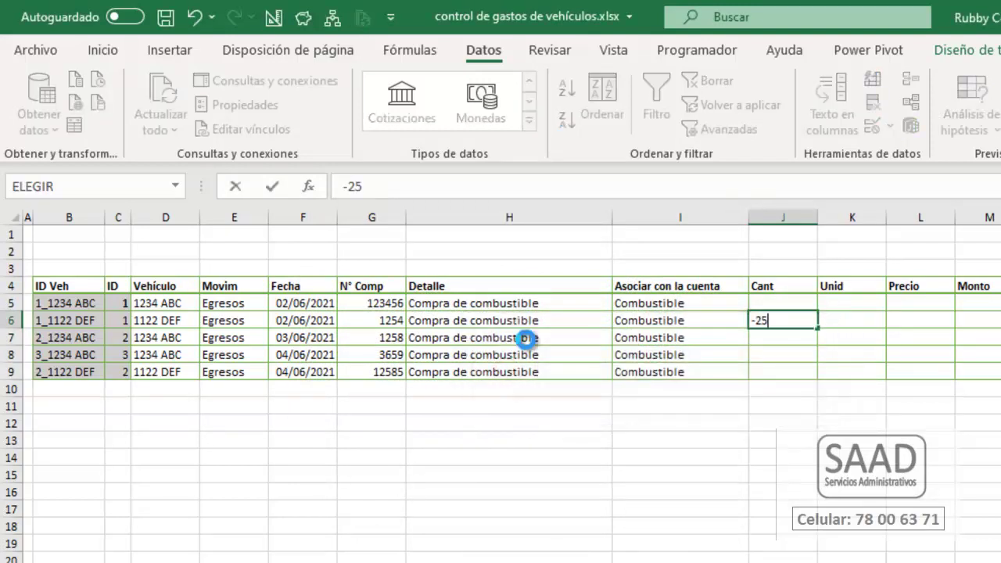
key("Return")
key("Return")
type("0")
key("Return")
key("Escape")
- Enter the test quantities 25 in J6 and 25.3 in J7 of the Cant column
type("25")
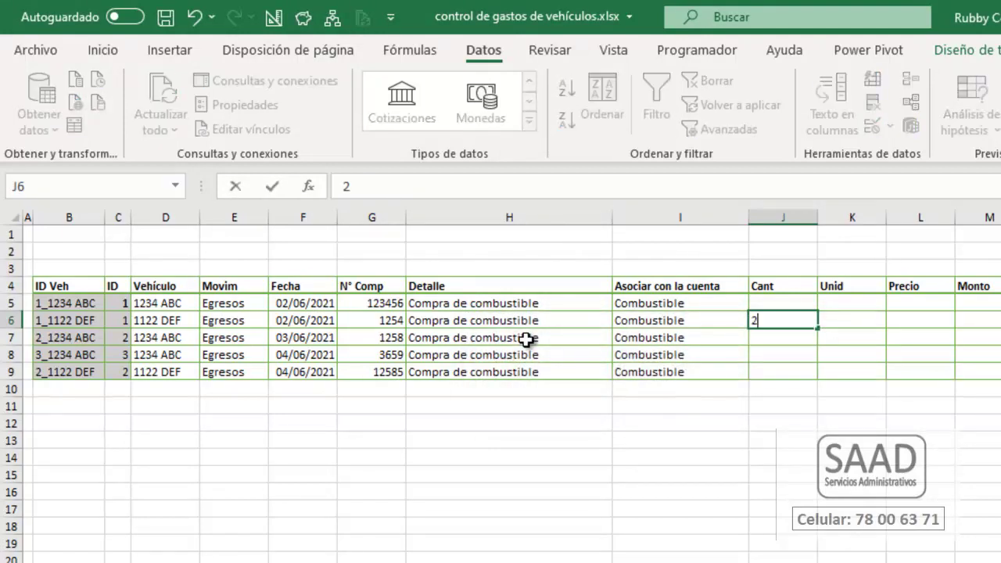
key("Return")
type("25.3")
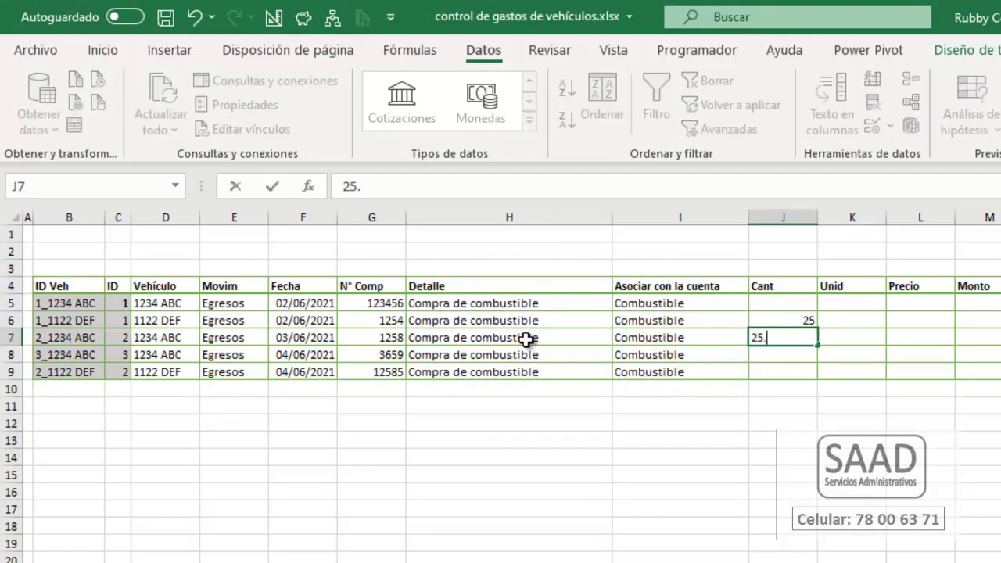
key("Return")
- Clear the test quantities from the Cant cells J6:J8 and return to J5
key("Up")
key("Up")
key("shift+Down")
key("shift+Down")
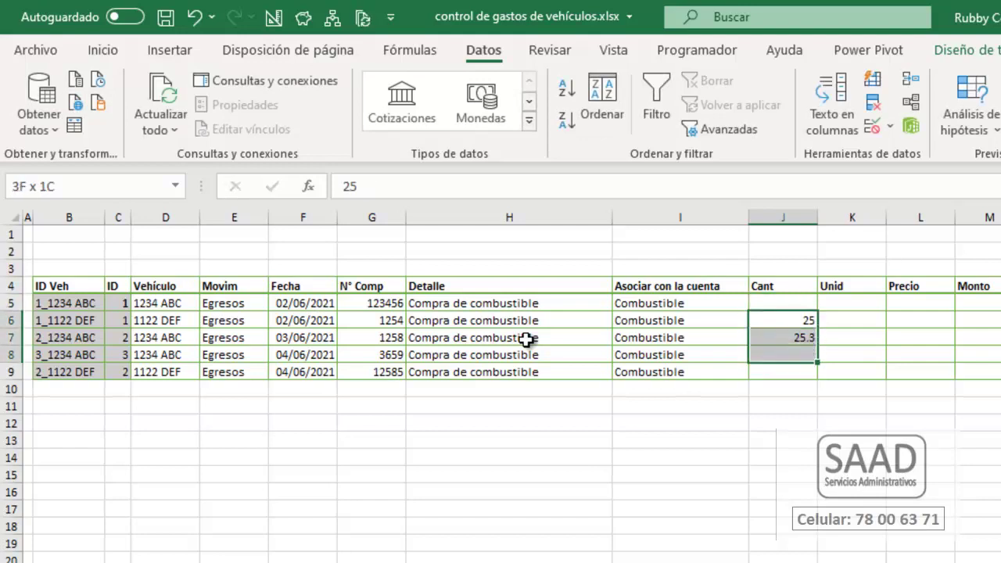
key("Delete")
key("Up")
key("Up")
key("Down")
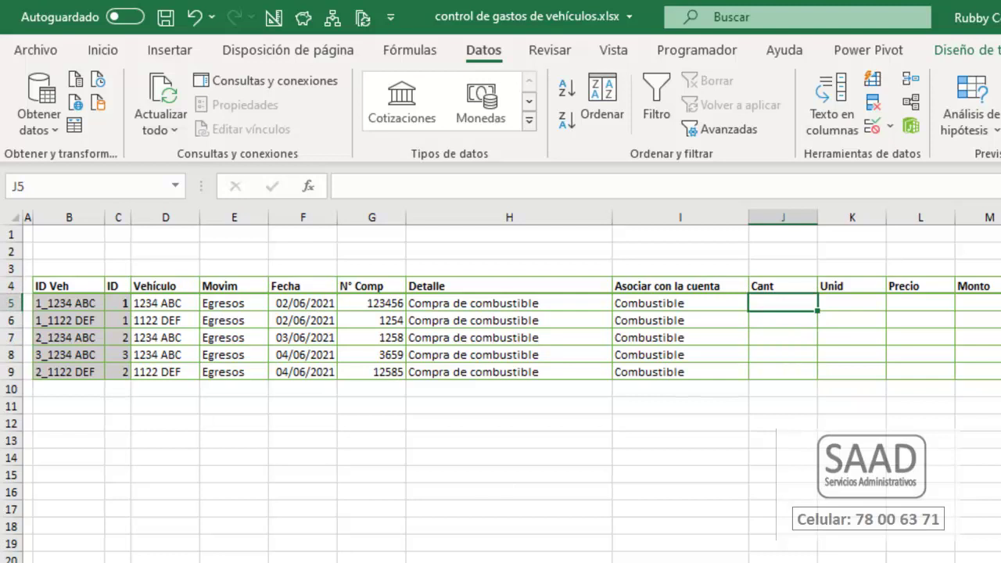
- Review the Kilometraje inicial and Combustible Inicial columns of the vehicles table, and the Unid cells K5:K9 of the BaseDatos sheet
key("ctrl+Page_Up")
left_click_drag(426, 287, 453, 322)
left_click(560, 288)
left_click_drag(560, 288, 560, 315)
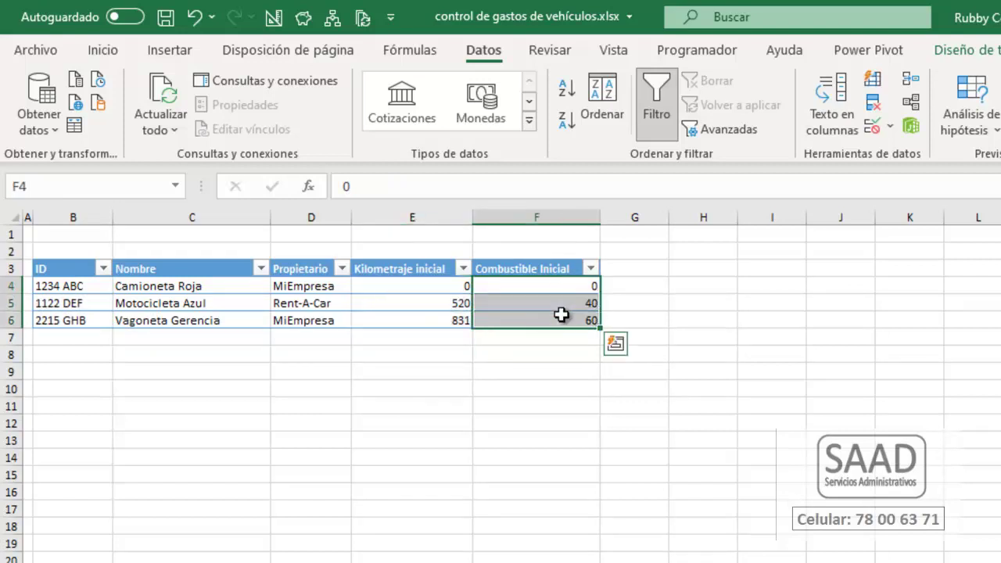
left_click(443, 286)
left_click_drag(431, 286, 437, 317)
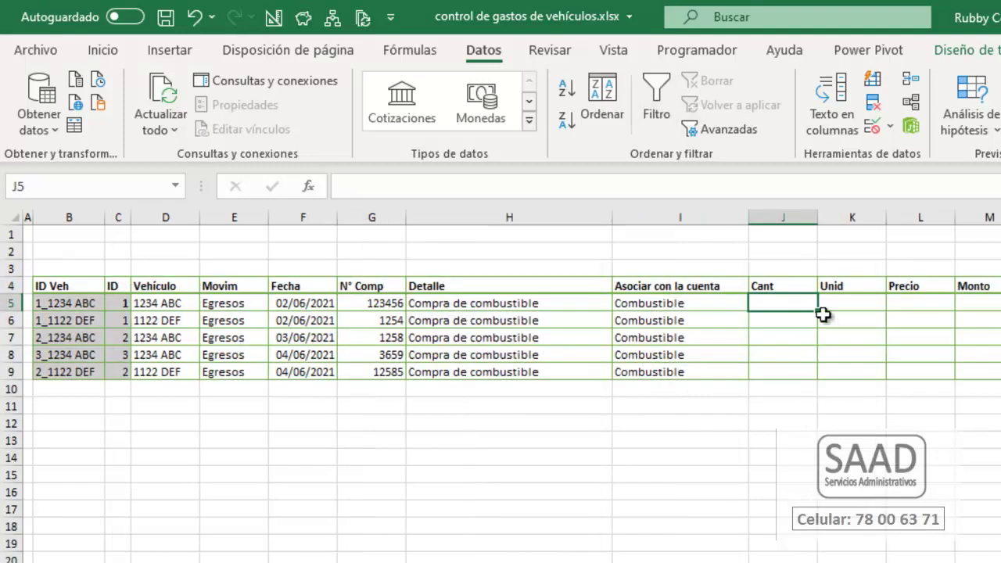
left_click_drag(829, 302, 856, 372)
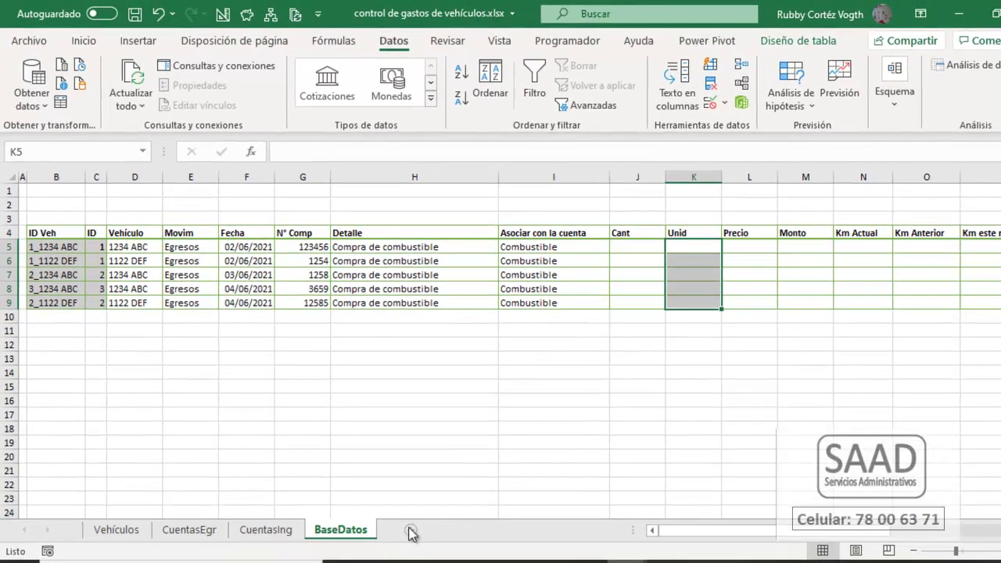
- Add a new sheet after BaseDatos and name it Unidades
left_click(411, 534)
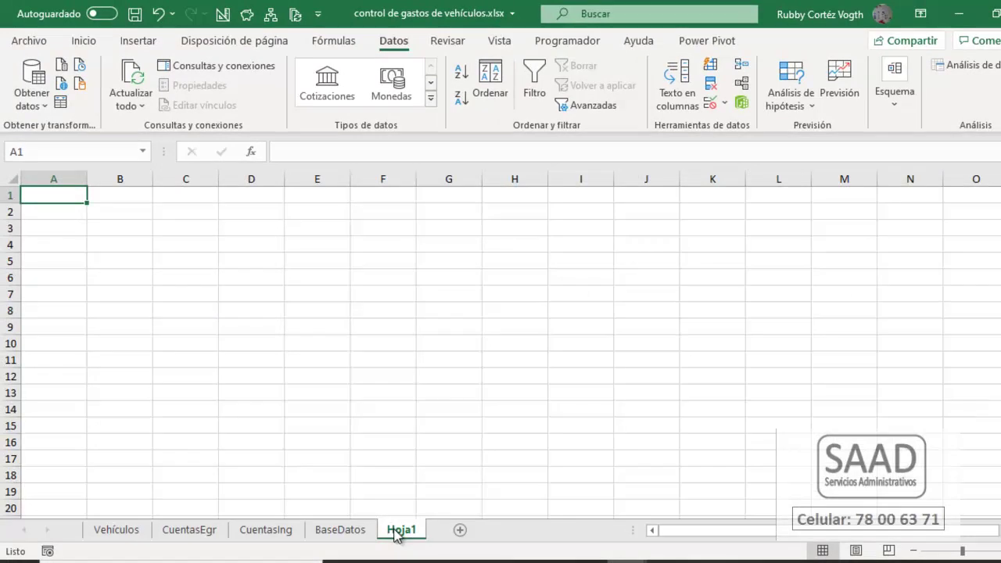
double_click(395, 530)
type("Unidades")
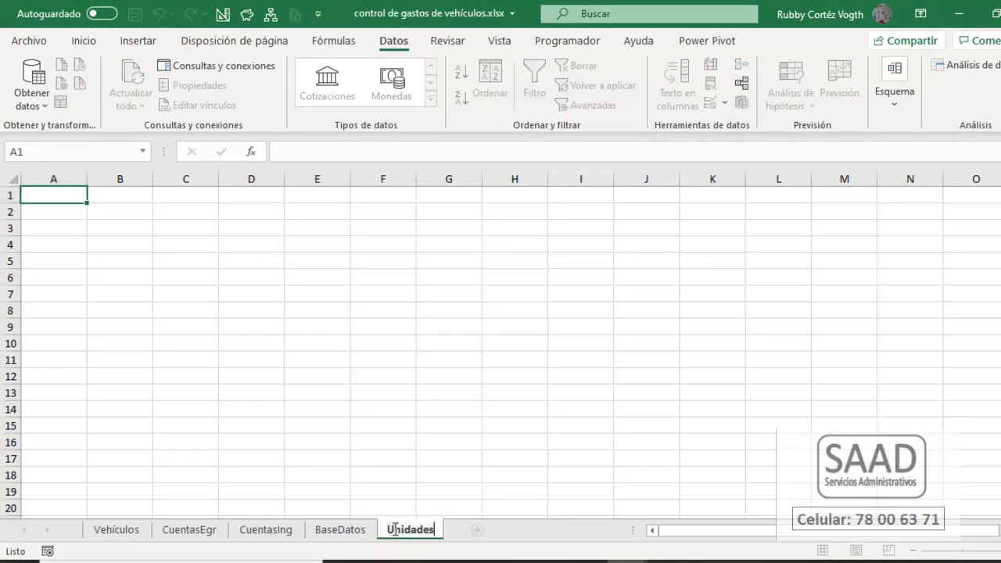
key("Return")
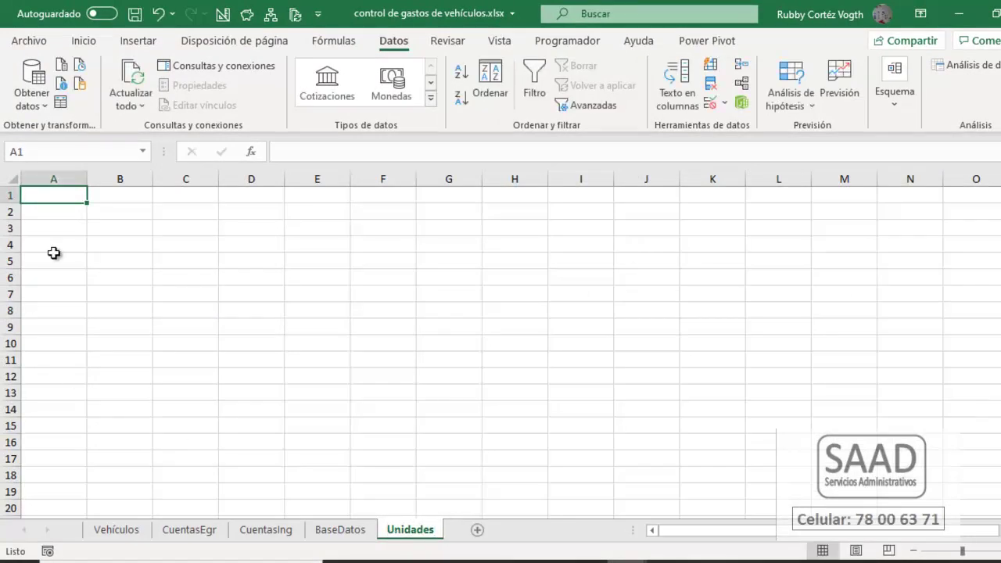
- Enter the column headers Abrev in B4 and Descripción in C4 of the Unidades sheet
left_click(104, 246)
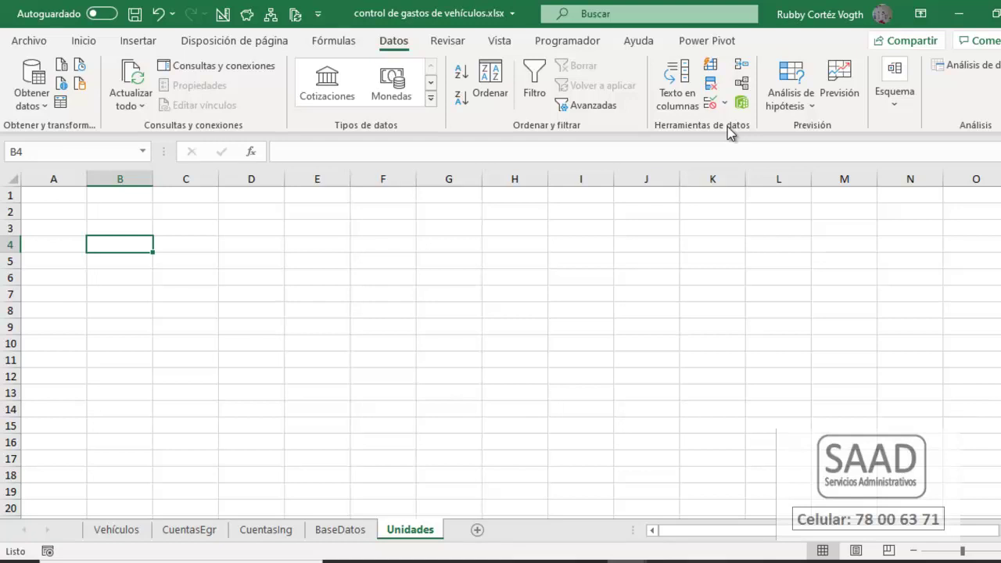
type("Abrev")
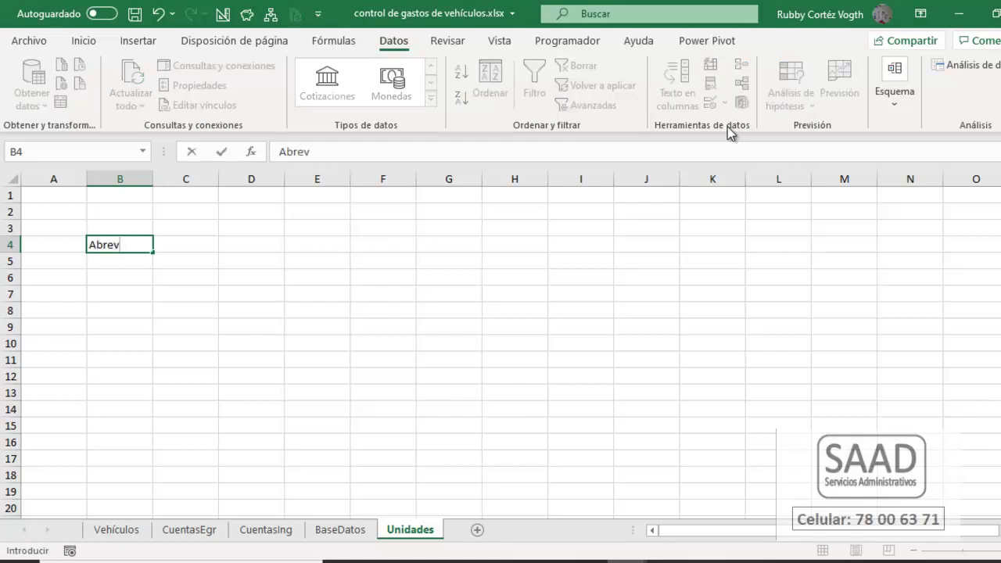
key("Tab")
type("Desc")
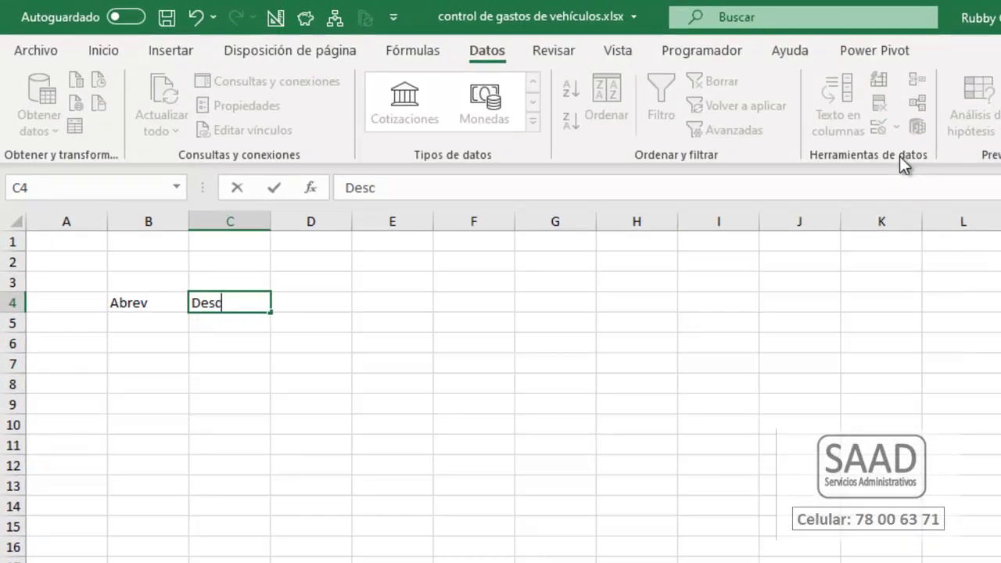
type("ripció")
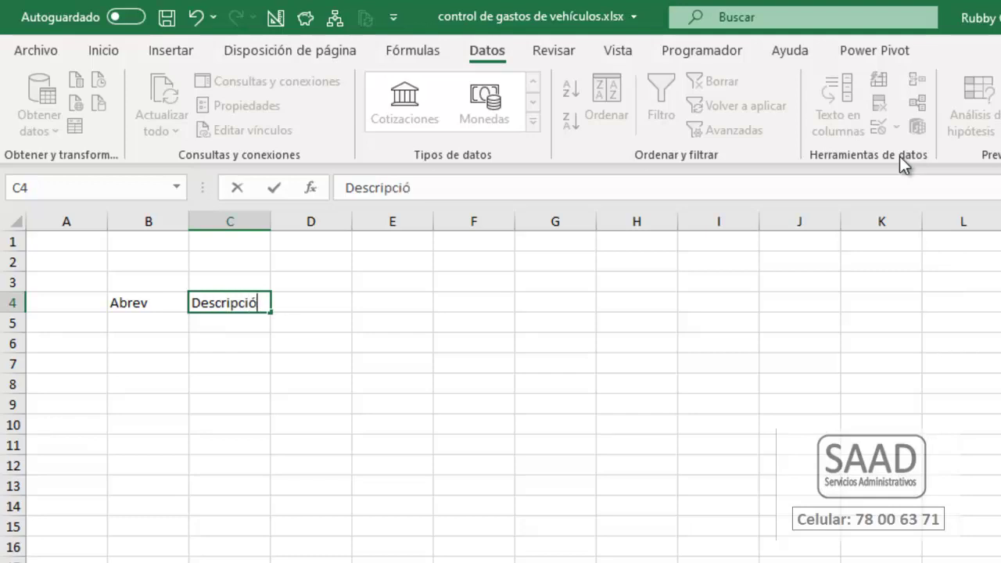
type("n")
key("Return")
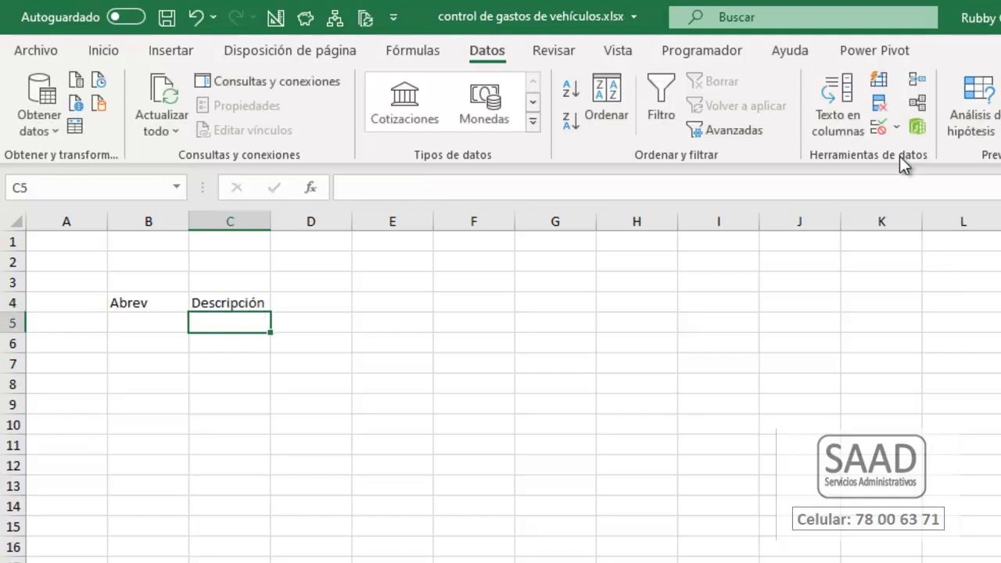
- Enter the first unit in row 5 of the Unidades sheet: Lt under Abrev and Litros under Descripción
key("Left")
type("Lt")
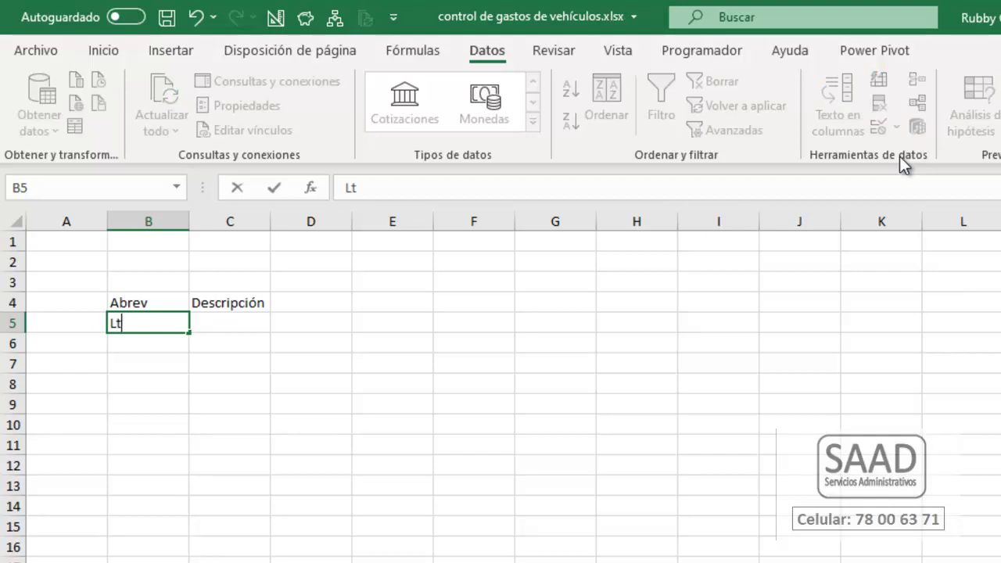
key("Tab")
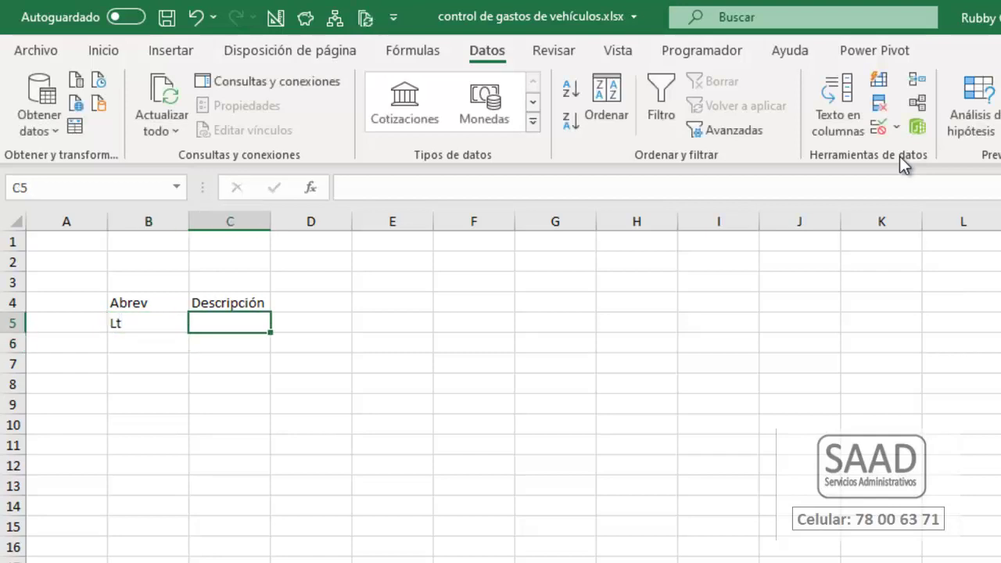
type("Litros")
key("Return")
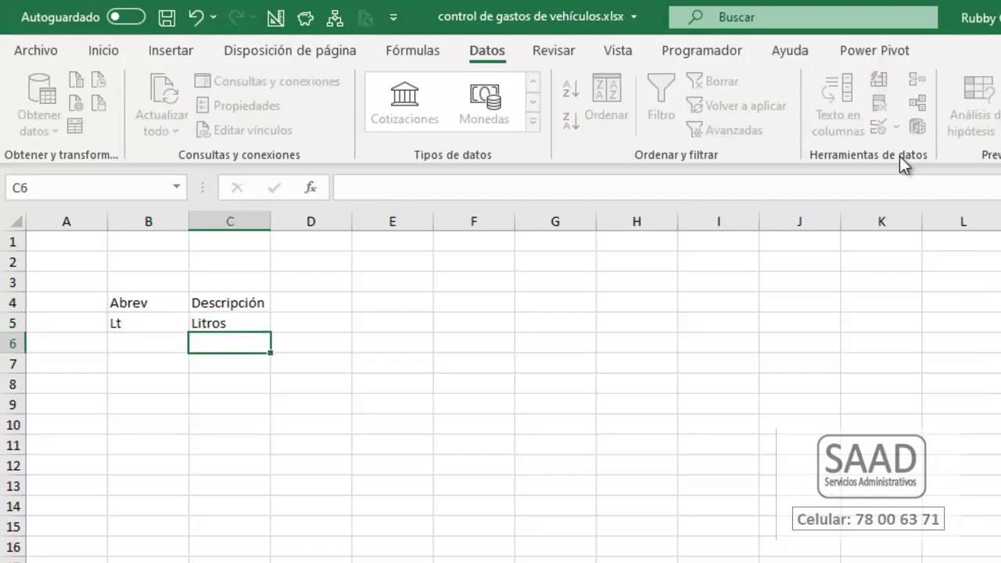
- Add the second unit in row 6, with Metros cúbicos as its description and m3 as its abbreviation
type("Metro")
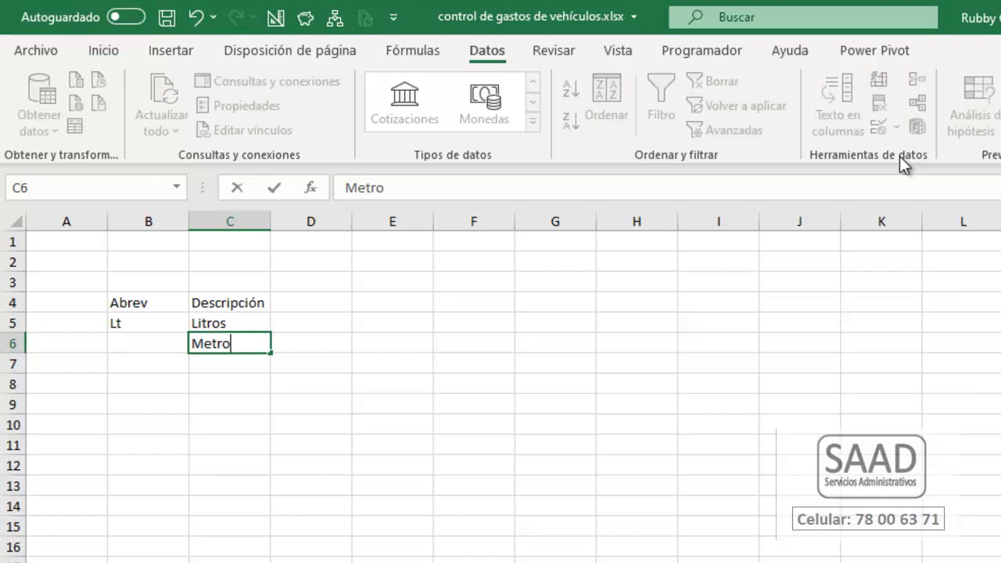
type("s cúbicos")
key("ctrl+Return")
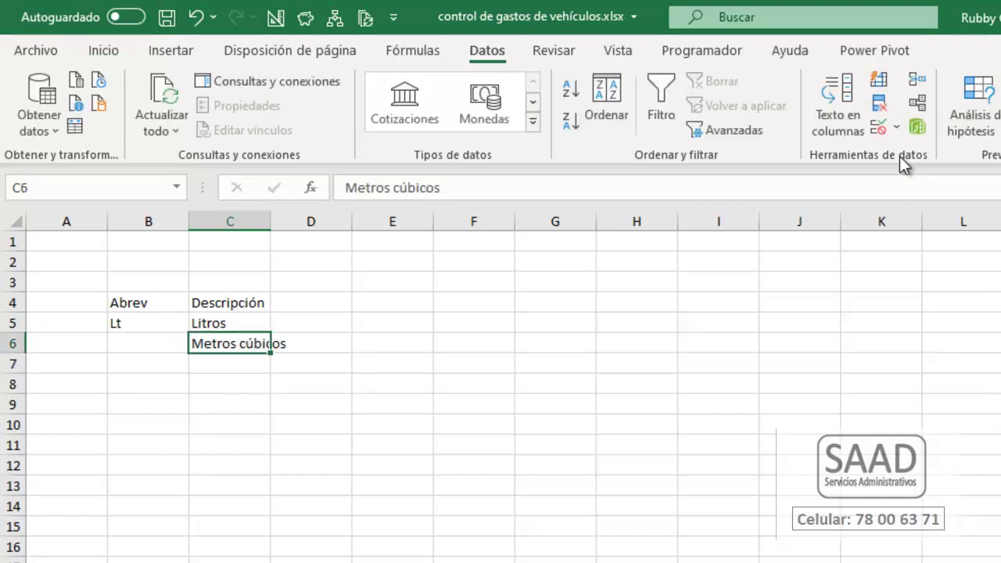
key("Left")
type("m3")
key("Return")
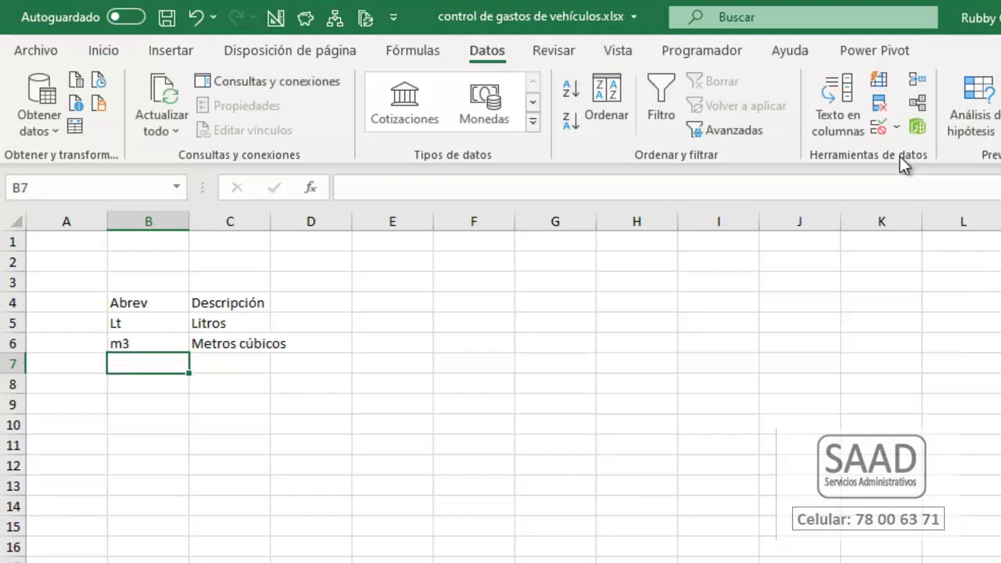
- Add the third unit in row 7, with Pza as its abbreviation and Piezas as its description
type("Pza")
key("Return")
key("Up")
key("Right")
type("Piezas")
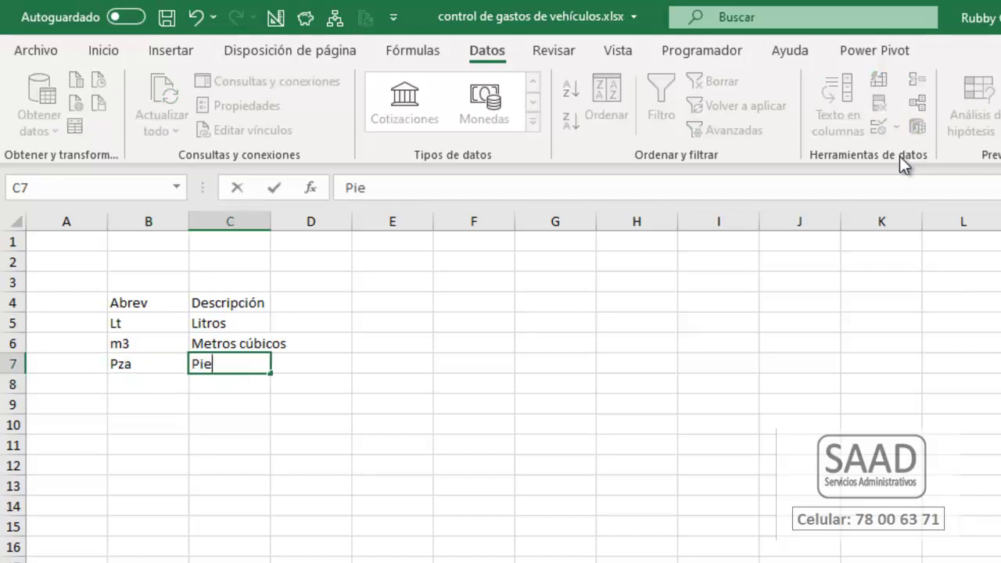
key("Return")
key("Left")
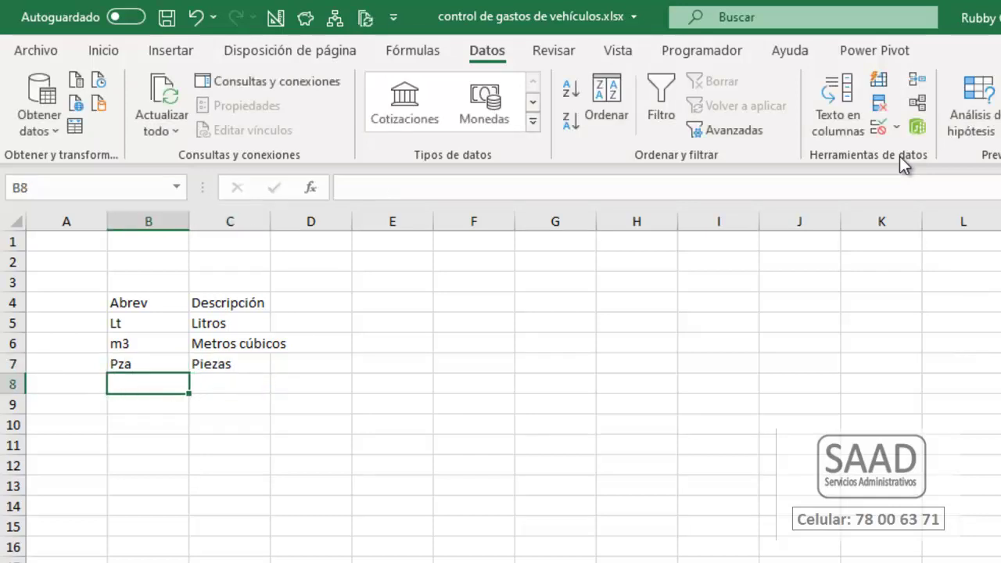
- Set the width of column A to 1 and return to cell B5
key("Up")
key("Up")
key("Up")
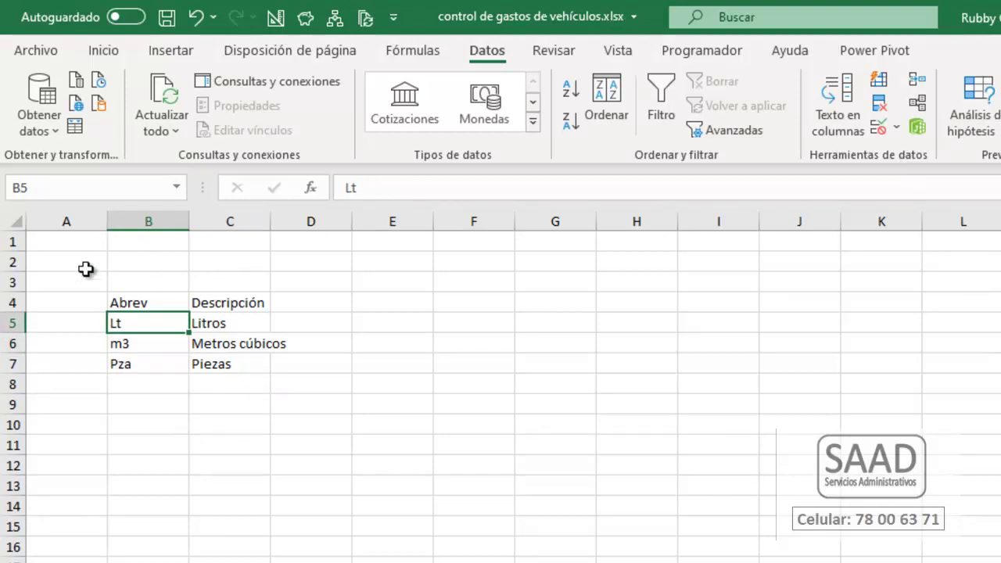
key("Left")
key("alt+o")
type("ca1")
key("Return")
key("Right")
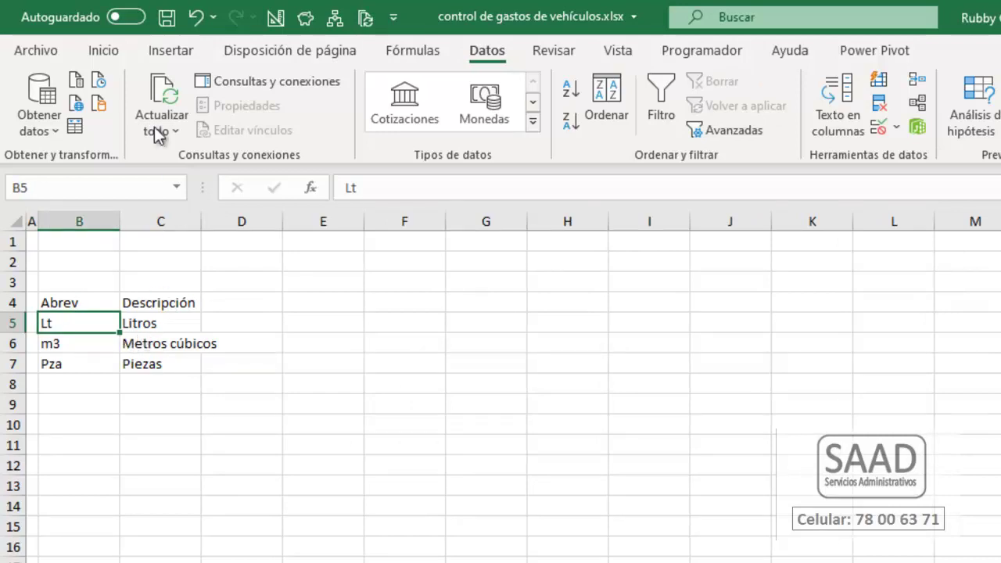
- Format the range B4:C7 as a table with headers, using the light style with a black header row
left_click(103, 53)
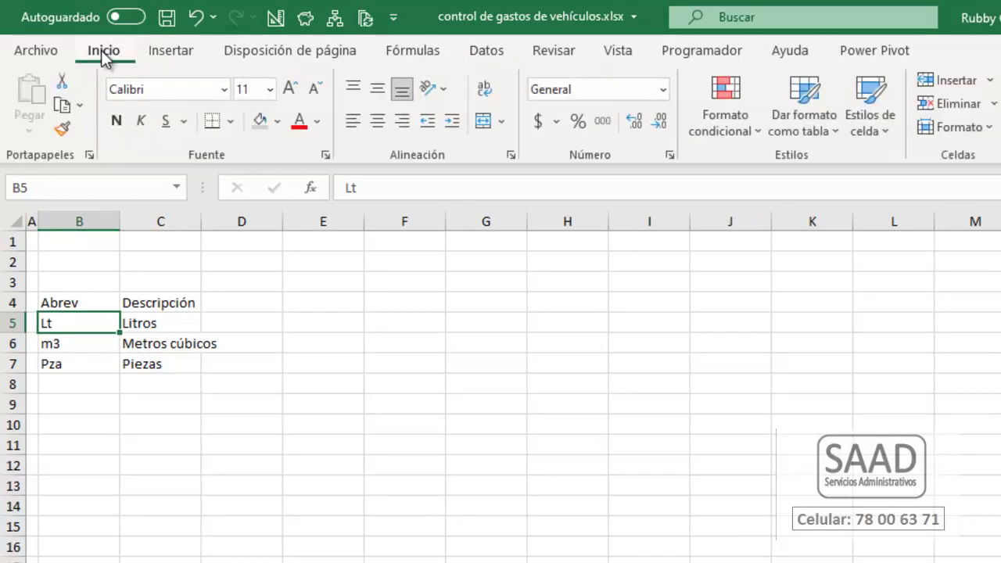
left_click(785, 106)
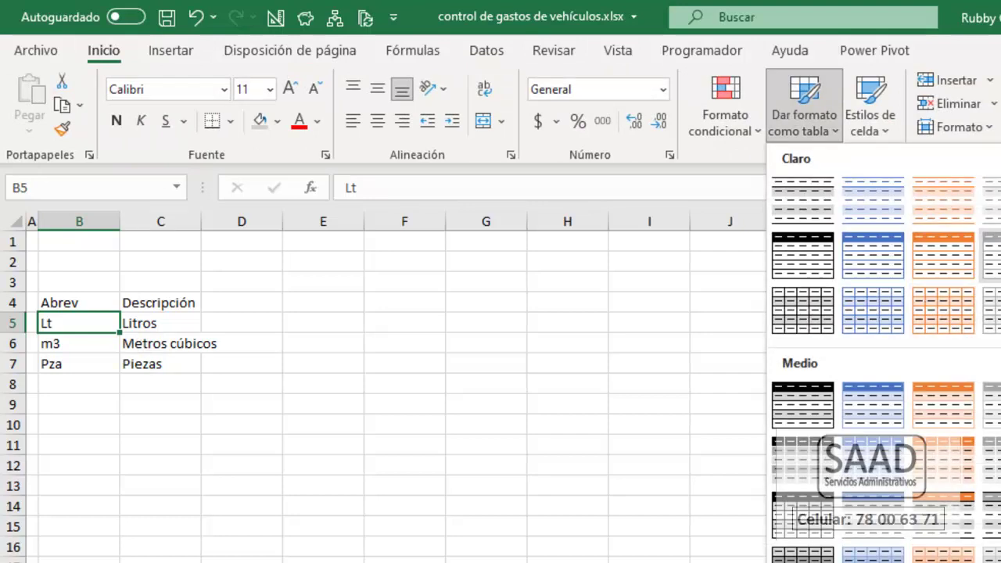
left_click(824, 265)
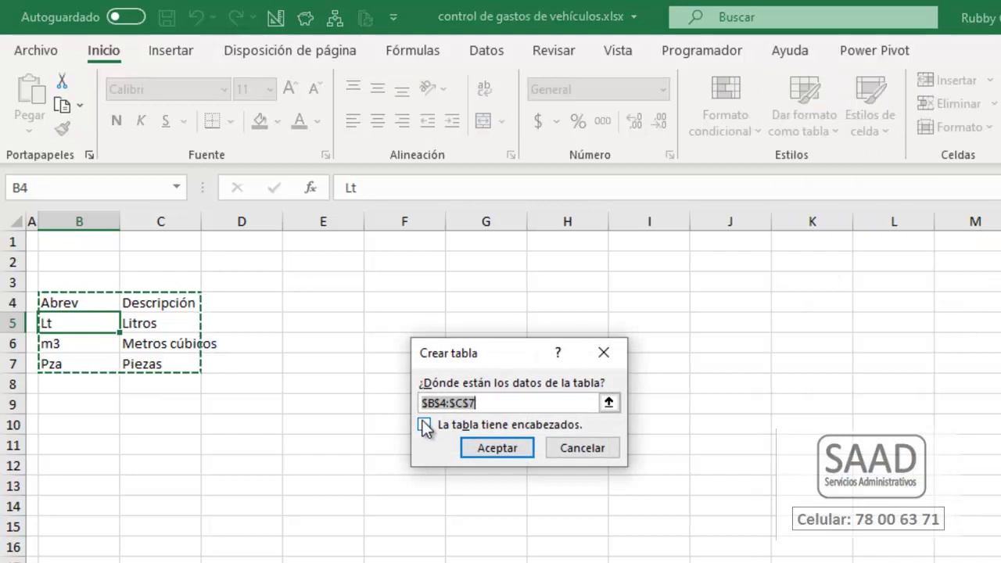
left_click_drag(420, 353, 230, 304)
left_click(225, 374)
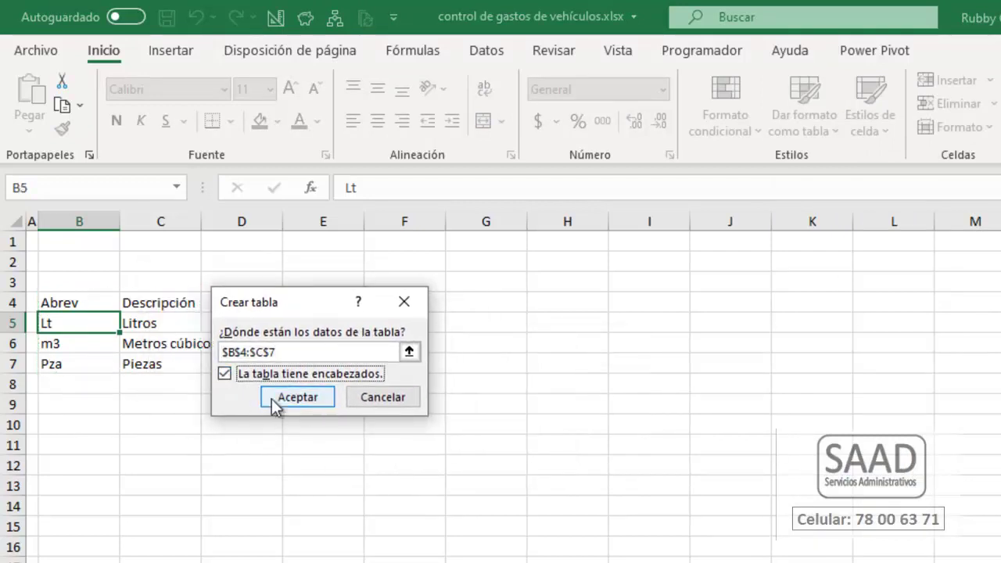
left_click(315, 397)
- Rename the new units table as TablaUnidades
left_click(87, 106)
left_click(87, 106)
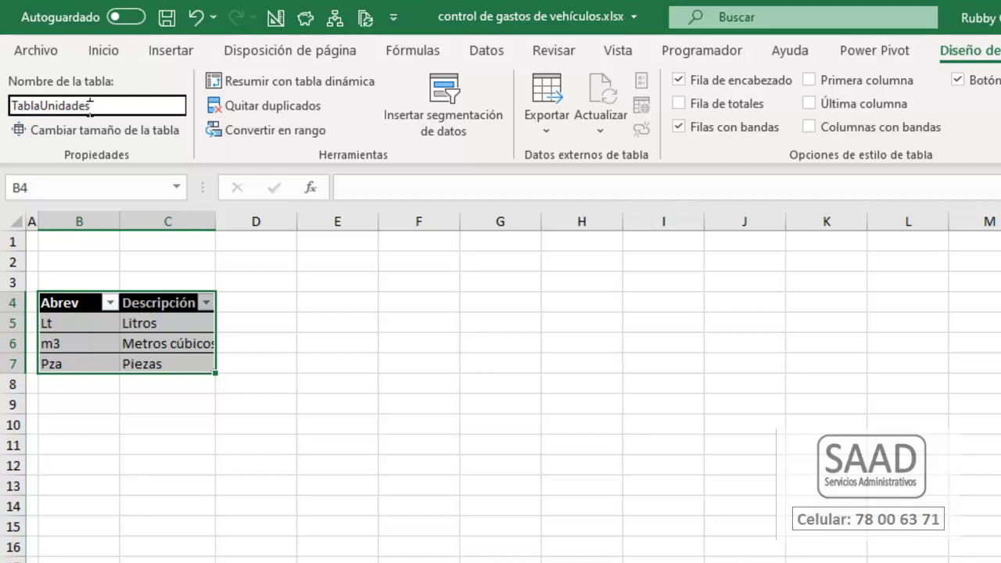
key("Return")
- Define the name ListaUnidades for the abbreviation cells B5:B7
left_click_drag(85, 327, 80, 362)
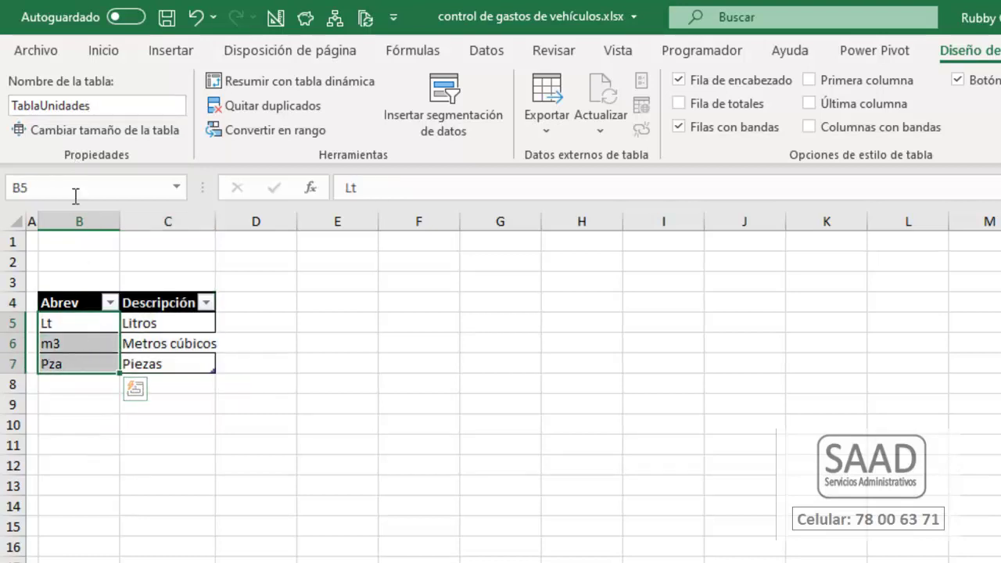
left_click(31, 187)
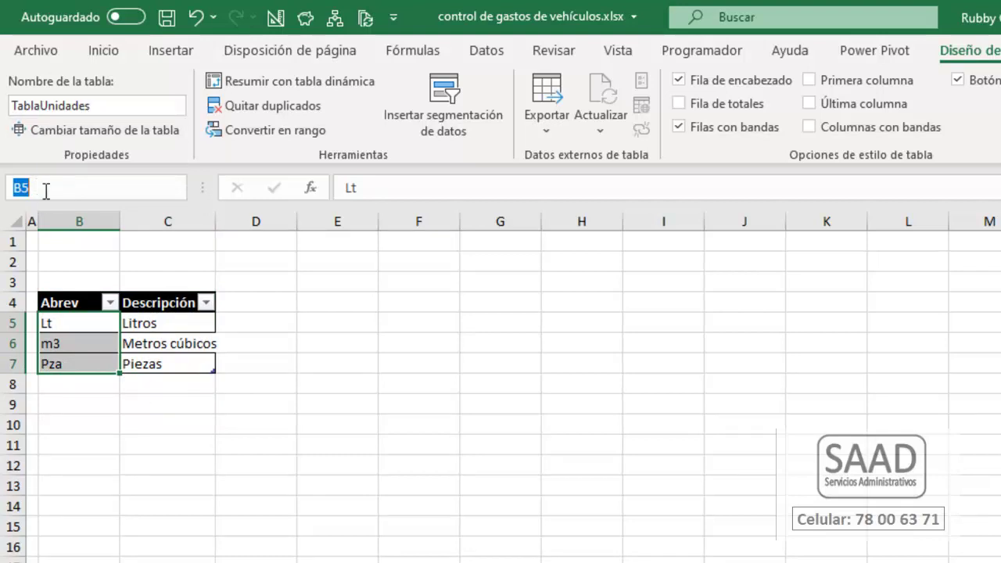
type("ListaUnidades")
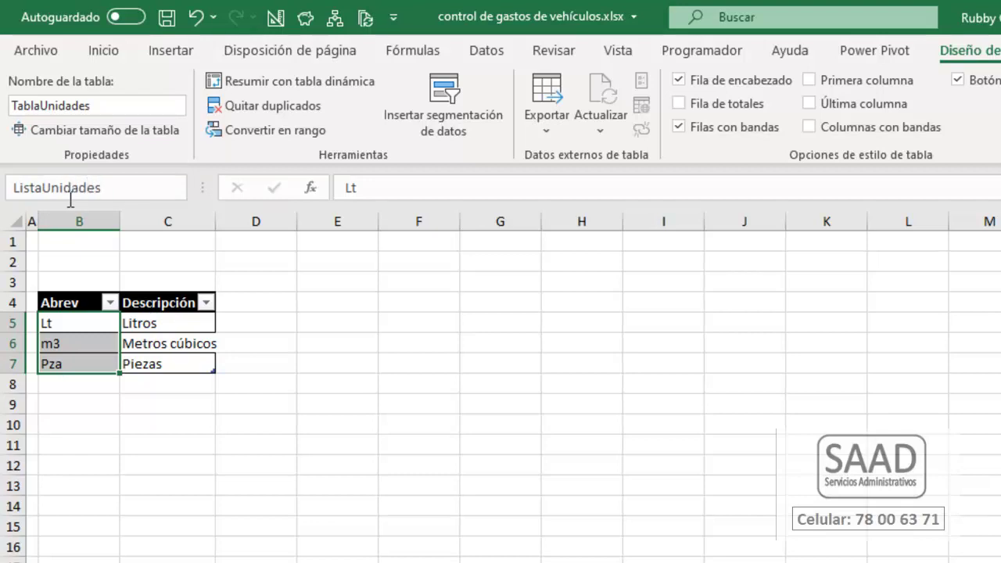
key("Return")
- Fit the width of column C to its contents and go to the named range ListaUnidades
left_click(198, 383)
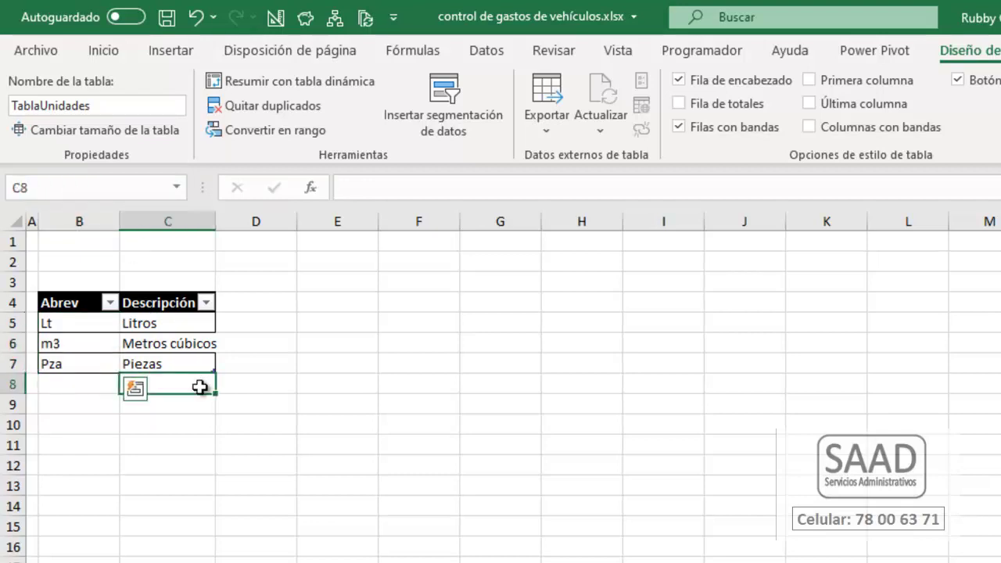
left_click(192, 361)
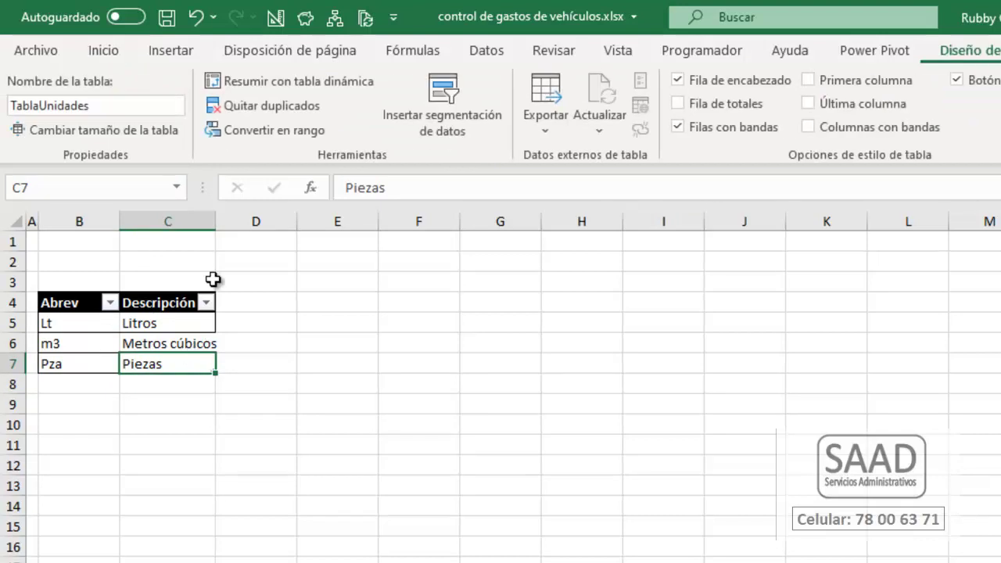
double_click(214, 218)
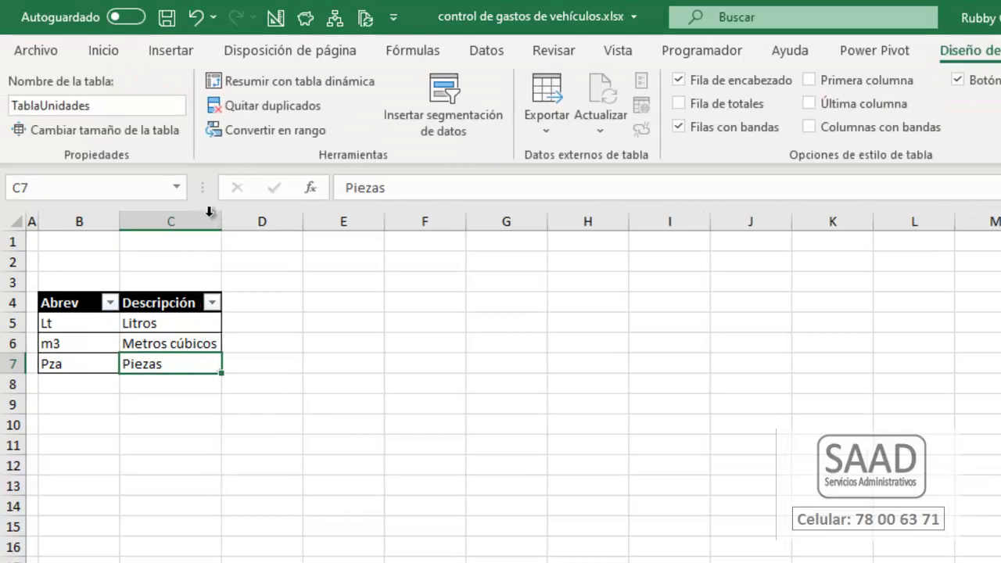
left_click(176, 187)
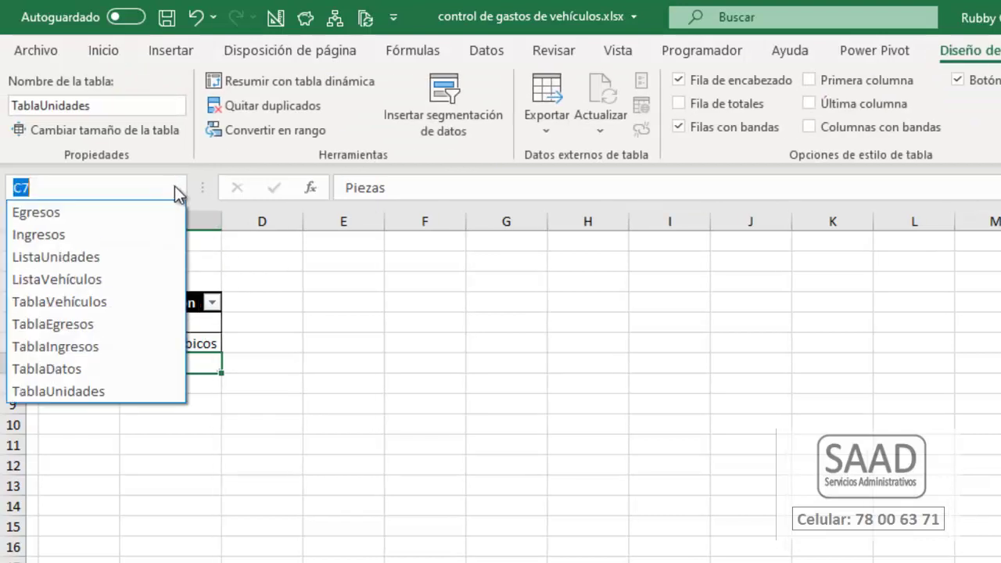
left_click(39, 256)
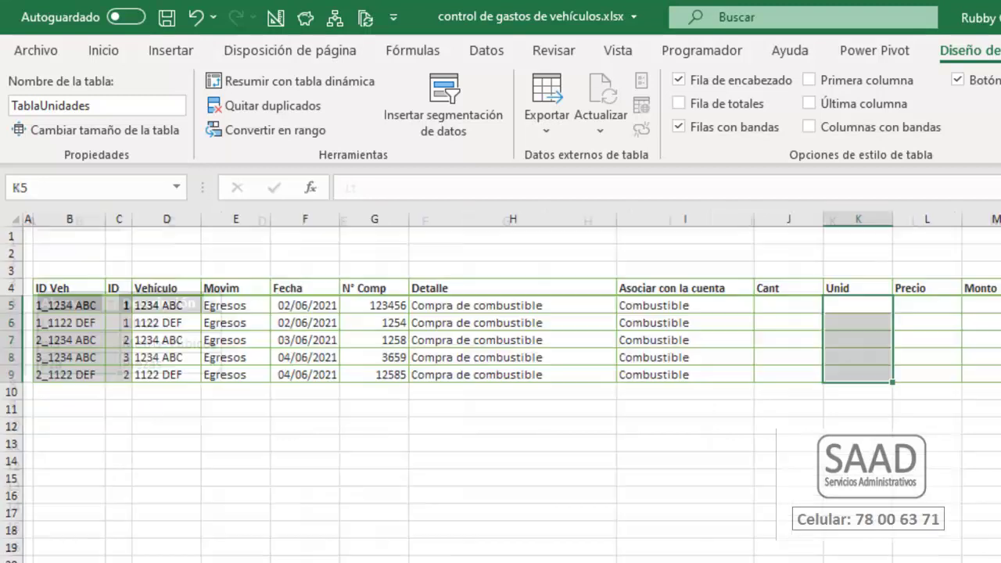
- Set up data validation of type Lista for the Unid cells K5:K9 of the BaseDatos sheet
left_click_drag(838, 306, 847, 369)
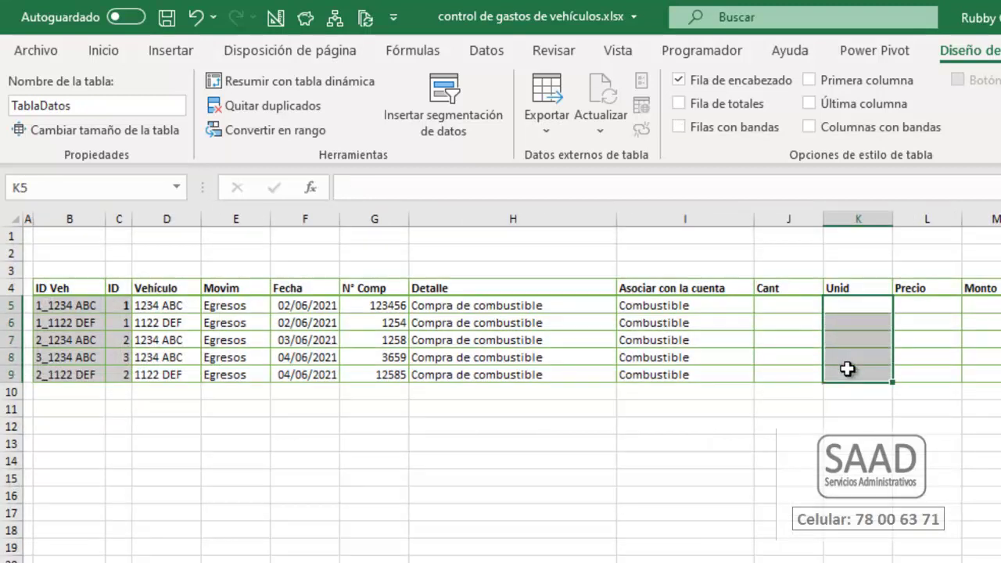
left_click(501, 50)
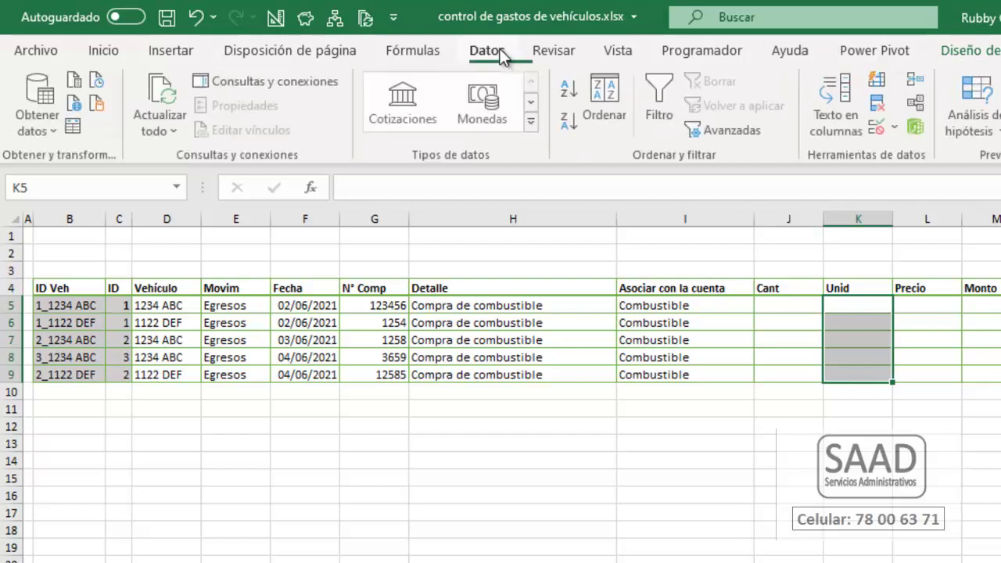
left_click(878, 127)
left_click_drag(396, 189, 641, 191)
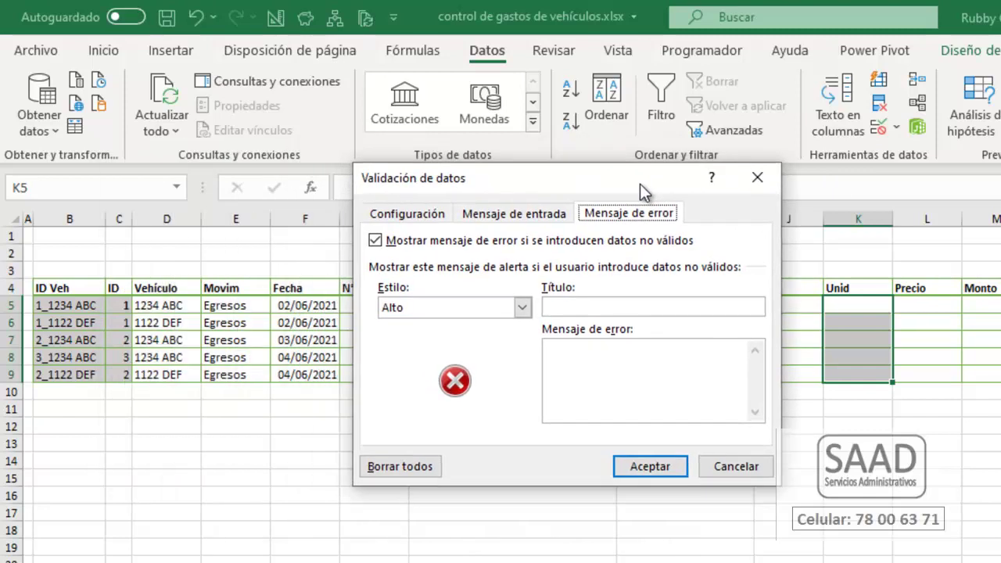
left_click(431, 219)
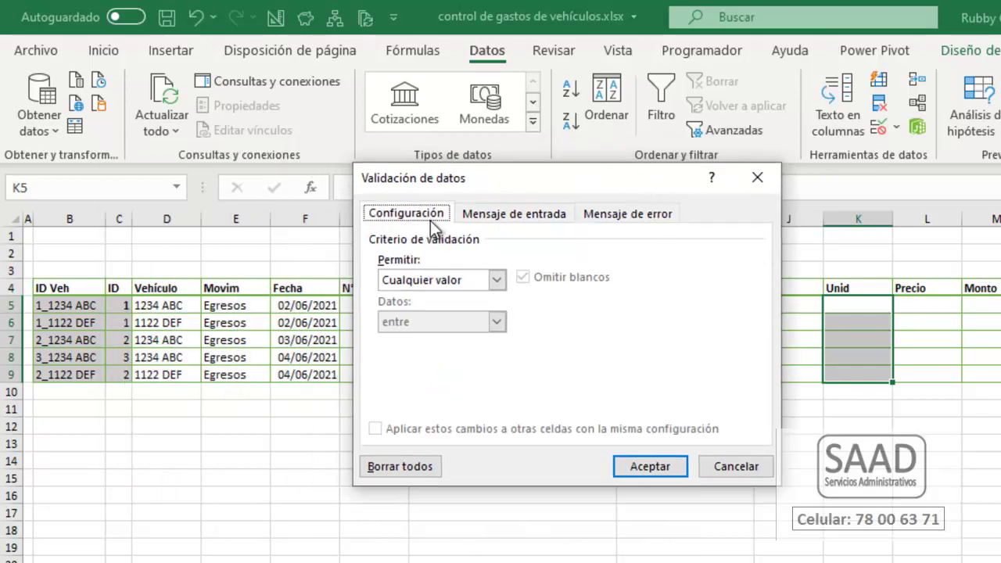
left_click(496, 280)
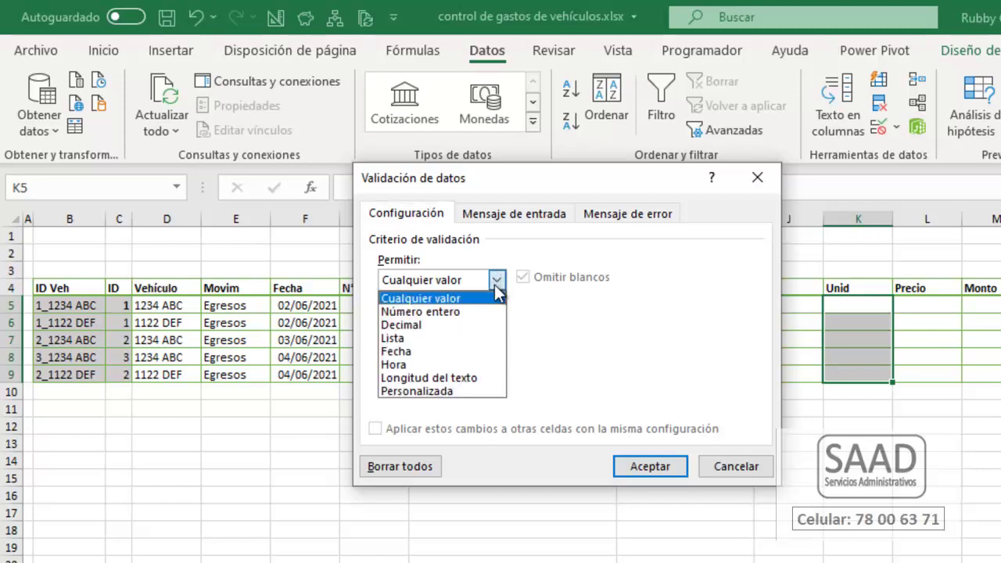
left_click(424, 337)
left_click(423, 363)
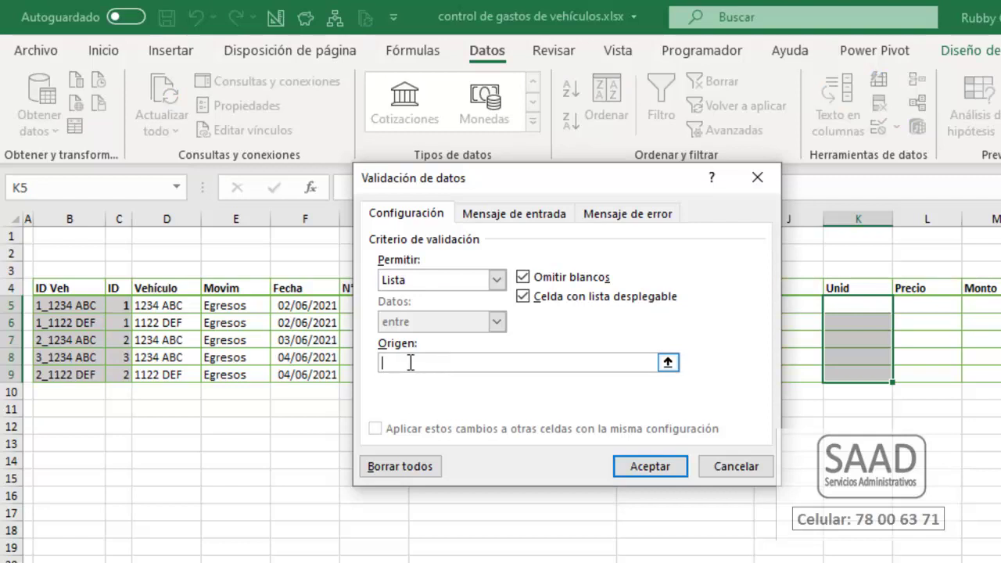
- Set the source of the validation list to the named range, =ListaUnidades, with no extra characters after it
key("F3")
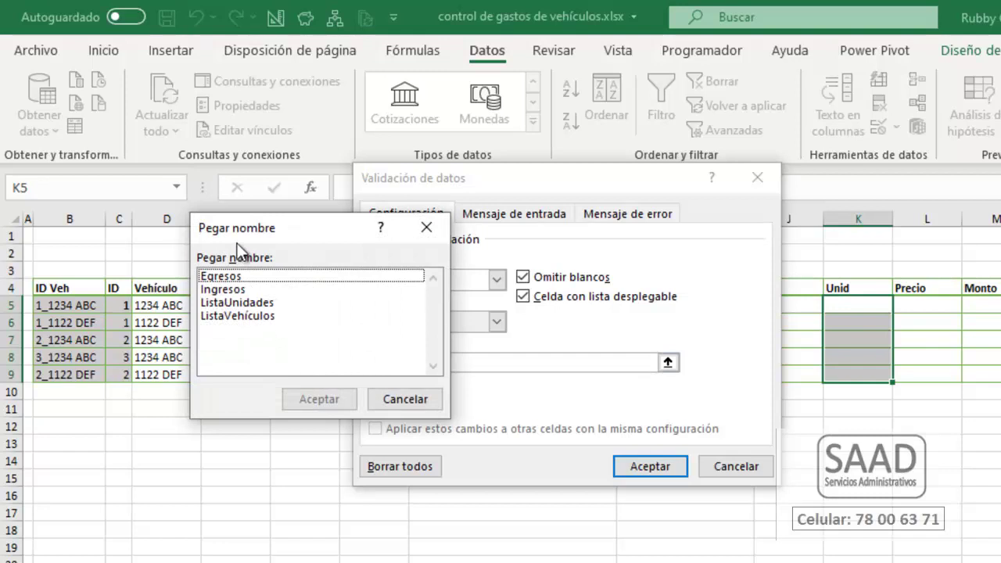
left_click(234, 303)
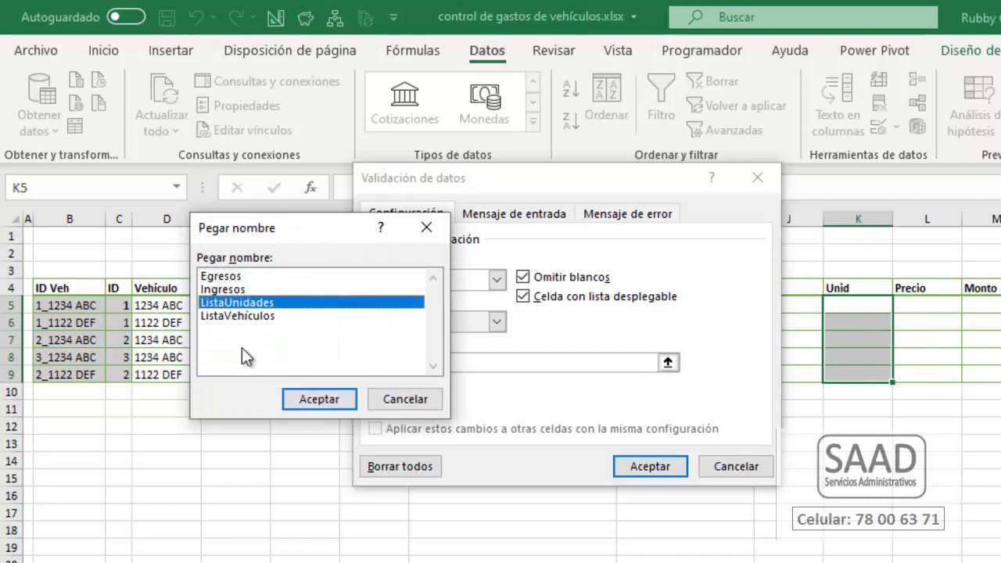
left_click(290, 403)
type("+")
left_click(290, 405)
key("BackSpace")
key("BackSpace")
key("BackSpace")
key("BackSpace")
key("BackSpace")
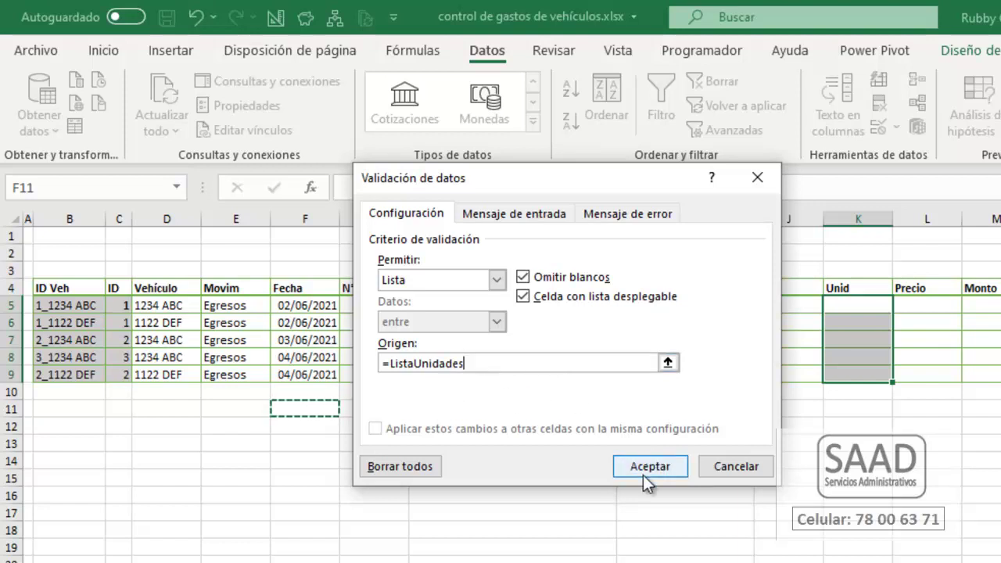
- Check the validation's error message settings and apply the list validation to the Unid cells
left_click(626, 215)
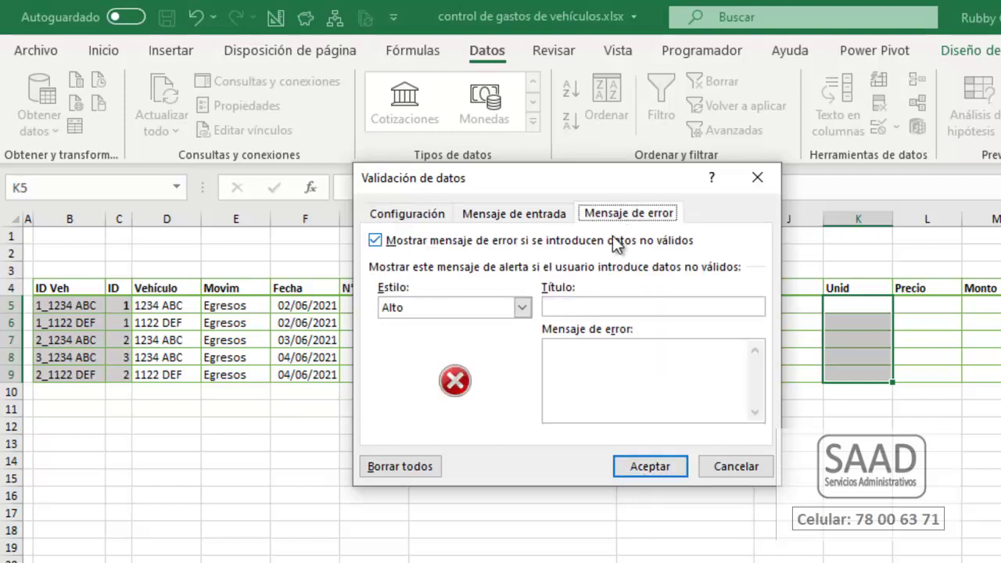
left_click(414, 211)
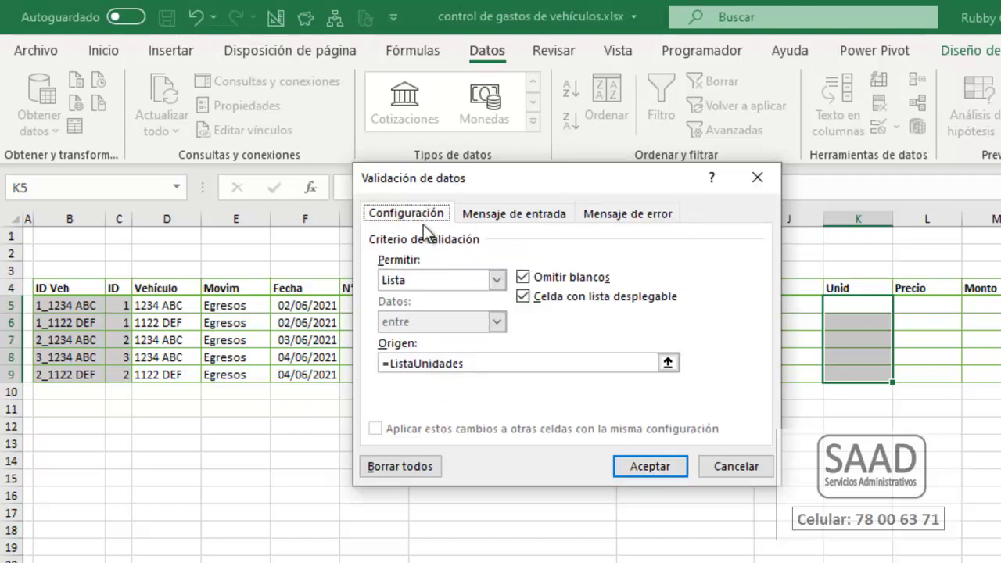
left_click(668, 467)
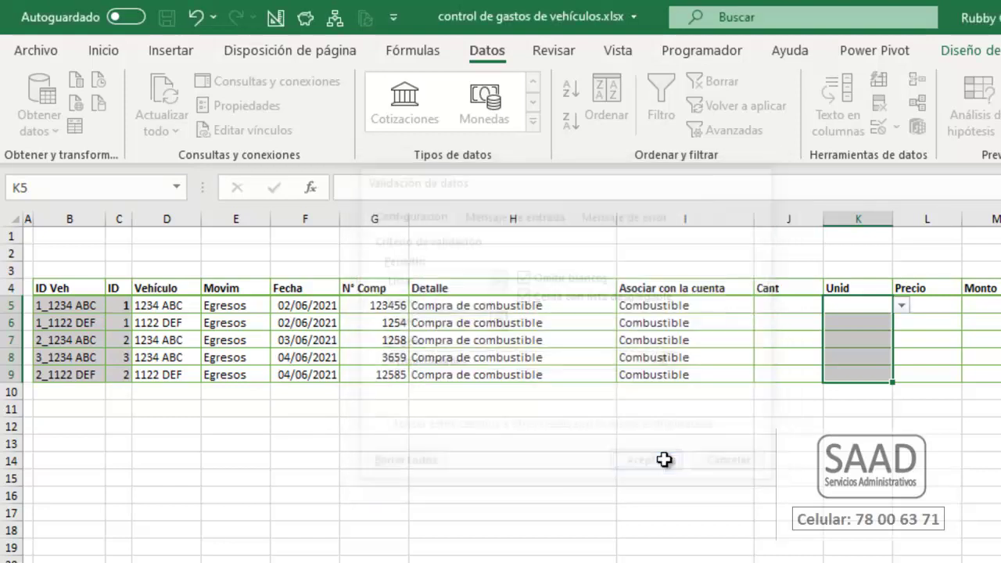
- Copy only the data validation of Cant cell J5 to the Precio cells L5:L9
left_click(944, 309)
left_click_drag(944, 309, 946, 376)
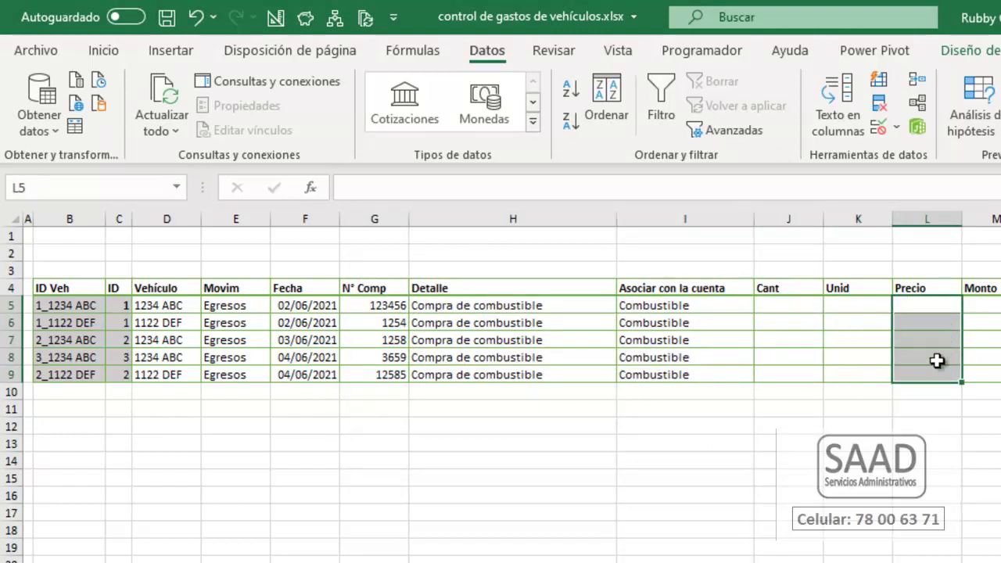
left_click(937, 311)
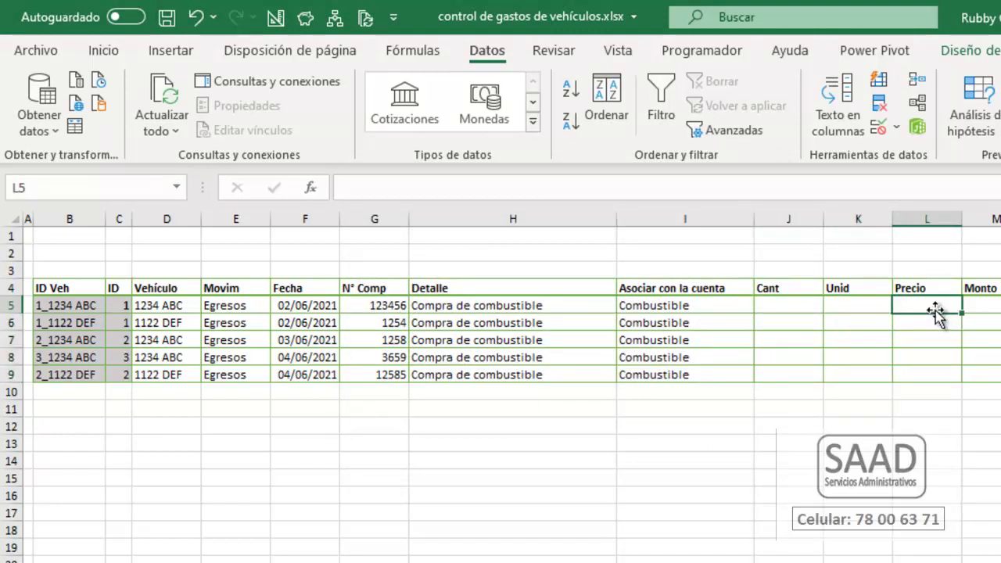
left_click(804, 304)
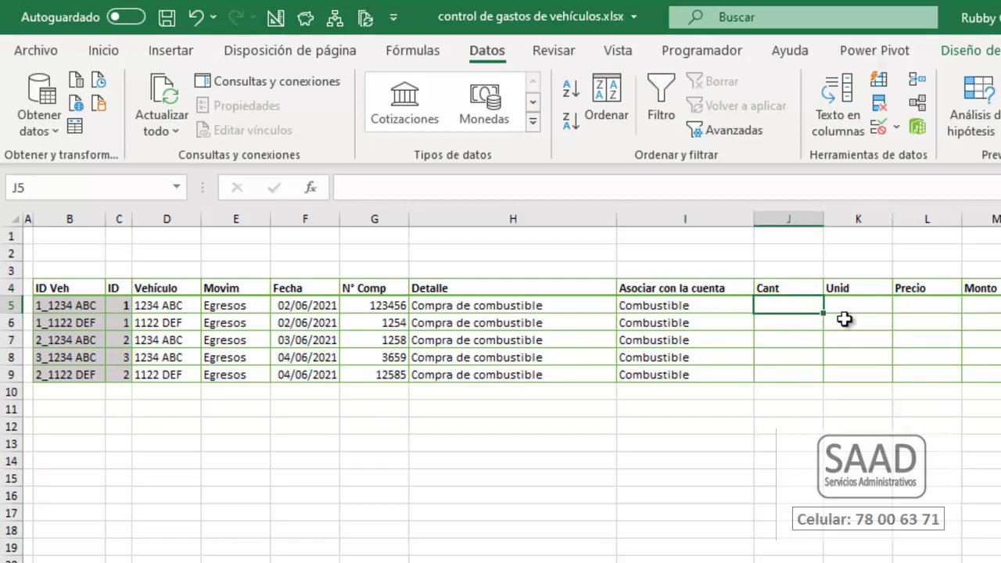
key("ctrl+c")
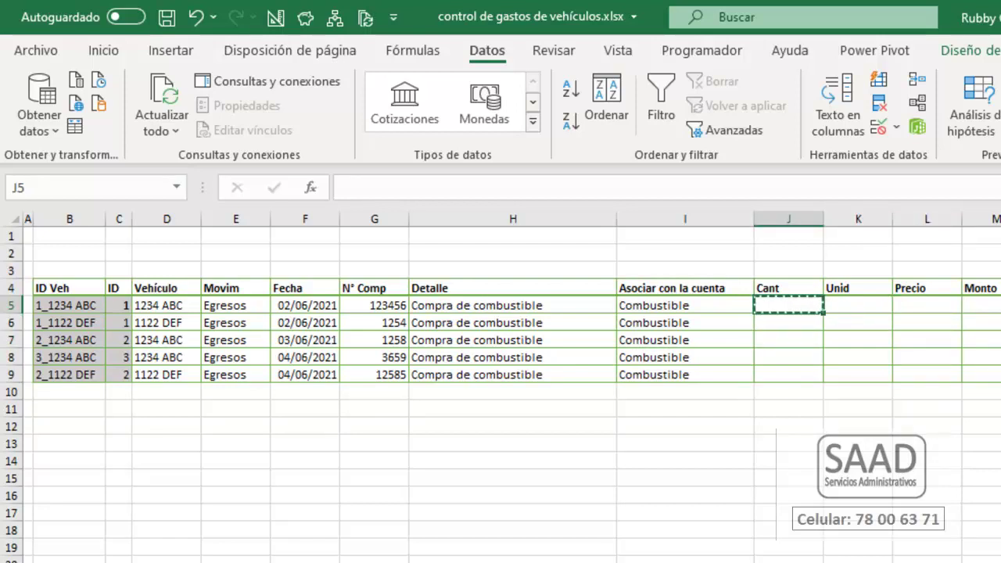
left_click_drag(915, 305, 923, 370)
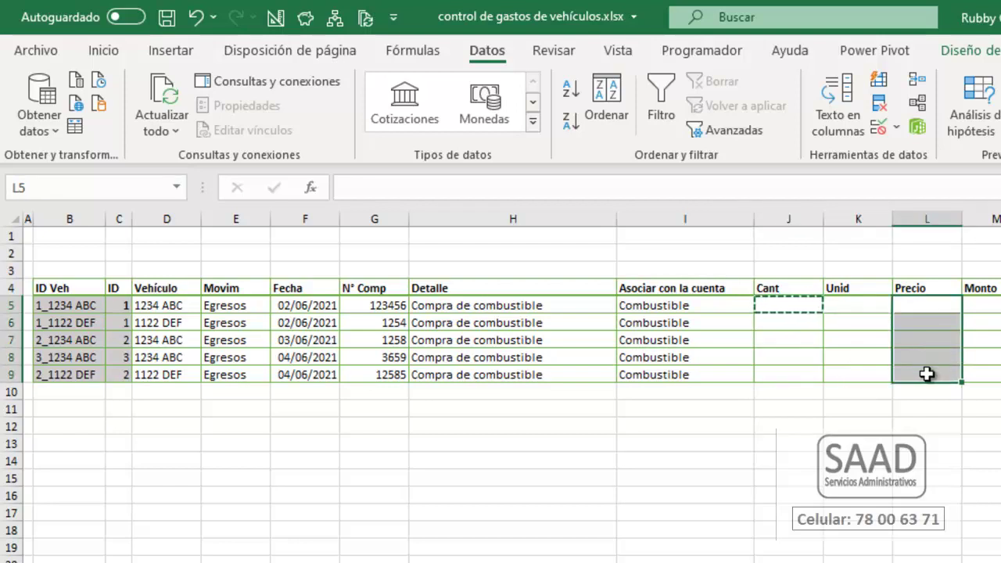
right_click(915, 311)
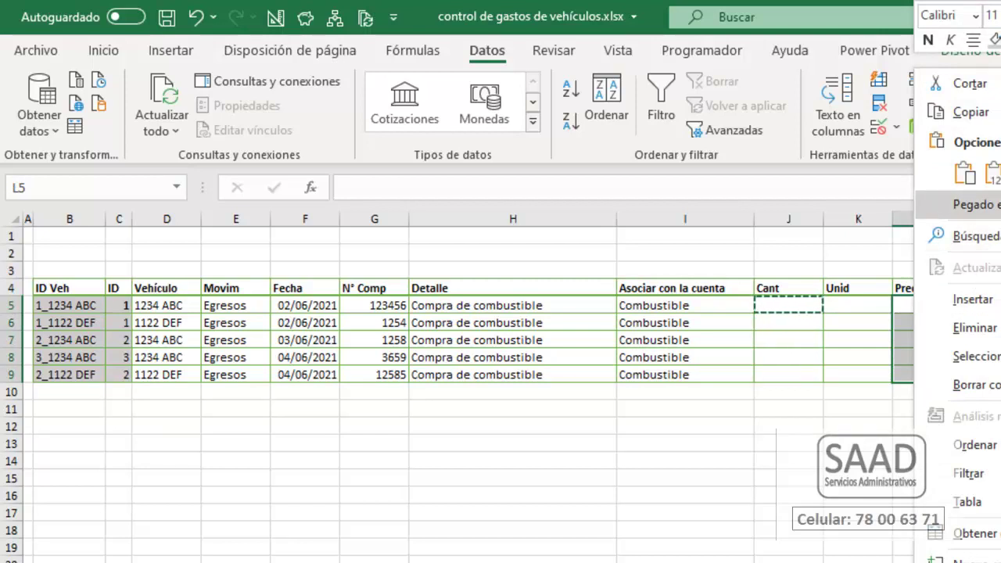
left_click(969, 204)
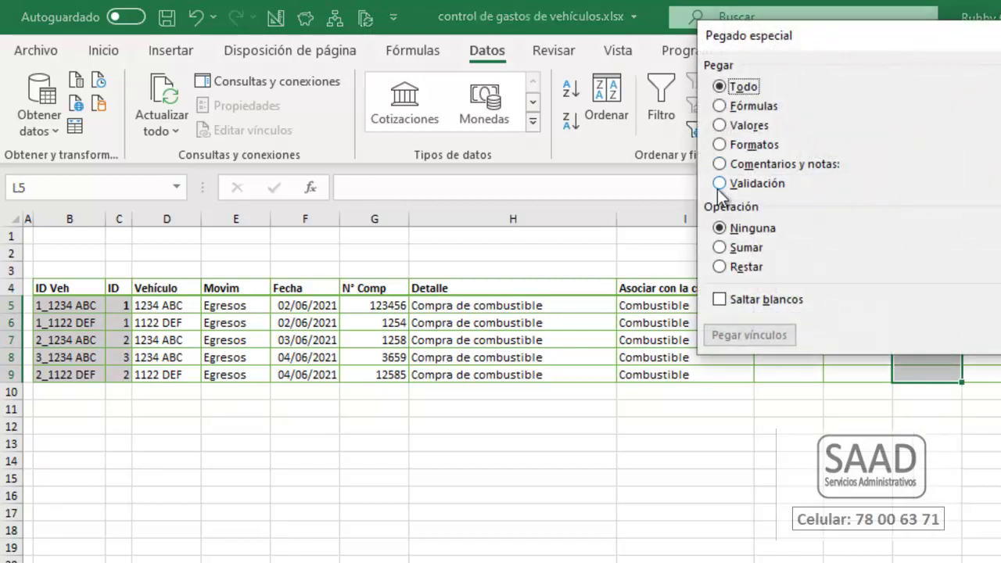
left_click(724, 186)
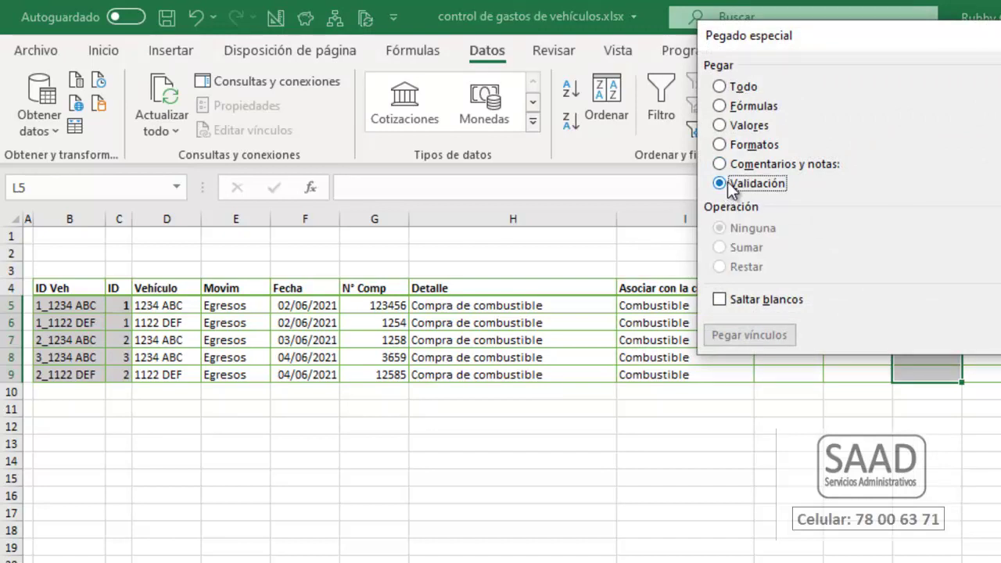
key("Return")
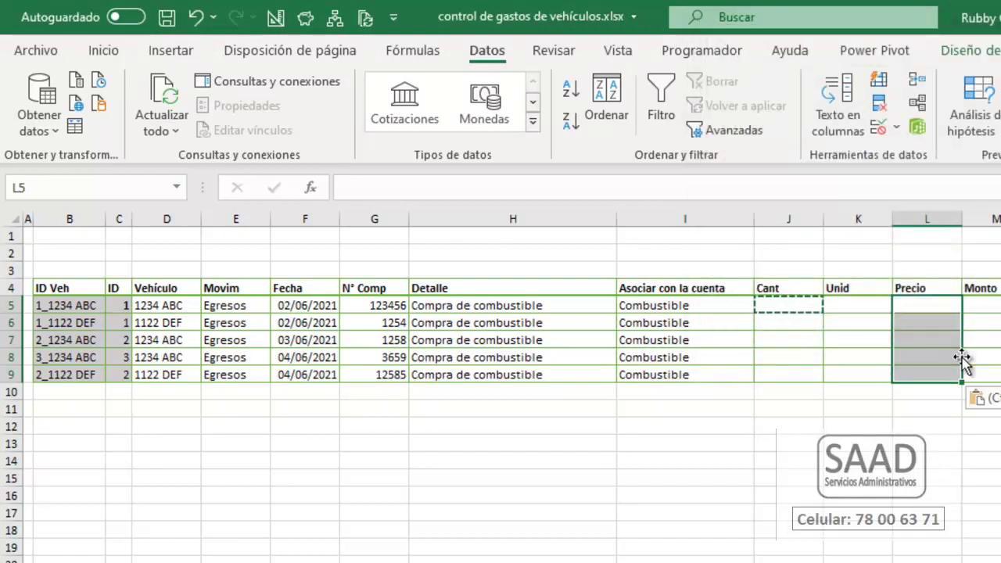
- Test the Precio validation by entering the text eede in L6, and cancel the entry
left_click(938, 319)
type("eede")
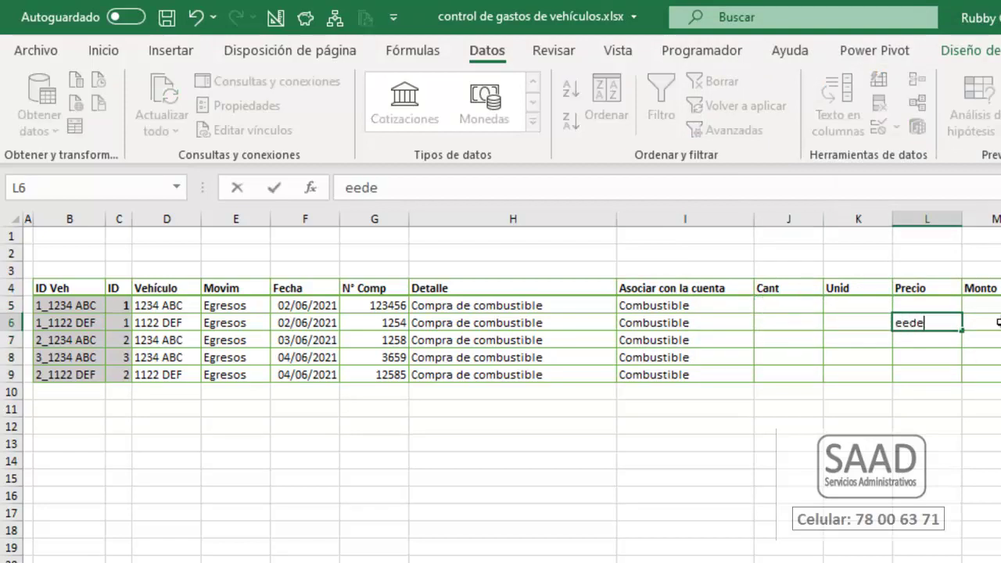
key("Return")
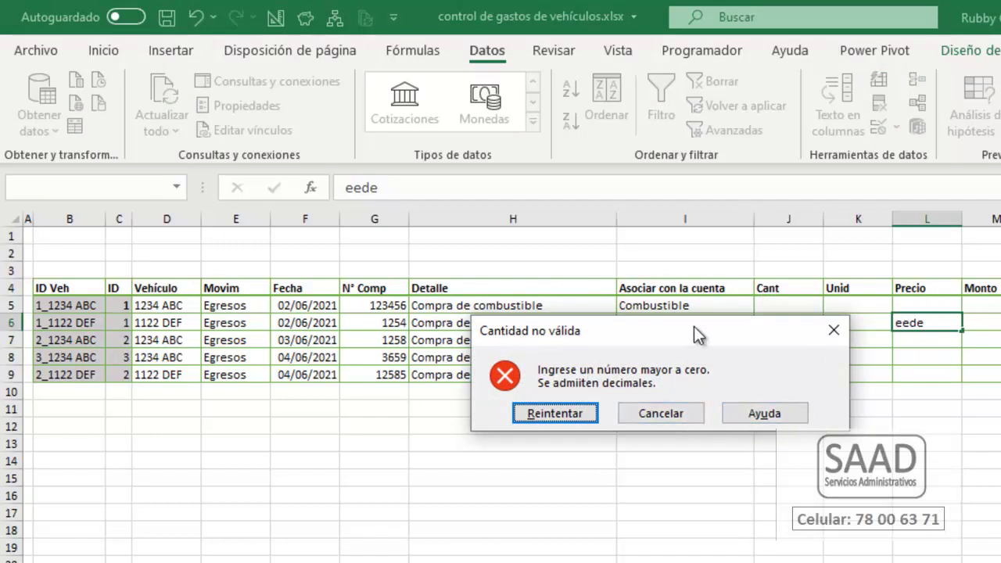
key("Escape")
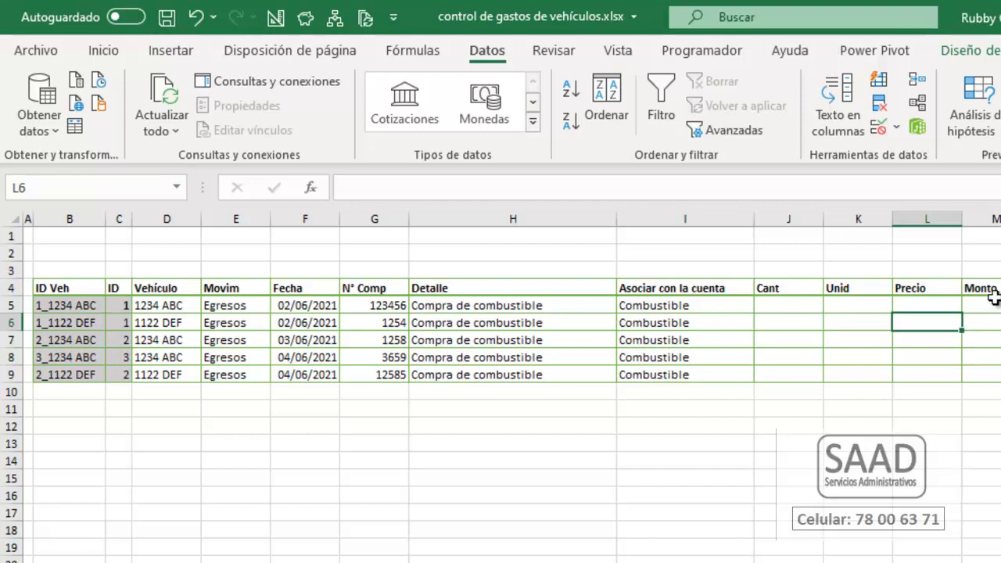
- Shade the table cells of rows 5 to 9 grey from the Monto column through the km/Lt column
left_click_drag(986, 305, 999, 376)
left_click(110, 52)
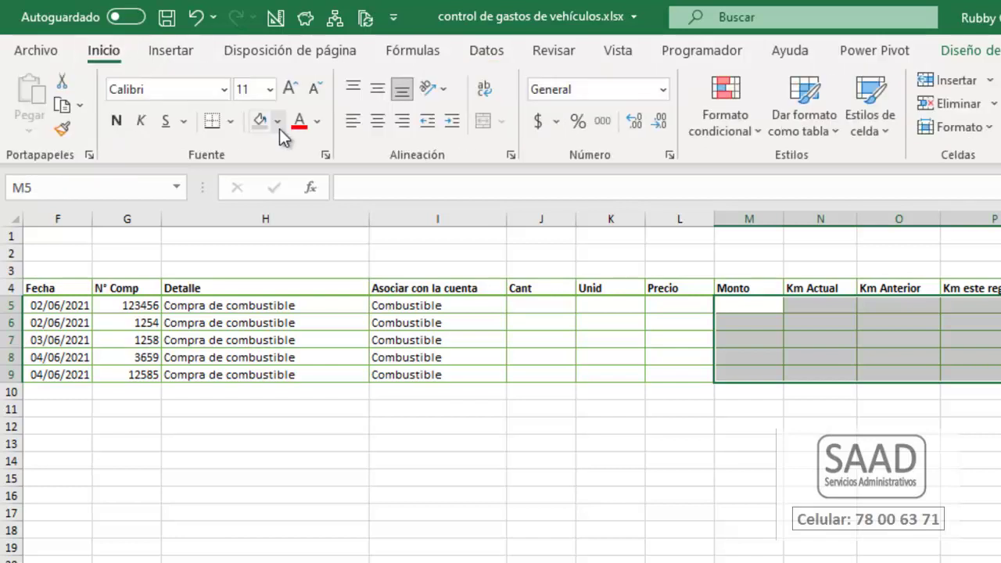
left_click(262, 122)
key("Left")
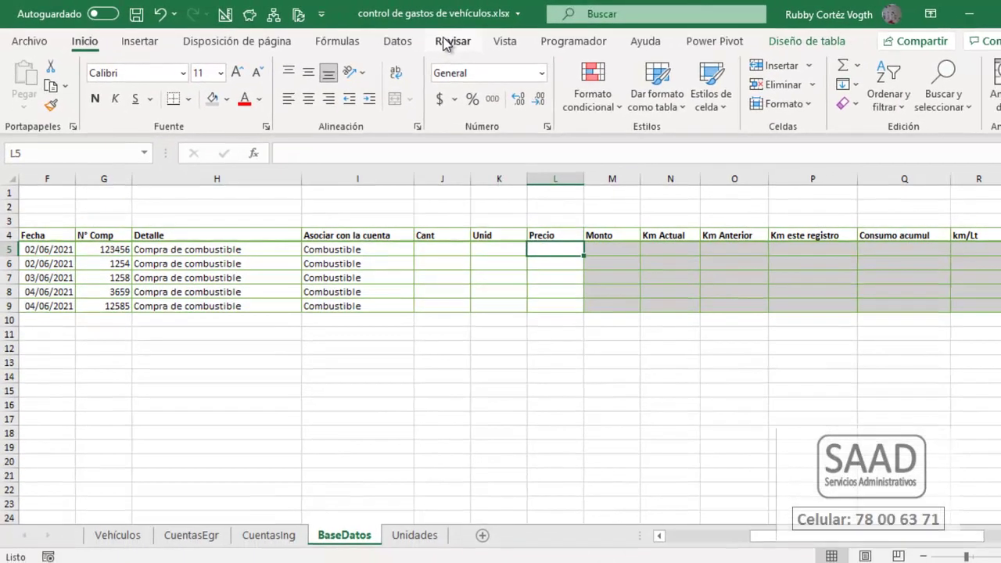
- Narrow the Detalle column H and the Asociar con la cuenta column I to fit their contents
key("Home")
key("Right")
key("Right")
key("Right")
key("Right")
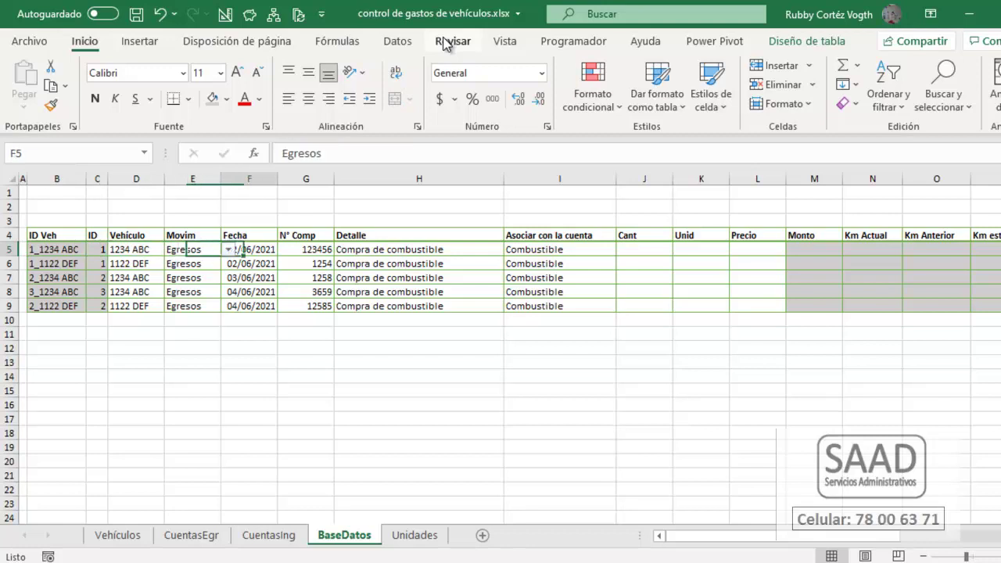
key("Right")
key("Right")
left_click(504, 177)
left_click_drag(503, 178, 448, 178)
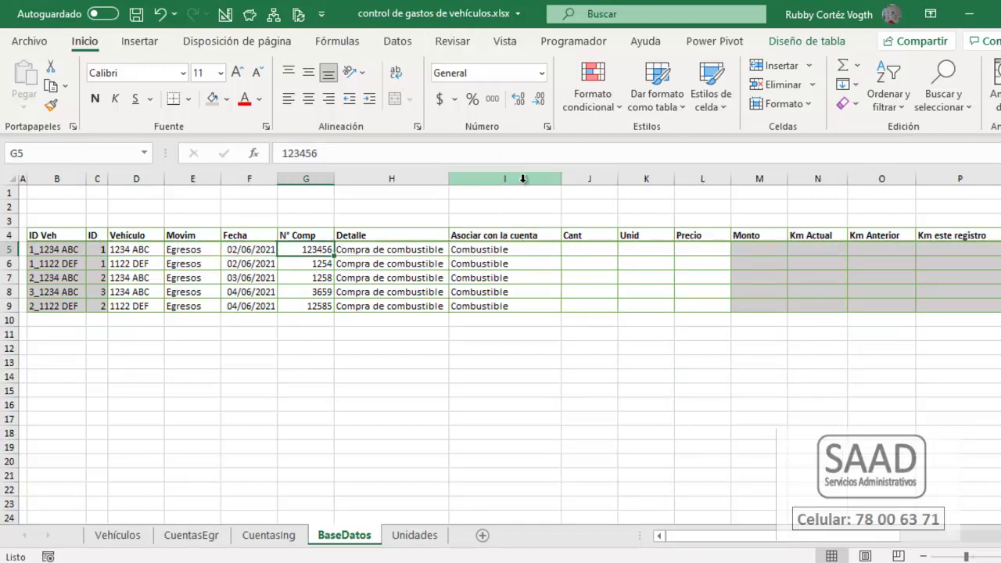
left_click_drag(559, 178, 559, 179)
double_click(559, 178)
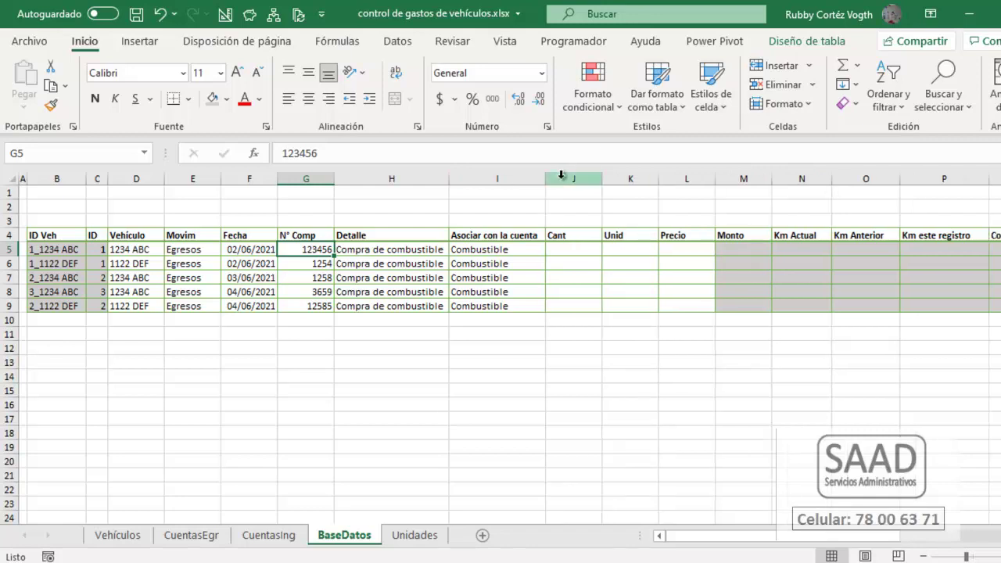
- Set the width of the Cant column J to 7
left_click(572, 247)
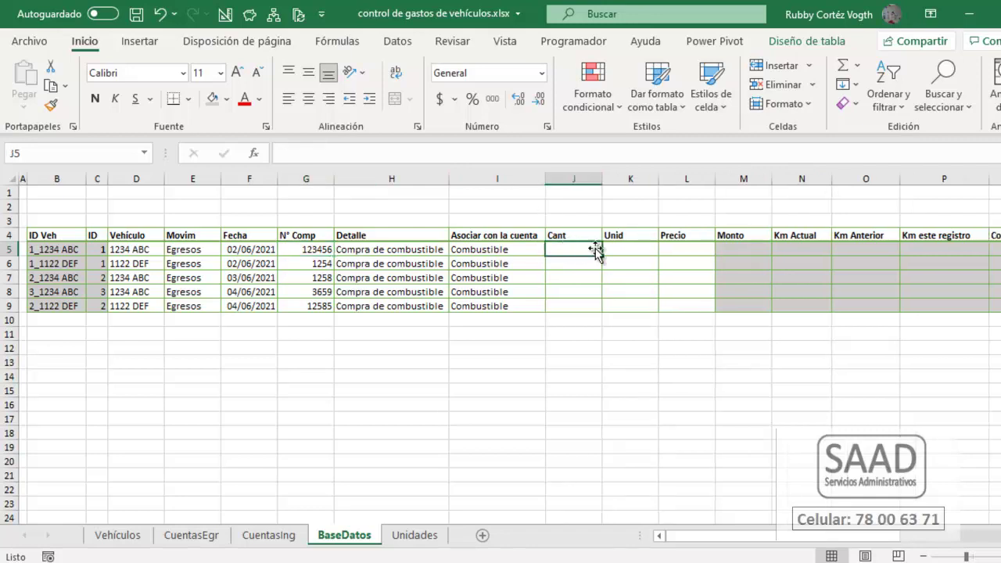
key("alt+o")
type("ca5")
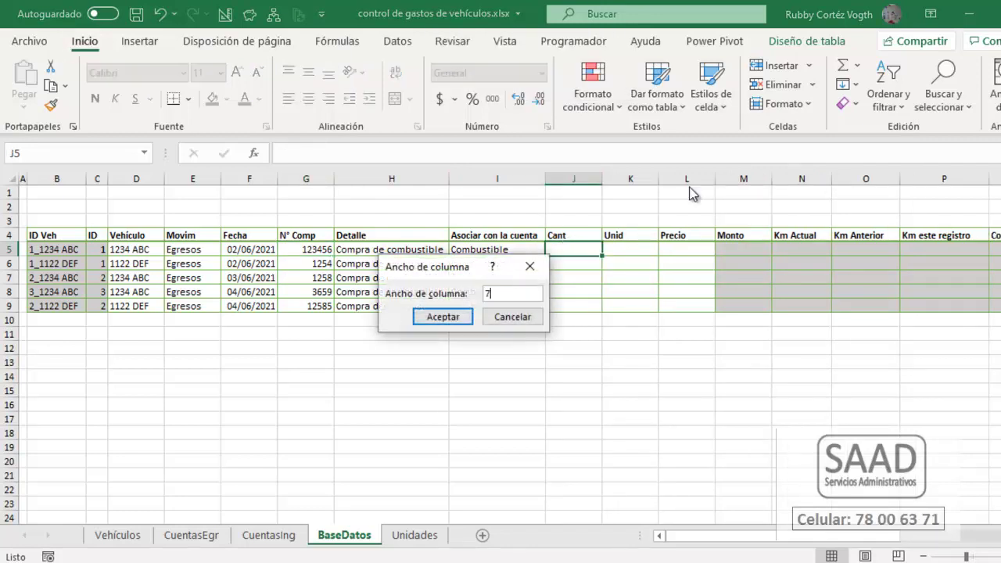
key("Return")
- Narrow the Unid column K to just fit its heading and the Precio column L to the same width as Cant
key("Right")
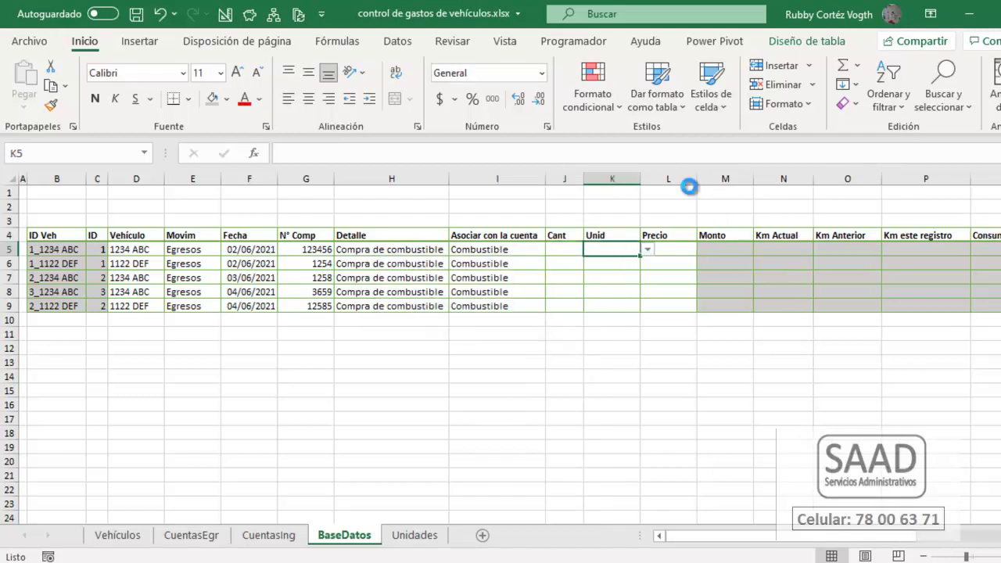
key("F4")
key("alt+o")
type("ca3,5")
key("Return")
key("Up")
key("Right")
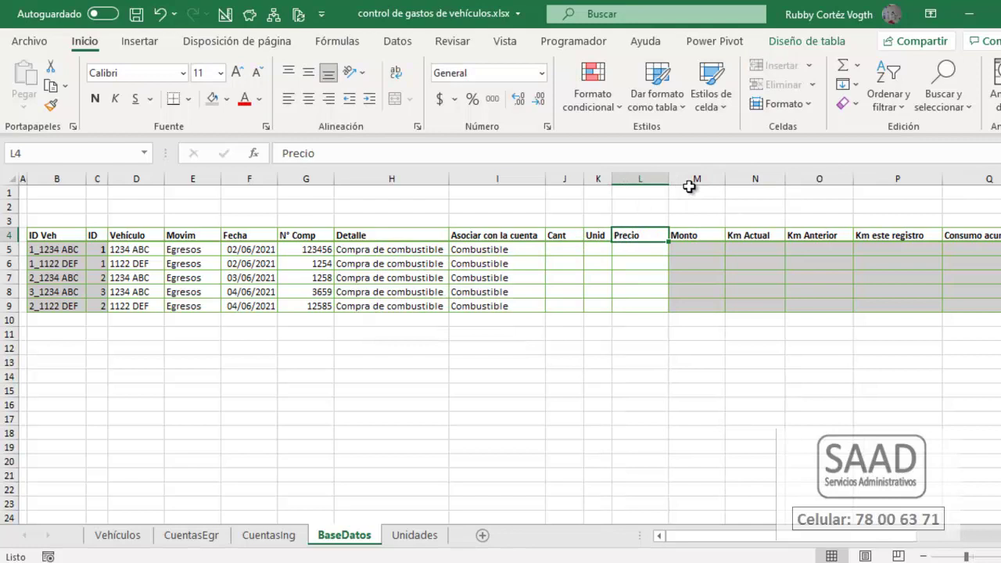
key("alt+o")
type("ca5")
key("Return")
key("Left")
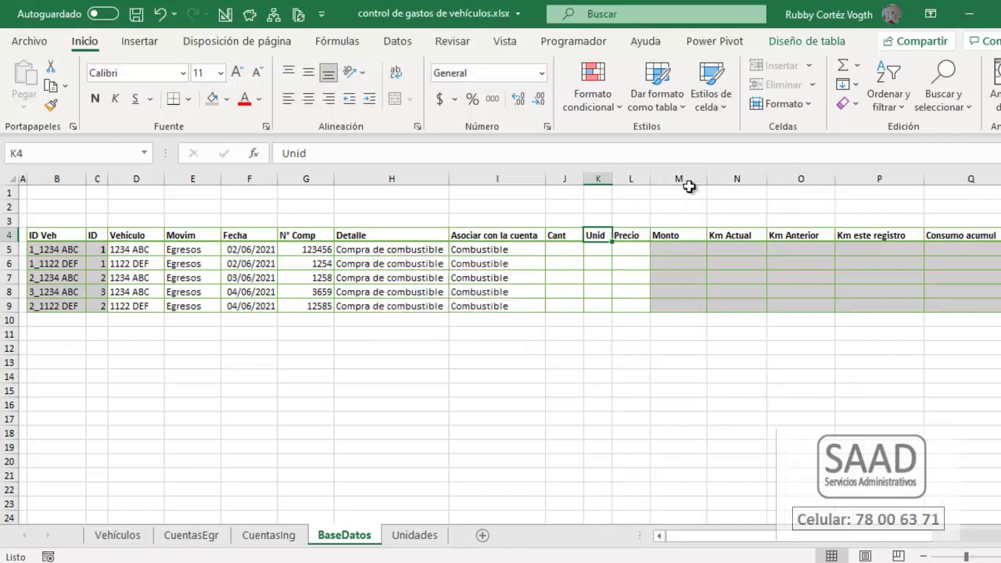
- Fill in the first record in row 5 with Cant 60, Unid Lt from the list and Precio 3.8
key("Left")
key("Down")
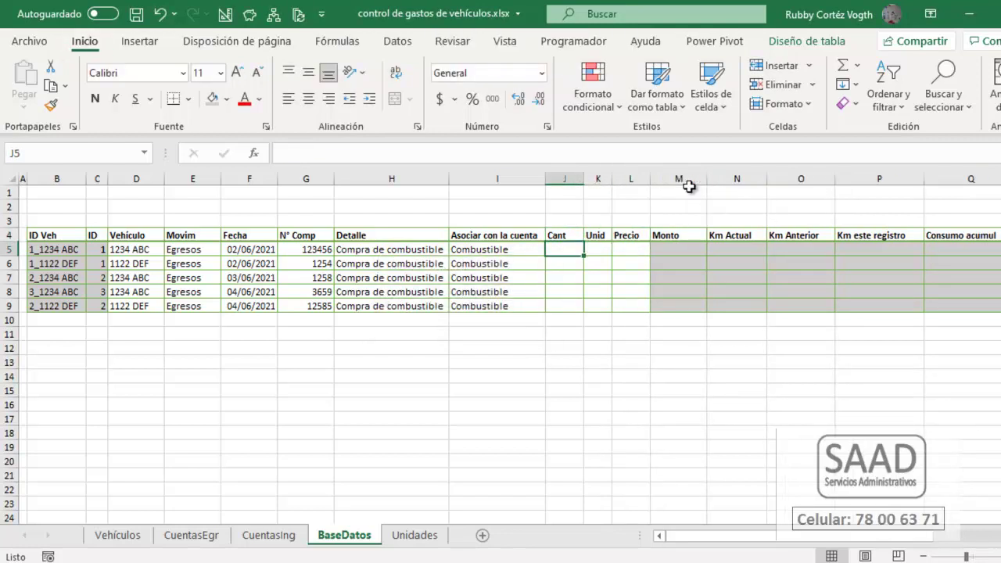
type("60")
key("Return")
key("Up")
key("Right")
key("alt+Down")
key("Down")
key("Return")
key("Right")
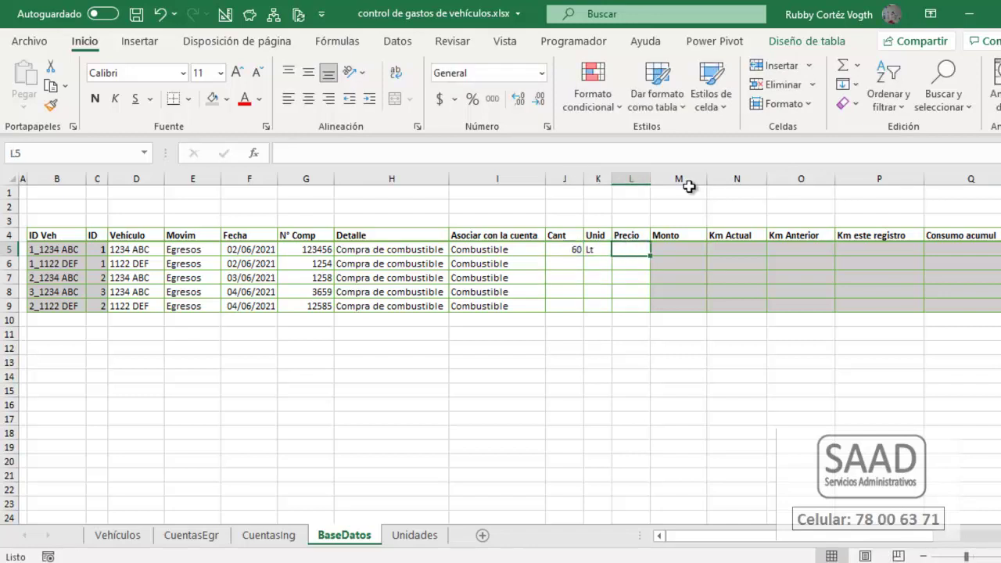
type("3.8")
key("Return")
- Format the Precio cells L5:L9 as numbers with two decimals
key("Up")
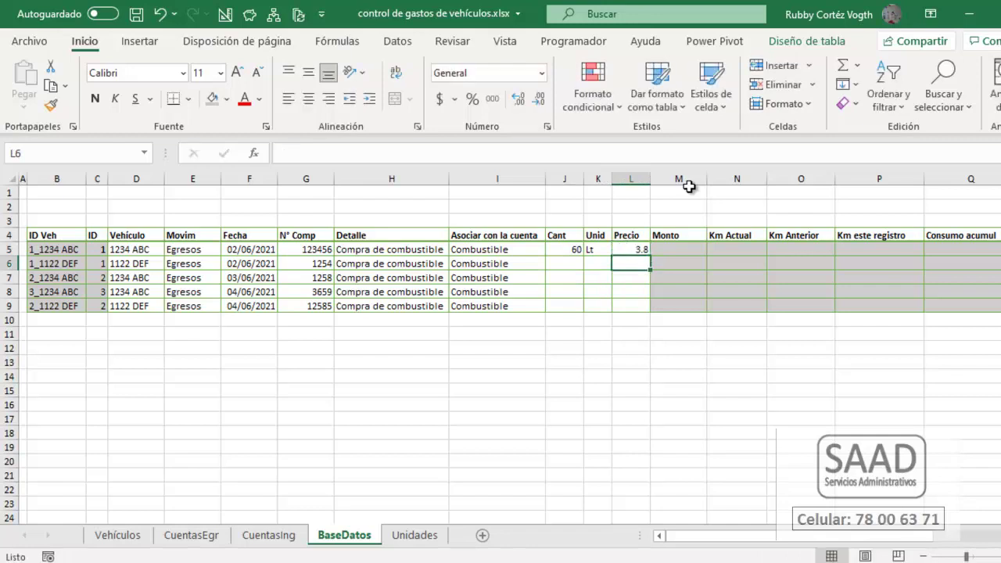
key("shift+Down")
key("shift+Down")
key("shift+Down")
key("shift+Down")
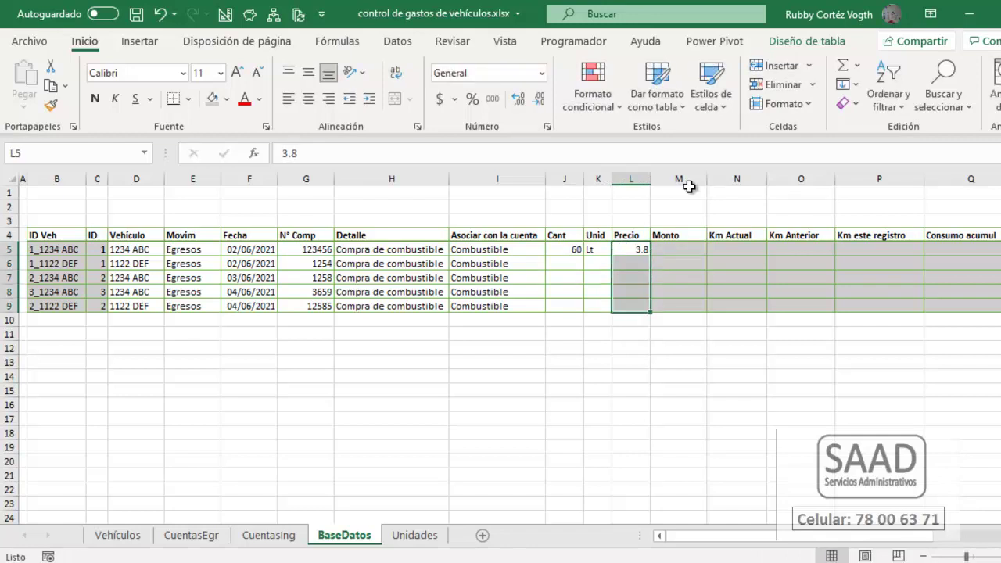
key("ctrl+shift+1")
key("Up")
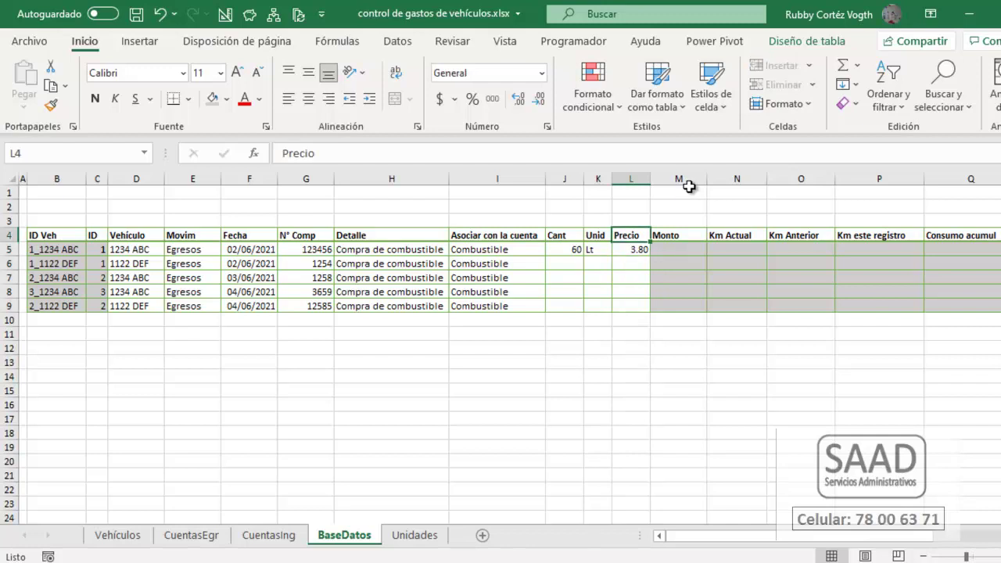
- Format the Cant cells J5:J9 as numbers with two decimals
key("Left")
key("Left")
key("Down")
key("shift+Down")
key("shift+Down")
key("shift+Down")
key("shift+Down")
key("ctrl+shift+1")
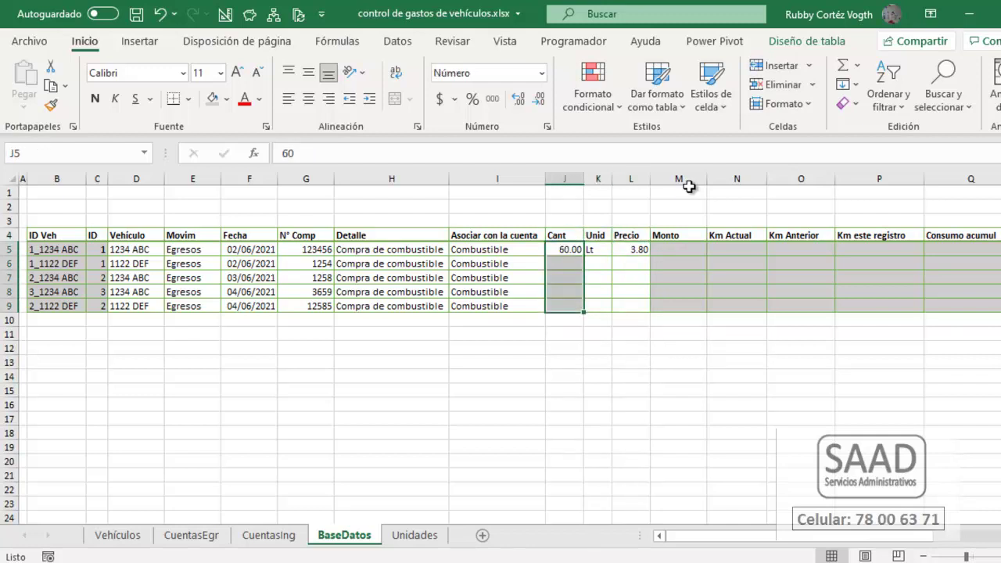
key("Up")
- Calculate Monto in M5 as quantity times price with the formula =J5*L5
key("Down")
key("Right")
key("Right")
key("Right")
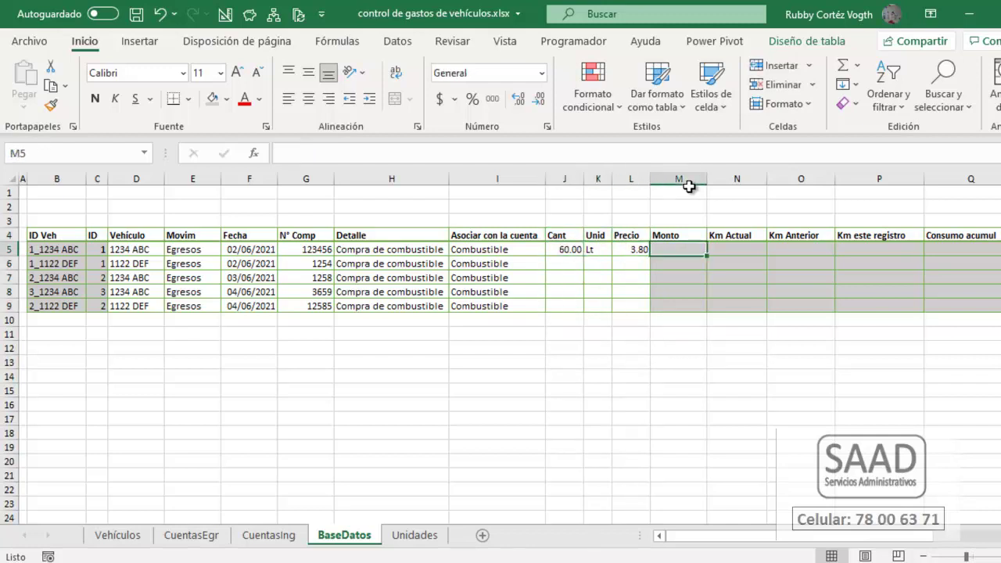
type("=")
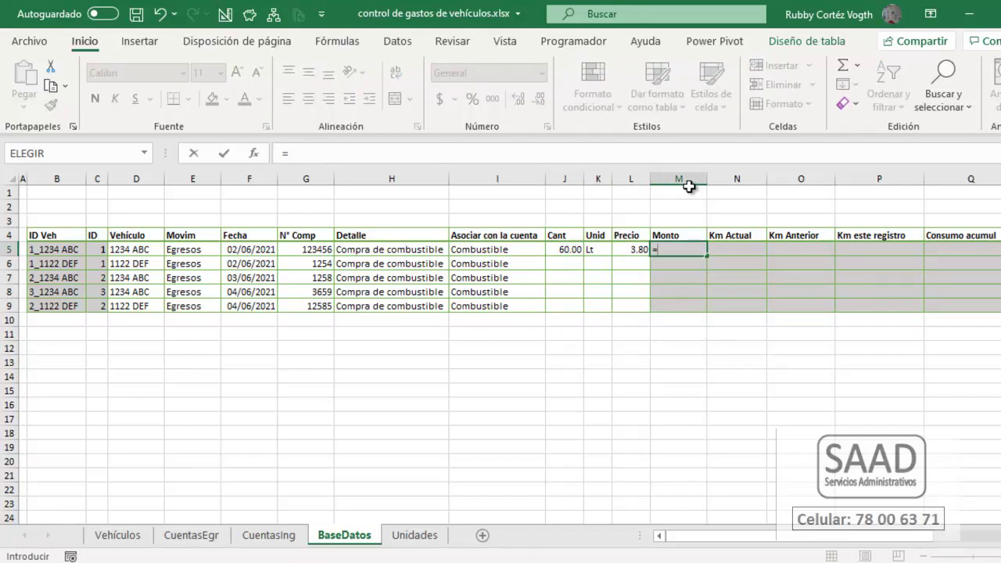
type("J5")
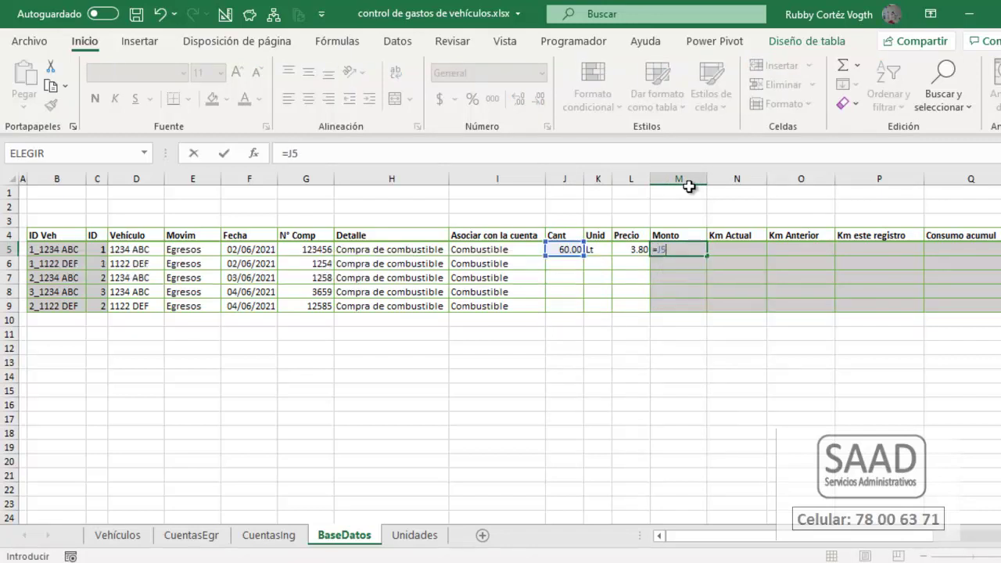
type("*L5")
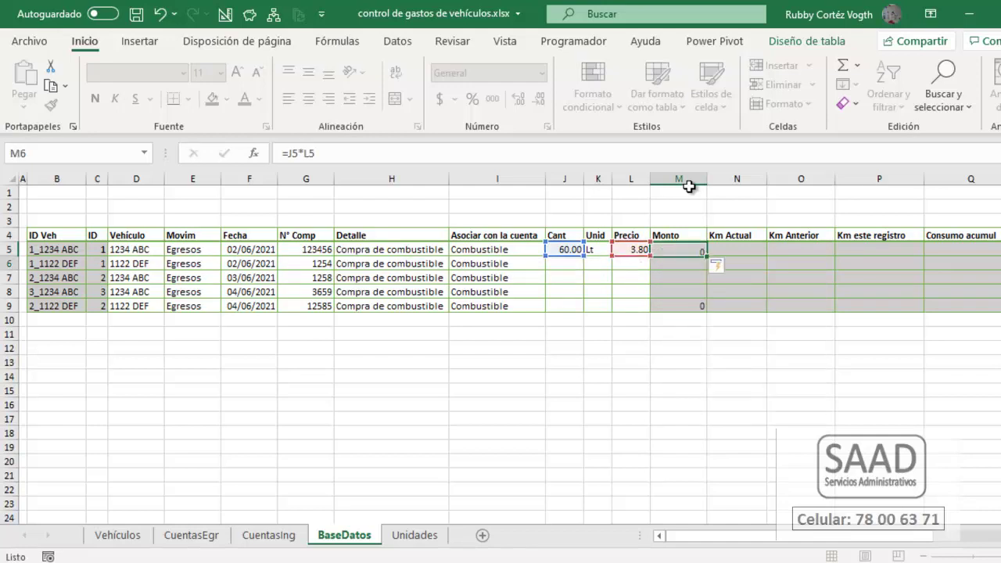
key("Return")
- Format the Monto cells M5:M9 as numbers with two decimals and select the Km Actual cell N5
key("Up")
key("ctrl+shift+Down")
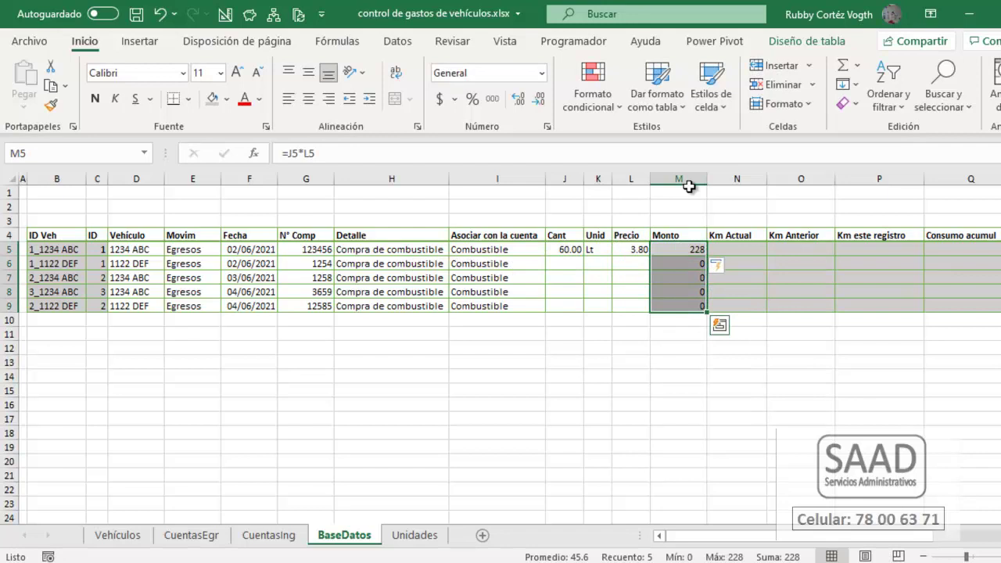
key("ctrl+shift+1")
key("Up")
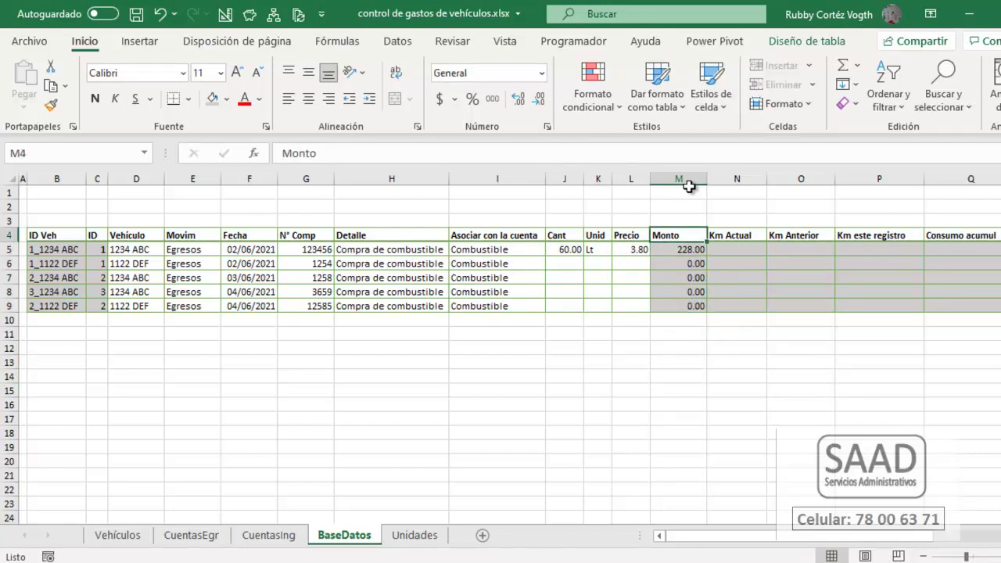
key("Down")
key("Right")
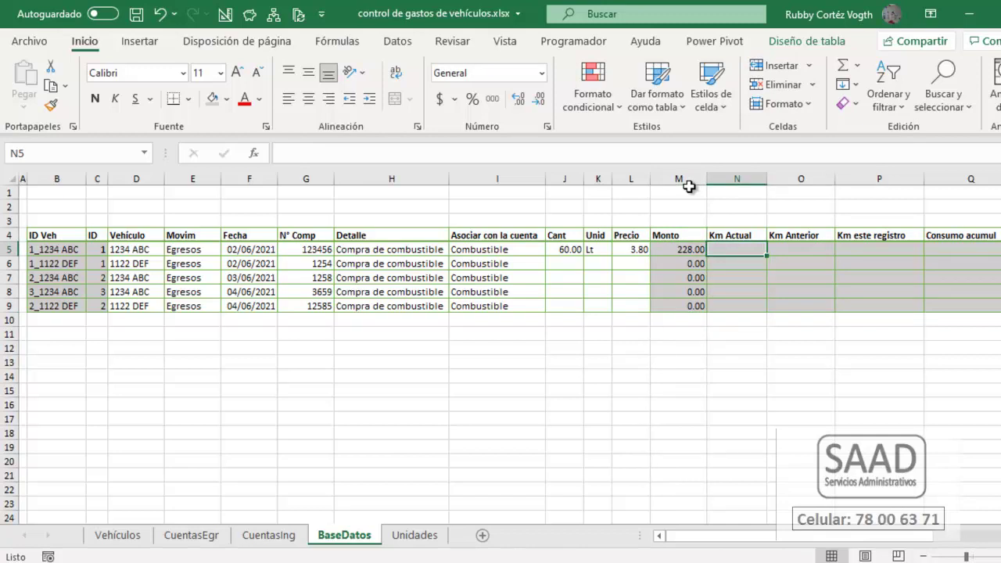
- Remove the fill colour from the Km Actual cells N5:N9 and select N5
left_click(735, 226)
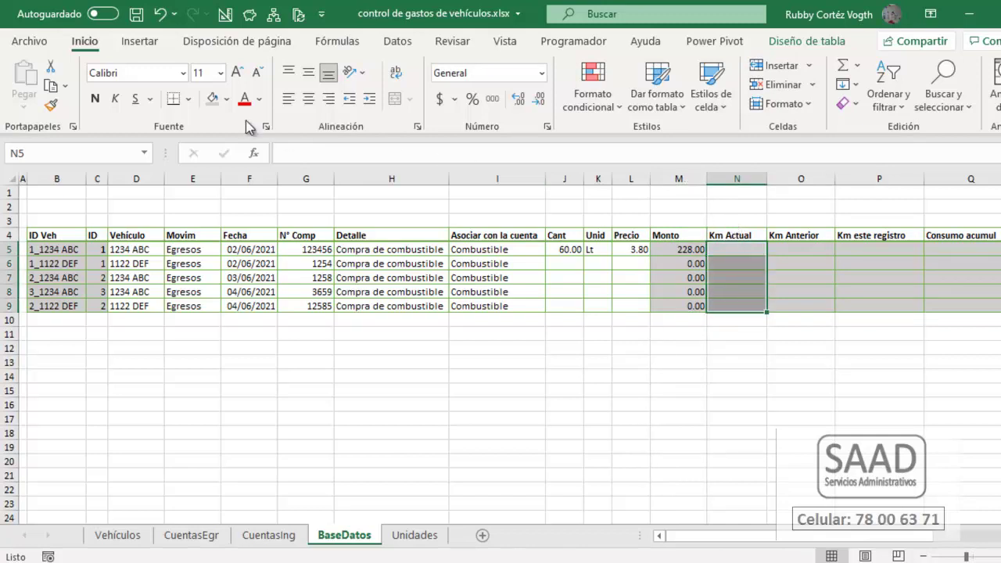
left_click(226, 98)
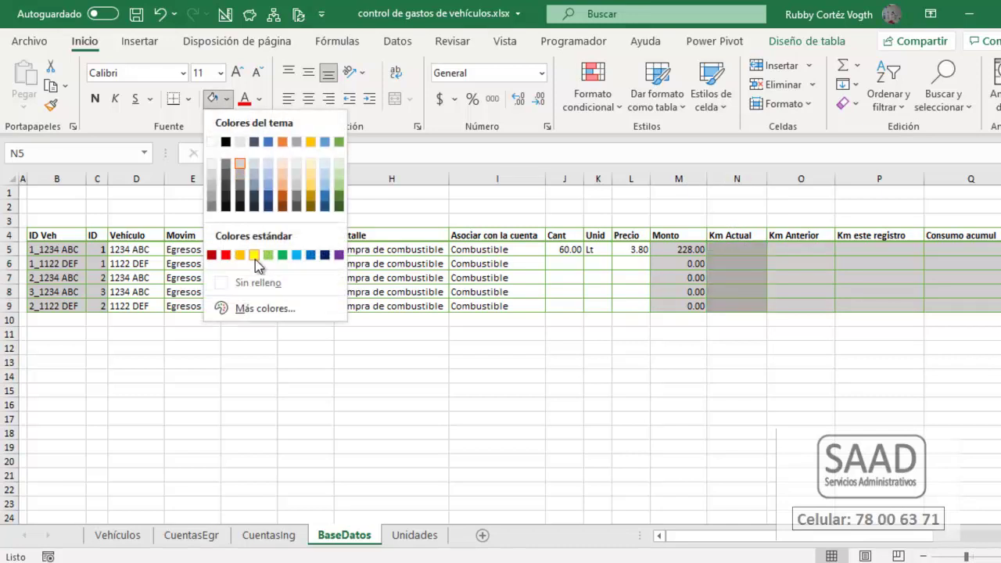
left_click(257, 283)
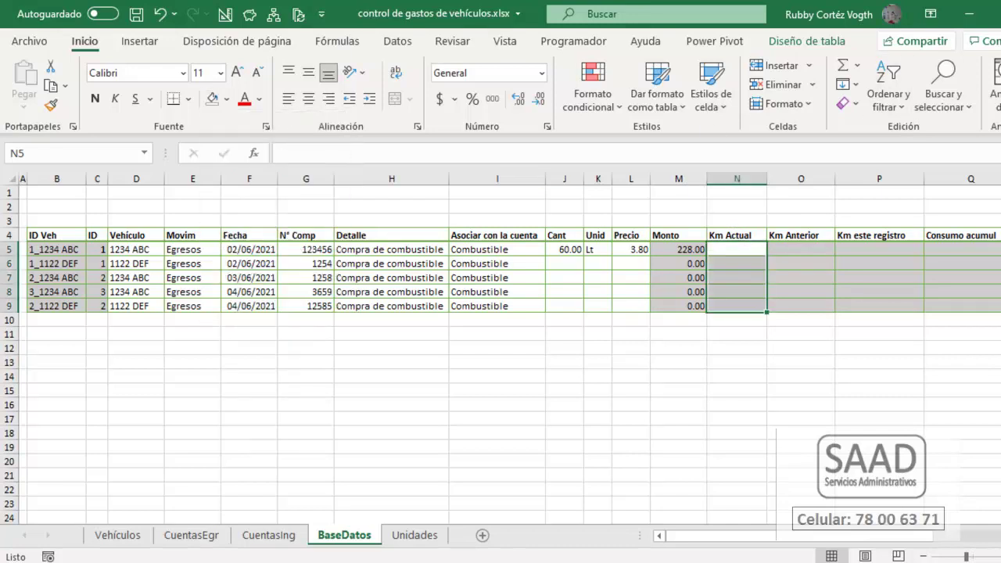
left_click(736, 249)
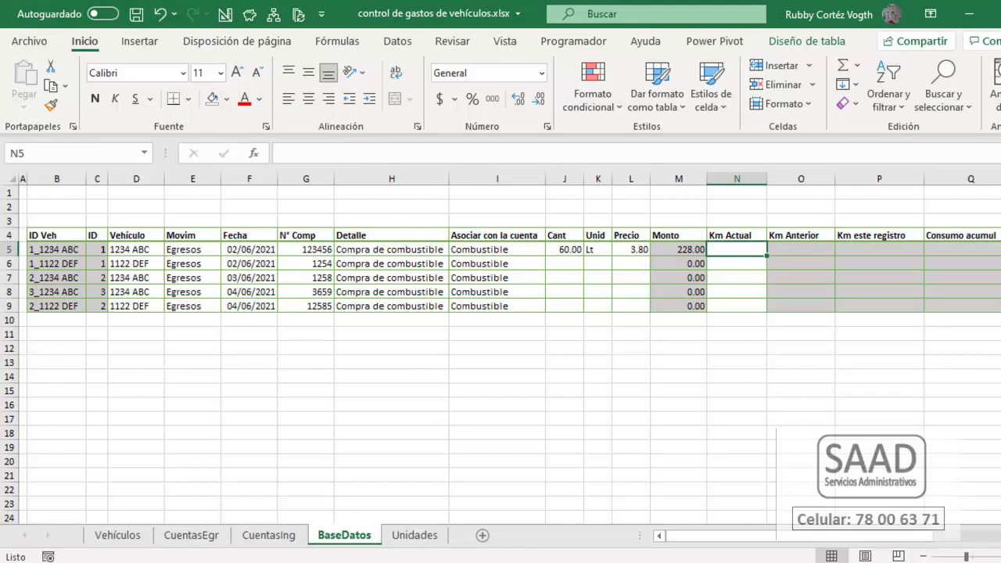
- Check the first vehicle's Kilometraje inicial on the Vehículos sheet and enter 80 as Km Actual in N5 of BaseDatos
left_click(115, 536)
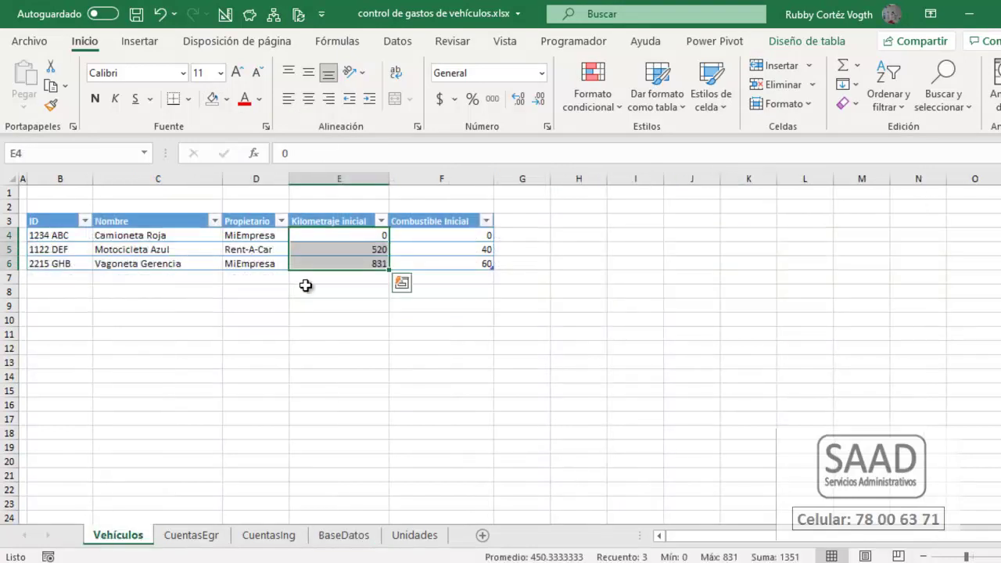
left_click(342, 245)
left_click(342, 235)
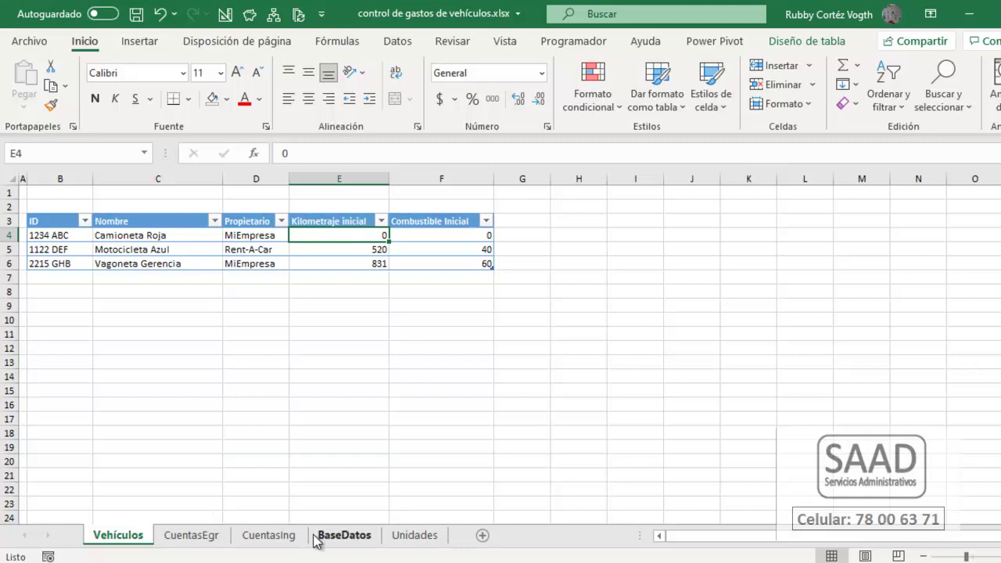
left_click(372, 538)
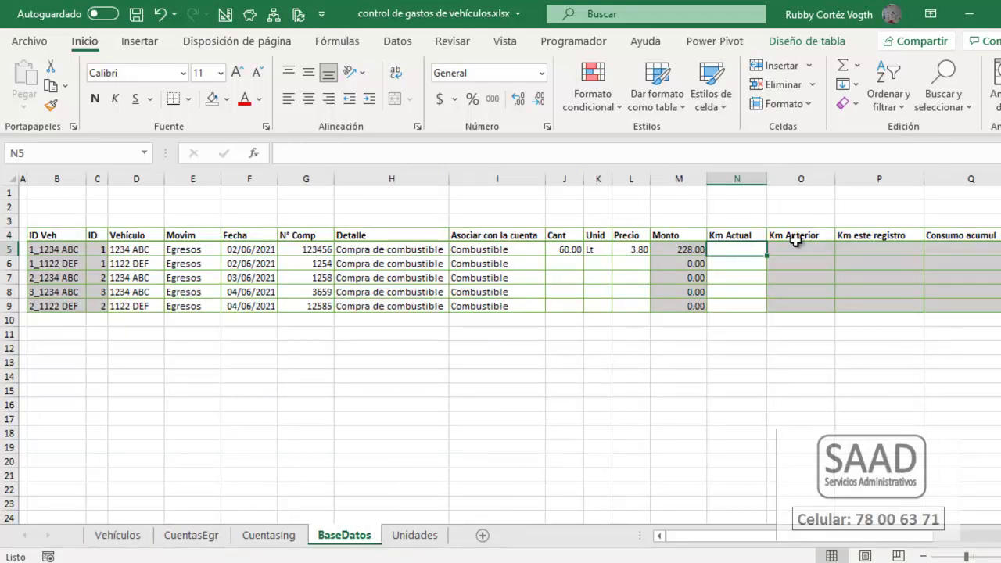
type("80")
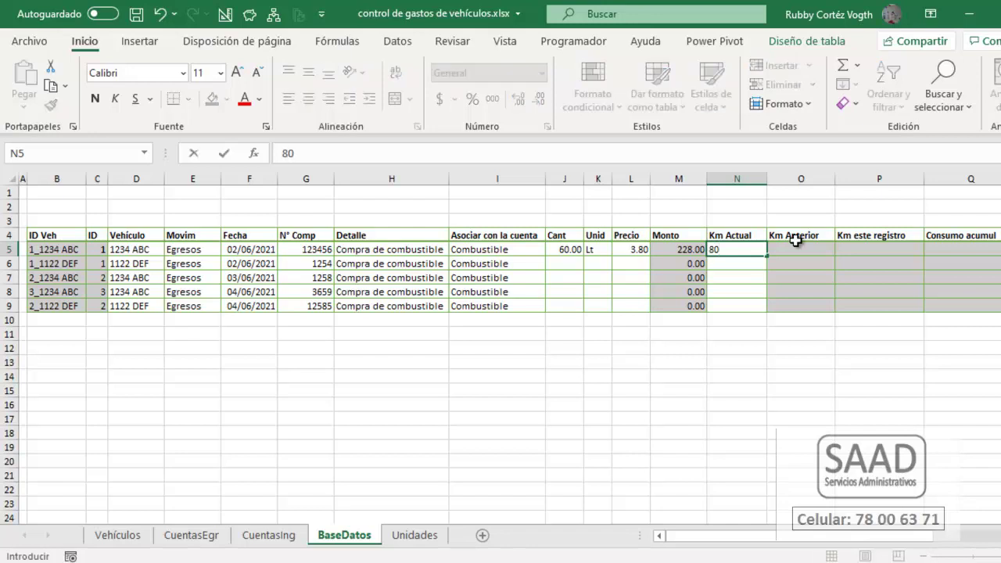
key("ctrl+Return")
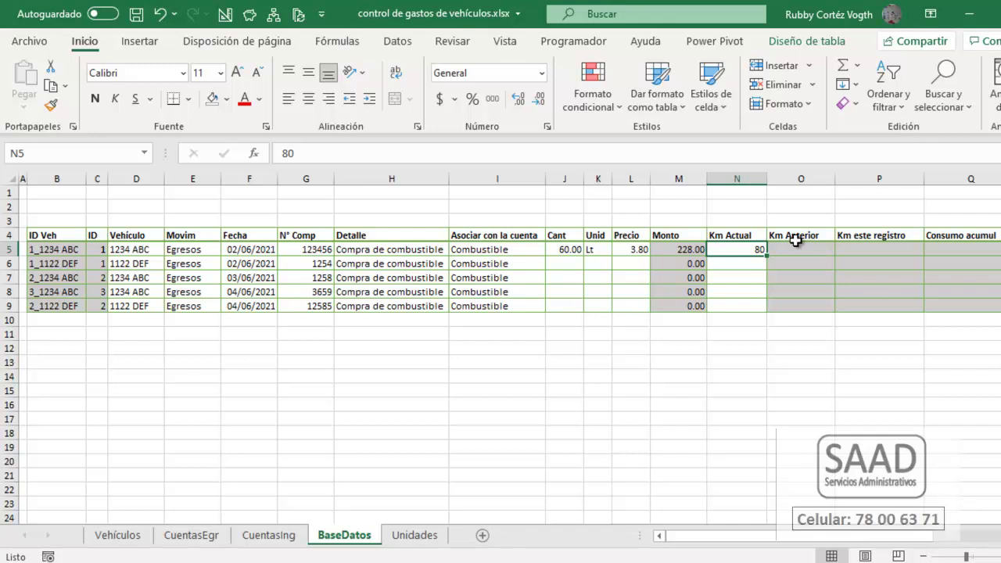
- Compare the first vehicle's Kilometraje inicial on the Vehículos sheet with the Km Actual and Vehículo entries in row 5 of BaseDatos
left_click(797, 245)
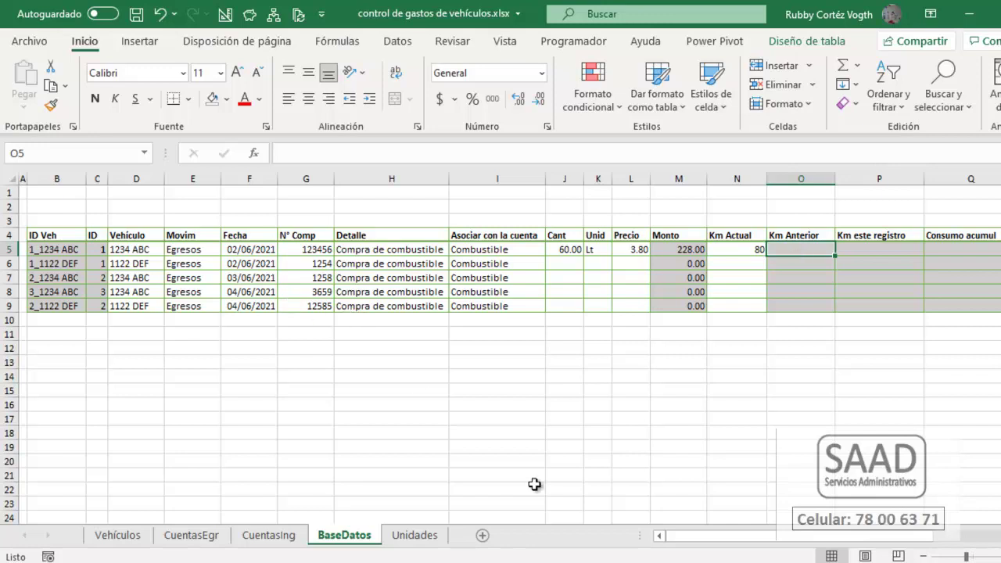
left_click(121, 537)
mouse_move(354, 242)
left_mouse_down()
mouse_move(352, 266)
mouse_move(353, 242)
left_mouse_up()
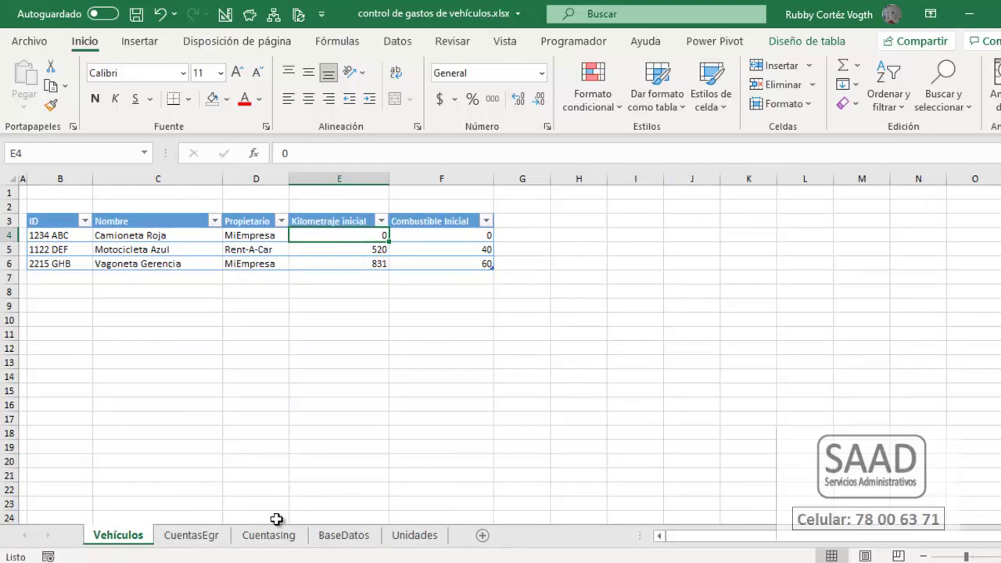
left_click(352, 540)
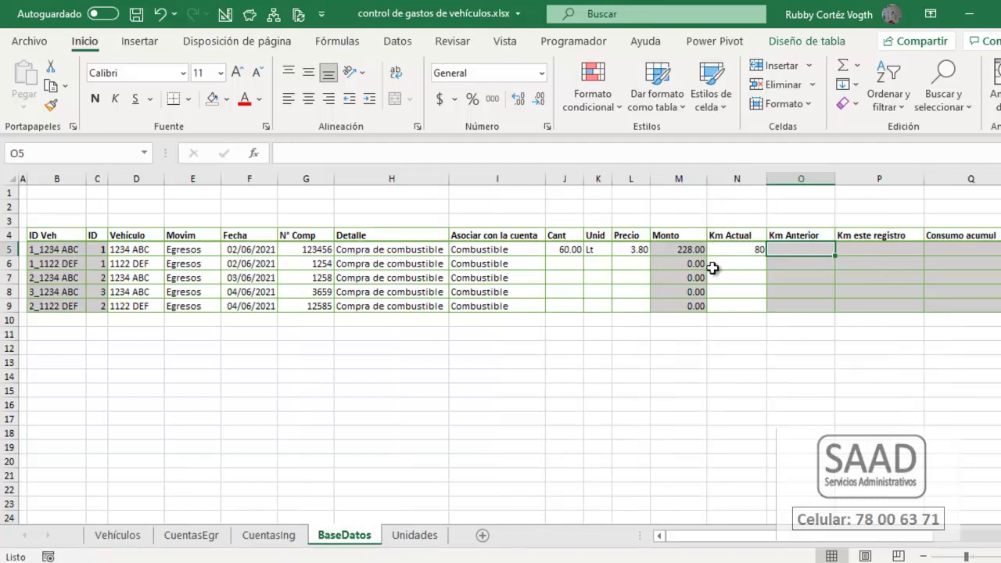
left_click(735, 250)
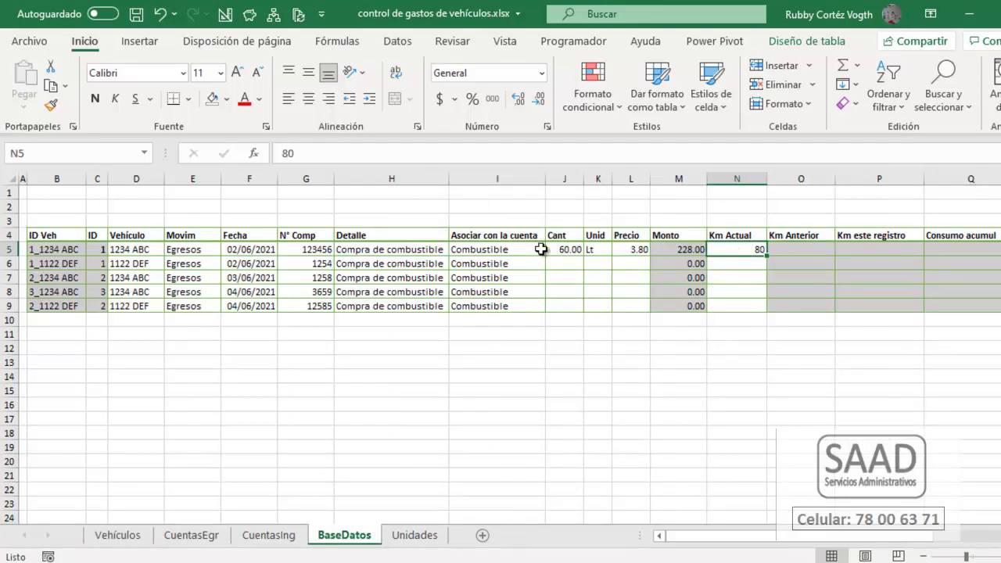
left_click_drag(129, 265, 125, 249)
- Start the Km Anterior formula in O5 with the condition =si( B5="1_"&D5
left_click(789, 250)
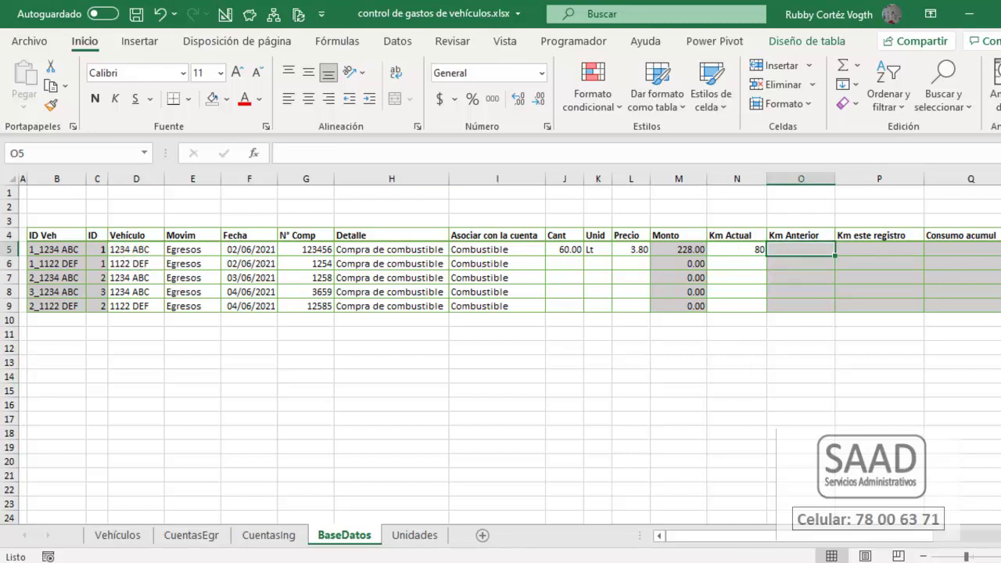
type("=si(")
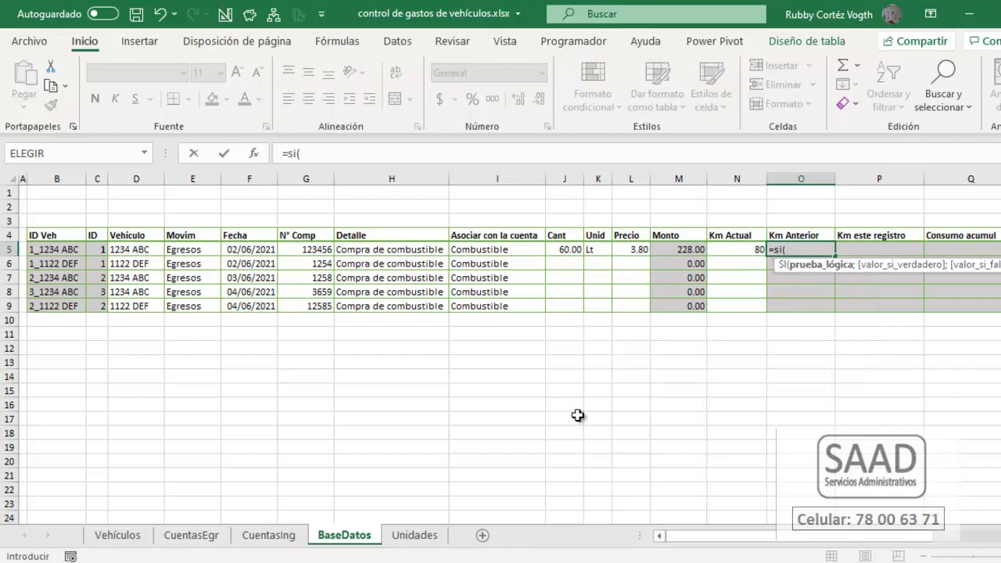
type(" B5")
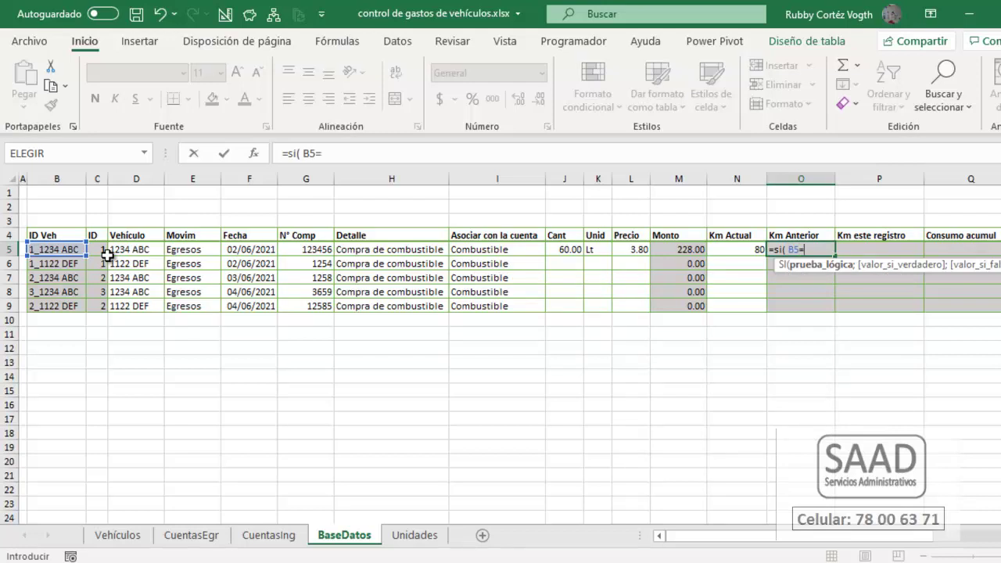
type("=1")
key("BackSpace")
type("\"1_\"&D5")
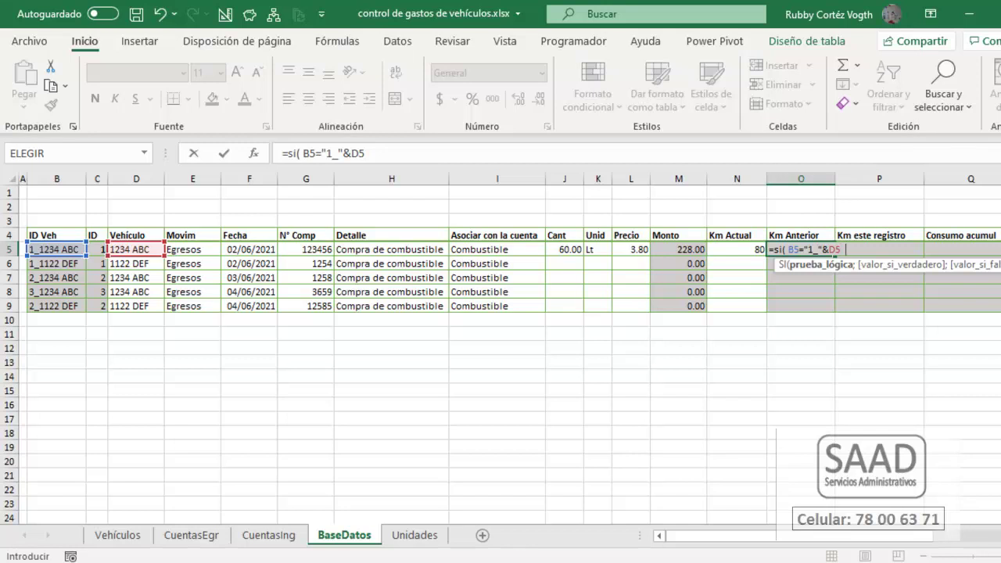
type("b")
key("BackSpace")
key("BackSpace")
- Add the BUSCARV function as the value-if-true argument of the O5 formula, with D5 as its lookup value
type("; busc")
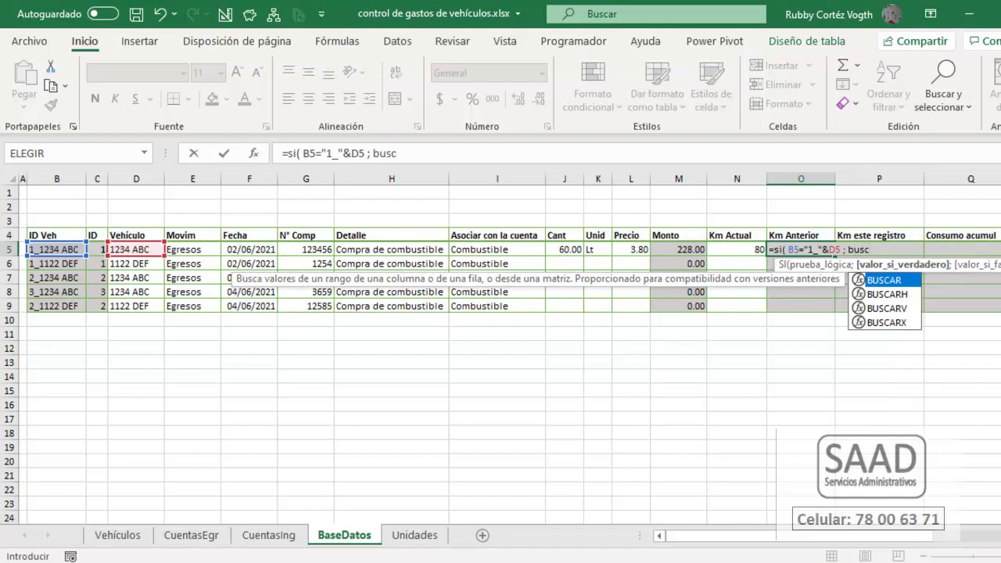
key("Down")
key("Down")
key("Tab")
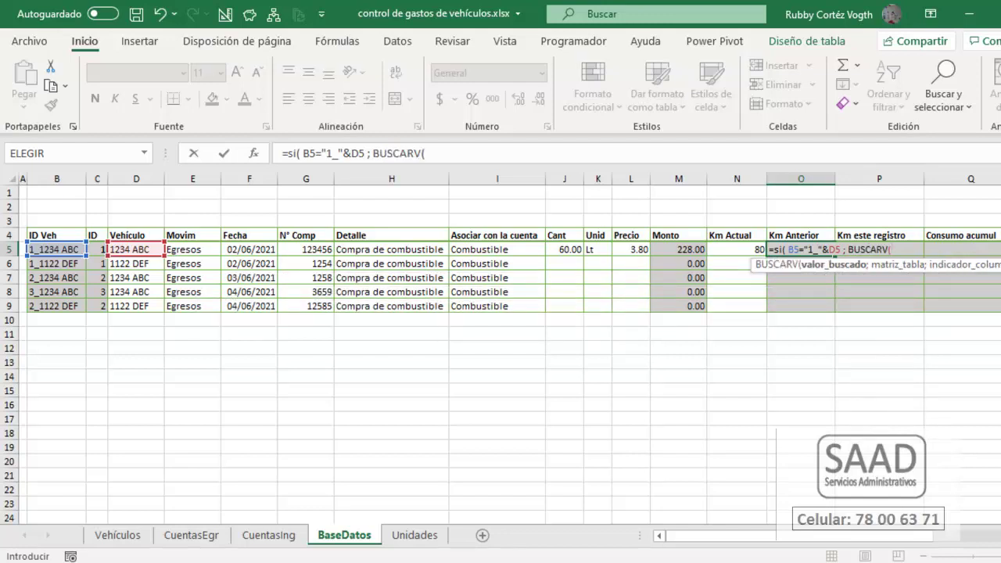
type("B")
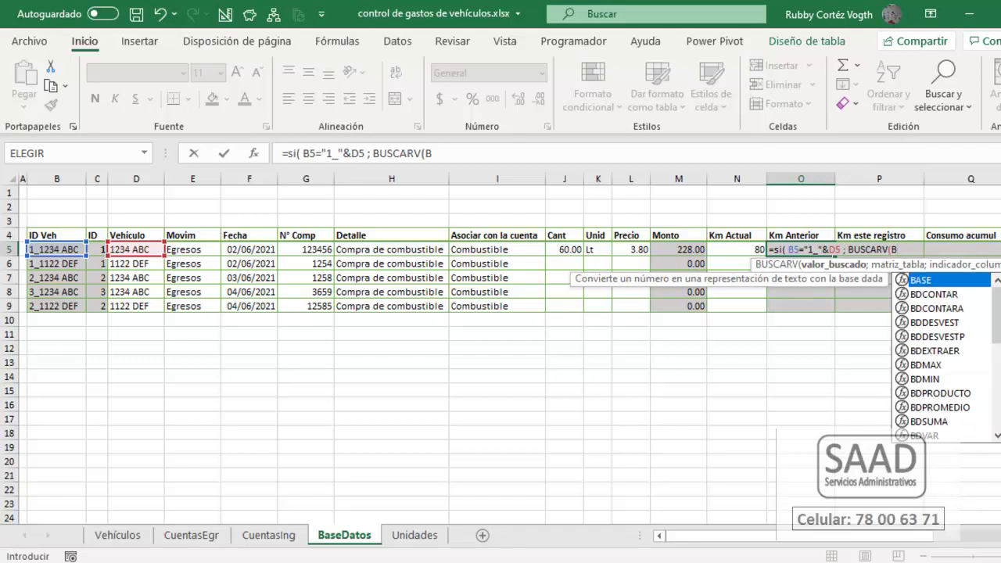
key("BackSpace")
type("D")
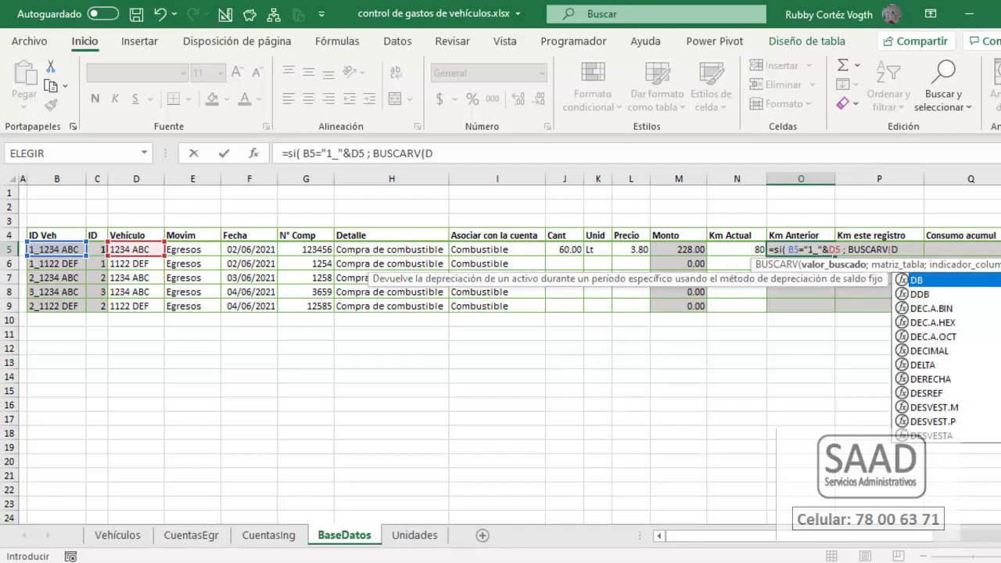
type("5")
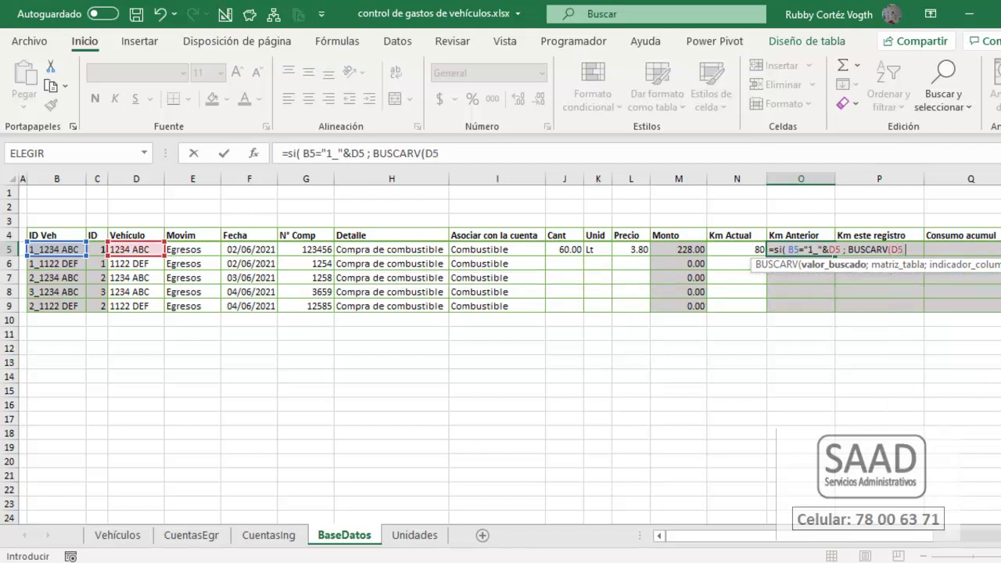
- Complete BUSCARV with TablaVehículos, column 3 and FALSO for an exact match, and begin the value-if-false argument of the SI function
type(" ; ta")
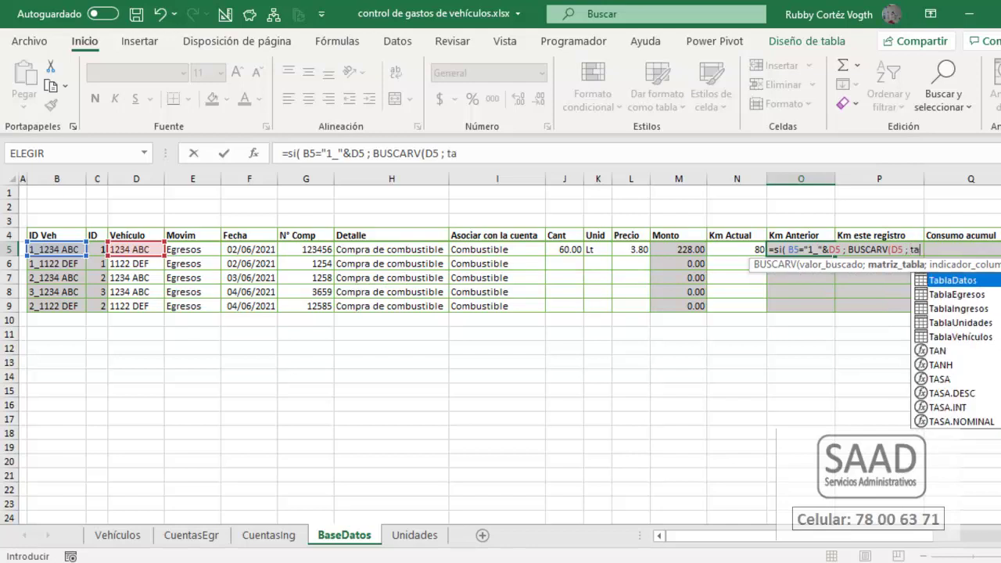
key("Down")
key("Down")
key("Down")
key("Down")
key("Tab")
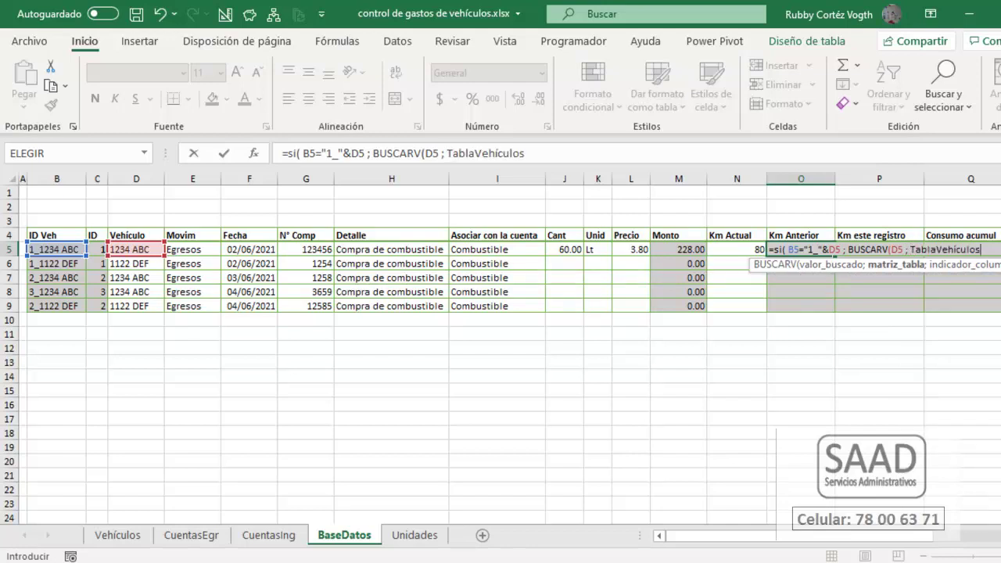
type(";")
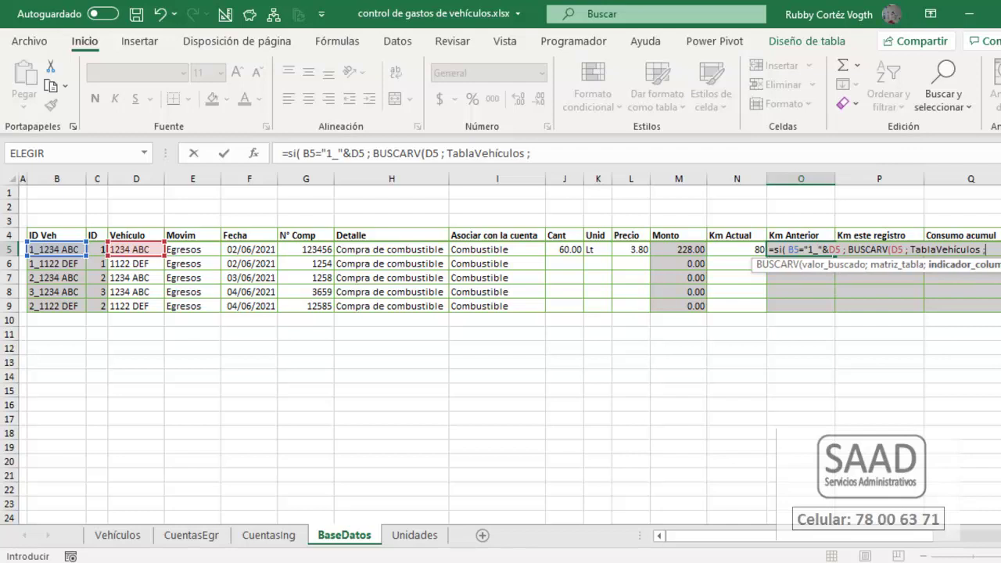
type(" 3 ; fa")
key("Down")
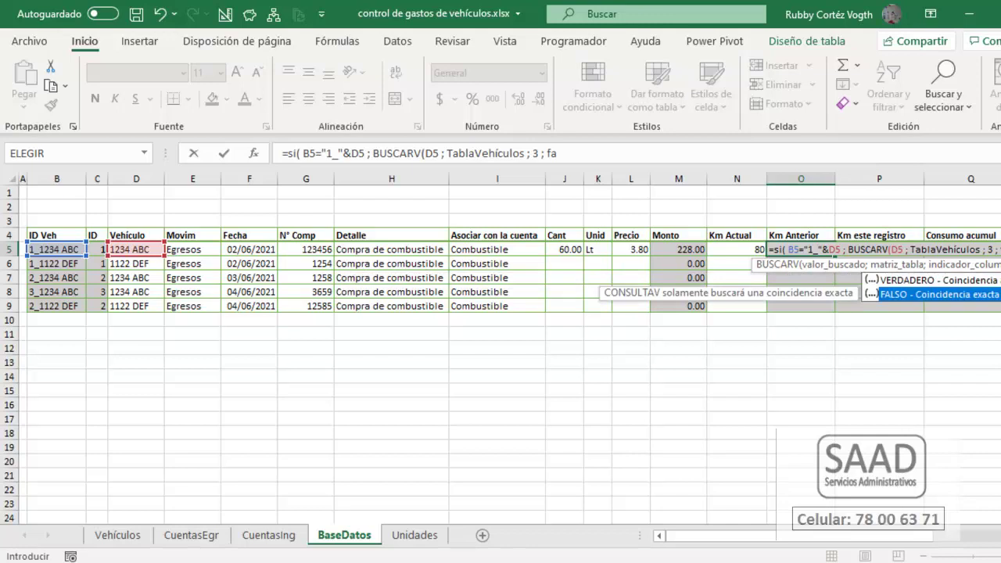
key("Tab")
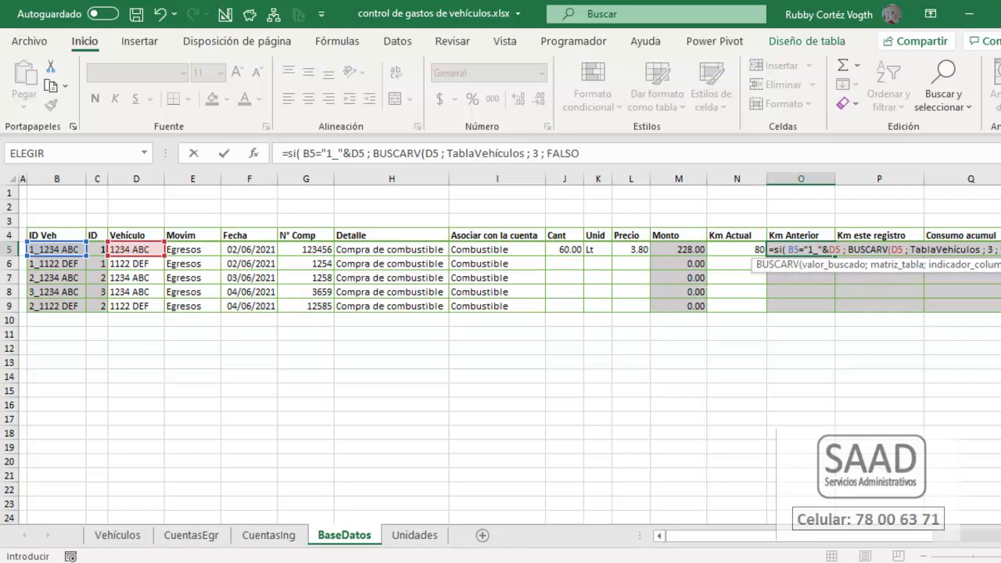
scroll(959, 264, "right", 2)
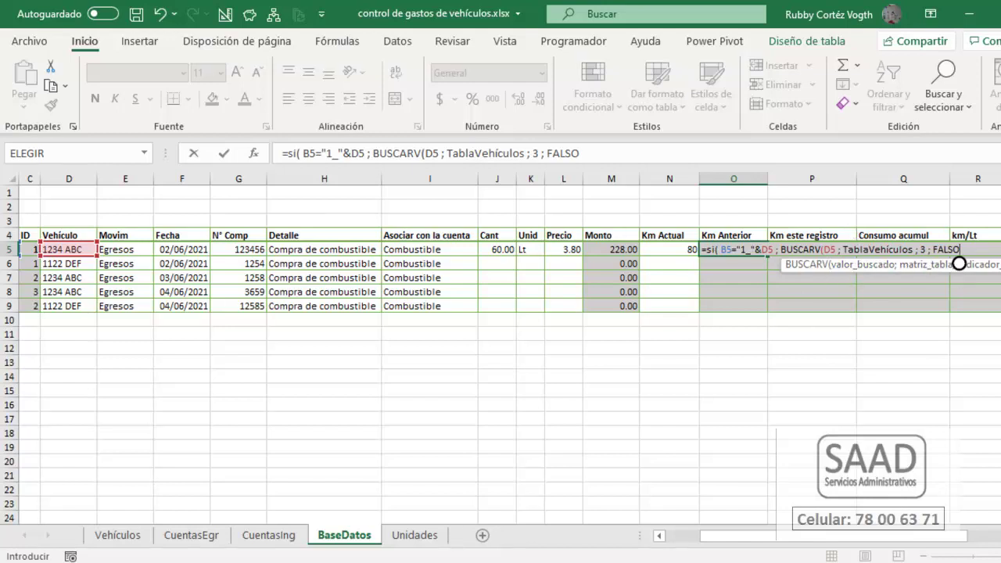
type(")")
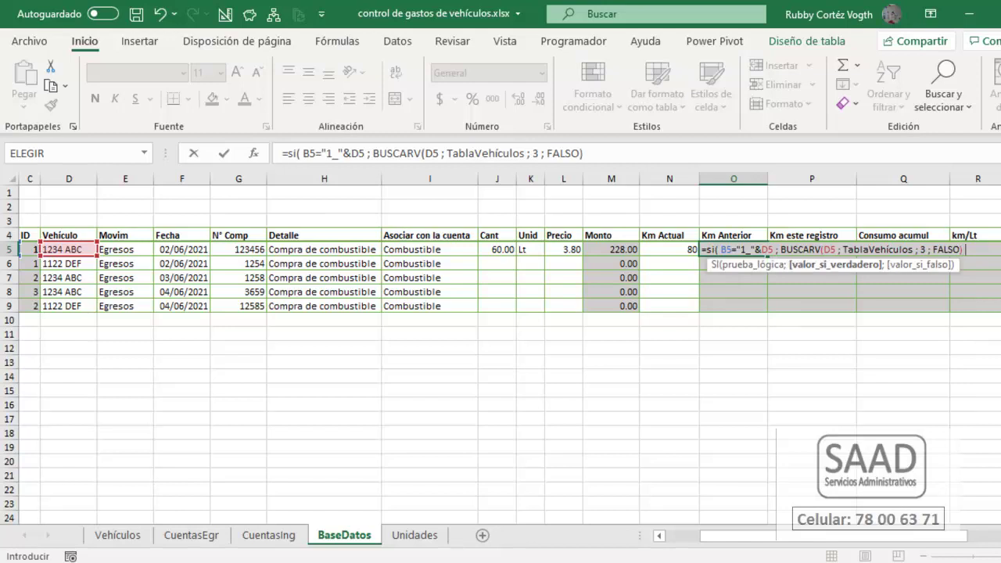
type(" ;")
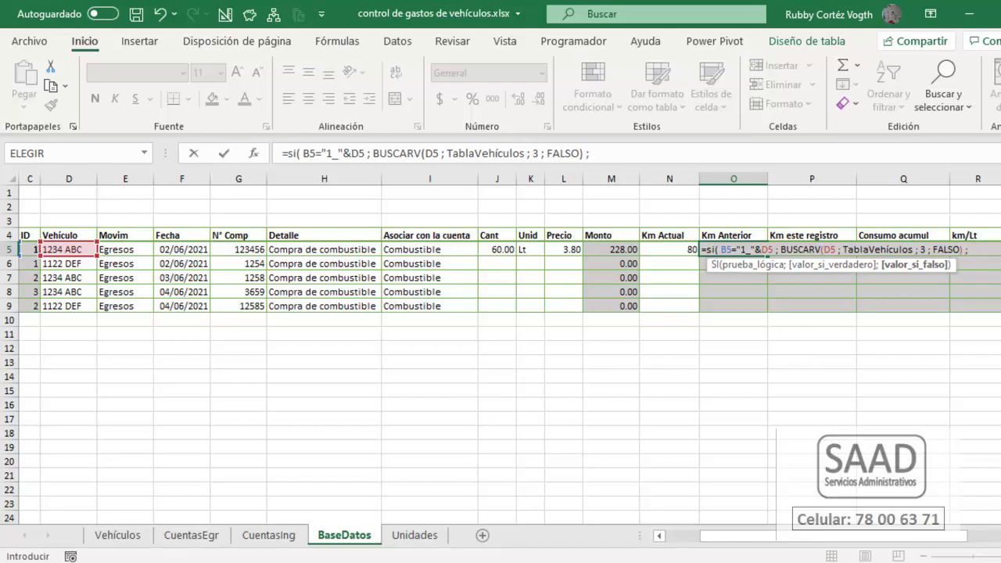
- Store the unfinished SI formula in O5 as plain text
left_click(659, 536)
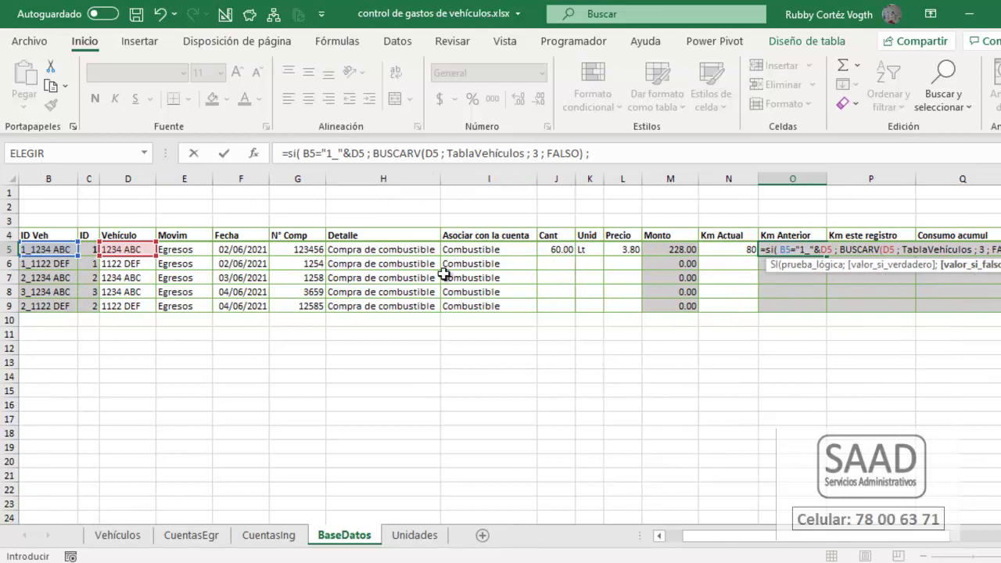
left_click(283, 153)
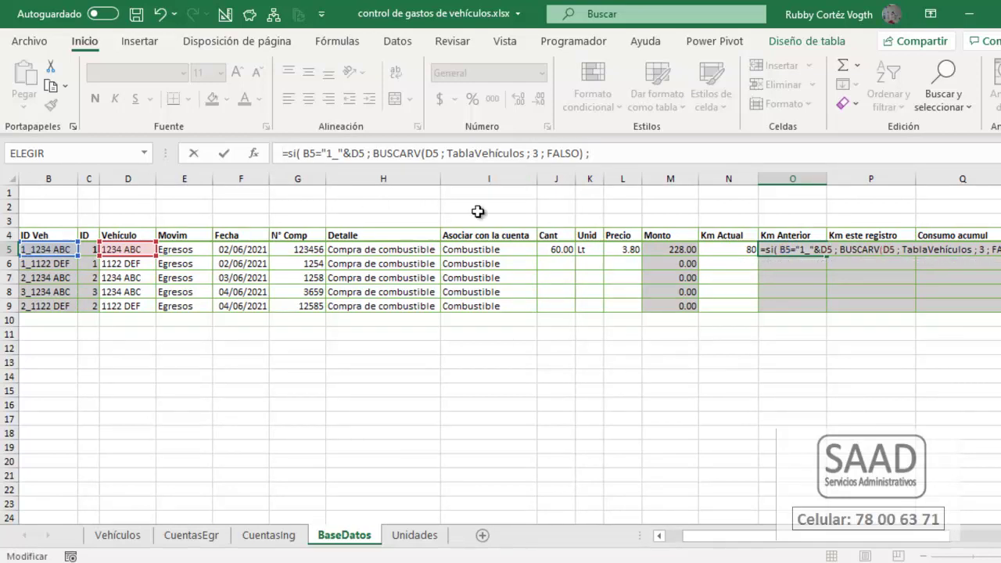
key("Return")
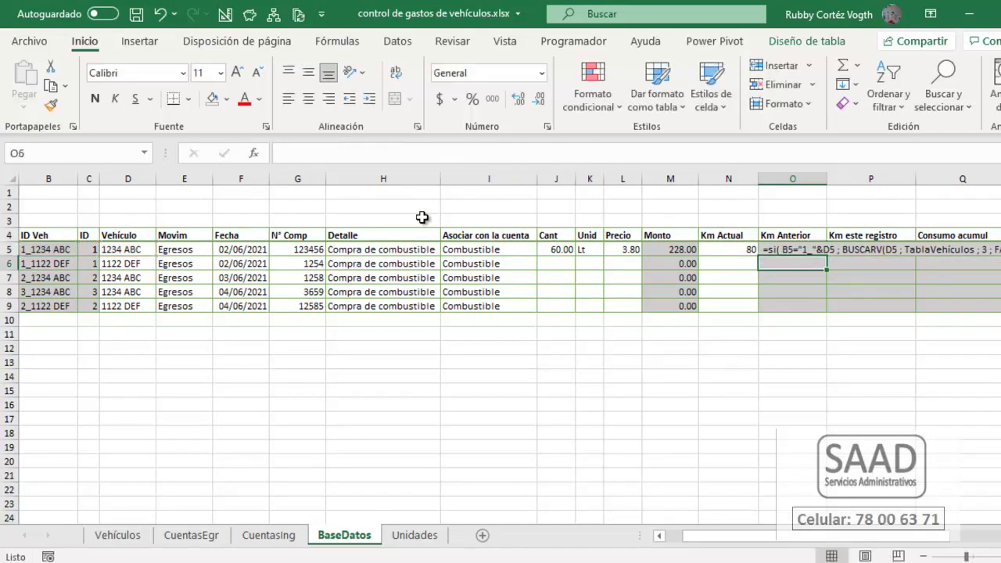
- Hide columns E to H, from Movim through Detalle, in BaseDatos
left_click_drag(383, 249, 197, 249)
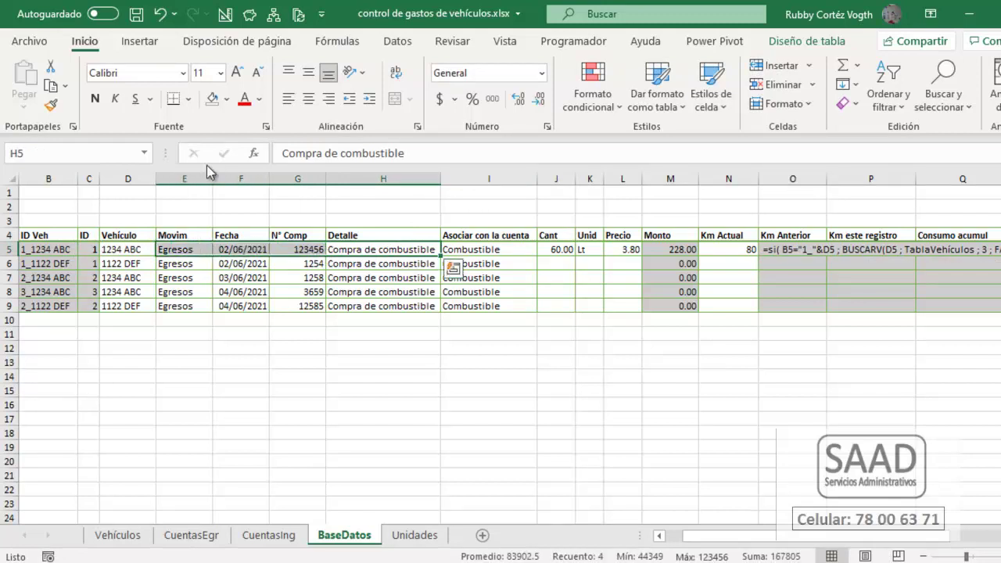
key("ctrl+0")
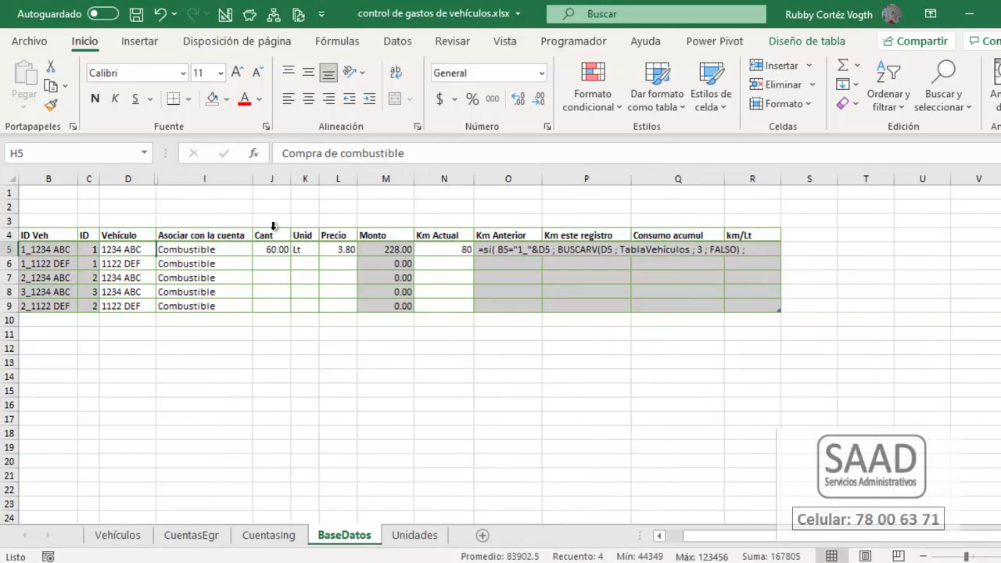
- Resume the unfinished SI formula in O5 and add the BUSCARV function as its value-if-false argument
left_click(304, 247)
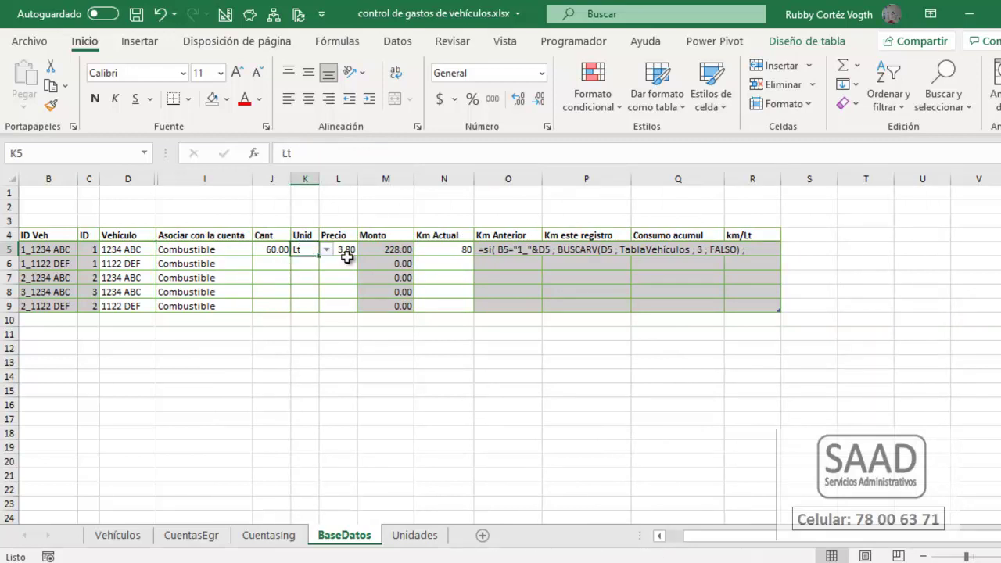
left_click(516, 251)
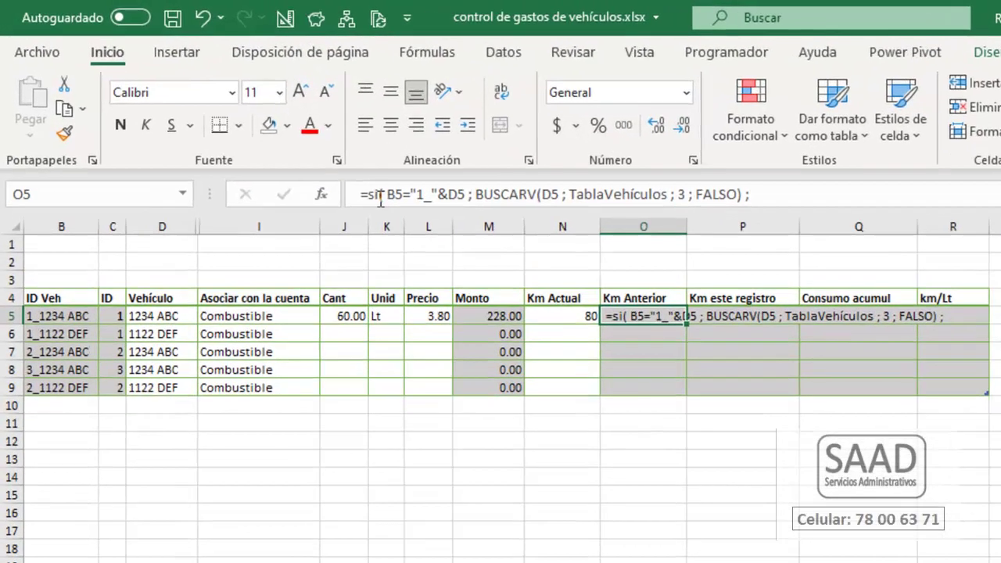
left_click(362, 191)
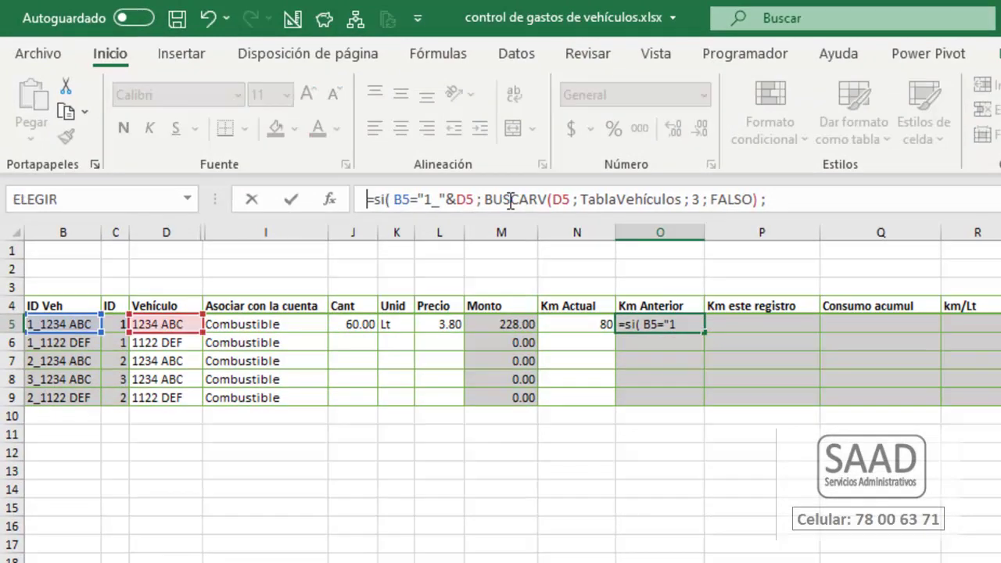
left_click_drag(475, 199, 393, 202)
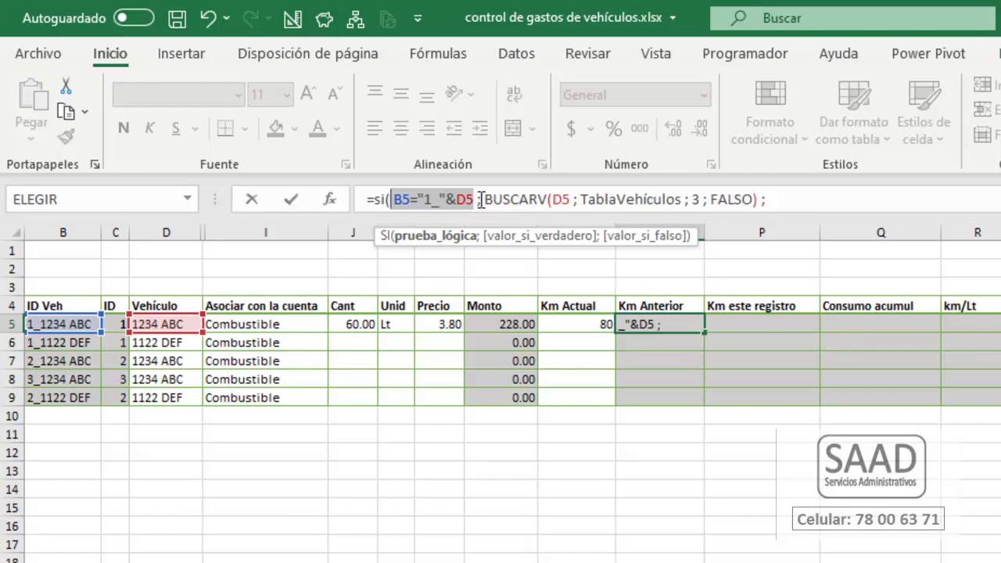
left_click_drag(484, 200, 761, 202)
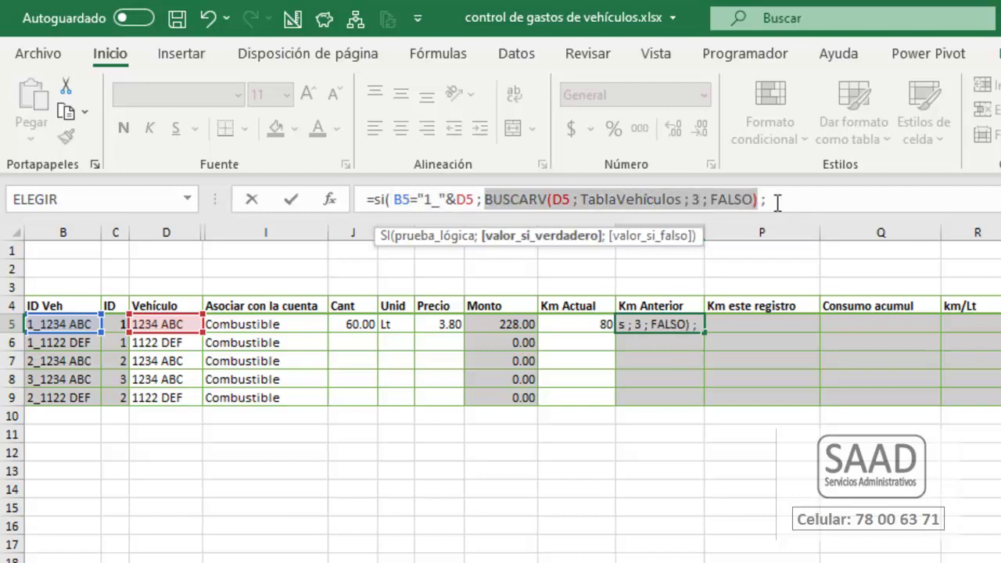
left_click(769, 201)
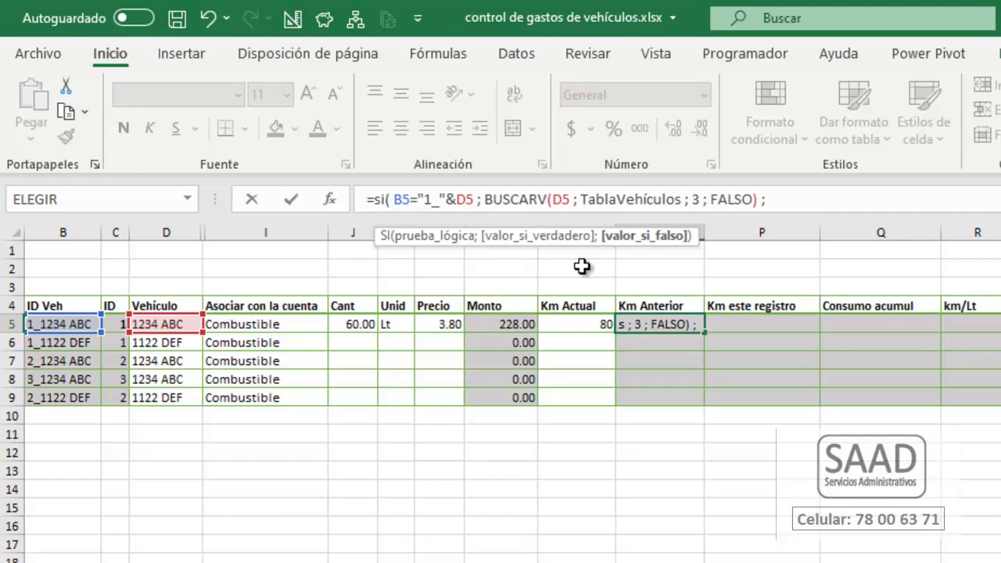
type("busc")
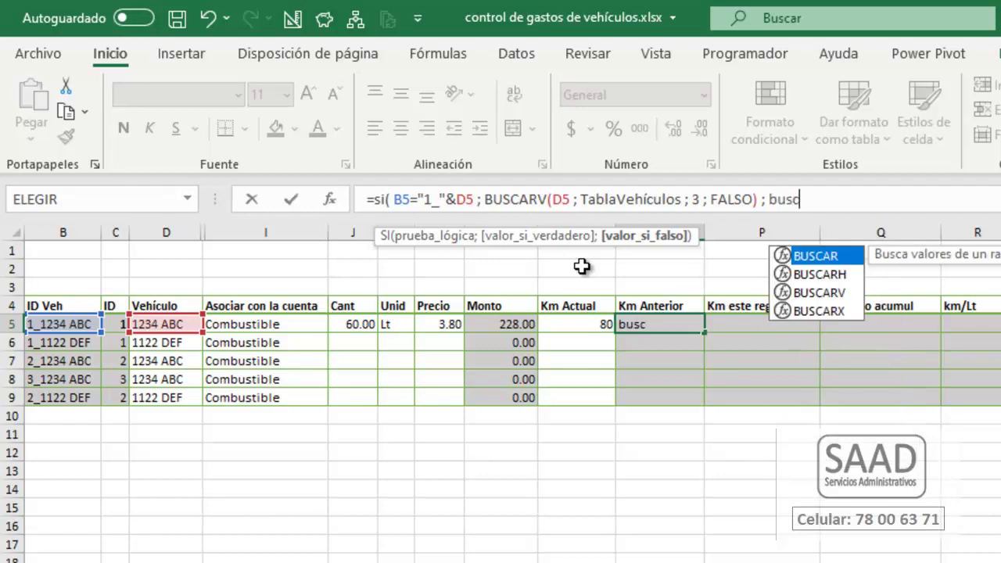
key("Down")
key("Down")
key("Tab")
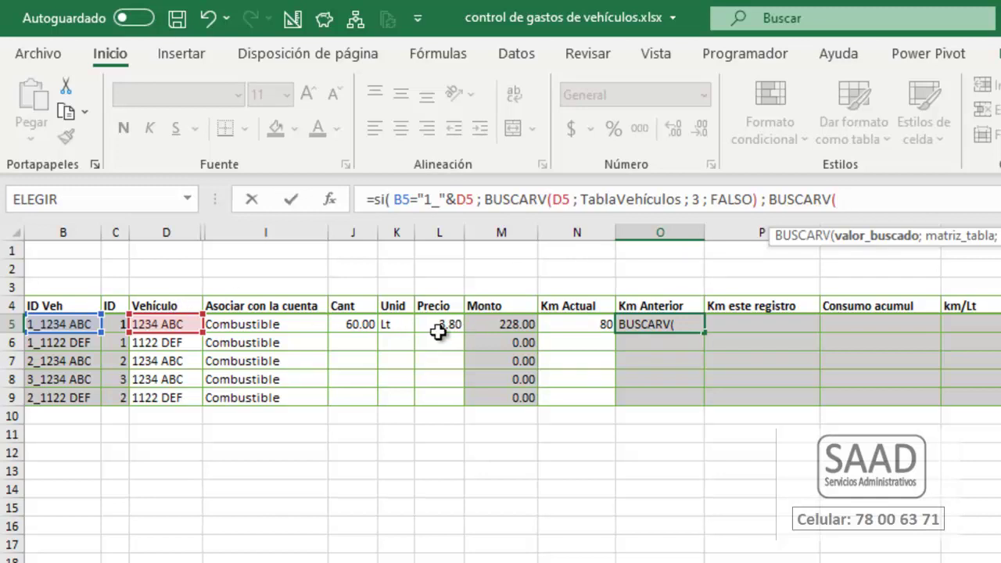
- Set the second BUSCARV's lookup value in O5 to C5-1&"_"&D5
type("C5-1")
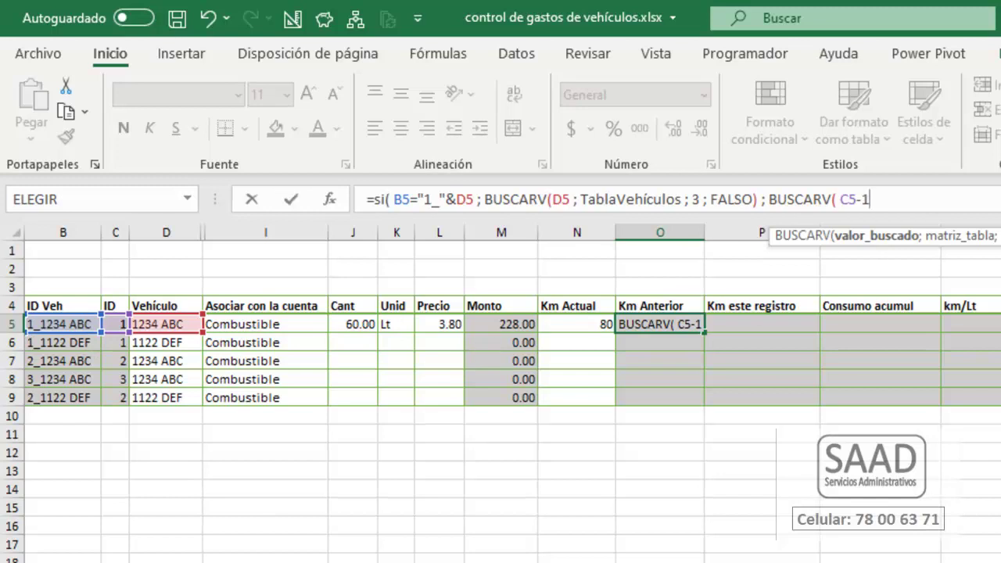
type("&\"_\"")
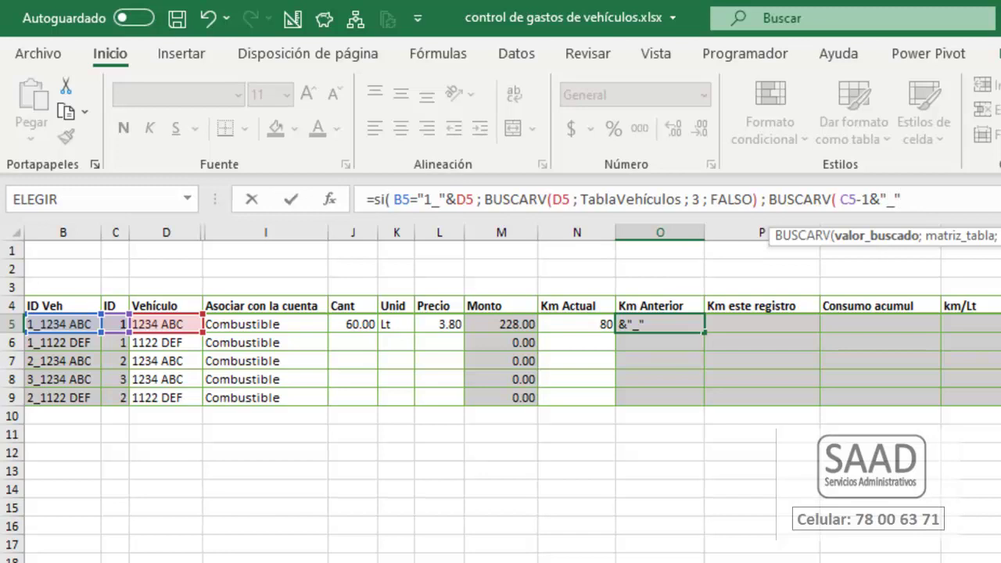
type("&D5")
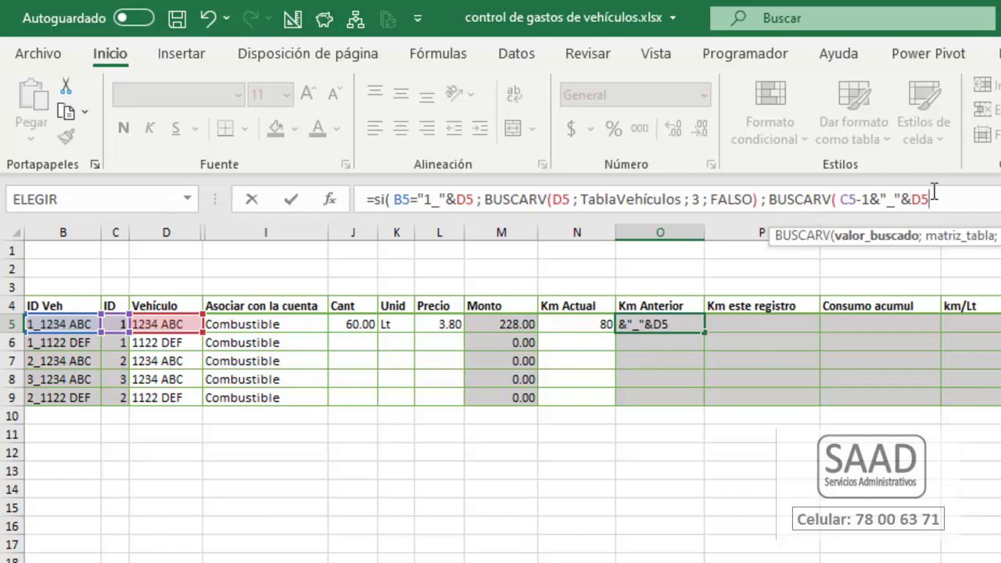
- Complete the second BUSCARV with TablaDatos, column 9 and FALSO, close the SI function and enter the O5 formula
type("; ")
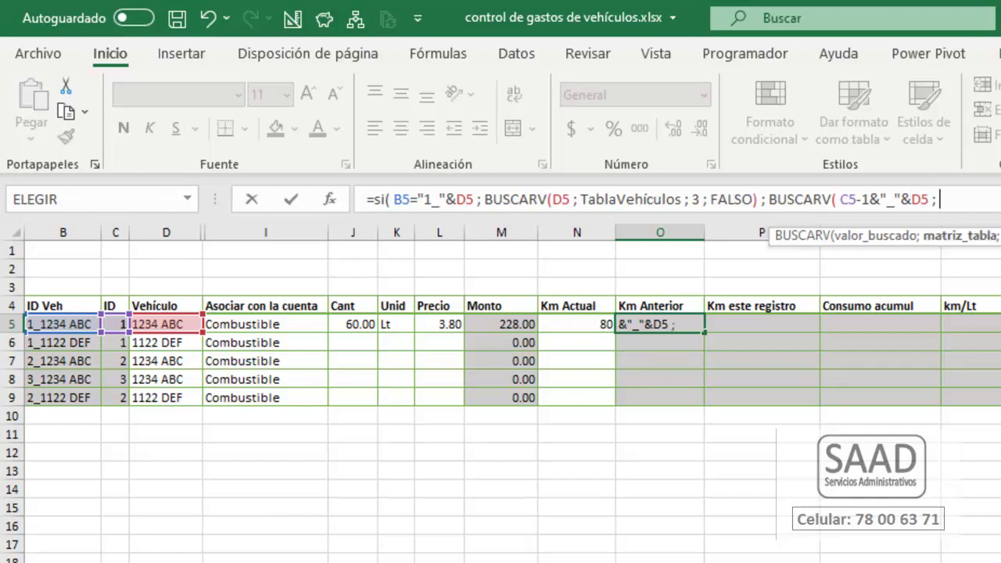
type("ta")
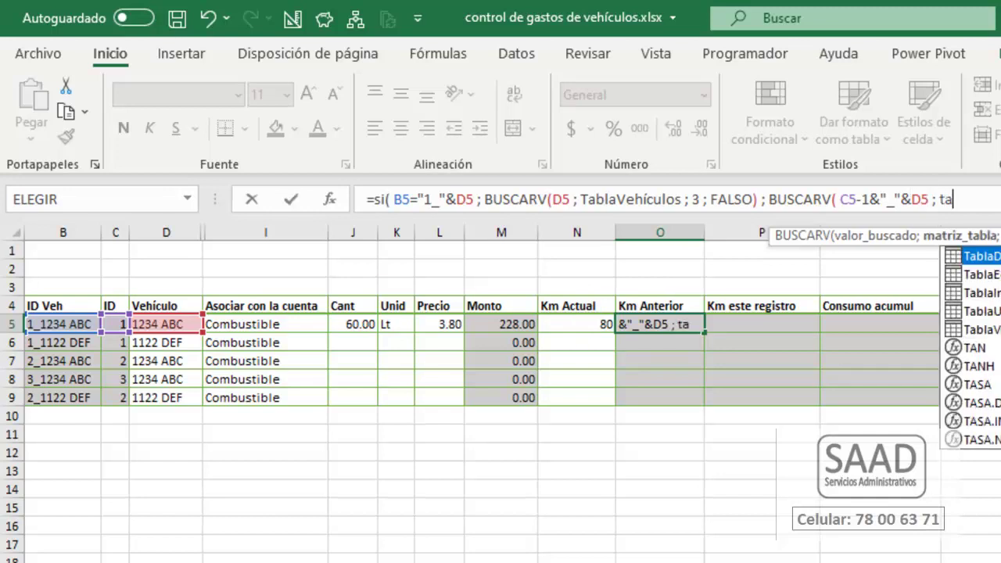
key("Tab")
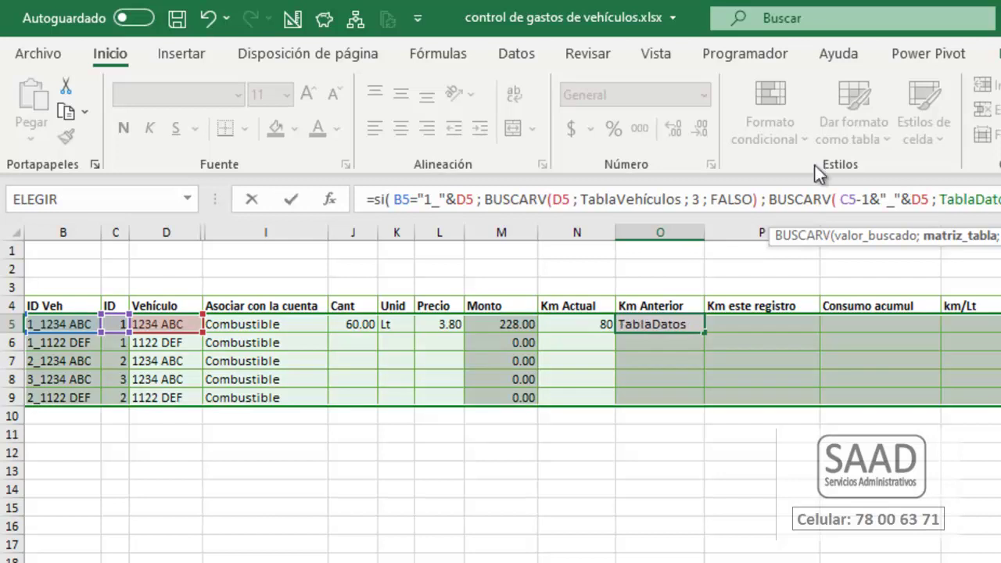
type("; 9")
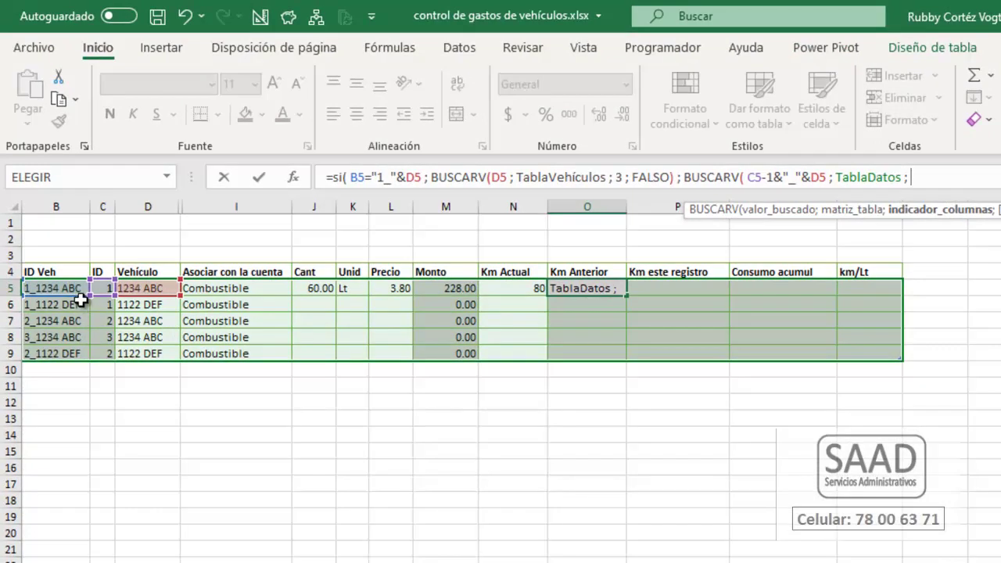
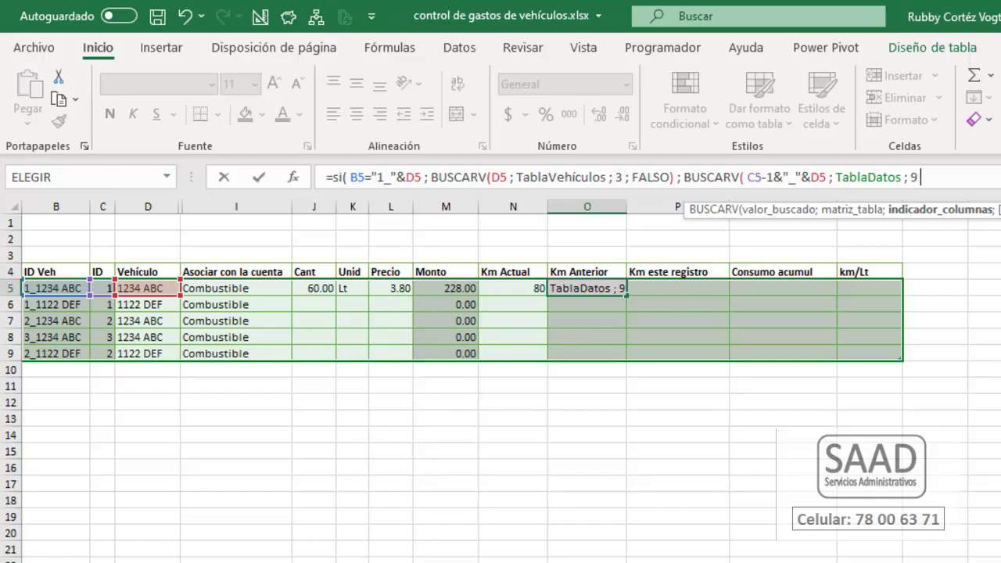
type("; fa")
key("Tab")
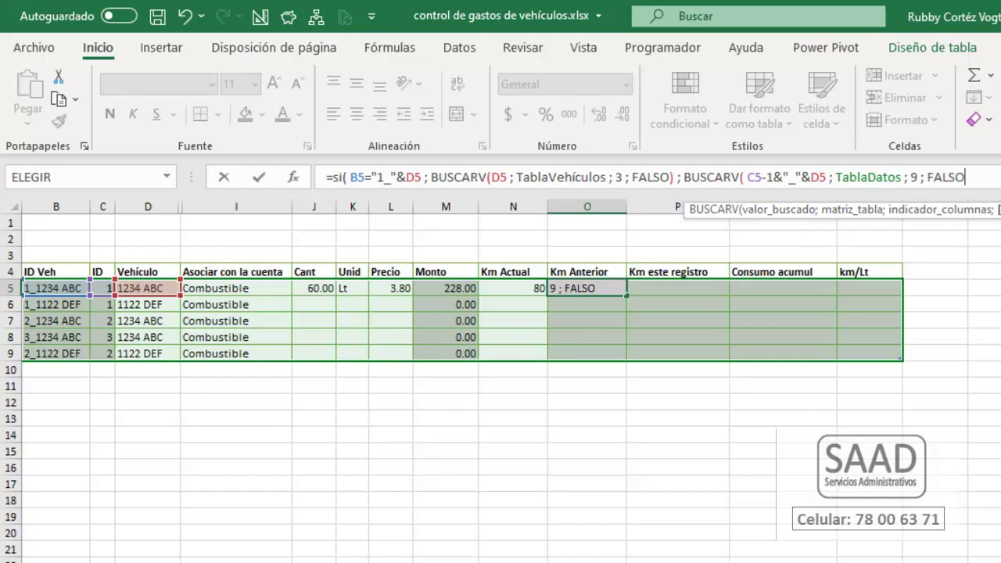
type(")")
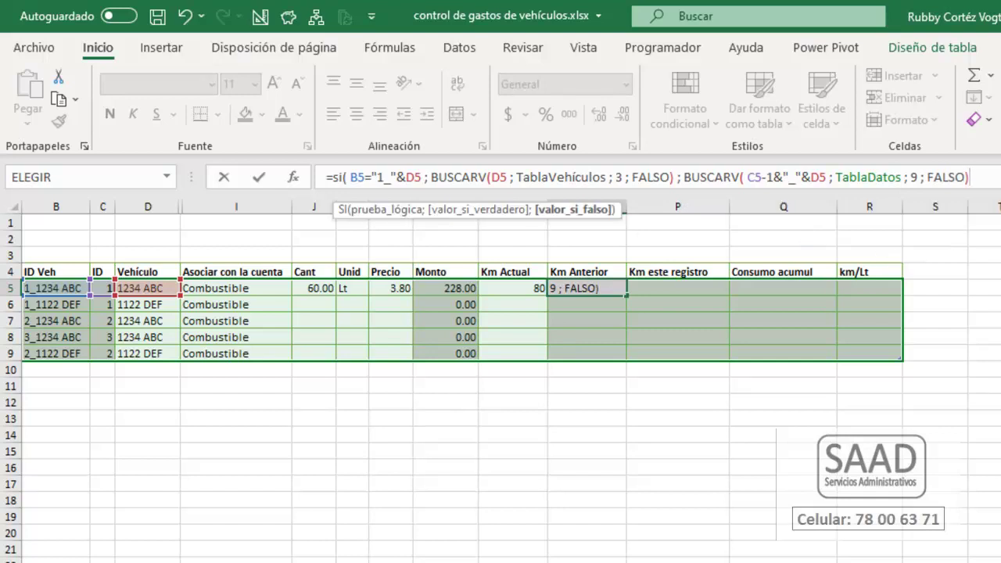
type(" )")
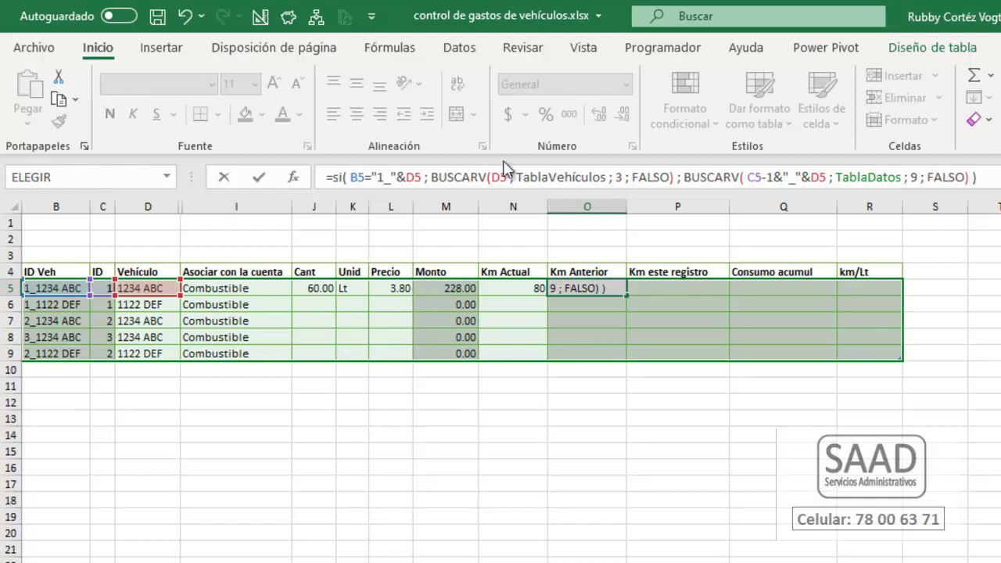
left_click_drag(351, 182, 675, 171)
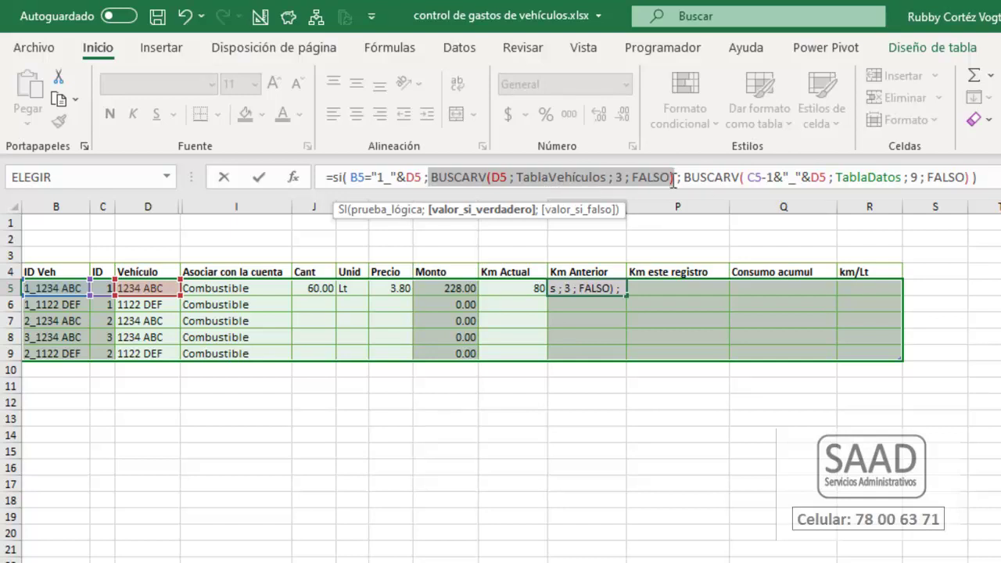
left_click_drag(685, 177, 969, 177)
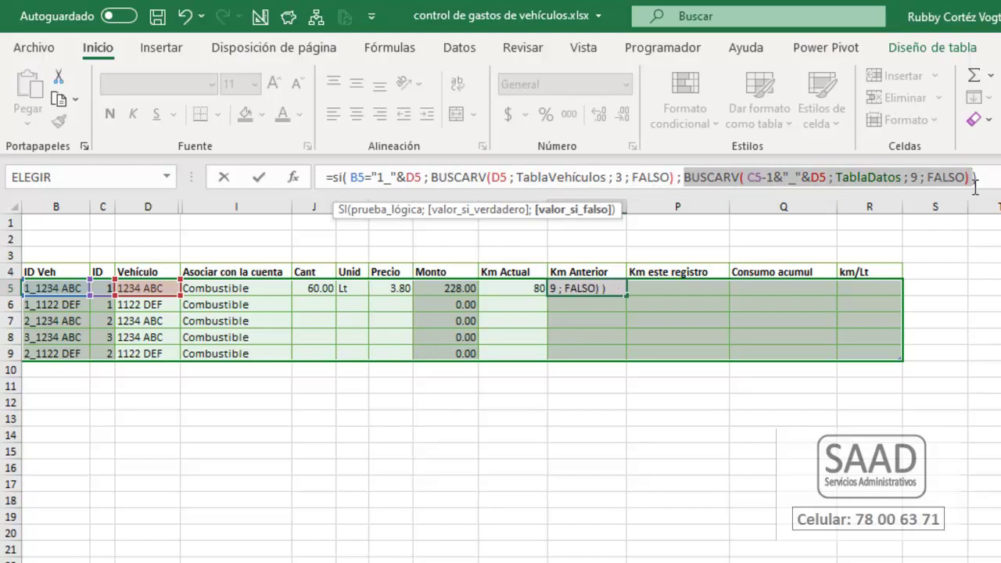
key("Return")
key("Up")
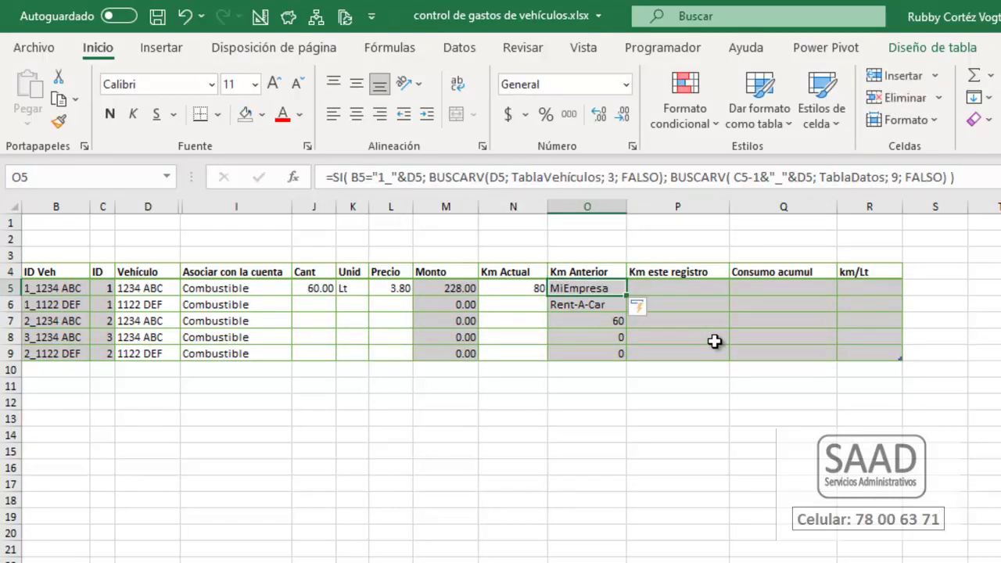
- Check the Kilometraje inicial column's position in the Vehículos table and set the first BUSCARV's column index in O5 to 4
key("ctrl+Page_Up")
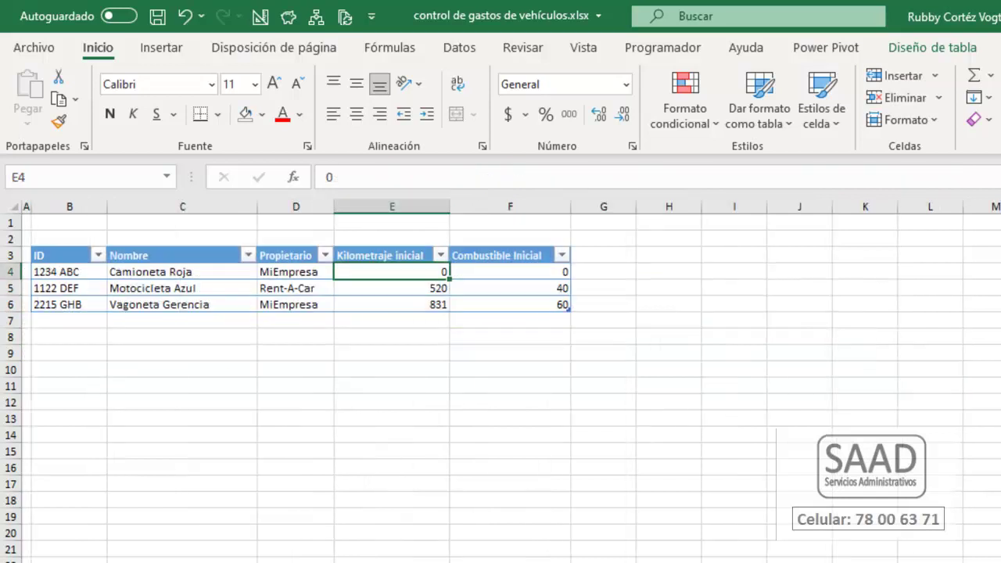
left_click_drag(278, 271, 289, 292)
left_click_drag(409, 273, 417, 307)
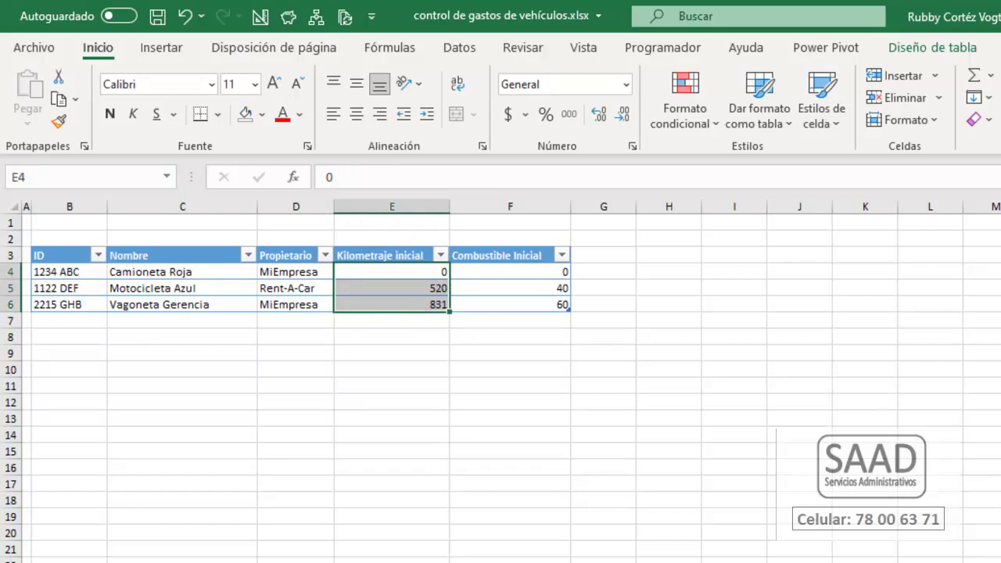
key("ctrl+Page_Down")
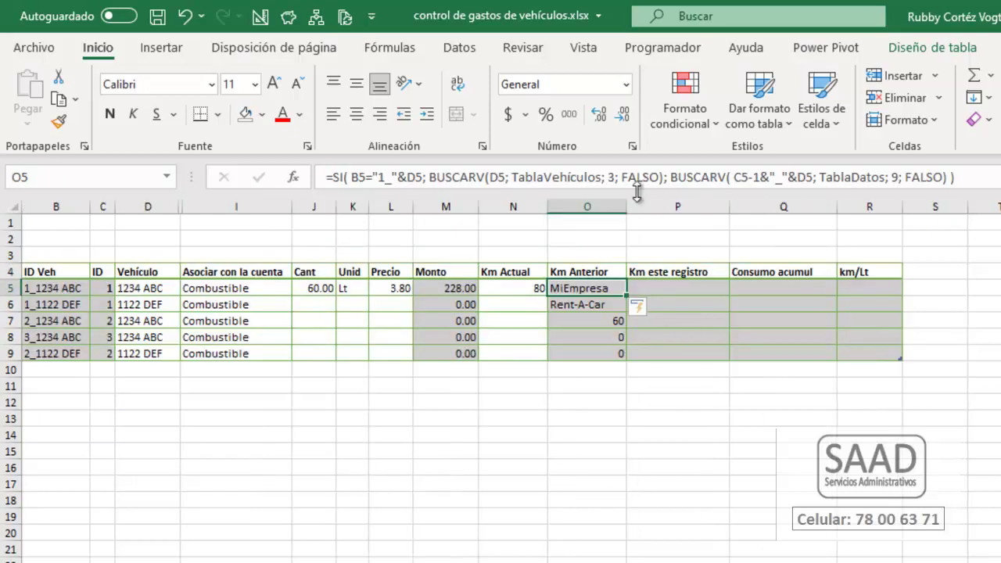
left_click(610, 178)
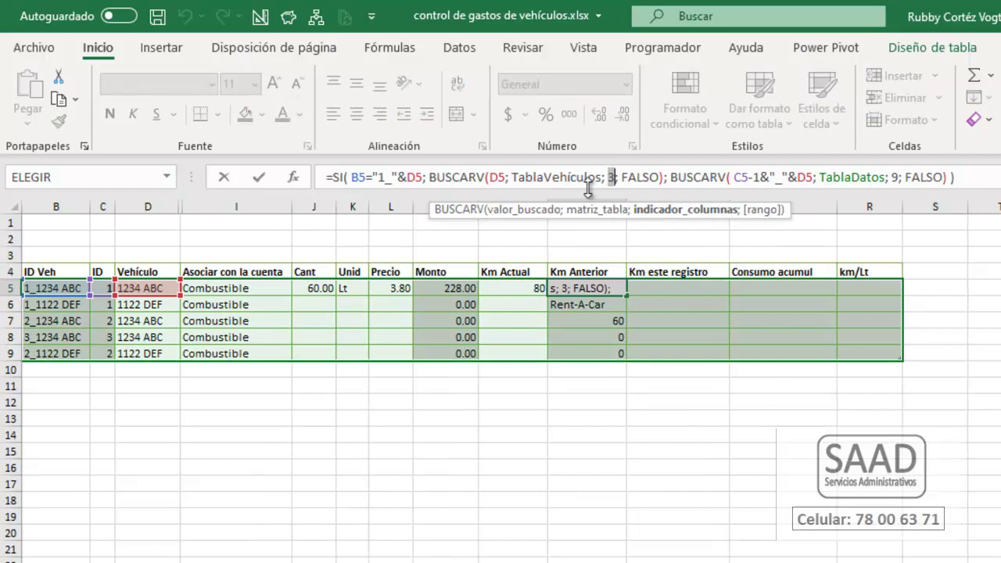
type("4")
key("ctrl+Return")
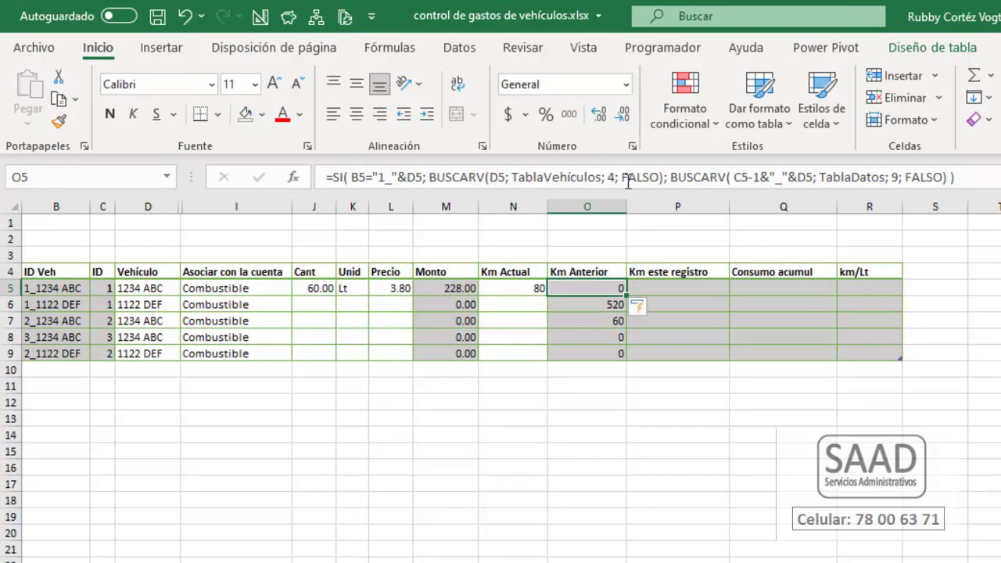
- Test the Km Anterior lookup by setting Camioneta Roja's Kilometraje inicial to 11 in Vehículos and viewing BaseDatos
key("ctrl+Page_Up")
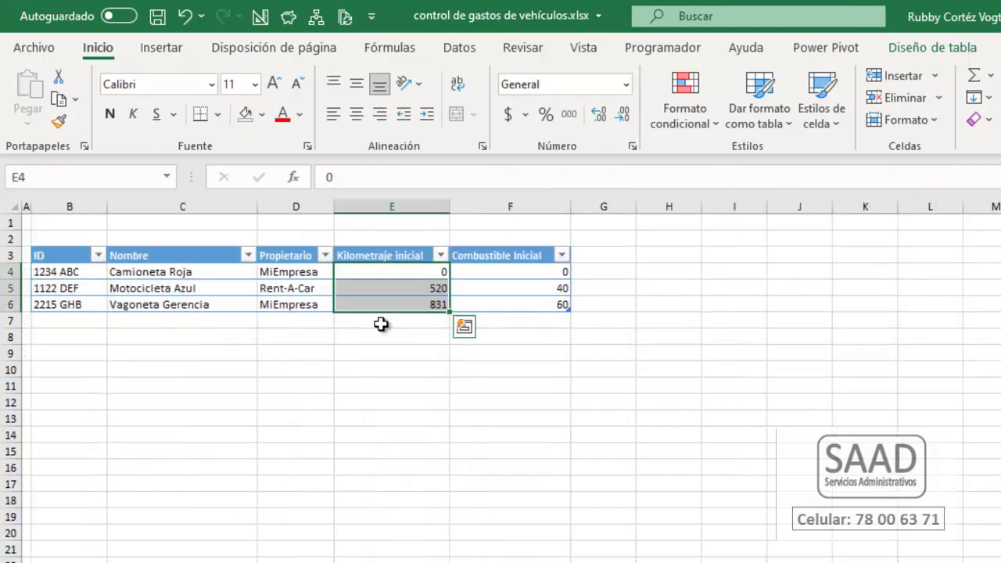
left_click(393, 277)
type("11")
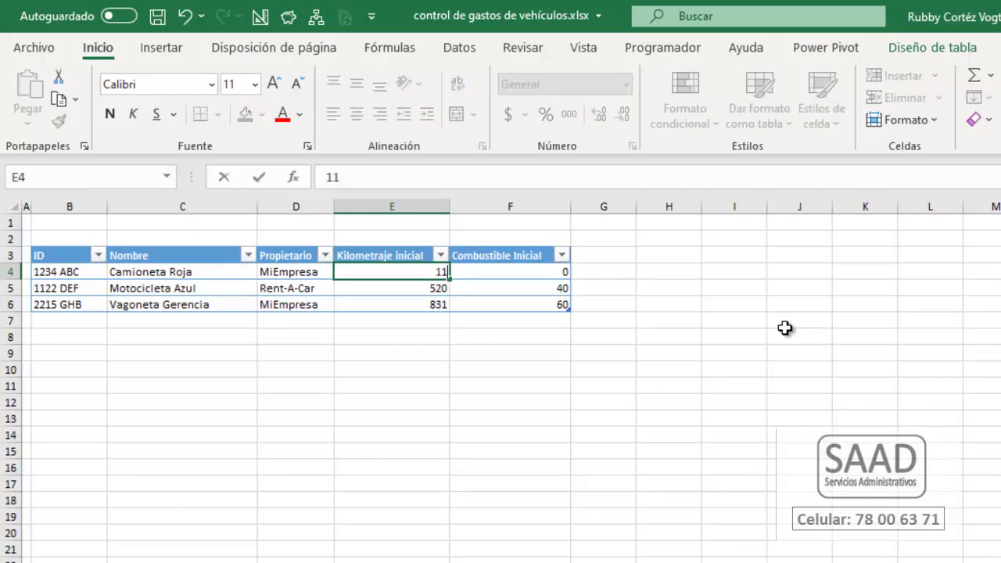
key("Return")
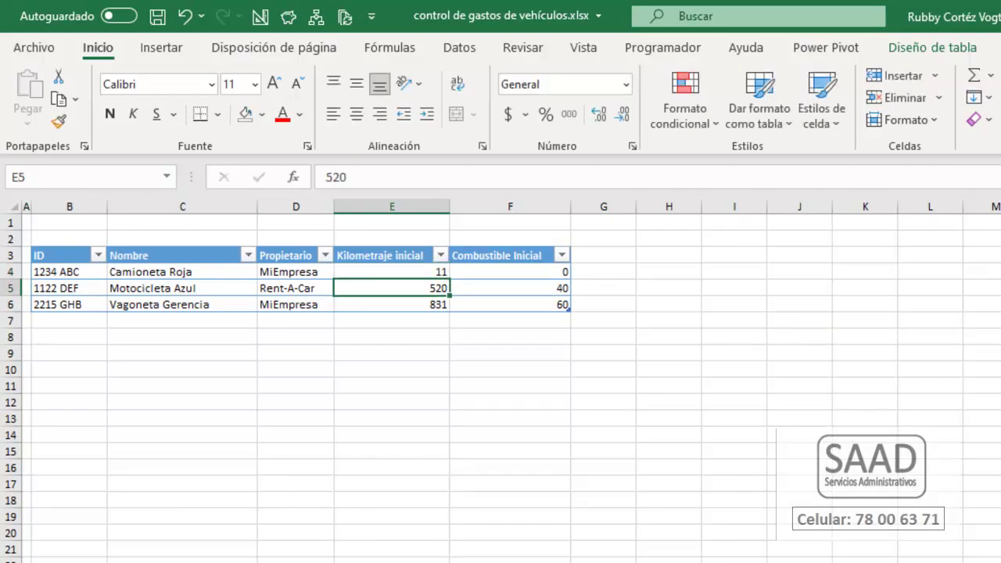
key("ctrl+Page_Down")
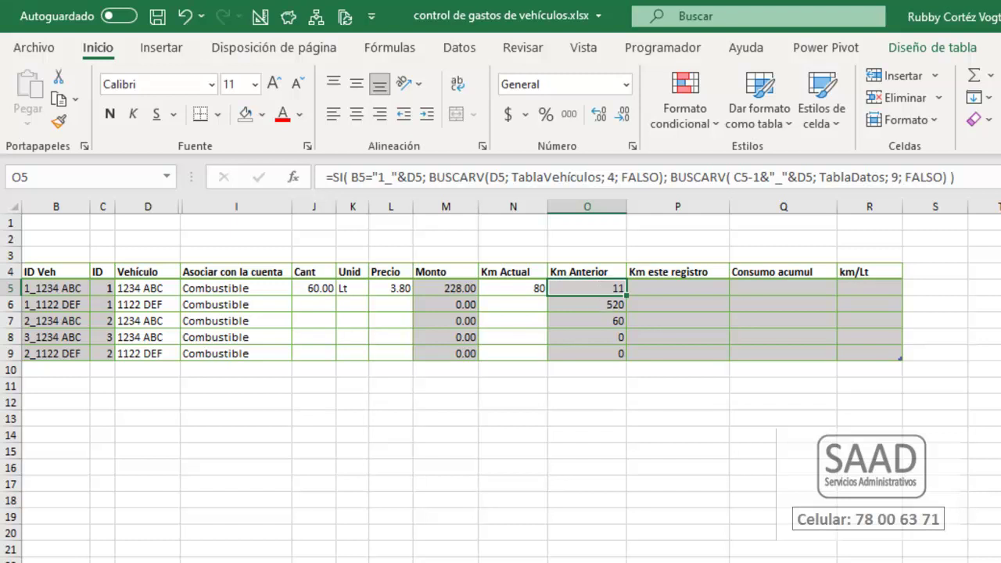
- Restore Camioneta Roja's Kilometraje inicial to 0 in Vehículos and return to BaseDatos
key("ctrl+Page_Up")
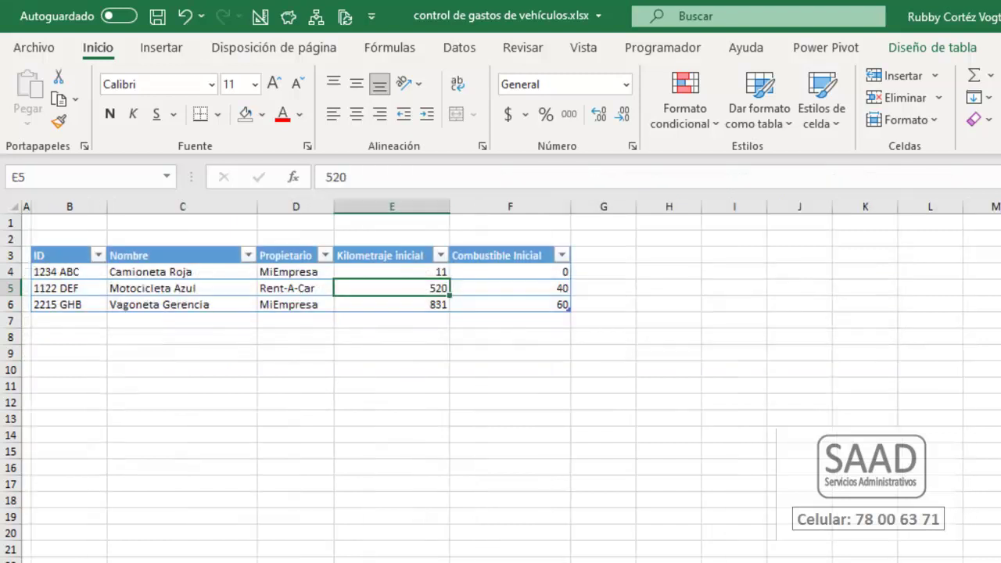
key("Up")
type("0")
key("Return")
key("ctrl+Page_Down")
- Calculate Km este registro in P5 of BaseDatos as Km Actual minus Km Anterior with =N5-O5
left_click(655, 288)
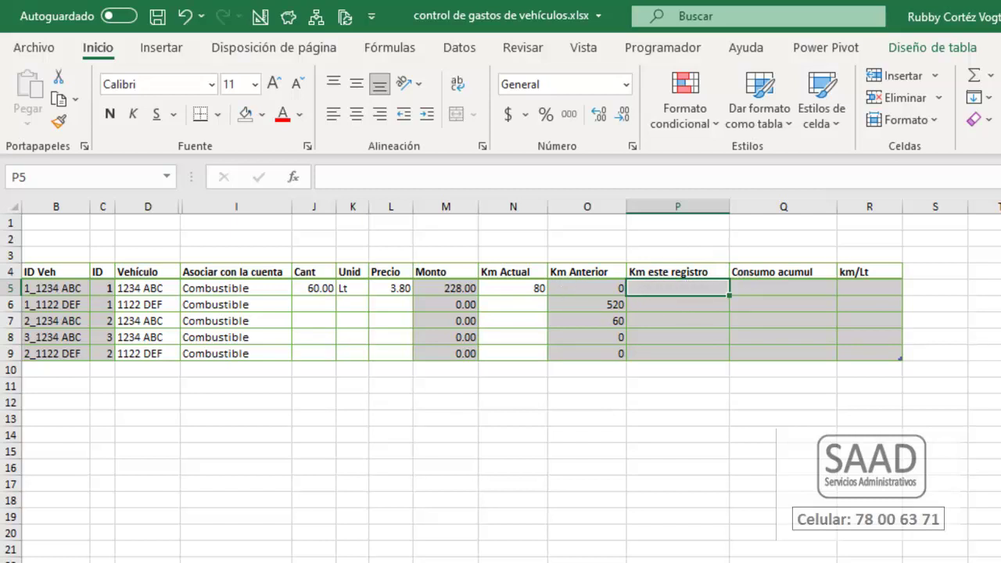
type("=")
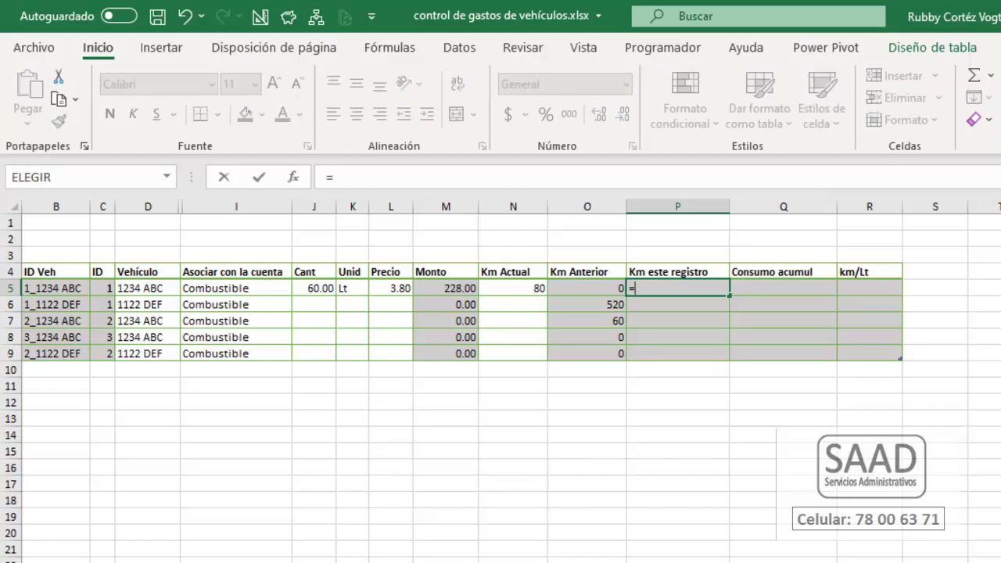
type("N5-O")
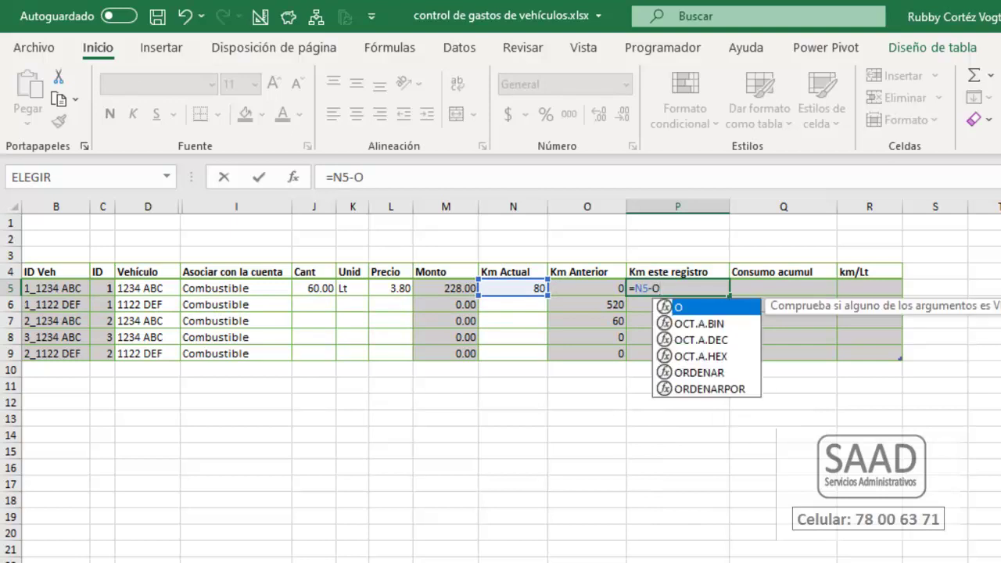
type("5")
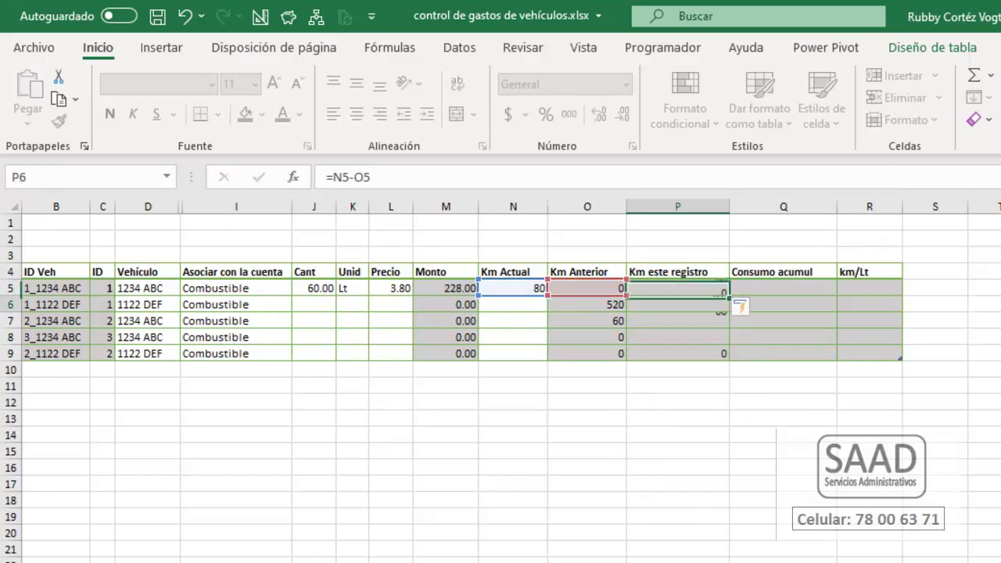
key("Return")
key("Up")
key("Left")
key("Left")
key("Left")
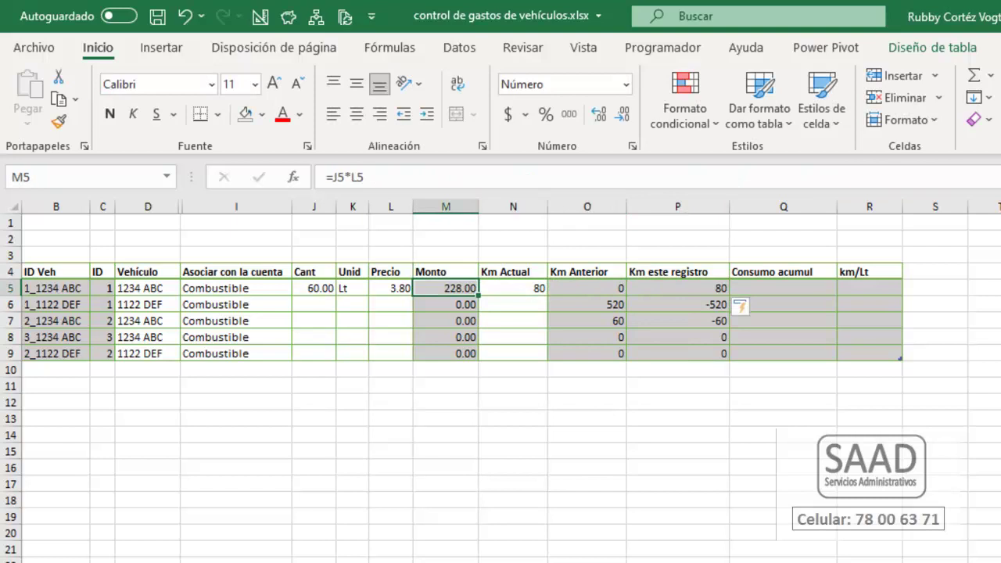
key("Right")
key("Right")
key("Right")
key("Down")
- Wrap the text of the table's header row B4:R4 and centre it horizontally and vertically
key("Up")
key("Up")
key("Home")
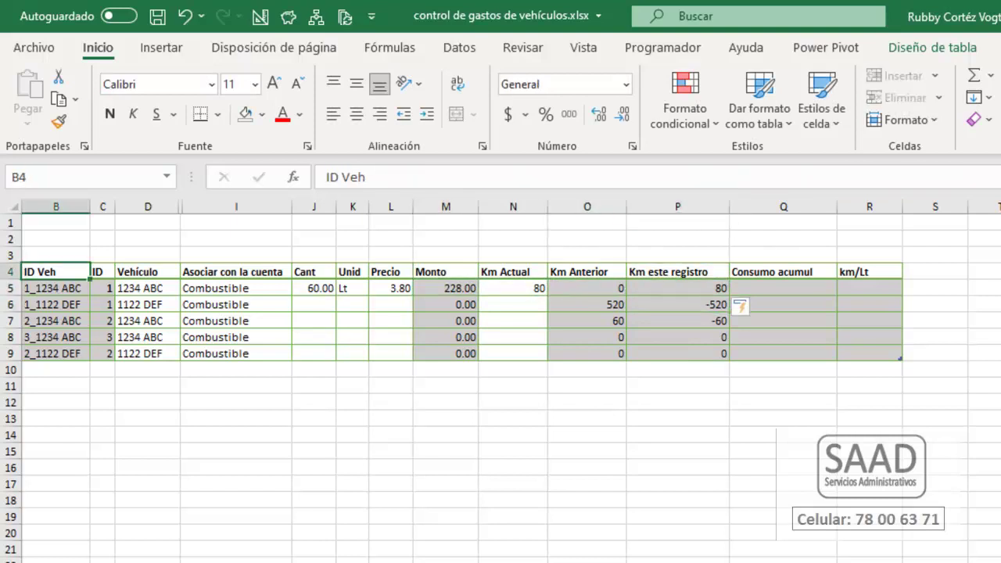
key("ctrl+shift+Right")
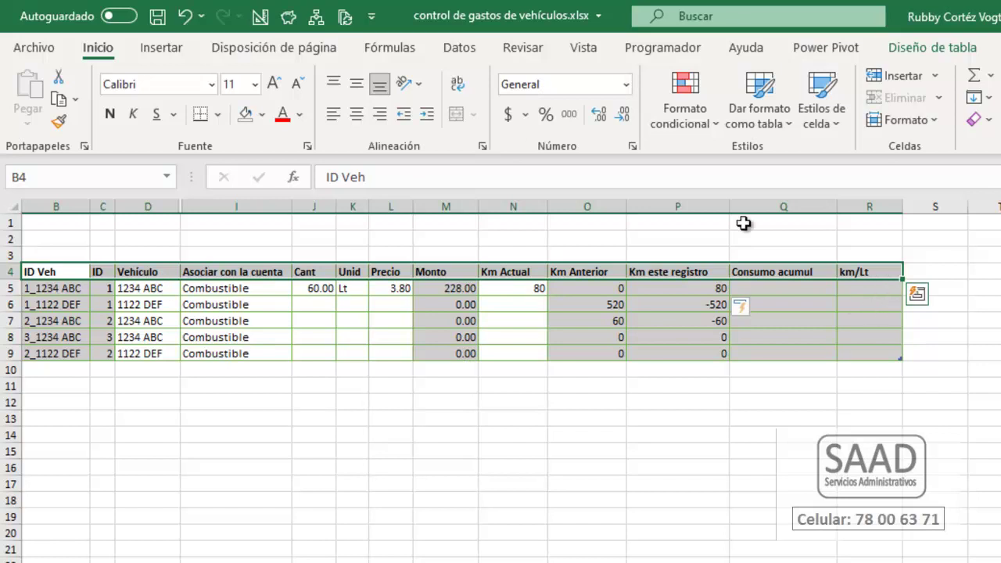
left_click(459, 92)
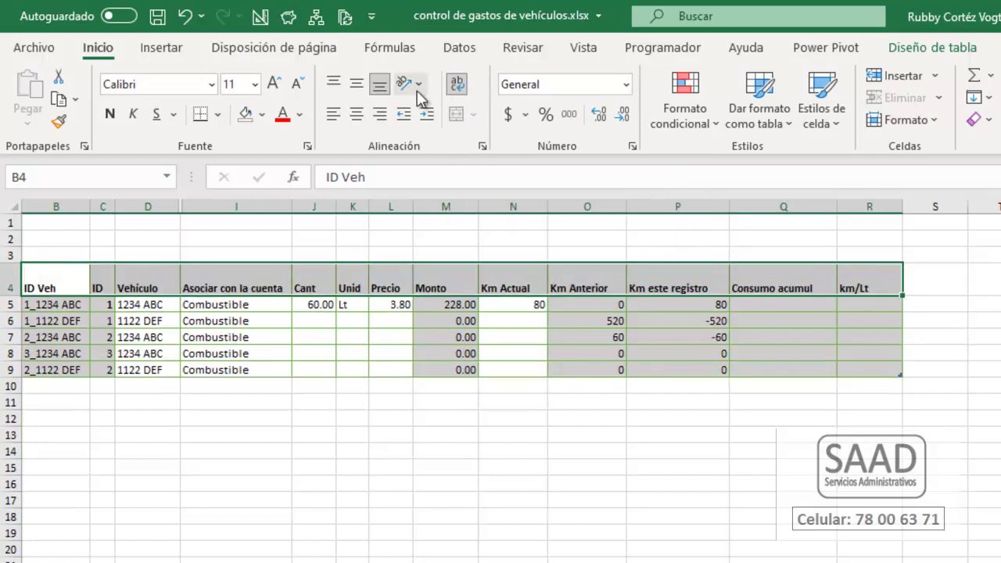
left_click(355, 113)
left_click(358, 86)
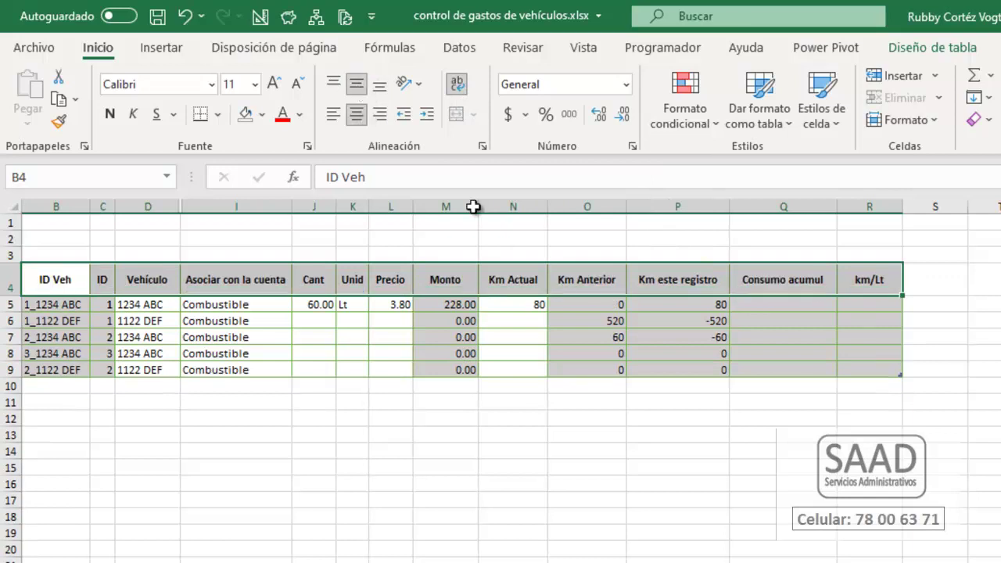
- Set the width of the Km este registro and Km Anterior columns to 9
left_click(662, 282)
key("alt+f")
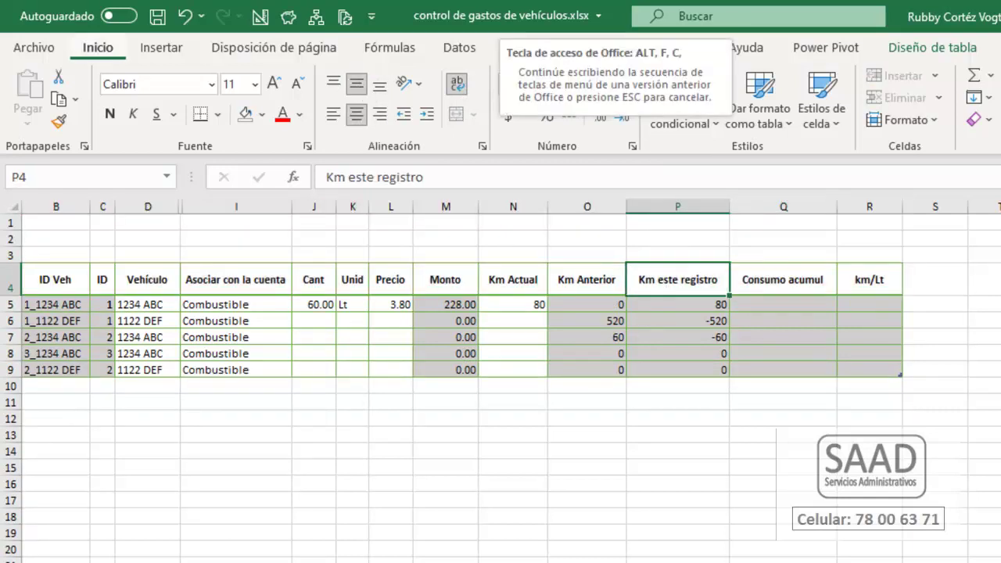
type("ca9")
key("Return")
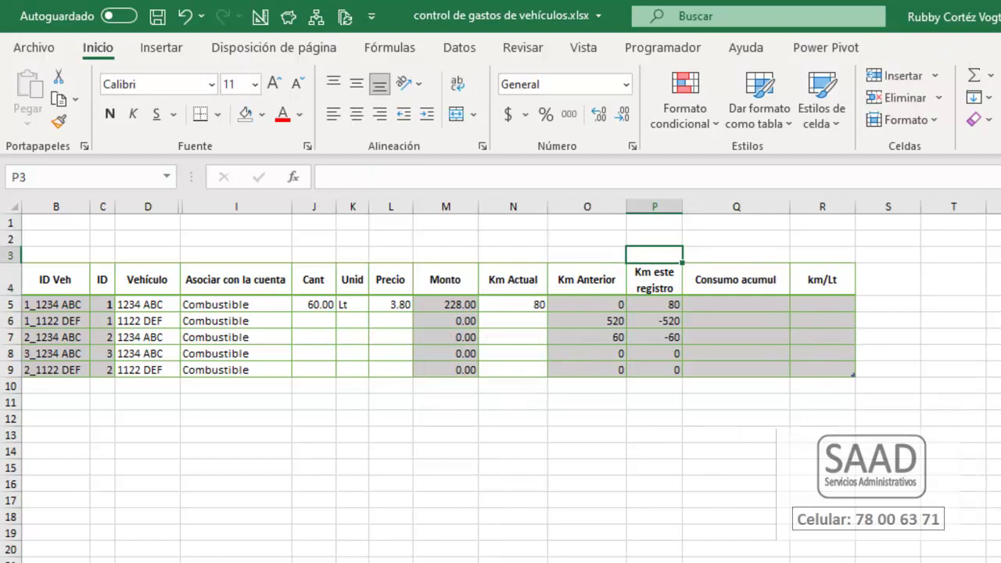
left_click(586, 279)
key("F4")
- Repeat the column width of 9 on the Consumo acumul, km/Lt and Km Actual columns
left_click(632, 279)
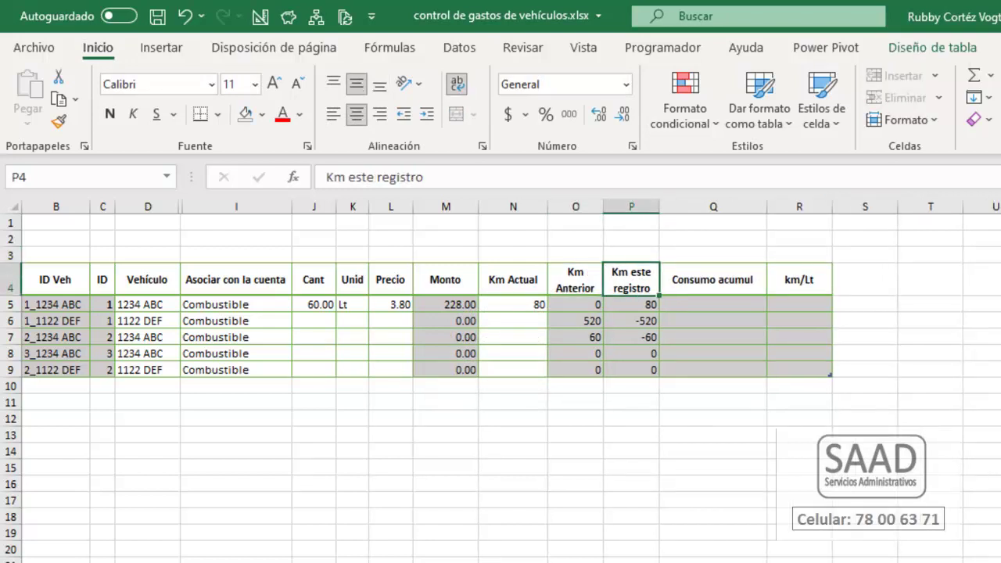
left_click(696, 279)
key("F4")
key("Right")
key("F4")
key("Left")
key("Left")
key("Left")
key("Left")
key("F4")
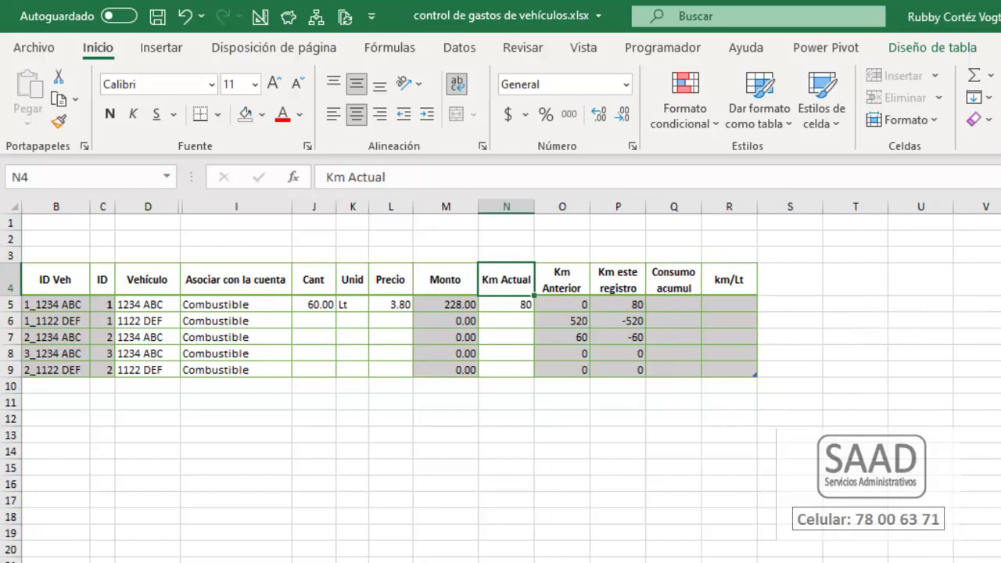
- Narrow the Km Actual and km/Lt columns further and return to the start of the table
key("alt+h")
type("ow5")
key("Return")
key("Right")
key("Right")
key("Right")
key("Right")
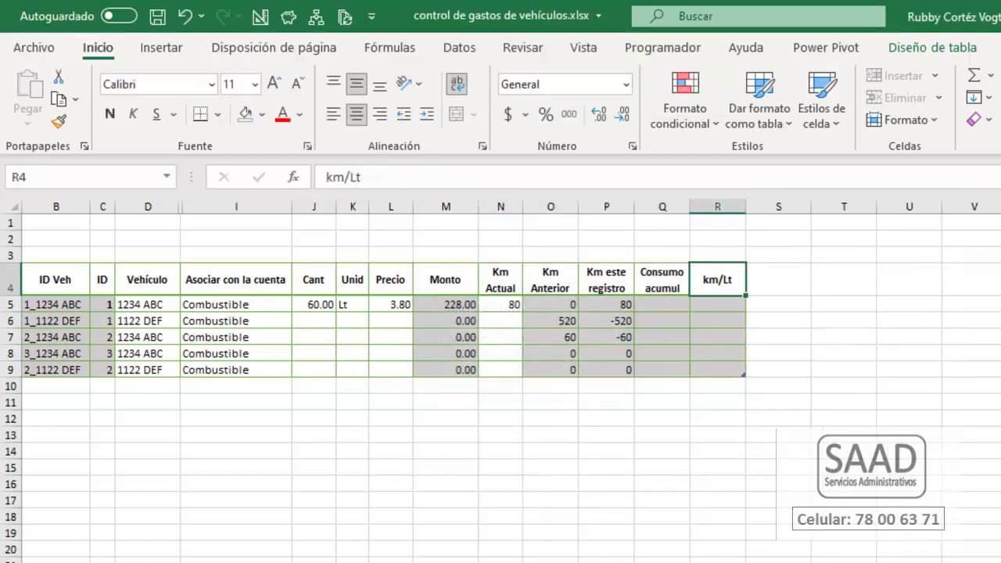
key("Left")
key("Left")
key("Left")
key("Left")
key("Left")
key("Left")
key("Left")
key("Left")
key("Left")
key("Left")
key("Left")
key("Left")
key("Left")
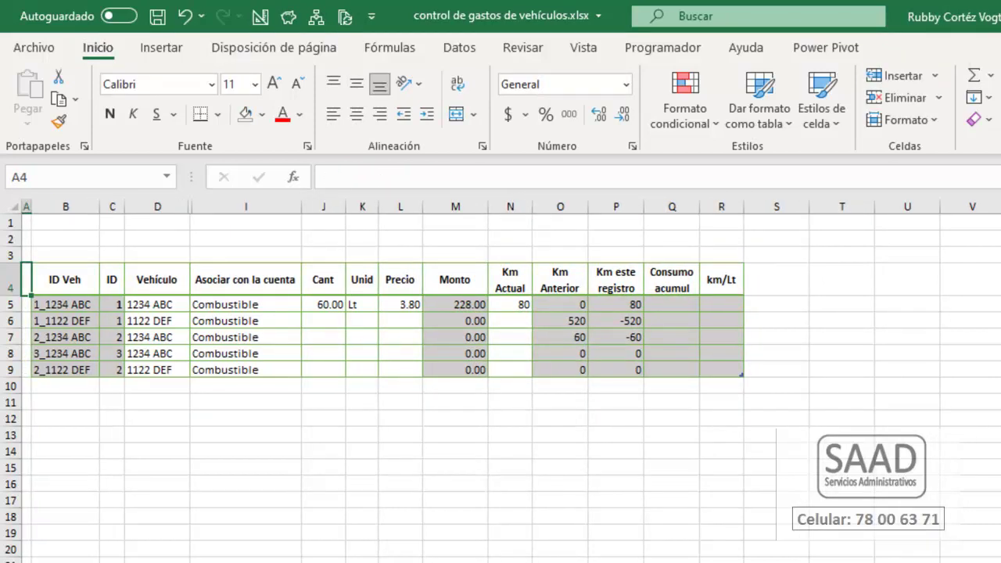
- Rename the Consumo acumul header in Q4 as Consumo Actual
left_click(662, 303)
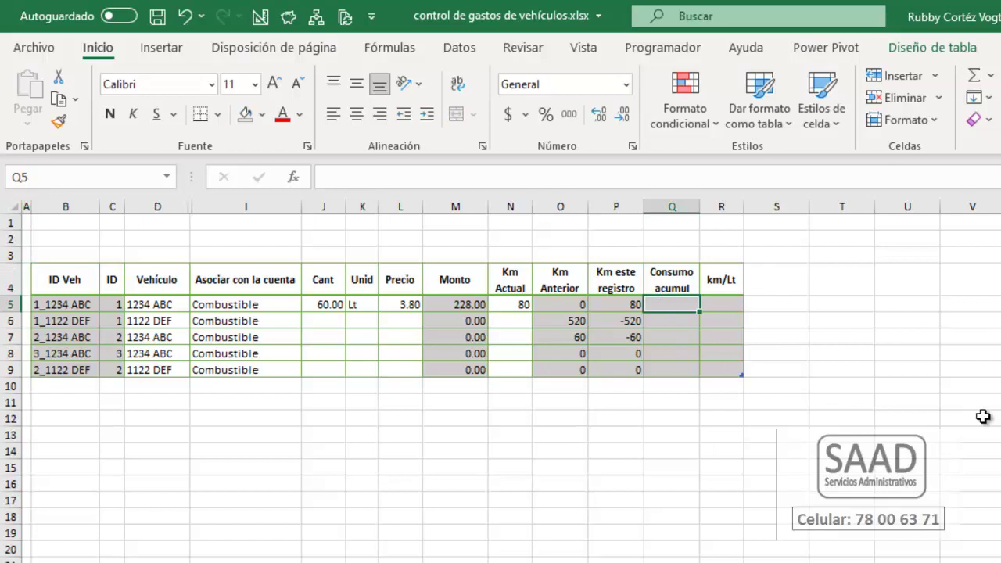
left_click(691, 280)
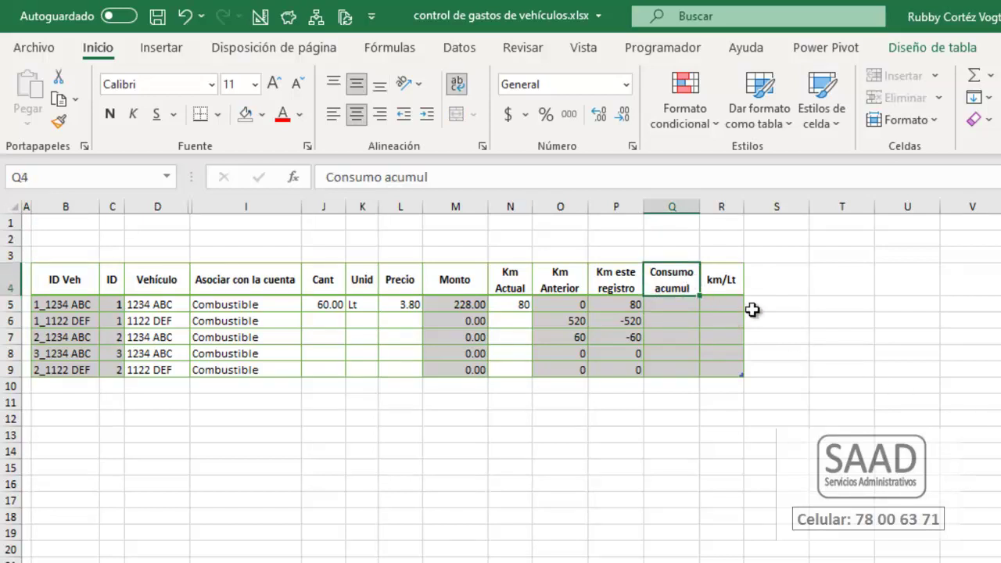
type("Consi")
key("BackSpace")
key("BackSpace")
key("BackSpace")
type("nsumo Actual")
key("Return")
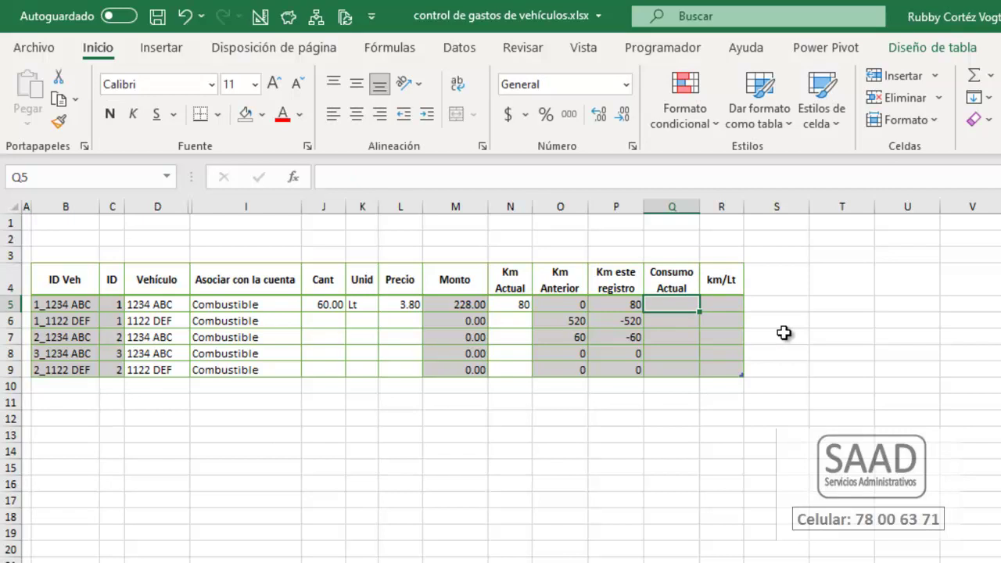
- Review the Cant value in J5 and the Combustible Inicial column in Vehículos as sources for Consumo Actual
left_click(326, 306)
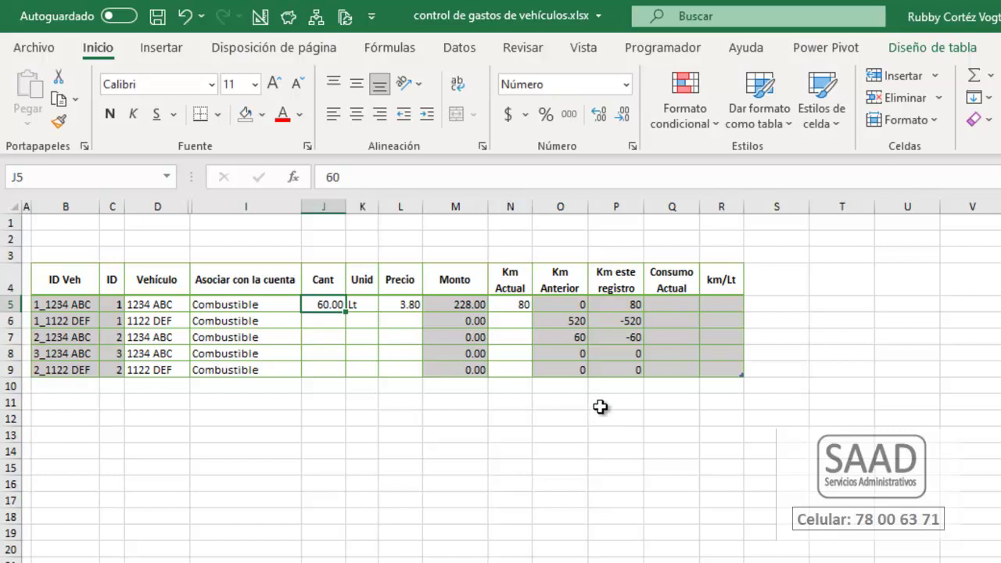
left_click(670, 305)
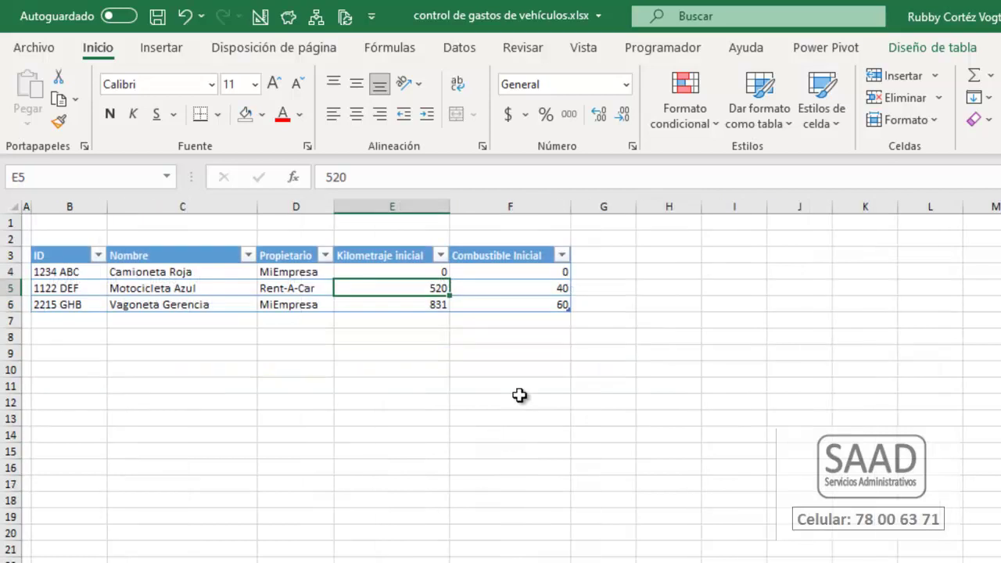
left_click_drag(535, 270, 534, 301)
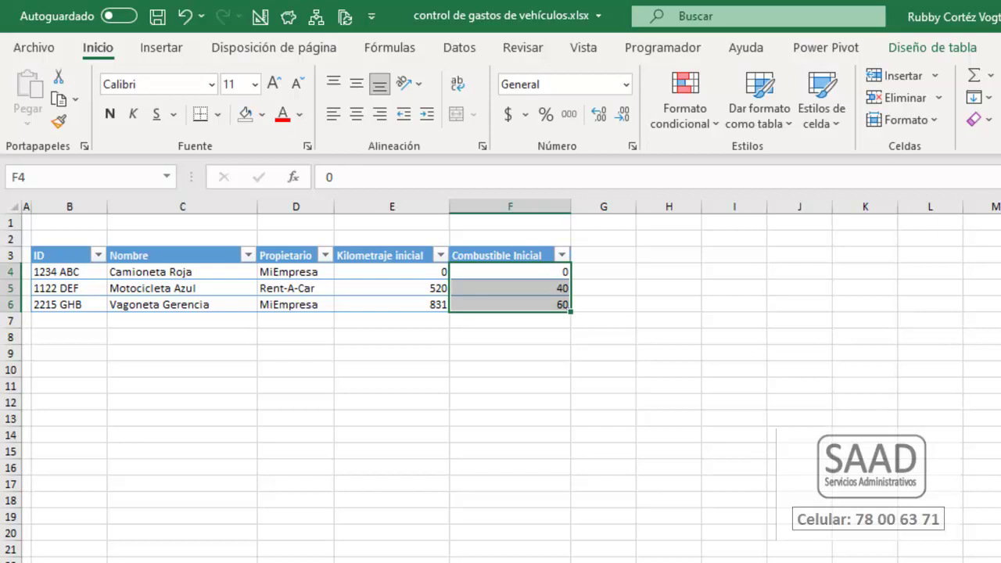
key("ctrl+Page_Down")
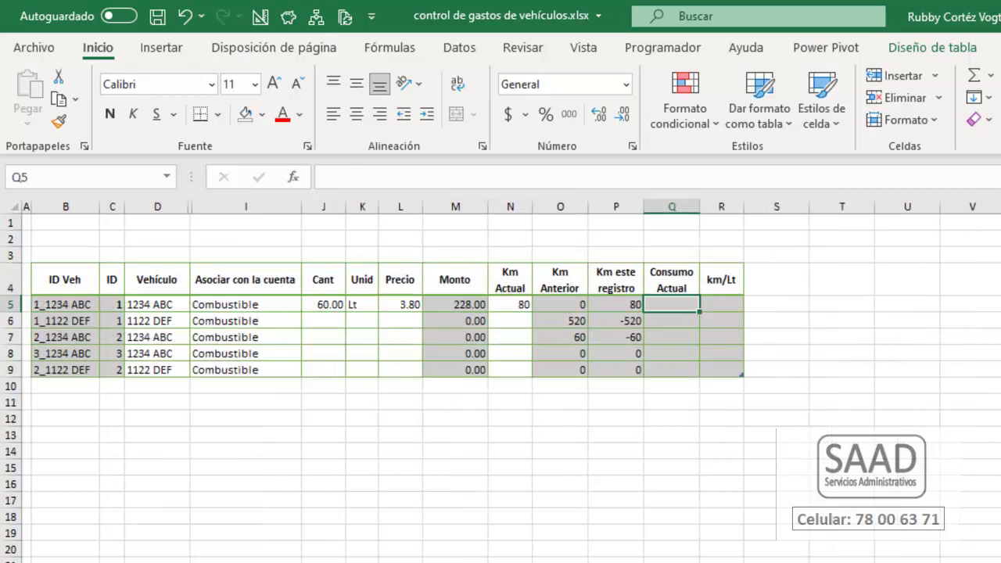
left_click(325, 307)
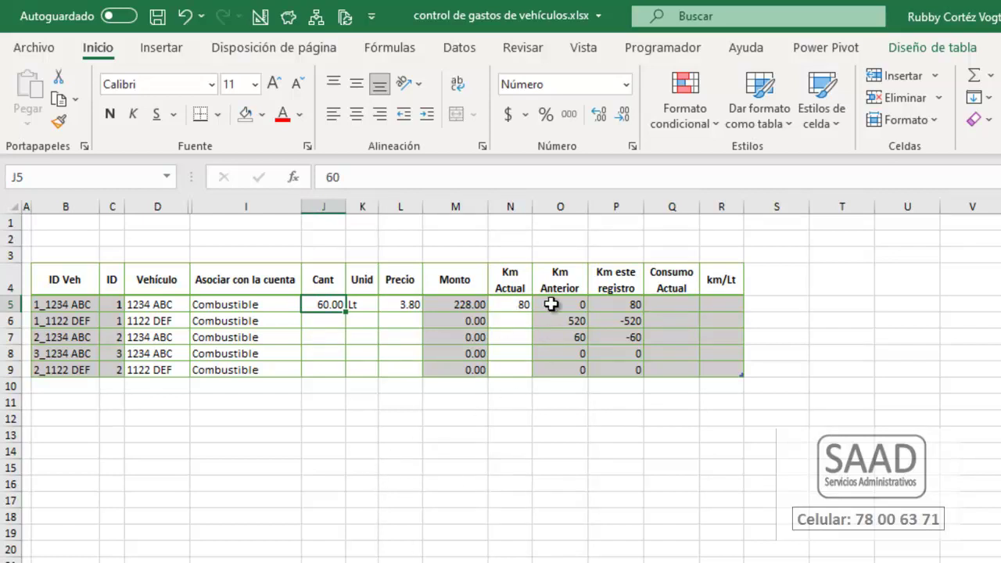
left_click(660, 310)
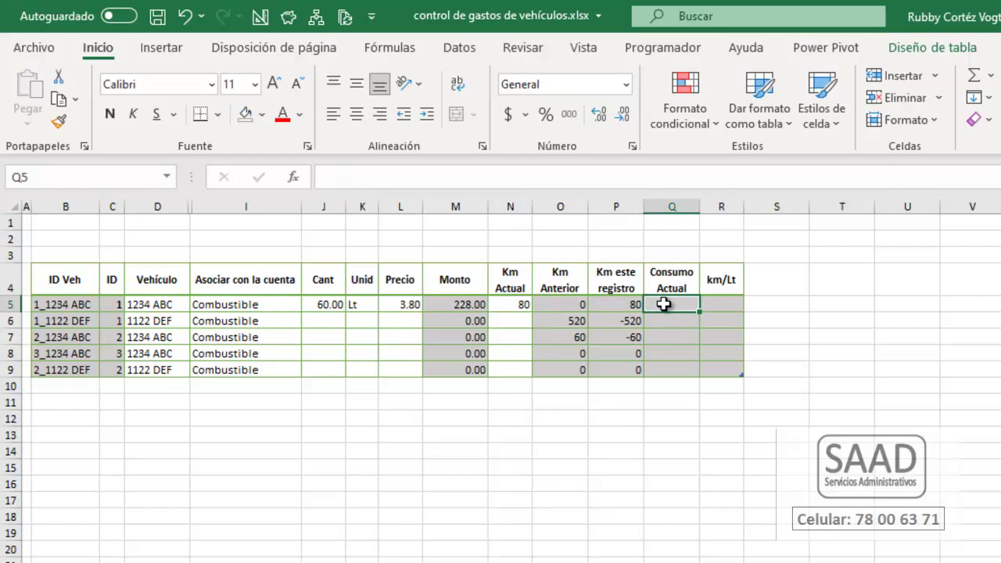
- Try to reuse the Km Anterior formula by copying cell O5 into Consumo Actual cell Q5
left_click(576, 303)
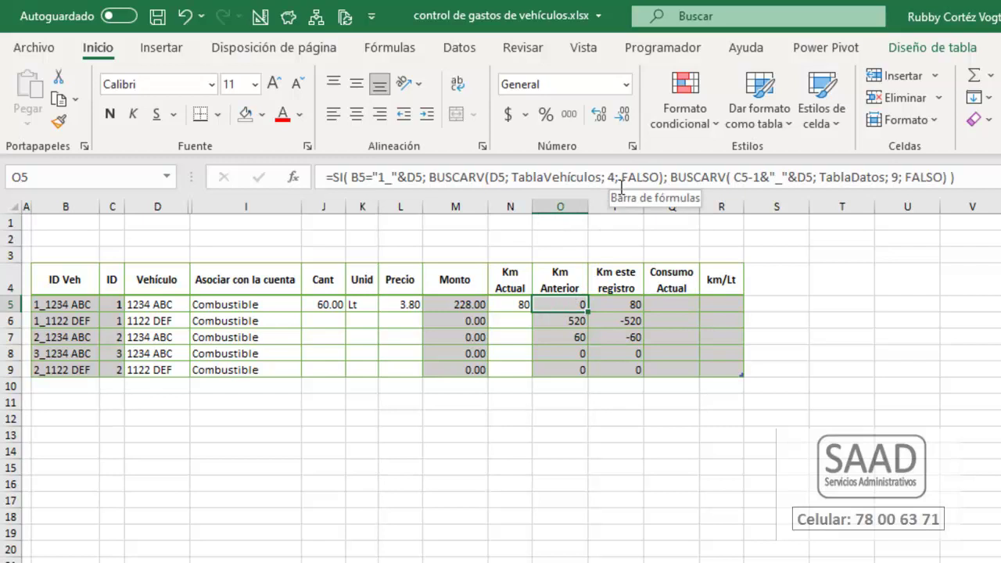
key("ctrl+c")
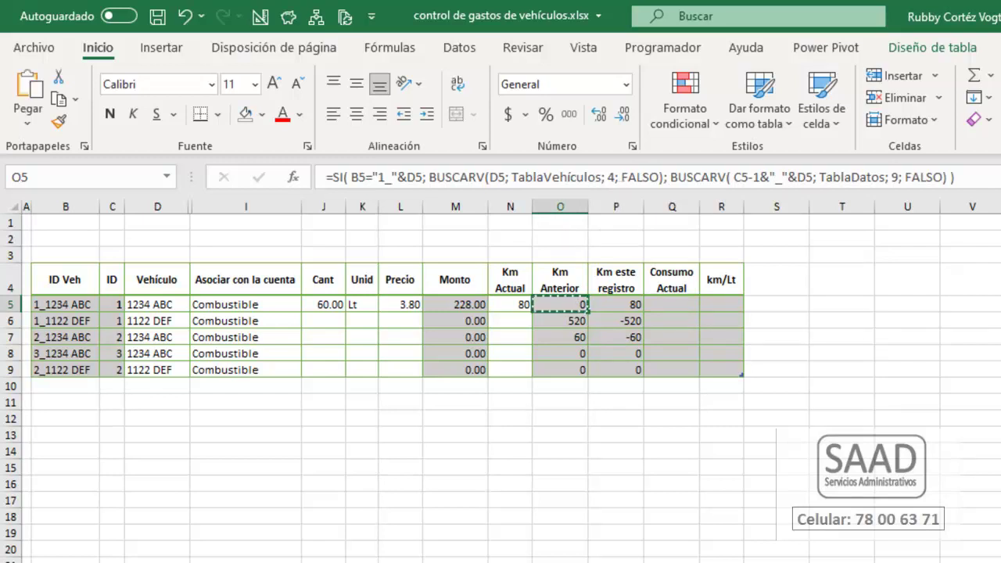
key("Right")
key("Right")
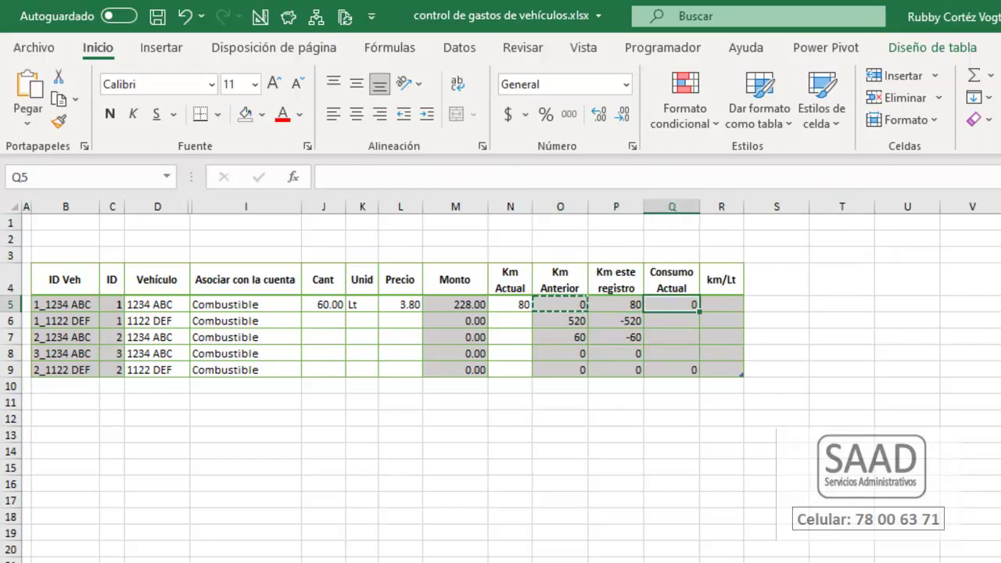
key("ctrl+v")
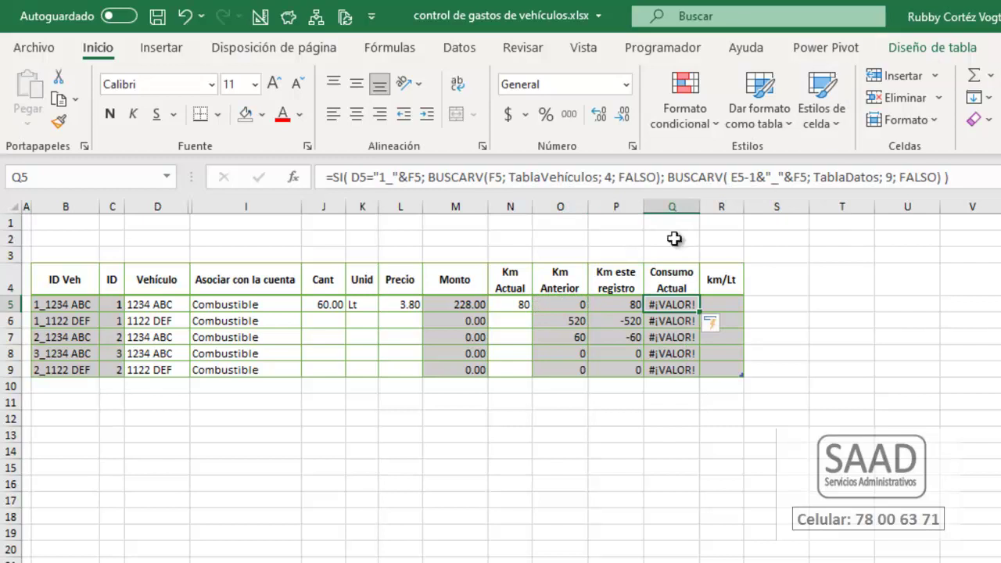
- Compare the Q5 formula with O5 and try to change its first reference to B5
left_click(561, 308)
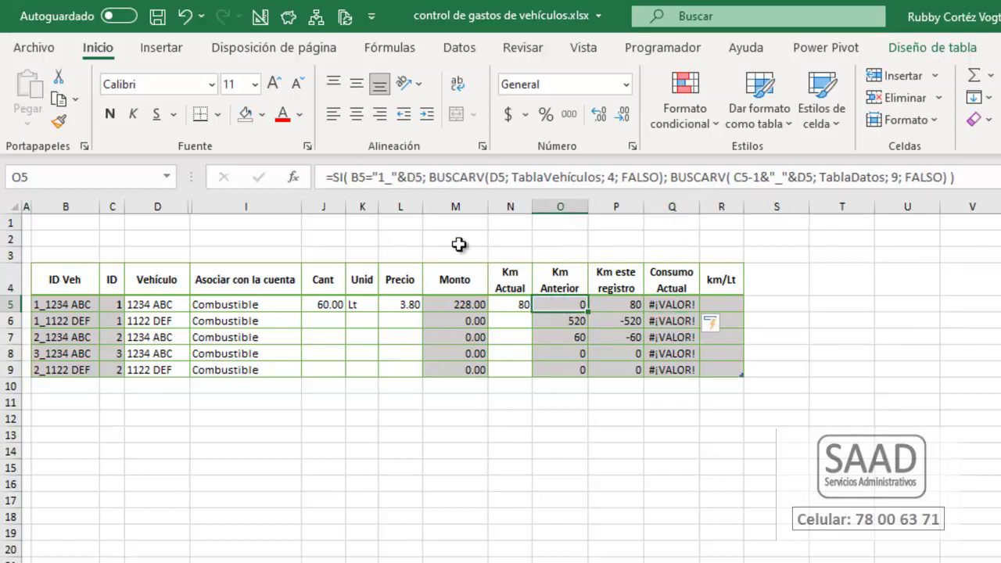
left_click(683, 305)
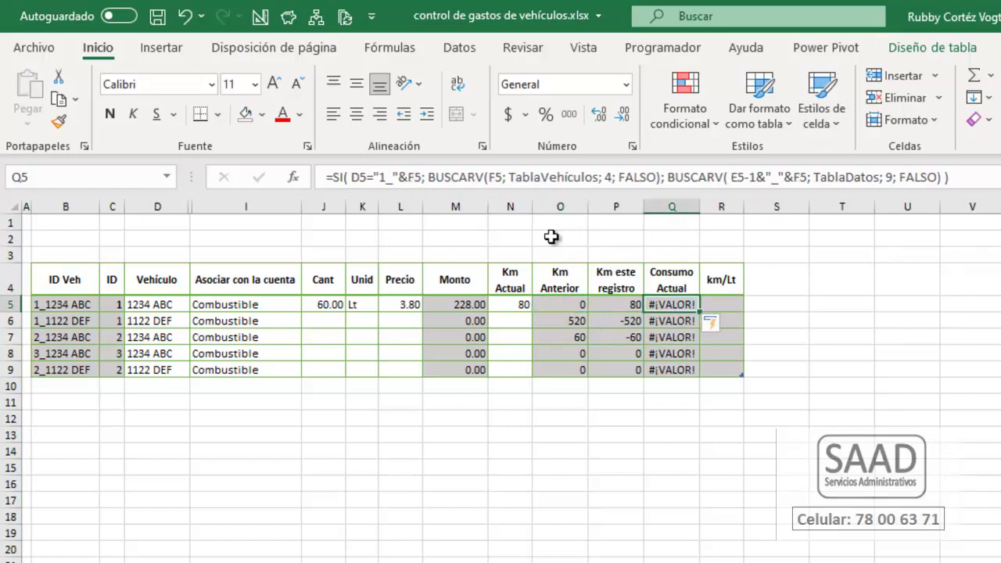
left_click(357, 178)
key("BackSpace")
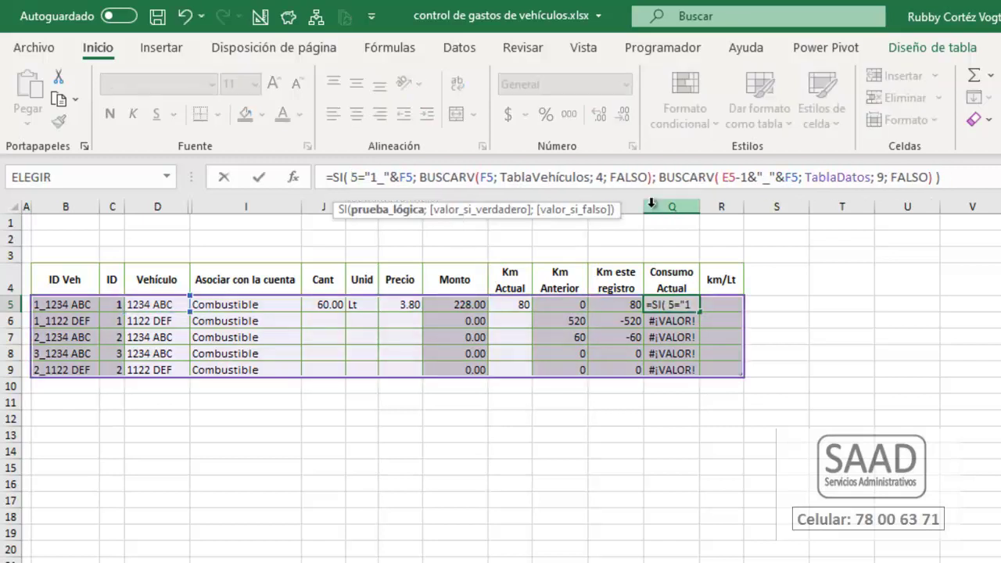
type("B")
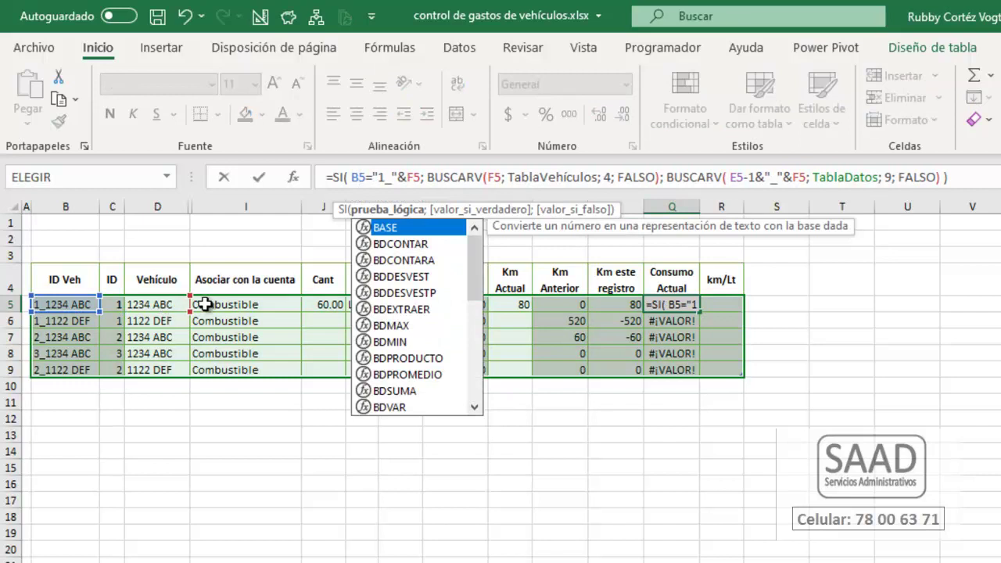
key("Escape")
- Clear the pasted formulas from the Consumo Actual column, Q5:Q9
left_click(564, 300)
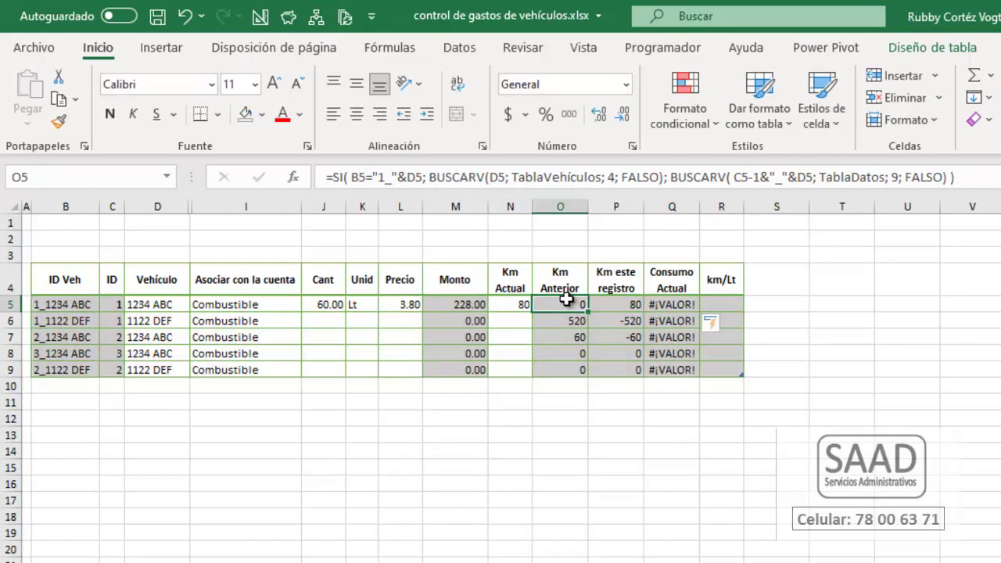
left_click_drag(670, 305, 670, 363)
key("Delete")
- Copy the Km Anterior formula text from O5 and paste it unshifted into Consumo Actual cell Q5
left_click(560, 302)
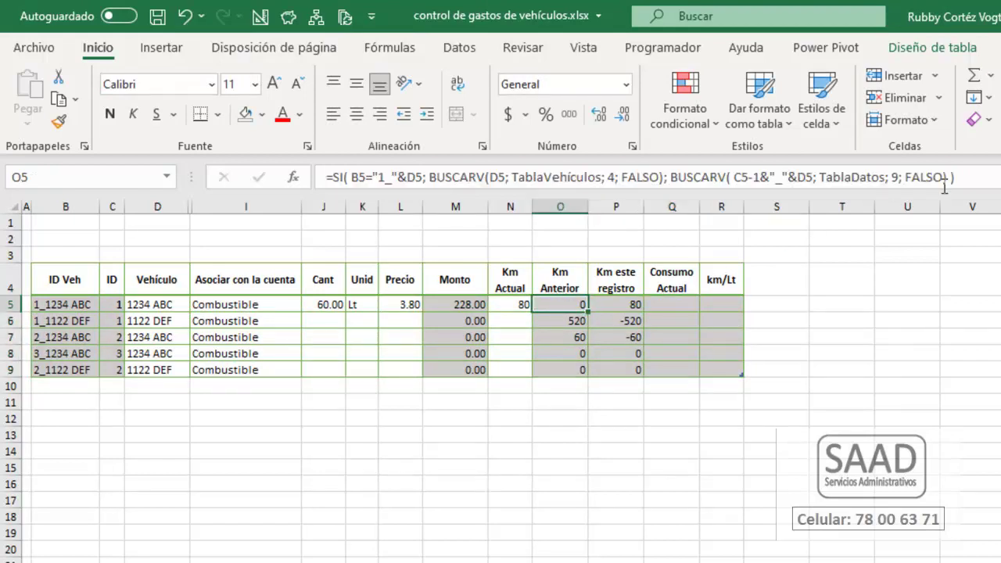
left_click_drag(986, 176, 315, 192)
key("ctrl+c")
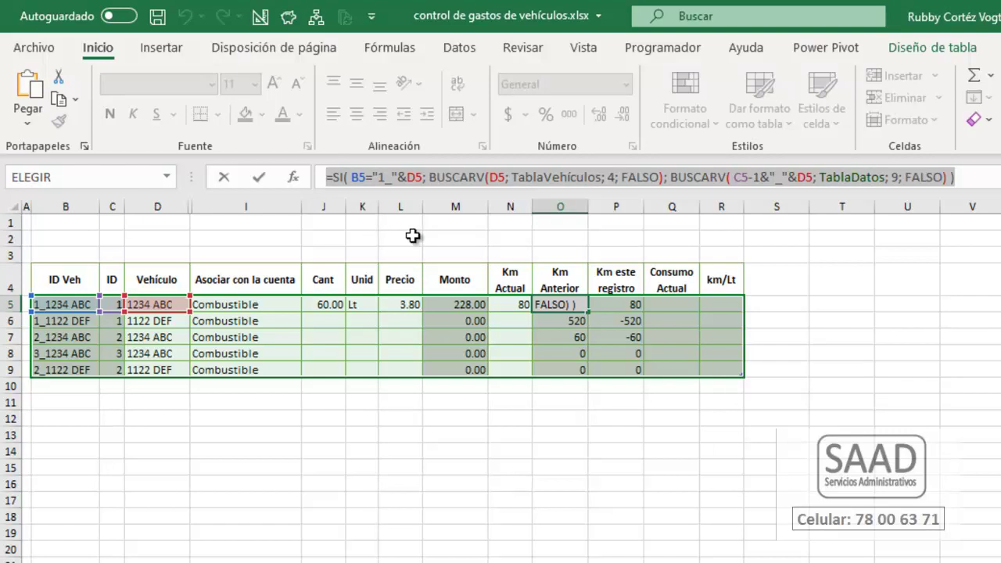
key("Return")
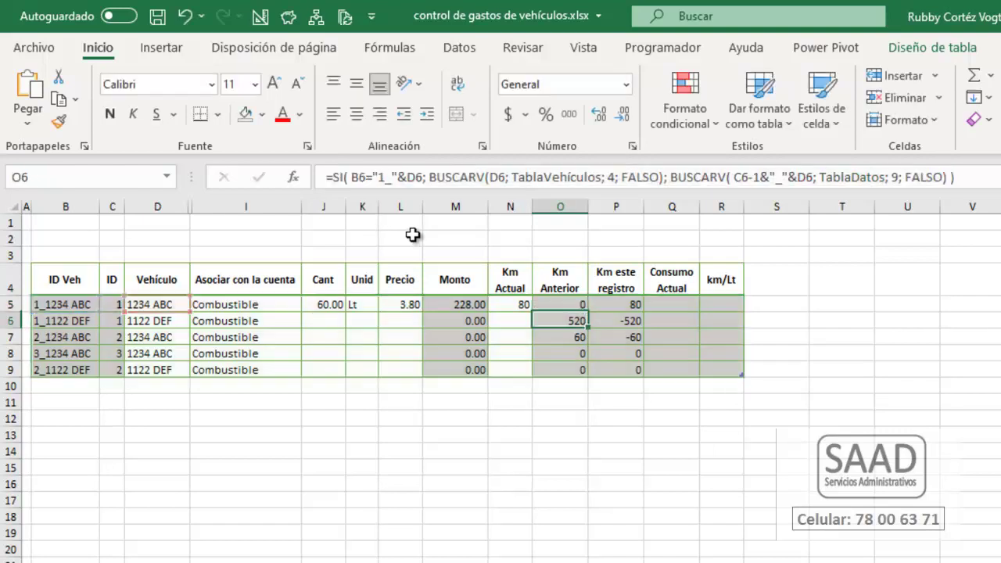
left_click(666, 304)
left_click(472, 178)
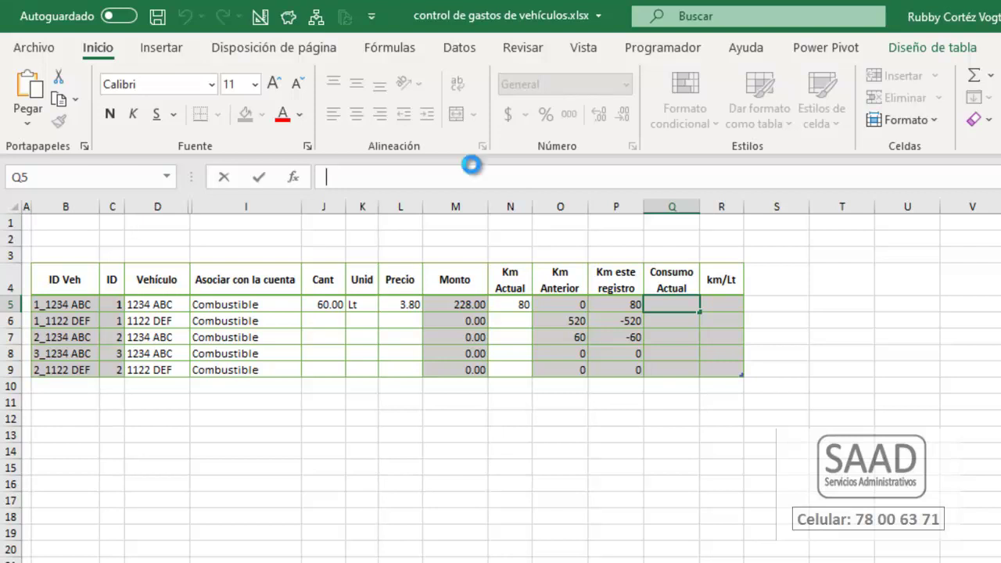
key("ctrl+v")
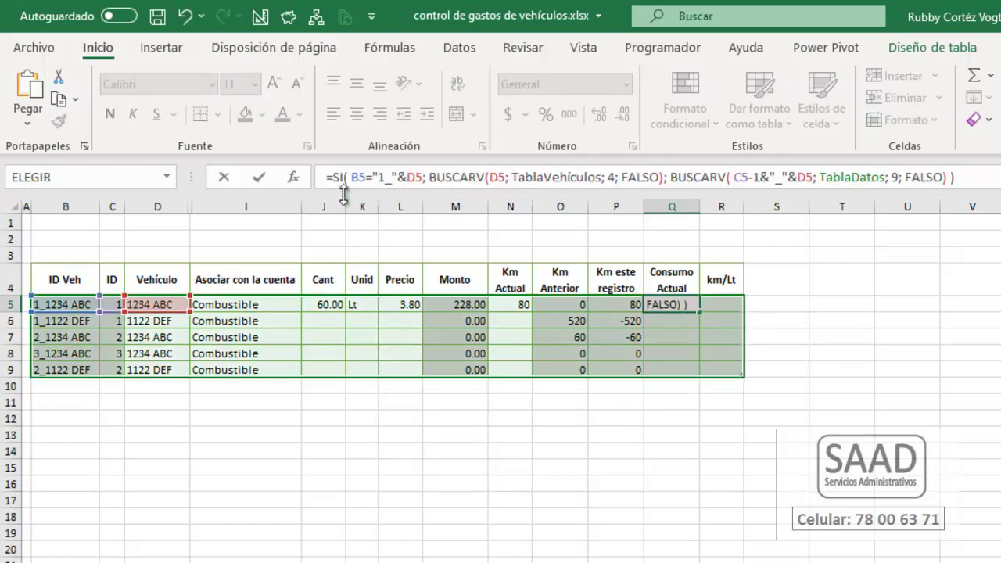
- Set the column index of the TablaVehículos lookup in Q5 to 5 and enter the formula
left_click(367, 178)
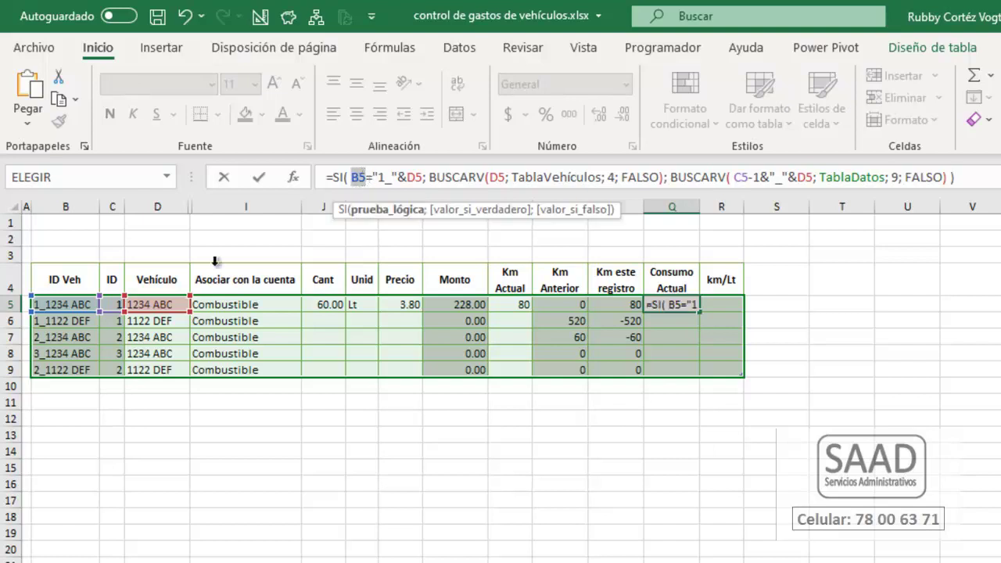
left_click(421, 178)
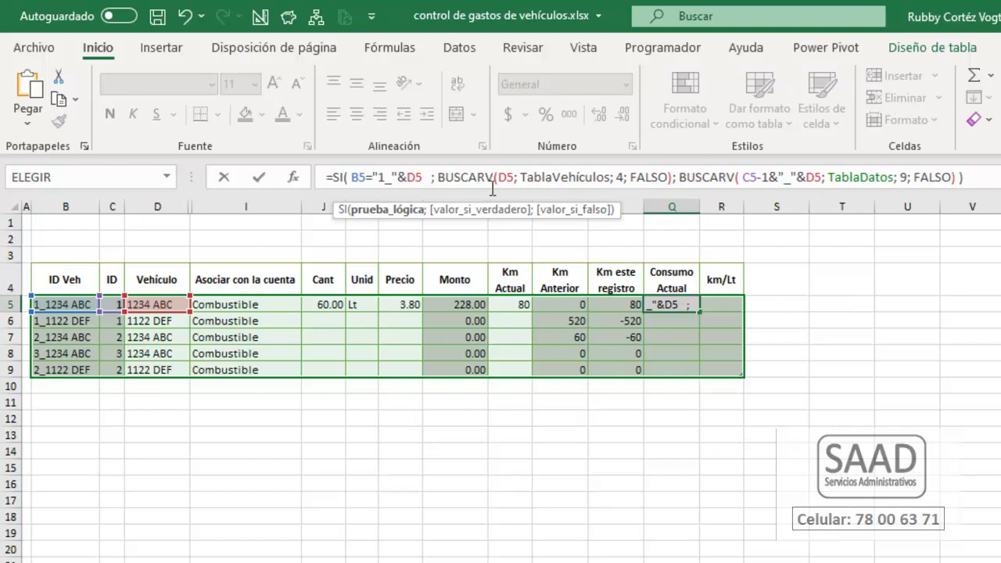
double_click(619, 177)
type("4")
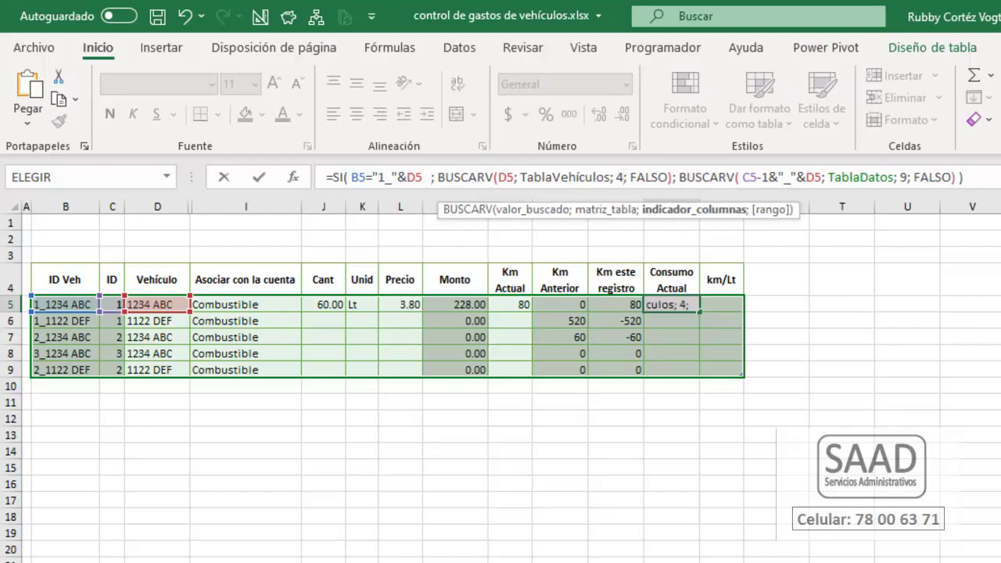
key("BackSpace")
type("5")
left_click_drag(672, 178, 438, 179)
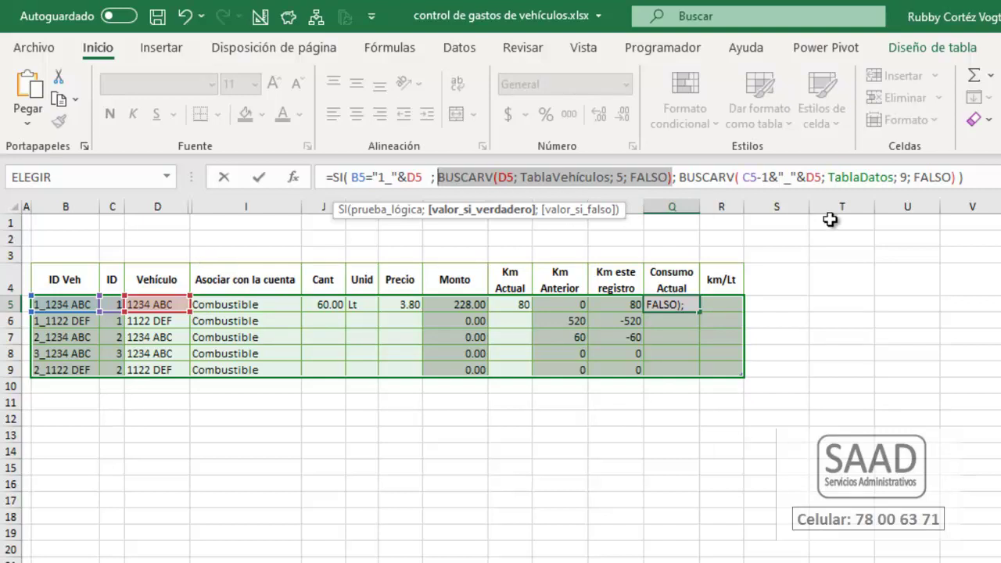
left_click(991, 179)
key("Return")
key("Up")
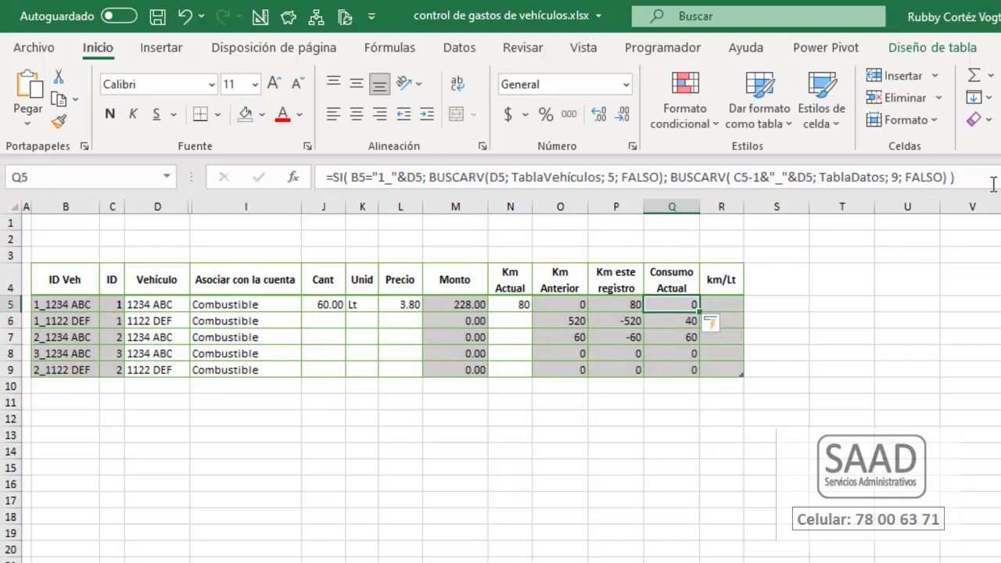
- Unhide the columns between Vehículo and Asociar con la cuenta, E to H
left_click_drag(162, 283, 214, 266)
key("alt+f")
key("c")
key("m")
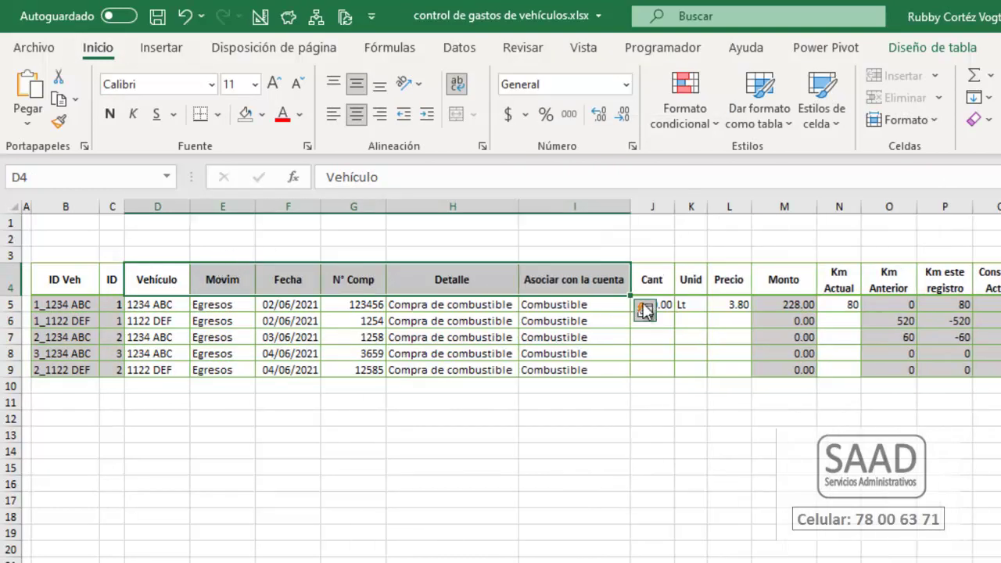
- Review the Cant values and count the headers from ID Veh to Cant to determine the lookup's column index
left_click(666, 306)
left_click_drag(666, 305, 670, 364)
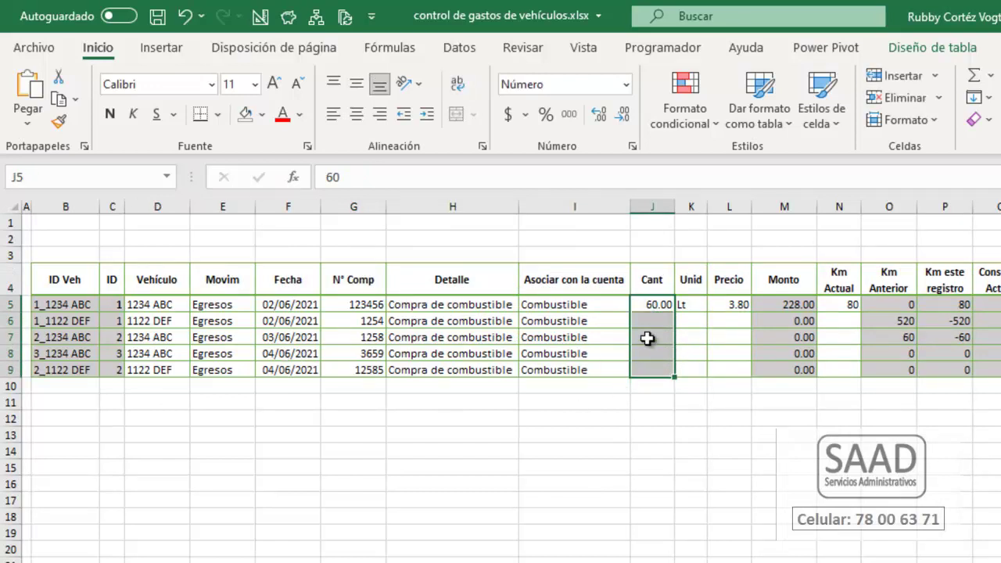
left_click(655, 305)
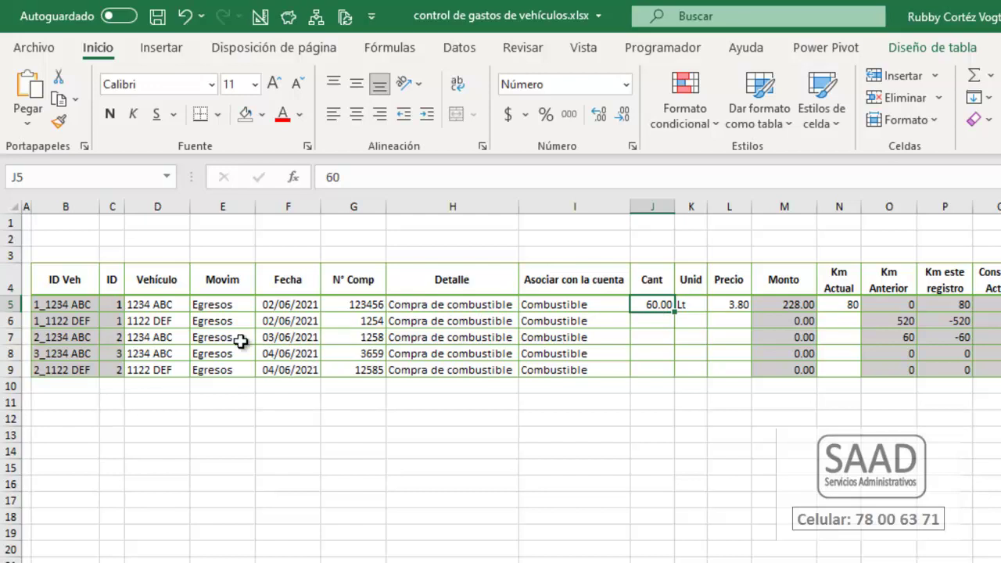
left_click(176, 336)
left_click_drag(191, 336, 641, 337)
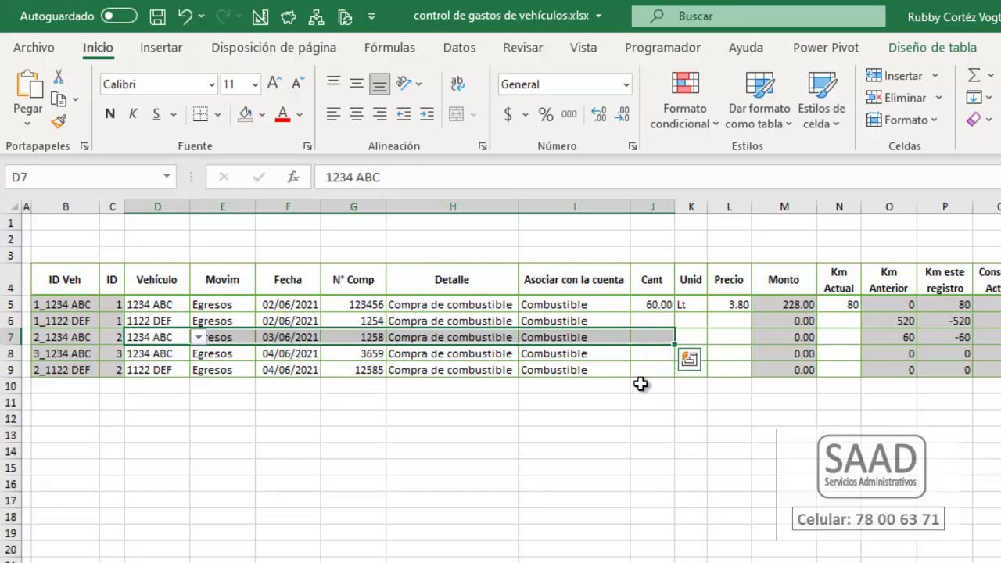
left_click(659, 306)
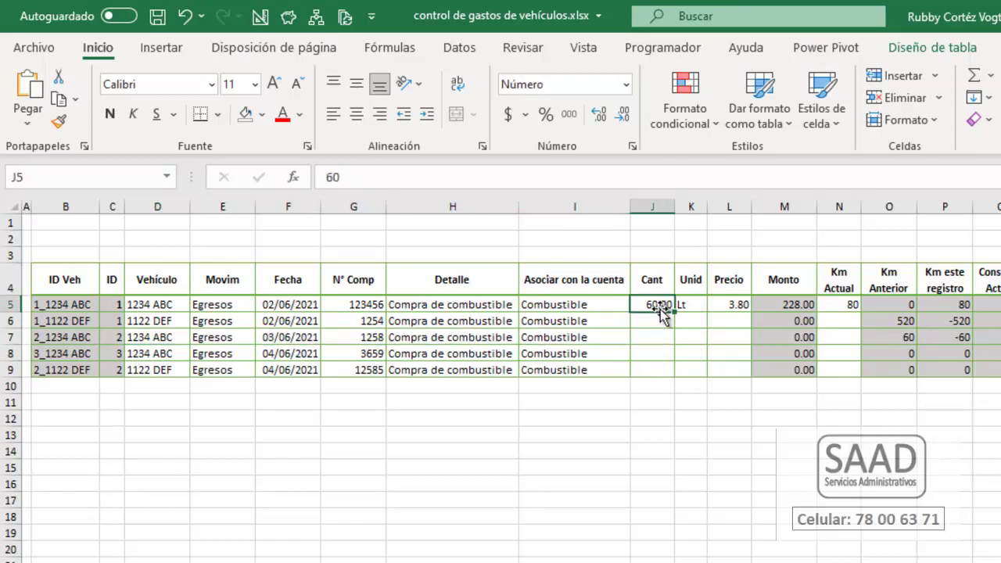
left_click_drag(67, 281, 653, 280)
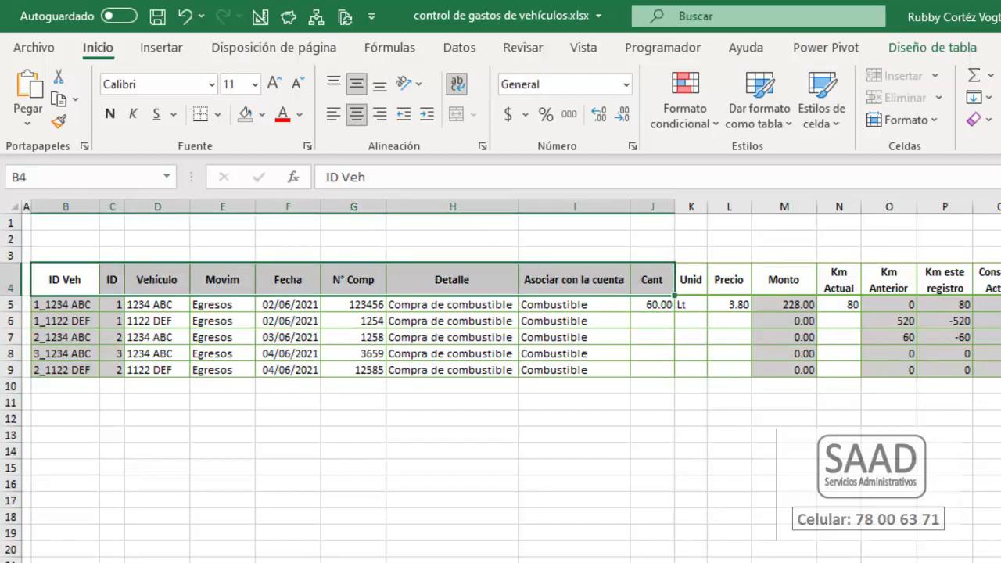
- Count the headers from ID Veh to Km Actual and set the TablaDatos column index in O5 to 13
left_click(987, 304)
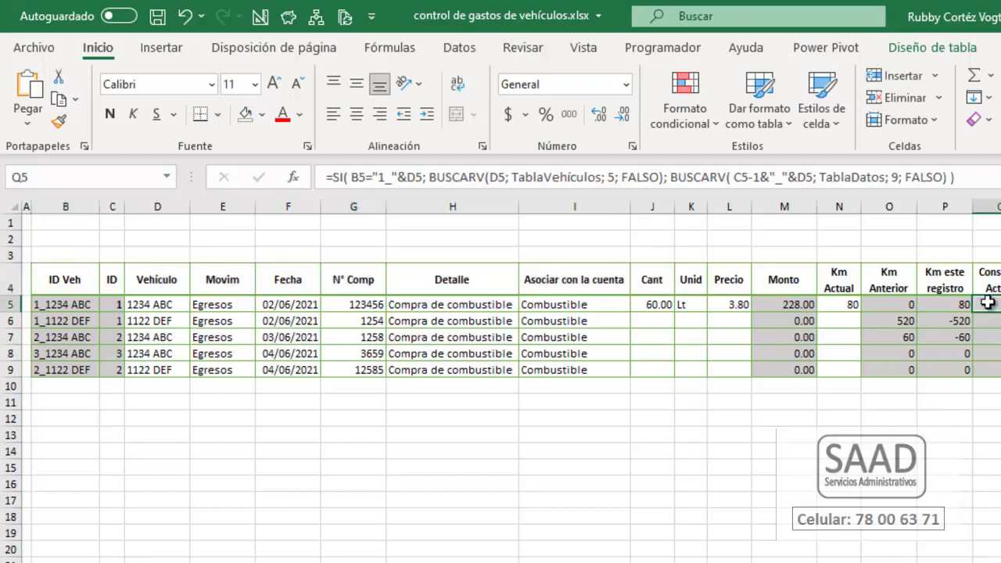
left_click(954, 303)
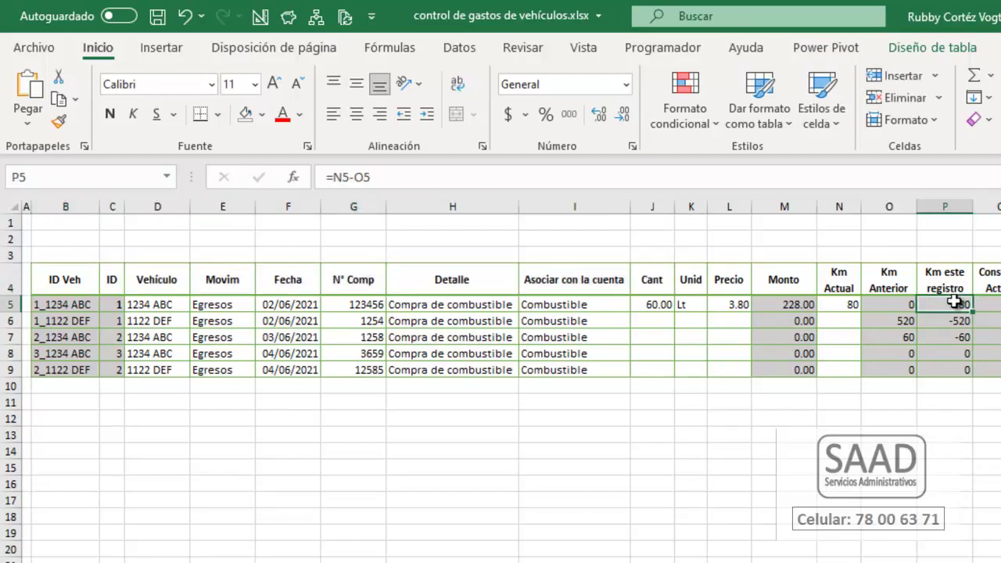
left_click(882, 307)
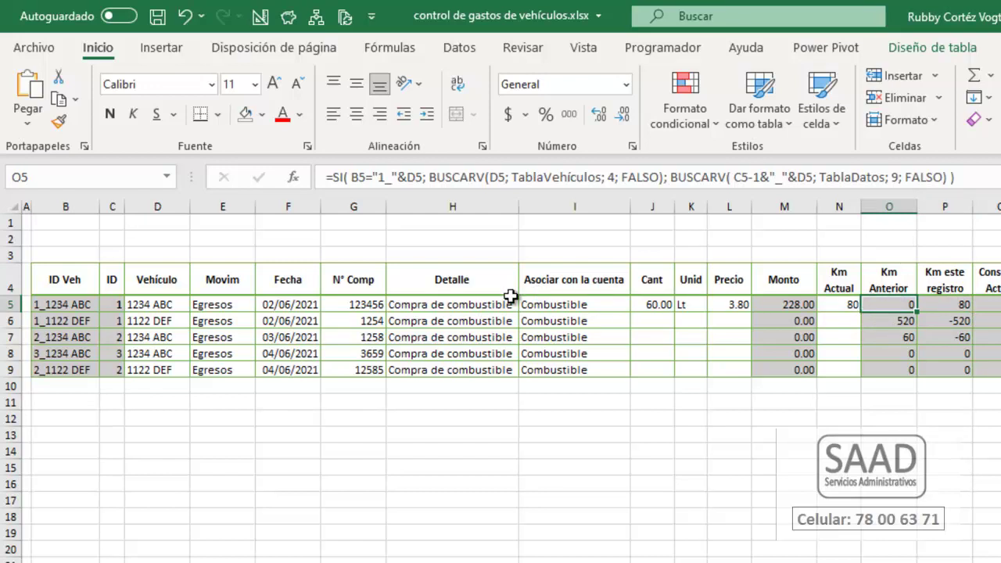
left_click_drag(75, 280, 823, 270)
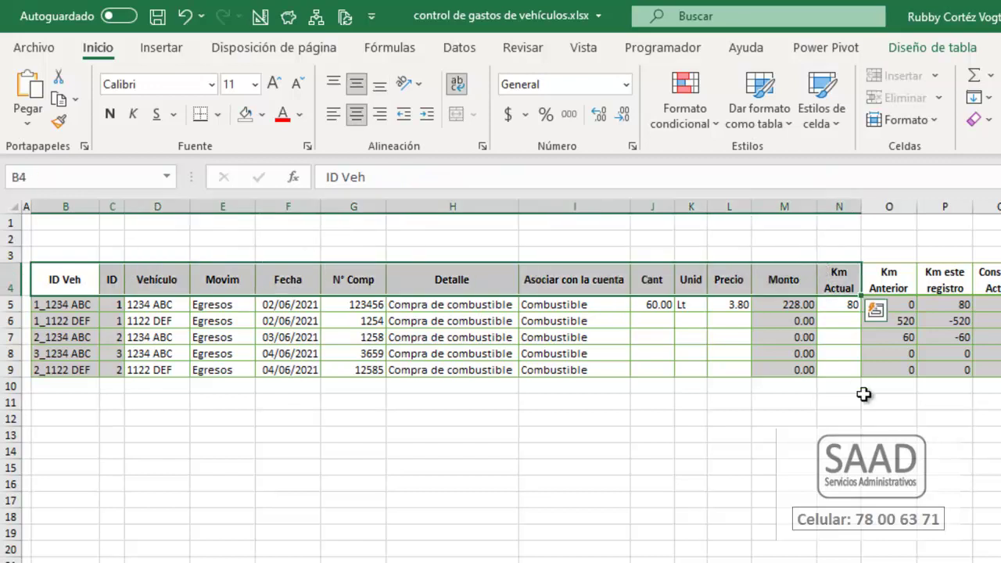
left_click(903, 303)
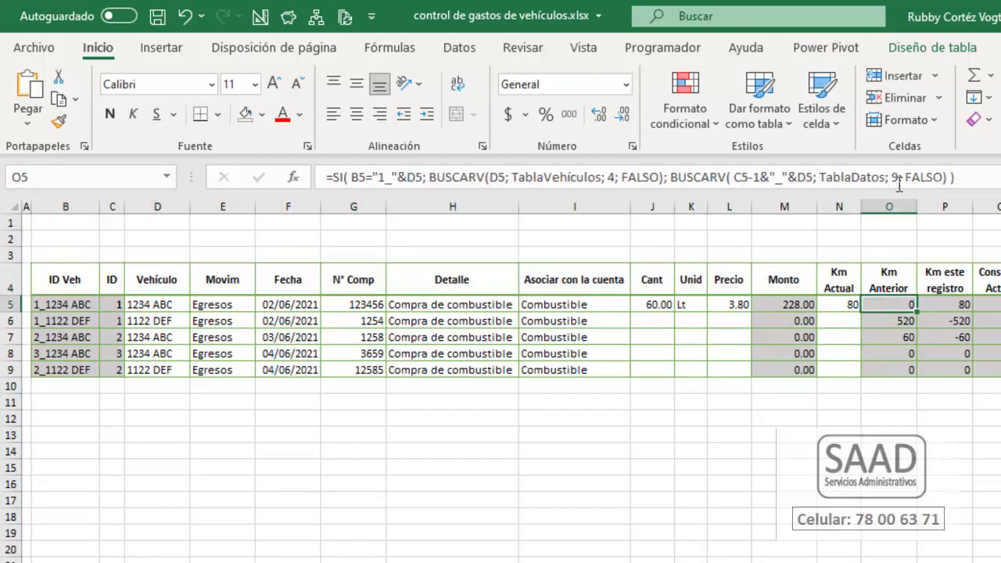
left_click(899, 181)
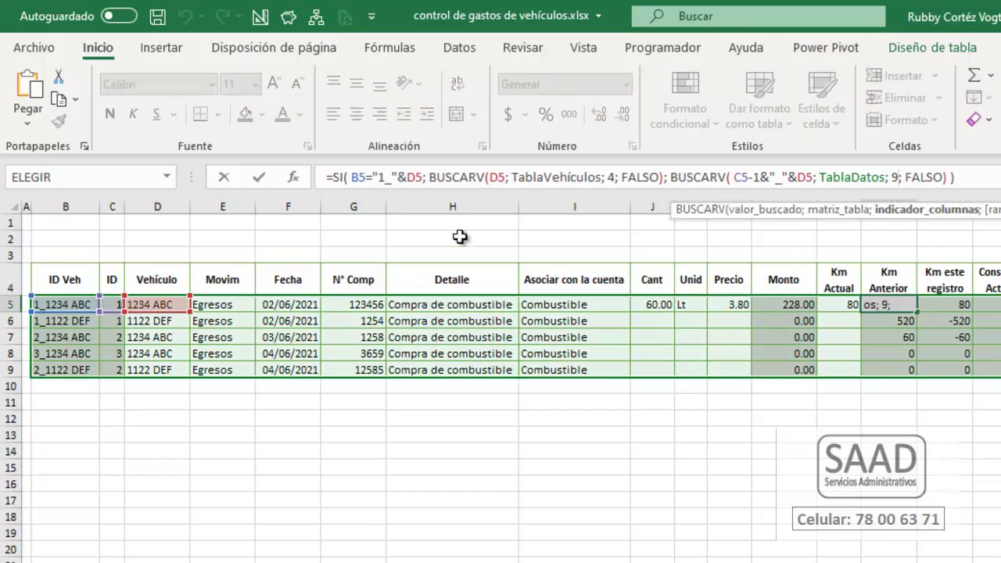
key("BackSpace")
type("13")
key("Return")
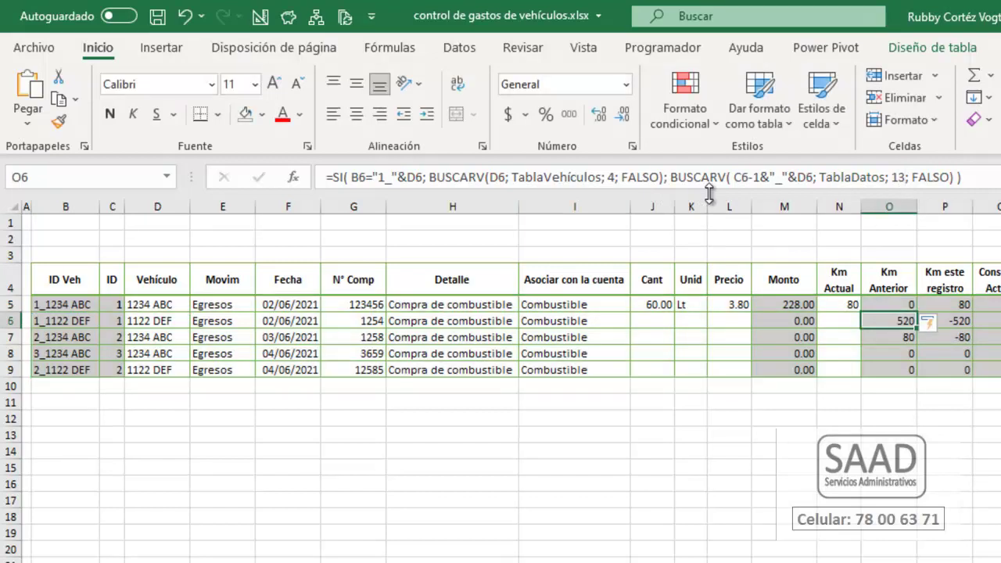
- Check the TablaDatos column index in the Consumo Actual formula in Q5
key("Up")
key("Right")
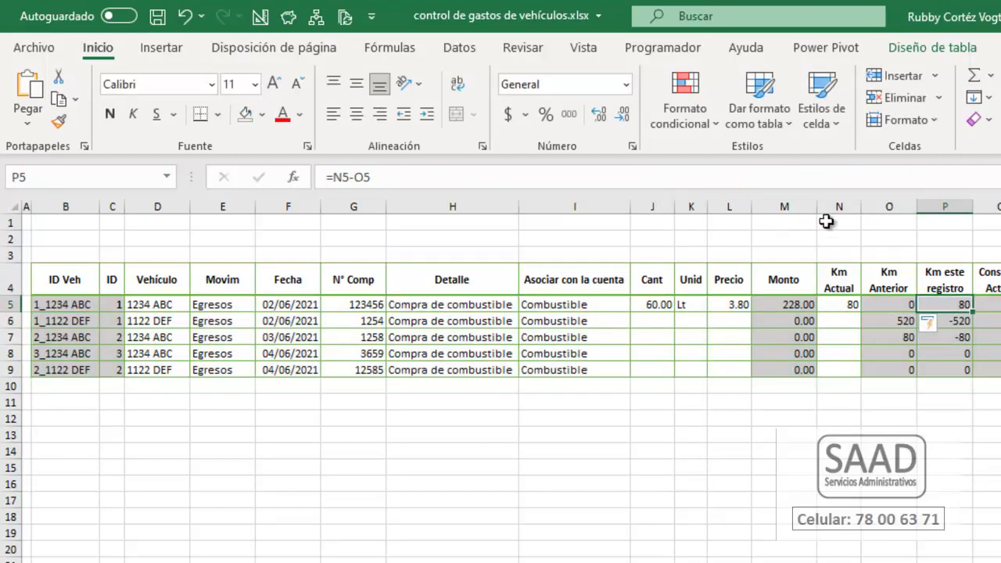
key("Right")
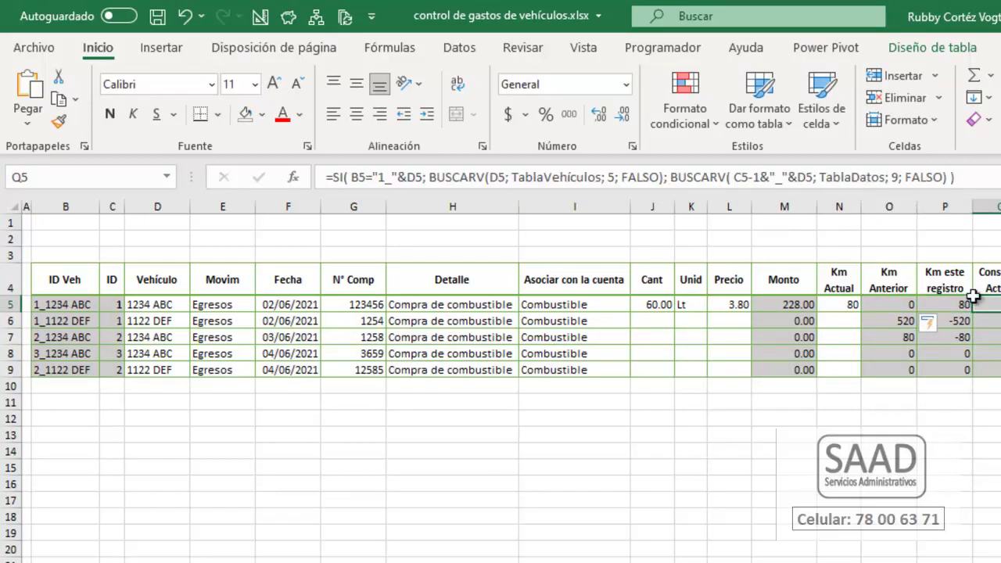
left_click(900, 177)
key("Return")
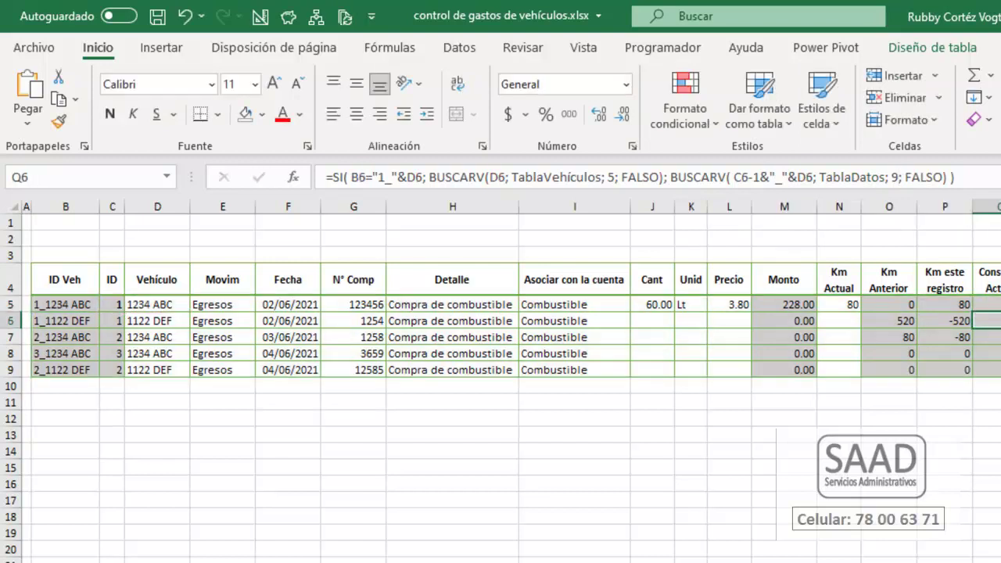
- Highlight the second record of vehicle 1234 ABC, C7:Q7, with a yellow fill
key("Up")
key("Down")
key("shift+Left")
key("shift+Left")
key("shift+Left")
key("shift+Left")
key("shift+Left")
key("shift+Left")
key("shift+Left")
key("shift+Left")
key("shift+Left")
key("shift+Left")
key("shift+Left")
key("shift+Left")
key("shift+Left")
key("shift+Left")
key("shift+Left")
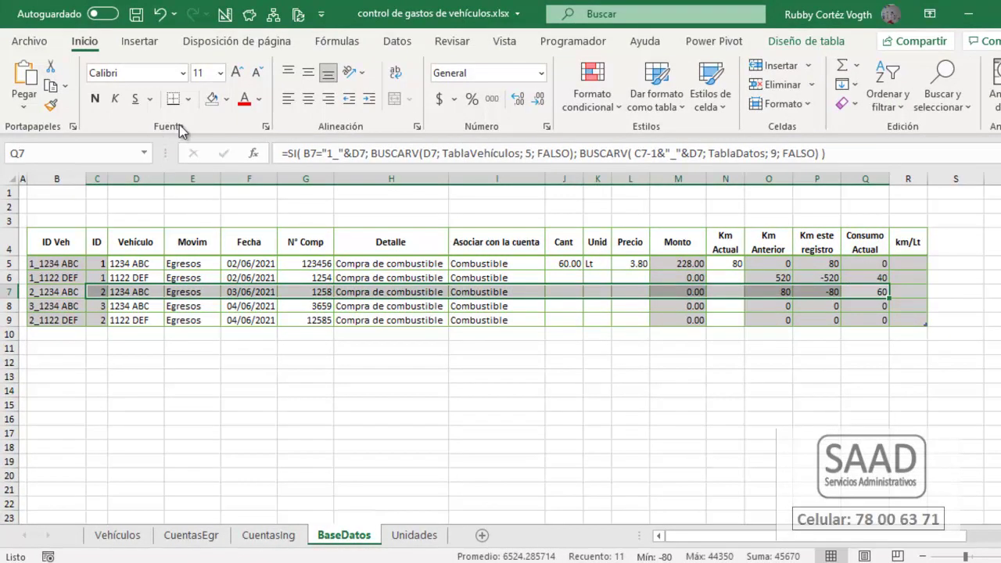
left_click(226, 100)
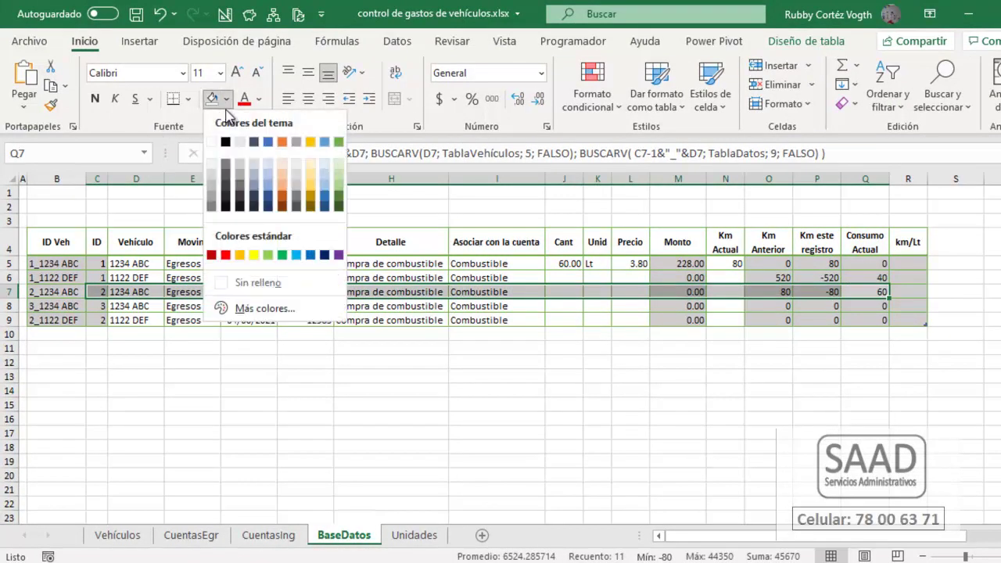
left_click(254, 255)
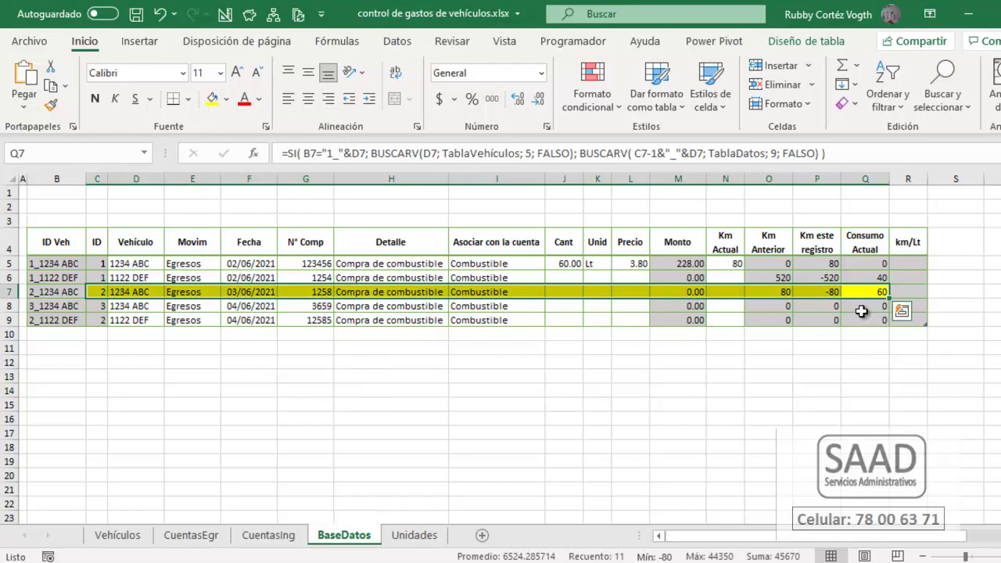
- Compare Consumo Actual in Q7 with the Cant value in J5, and enter 85 as the Cant in J6
left_click(880, 291)
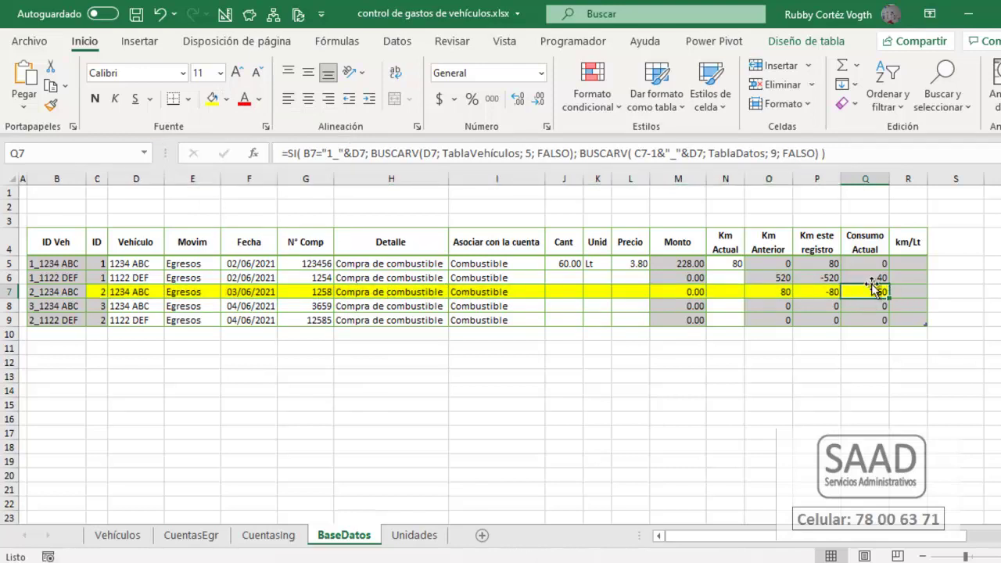
left_click(556, 262)
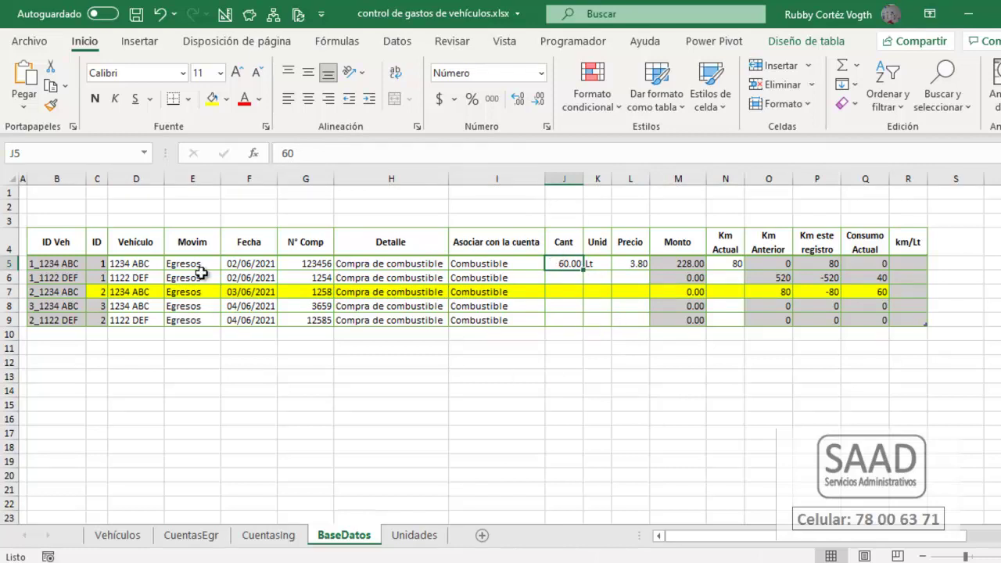
left_click(563, 278)
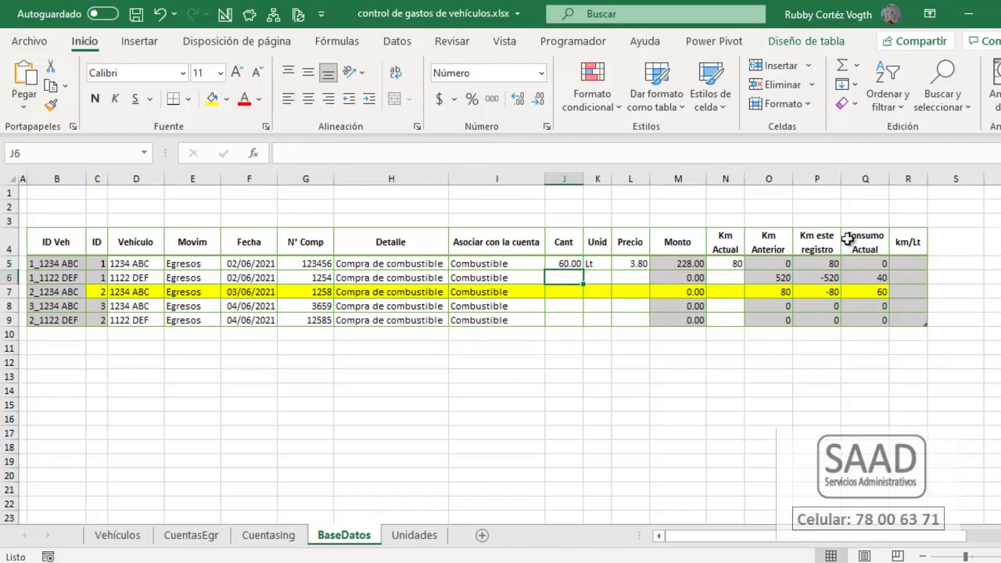
type("85")
key("Return")
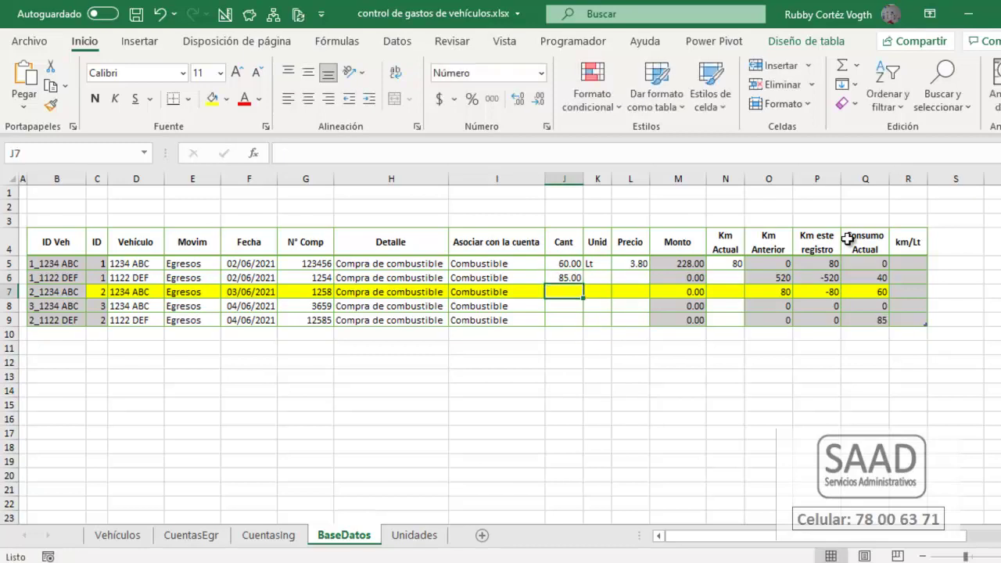
left_click(860, 292)
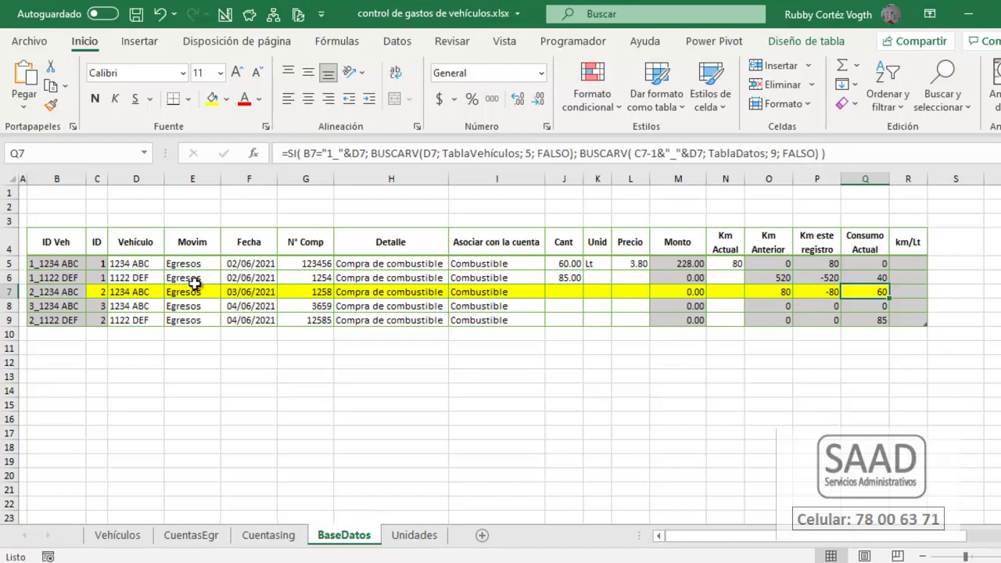
left_click(135, 276)
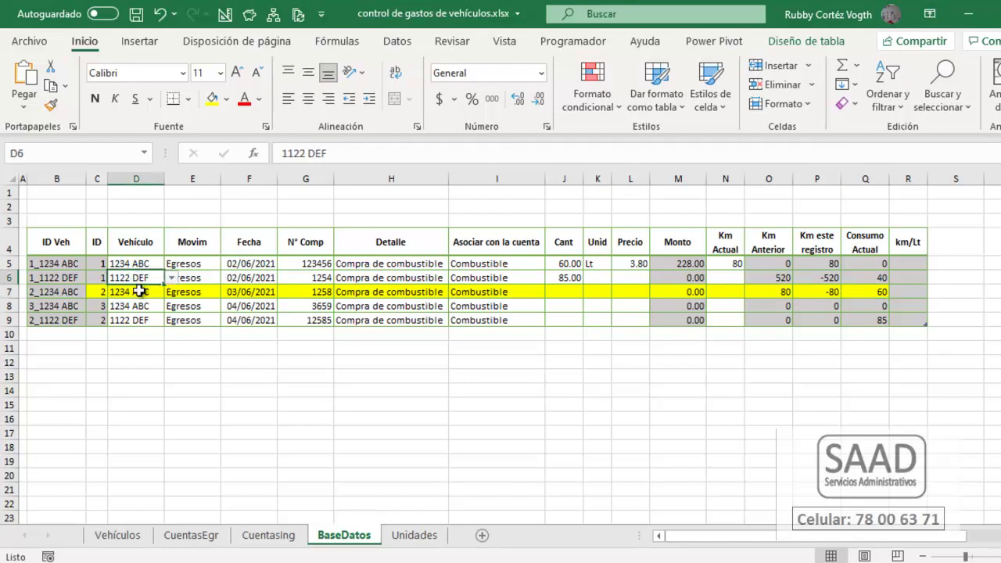
- Highlight the ID and Vehículo cells of the first 1234 ABC record, C5:D5, with a yellow fill
left_click(139, 290)
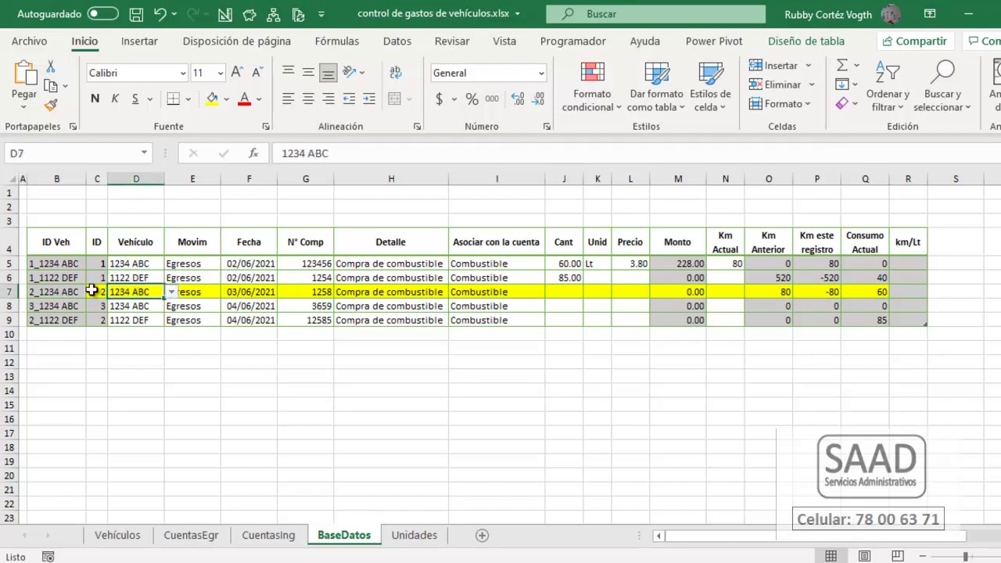
left_click_drag(92, 290, 125, 297)
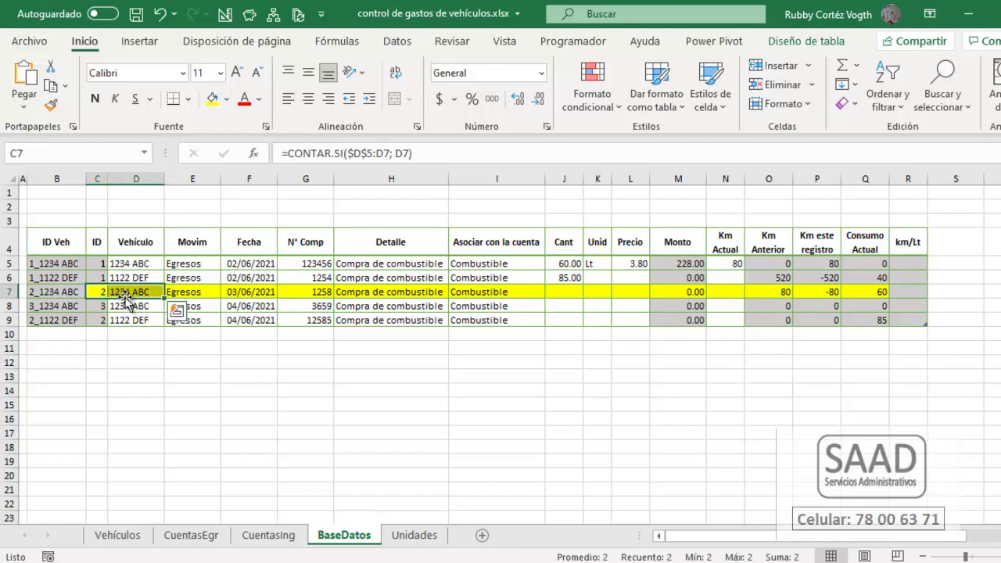
left_click(93, 293)
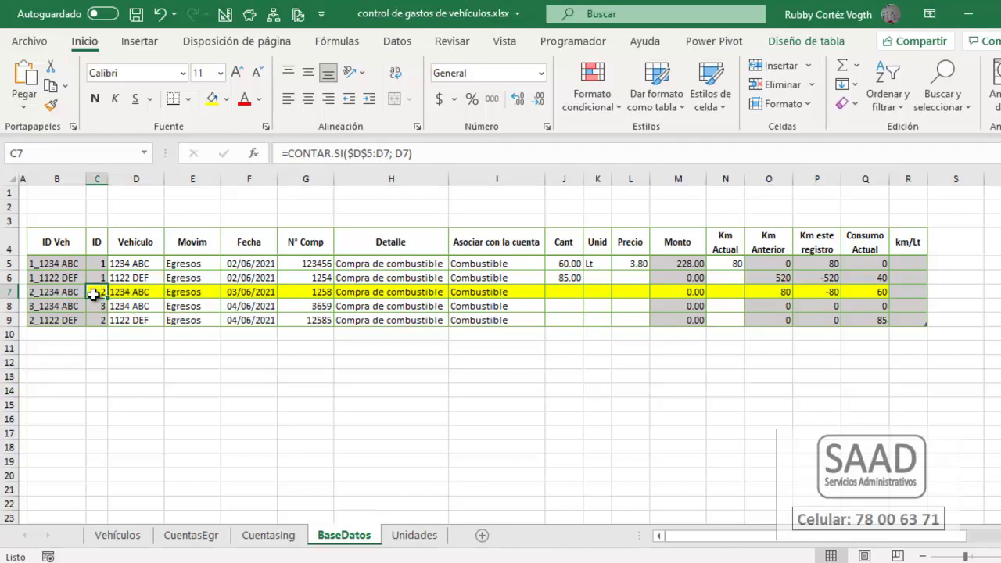
left_click_drag(93, 293, 129, 264)
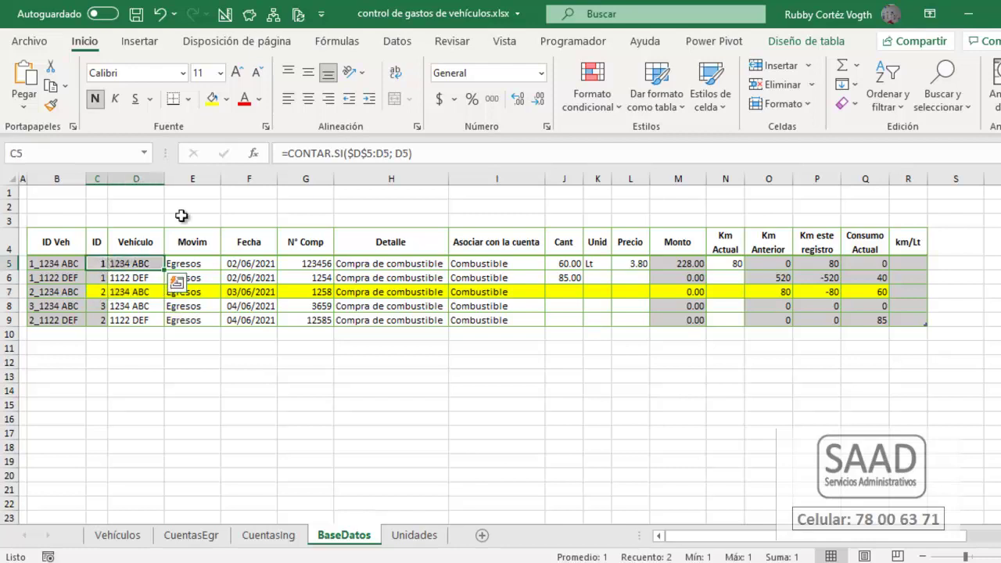
left_click(216, 97)
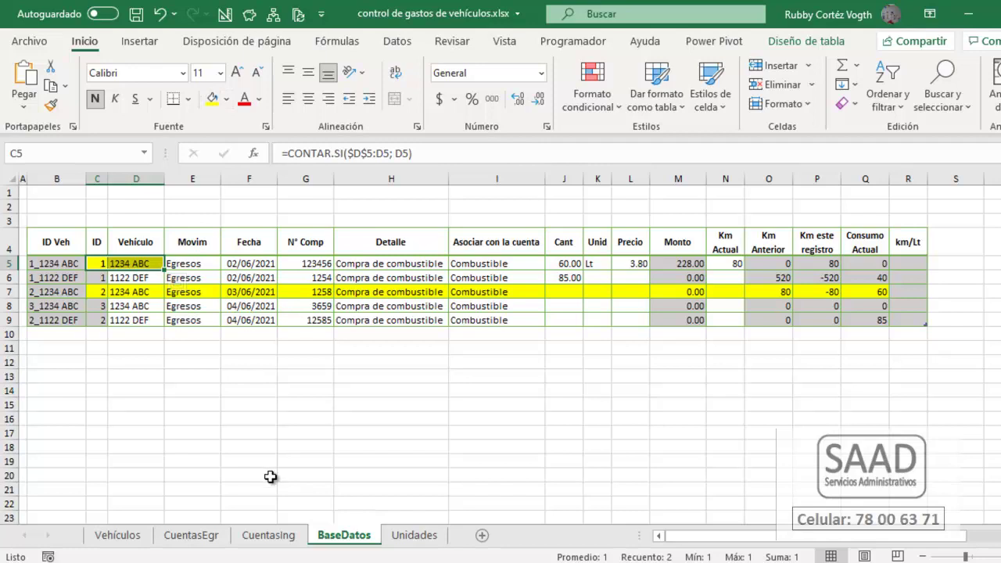
- Compare the Cant in J5 with Consumo Actual in Q7, and examine the C5-1 lookup term in the Q5 formula
left_click(568, 263)
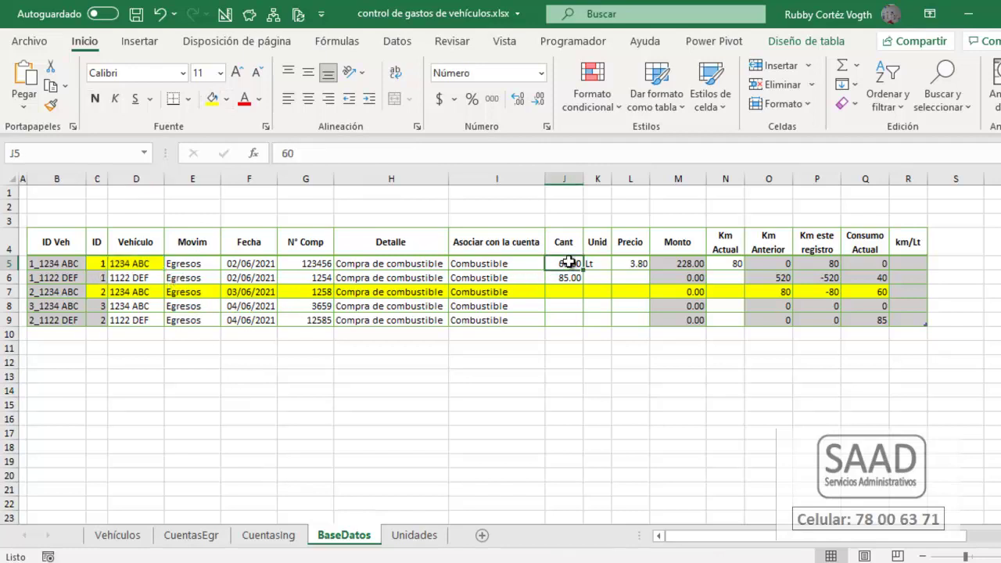
left_click(874, 294)
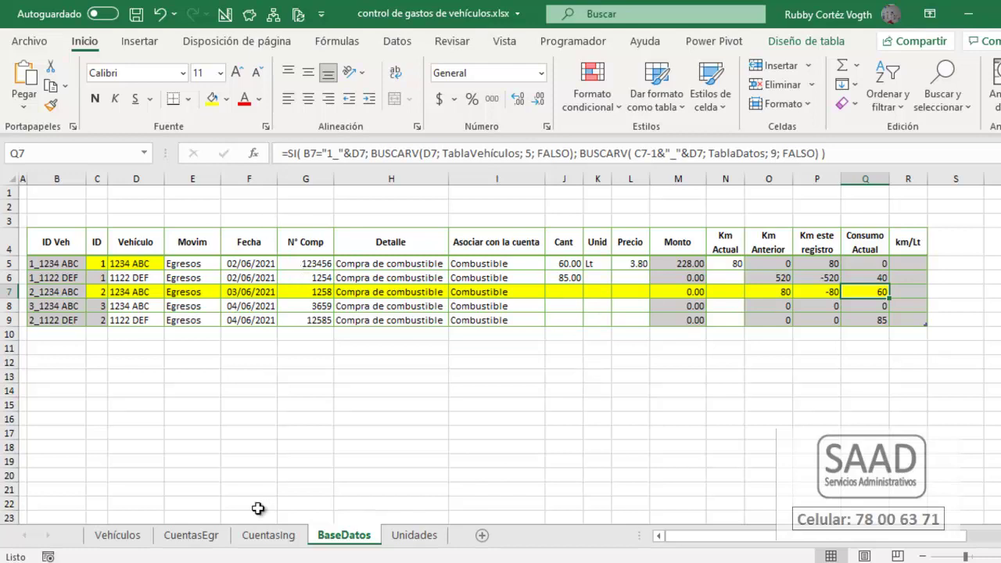
left_click(870, 265)
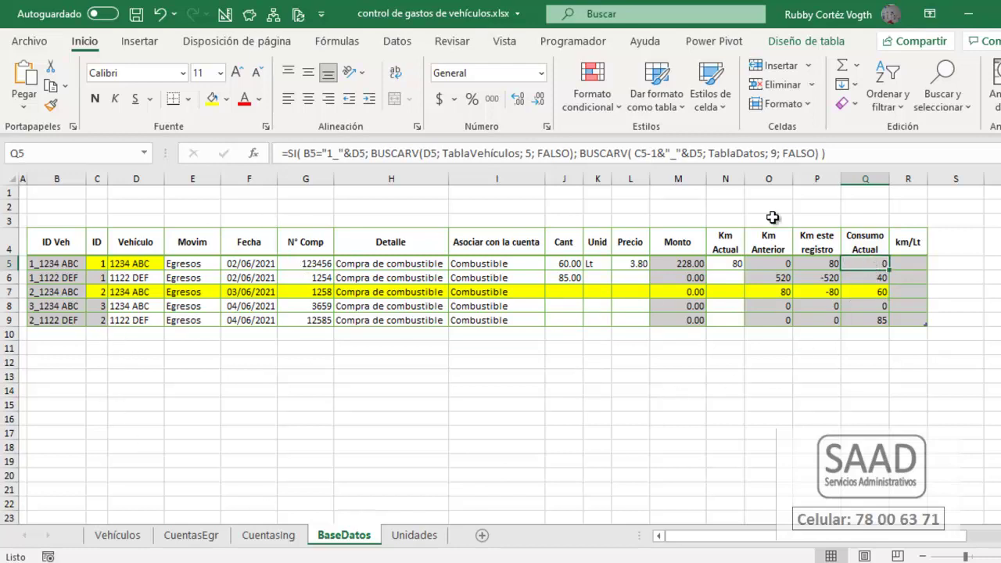
left_click(650, 153)
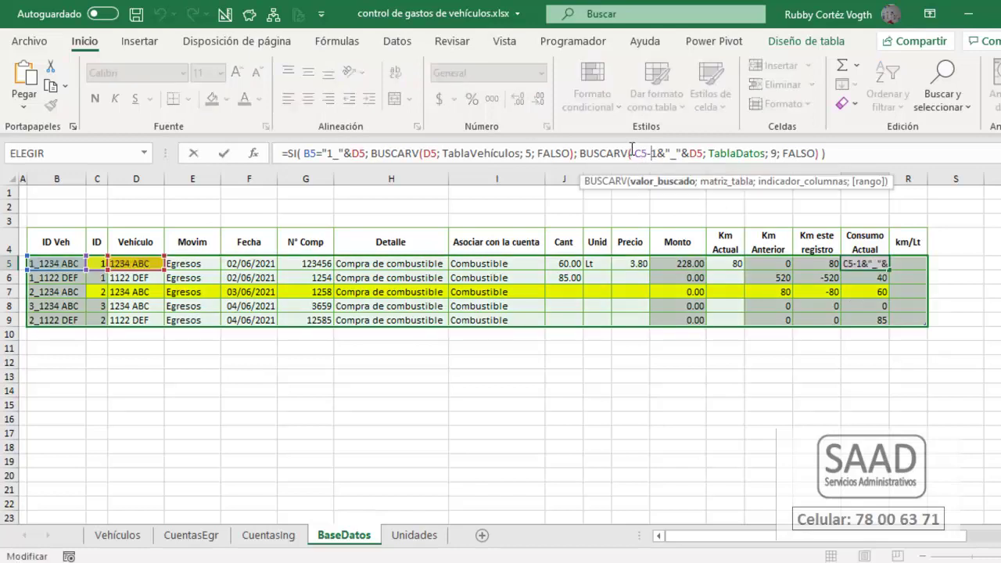
double_click(639, 154)
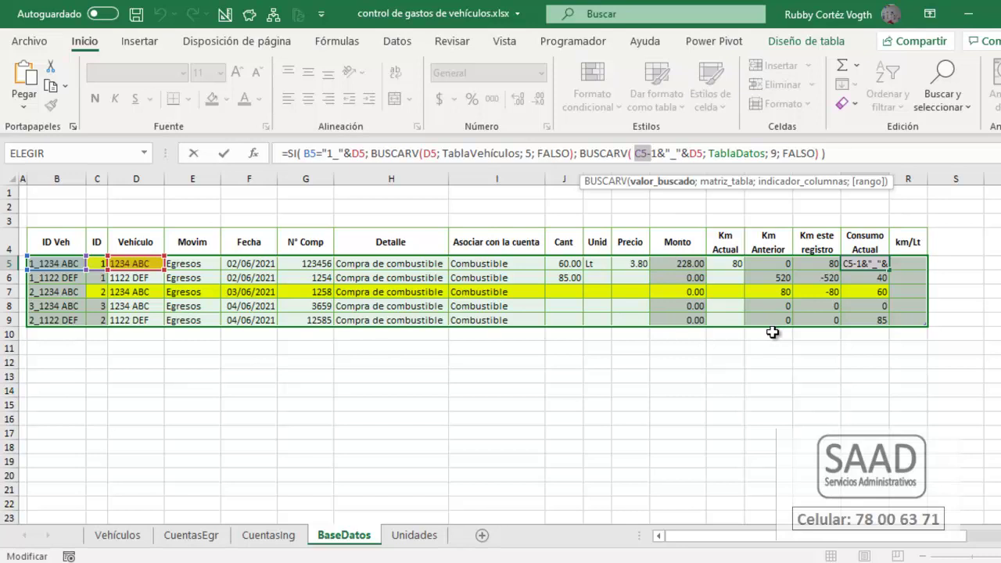
key("ctrl+Return")
- Undo the yellow fill on C5:D5, the Cant entry in J6 and the yellow fill on C7:Q7
key("ctrl+z")
key("ctrl+z")
key("ctrl+z")
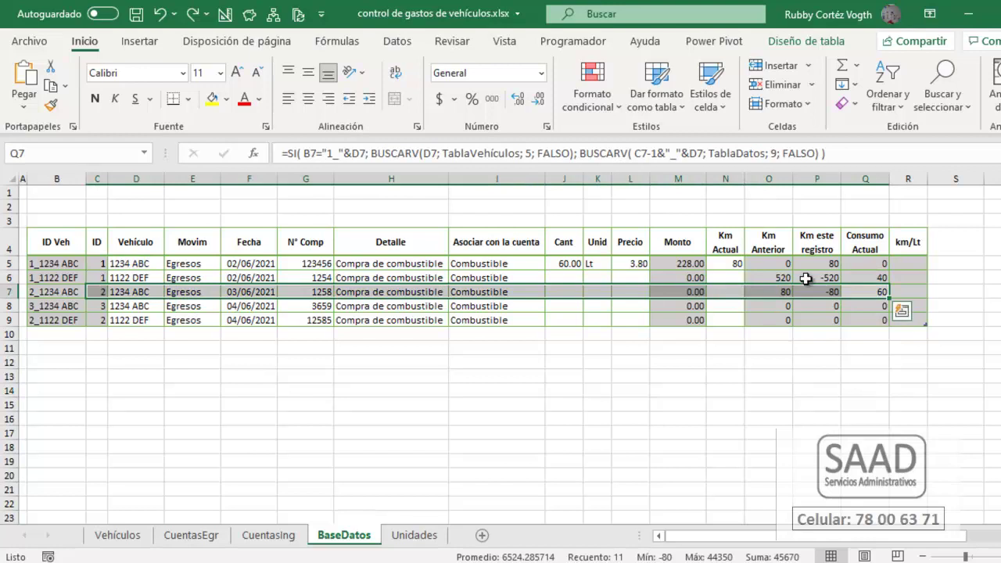
- Check the Kilometraje inicial and Combustible Inicial of vehicle 1234 ABC on the Vehículos sheet, and return to BaseDatos
left_click(566, 277)
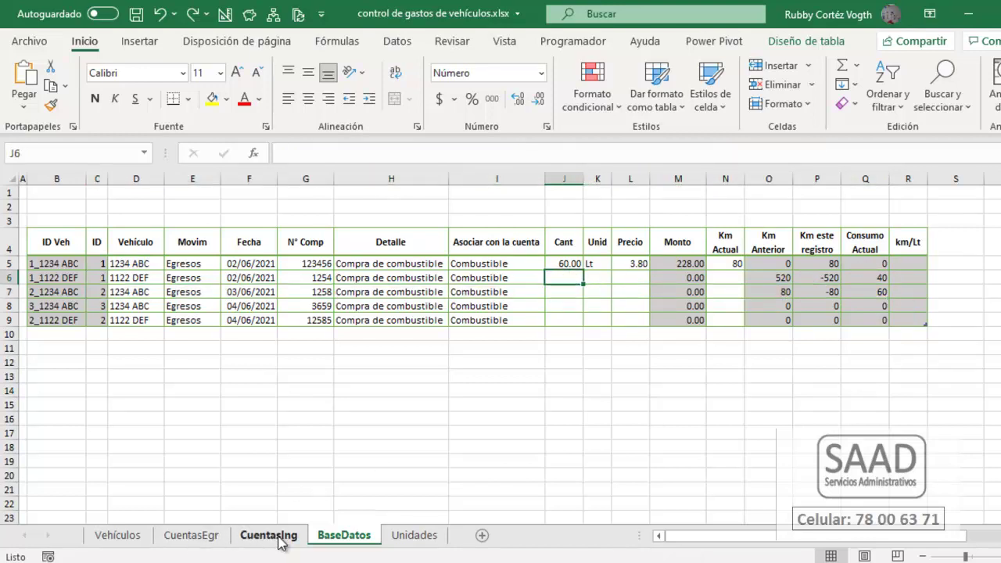
left_click(137, 538)
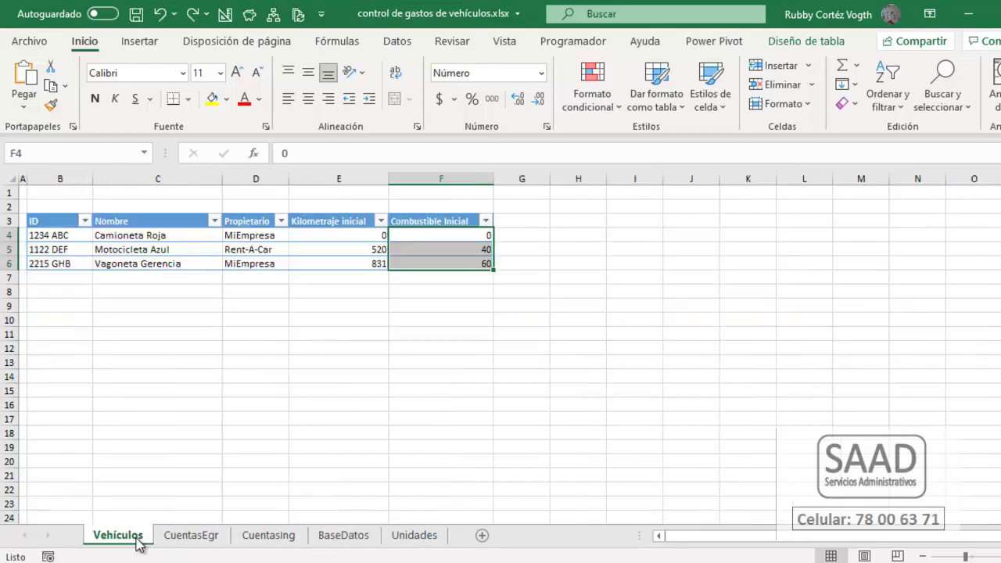
left_click(363, 236)
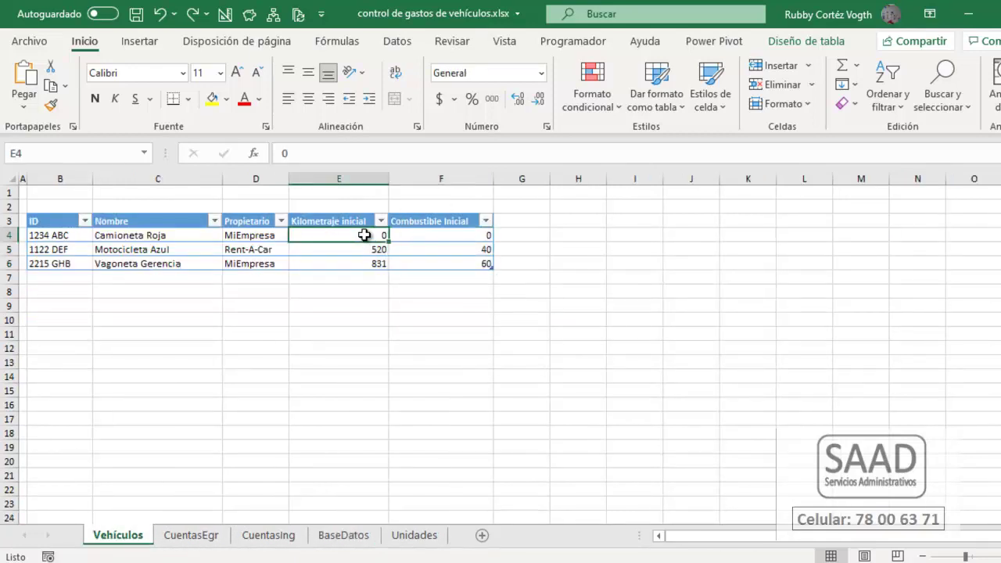
left_click(426, 234)
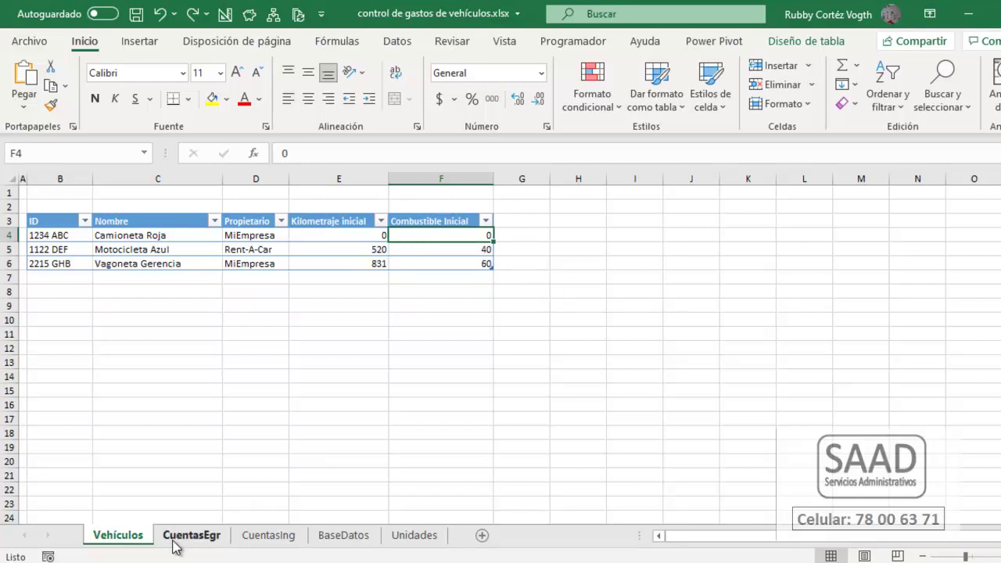
left_click(343, 536)
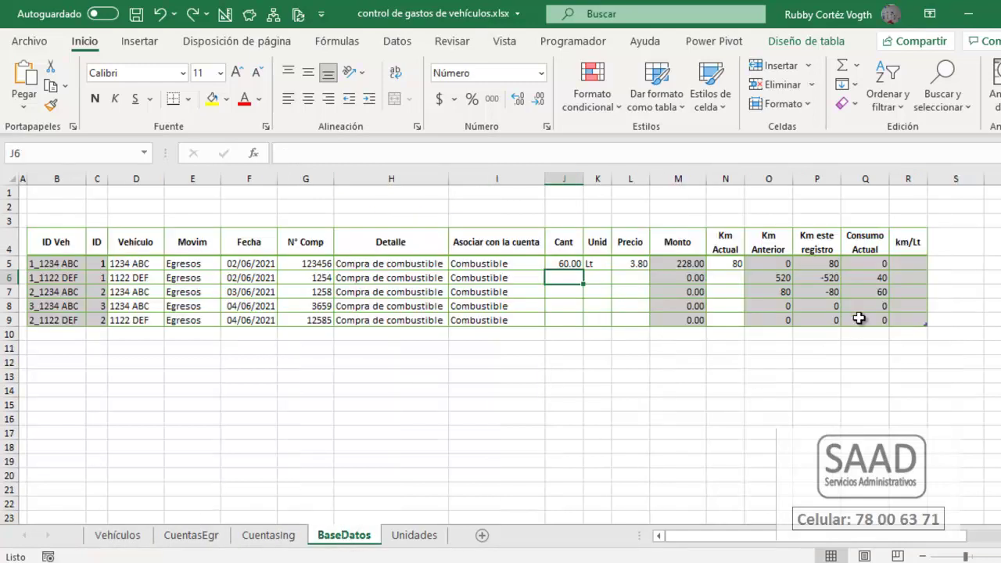
- Set the Km Actual of the first 1234 ABC record in N5 to 0
left_click(735, 264)
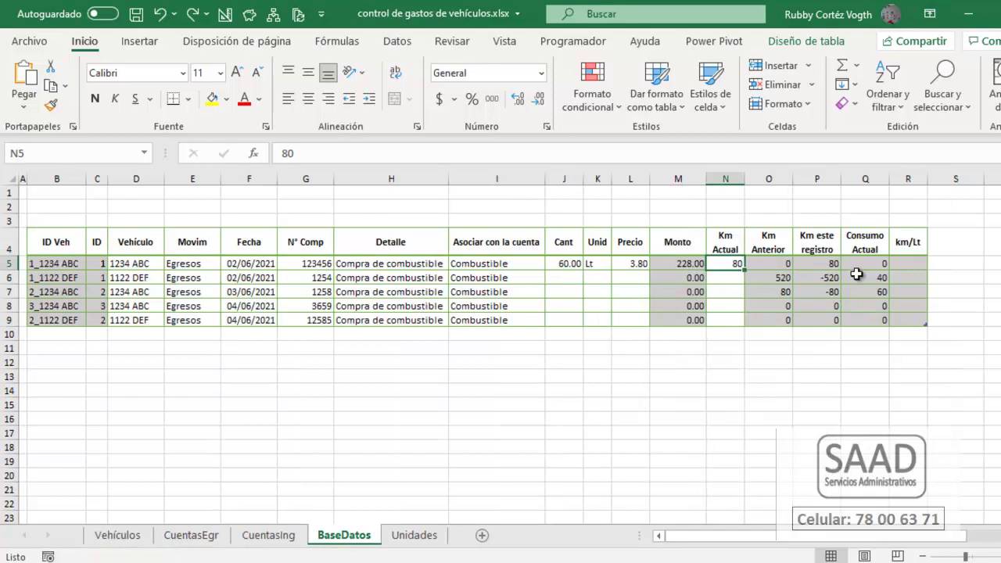
type("0")
key("Return")
left_click(725, 263)
- Fill in the first 1122 DEF record in row 6 with Cant 75, Unid Lt and Precio 3.8
left_click(568, 283)
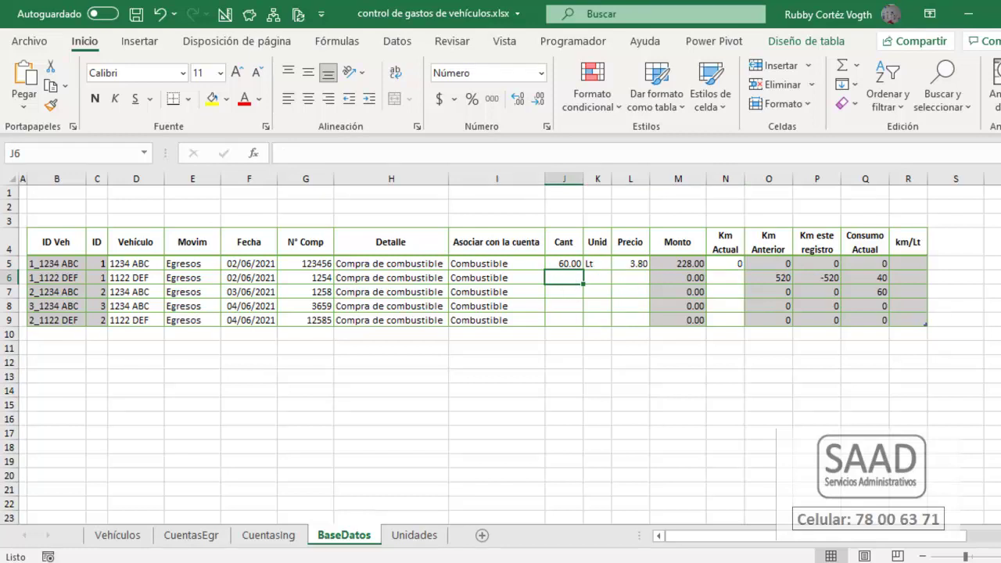
type("75")
key("Return")
key("Up")
key("Right")
key("alt+Down")
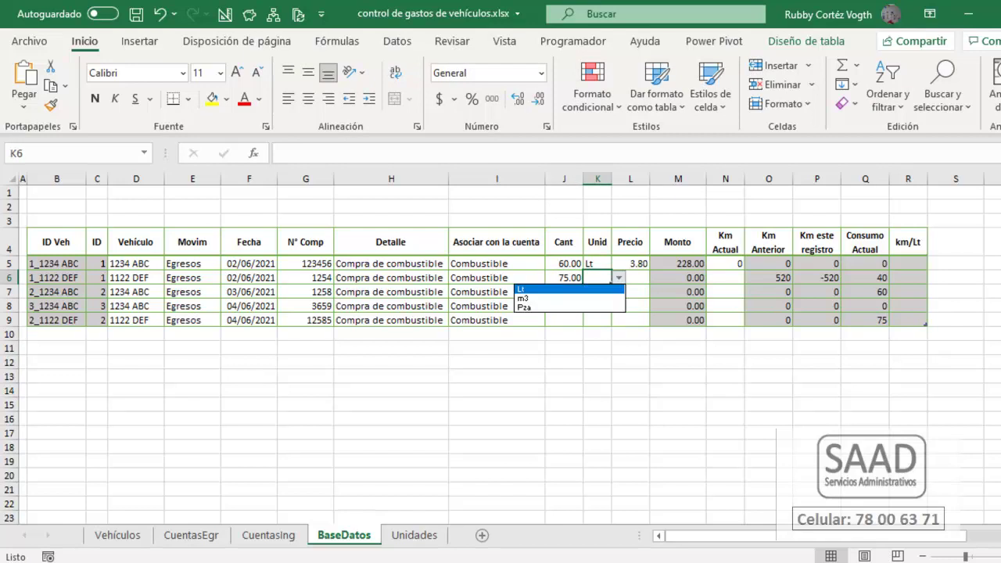
key("Return")
key("Right")
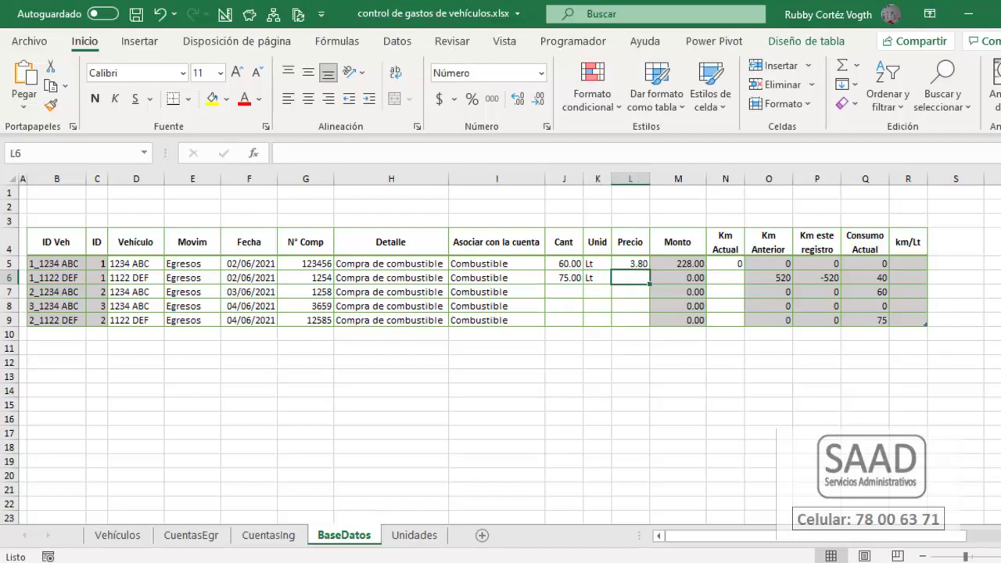
type("3.8")
key("Right")
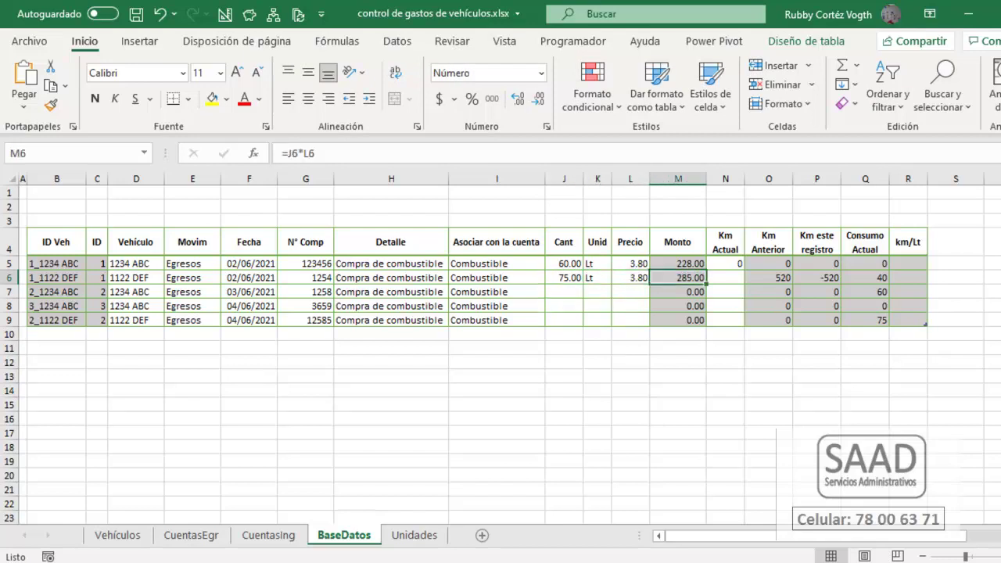
- Enter 620 as the Km Actual of the first 1122 DEF record in N6
key("Right")
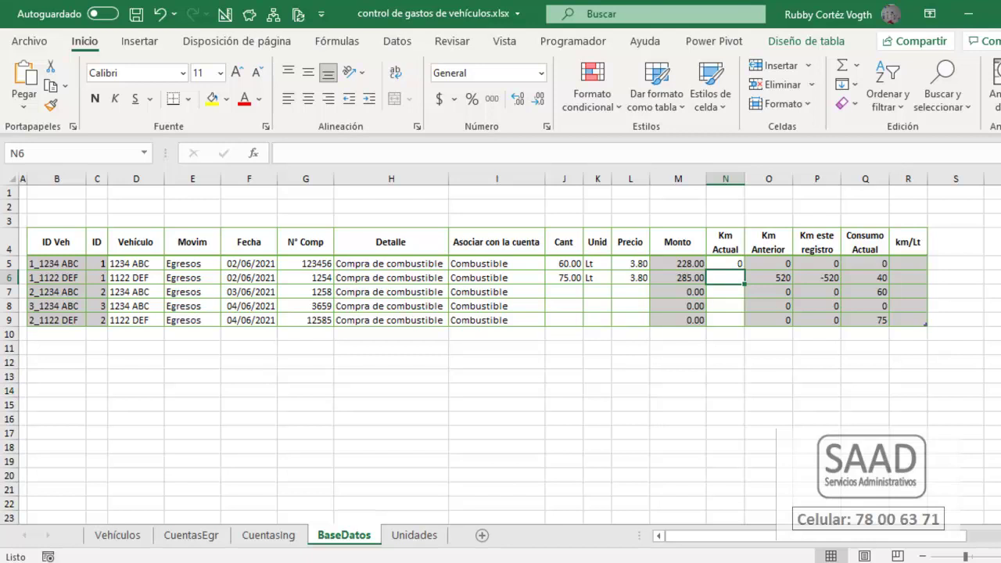
type("620")
key("Return")
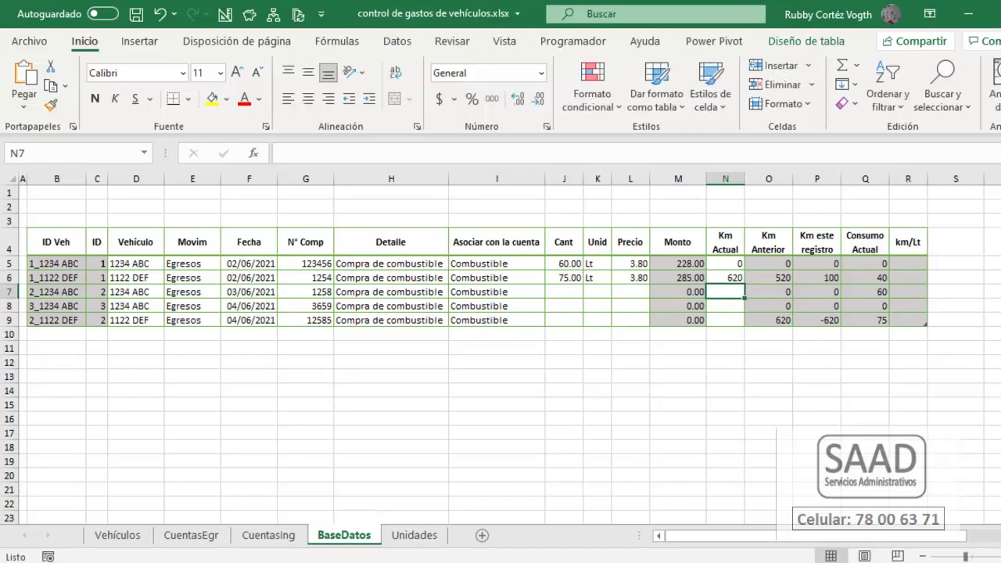
- Compare Km Anterior in O6 with the Kilometraje inicial column on the Vehículos sheet, and return to BaseDatos
left_click(774, 277)
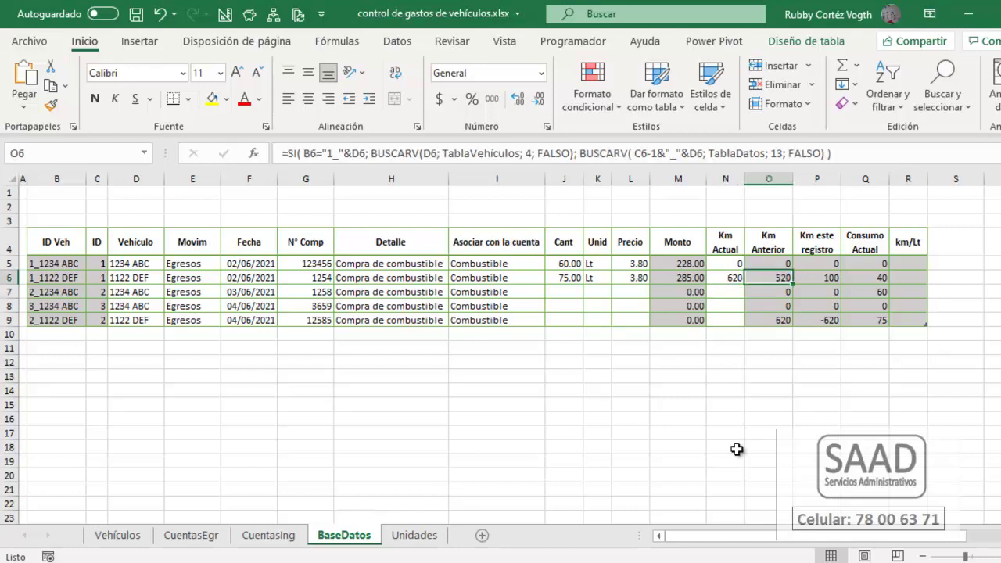
left_click(118, 535)
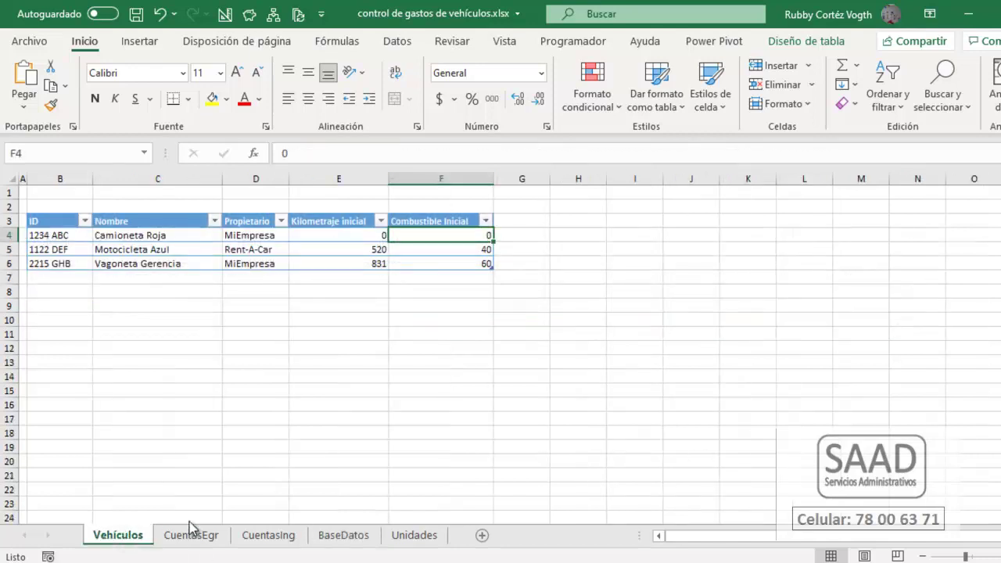
left_click(371, 260)
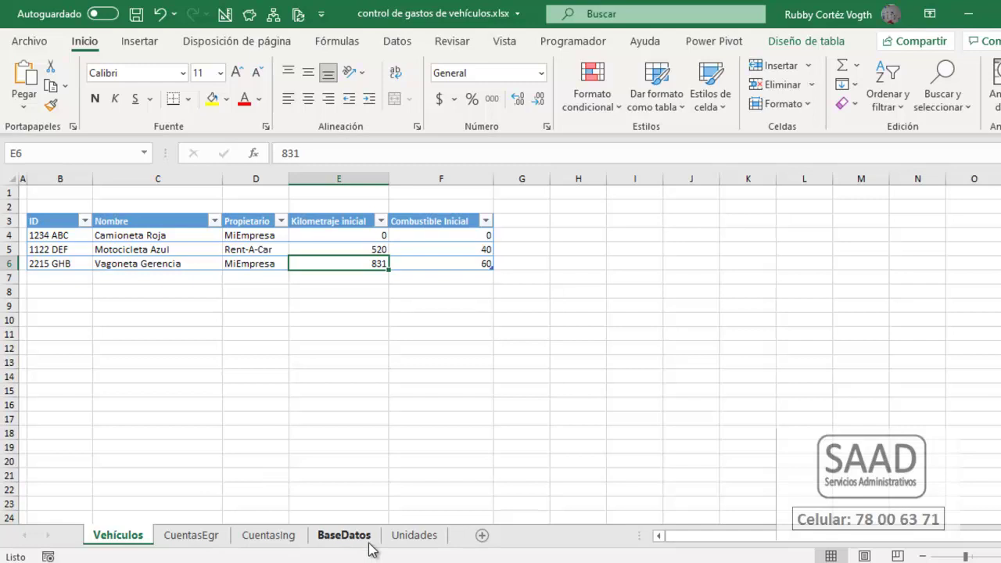
left_click(344, 534)
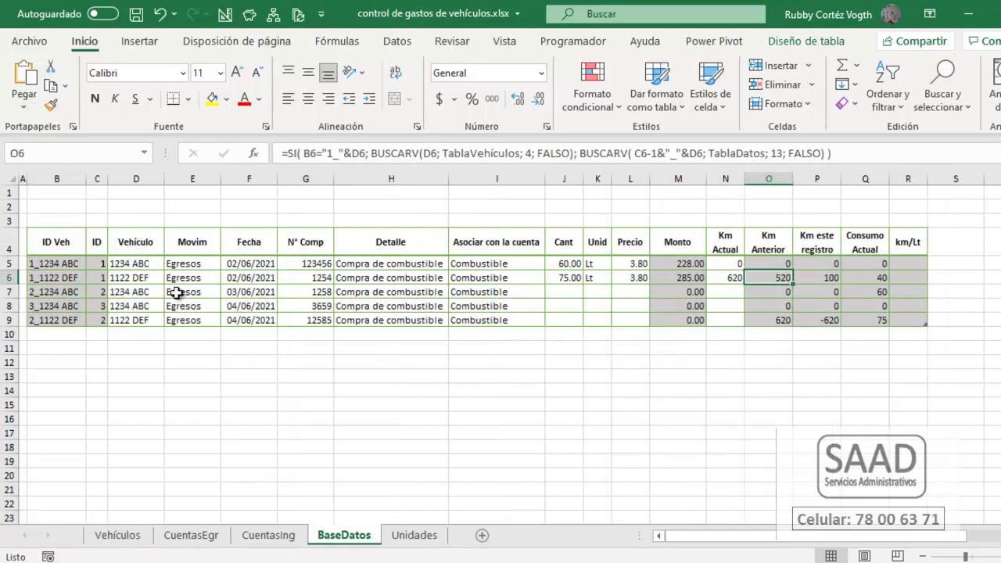
left_click_drag(100, 277, 134, 277)
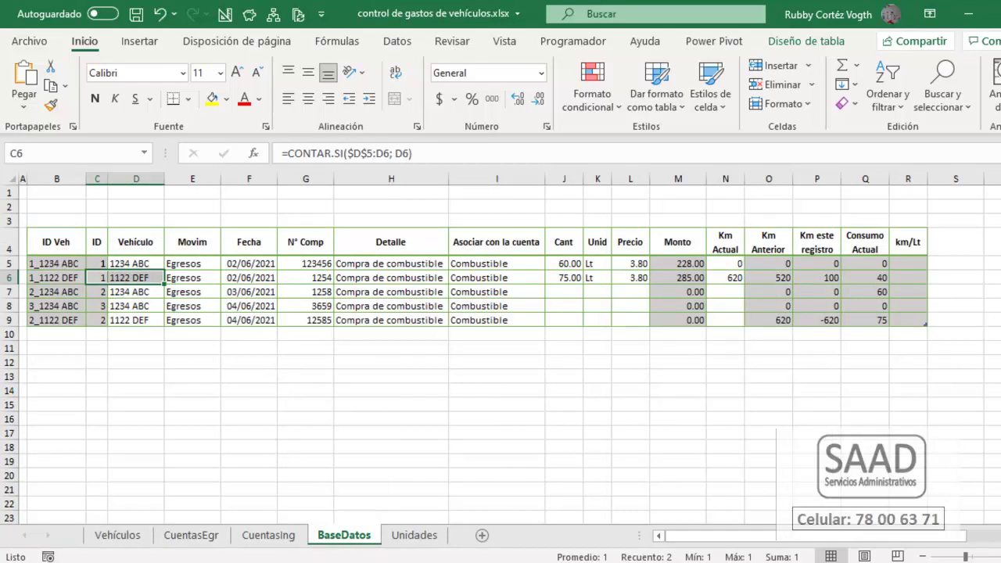
left_click(211, 98)
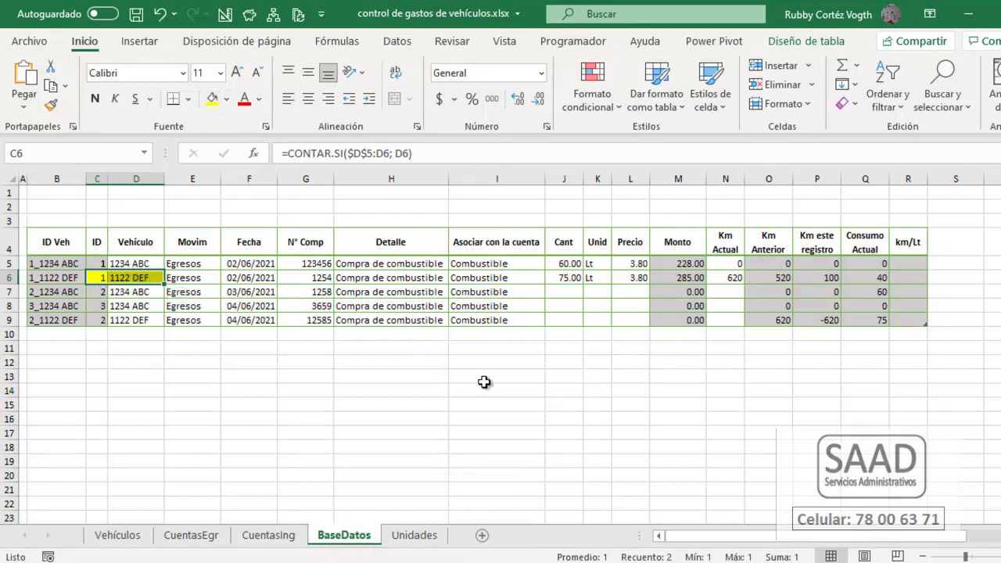
key("ctrl+z")
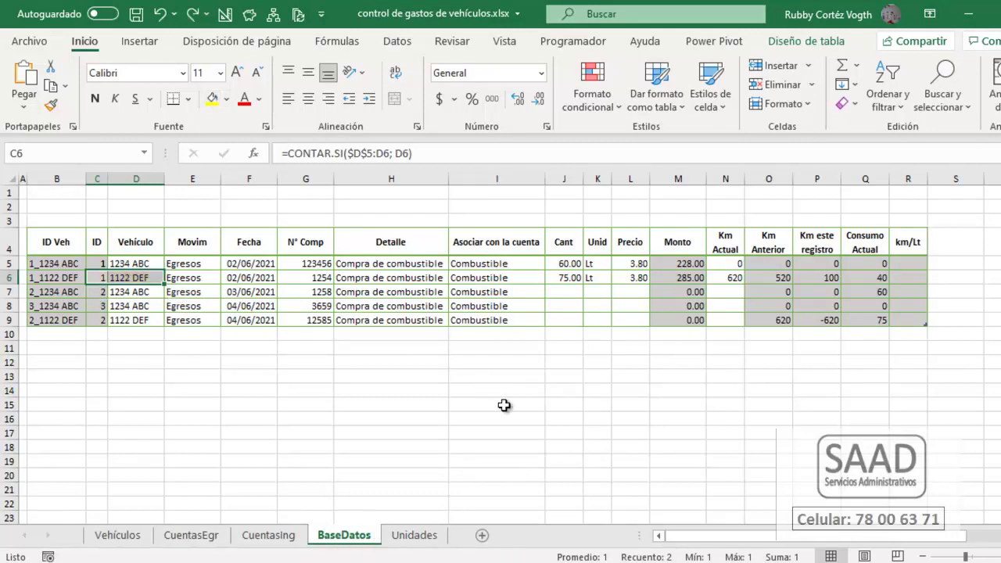
- Check the row 6 kilometre formulas and compare Consumo Actual in Q6 with Combustible Inicial on the Vehículos sheet, returning to BaseDatos
left_click(727, 278)
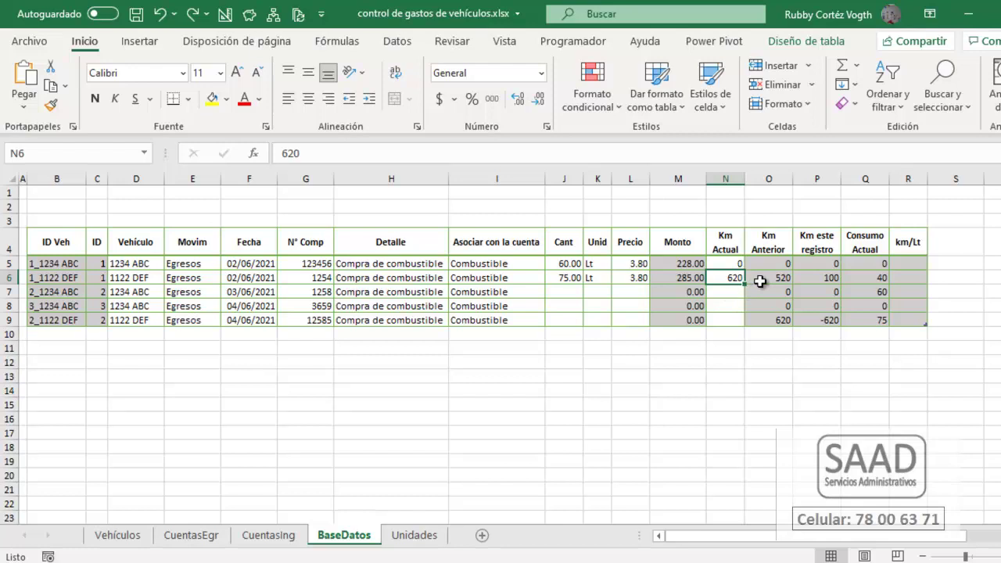
left_click(758, 280)
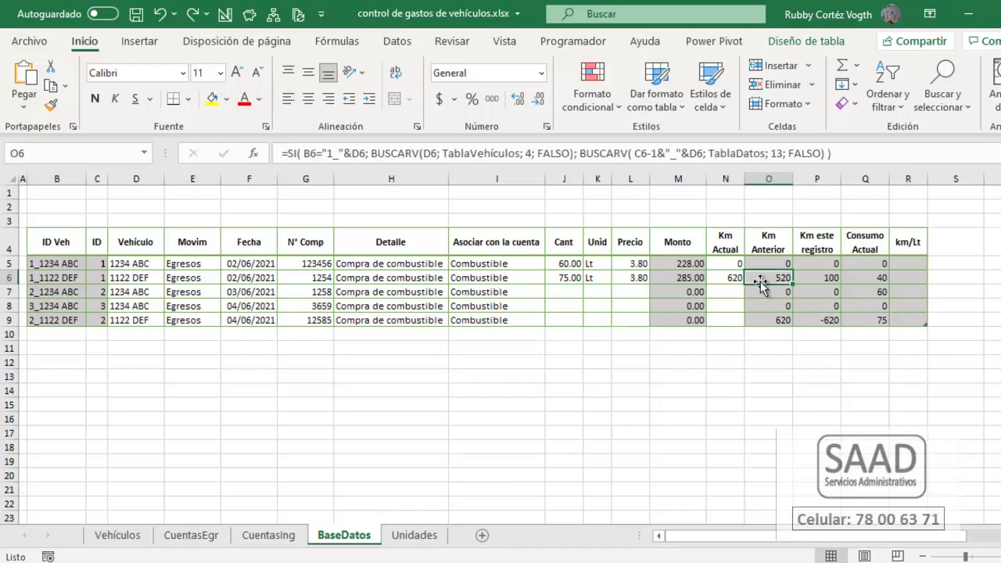
left_click(829, 279)
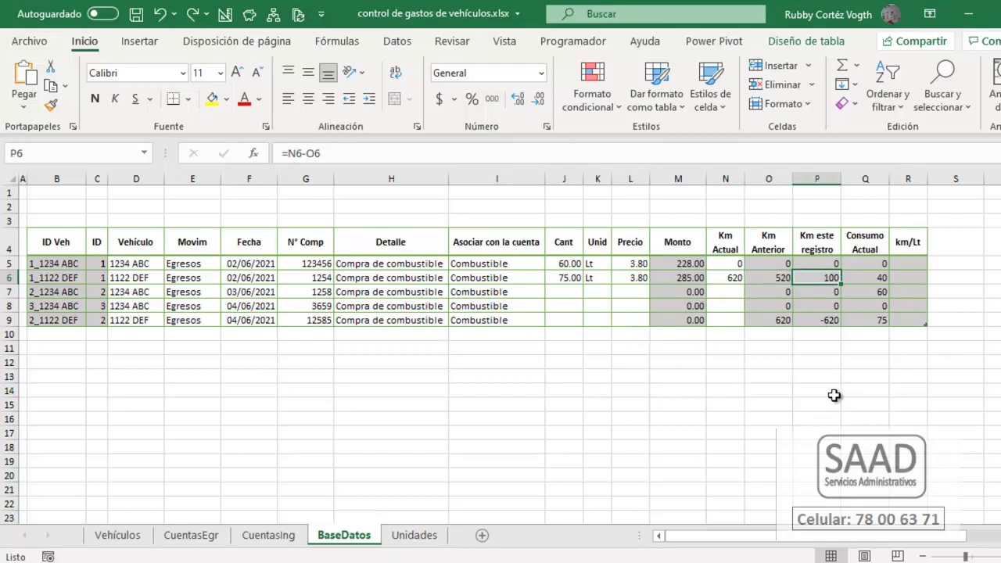
left_click(868, 280)
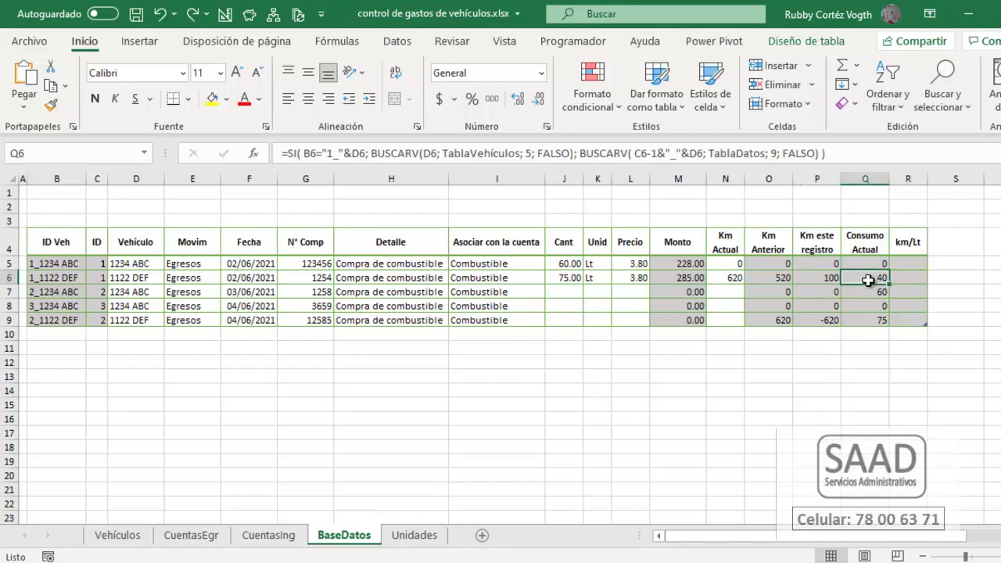
left_click(130, 539)
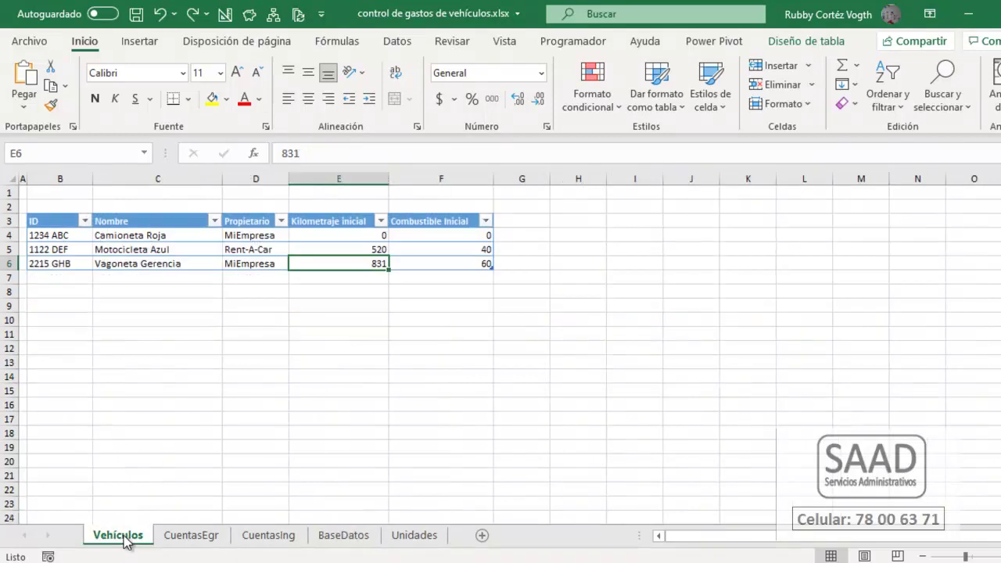
left_click(483, 252)
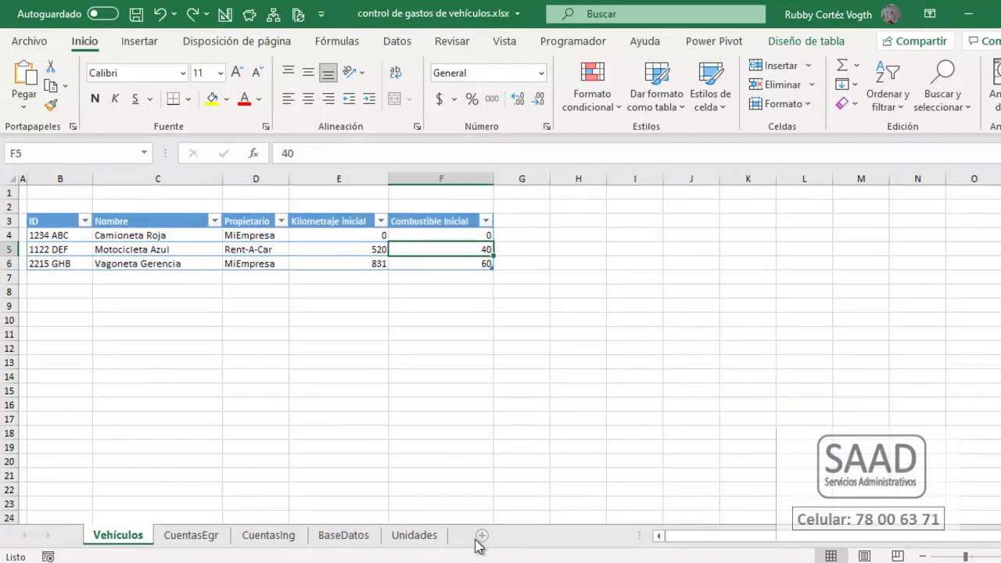
left_click(327, 538)
- Calculate km/Lt in R5 with the formula =P5/Q5 and widen column R to fit the results
left_click(913, 263)
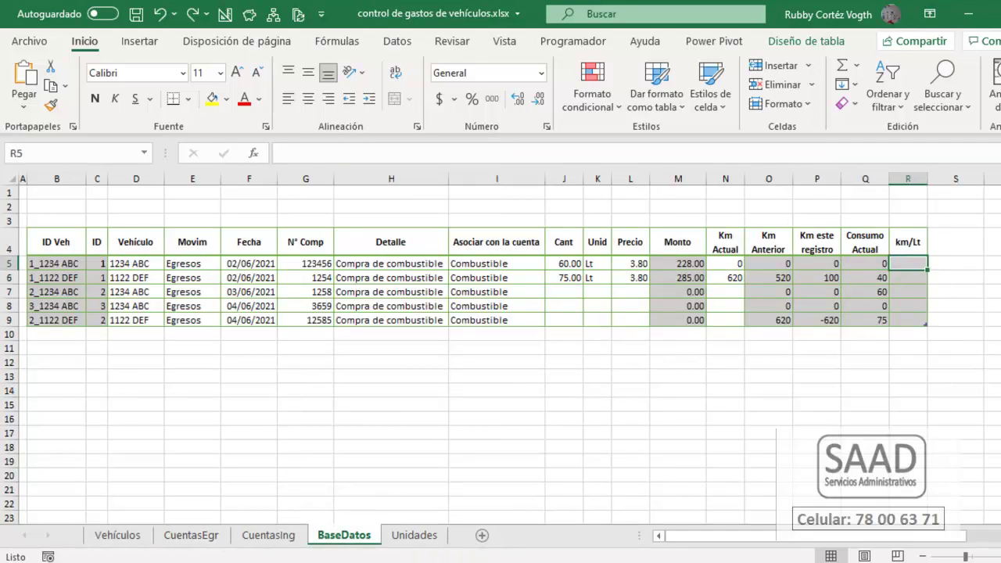
type("=")
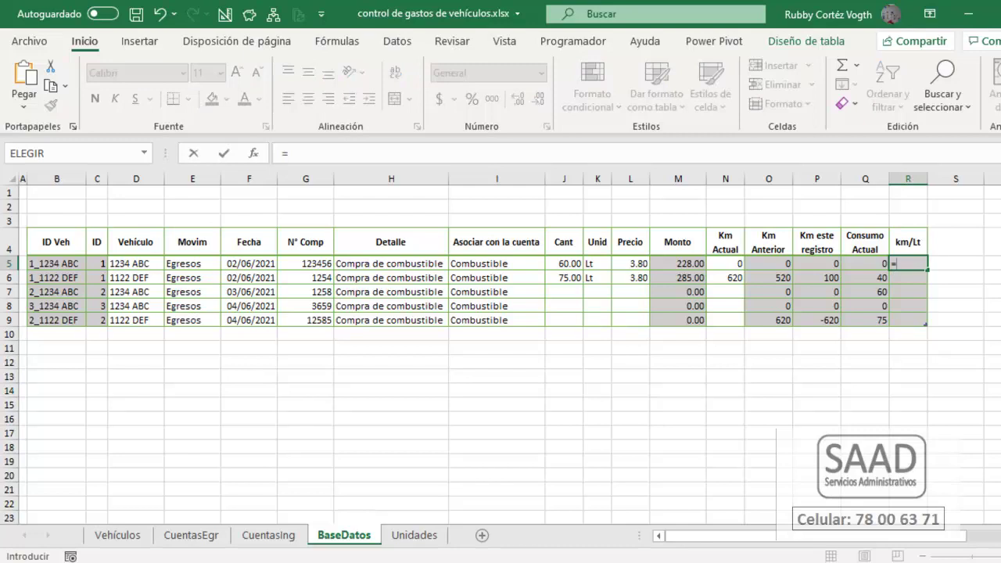
type("P5")
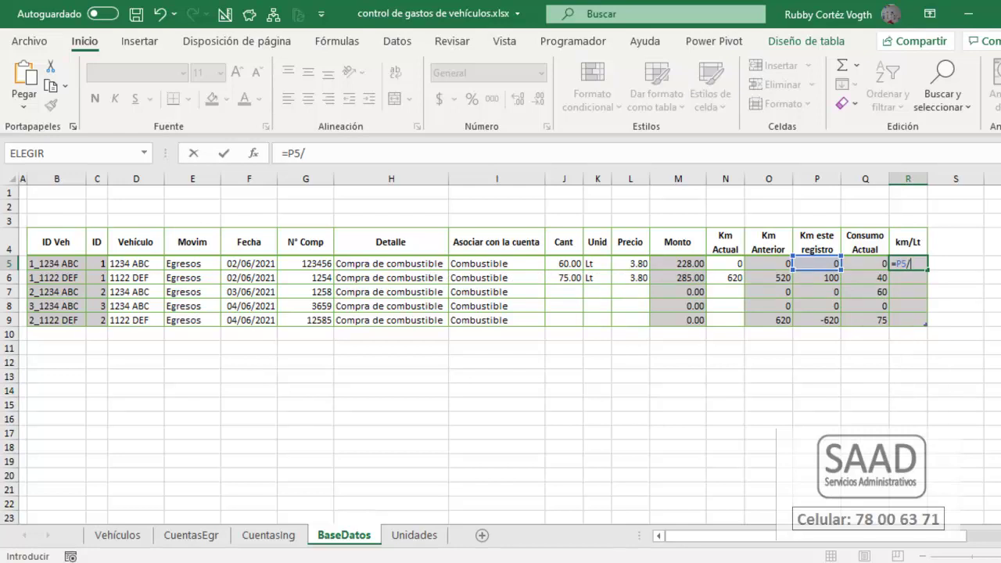
type("/Q5")
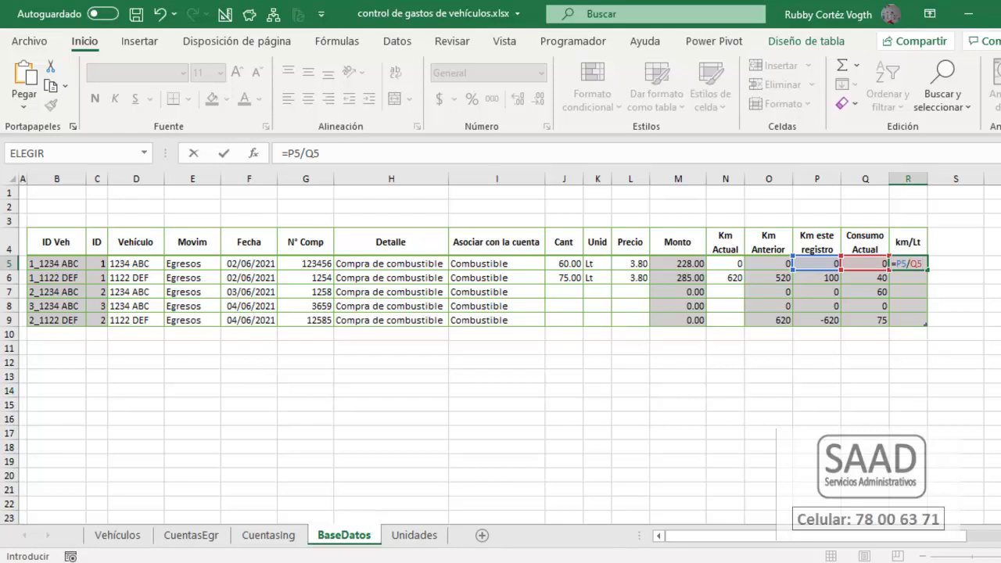
key("Return")
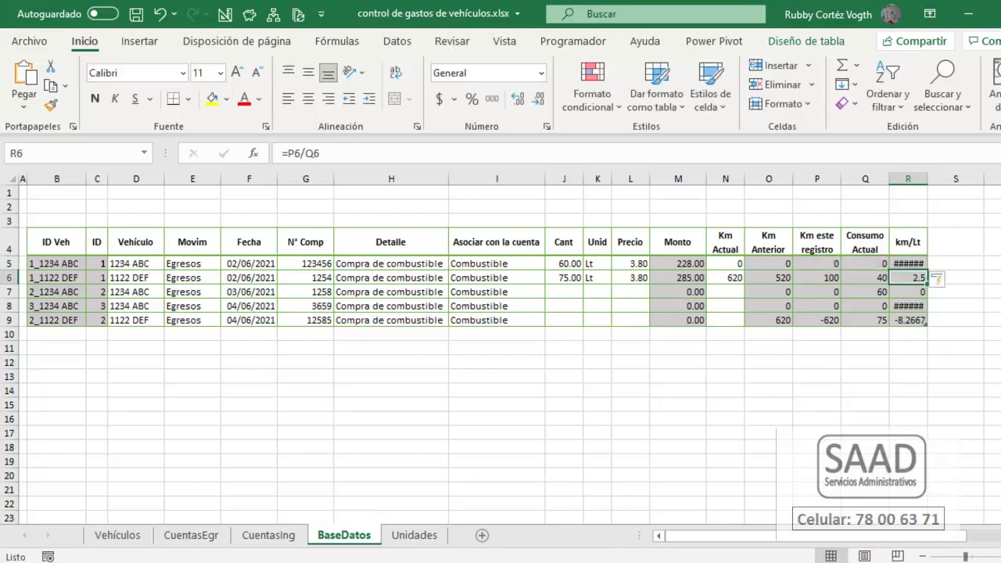
left_click_drag(927, 176, 959, 177)
- Wrap the km/Lt formula in R5 with an error fallback of zero: =SI.ERROR( P5/Q5; 0 )
left_click(926, 264)
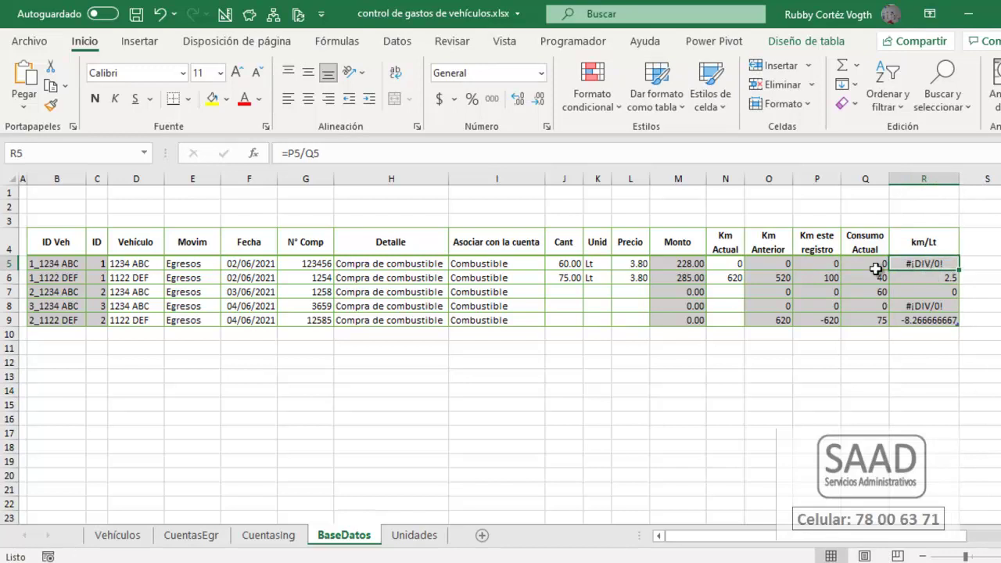
left_click(913, 277)
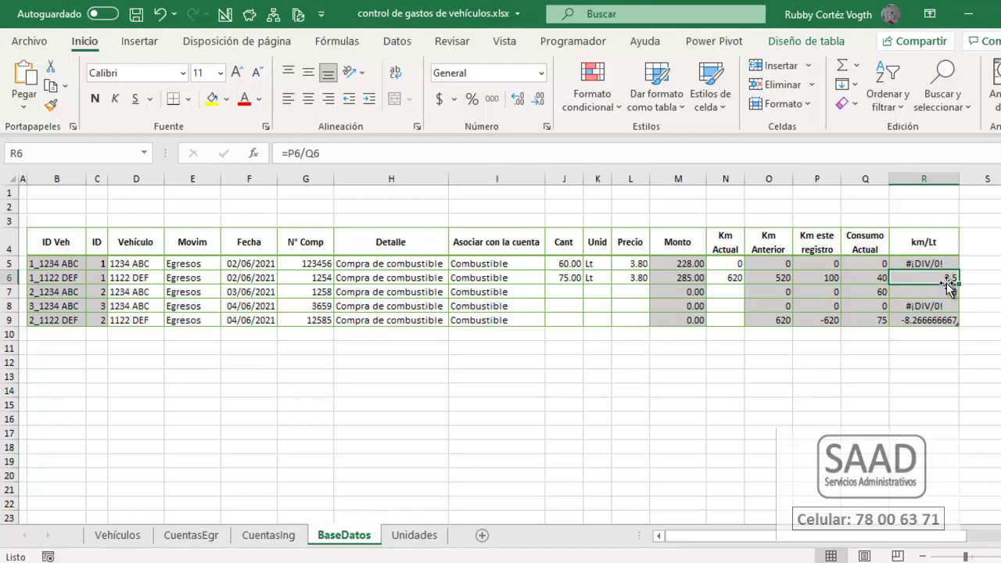
left_click(924, 266)
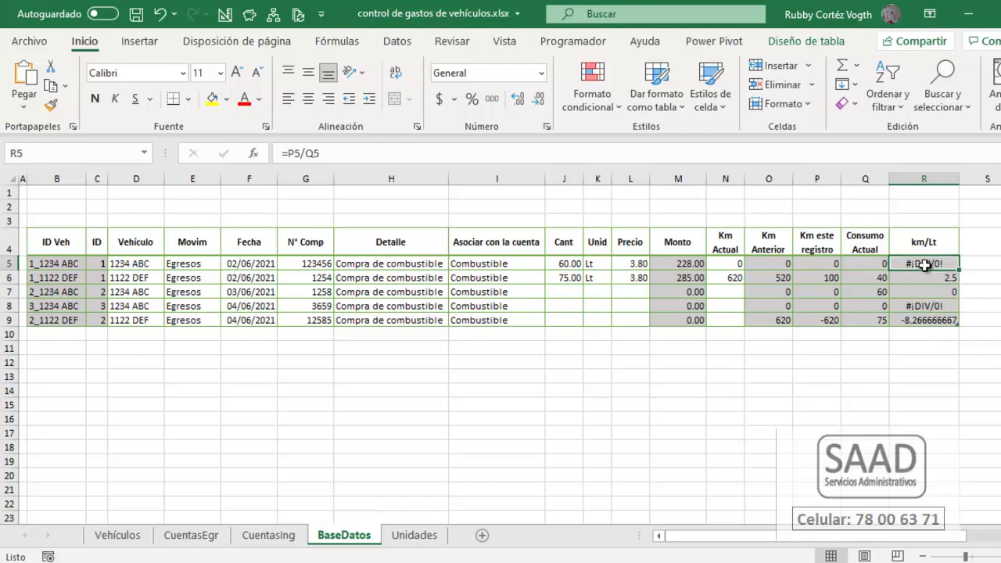
double_click(903, 264)
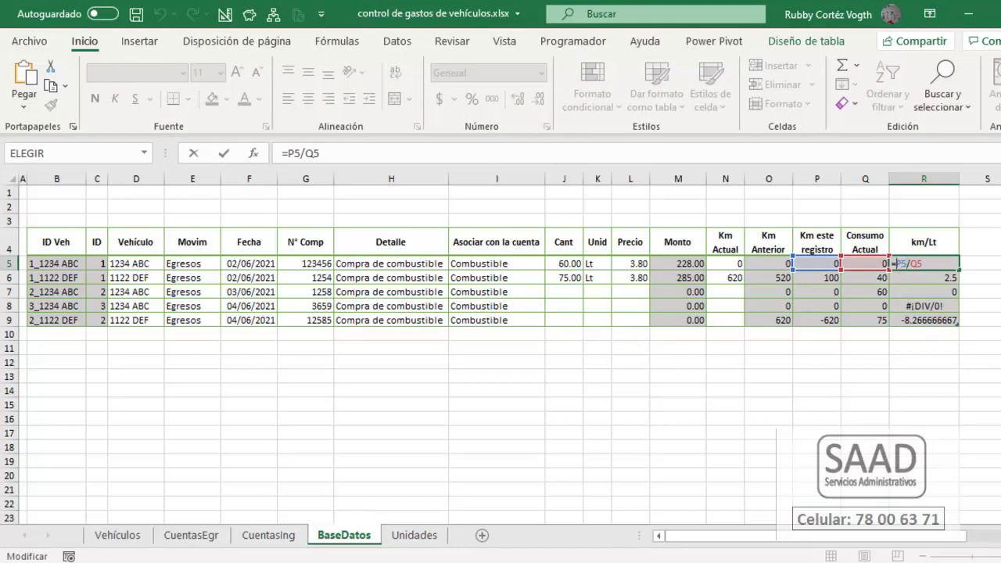
type("si.e")
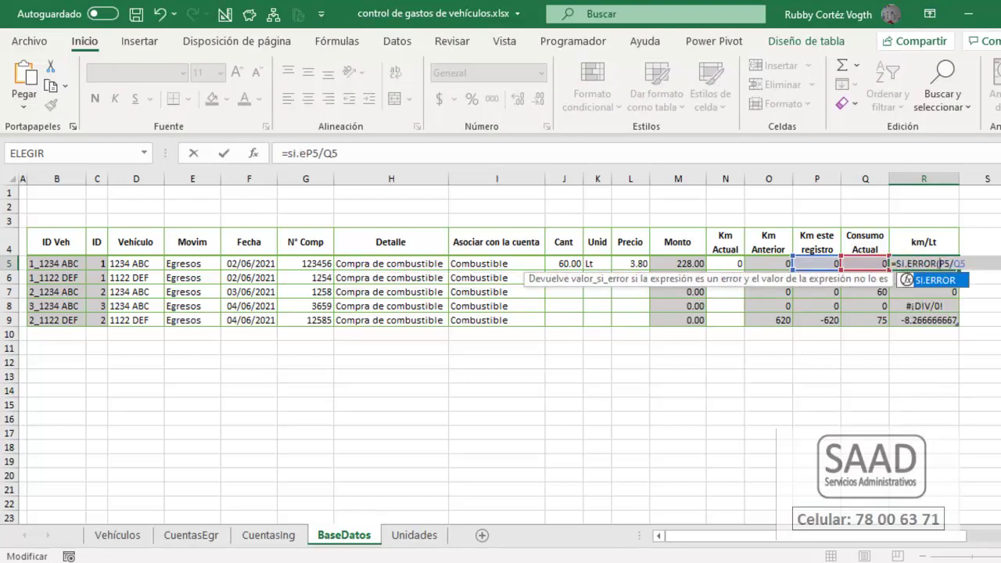
key("Tab")
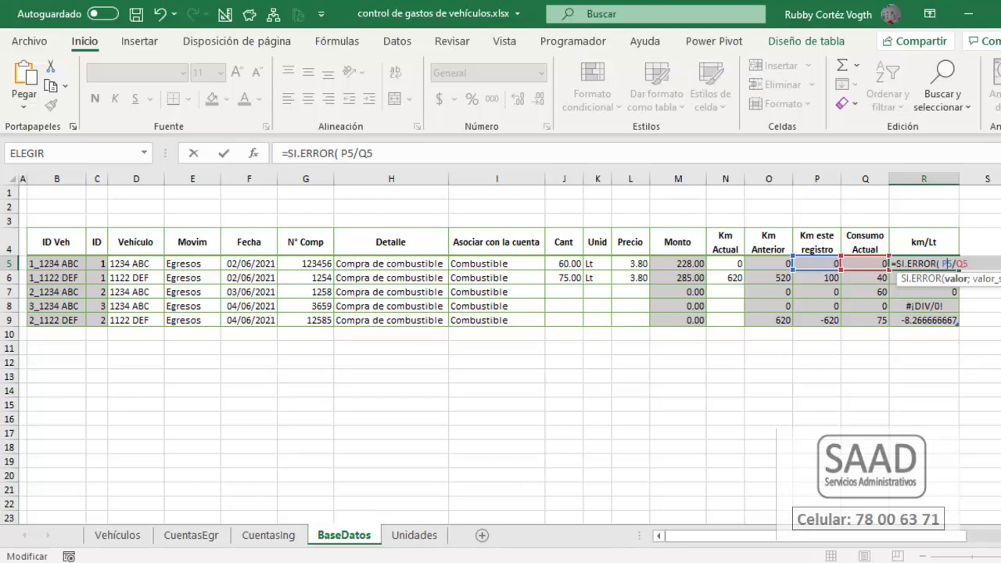
type("; 0 )")
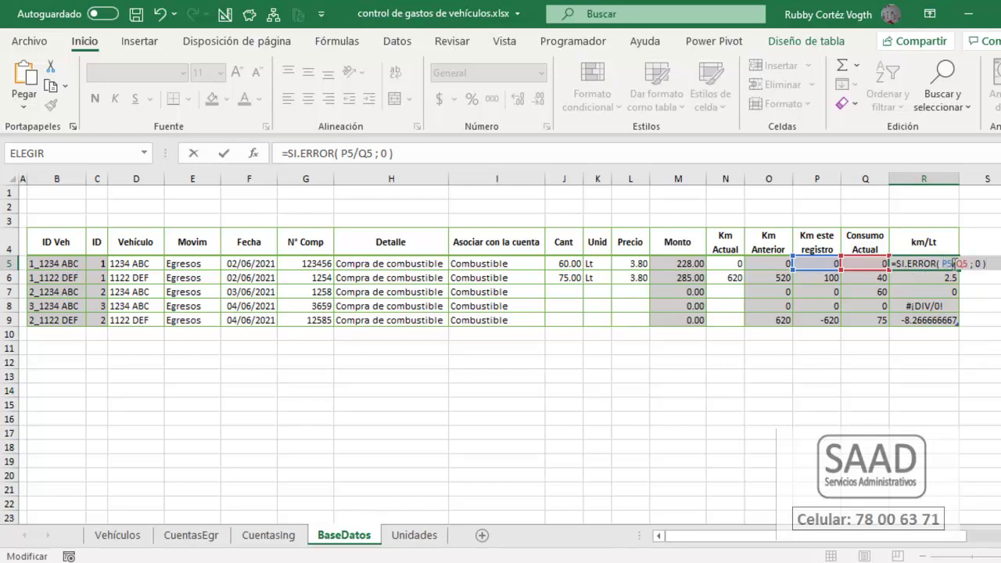
left_click(977, 265)
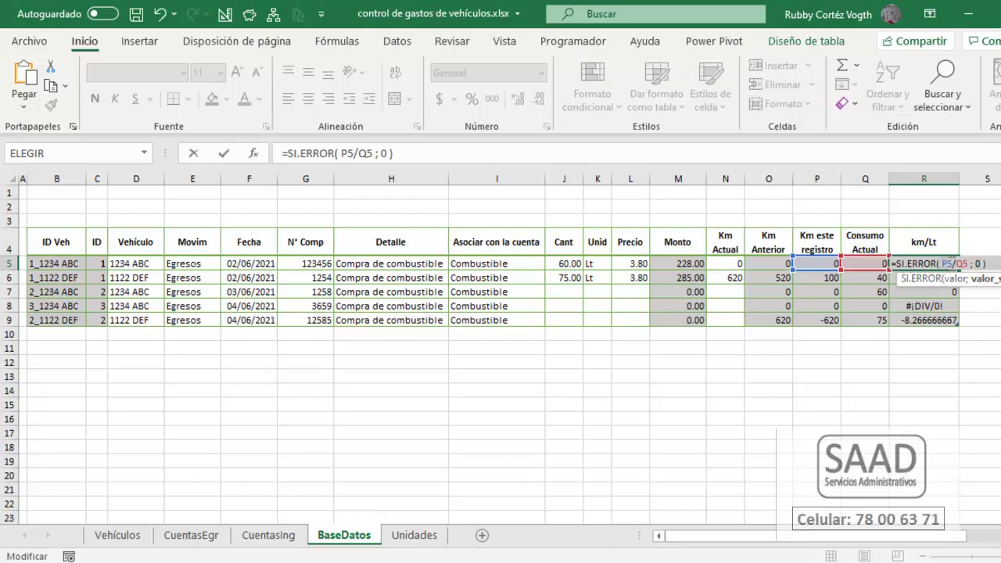
left_click(964, 261)
left_click(977, 264)
key("BackSpace")
key("Return")
- Format the km/Lt results in R5:R9 as Número with two decimals
left_click(938, 264)
left_click_drag(959, 269, 958, 322)
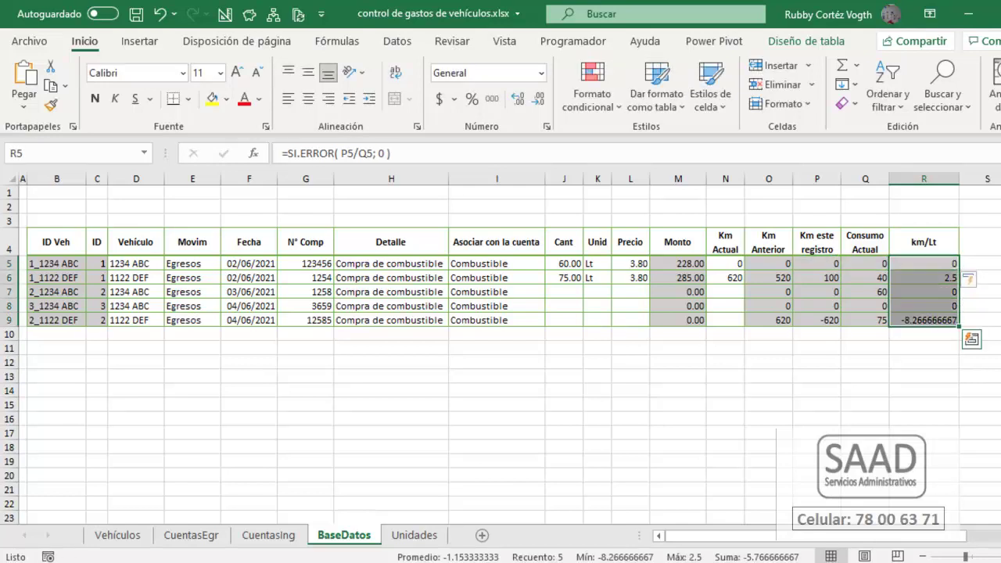
key("ctrl+shift+1")
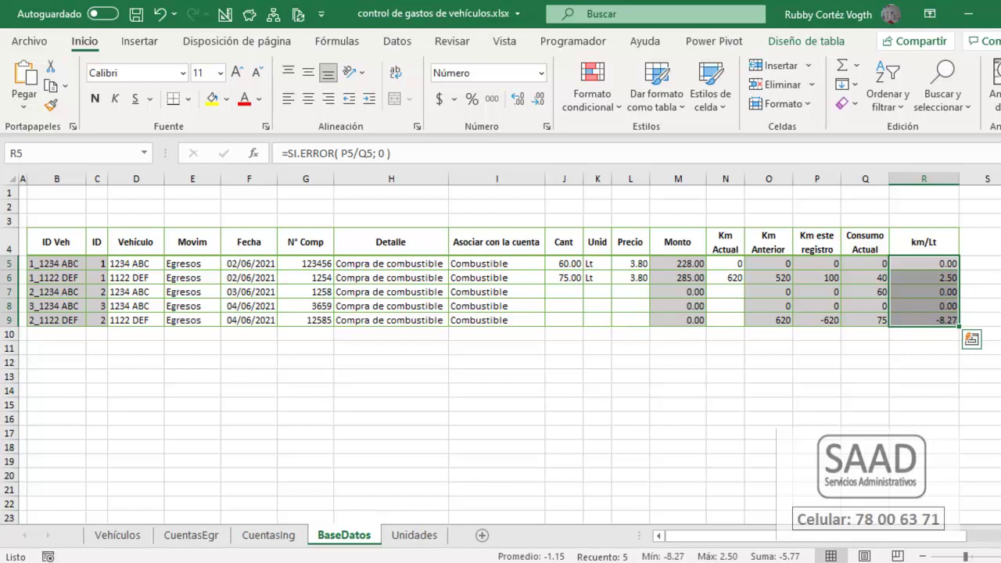
left_click(935, 319)
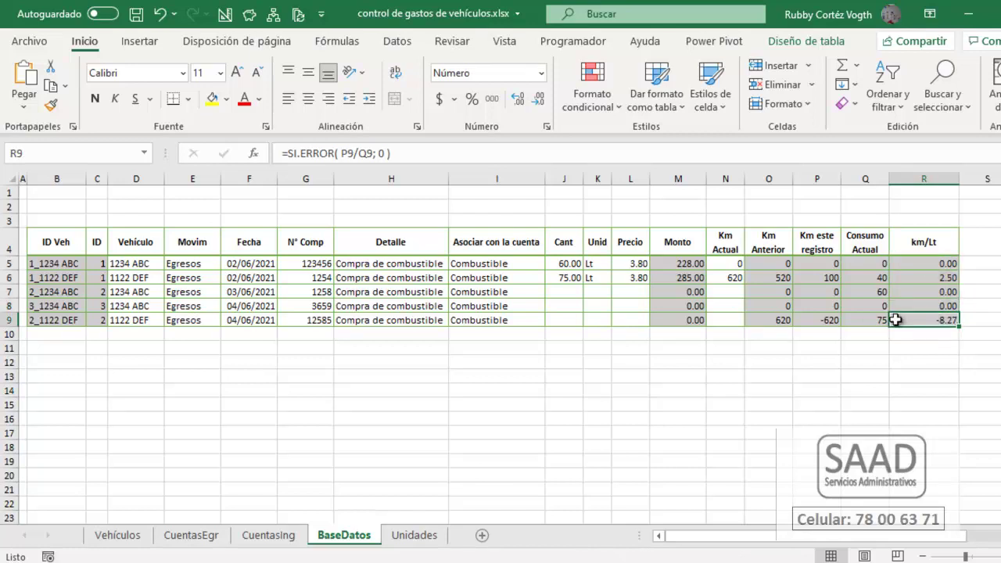
- Enter 90 as the Cant of the second 1234 ABC record in J7
left_click(561, 292)
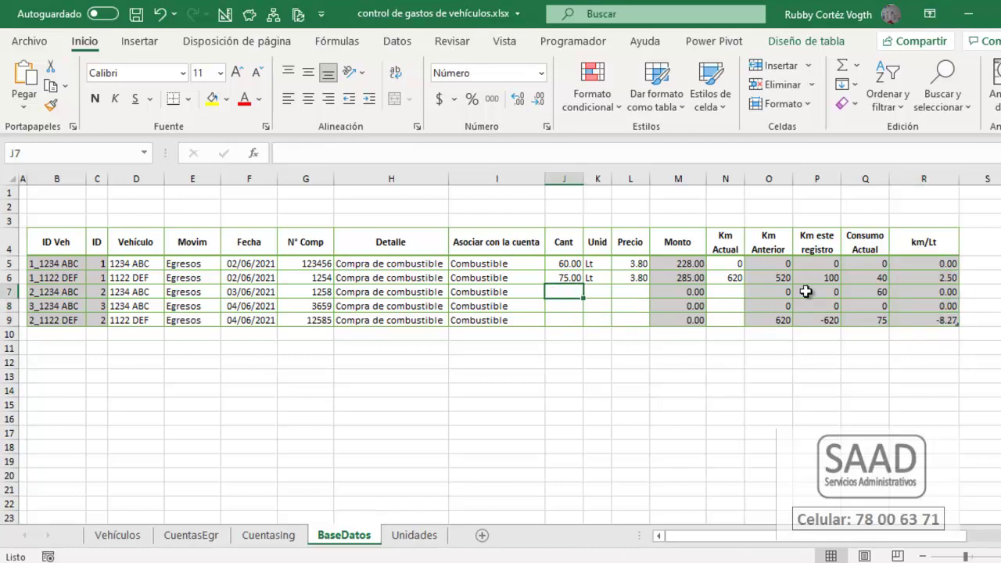
key("Up")
key("Up")
key("Down")
key("Down")
key("Up")
key("Up")
key("Down")
key("Down")
type("90")
key("Return")
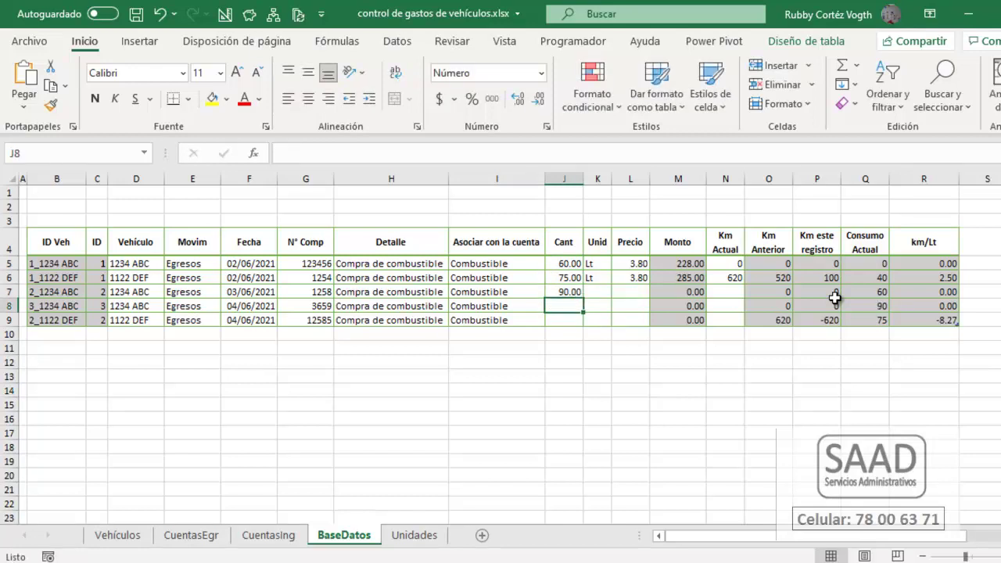
- Set Unid to Lt and Precio to 3.8 for the second 1234 ABC record in row 7
key("Up")
key("Right")
key("alt+Down")
key("Return")
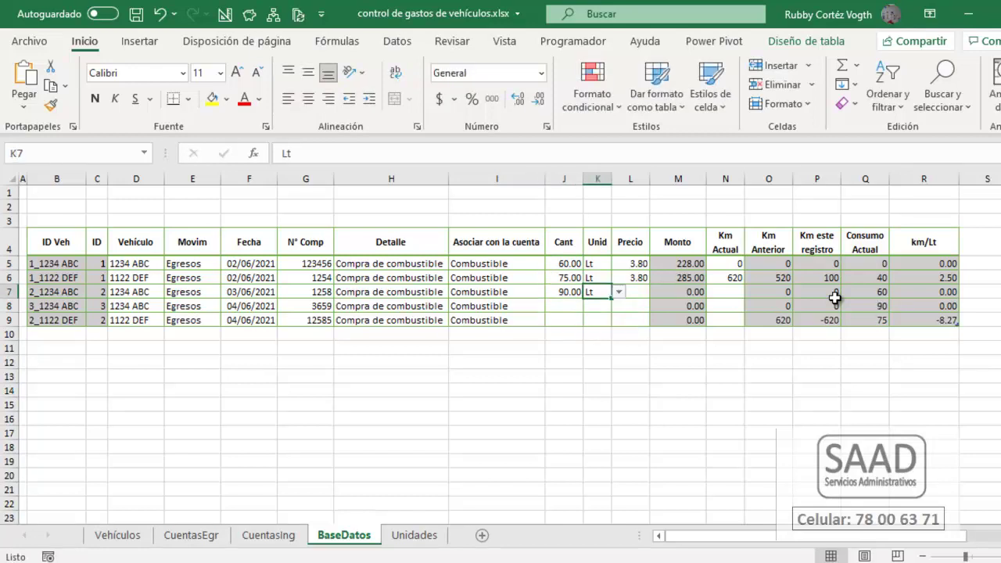
key("Right")
key("ctrl+d")
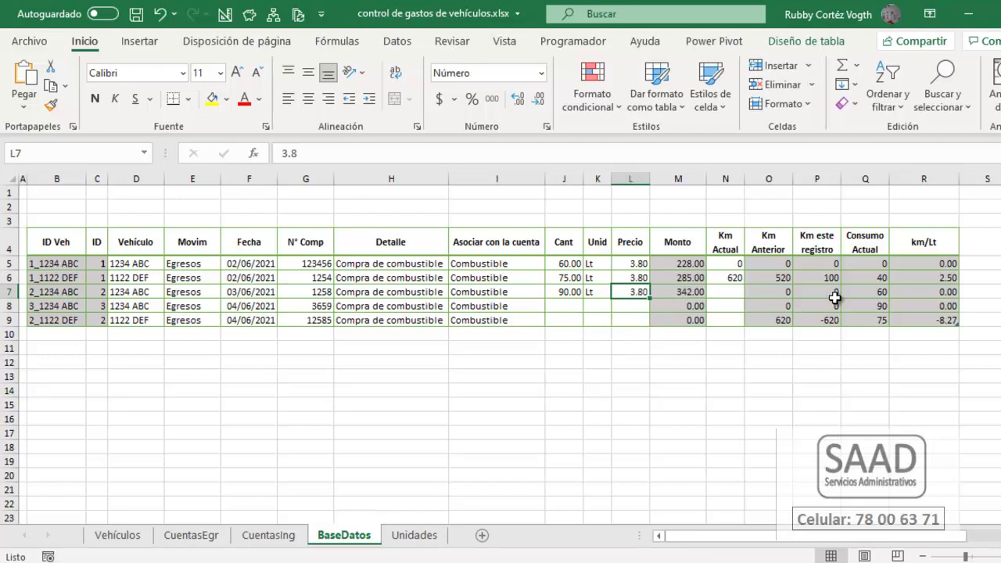
- Enter 90 as the Km Actual of the second 1234 ABC record in N7
key("Right")
key("Right")
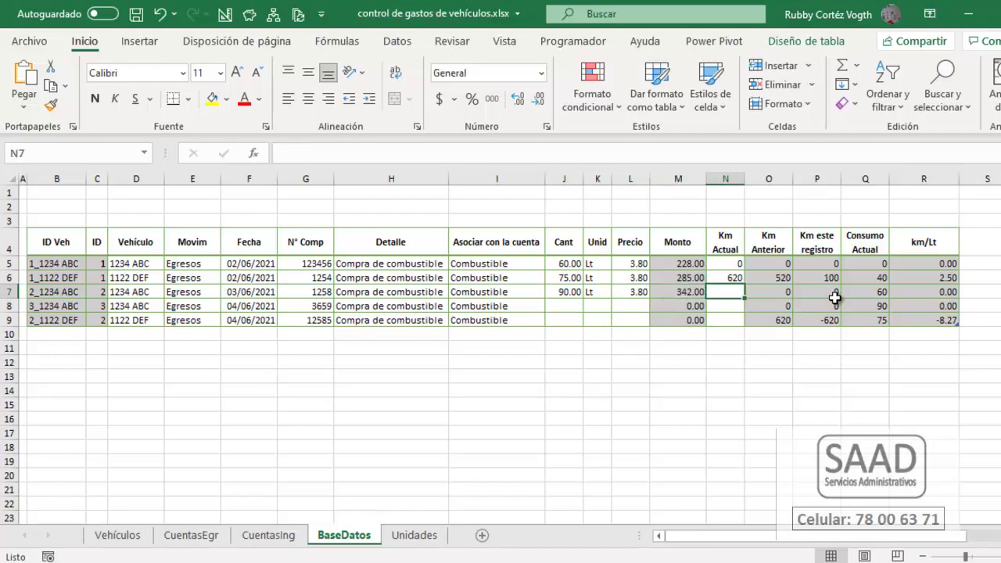
type("90")
key("ctrl+Return")
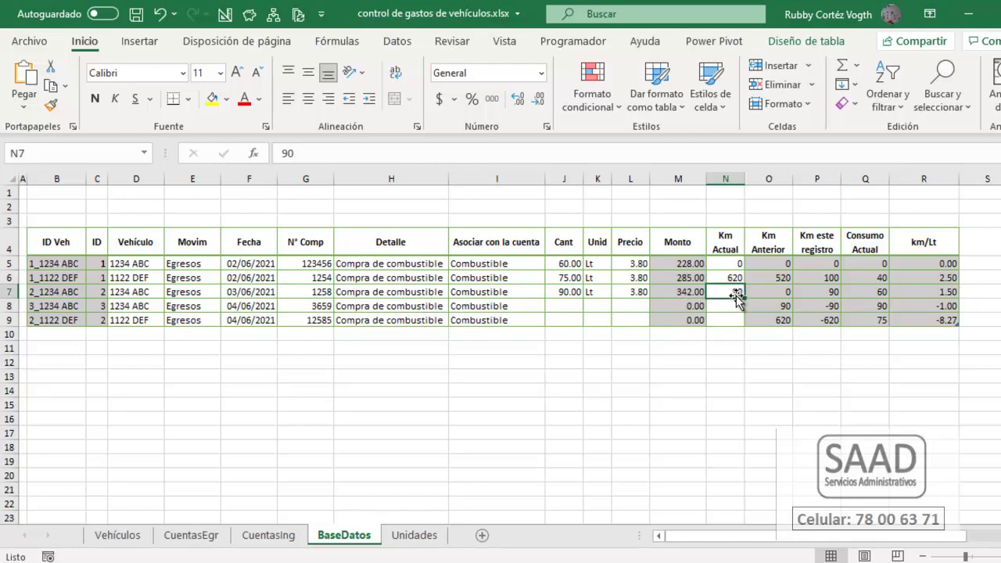
- Check Km este registro and km/Lt in row 7 against the first 1234 ABC record's Km Actual and Cant
left_click(731, 264)
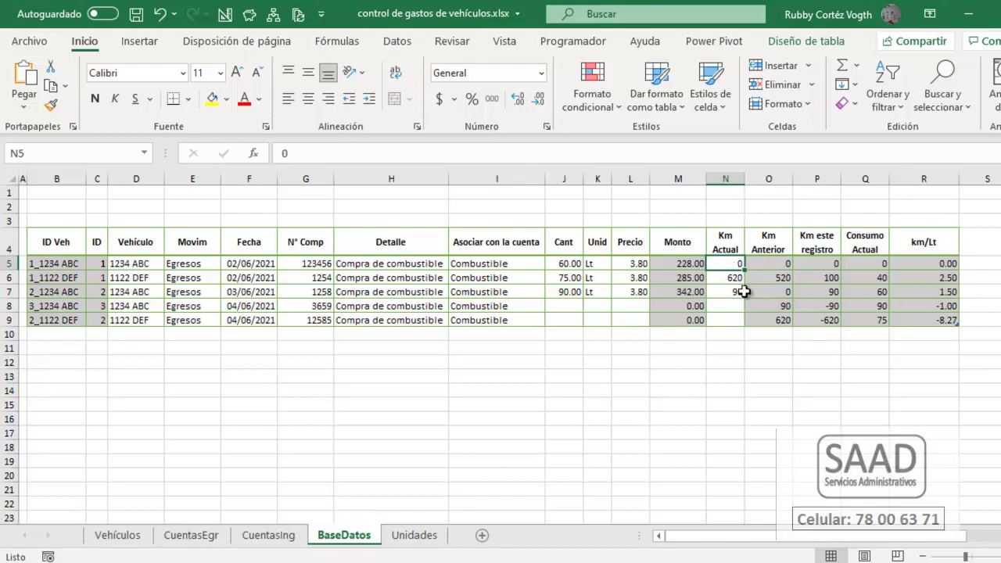
left_click(809, 292)
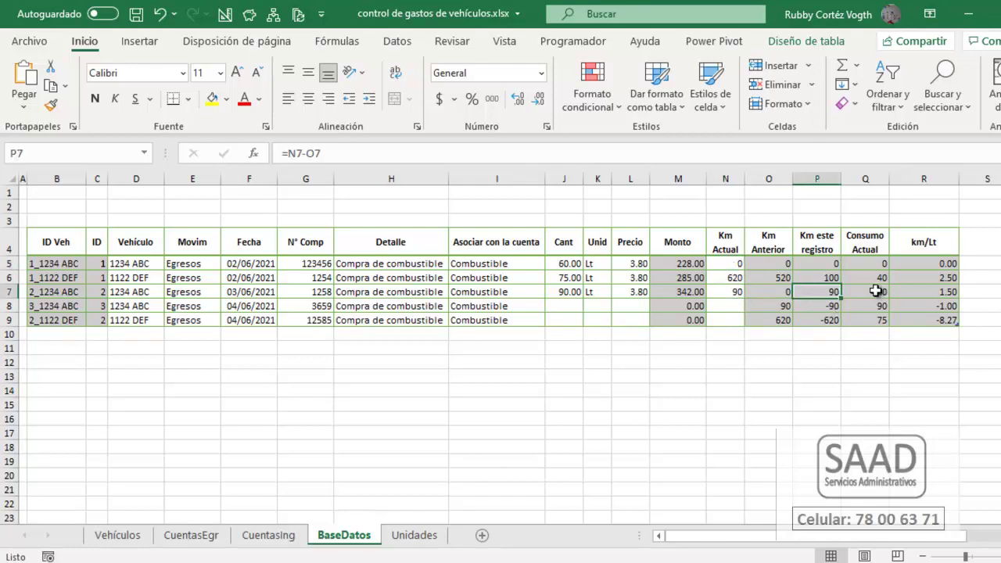
left_click(562, 263)
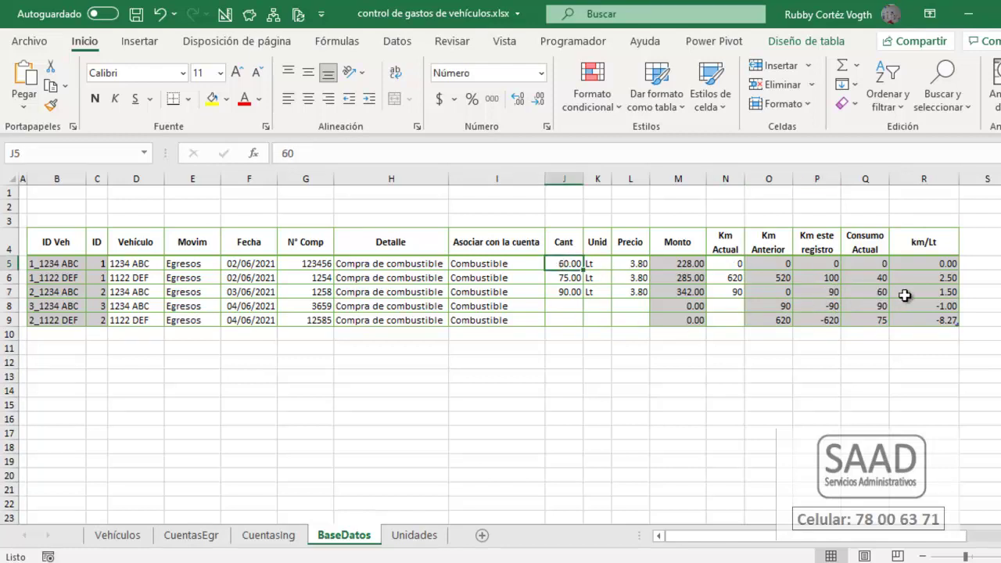
left_click(942, 292)
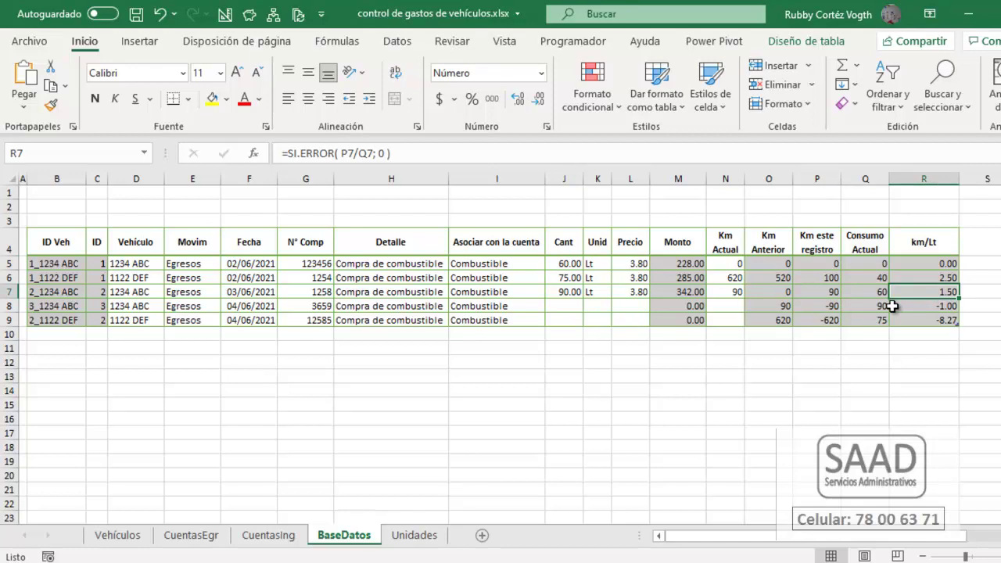
- Fill in the third 1234 ABC record in row 8 with Cant 85, Unid Lt and Precio 3.8
left_click(571, 307)
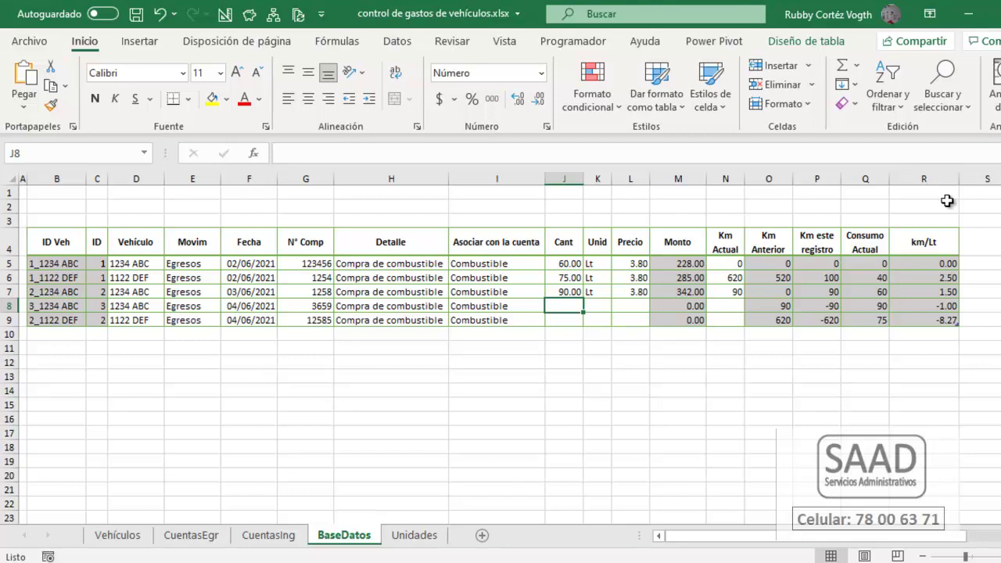
type("8")
key("Tab")
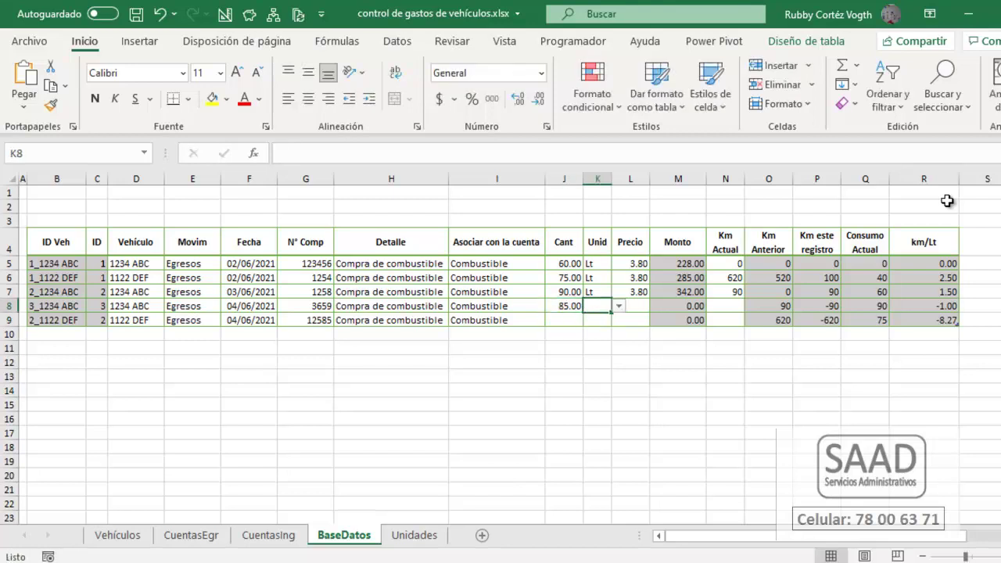
key("shift+Right")
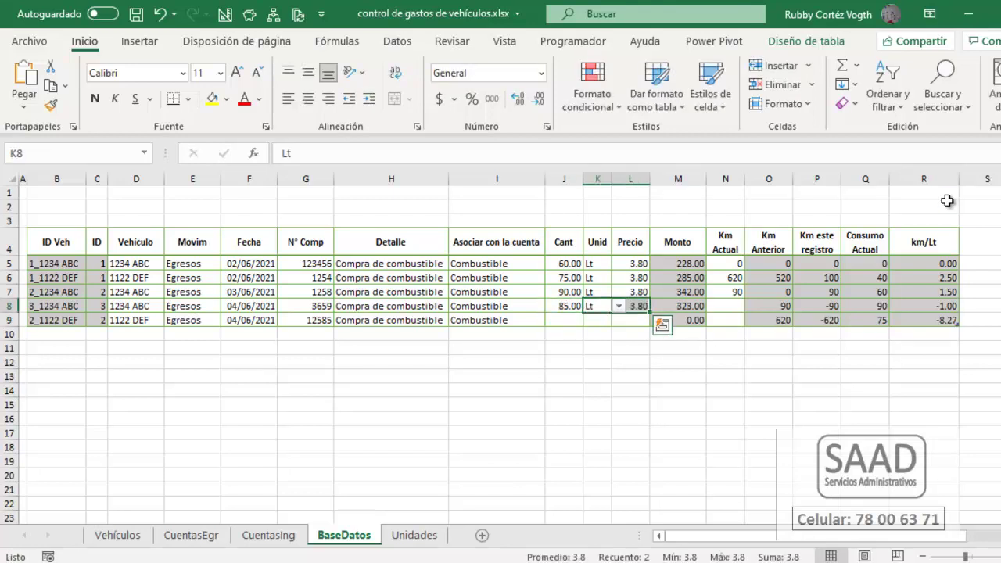
- Enter 140 as the Km Actual of the third 1234 ABC record in N8 and review the row
key("Right")
key("Right")
key("Right")
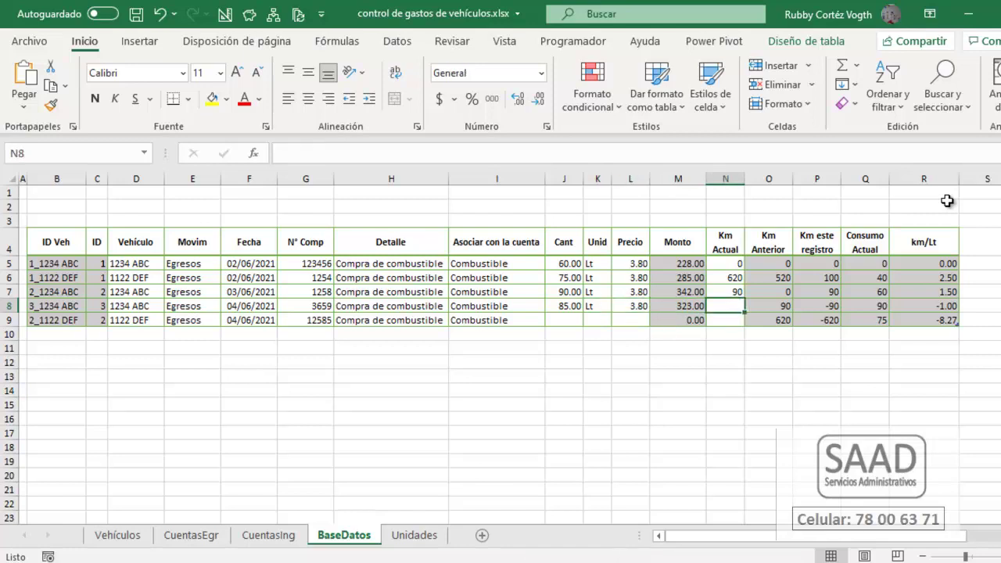
type("140")
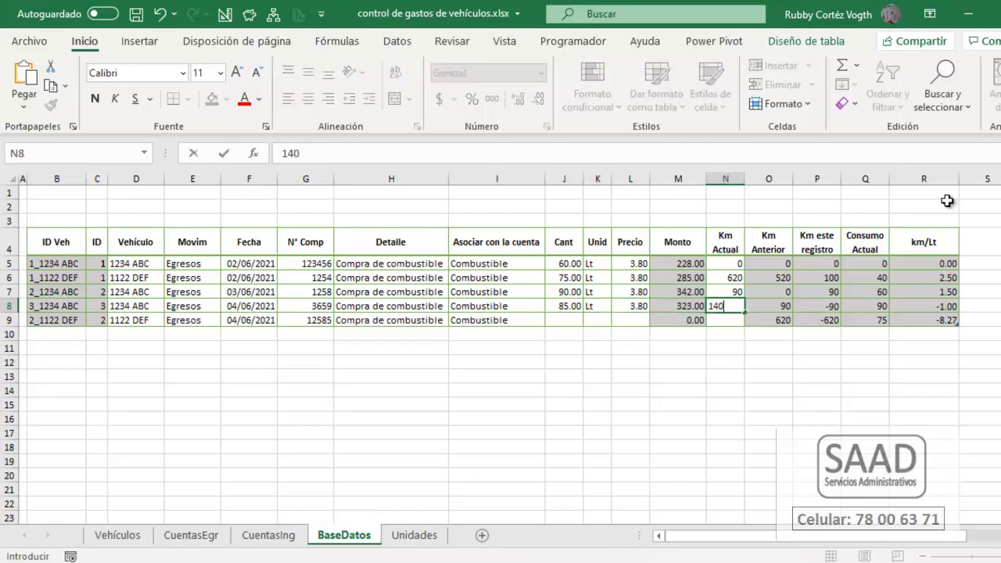
key("Return")
key("Up")
key("Left")
key("Left")
key("Left")
key("Left")
key("Right")
key("Right")
key("Right")
key("Right")
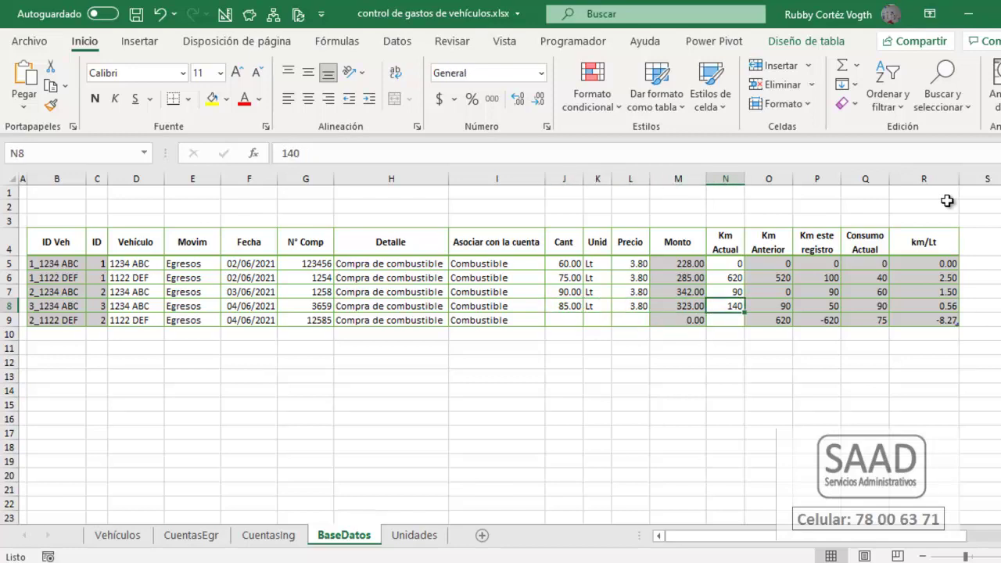
- Change the Km Actual in N8 to 170 and review Km este registro, Consumo Actual and km/Lt in row 8
type("17")
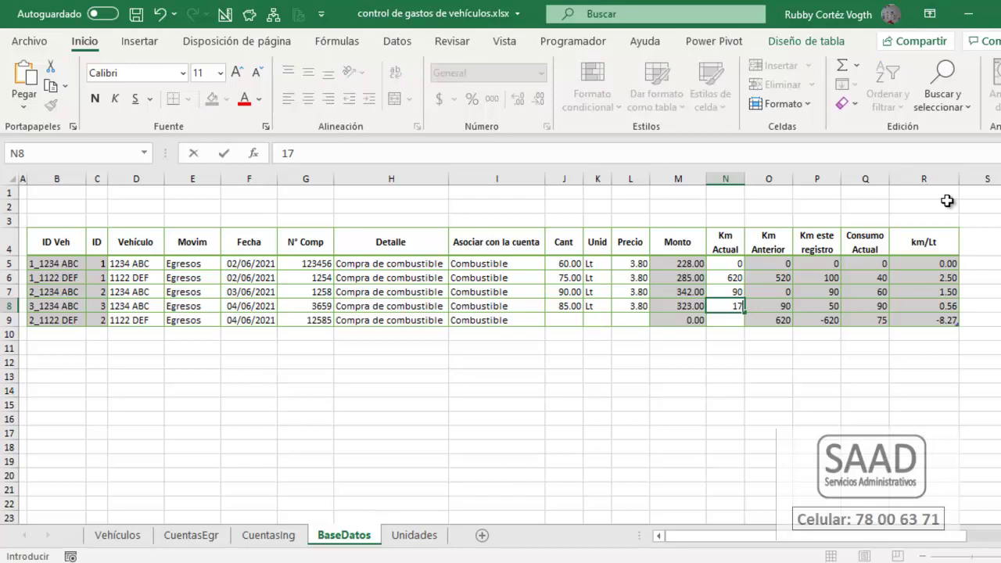
key("Return")
key("Up")
key("Right")
key("Right")
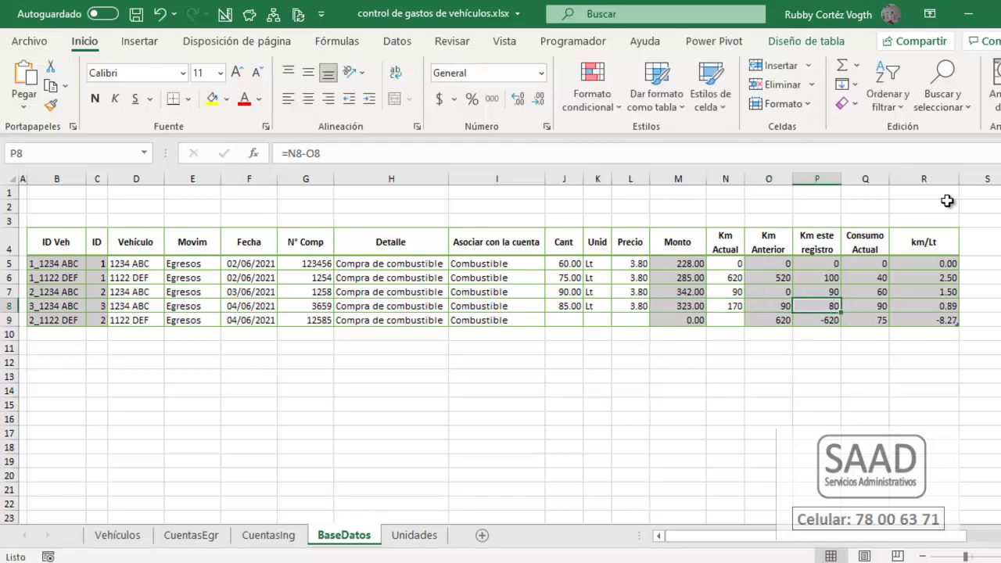
key("Right")
key("Right")
key("Right")
key("Left")
key("Left")
key("Left")
key("Left")
key("Left")
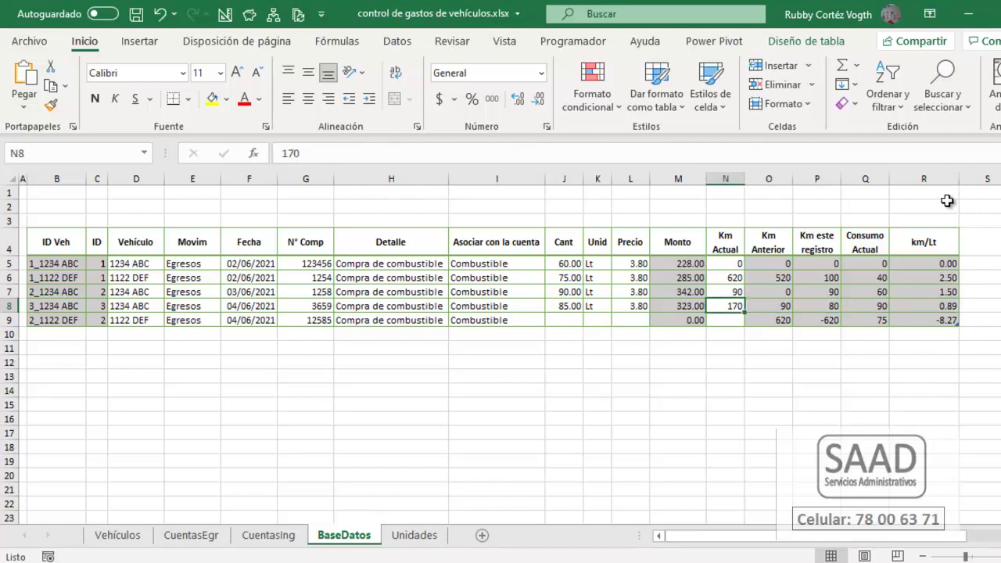
- Try 250 as the Km Actual in N8 and check the calculated columns of that record
type("250")
key("Return")
key("Up")
key("Right")
key("Right")
key("Right")
key("Right")
key("Left")
key("Left")
key("Left")
key("Left")
- Set the Km Actual of the third 1234 ABC record in N8 to 210
type("210")
key("Return")
key("Up")
key("Return")
key("Up")
- Fill in the second 1122 DEF record in row 9 with Cant 100, Unid Lt and Precio 3.8
key("Down")
key("Left")
key("Left")
key("Left")
key("Left")
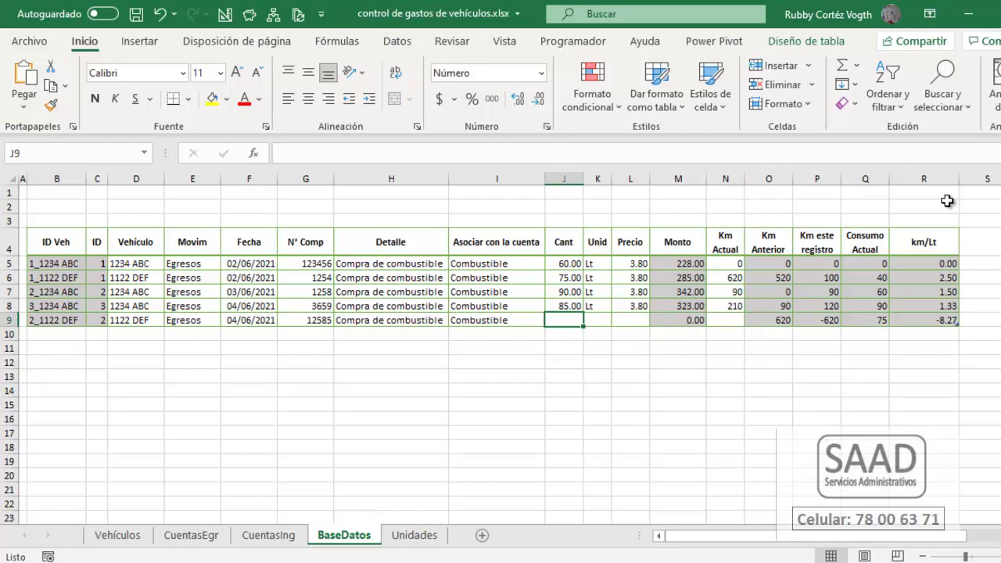
key("shift+Up")
key("shift+Up")
key("shift+Up")
key("shift+Down")
key("shift+Down")
key("shift+Down")
type("100")
key("Right")
key("shift+Right")
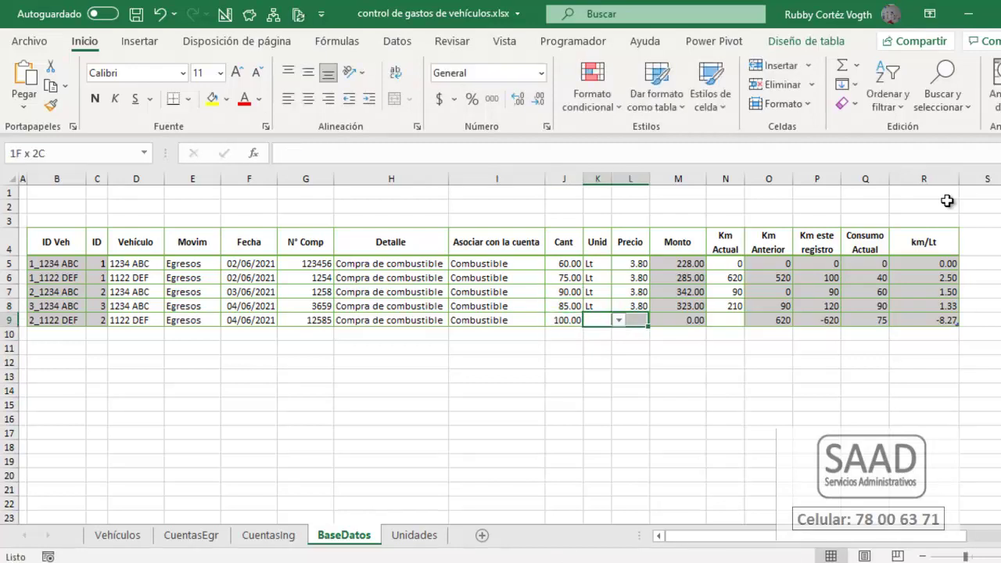
key("ctrl+j")
key("Right")
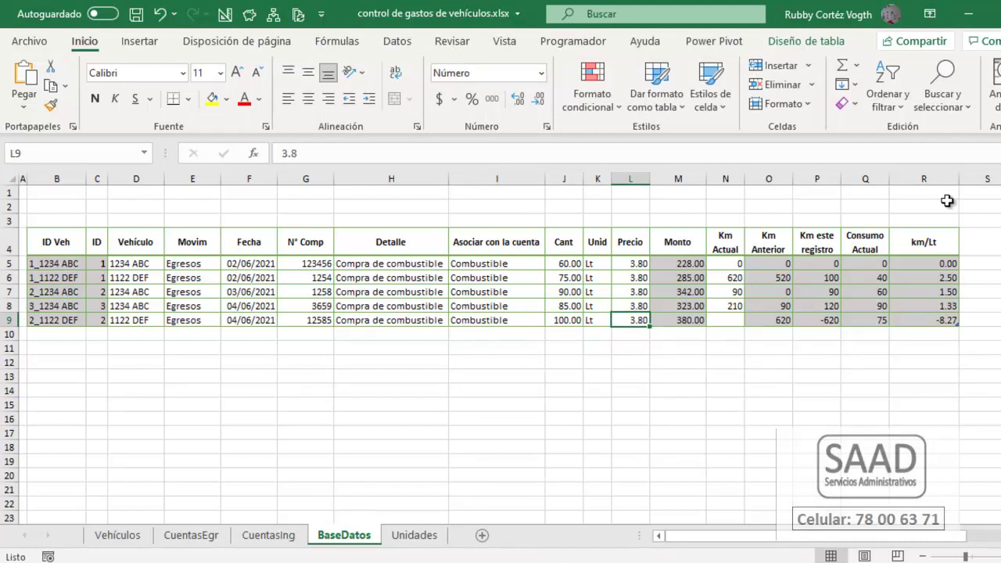
- Enter 720 as the Km Actual of the second 1122 DEF record in N9, checking it against Km Anterior
key("Right")
key("Right")
key("Right")
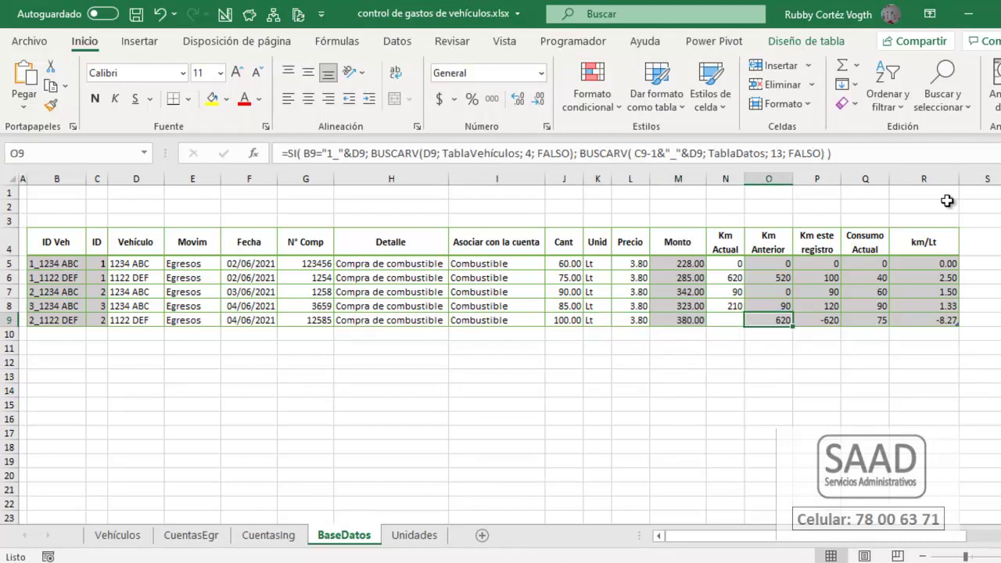
key("Left")
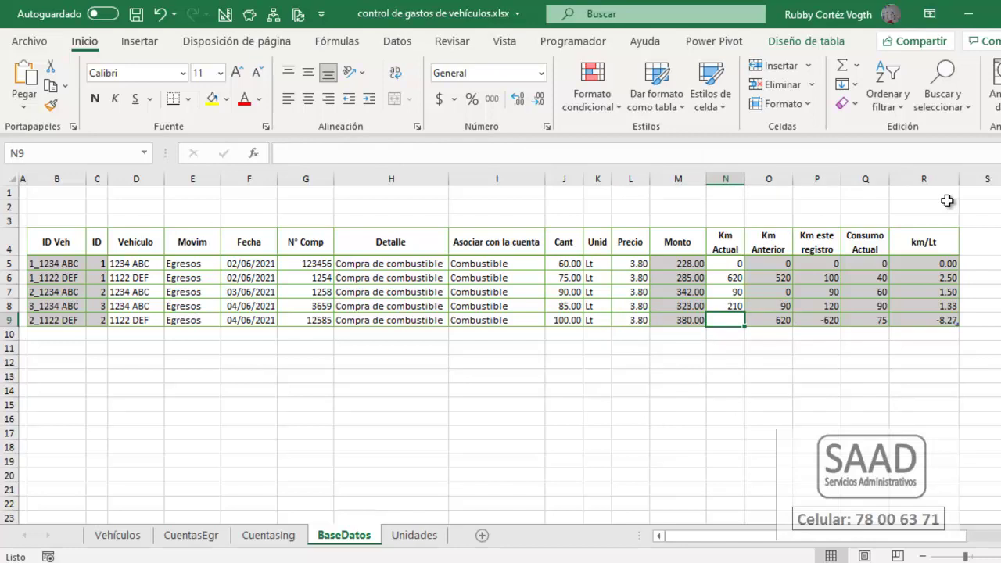
type("720")
key("Return")
key("Up")
key("Right")
key("Right")
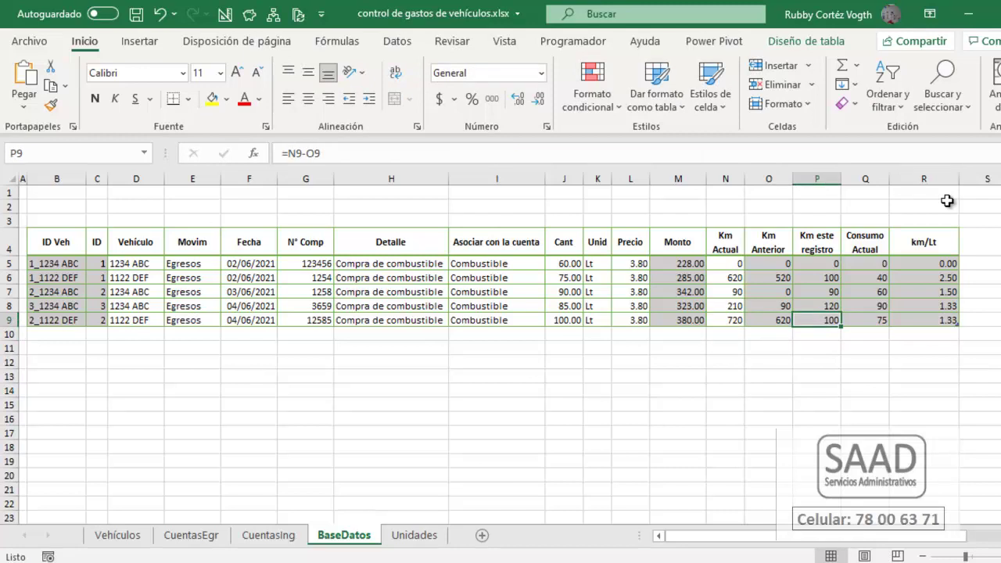
- Compare the Km Actual values of the earlier records with the mileage and consumption results in row 9
key("Left")
key("Left")
key("Up")
key("Up")
key("Up")
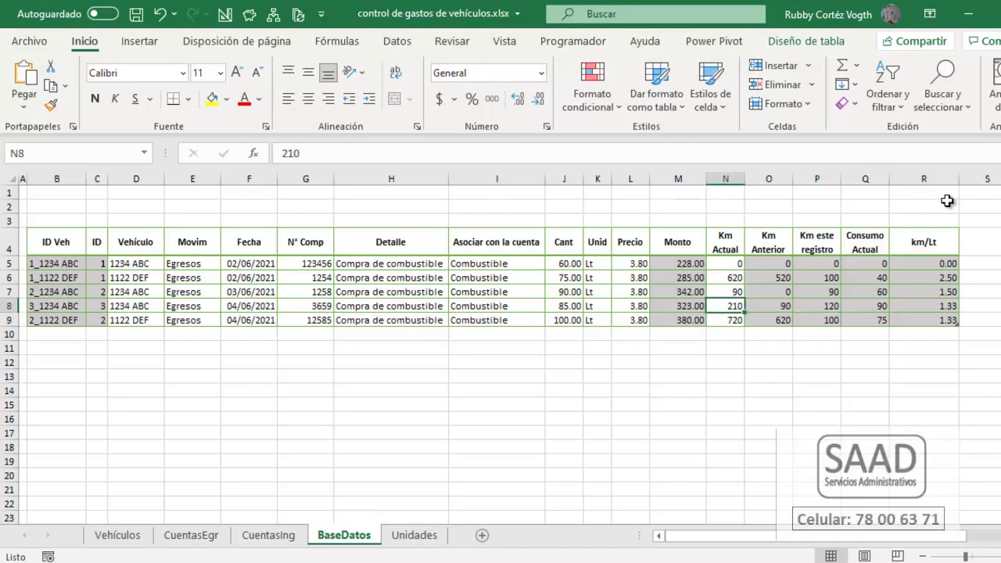
key("Down")
key("Down")
key("Down")
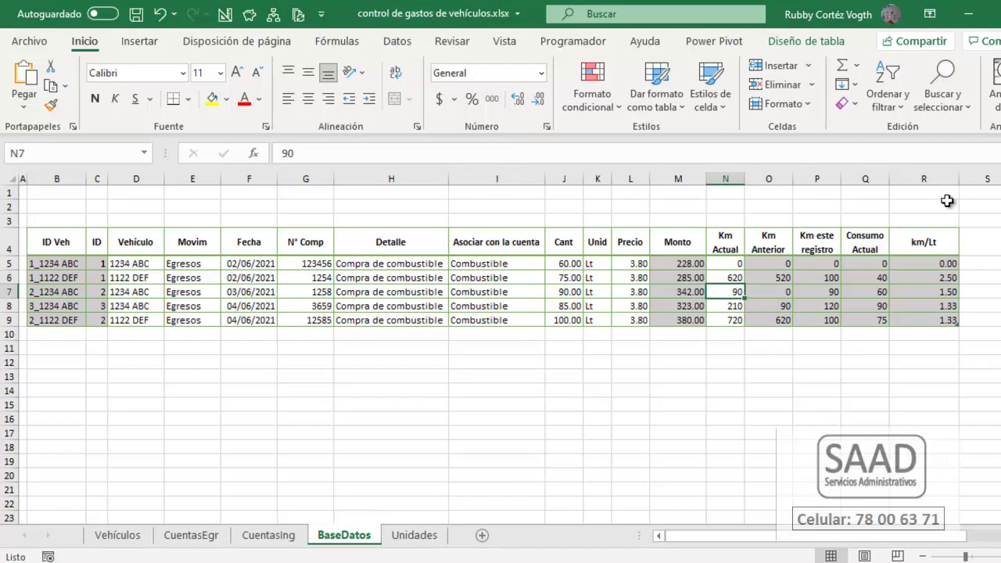
key("Right")
key("Right")
key("Right")
key("Left")
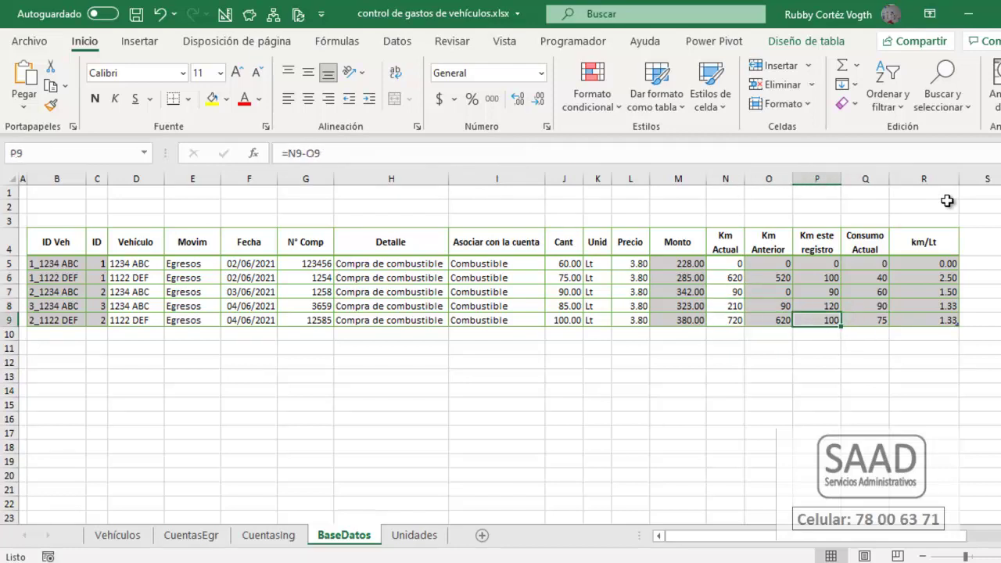
- Set the Km Actual of the second 1122 DEF record in N9 to 710
key("Left")
key("Left")
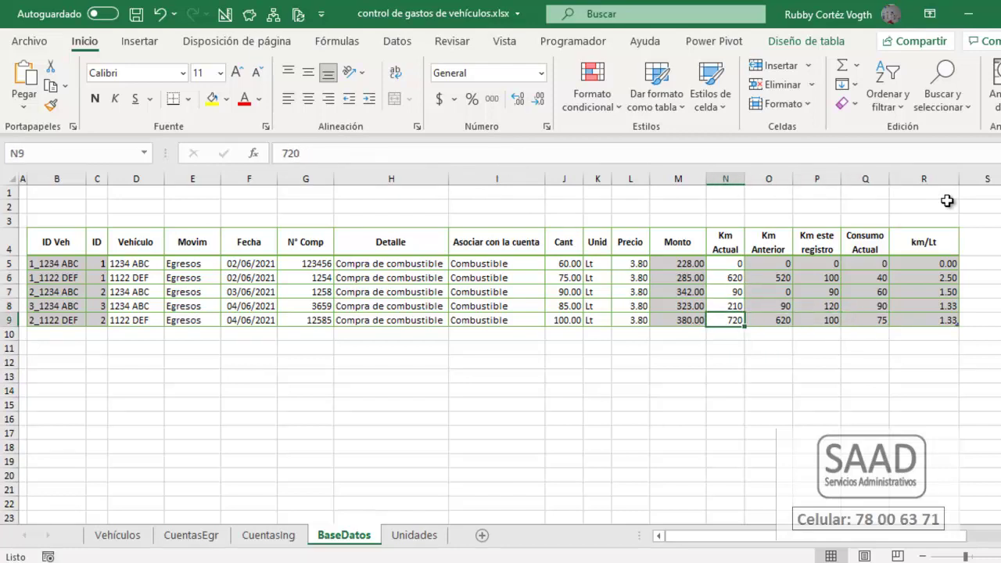
type("7")
key("Return")
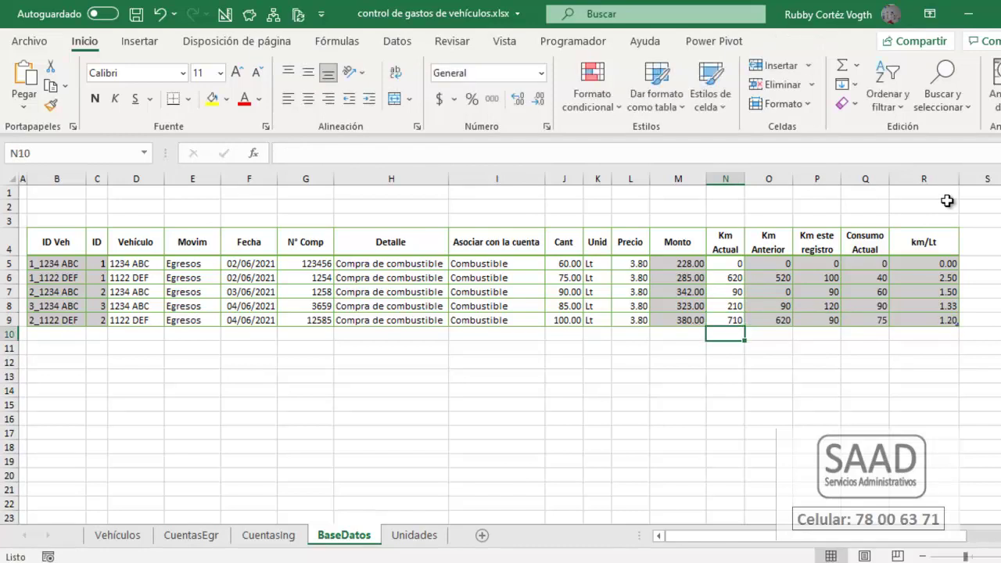
- Highlight both 1122 DEF Km Actual cells, N6 and N9, and the Km este registro cell P9 with yellow fill
left_click(739, 278)
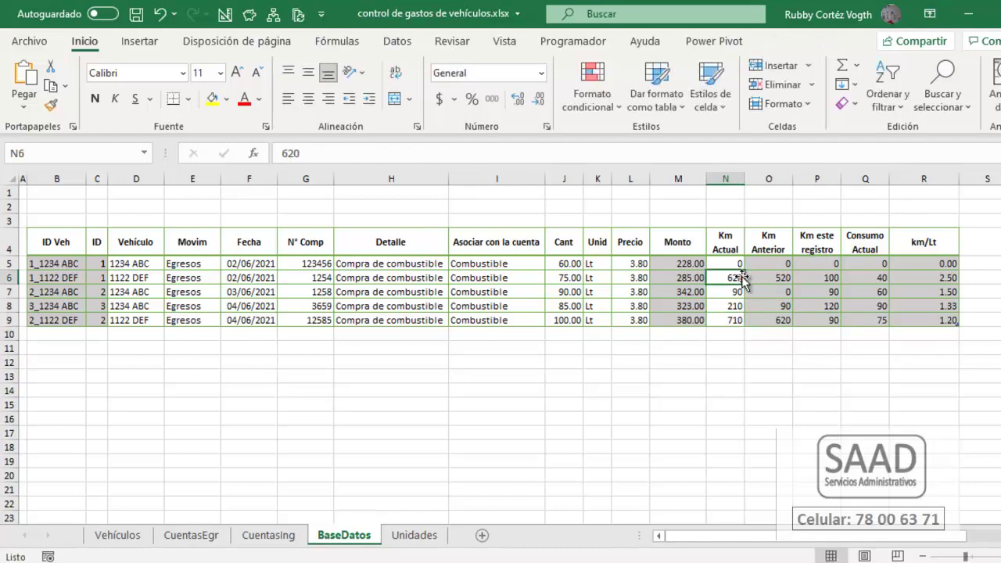
left_click(212, 98)
left_click(725, 315)
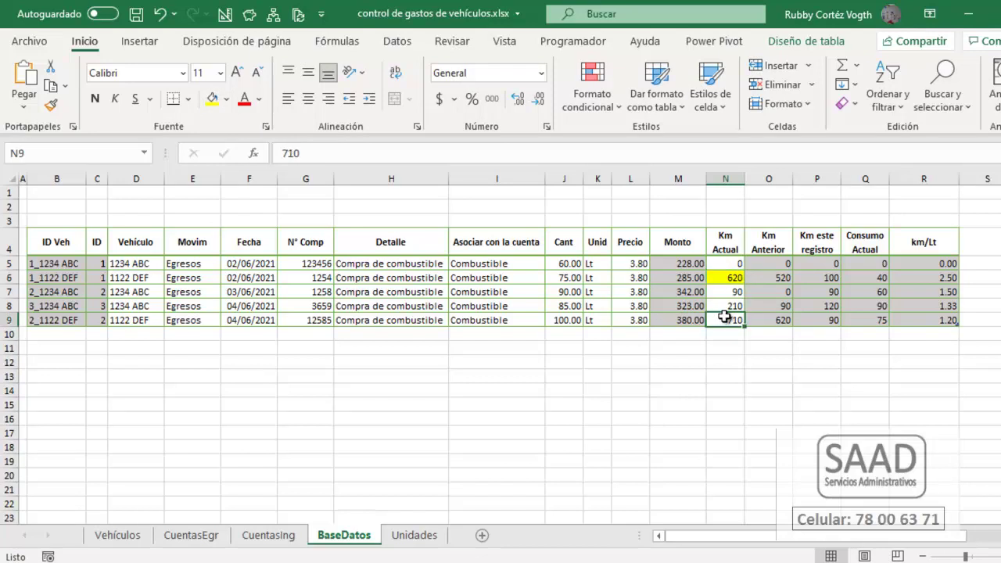
left_click(209, 103)
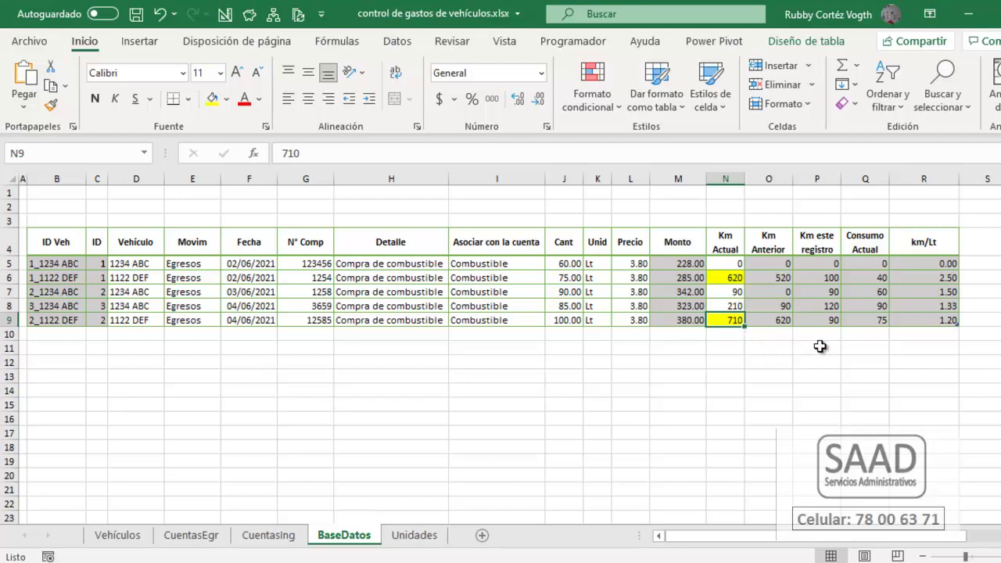
key("ctrl+a")
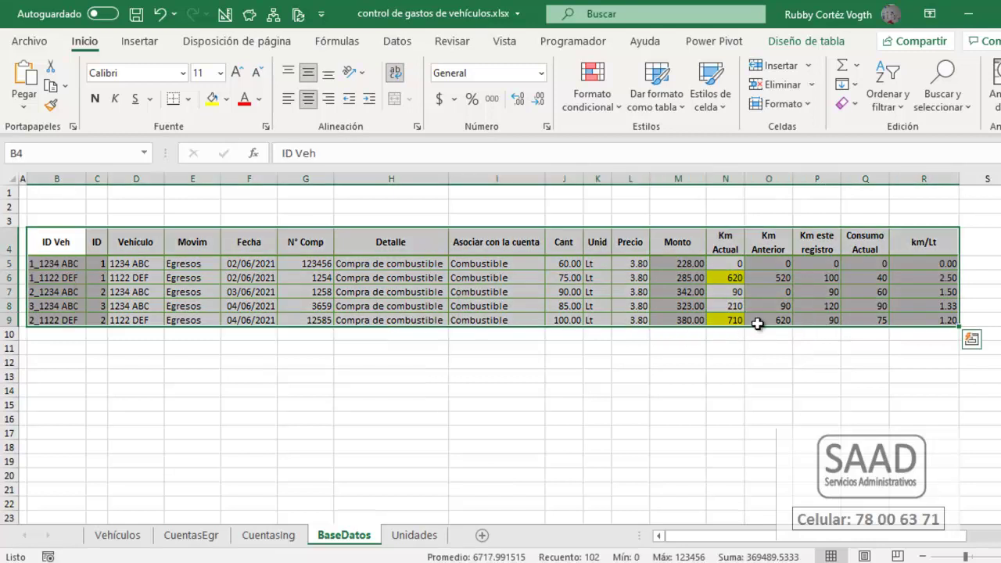
left_click(824, 315)
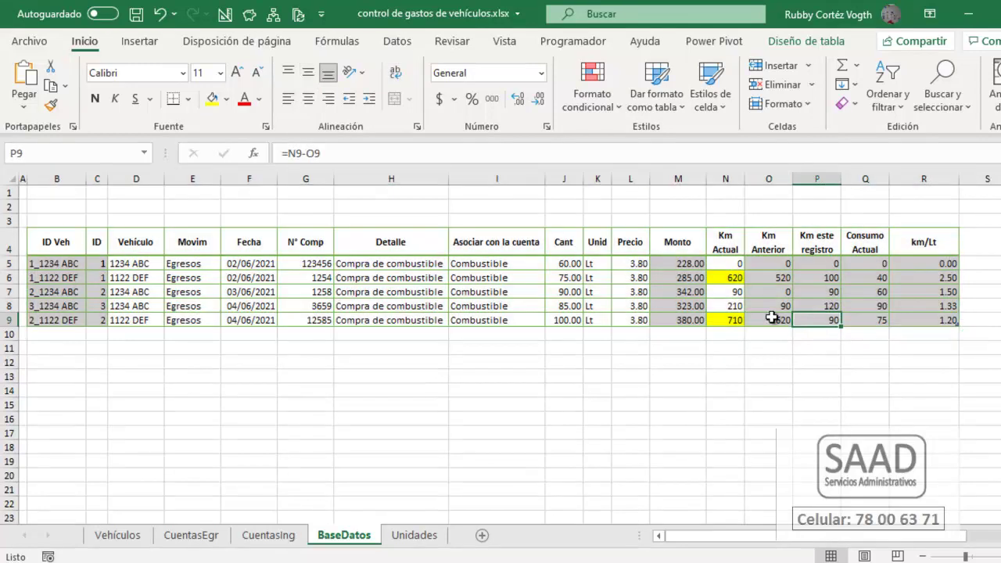
left_click(216, 100)
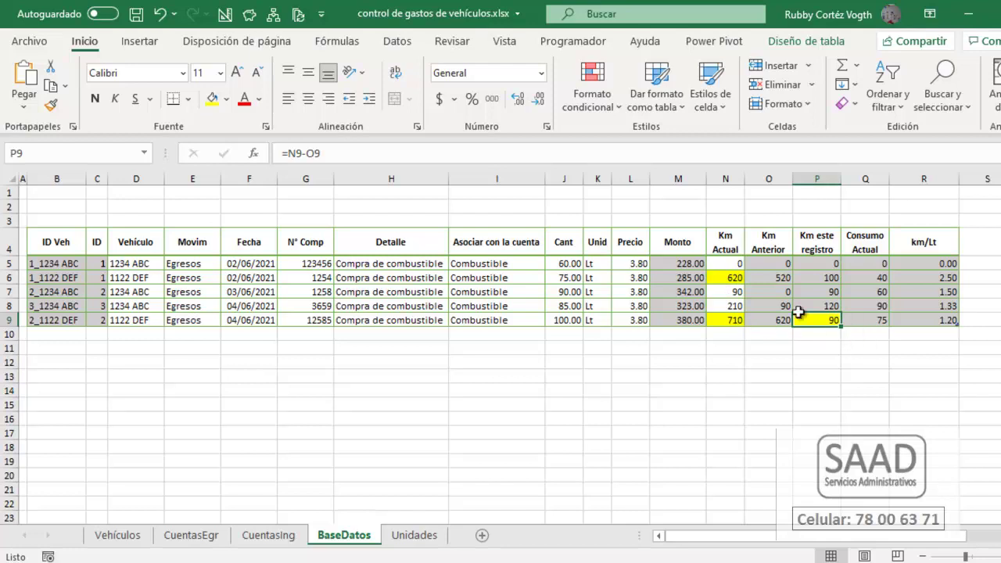
- Mark the Consumo Actual cell Q9 and its source Cant cell J6 with a light orange fill
left_click(870, 320)
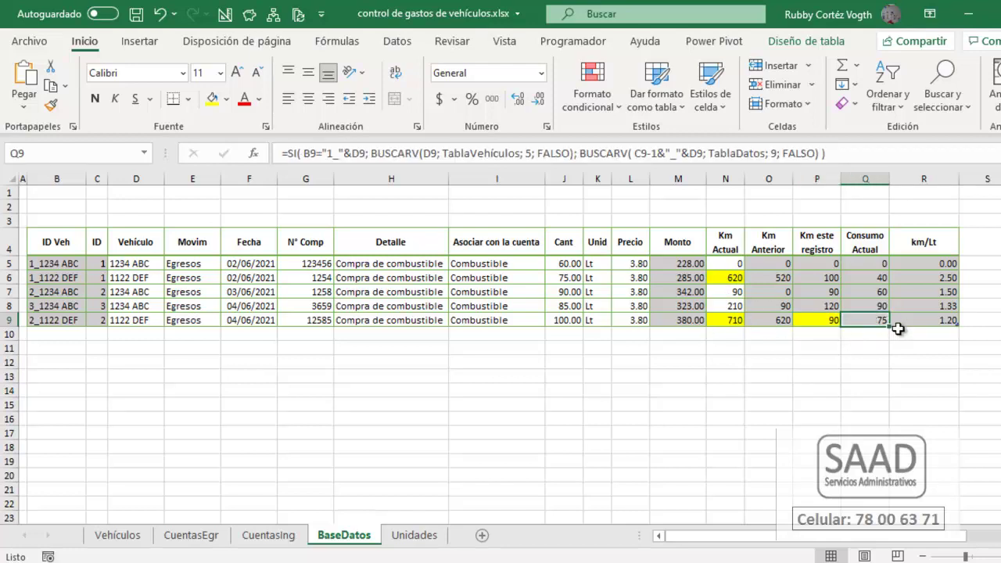
left_click(226, 100)
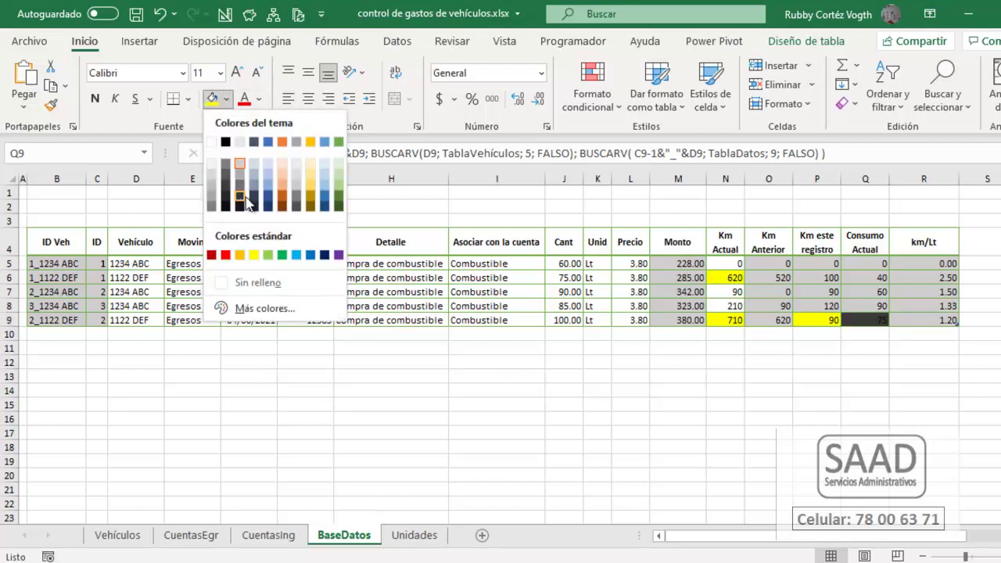
left_click(282, 141)
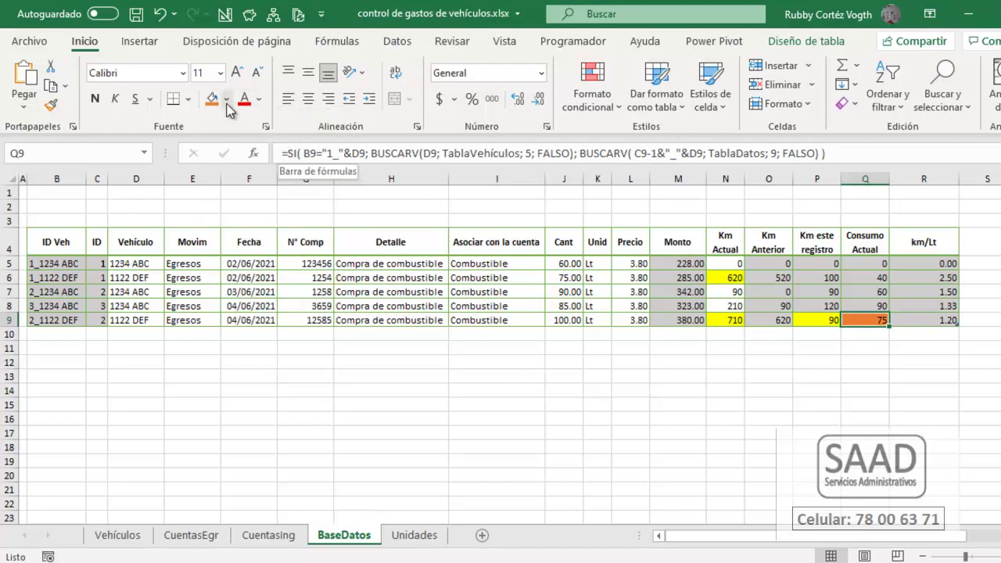
left_click(227, 100)
left_click(282, 173)
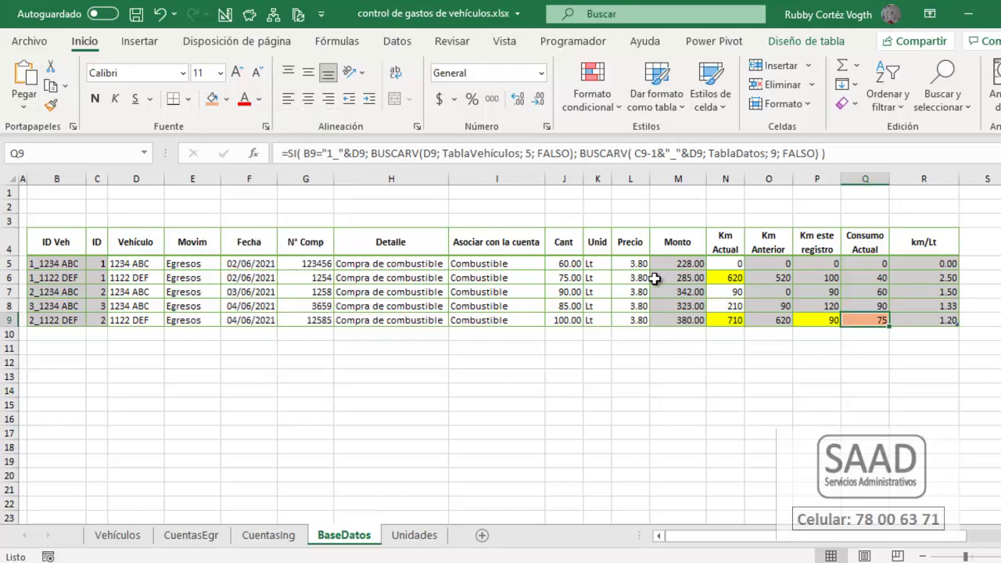
left_click(562, 276)
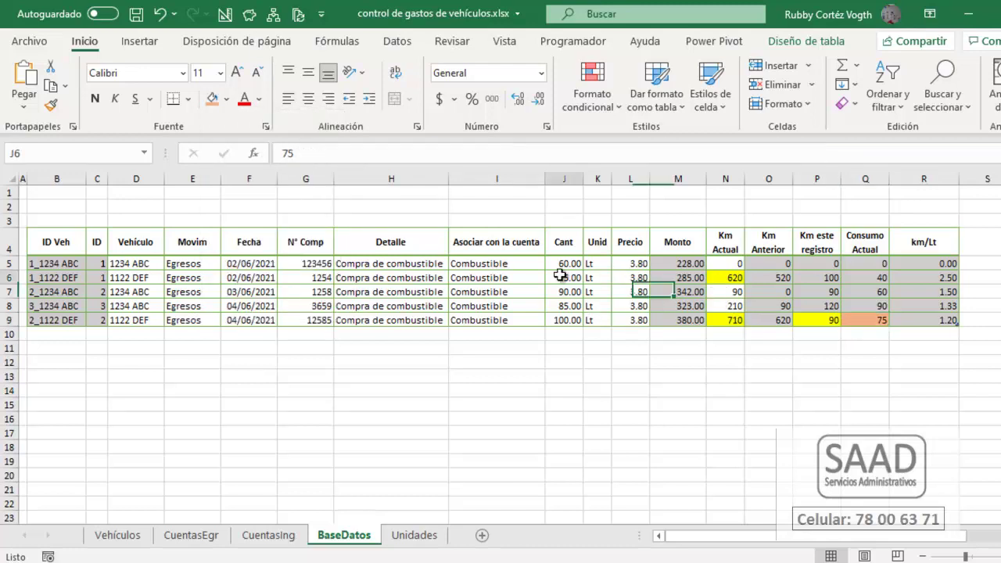
left_click(216, 101)
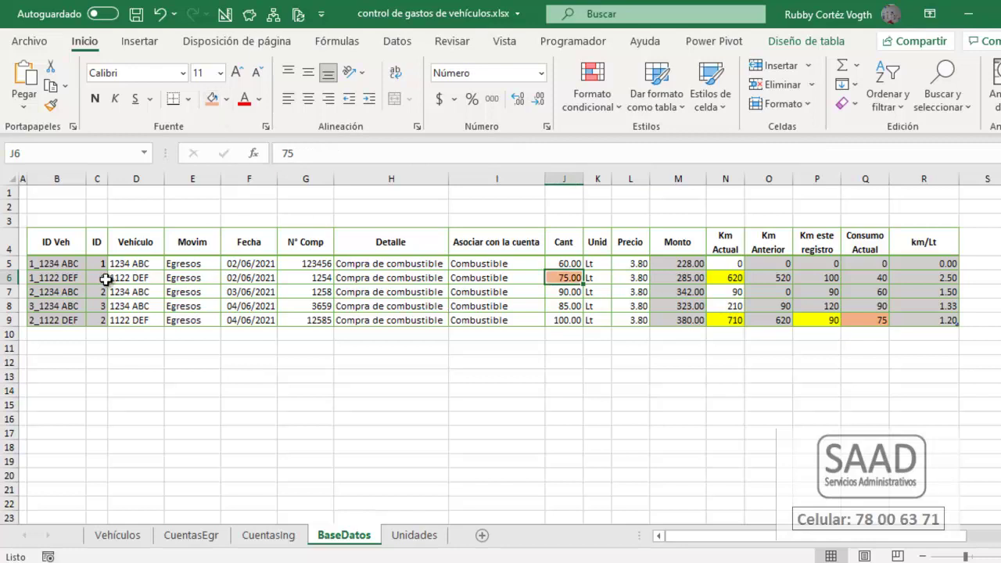
- Apply the same light orange fill to the ID and Vehículo cells of both 1122 DEF records, C6:D6 and C9:D9
left_click_drag(107, 279, 129, 279)
left_click(212, 101)
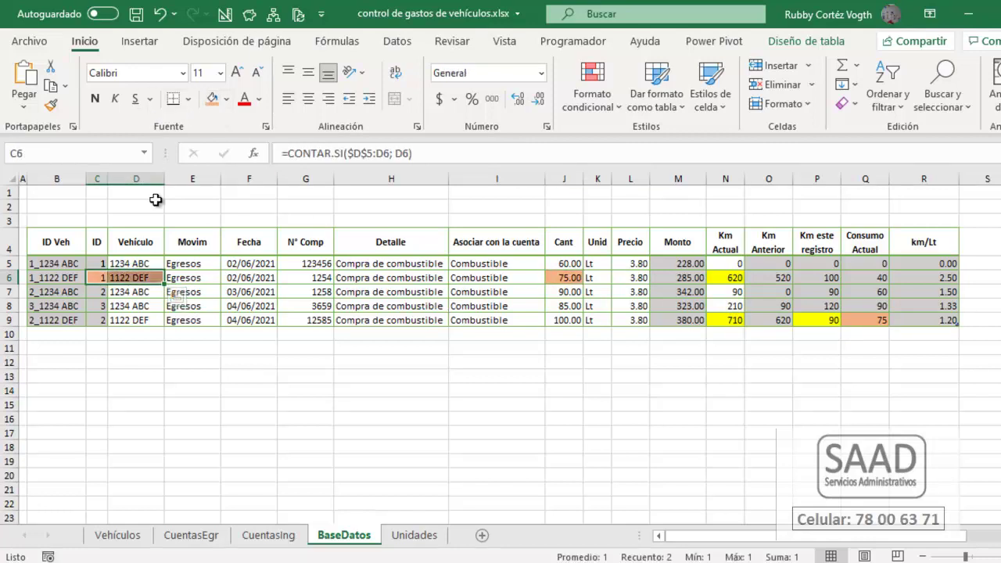
left_click_drag(100, 320, 127, 320)
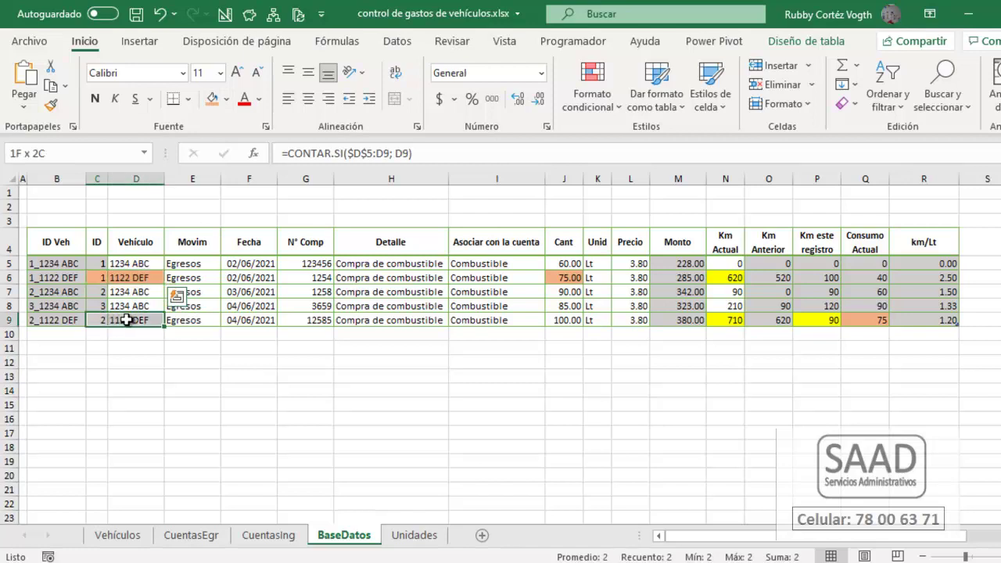
left_click(212, 100)
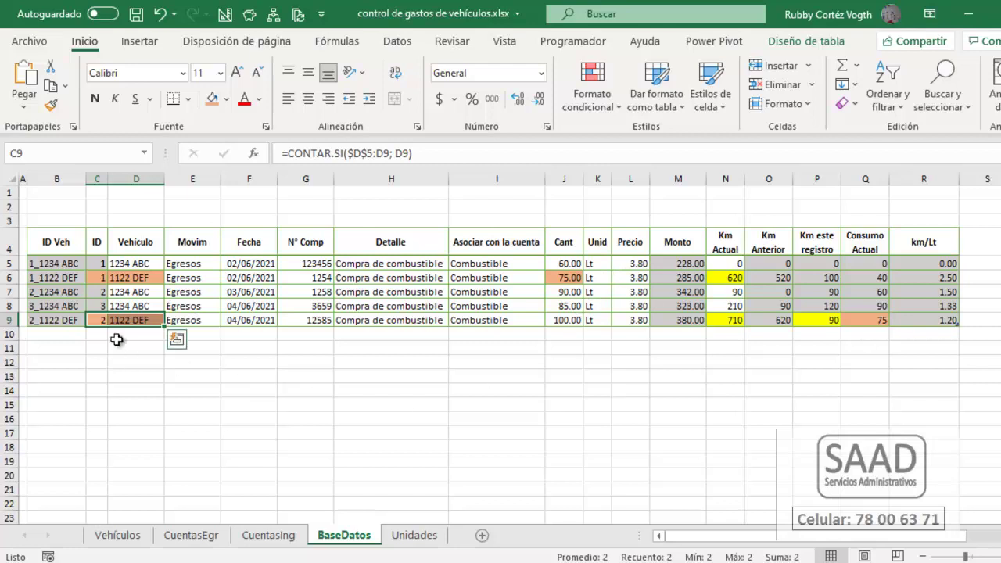
- Undo all the yellow and orange highlight fills in the table and select D10 below the last record
key("ctrl+z")
key("ctrl+z")
key("ctrl+z")
key("ctrl+z")
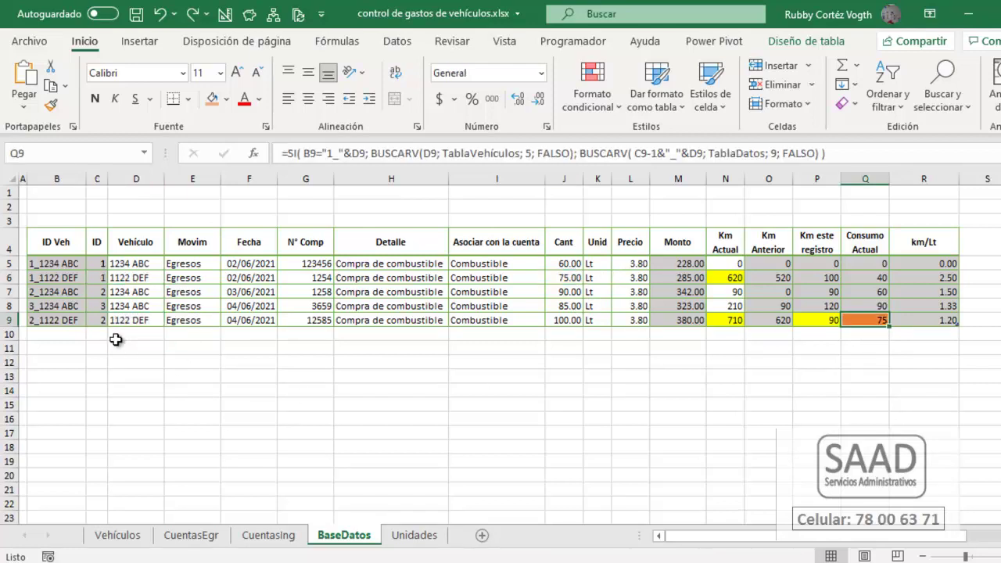
key("ctrl+z")
key("ctrl+z")
key("ctrl+z")
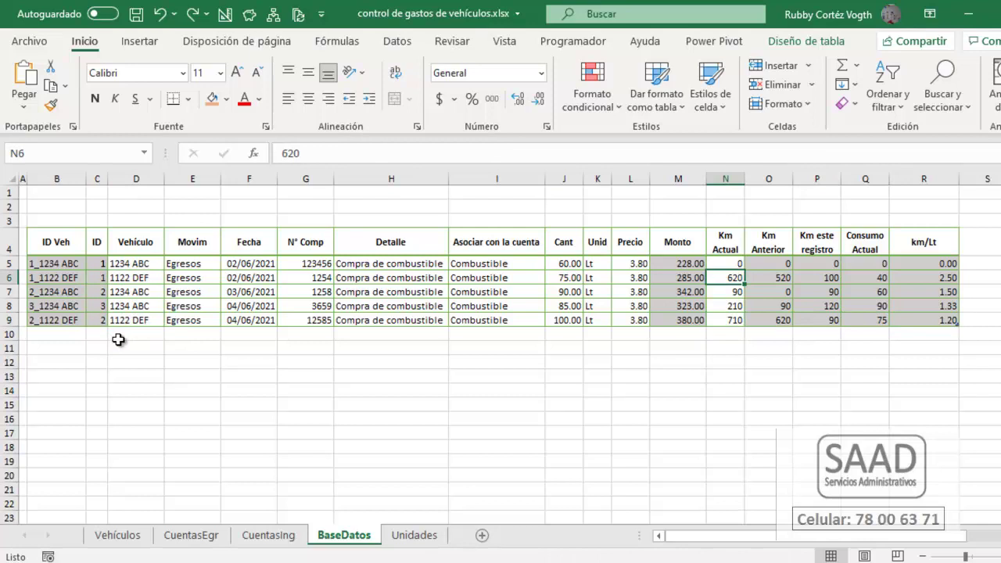
left_click(113, 333)
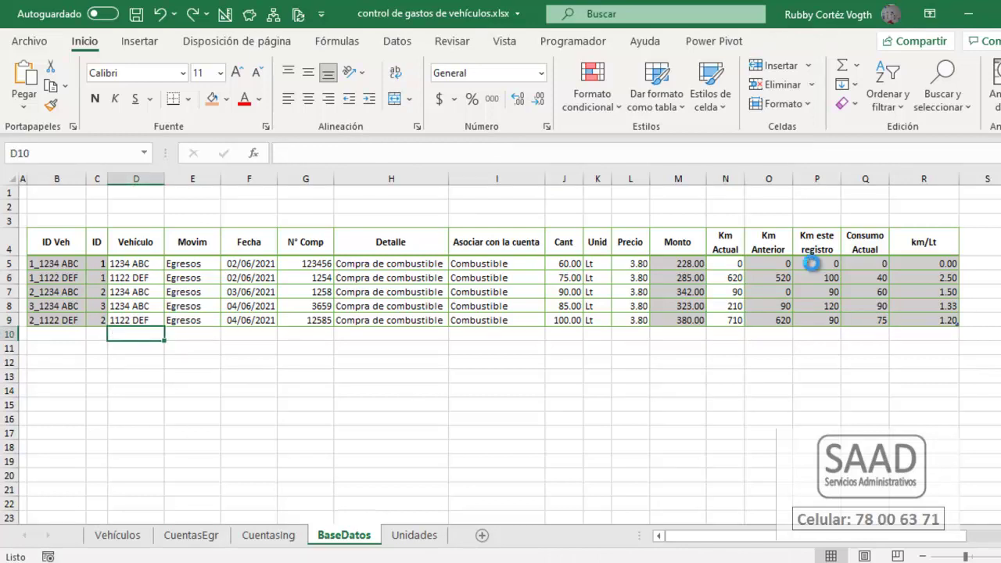
- Start a row 10 record with vehicle 1122 DEF copied from the row above, and fill the ID counting formula down to C10
key("ctrl+d")
key("Tab")
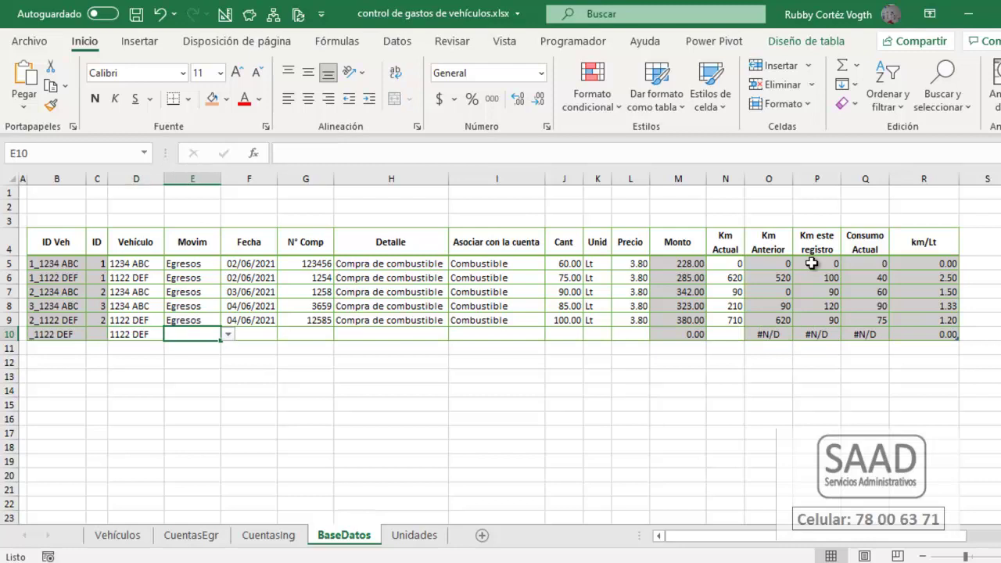
key("Left")
key("Left")
key("Up")
key("Down")
key("Up")
key("Up")
key("Up")
key("Up")
key("Up")
key("shift+Down")
key("shift+Down")
key("shift+Down")
key("shift+Down")
key("shift+Down")
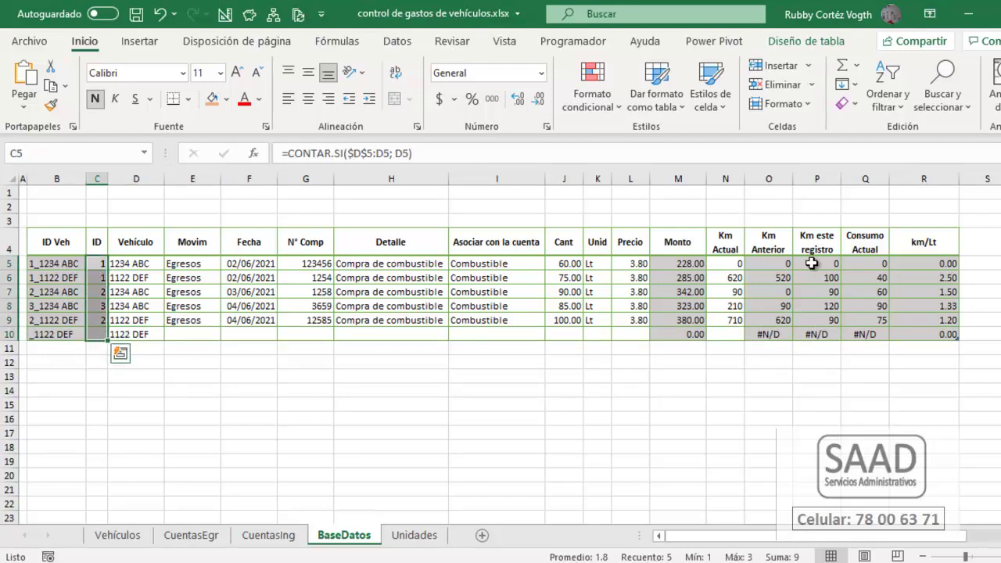
key("ctrl+j")
- Set the Movim cell E10 of the new 1122 DEF record to Egresos
key("Down")
key("Down")
key("Down")
key("Down")
key("Down")
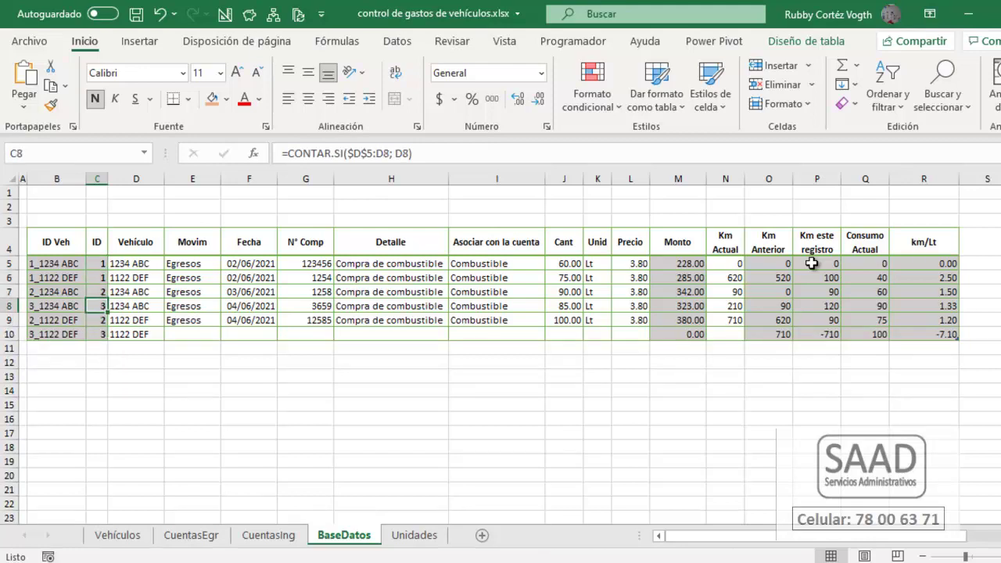
key("Right")
key("Right")
key("alt+Down")
key("Down")
key("Return")
- Enter 5/6/2021 as the Fecha of the new record in F10
key("Up")
key("Down")
key("Right")
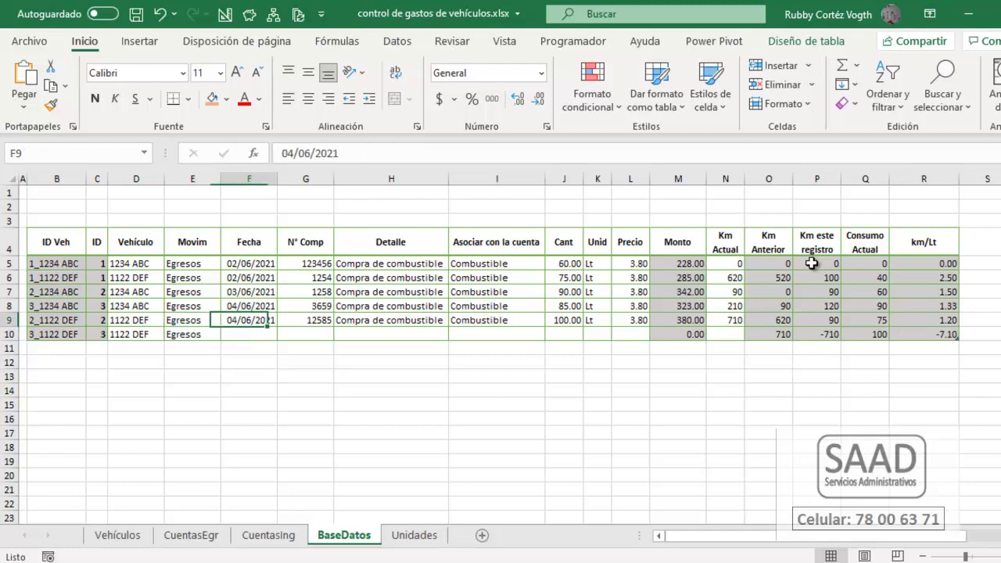
type("5/0")
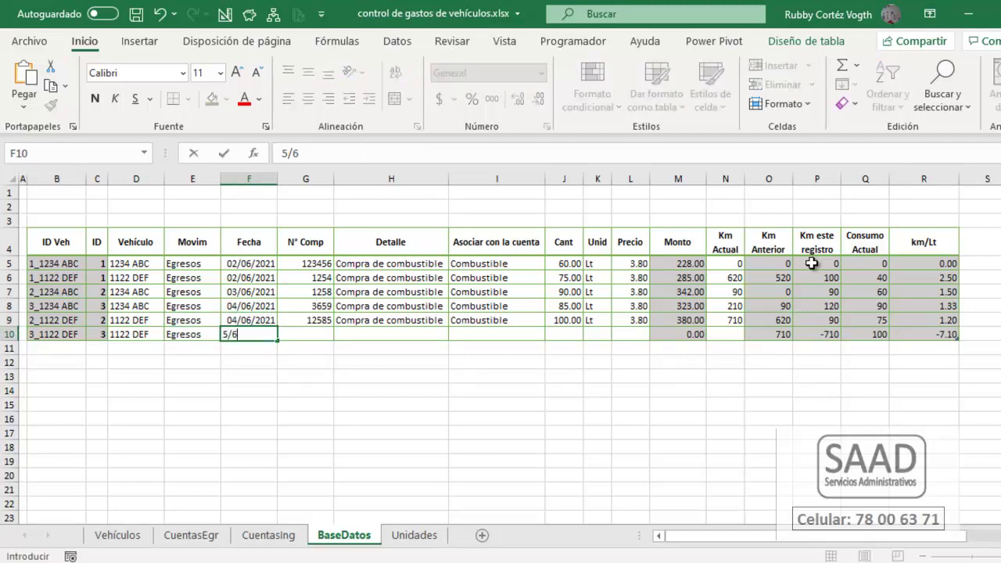
type("6/2021")
key("Return")
key("Up")
key("Right")
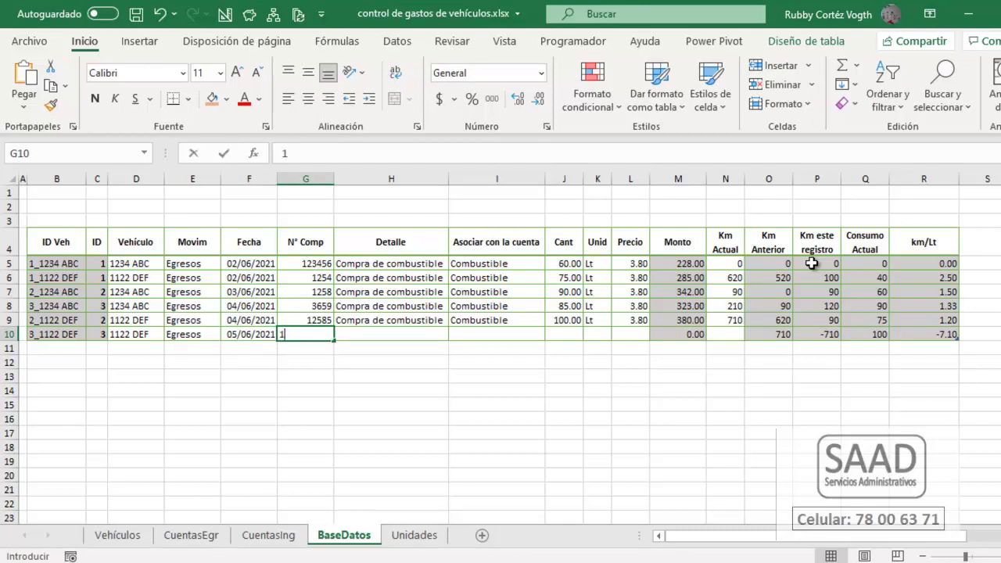
- Enter 1122 as N° Comp in G10, and copy Compra de combustible and Combustible from the row above into H10:I10
type("112")
key("Return")
key("Up")
key("Right")
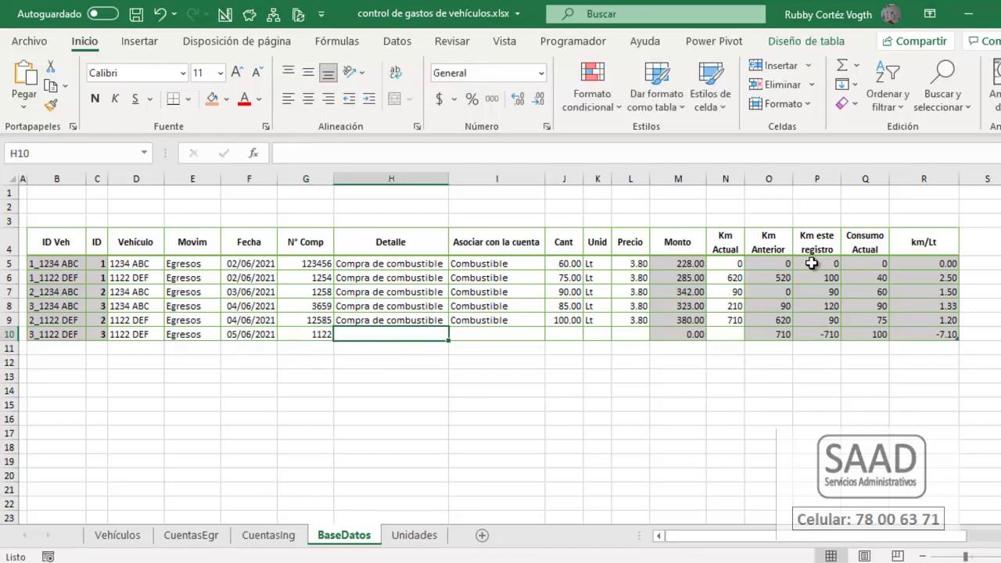
key("shift+Right")
key("ctrl+d")
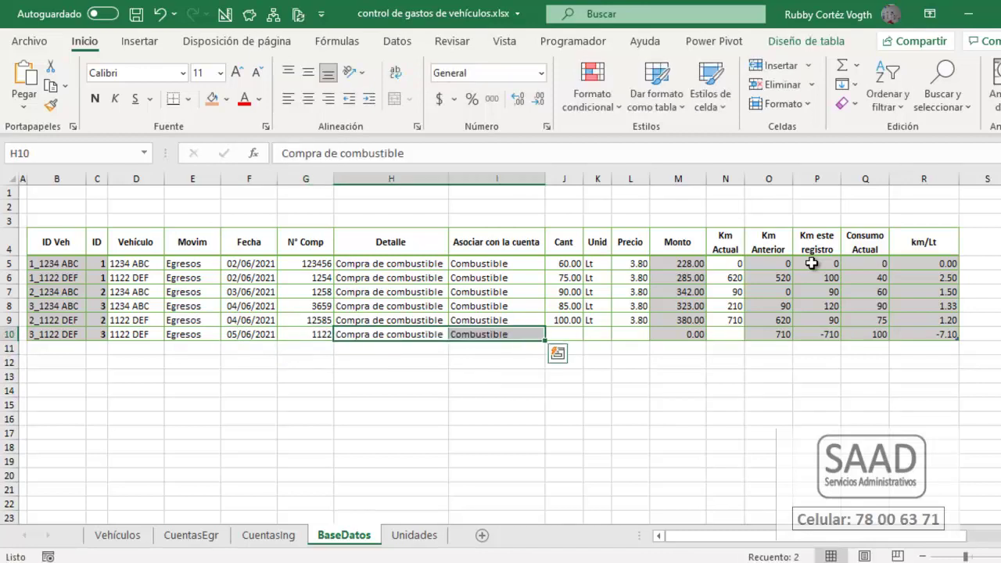
- Complete row 10 with quantity 70, the unit and price copied from the row above, and a Km Actual of 790
key("Right")
key("Right")
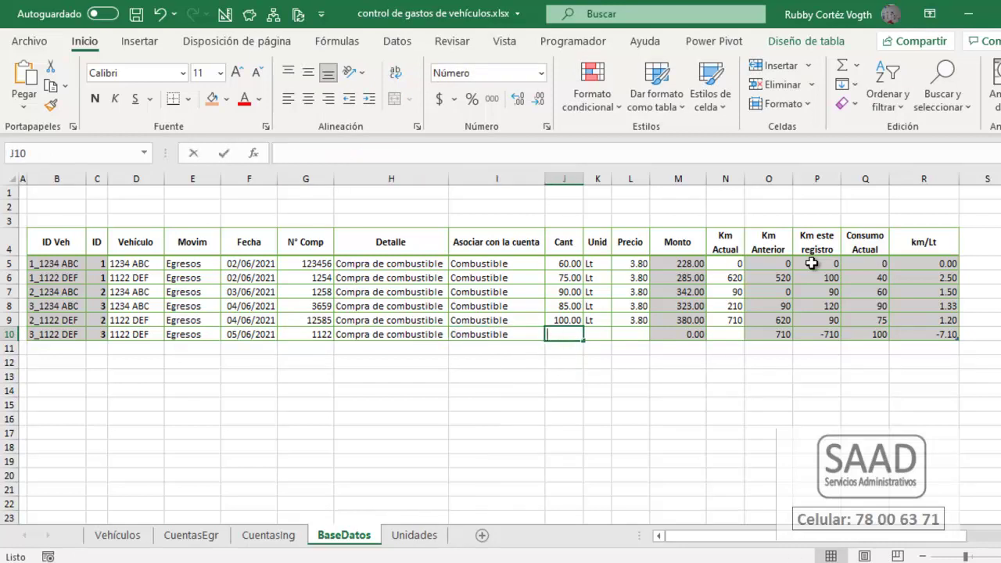
type("70")
key("Right")
key("shift+Right")
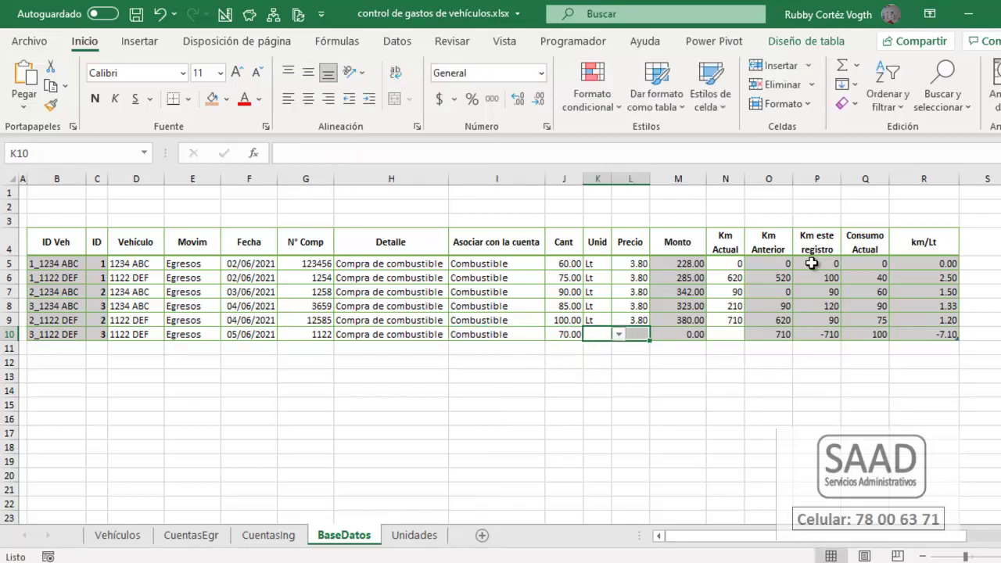
key("ctrl+d")
key("Right")
key("Right")
key("Right")
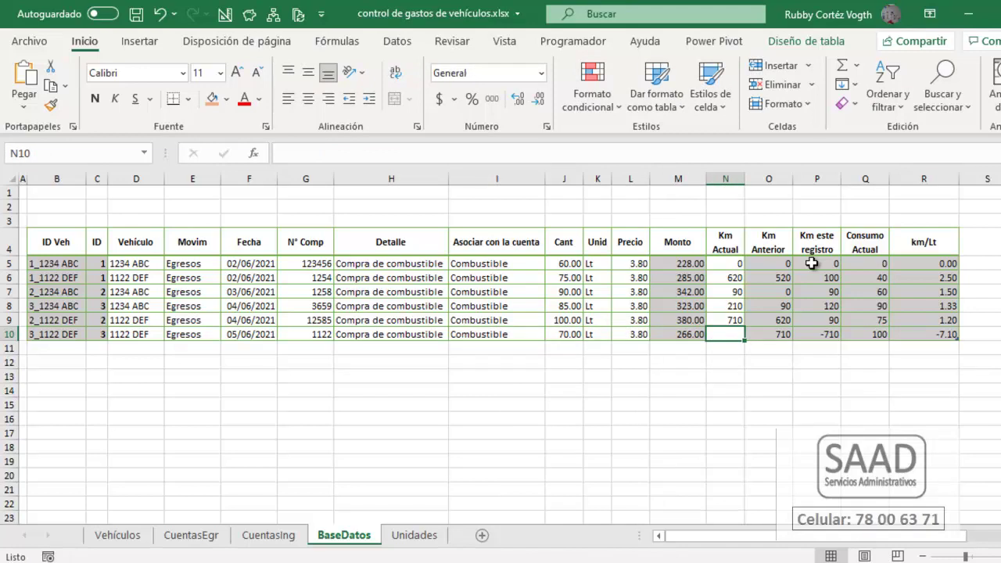
type("790")
key("Return")
- Highlight the Km Actual values in N9:N10 and the Km este registro value in P10 with yellow fill
left_click_drag(736, 332, 728, 321)
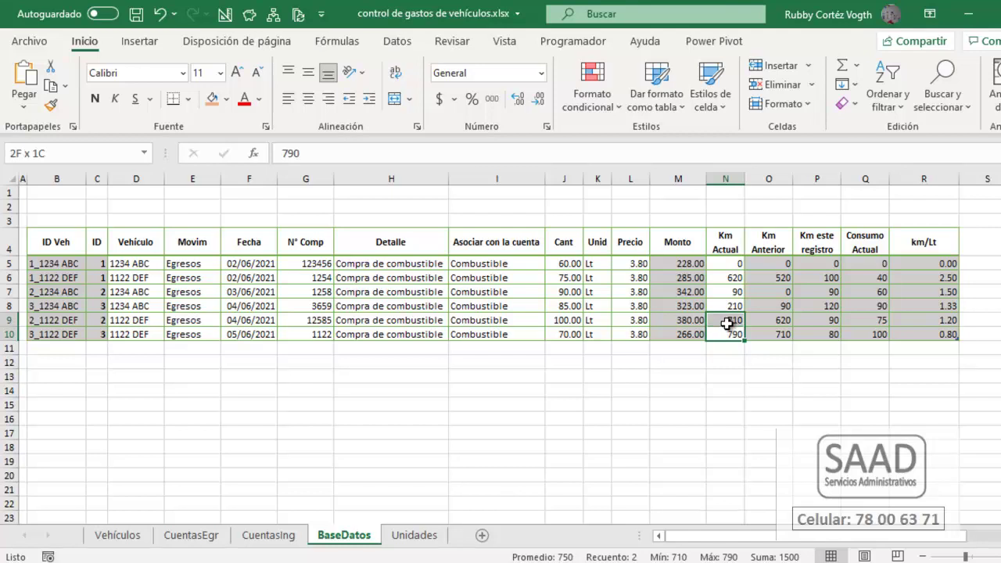
left_click(824, 334, "ctrl")
left_click(226, 98)
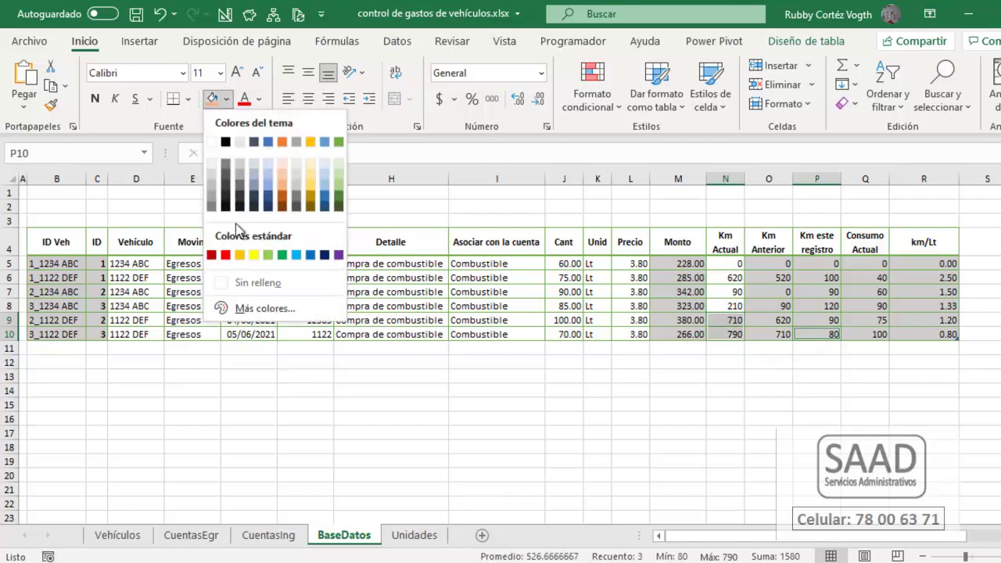
left_click(254, 255)
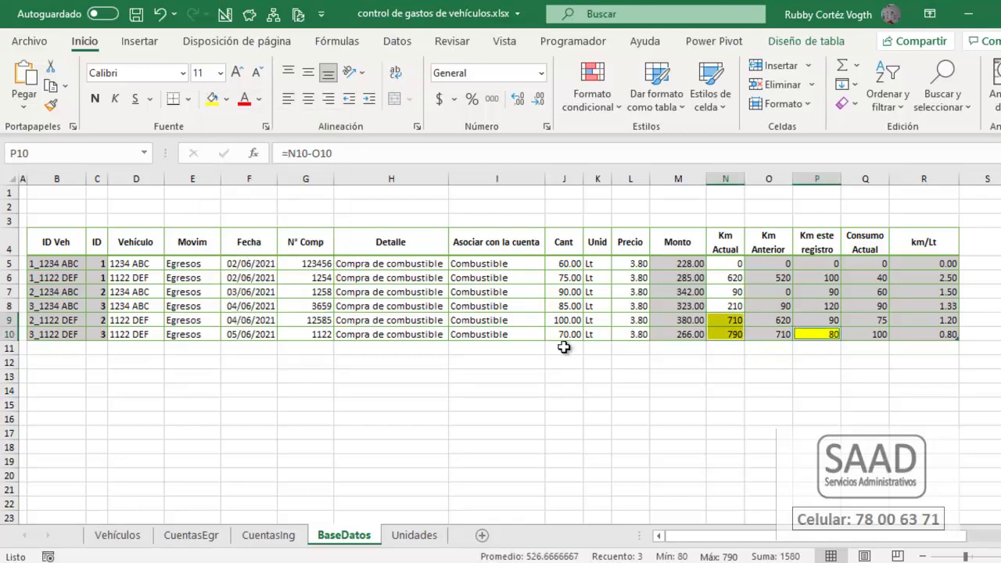
- Fill the Consumo Actual cell Q10 and its source quantity in J9 with light orange
left_click(860, 335)
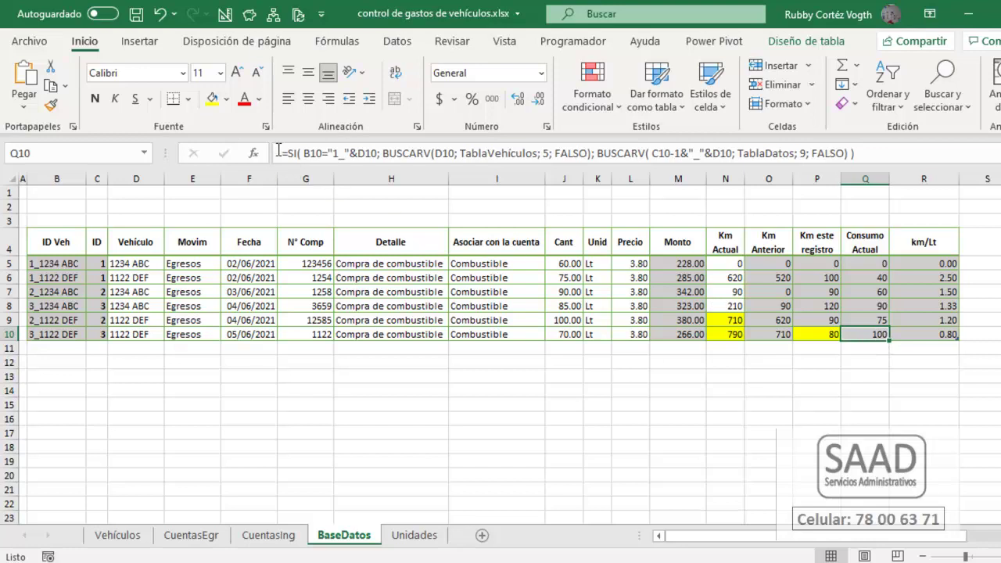
left_click(226, 100)
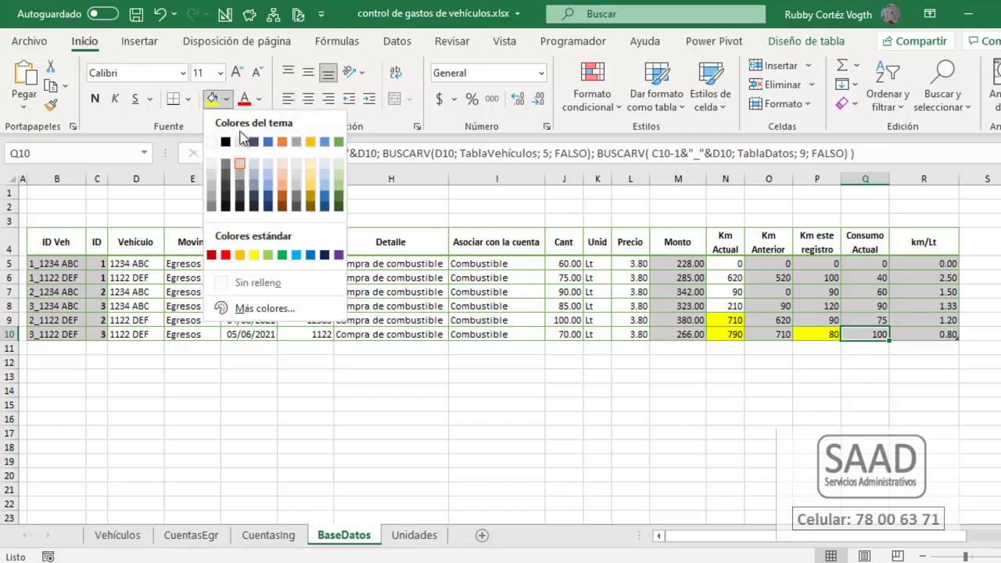
left_click(282, 190)
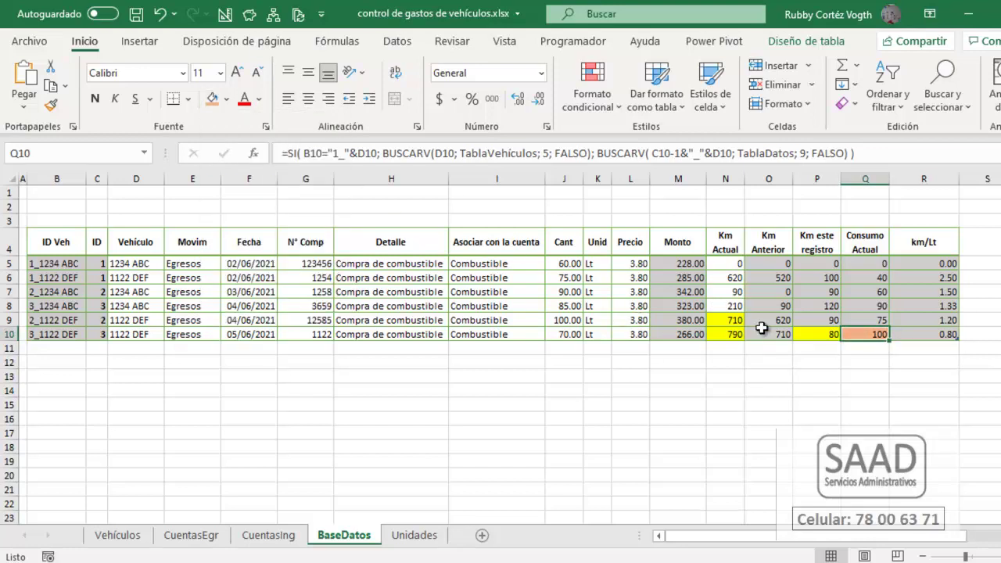
left_click(574, 319)
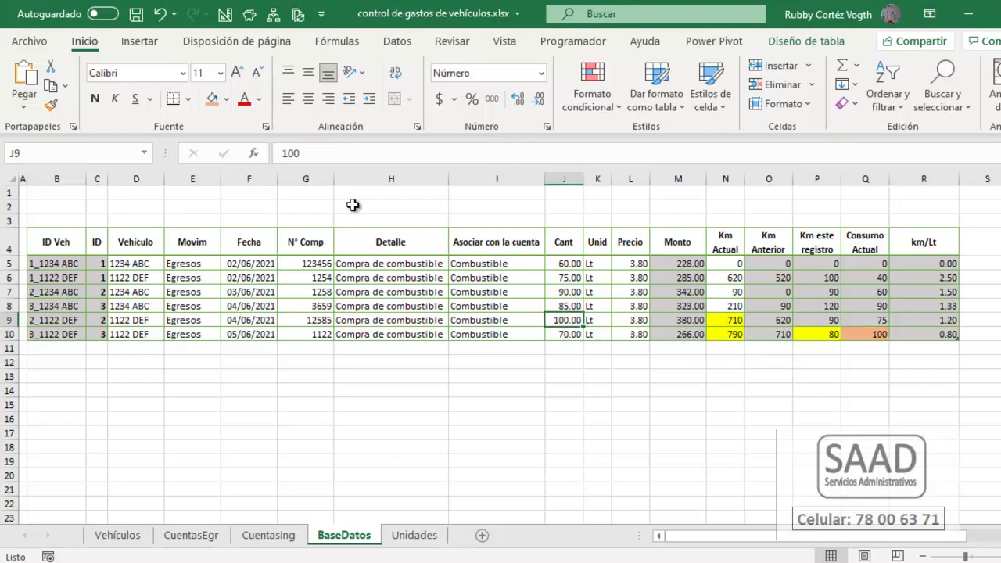
left_click(211, 100)
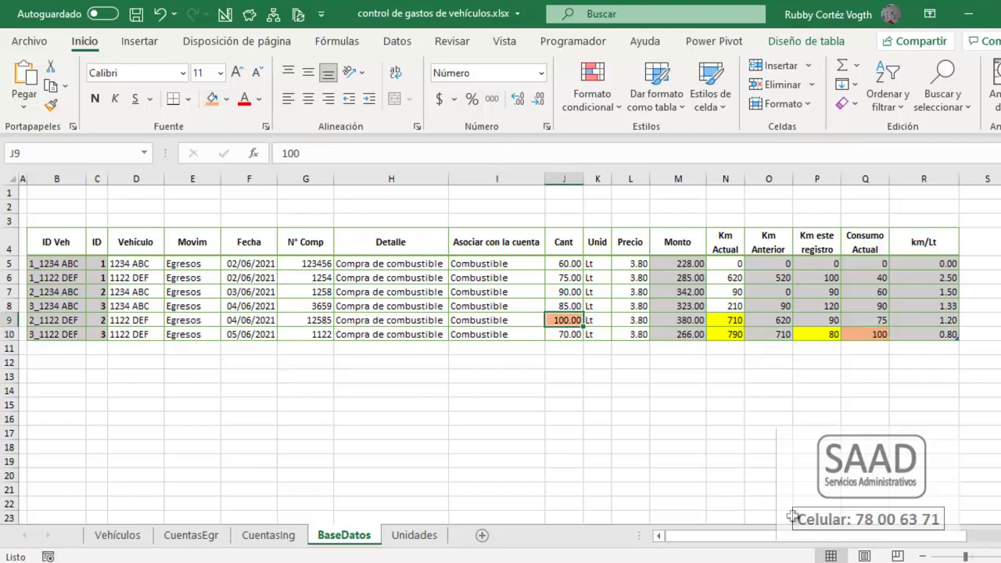
- Fill the Consumo Actual cell Q9 and its source quantity in J6 with light orange
left_click(862, 321)
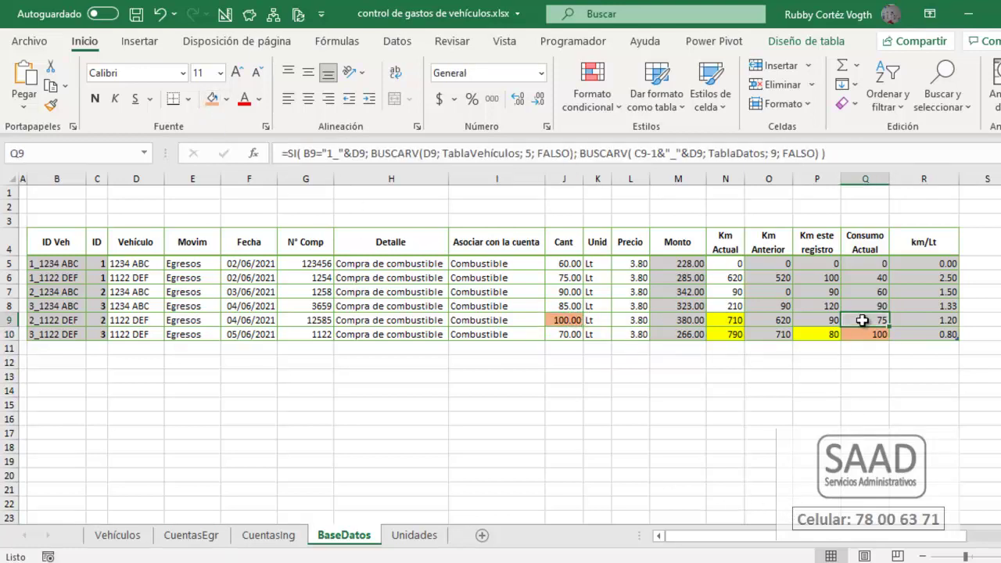
left_click(569, 278, "ctrl")
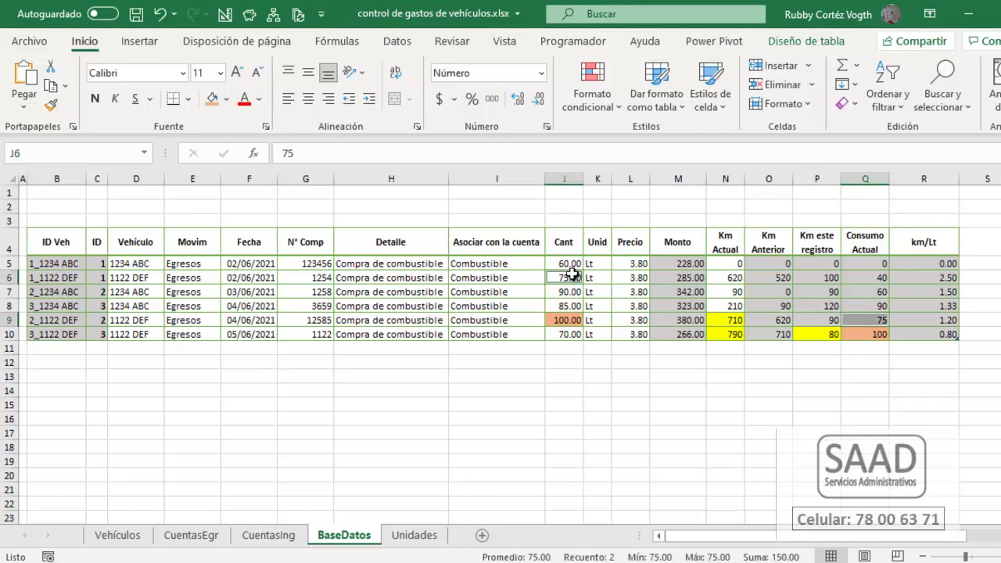
left_click(212, 101)
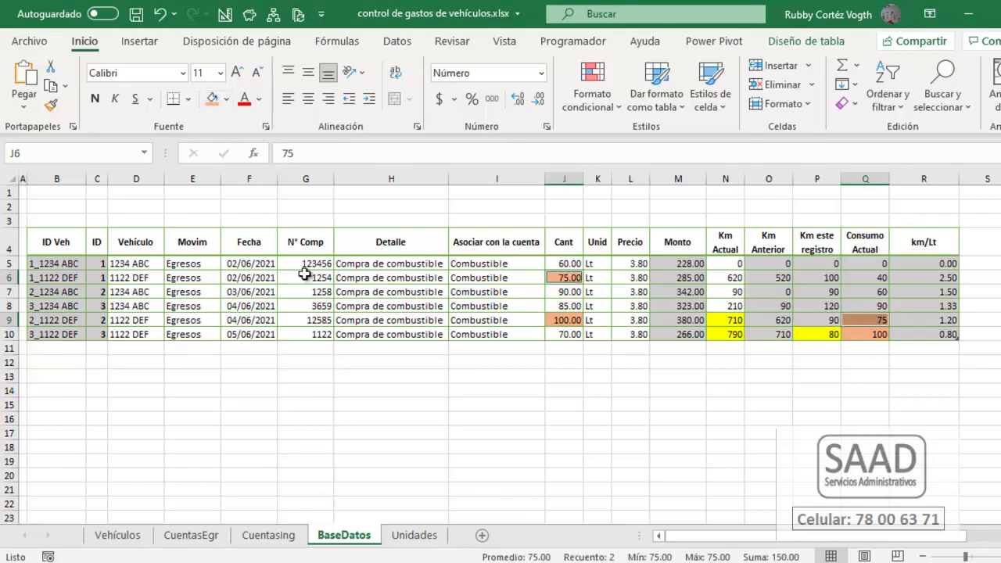
- Undo the yellow and orange cell highlights, keeping the 790 entry in row 10's Km Actual
left_click(562, 443)
key("ctrl+z")
key("ctrl+z")
key("ctrl+z")
key("ctrl+z")
key("ctrl+z")
key("ctrl+z")
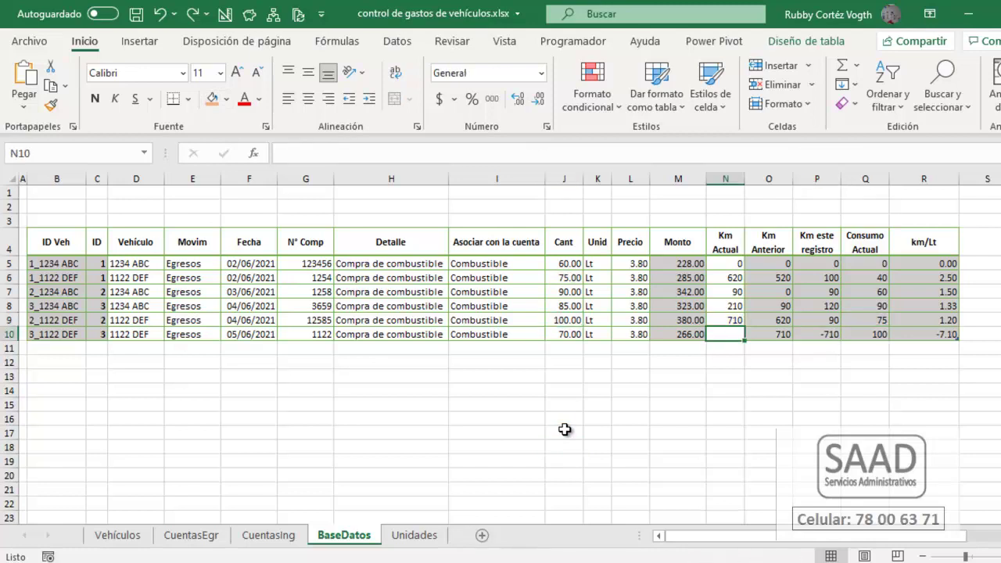
key("ctrl+y")
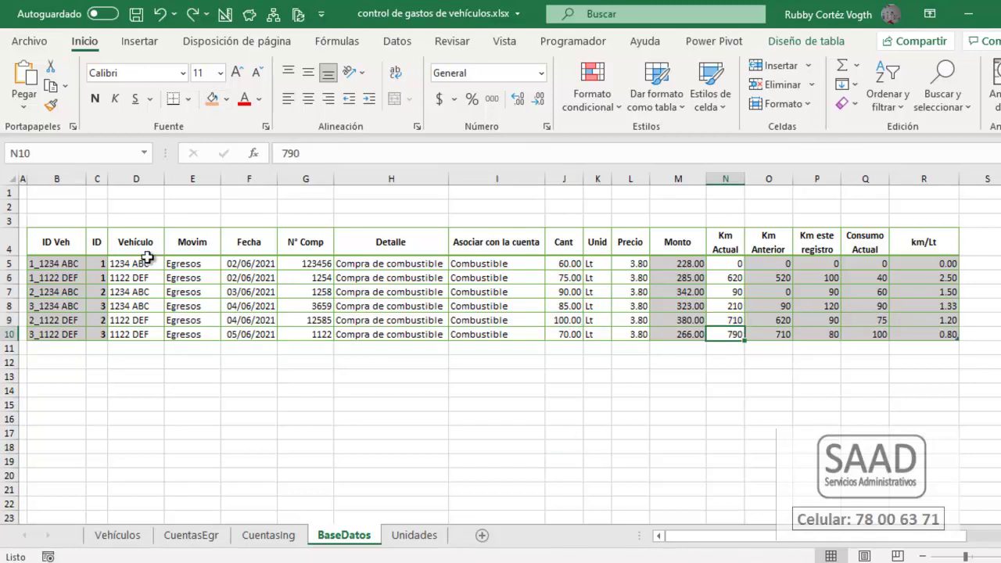
- Review the data entry cells of rows 5 to 10, from Vehículo to Precio and in Km Actual
left_click_drag(137, 263, 640, 327)
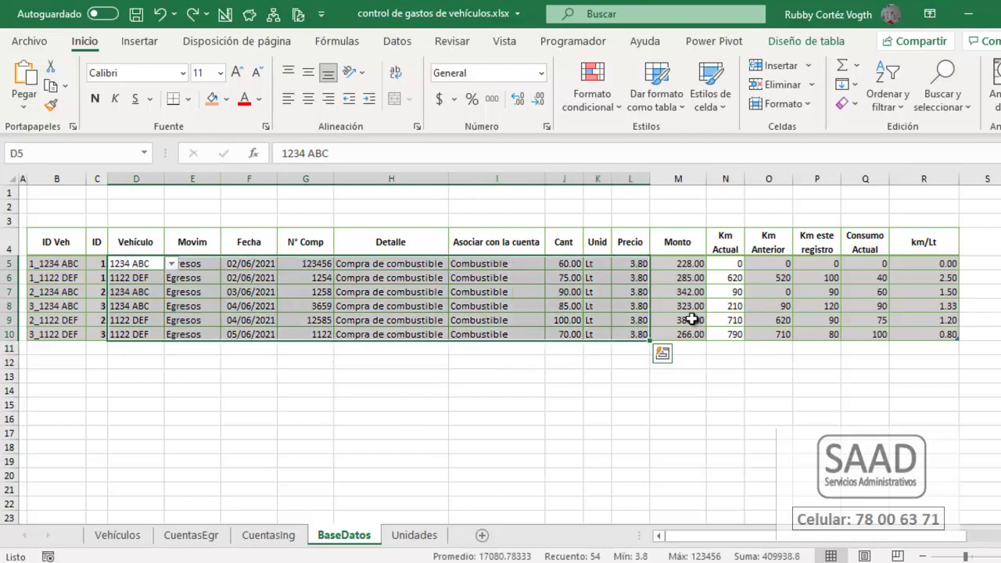
left_click_drag(726, 264, 727, 334)
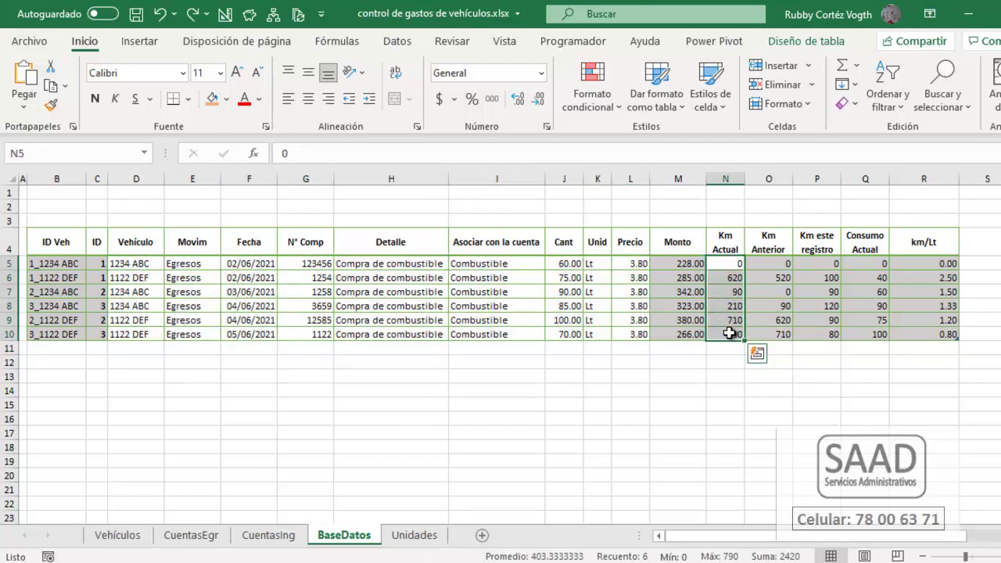
- Start a new record in row 11 with vehicle 1234 ABC and movement Egresos
left_click(129, 353)
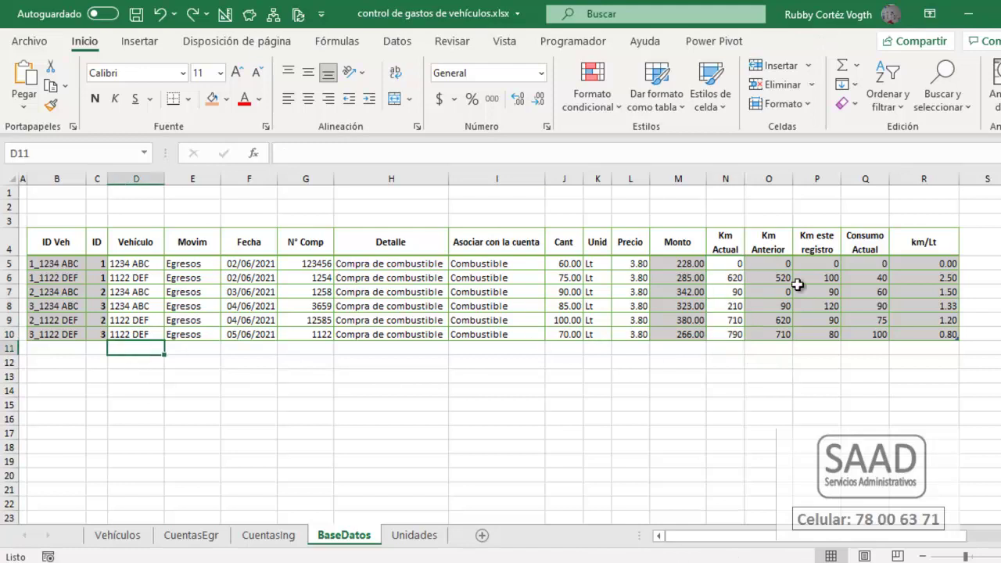
key("alt+Down")
key("Down")
key("Down")
key("Return")
key("Tab")
key("alt+Down")
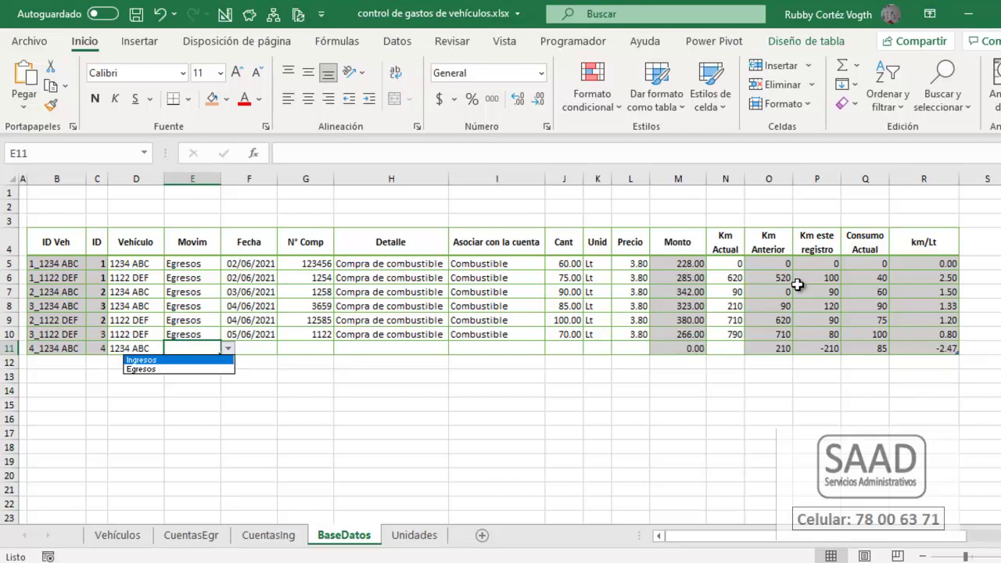
key("Down")
key("Return")
key("Tab")
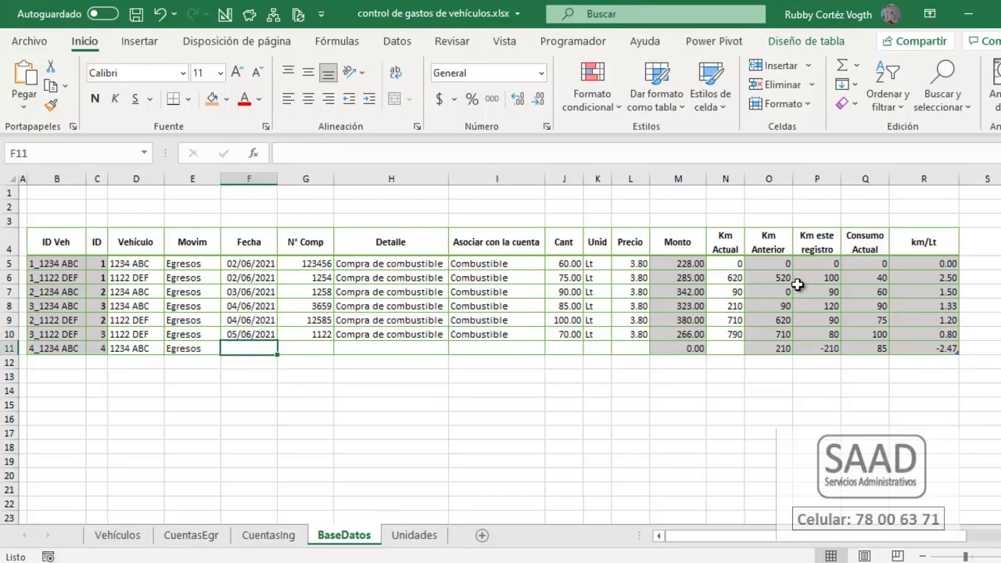
- Copy the date from the row above into row 11 and enter 211222 as its N° Comp
key("ctrl+d")
key("Tab")
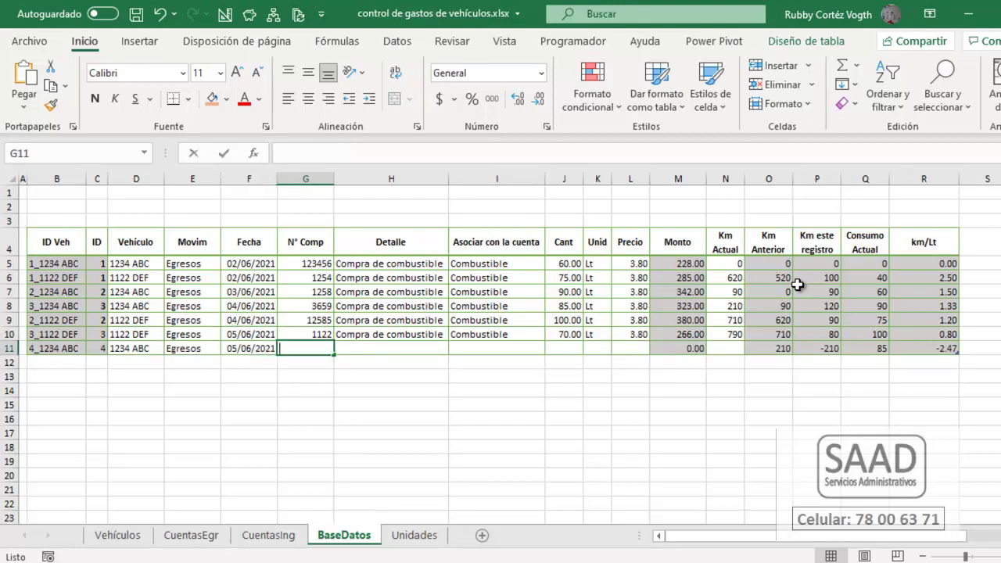
type("211222")
key("Tab")
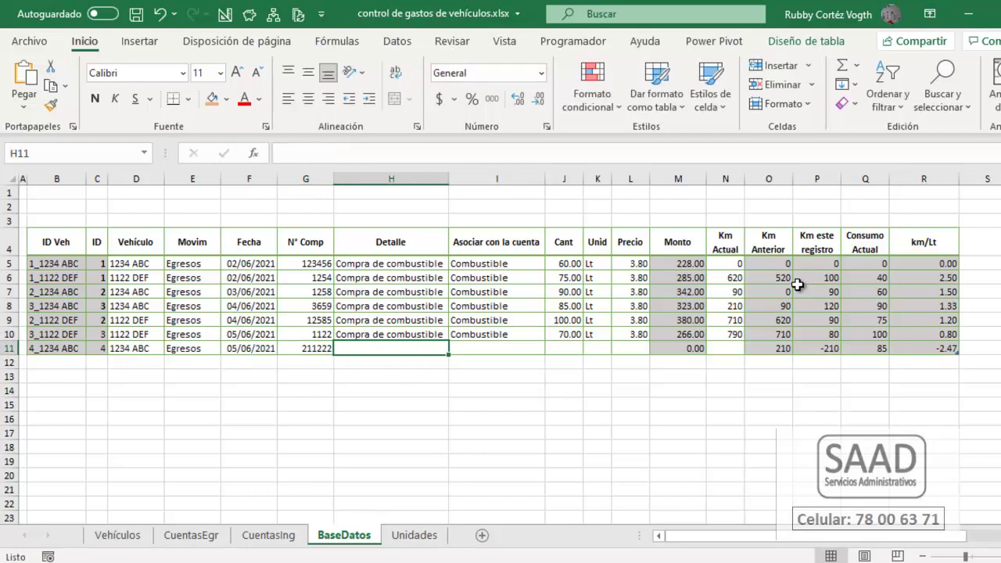
- Enter "Compra Bomba de Gasolina" as row 11's Detalle and autofit that column to the text
type("C")
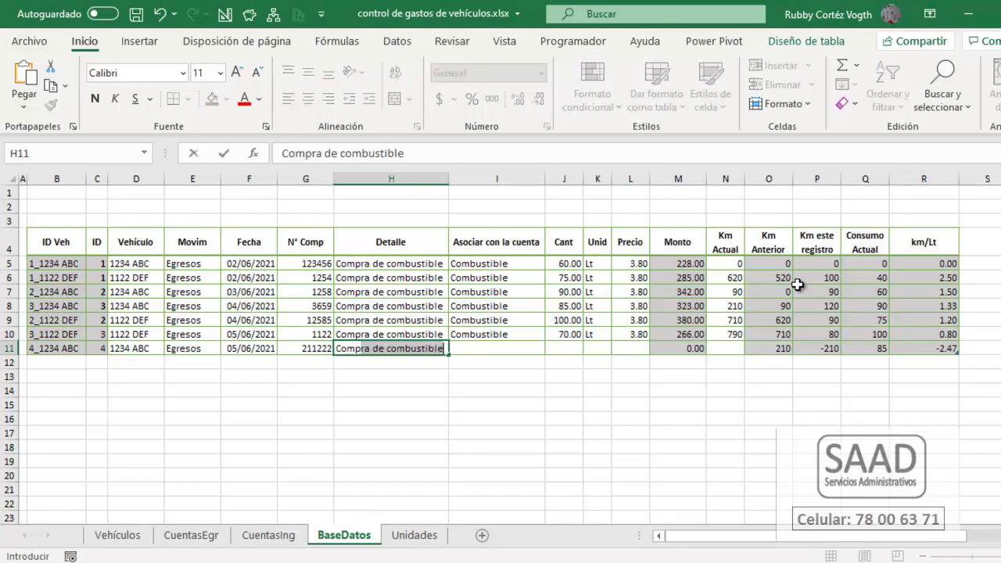
type("ompra Bomba de Gasolina")
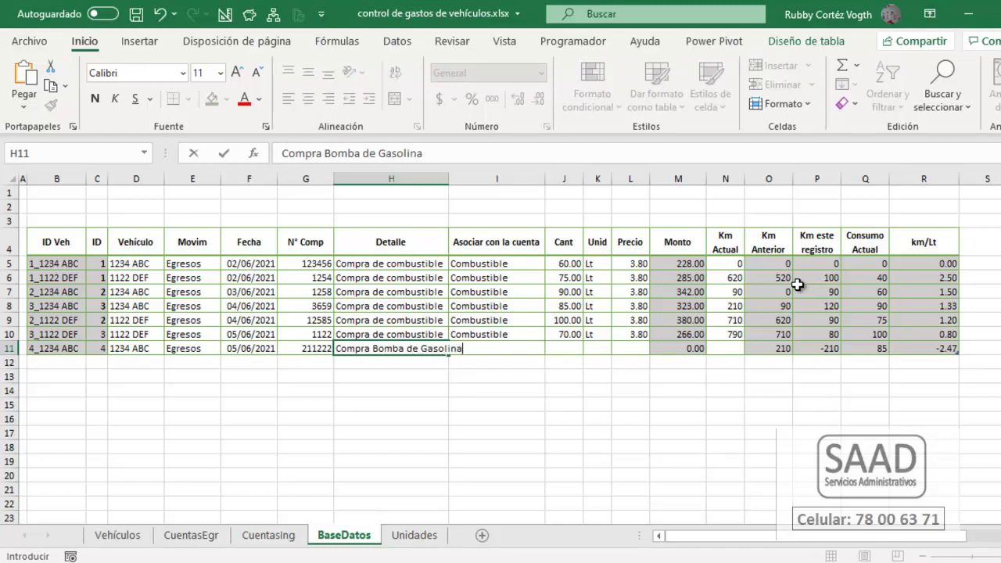
key("ctrl+Return")
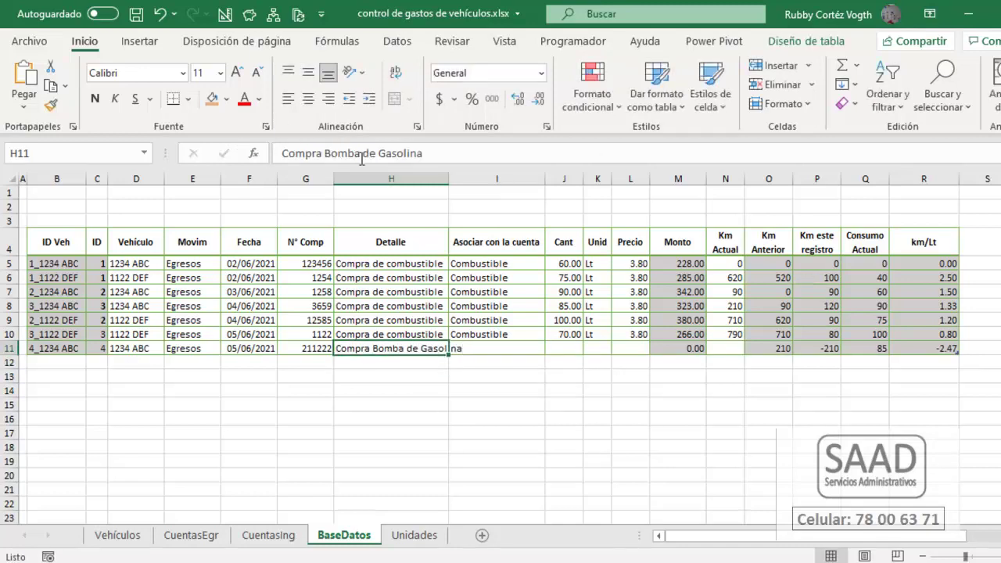
double_click(449, 177)
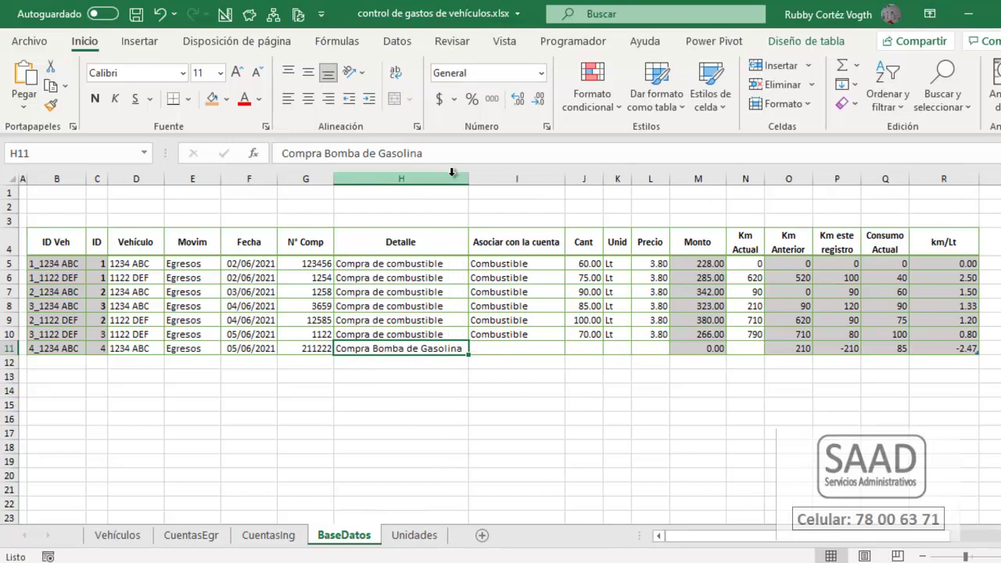
- Associate the row 11 expense with the Repuestos account
key("Tab")
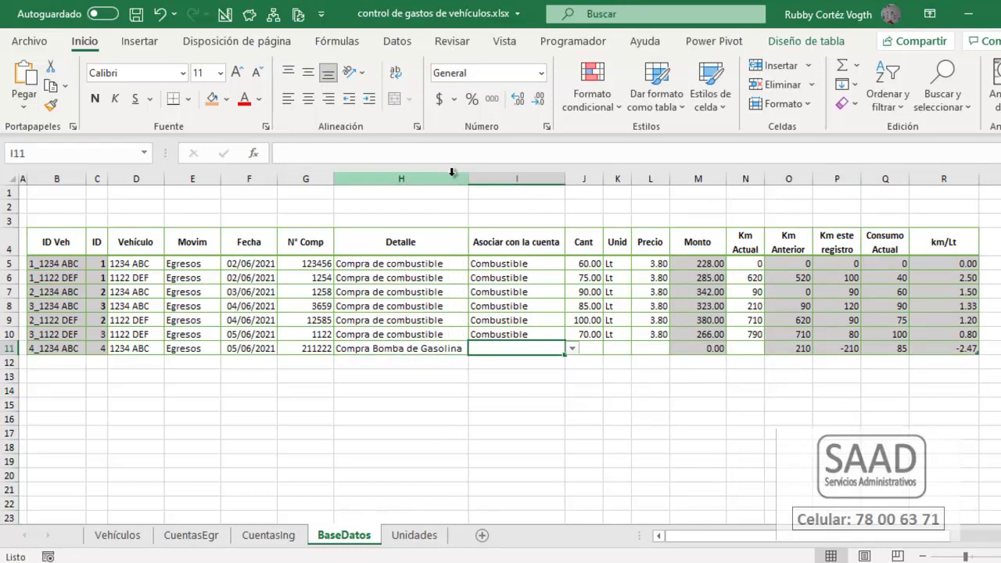
key("alt+Down")
key("Down")
key("Down")
key("Down")
key("Return")
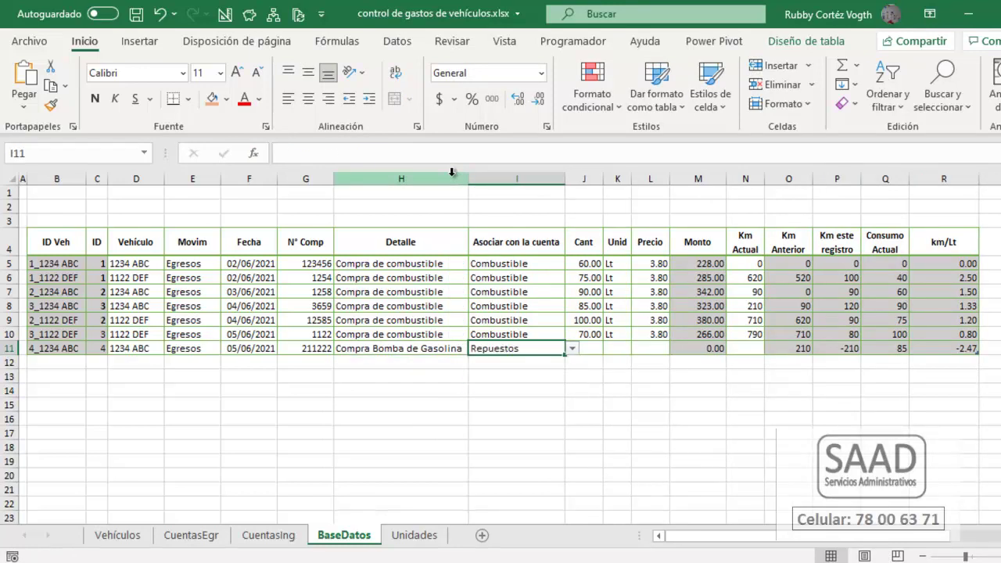
key("Tab")
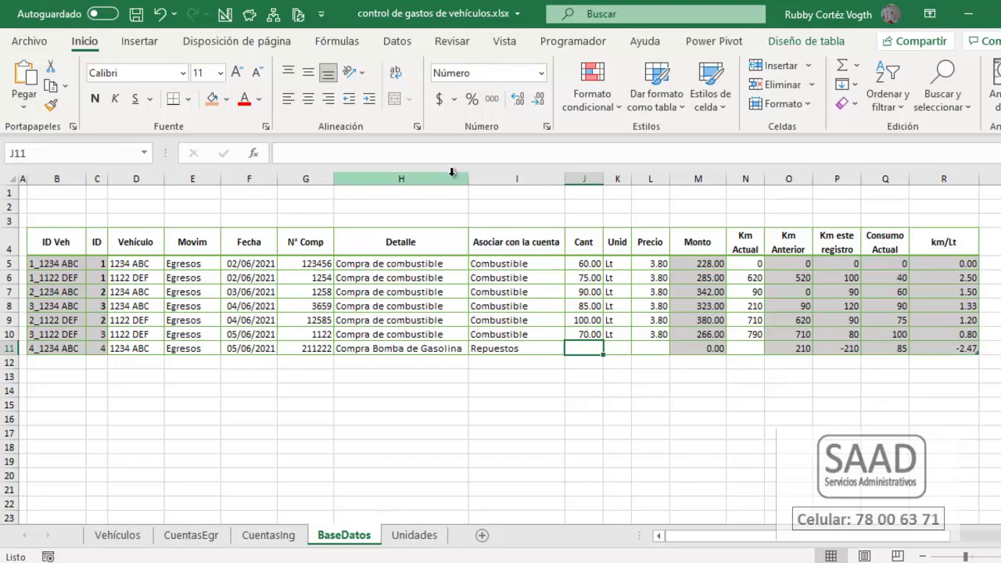
- Set row 11's quantity to 1 and its unit to Pza
type("1")
key("Tab")
key("alt+Down")
key("Down")
key("Down")
key("Return")
key("Tab")
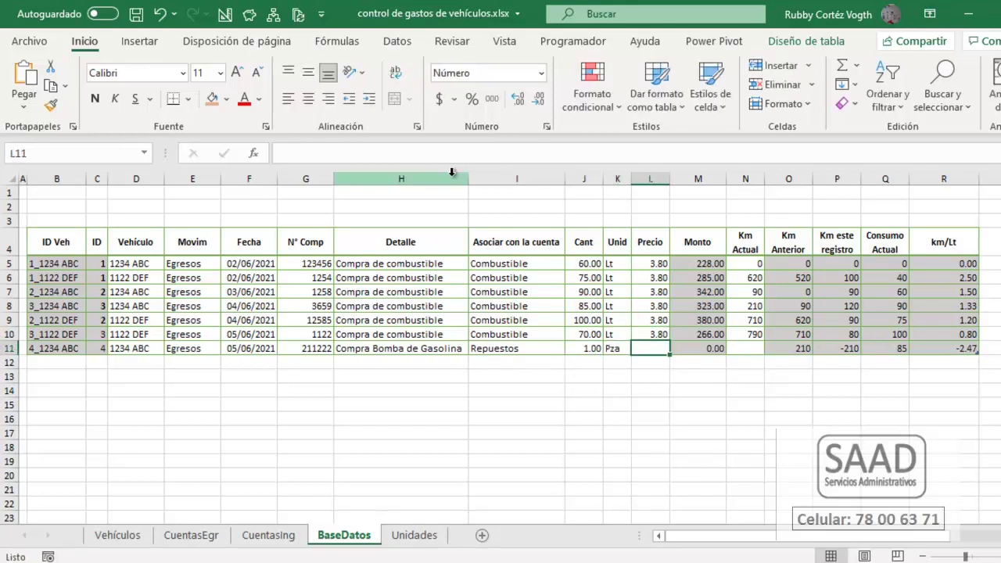
- Enter a price of 1205.3 in row 11 and set the Precio column width to 9
type("1205.3")
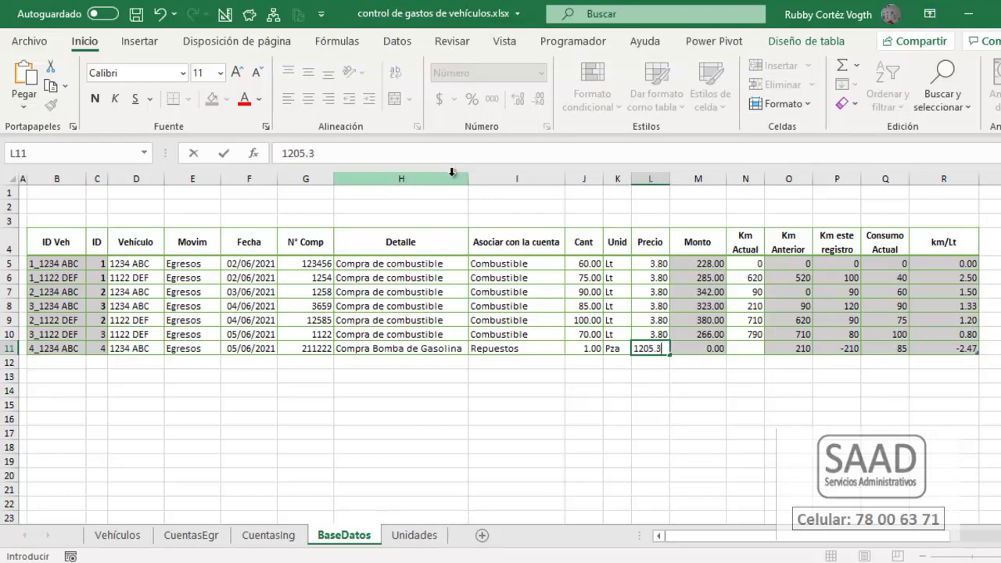
key("ctrl+Return")
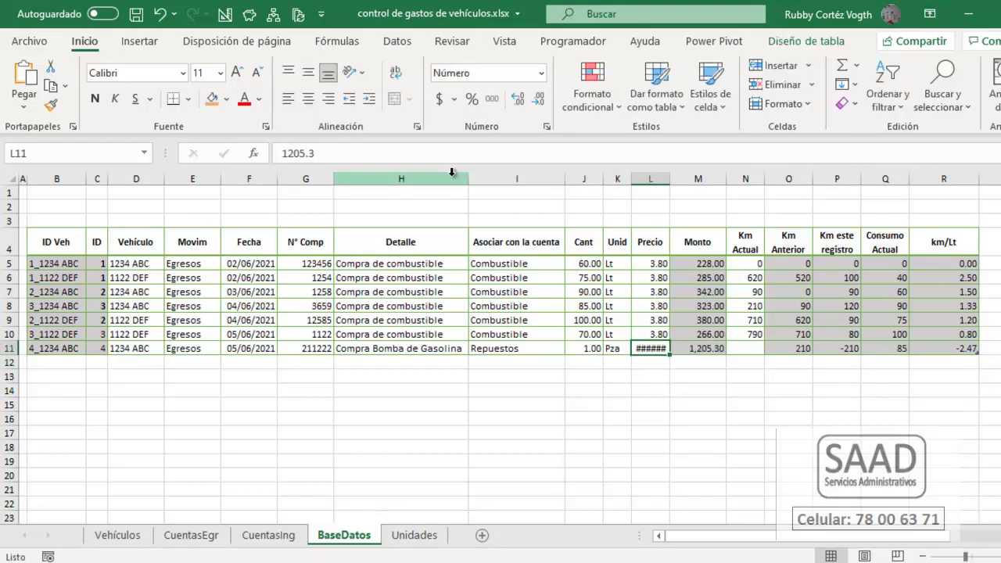
key("alt+o")
type("ca11")
key("Return")
key("alt+o")
type("ca9")
key("Return")
key("Right")
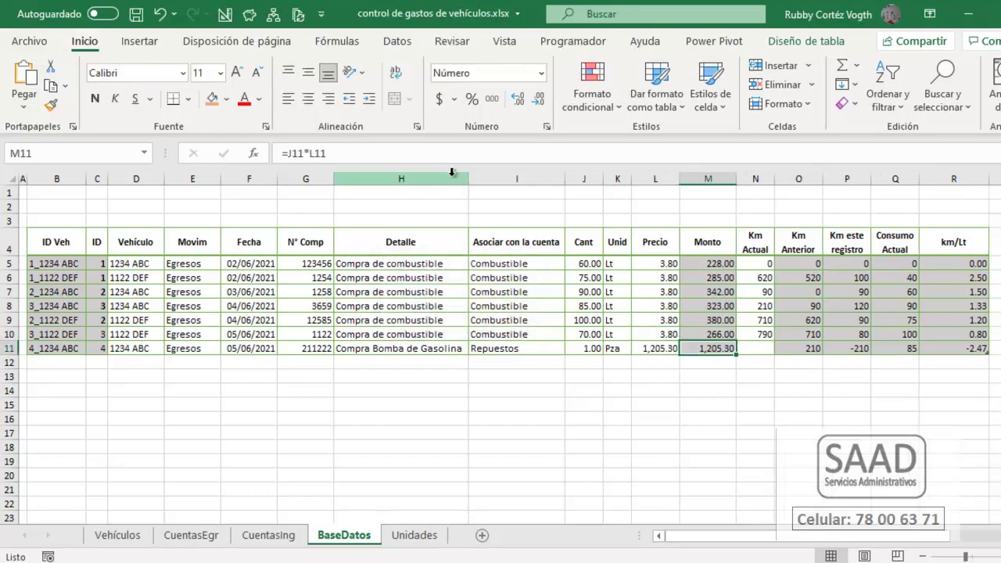
key("Right")
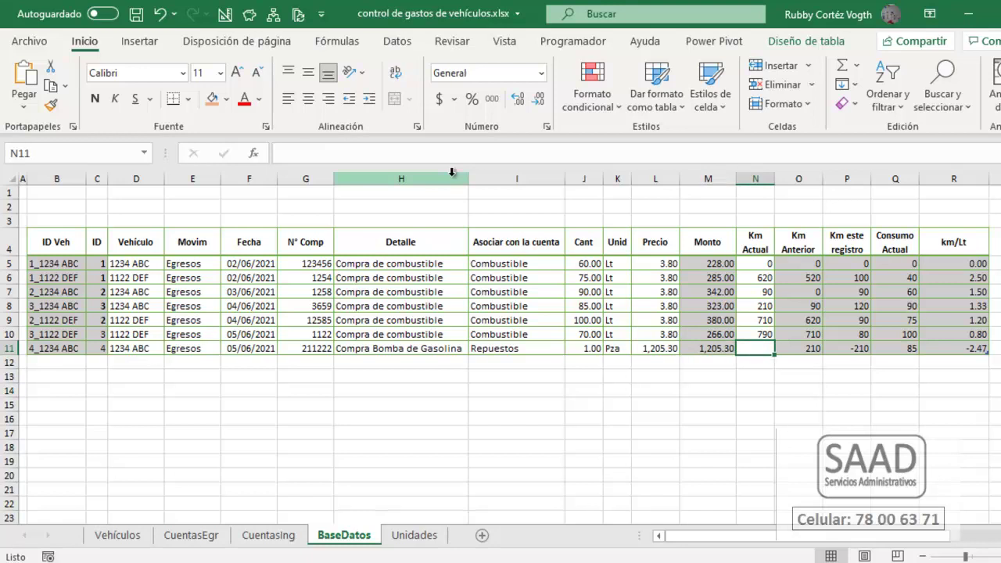
key("Left")
key("Left")
key("Return")
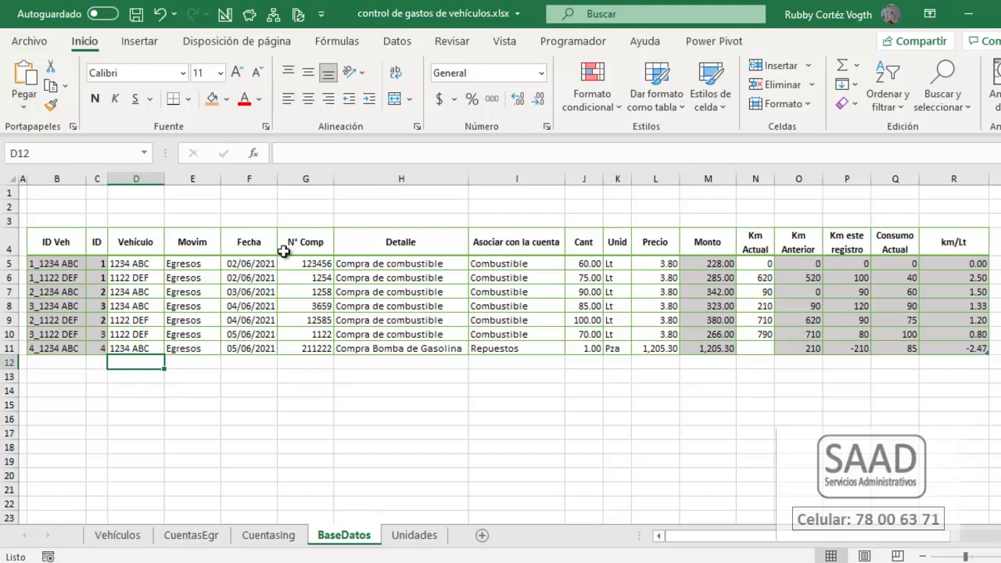
left_click(259, 334)
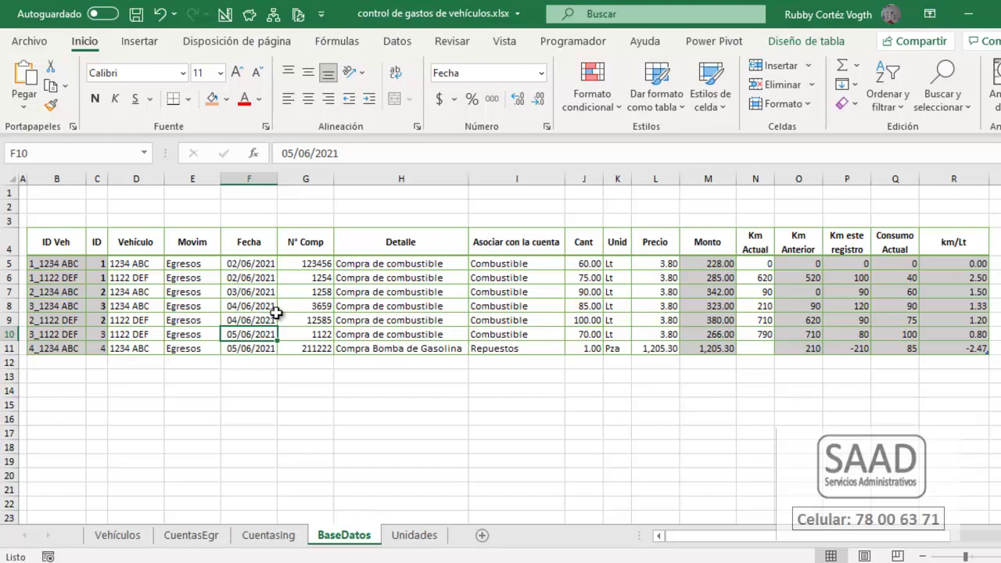
- Create a pivot table from TablaDatos on a new worksheet
left_click(248, 291)
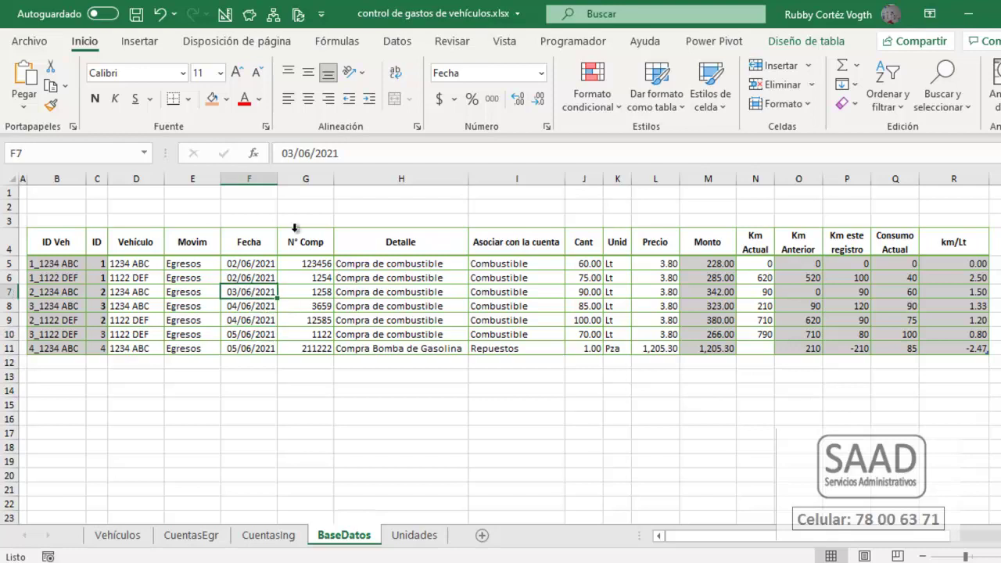
left_click(138, 43)
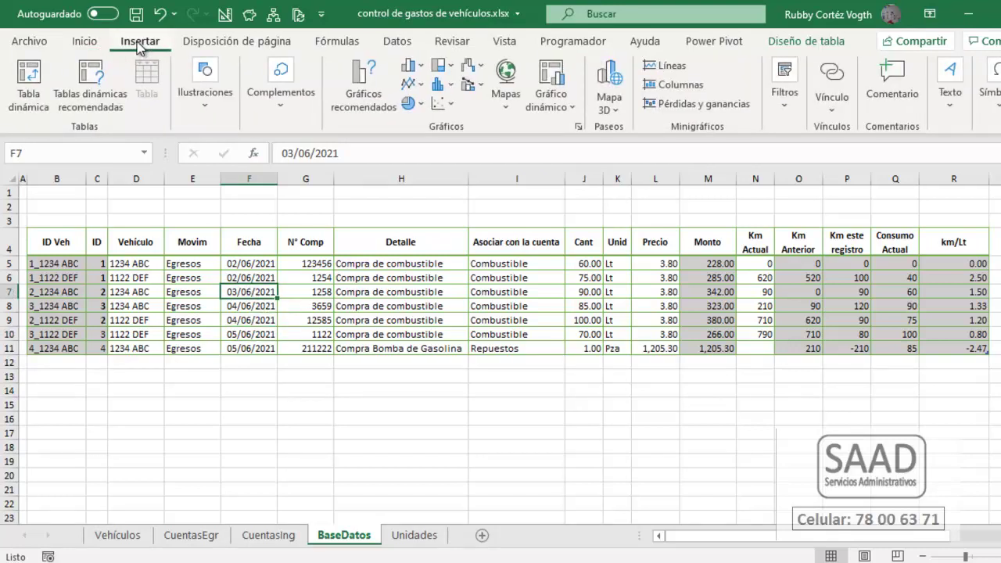
left_click(27, 82)
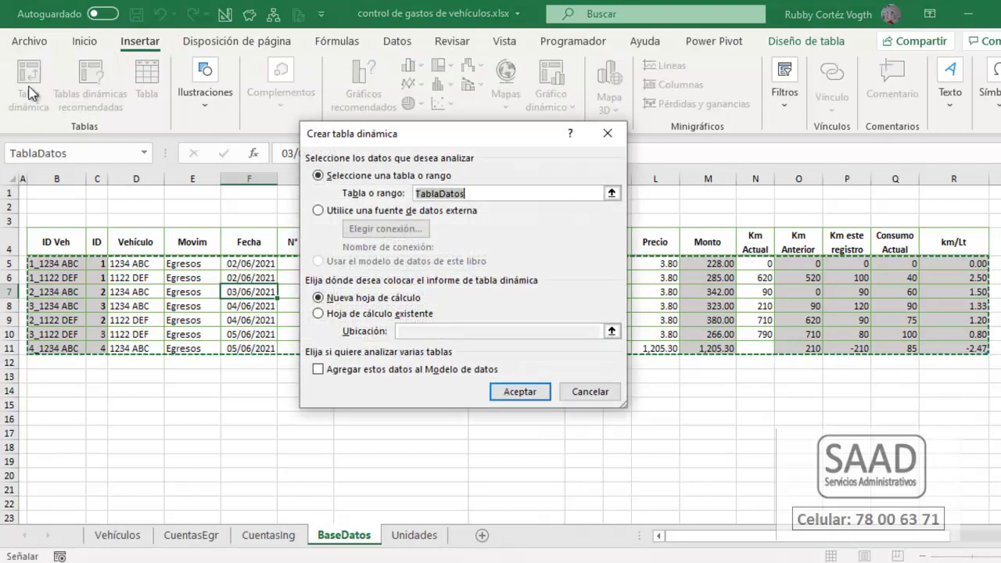
left_click(516, 393)
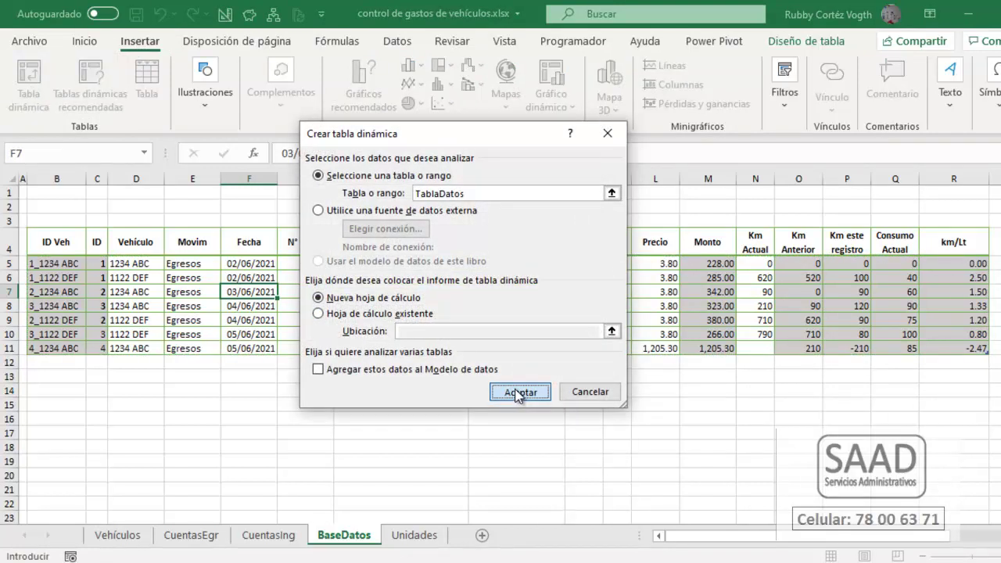
left_click(526, 396)
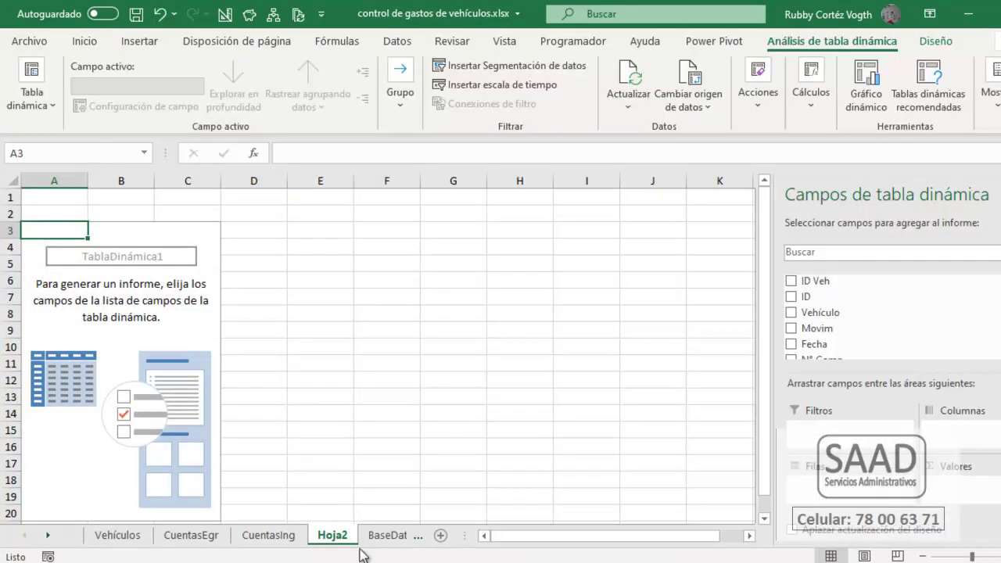
- Insert a column before the pivot table on Hoja2 and set the width of column A to 1
left_click(383, 536)
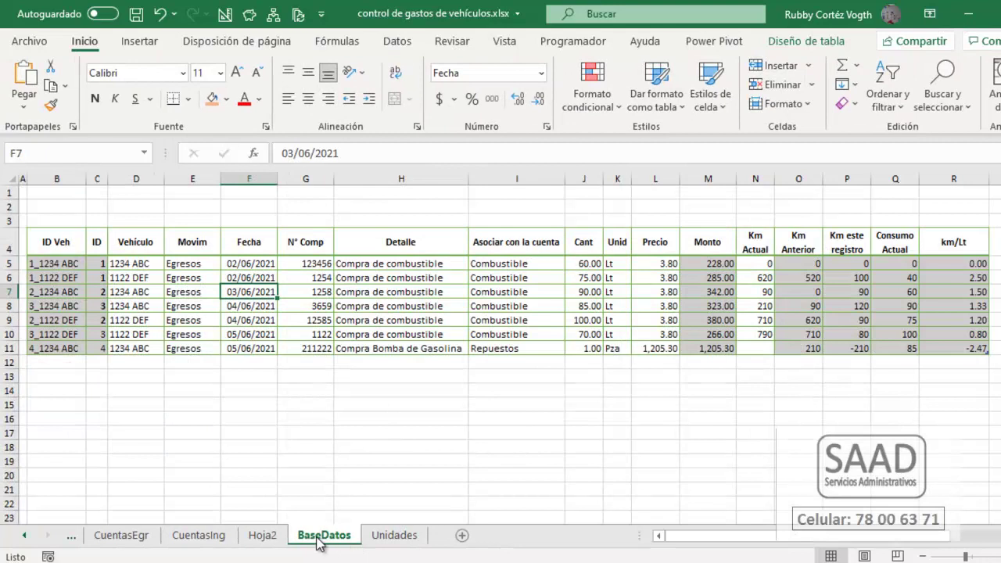
left_click(264, 537)
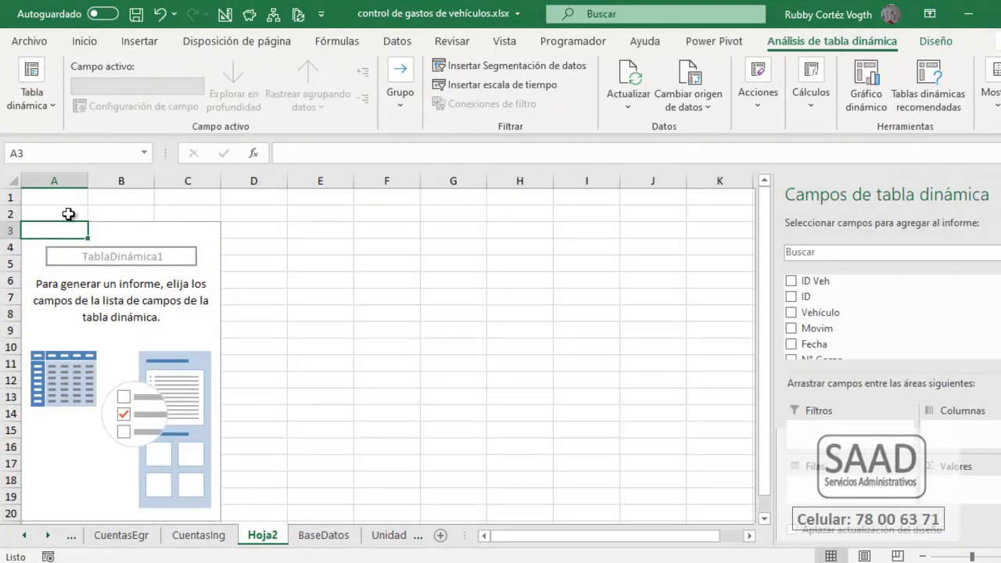
left_click(36, 195)
key("alt+l")
key("c")
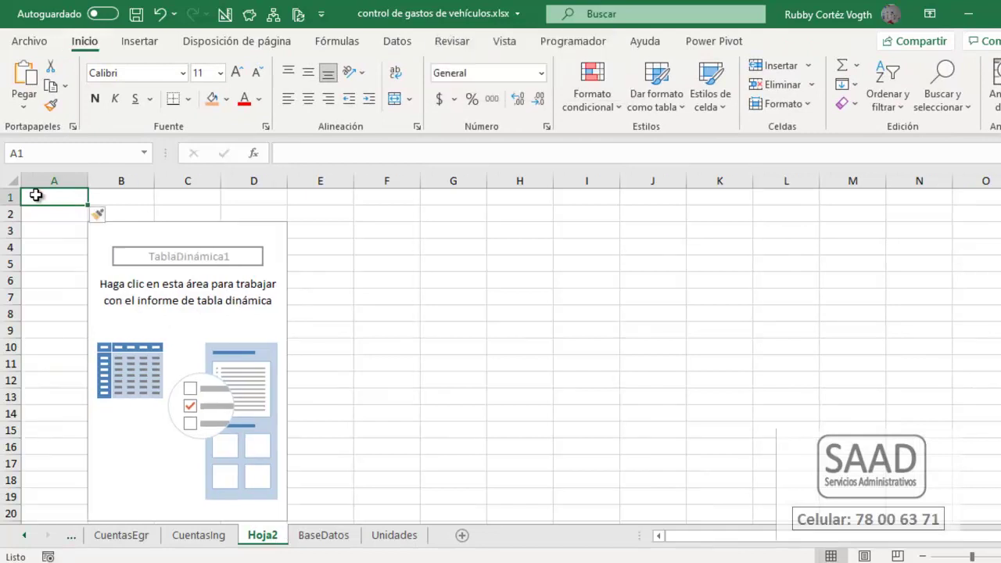
key("alt+o")
type("ca1")
key("Return")
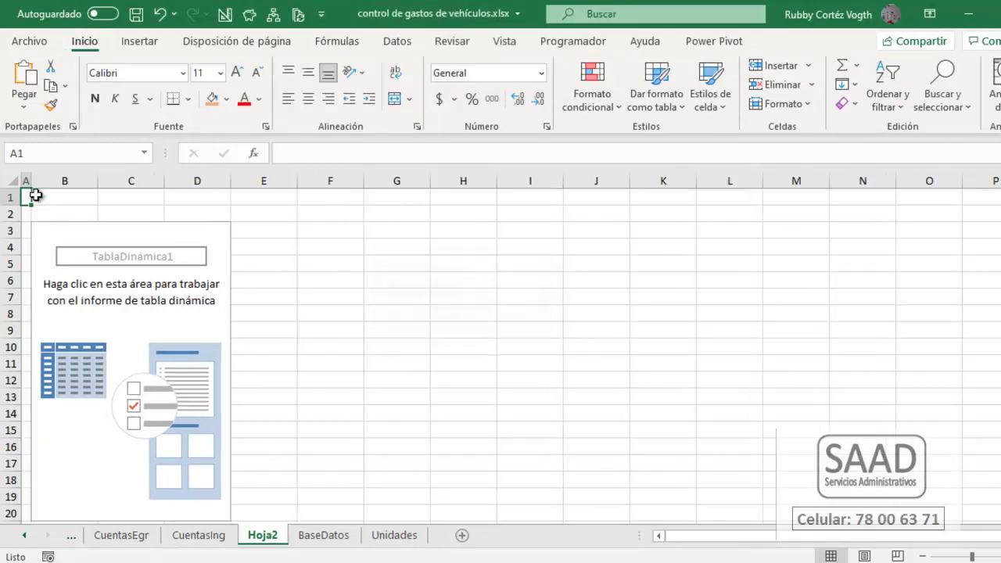
- Set the zoom of the pivot table sheet to 85%
left_click(196, 336)
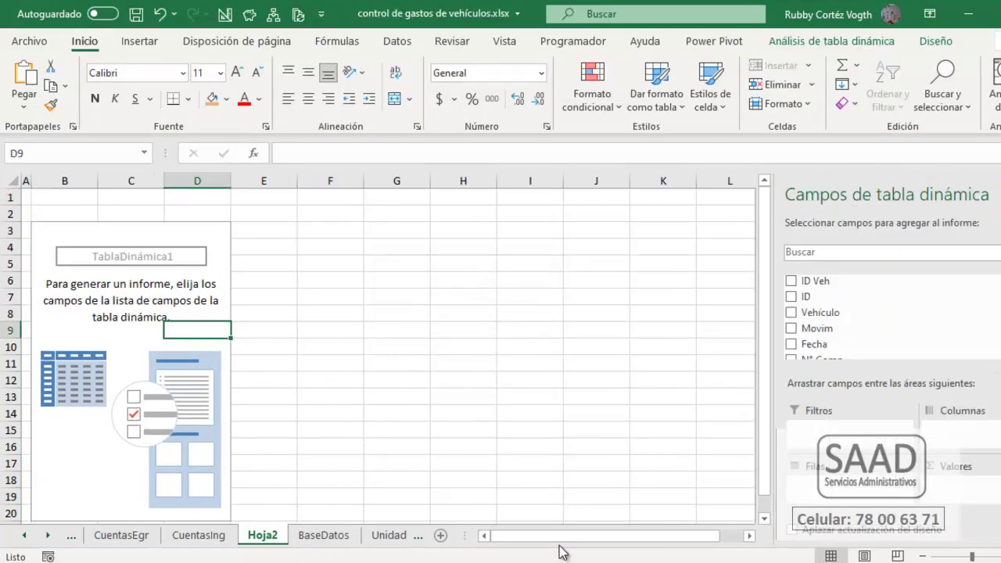
key("alt+v")
type("z8")
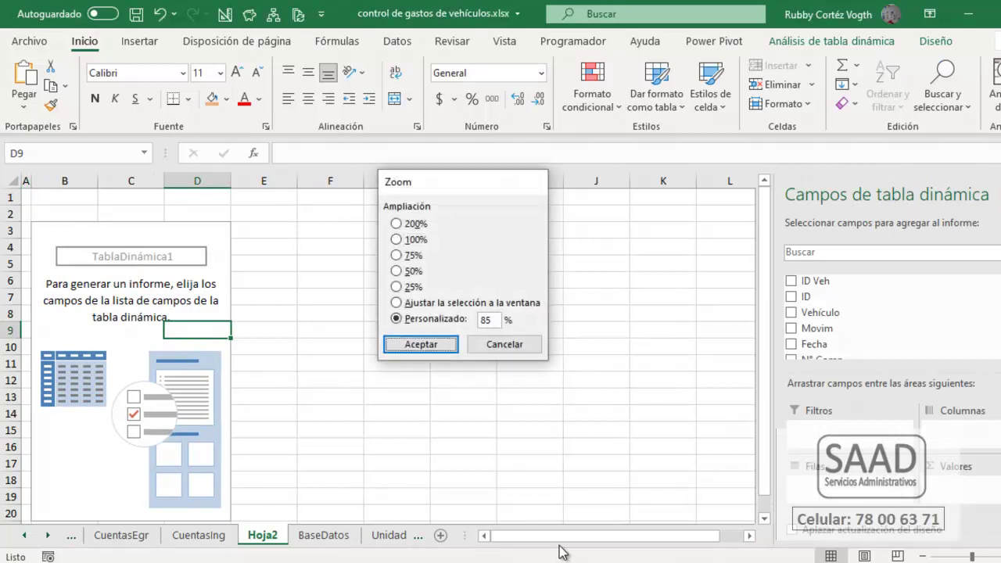
type("5")
key("Return")
- Add the Fecha field to the pivot table's rows and select the listed dates
left_click(97, 334)
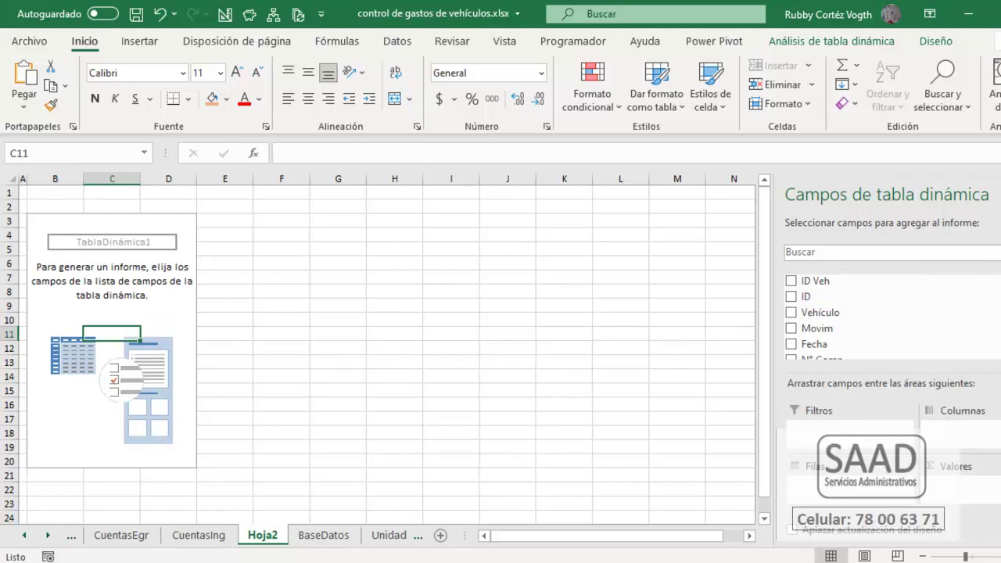
left_click_drag(860, 351, 786, 498)
left_click_drag(44, 235, 47, 278)
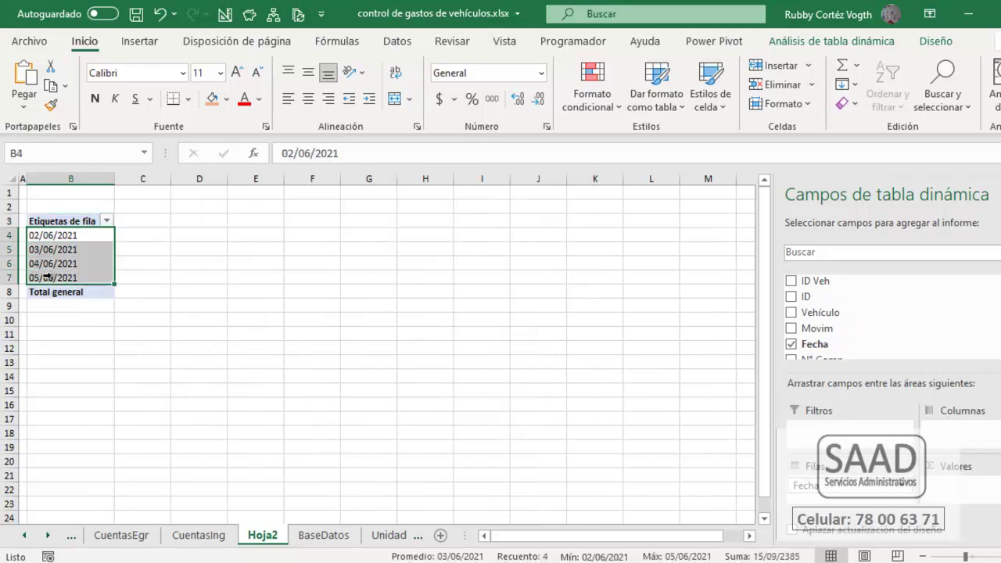
- Add Km este registro and Consumo Actual to the pivot table's rows under Fecha and enlarge the field areas section
scroll(860, 312, "down", 3)
scroll(860, 313, "down", 2)
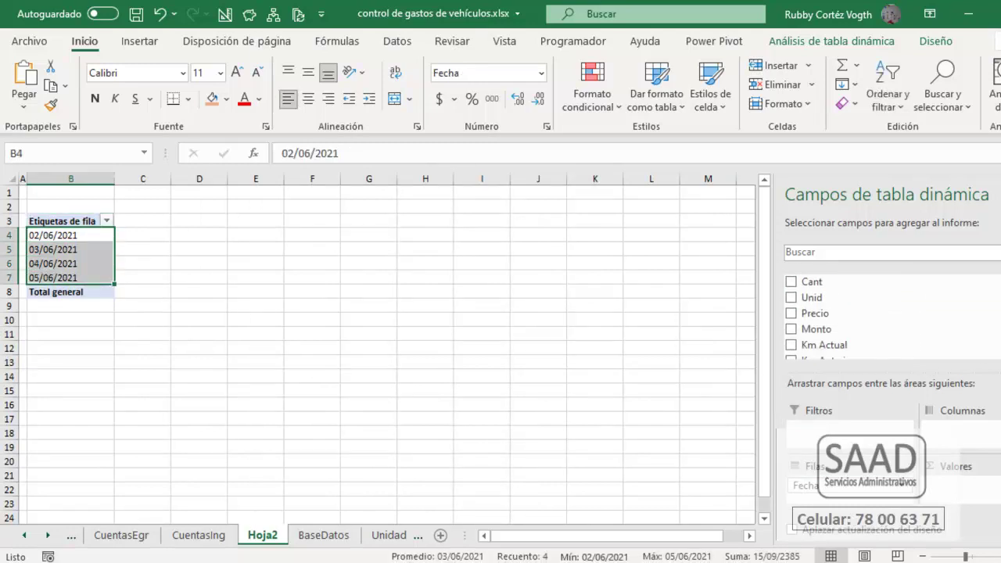
scroll(860, 328, "down", 2)
left_click_drag(882, 314, 899, 498)
left_click_drag(903, 298, 881, 486)
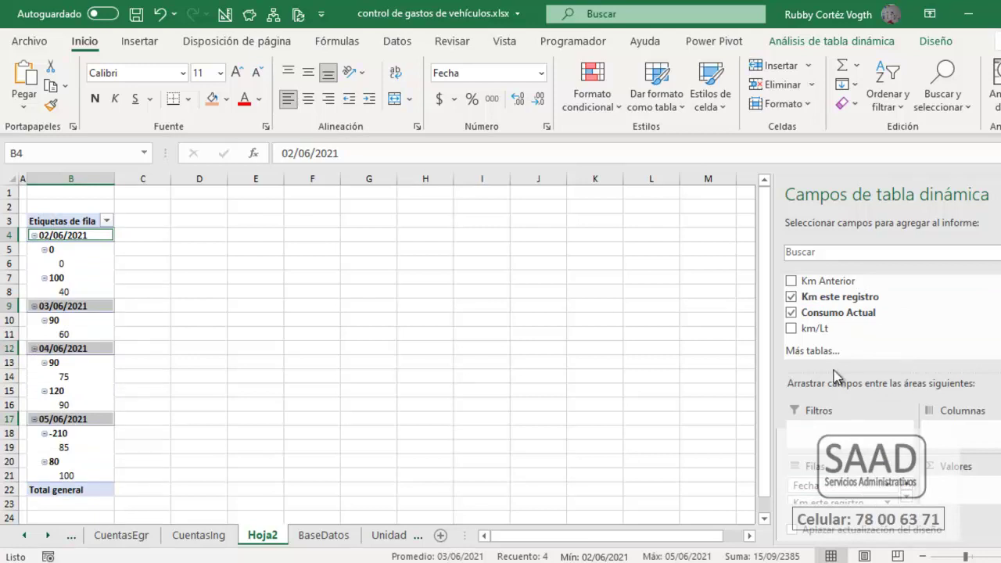
left_click_drag(833, 374, 834, 330)
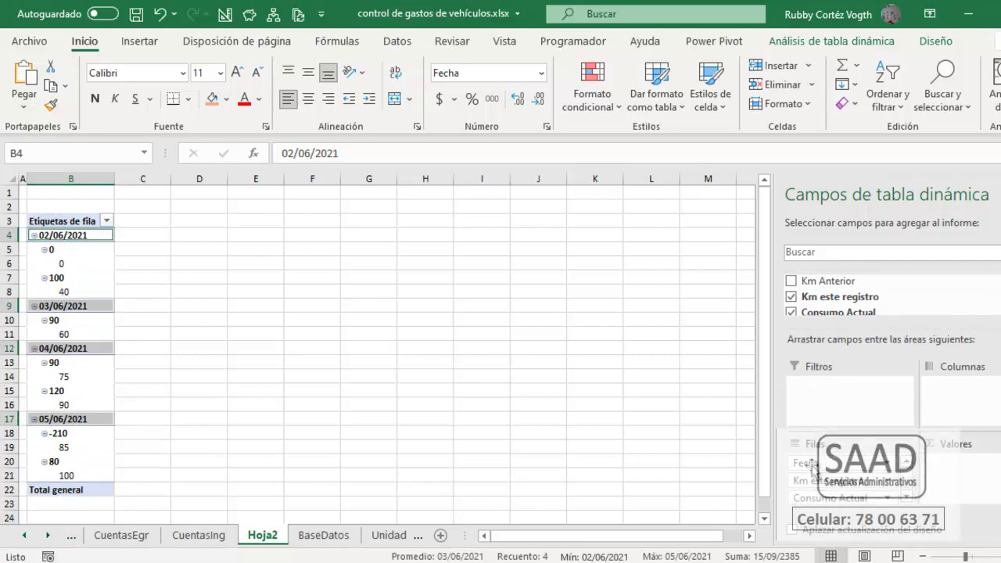
- Examine how the compact layout stacks the Fecha, Km este registro and Consumo Actual labels in a single column
left_click_drag(62, 236, 59, 365)
left_click(69, 238)
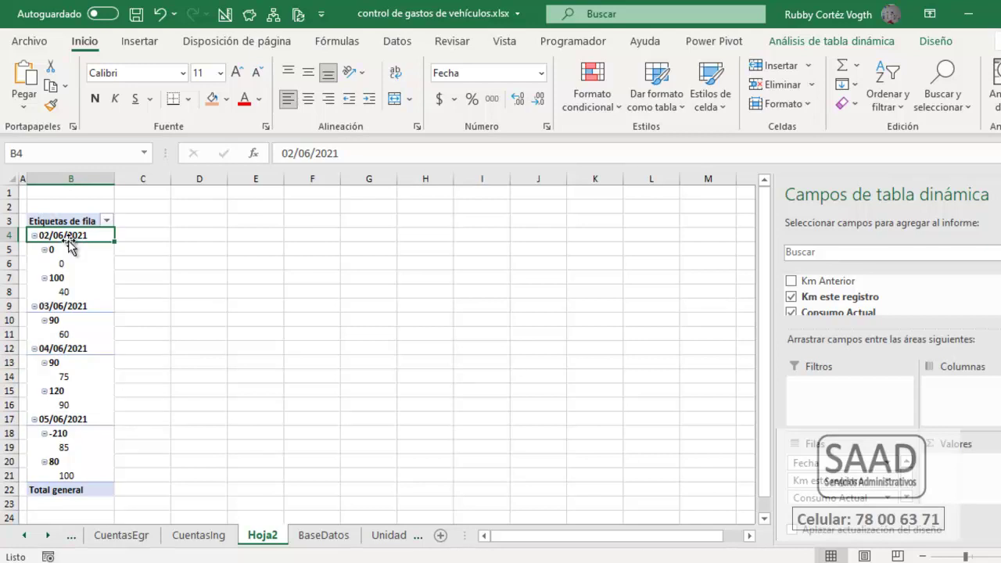
left_click(66, 250)
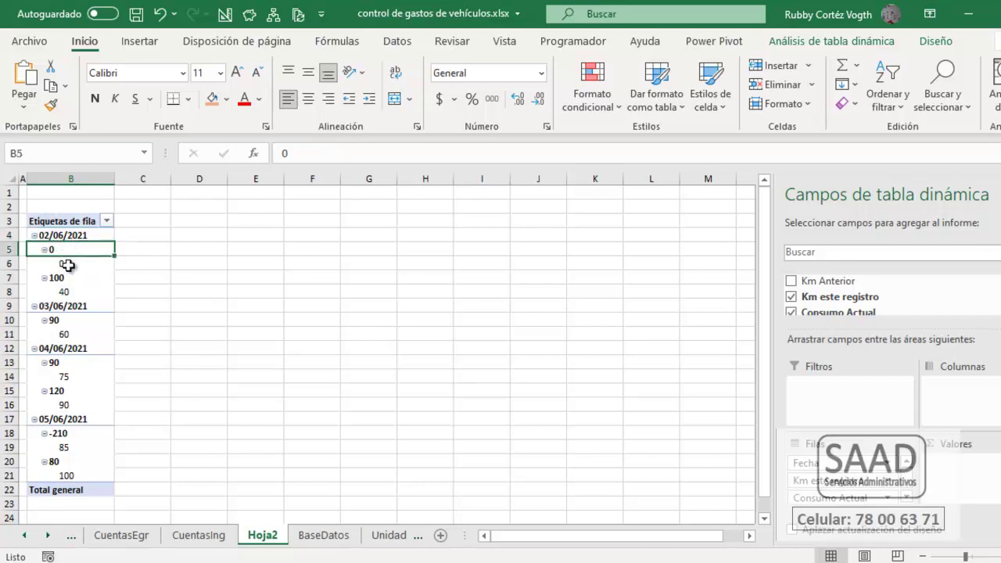
left_click(67, 265)
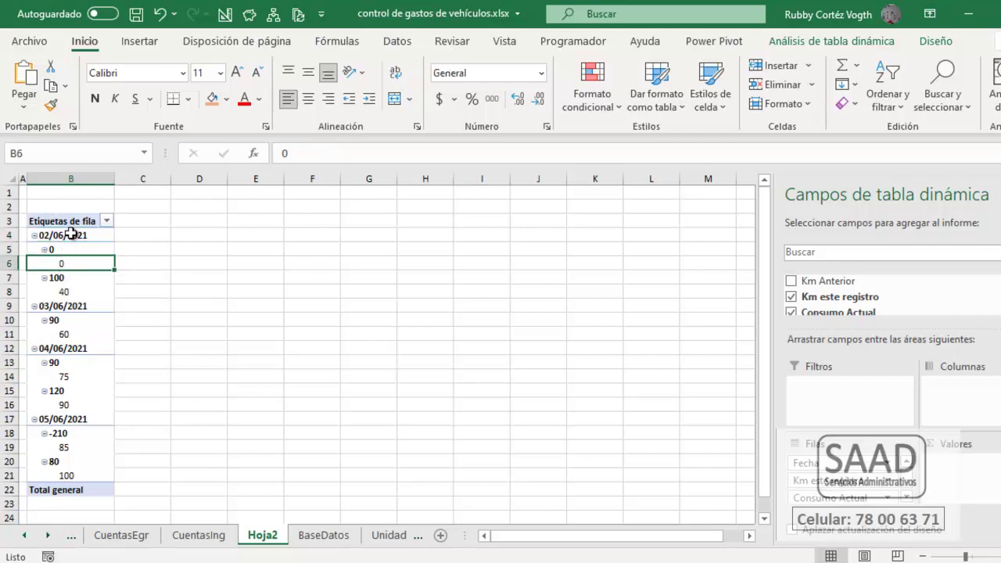
left_click_drag(70, 222, 190, 306)
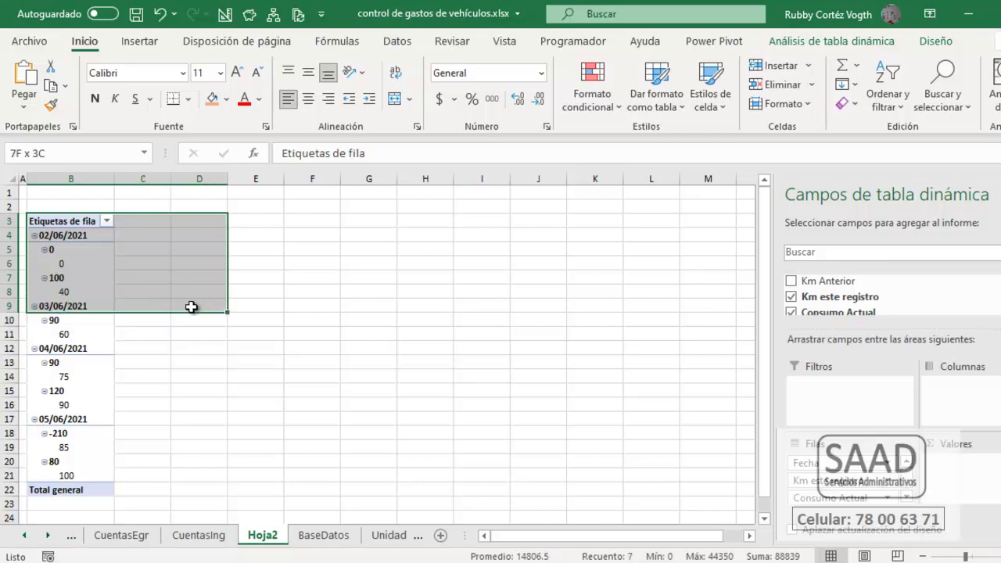
left_click(141, 216)
left_click(69, 266)
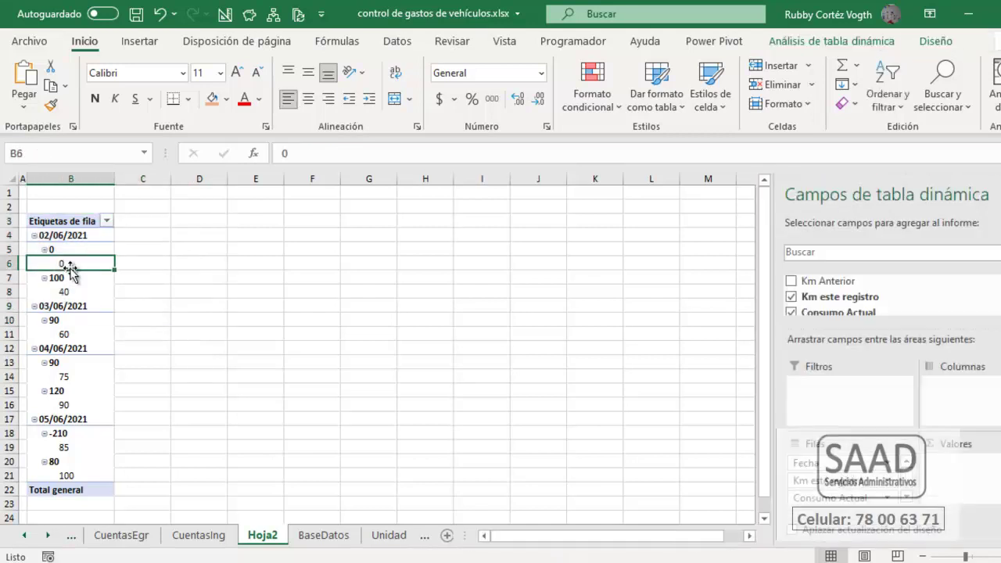
- Review when the pivot table design tools are available and which report layout options they offer
left_click(935, 43)
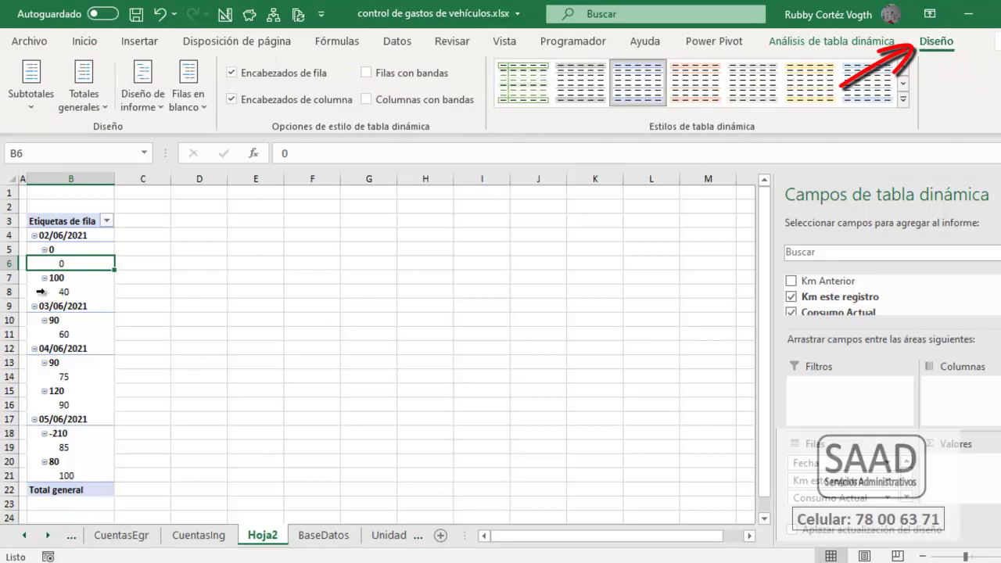
left_click(201, 261)
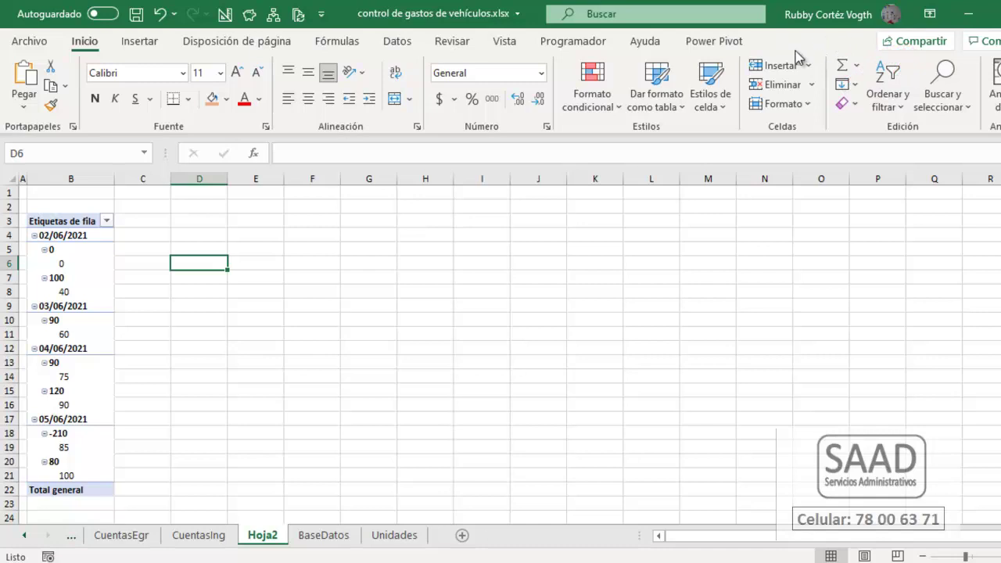
left_click(69, 279)
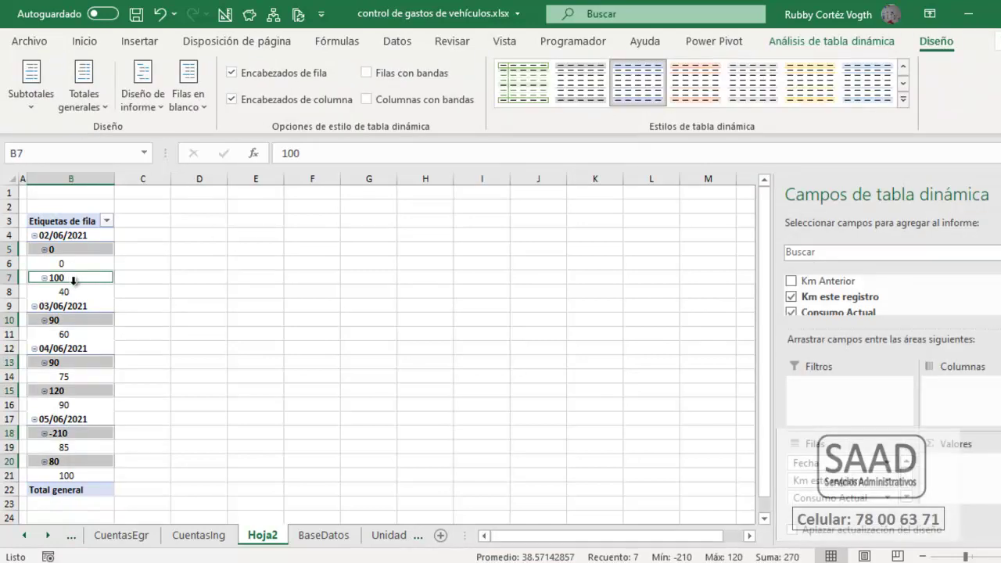
left_click(73, 278)
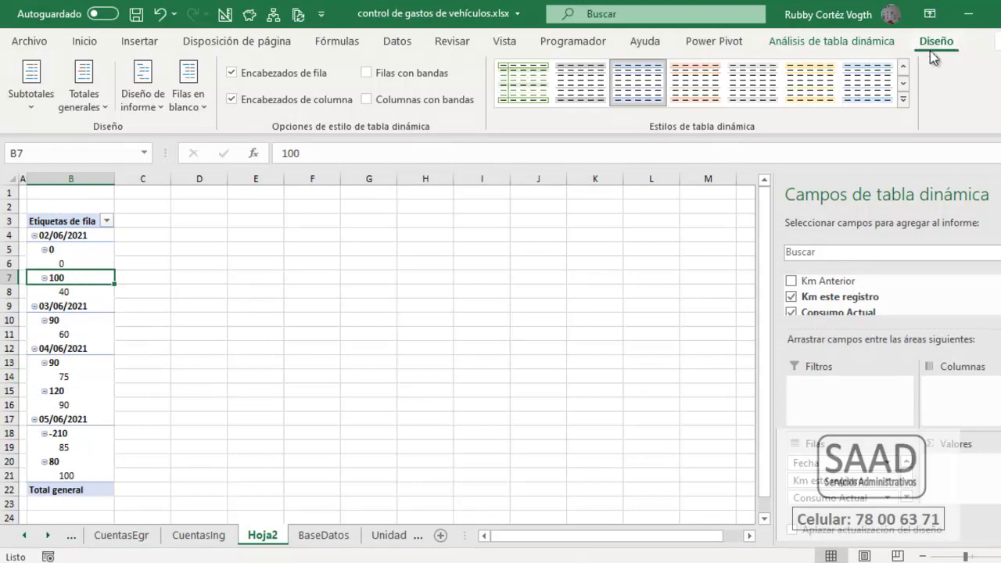
left_click(143, 97)
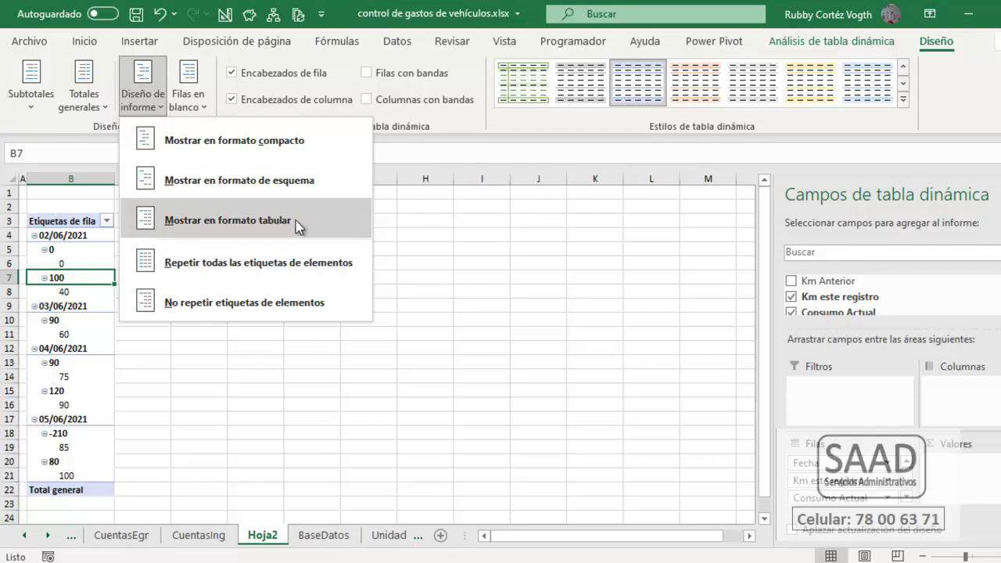
left_click(66, 251)
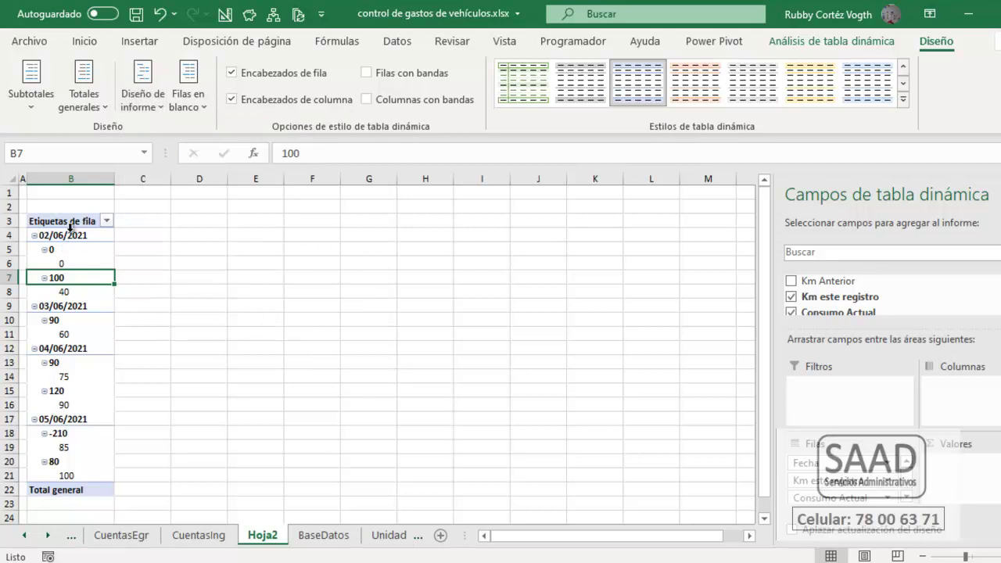
left_click(139, 226)
left_click_drag(181, 224, 146, 279)
left_click(87, 280)
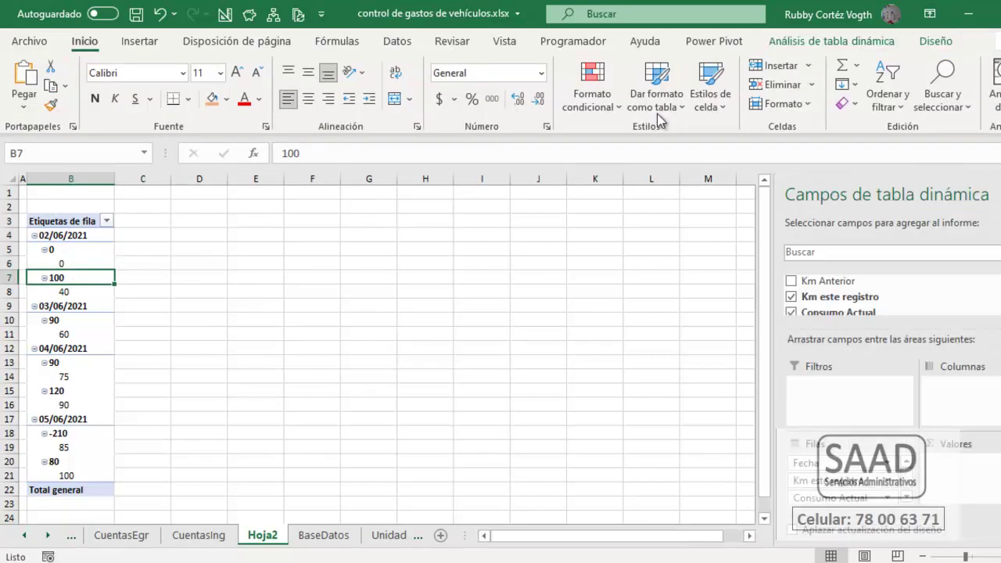
- Show the pivot table in tabular format
left_click(935, 41)
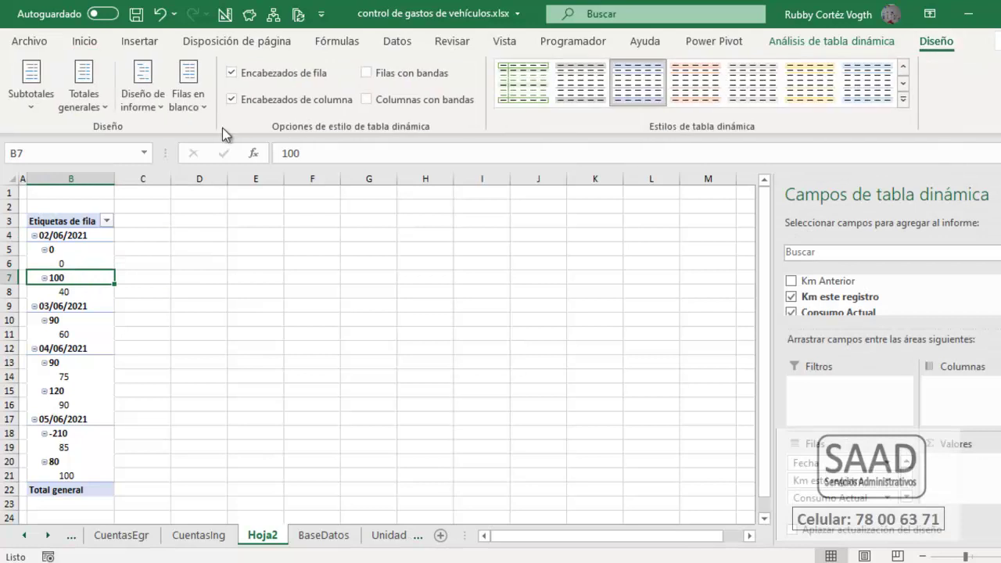
left_click(153, 99)
left_click(242, 236)
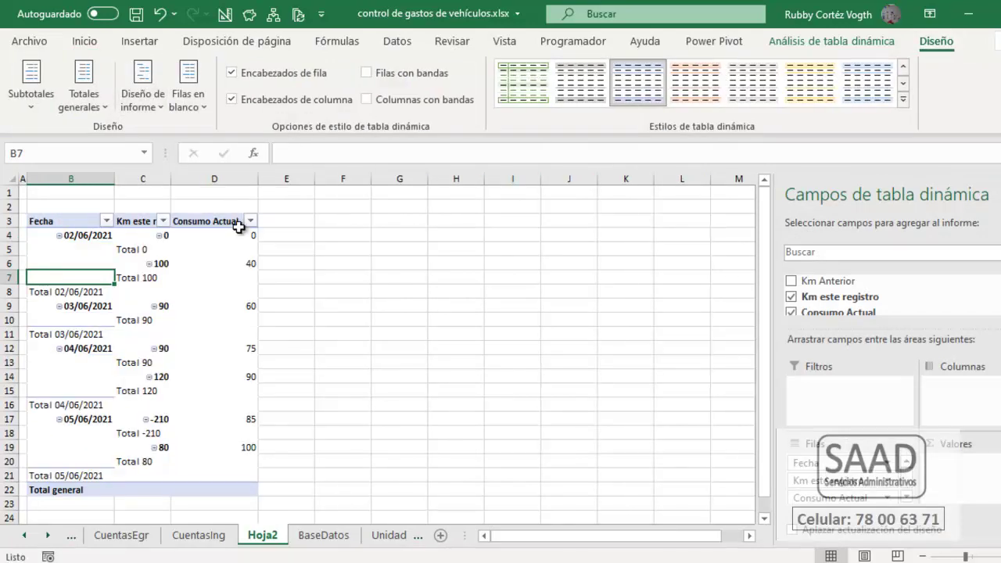
- Examine the Fecha, Km este registro and Consumo Actual headers and the subtotal rows of the tabular pivot table
left_click(53, 219)
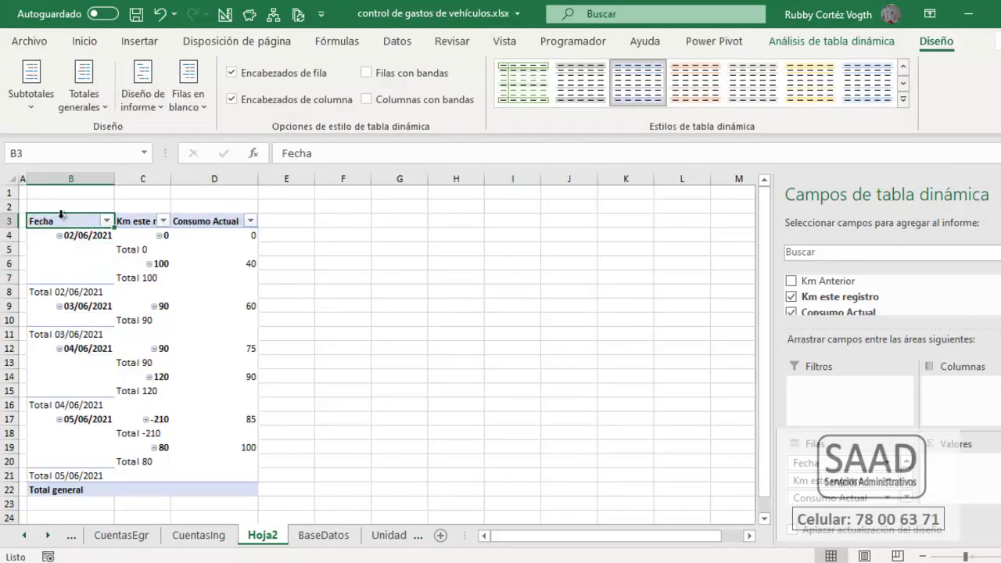
left_click(133, 222)
left_click(218, 223)
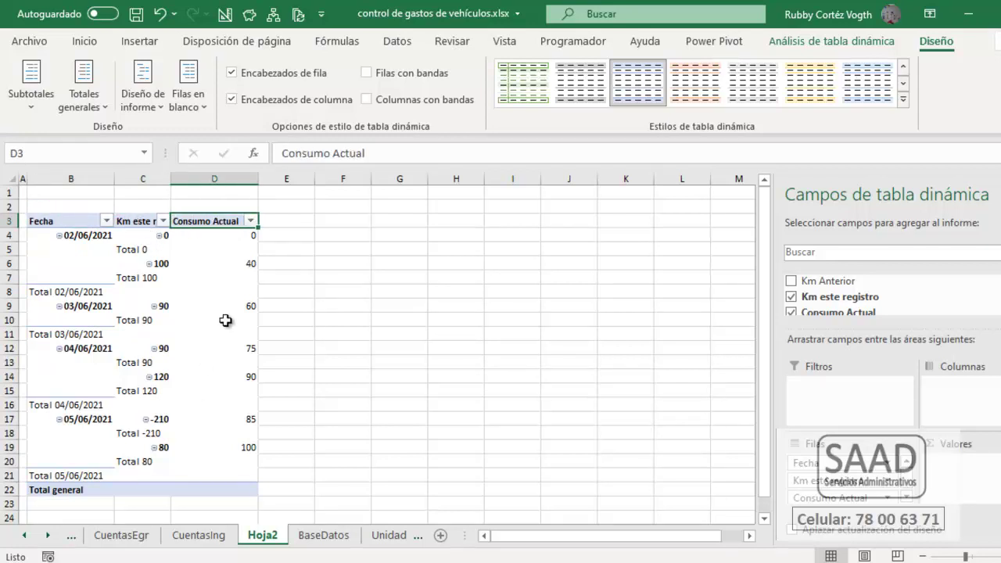
left_click(137, 251)
left_click(139, 278)
left_click(79, 294)
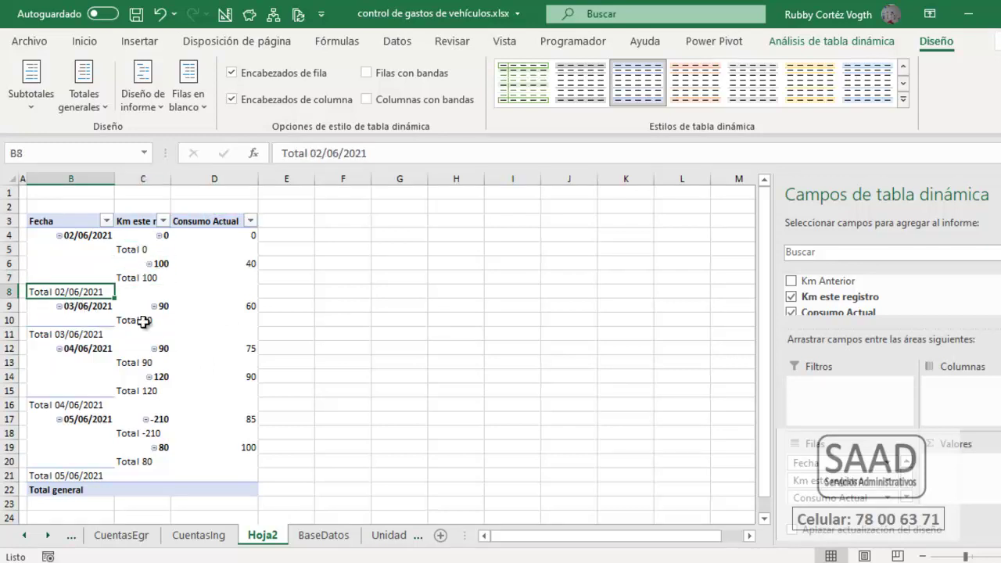
- Turn off all subtotals in the pivot table
left_click(42, 80)
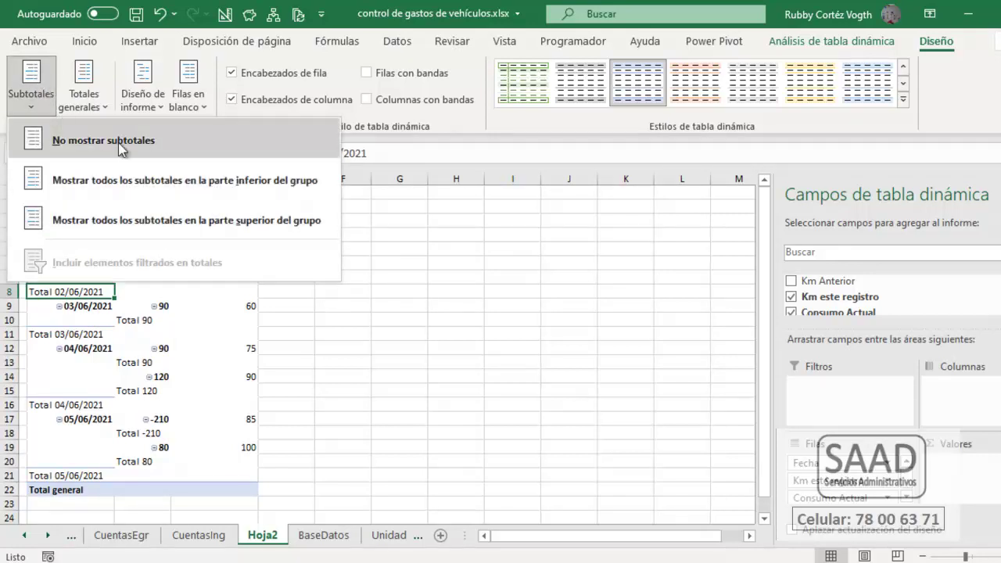
left_click(177, 142)
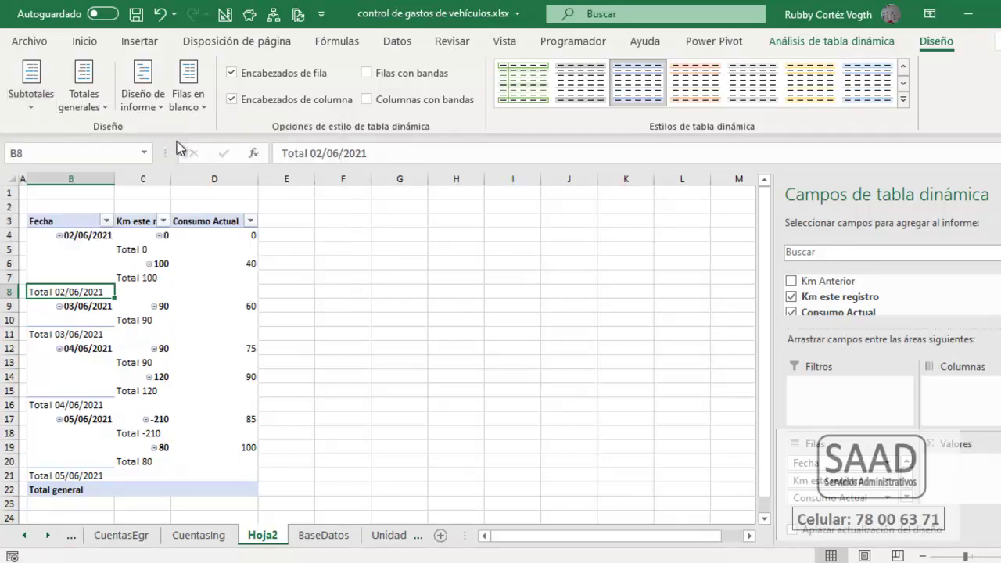
left_click(150, 264)
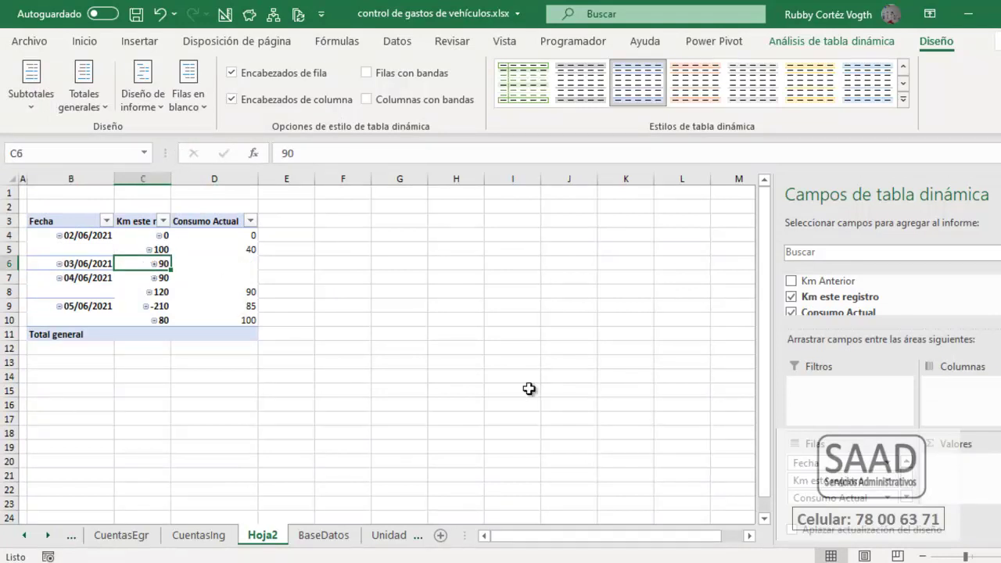
- Add the km/Lt field as a summed value and format its column as numbers with two decimals
scroll(821, 305, "down", 3)
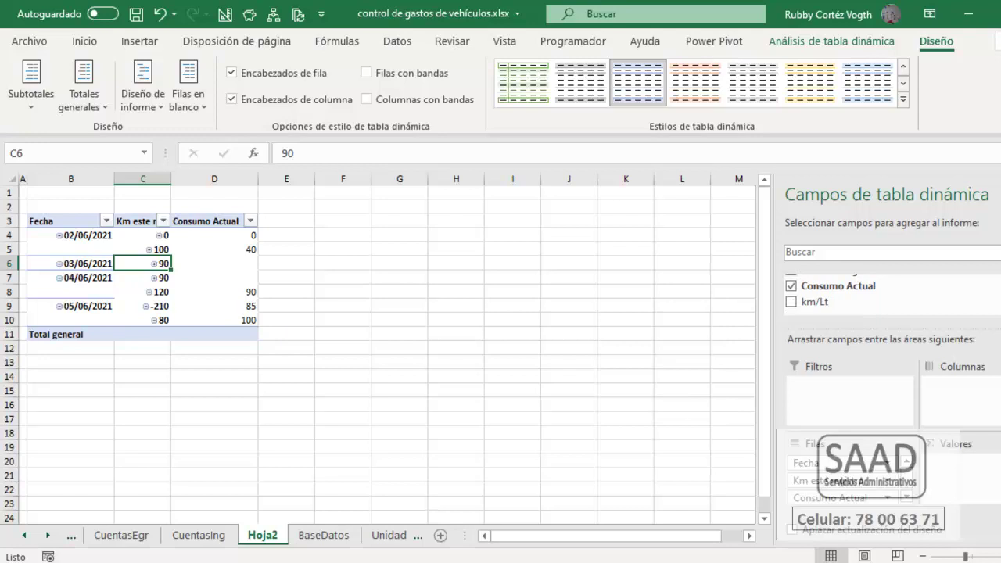
left_click_drag(821, 307, 983, 485)
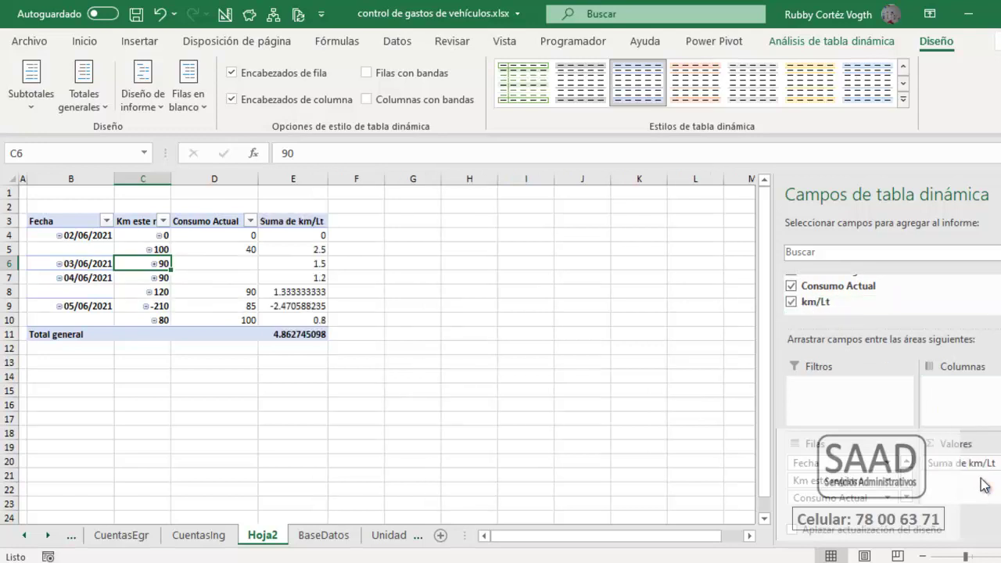
left_click(310, 175)
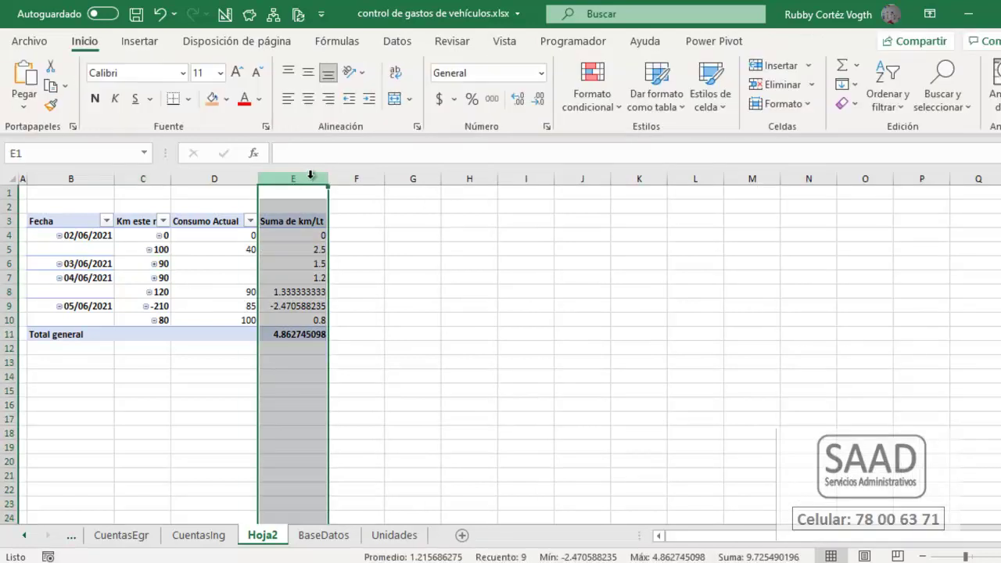
key("ctrl+shift+1")
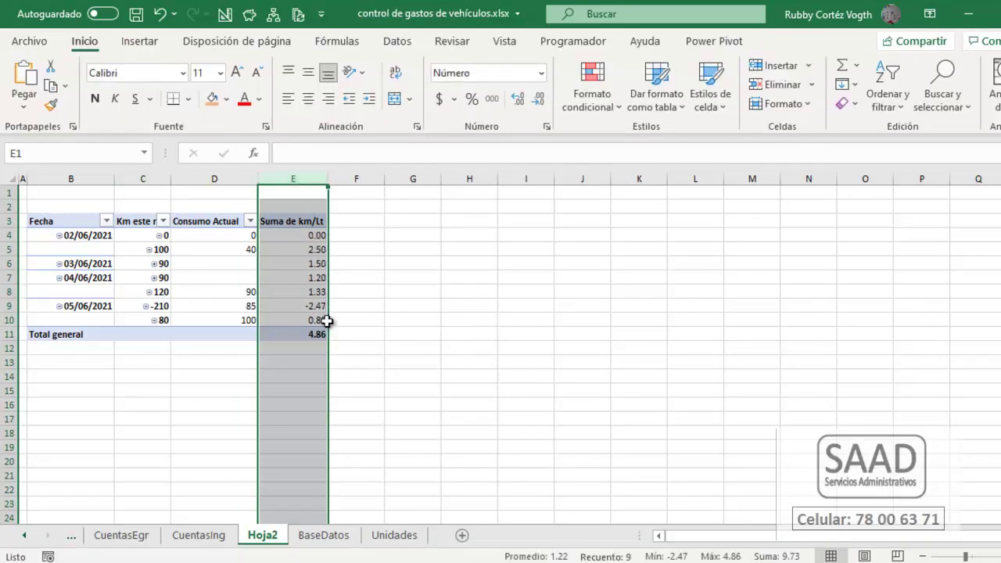
left_click(299, 307)
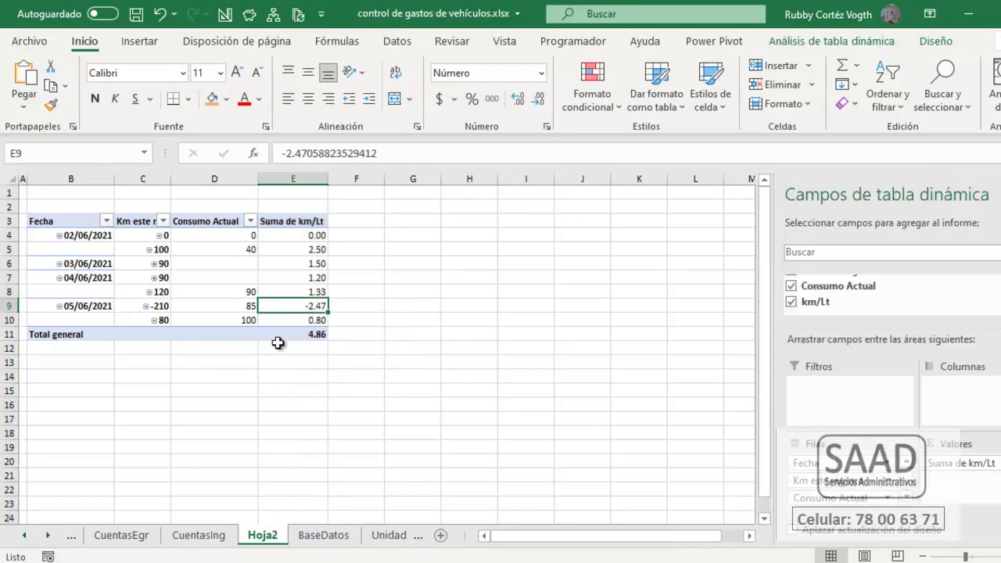
- Add the Asociar con la cuenta field as a report filter of the pivot table
left_click(164, 304)
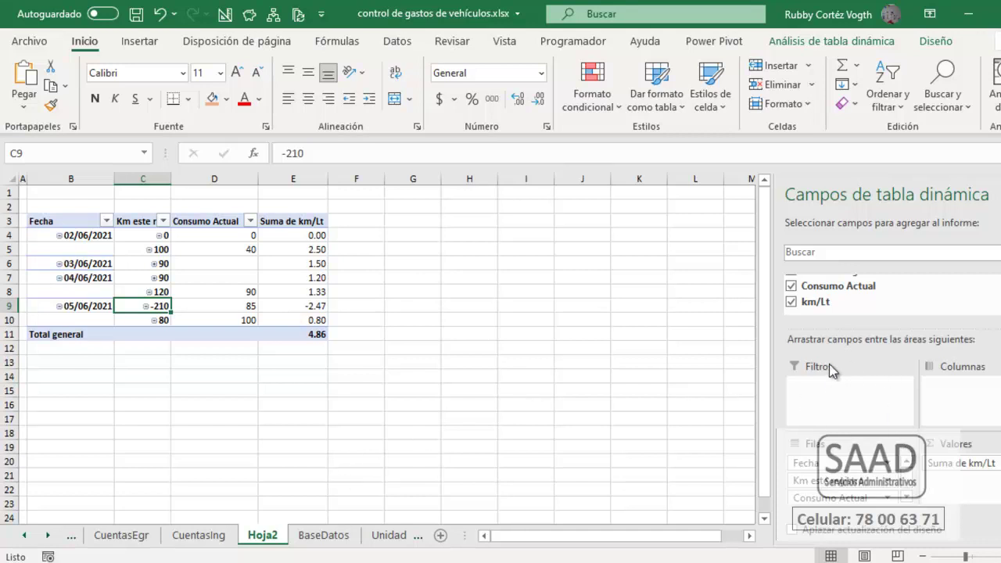
scroll(884, 296, "up", 5)
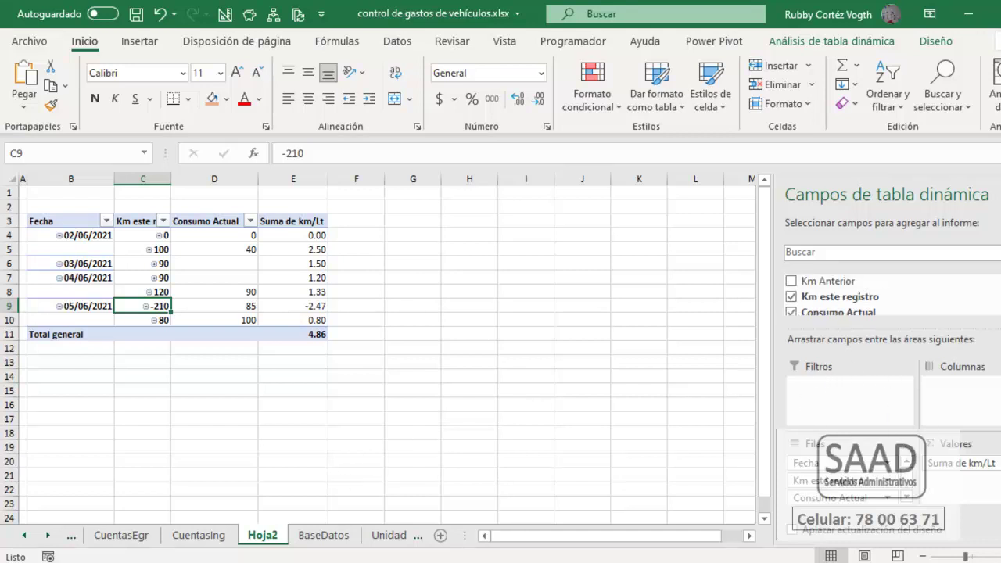
scroll(877, 309, "up", 3)
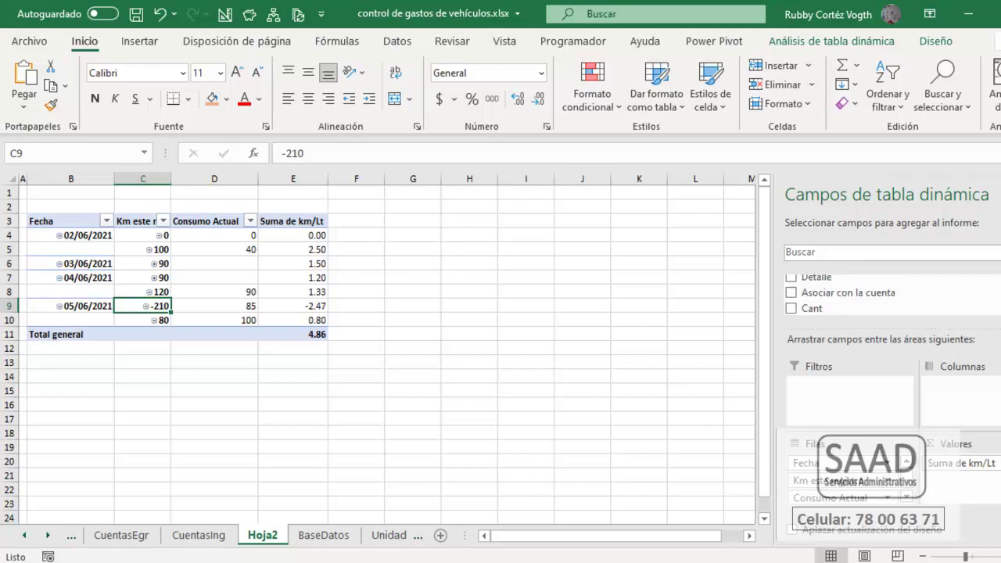
left_click_drag(877, 311, 822, 306)
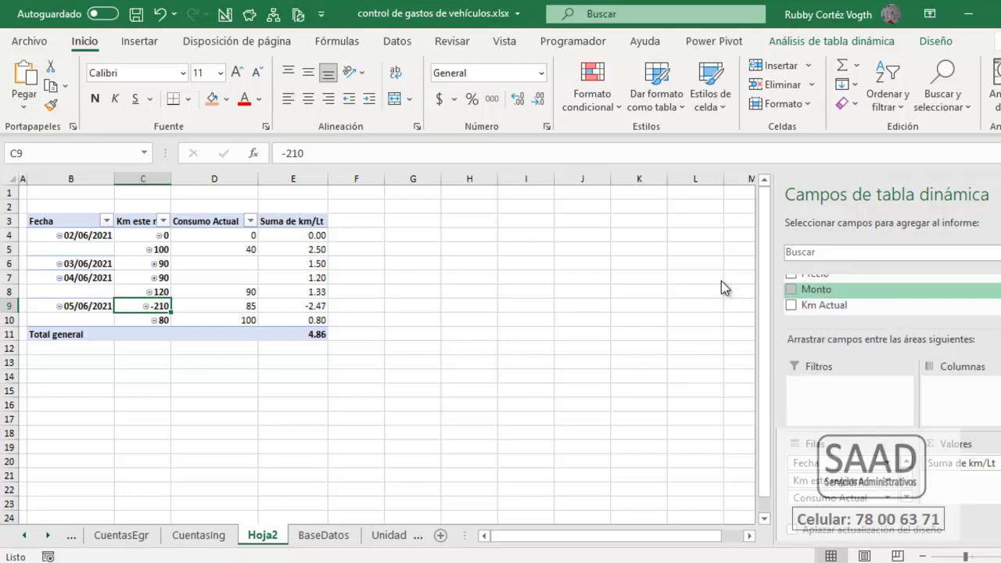
left_click_drag(76, 194, 144, 191)
left_click_drag(140, 264, 142, 320)
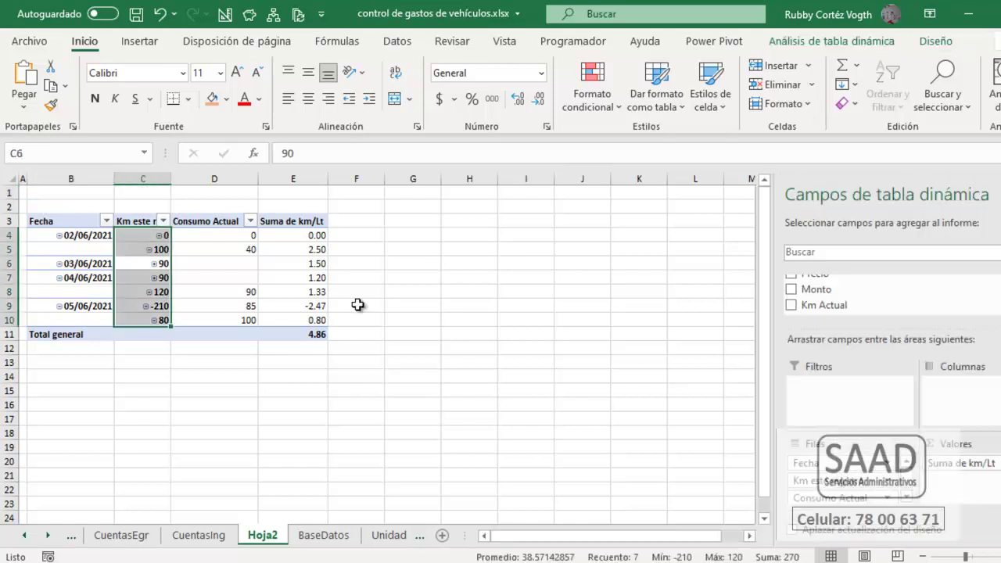
scroll(891, 293, "down", 2)
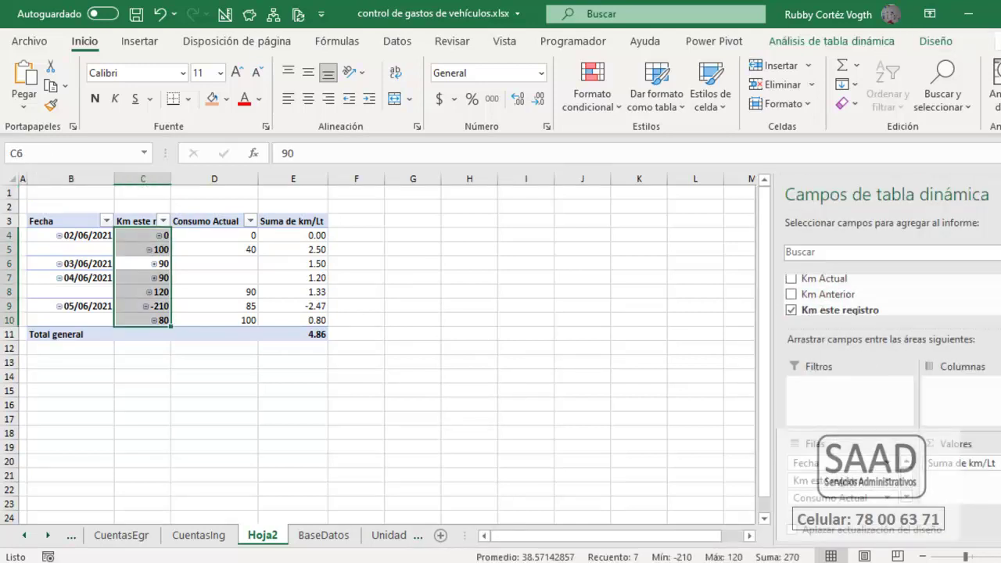
scroll(891, 293, "up", 2)
scroll(893, 306, "up", 3)
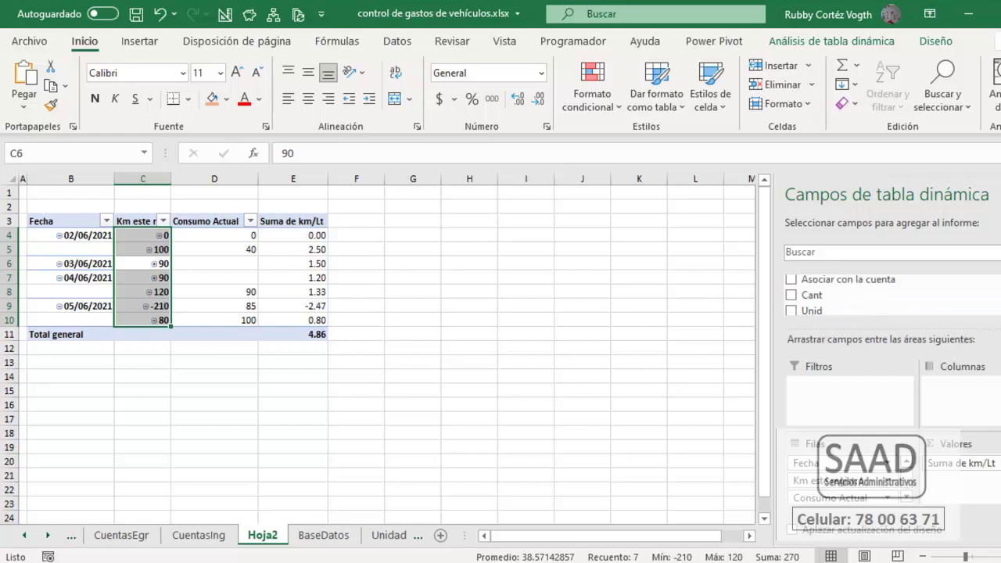
left_click_drag(892, 294, 860, 387)
- Filter the report to the Combustible account and fit the widths of columns B and C to their contents
left_click(109, 200)
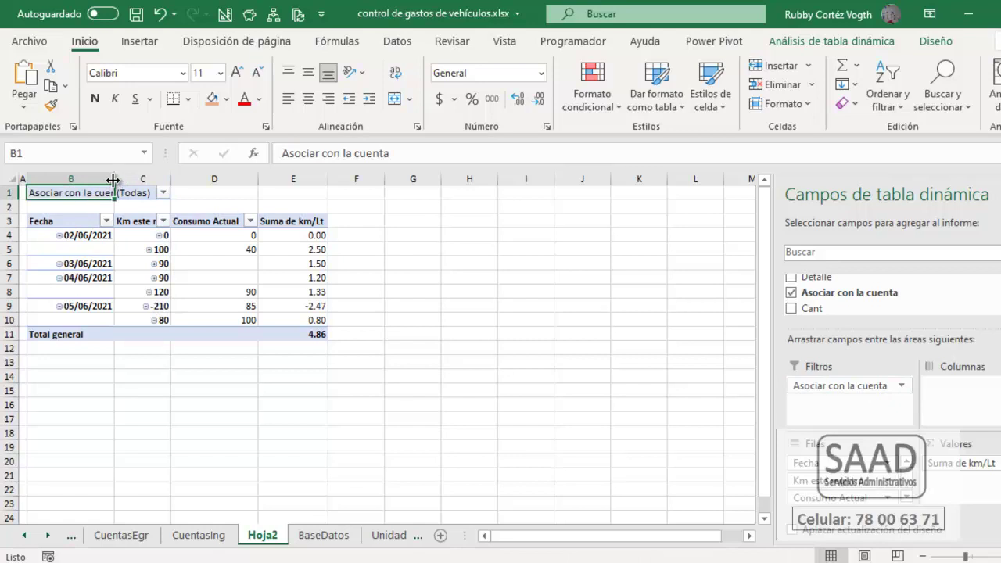
double_click(114, 178)
left_click(179, 192)
left_click(54, 246)
left_click(95, 321)
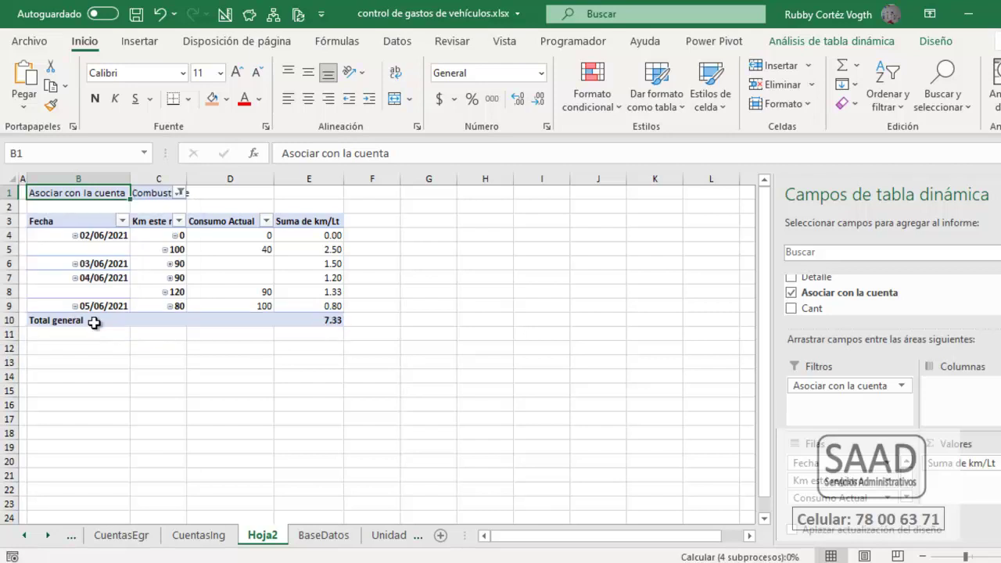
double_click(187, 179)
left_click(183, 227)
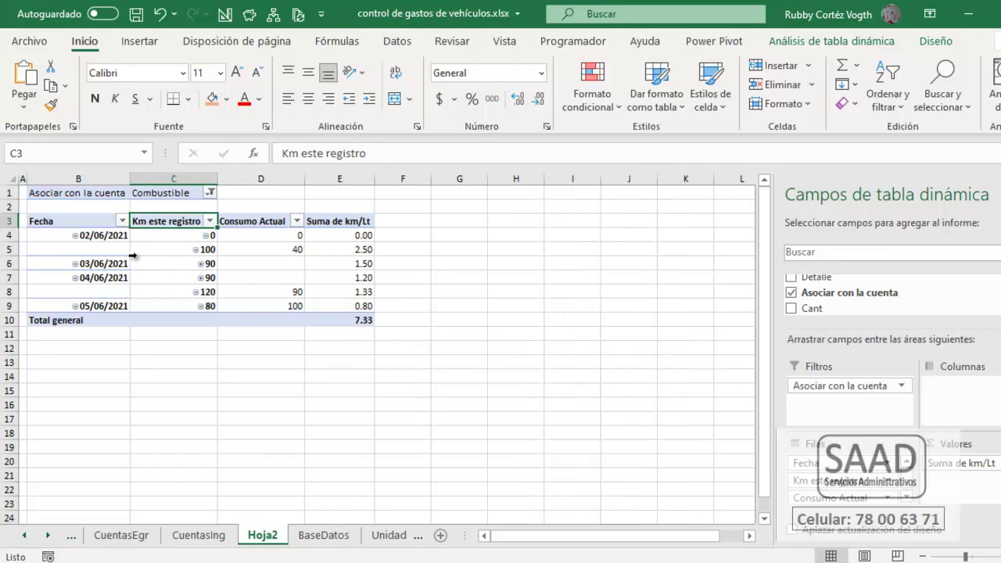
- Add the Vehículo field as a second report filter below Asociar con la cuenta
left_click_drag(88, 225, 340, 315)
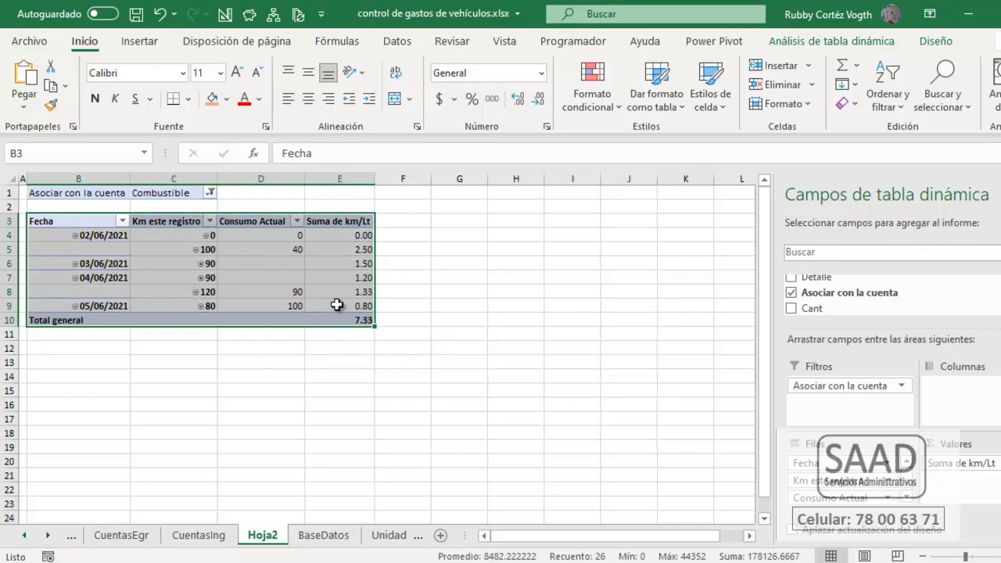
left_click(316, 294)
scroll(993, 288, "up", 5)
scroll(821, 301, "up", 1)
left_click_drag(821, 306, 843, 410)
- Filter the report to vehicle 1234 ABC and review its km/Lt values by date
left_click(210, 207)
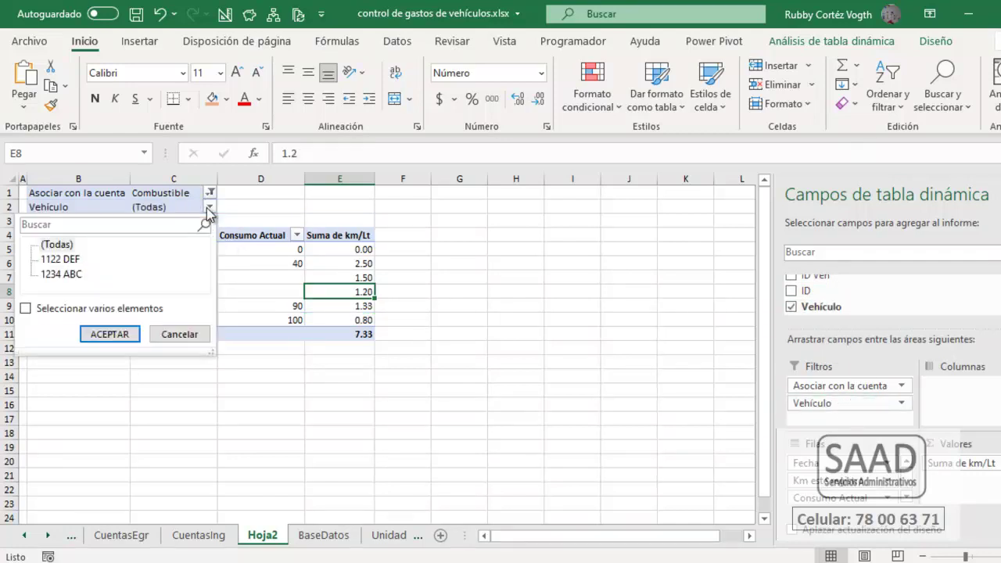
left_click(51, 274)
left_click(109, 334)
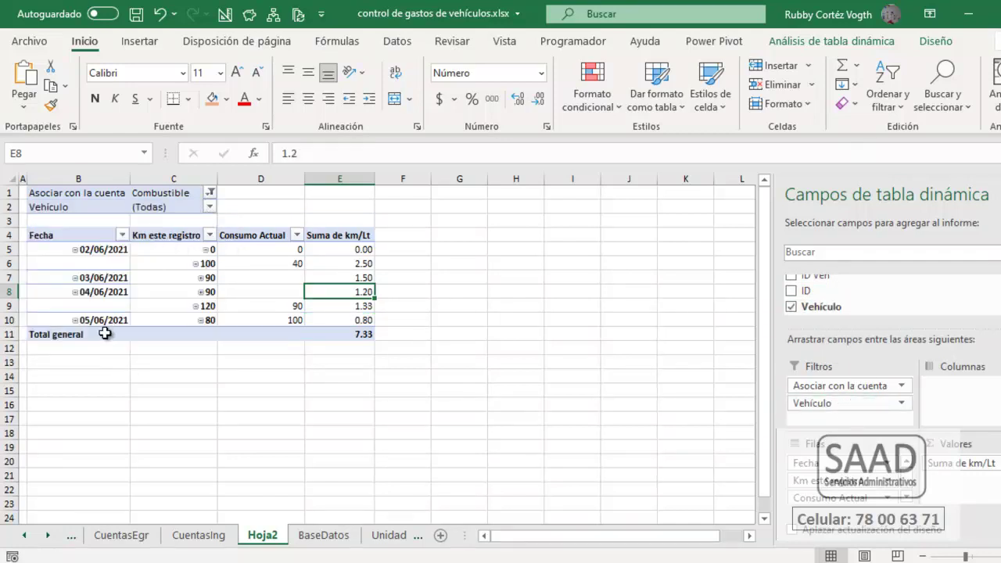
left_click(358, 249)
left_click_drag(357, 248, 353, 282)
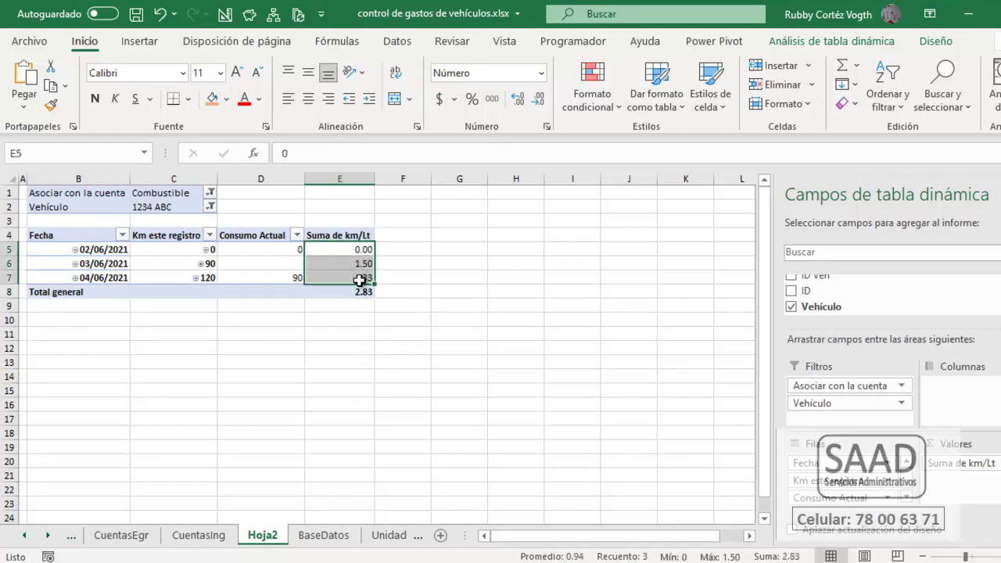
left_click(356, 260)
left_click(361, 276)
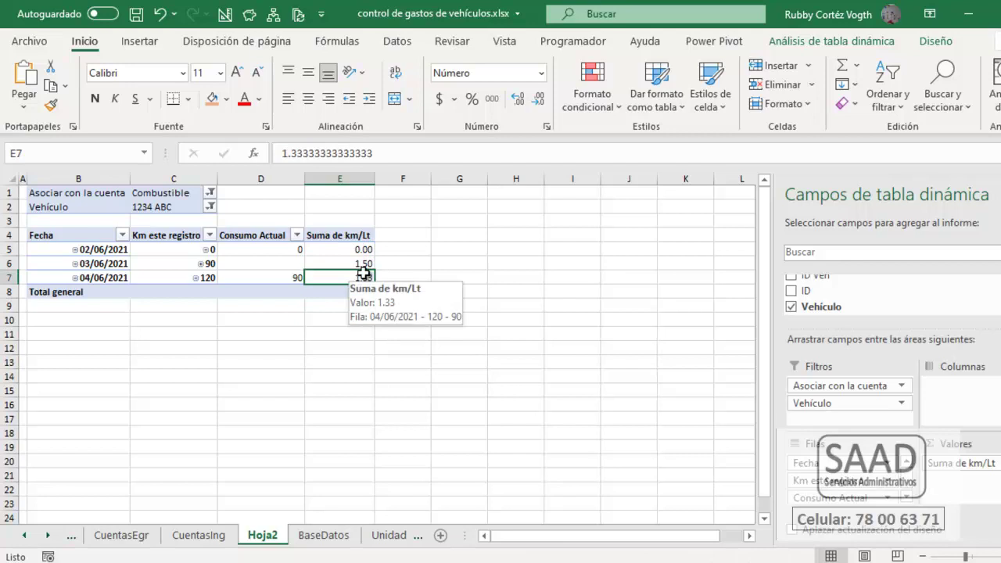
left_click(211, 207)
left_click(61, 259)
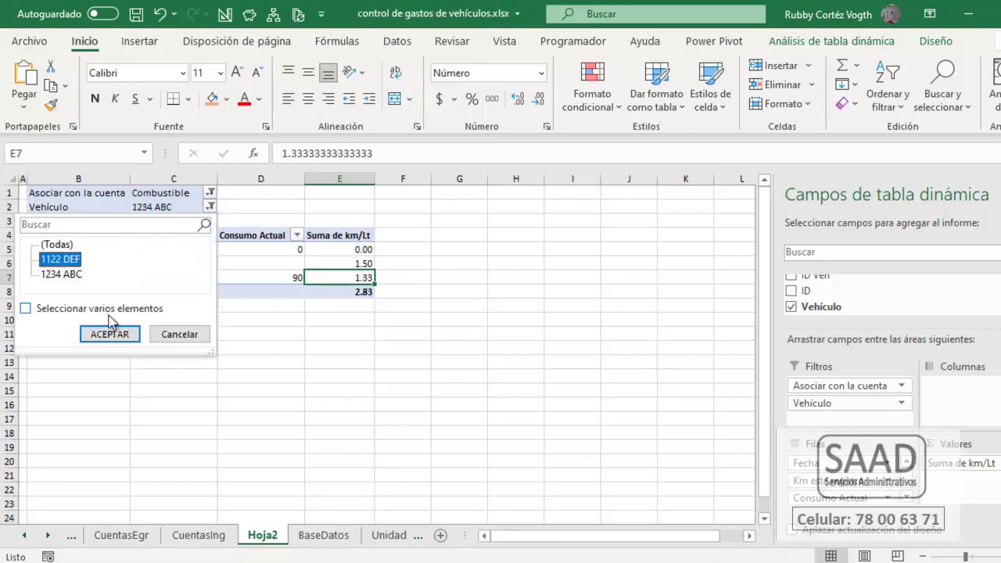
left_click(110, 334)
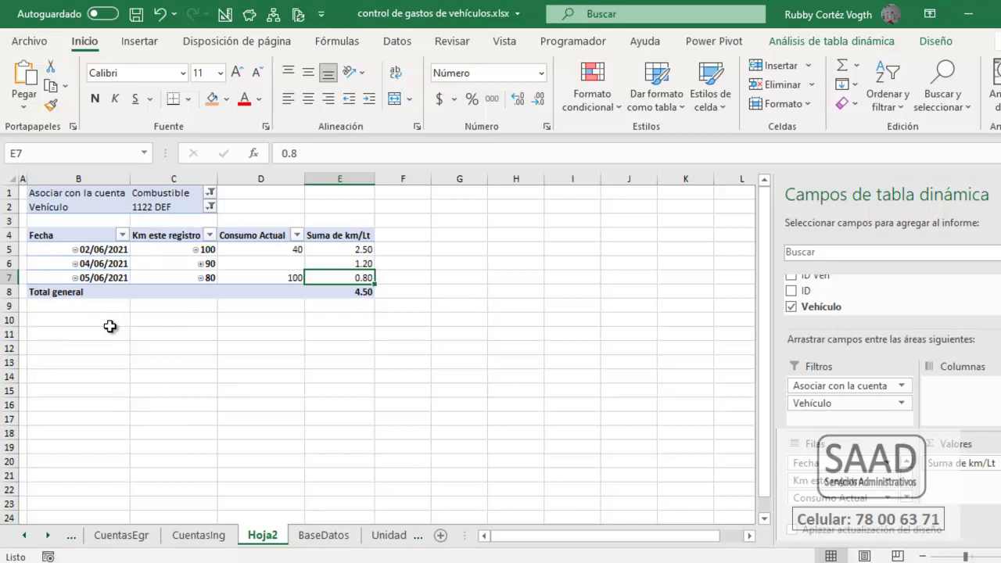
- Insert a 2D line chart with markers from the pivot table and place it beside the table, starting around column G
left_click(262, 264)
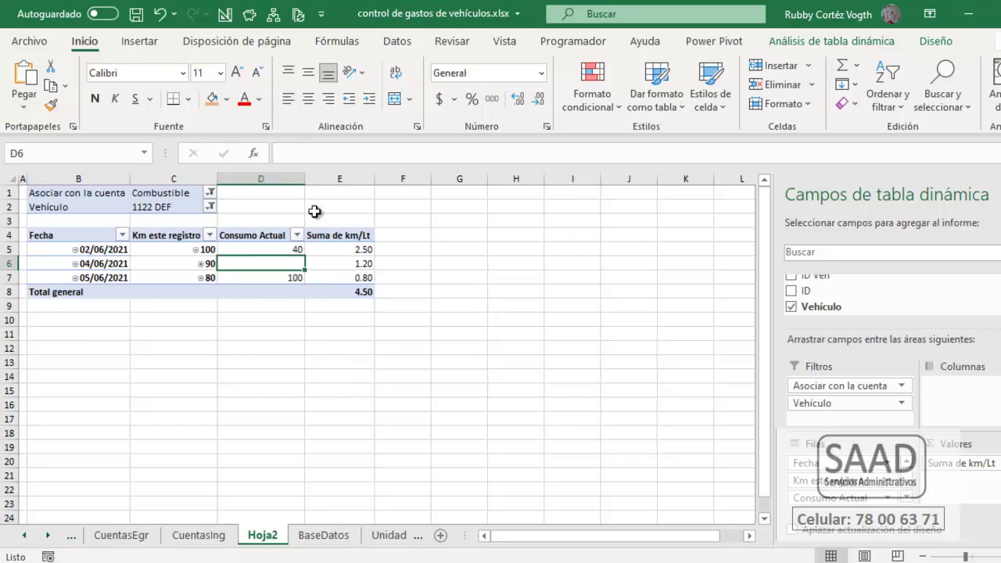
left_click(155, 43)
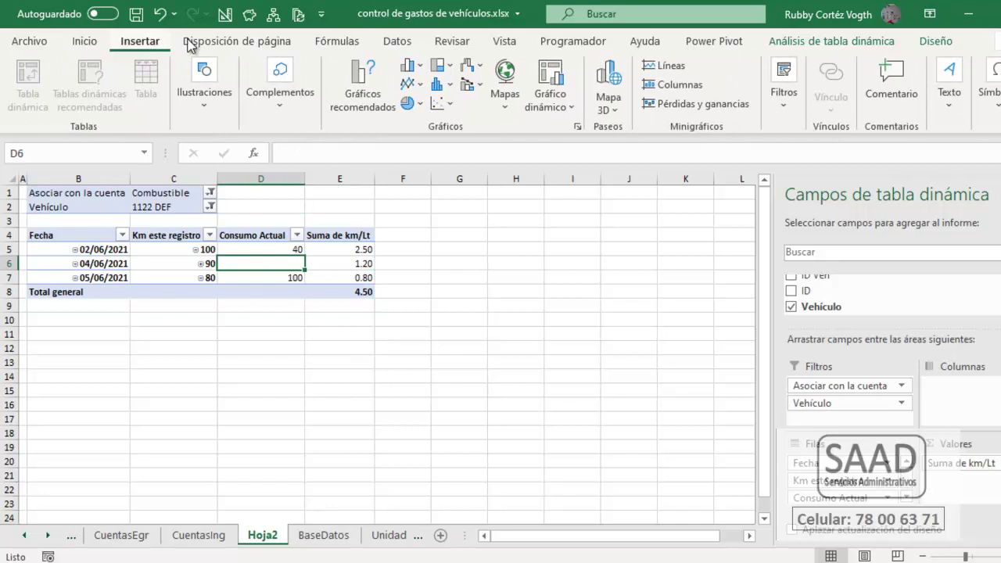
left_click(412, 86)
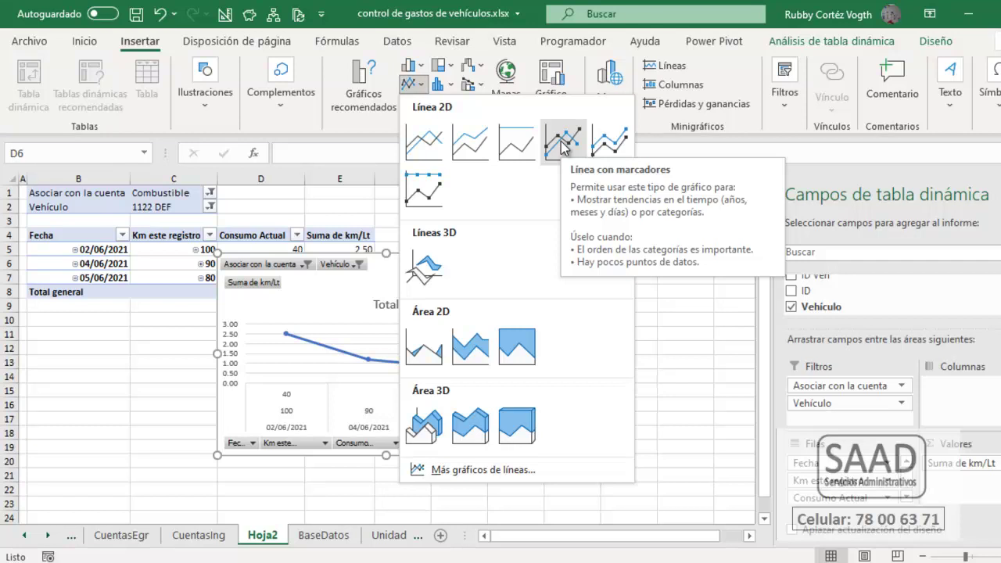
left_click(562, 142)
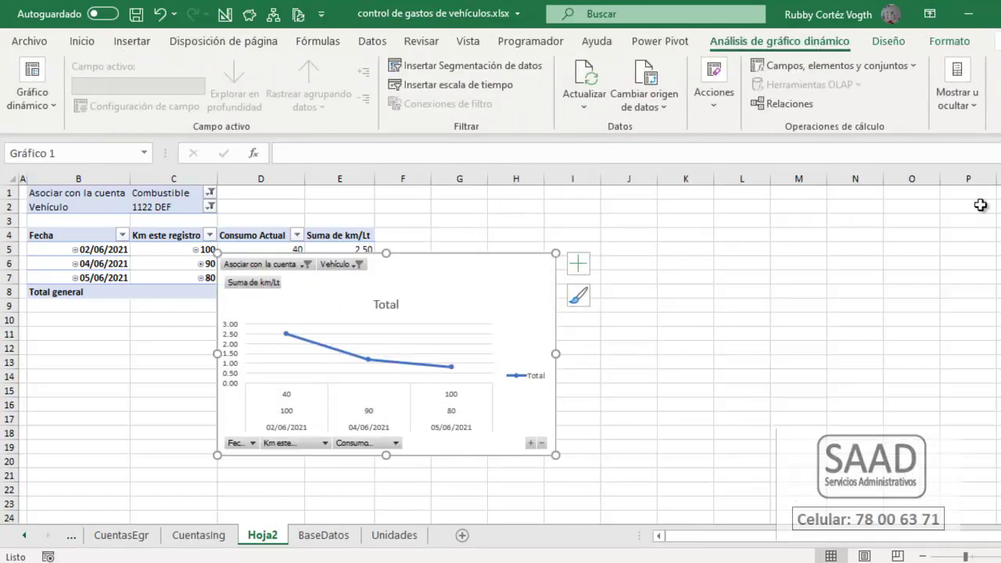
left_click_drag(432, 265, 626, 215)
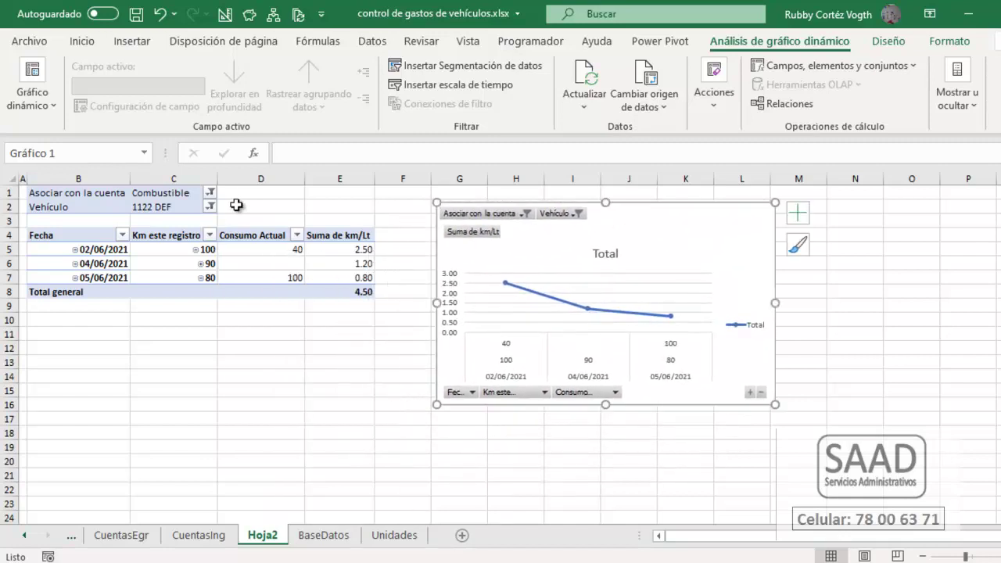
- Insert two blank rows above the pivot table's report filters
left_click(250, 195)
left_click_drag(252, 199, 251, 202)
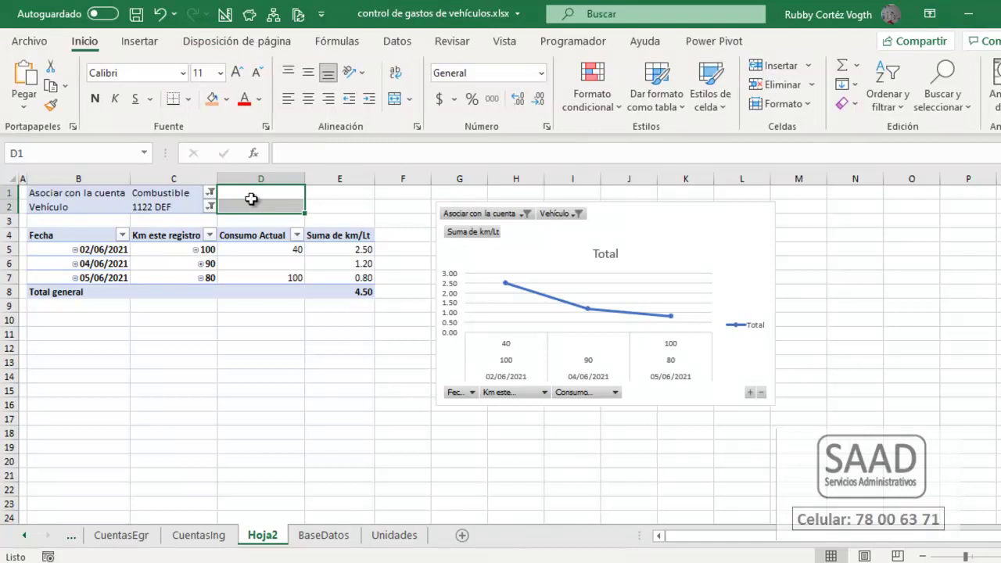
key("alt+i")
key("f")
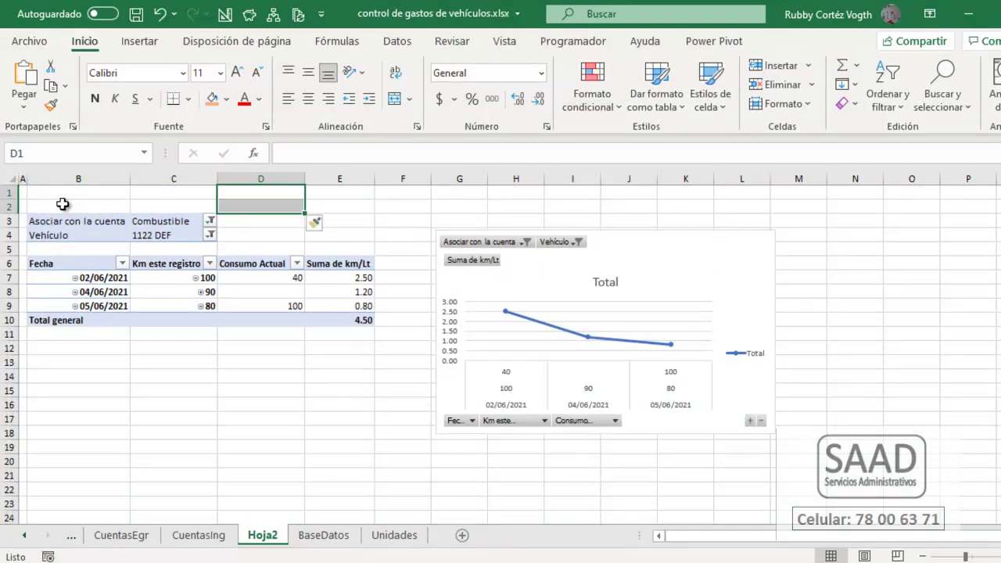
- Wrap the text of the pivot table's header row, B6:E6, and align it vertically to the middle
left_click_drag(74, 264, 336, 264)
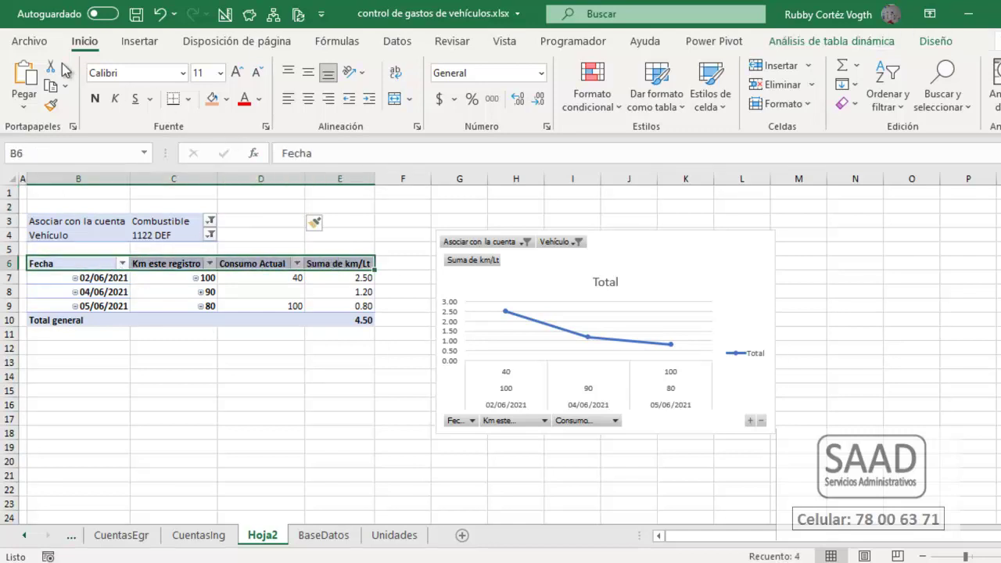
left_click(396, 78)
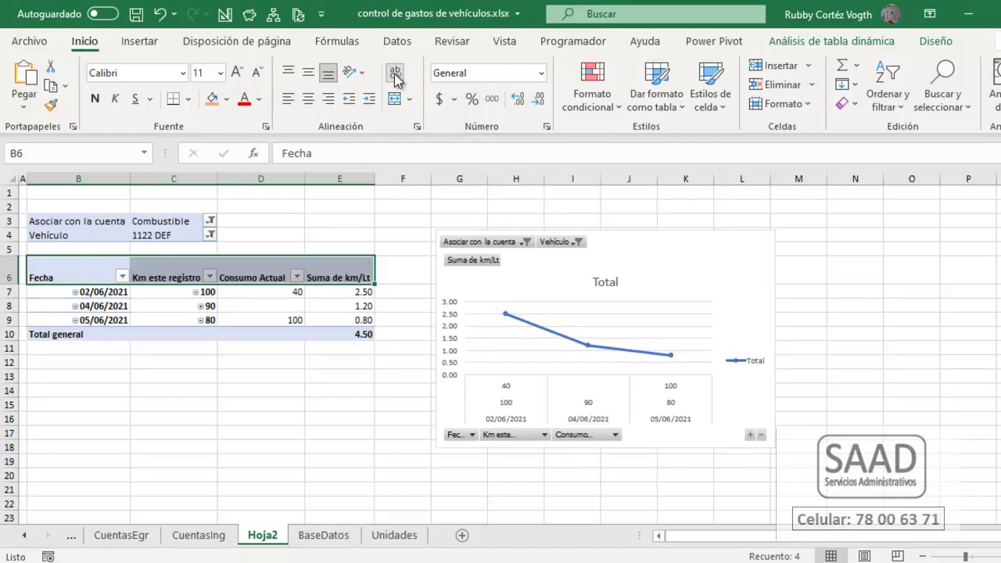
left_click(309, 75)
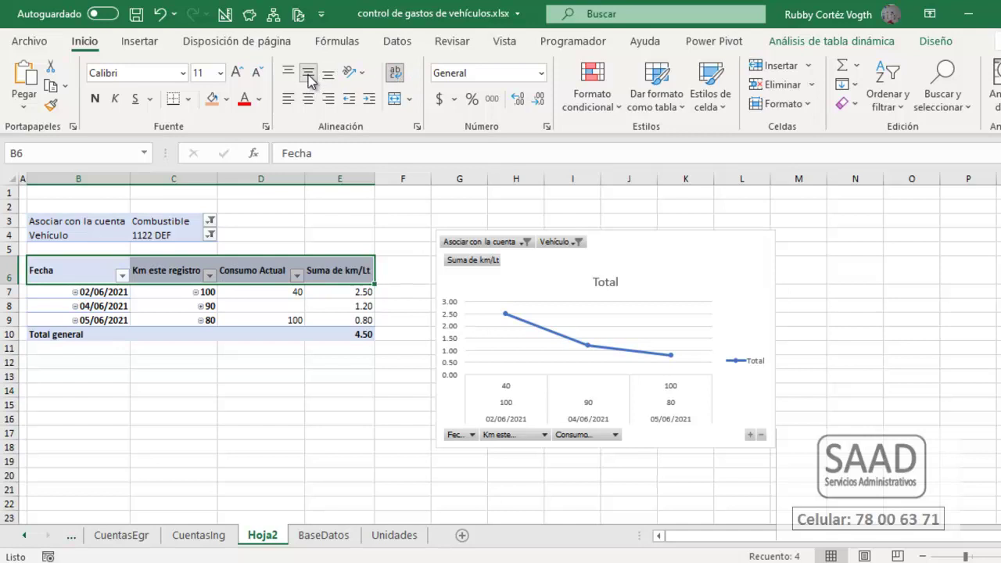
- Center the pivot table's header row horizontally and narrow column C so the Km este registro header wraps onto two lines
left_click(309, 99)
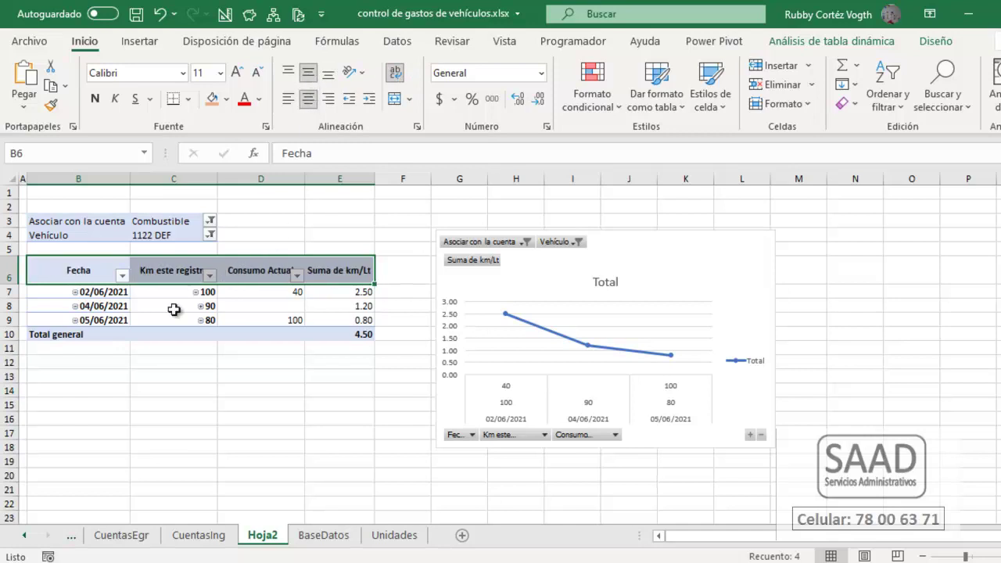
left_click(192, 287)
key("alt+o")
key("c")
key("a")
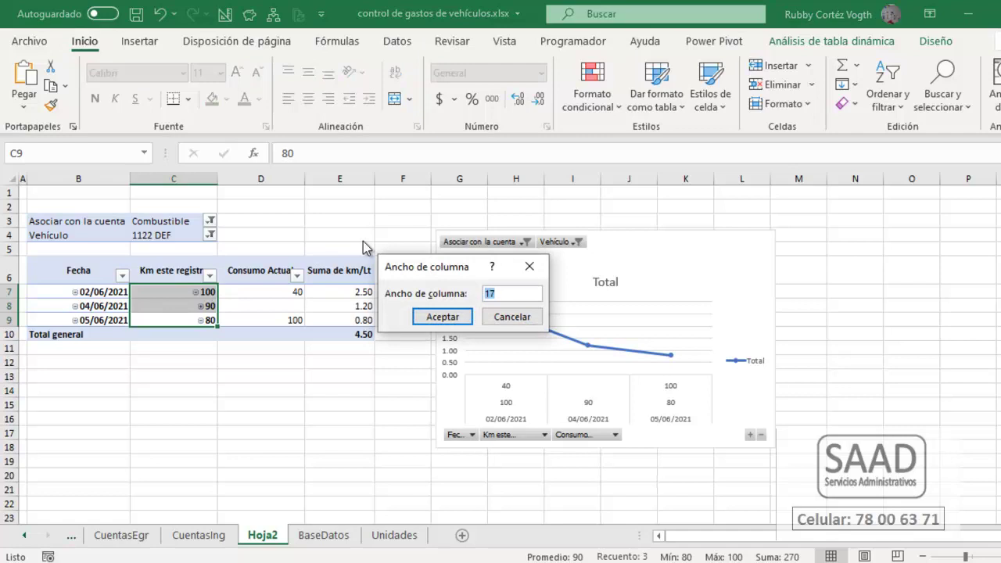
key("Return")
- Give columns D and E the same width as column C by repeating the column width change
key("Up")
key("Right")
key("Right")
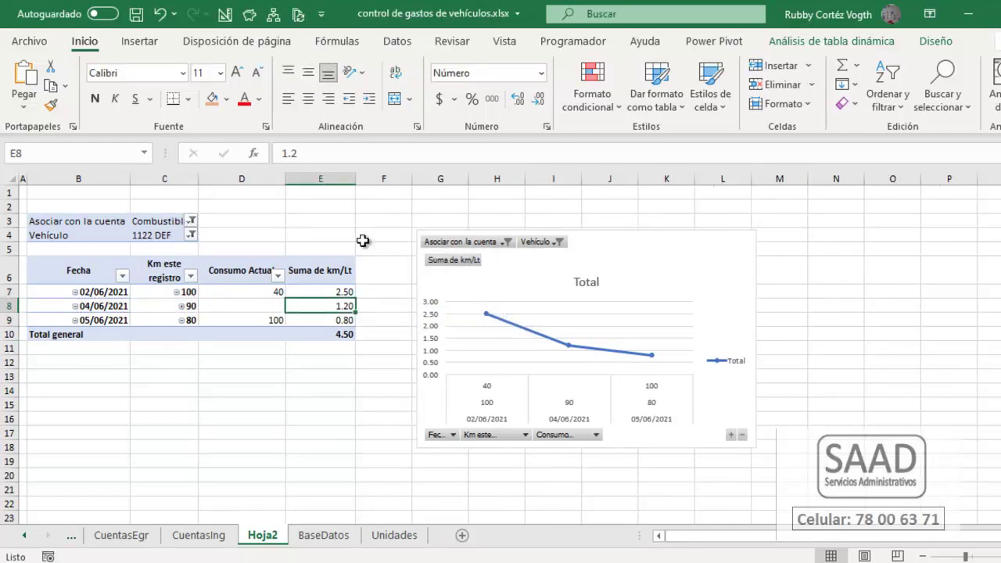
key("Up")
key("Up")
key("Left")
key("F4")
key("Right")
key("F4")
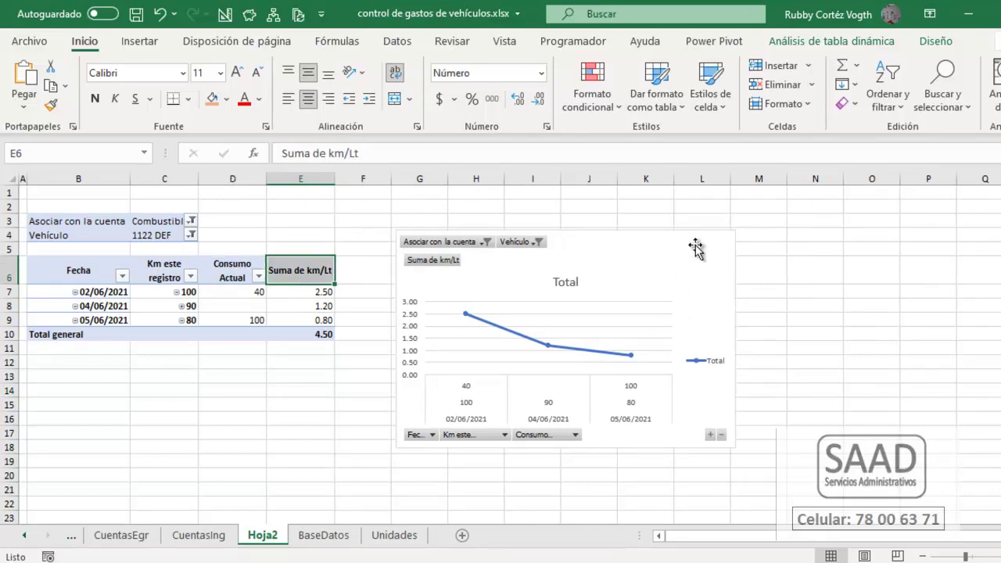
- Rename the Suma de km/Lt header in E6 as Rendim and narrow column E to fit it
type("Rendim")
key("Return")
key("alt+f")
type("ca6")
key("Return")
key("Up")
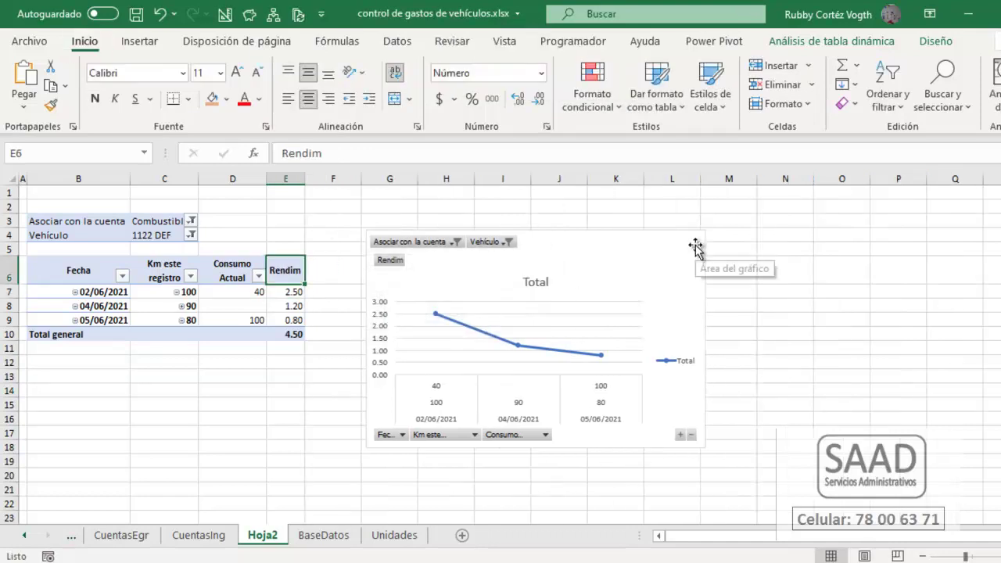
- Set column D's width to 11 and narrow column B to fit the dates
key("Left")
key("alt+f")
key("c")
key("a")
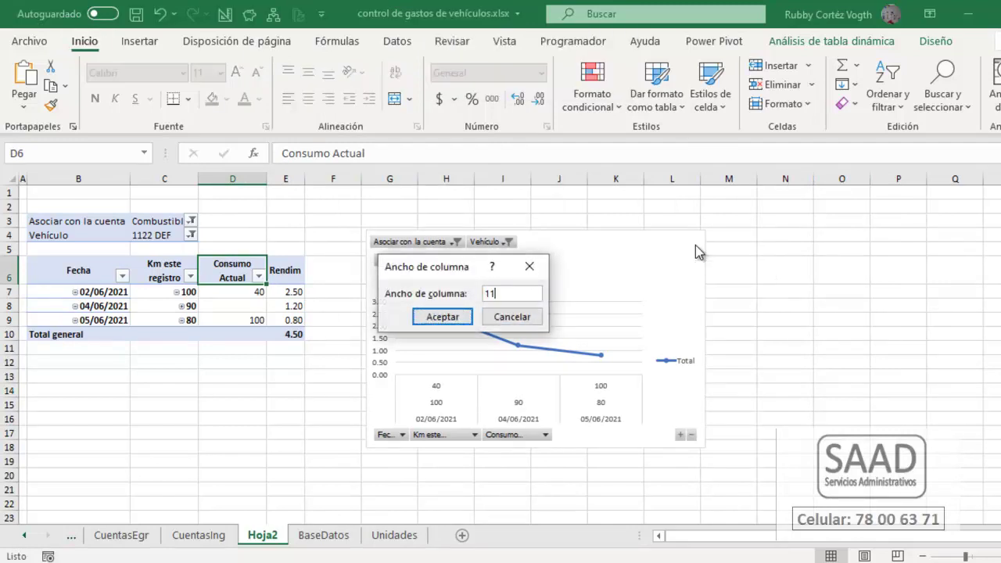
key("Return")
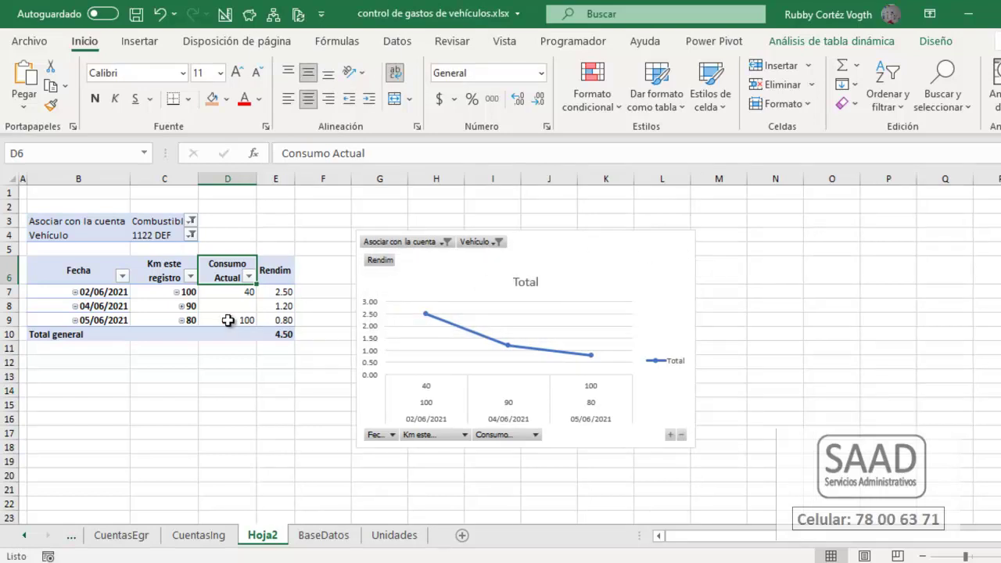
left_click_drag(130, 179, 100, 183)
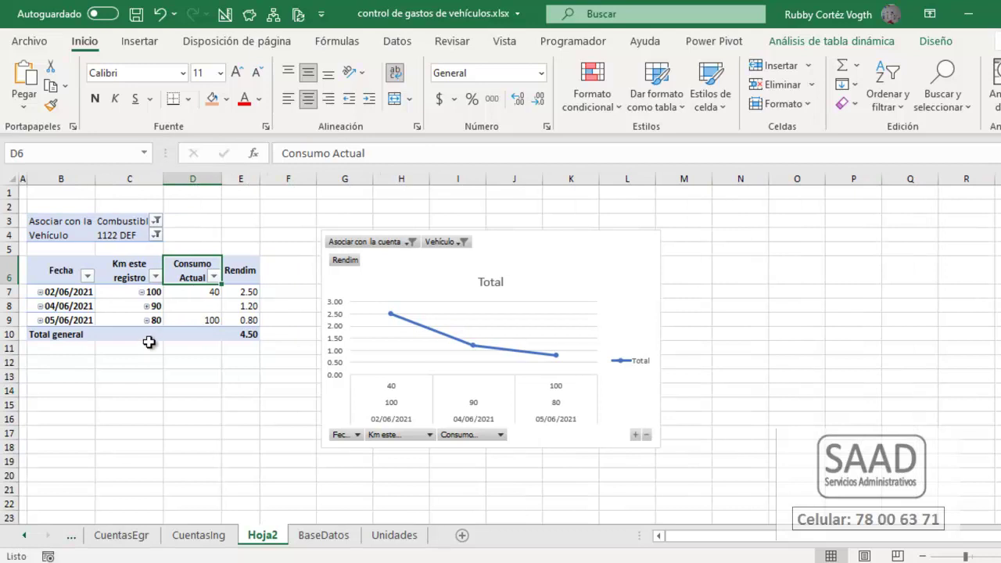
- Refresh the pivot table to test whether the adjusted column widths are kept
left_click_drag(50, 275, 233, 272)
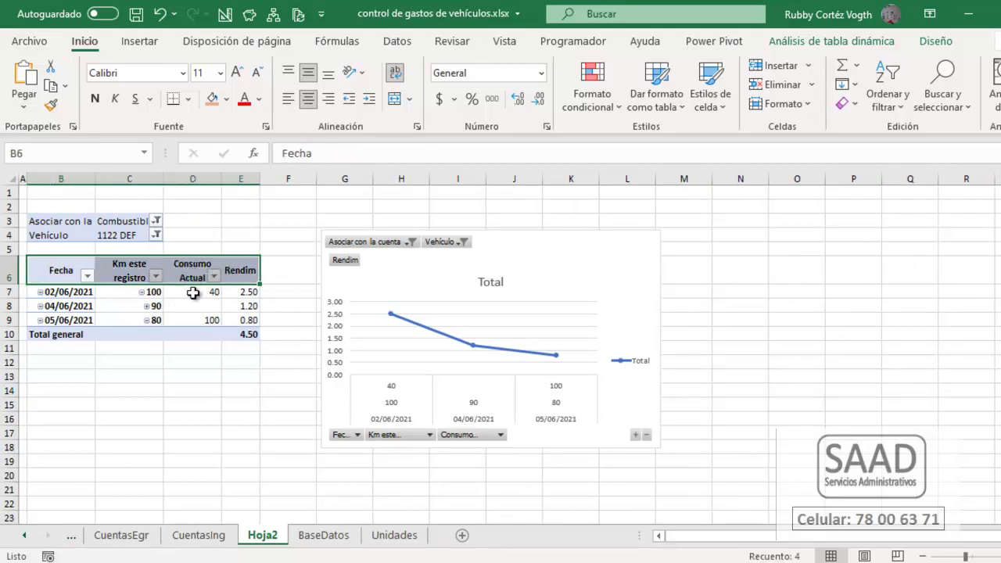
left_click(194, 294)
right_click(194, 294)
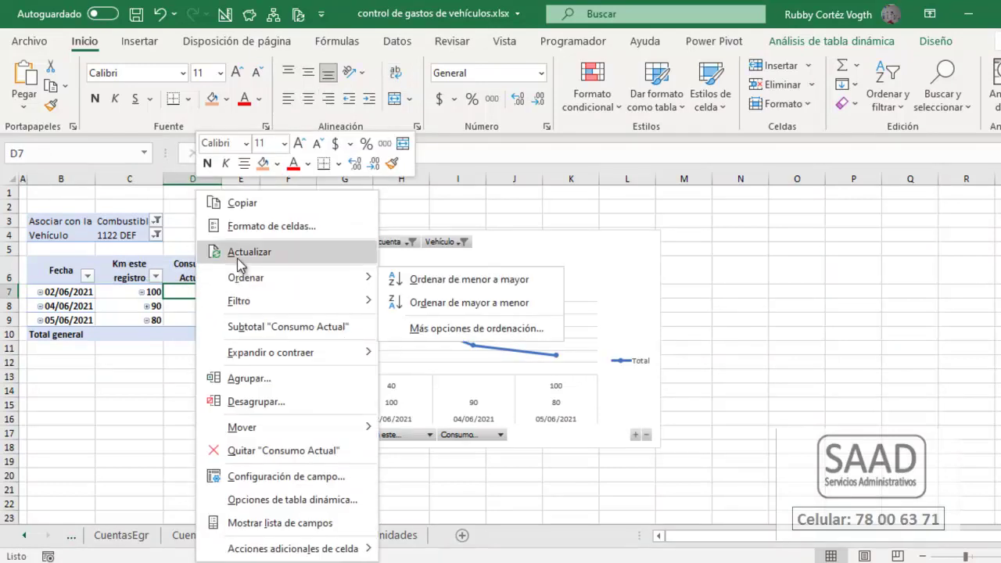
left_click(238, 256)
left_click(197, 272)
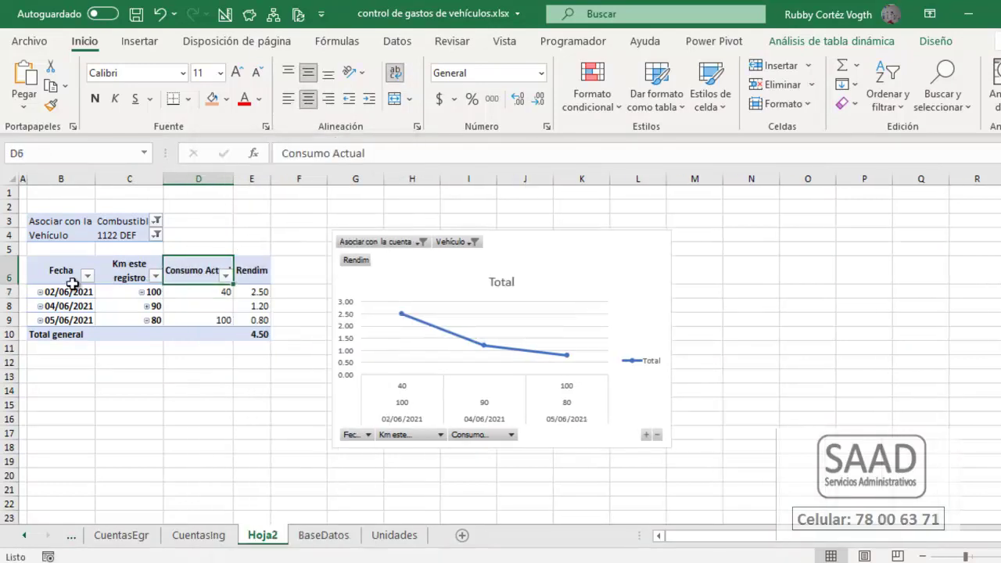
- Turn off Autoajustar anchos de columnas al actualizar in the pivot table options
left_click(188, 308)
right_click(187, 308)
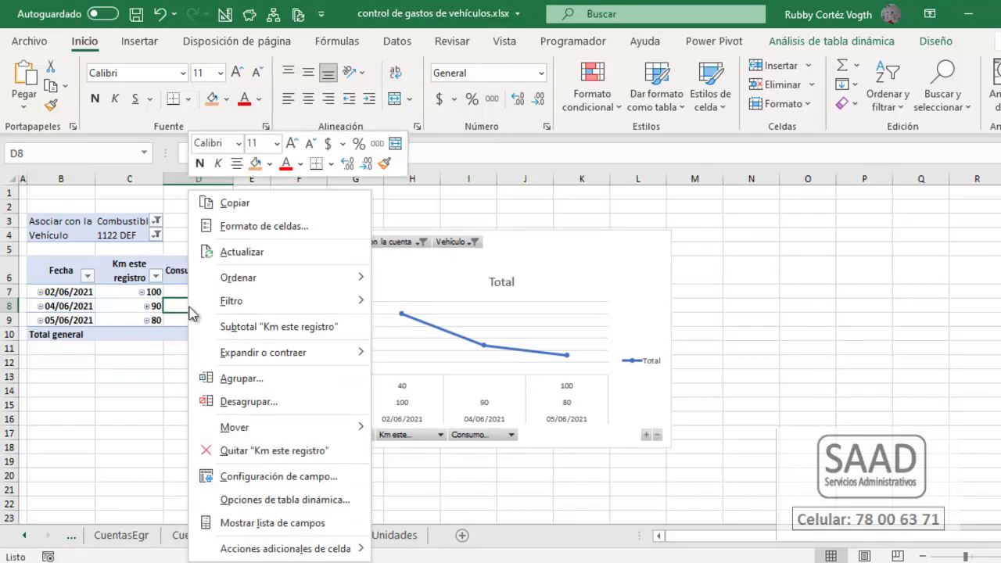
left_click(293, 504)
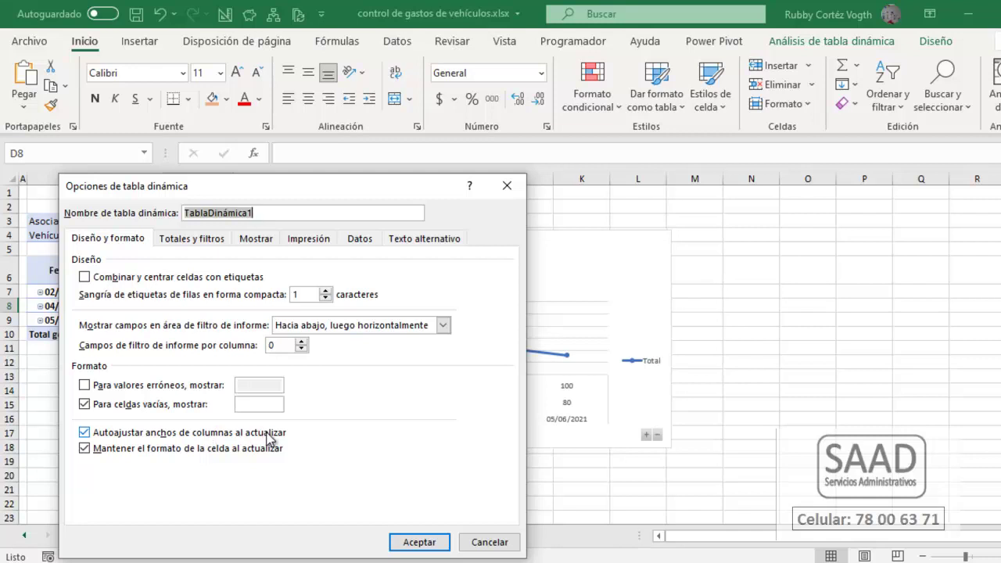
left_click(85, 434)
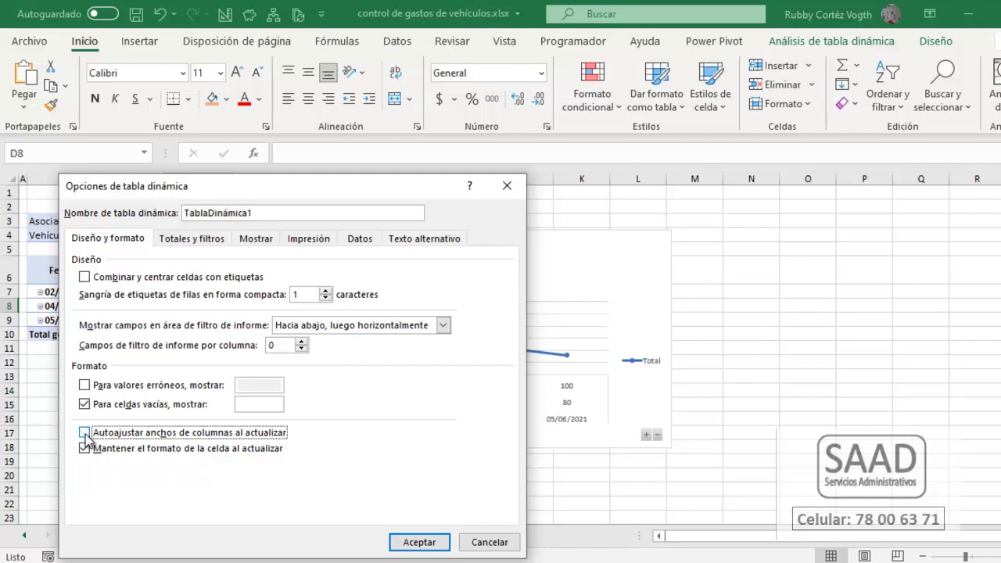
left_click(419, 542)
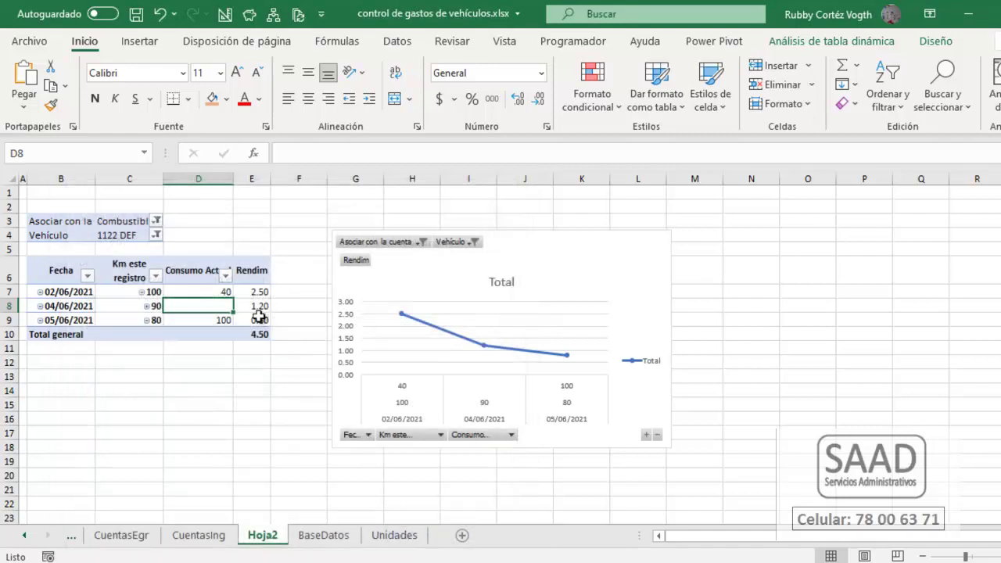
- Set the Consumo Actual column's width back to 11 and refresh the pivot table again
key("alt+o")
type("ca11")
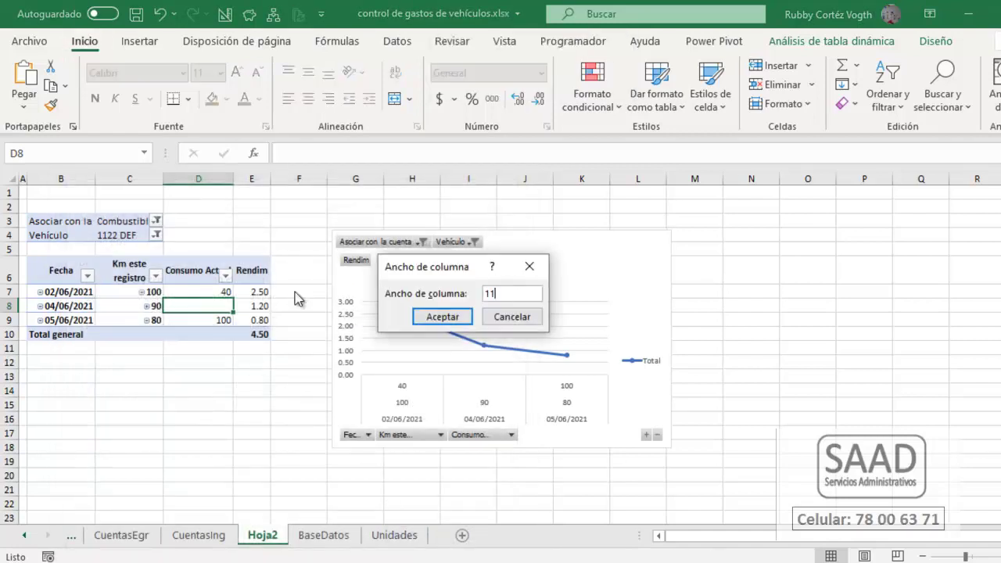
key("Return")
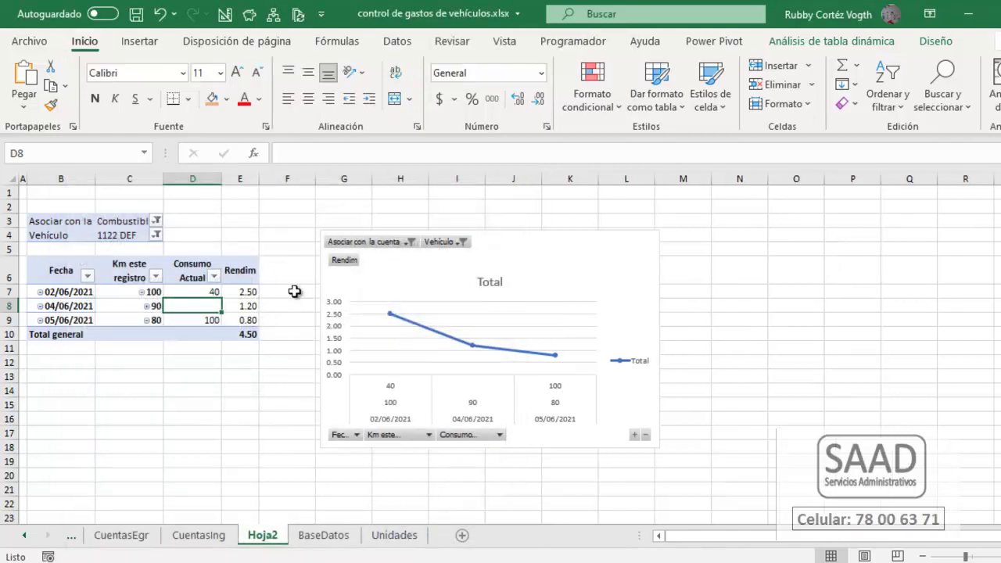
right_click(191, 293)
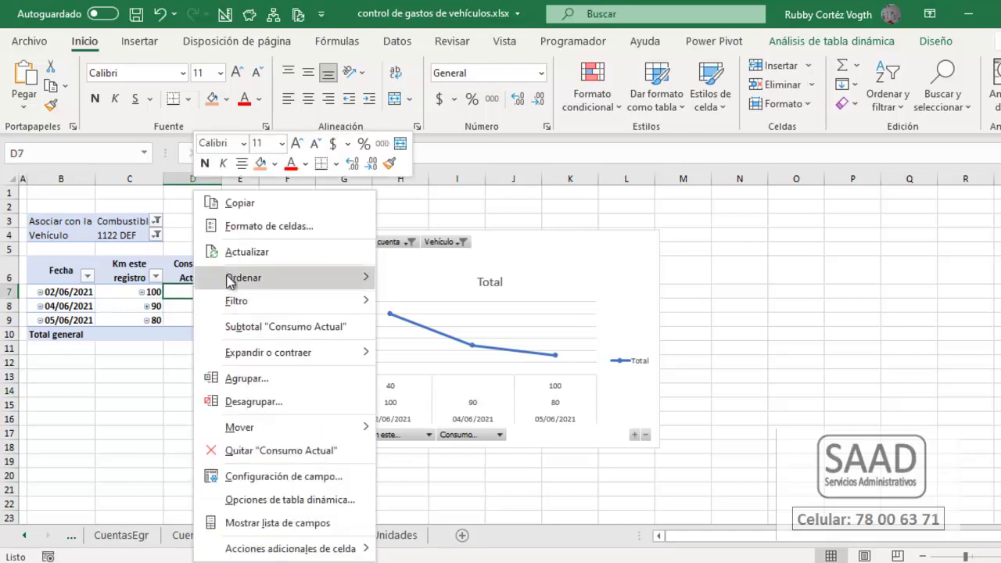
left_click(243, 256)
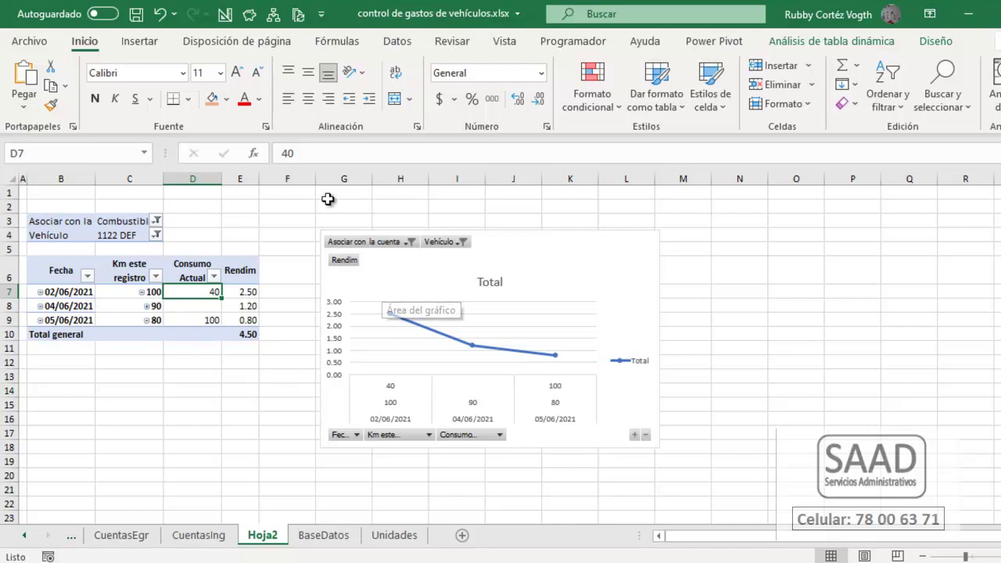
- Narrow the empty column F and move the chart up so it starts around row 3
left_click_drag(319, 178, 281, 179)
left_click_drag(362, 286, 357, 261)
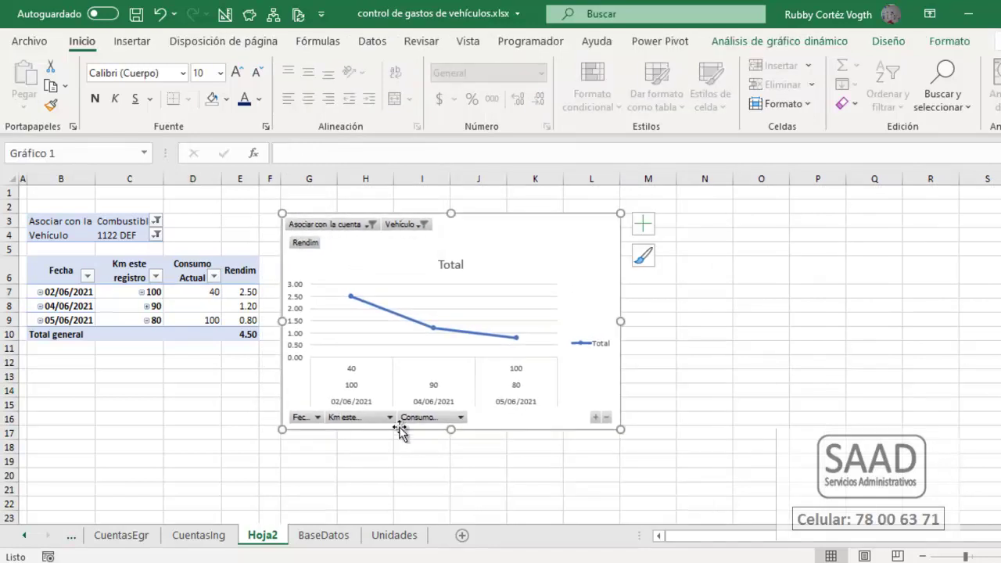
- Hide all field buttons on the pivot chart and delete its legend
right_click(310, 228)
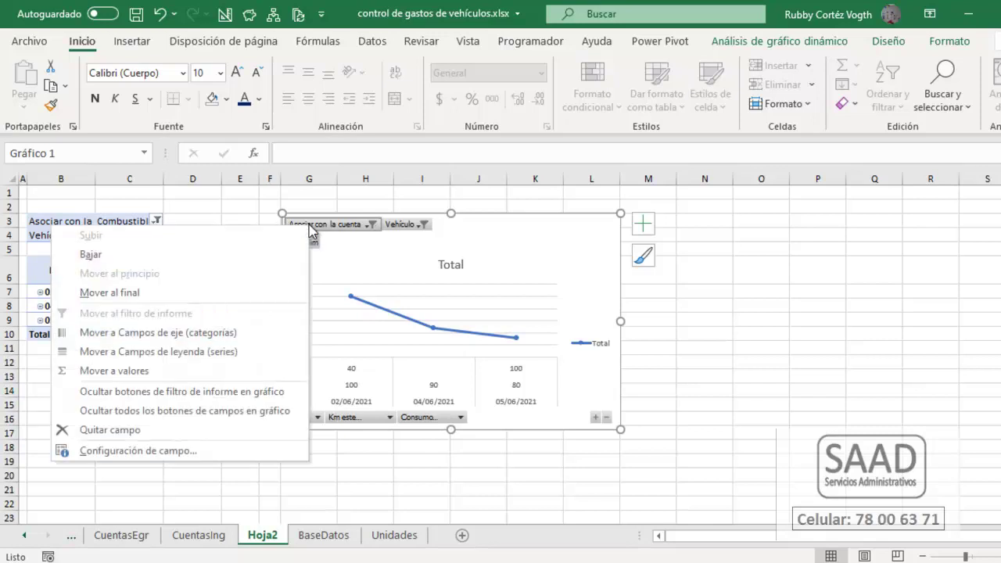
left_click(177, 419)
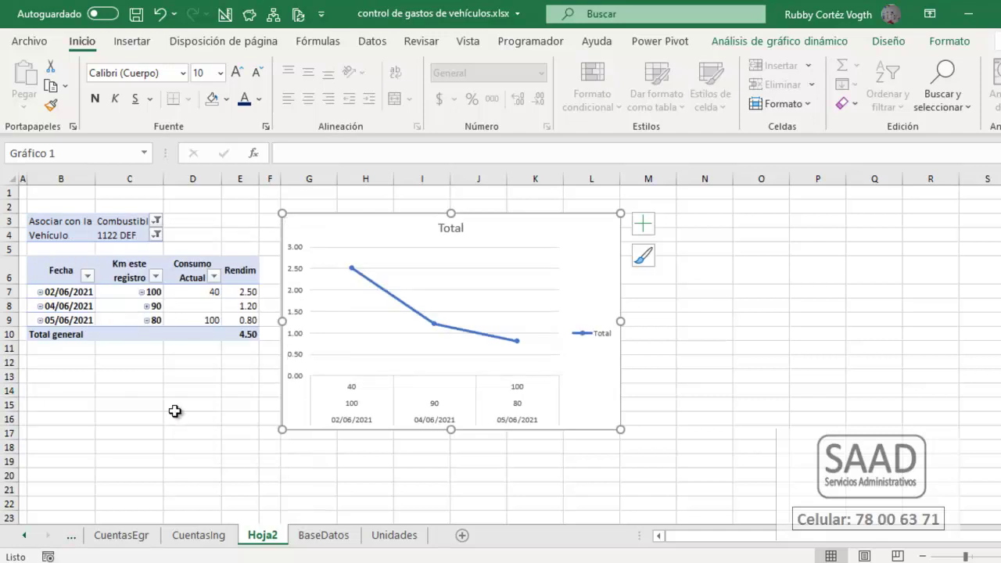
left_click(603, 343)
key("Delete")
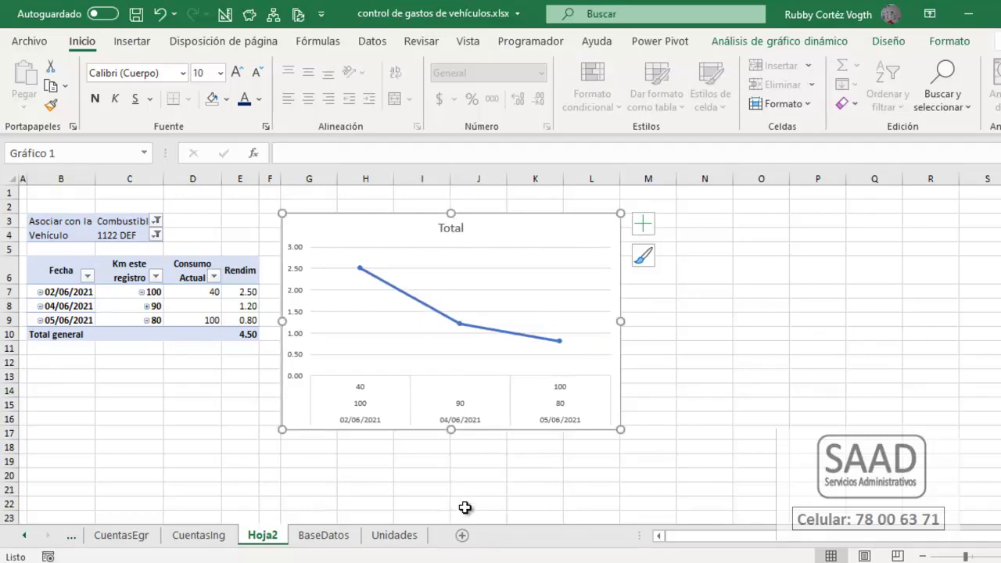
- Add data labels to the chart's line series
right_click(377, 285)
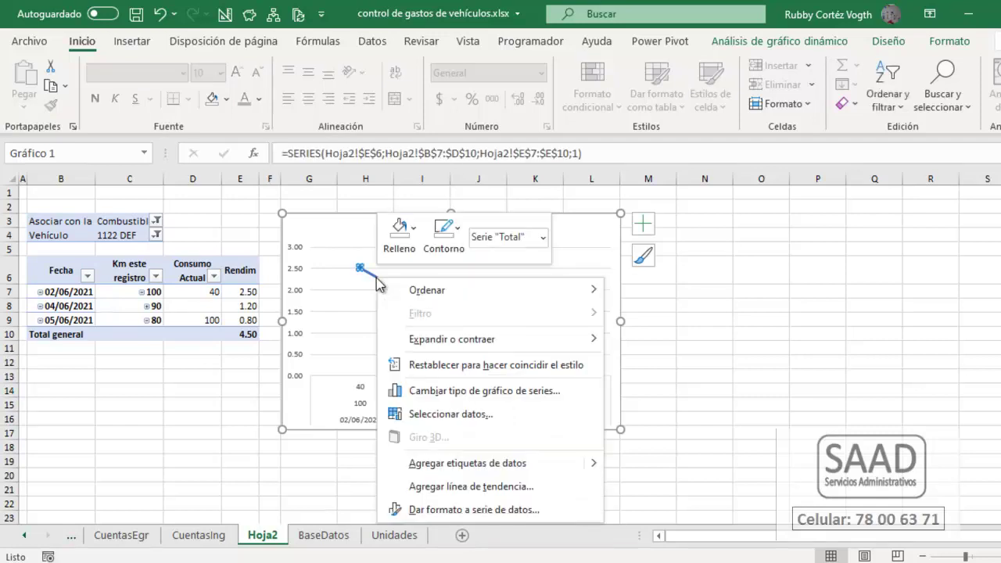
left_click(479, 459)
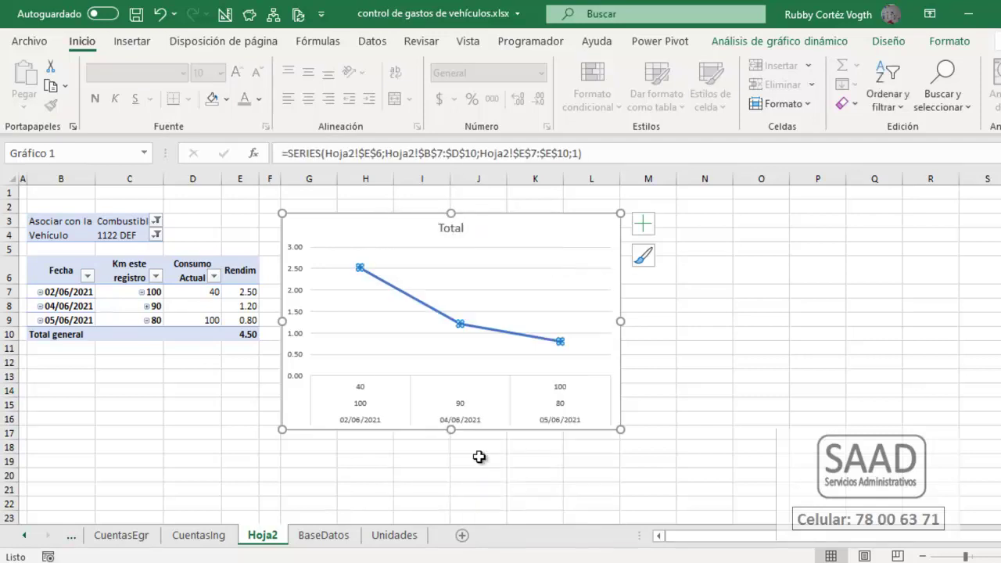
left_click(738, 348)
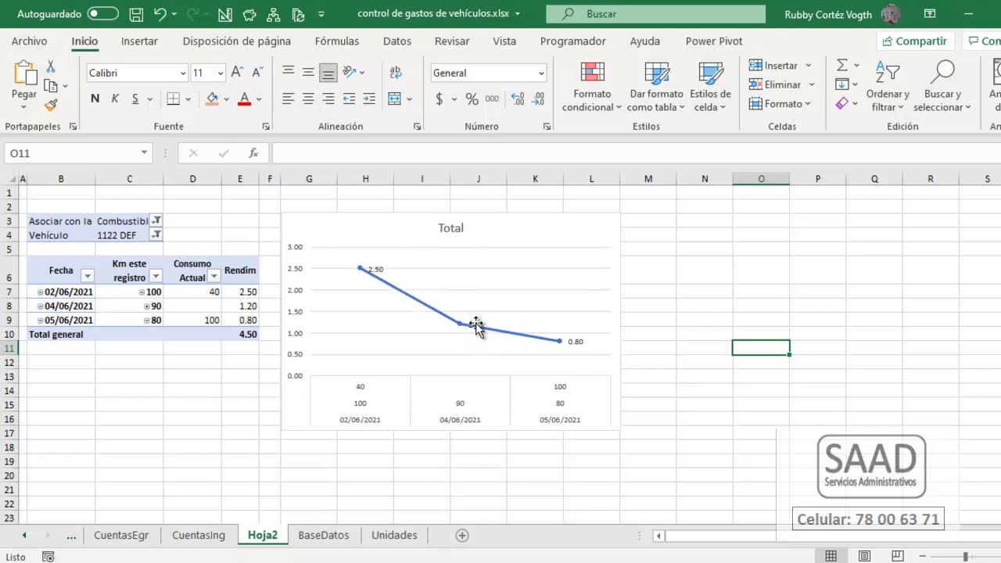
- Try different positions for the line's data labels and settle on Encima, above the points
left_click(376, 270)
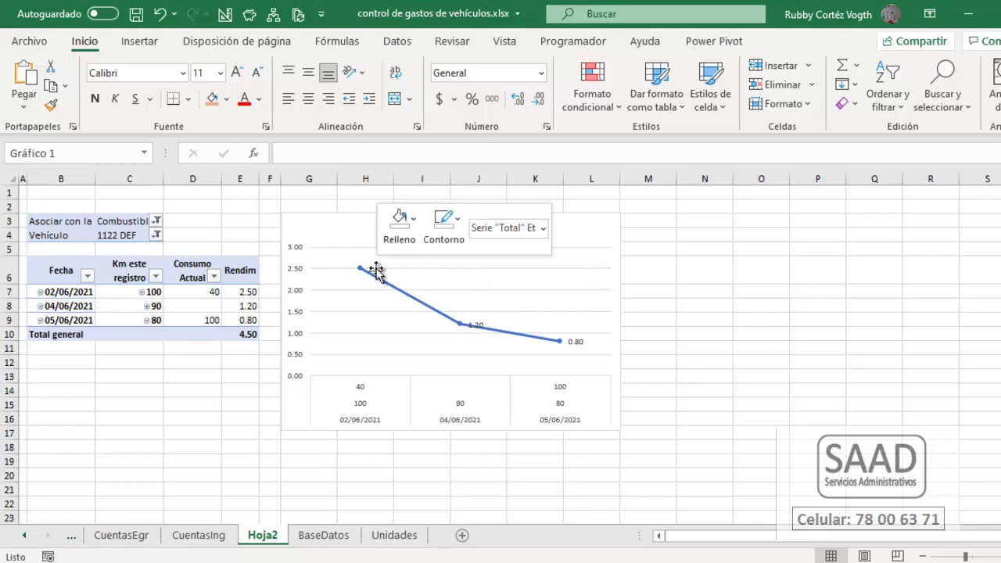
right_click(376, 270)
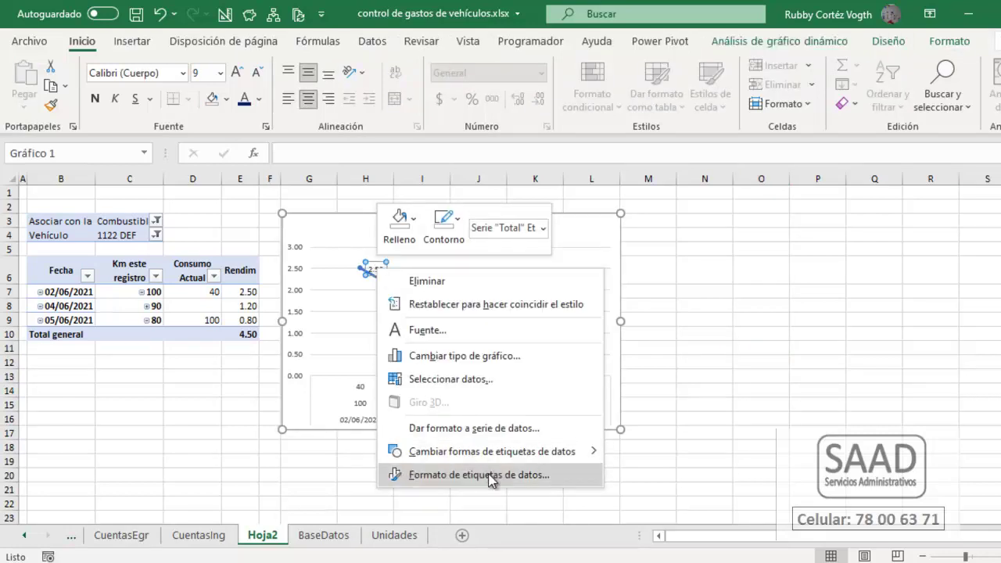
left_click(540, 476)
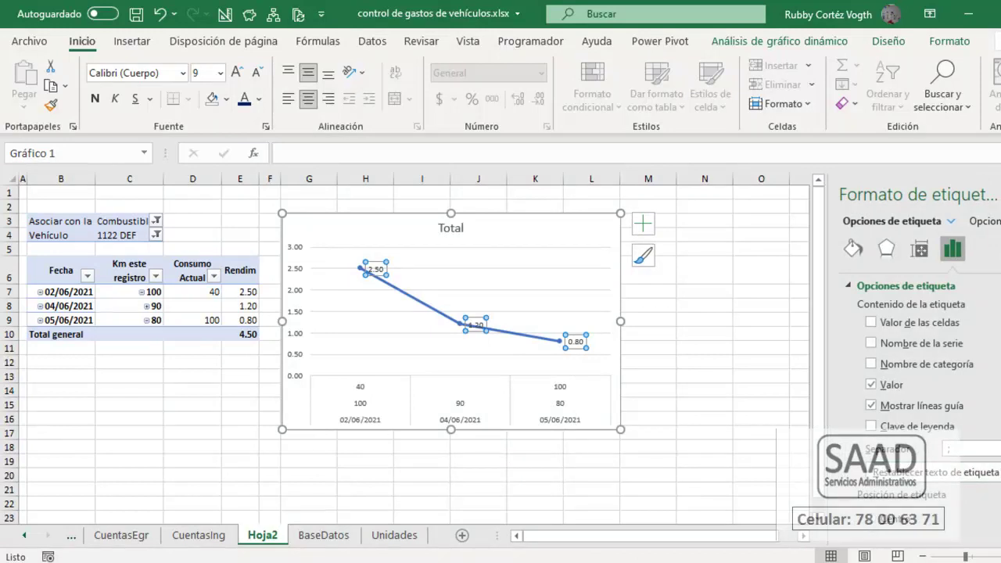
scroll(915, 351, "down", 3)
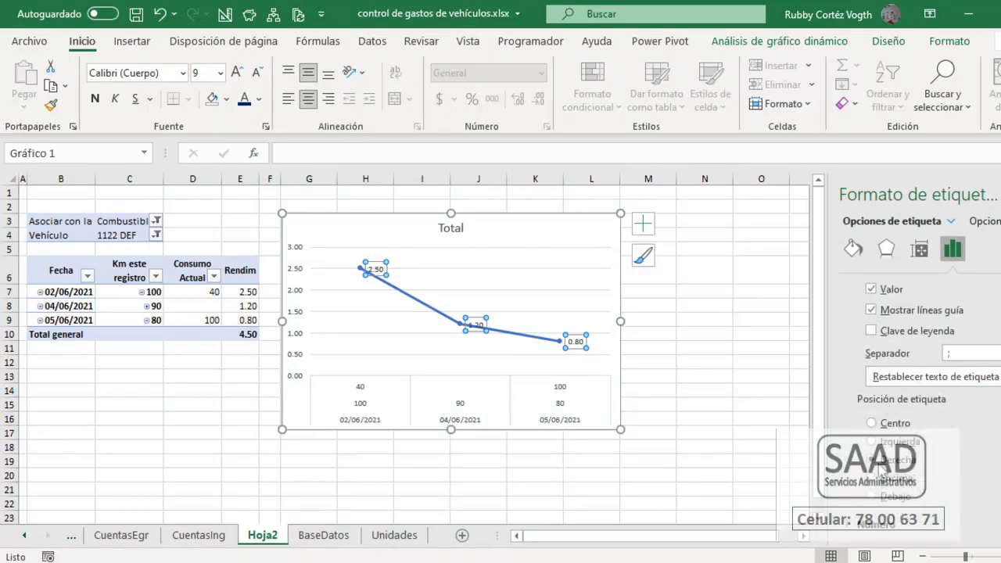
left_click(871, 423)
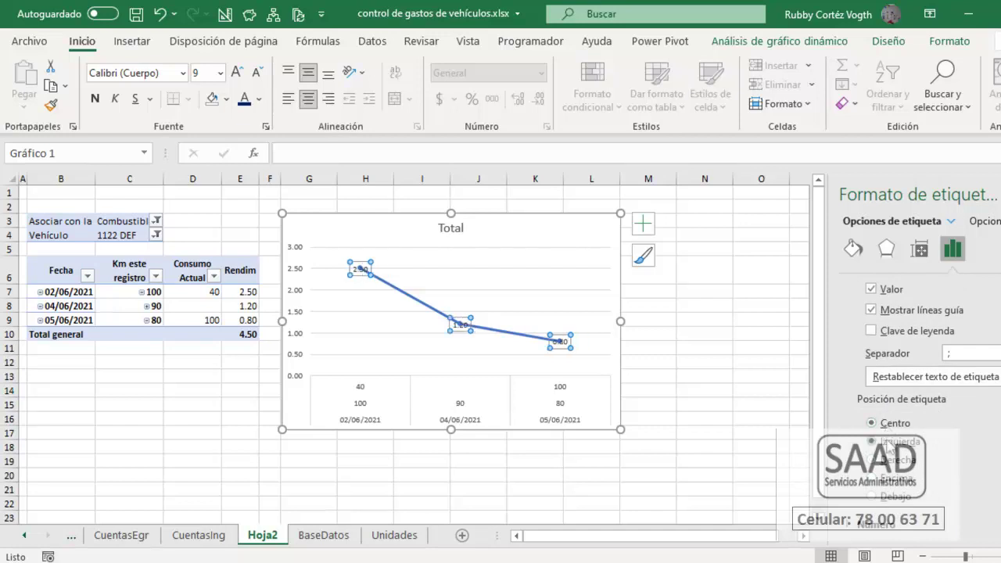
left_click(871, 441)
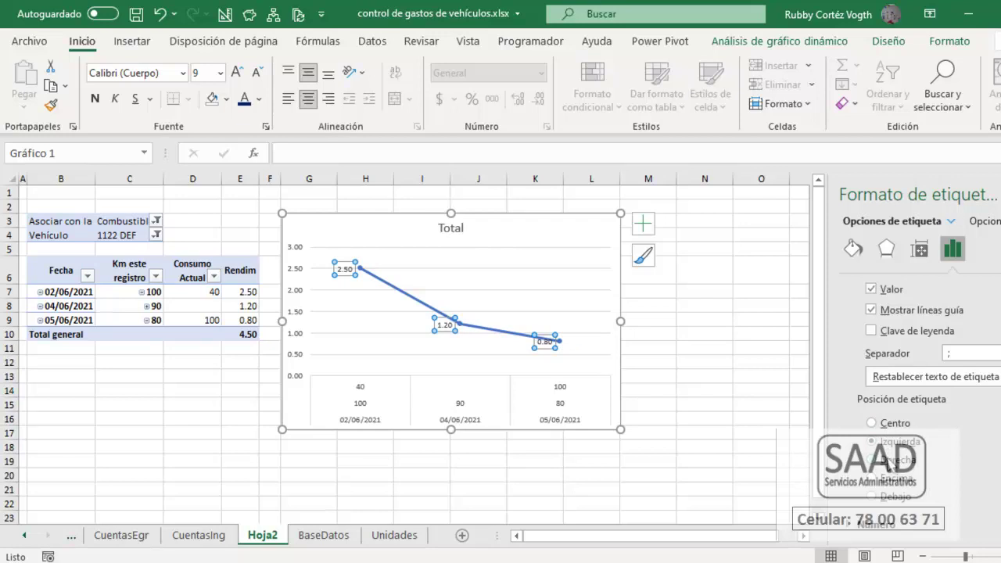
left_click(887, 480)
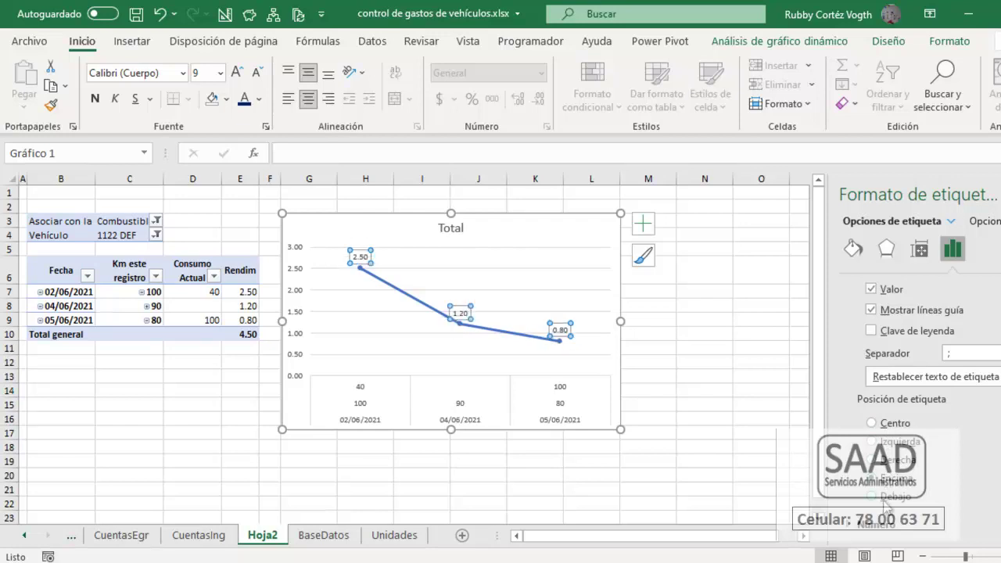
left_click(885, 503)
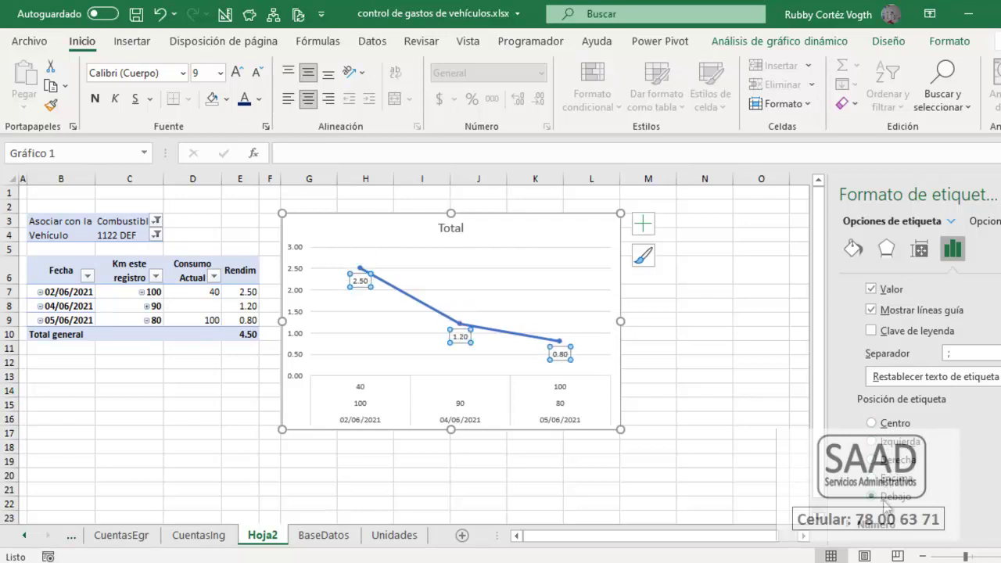
left_click(884, 480)
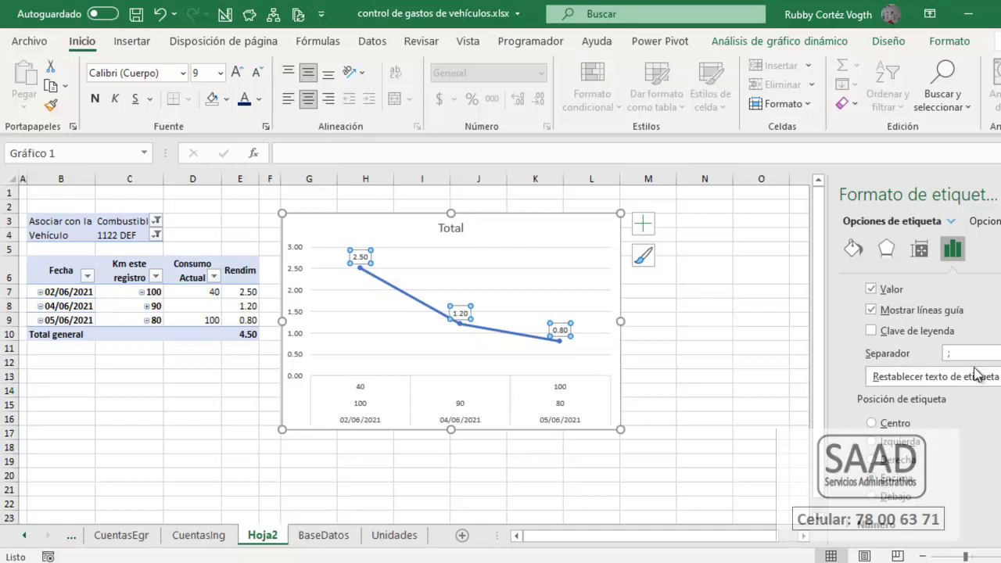
- Filter the pivot table's Vehículo field to 1234 ABC
left_click(750, 306)
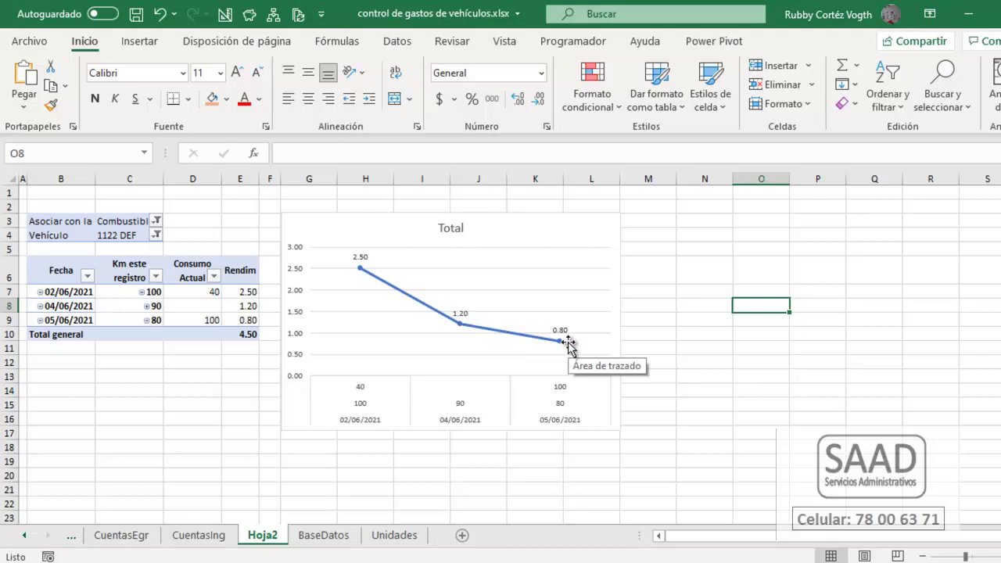
left_click(157, 234)
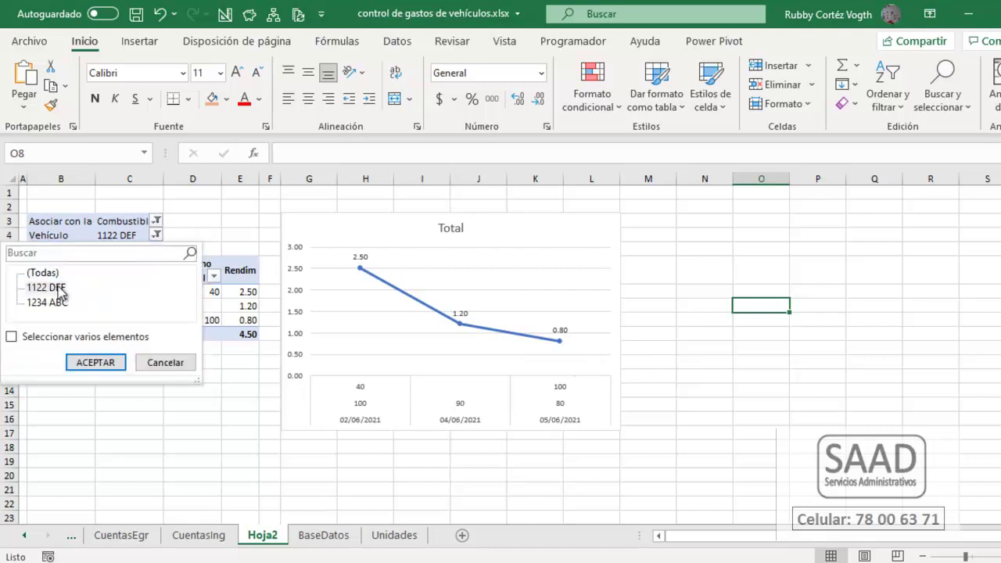
left_click(55, 301)
left_click(94, 363)
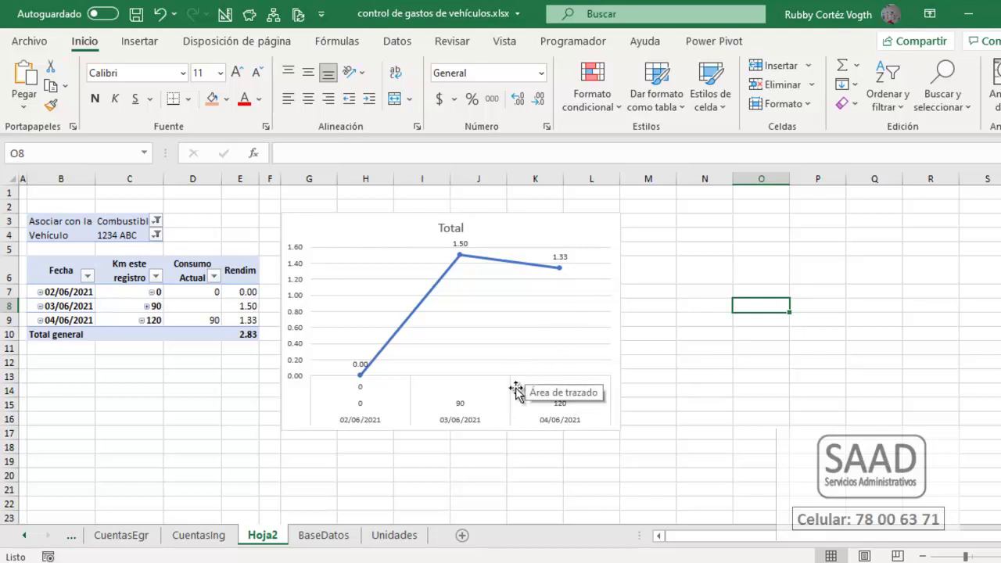
- Remove the Km este registro and Consumo Actual fields from the pivot rows, leaving only Fecha with Rendim
left_click(138, 298)
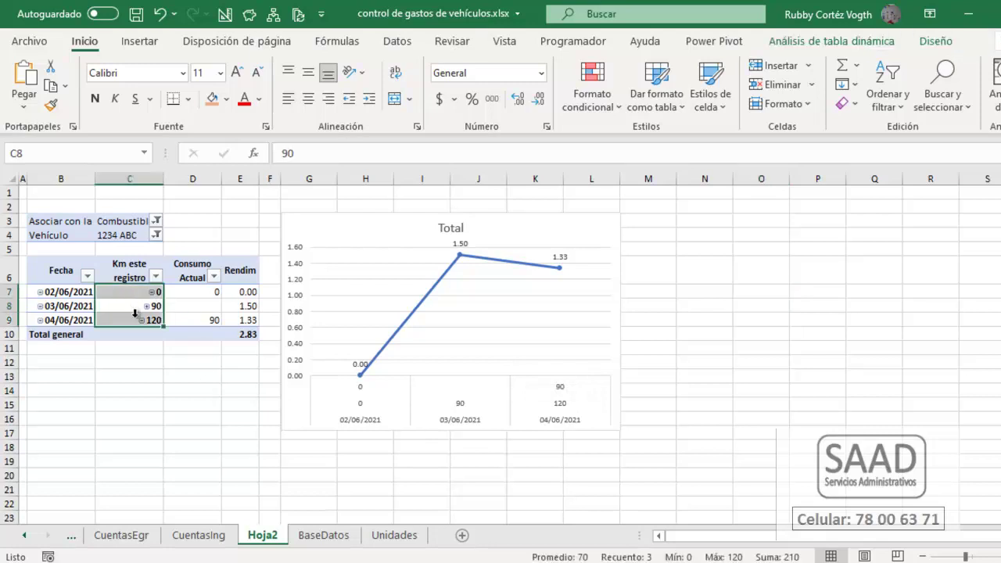
left_click_drag(145, 279, 200, 320)
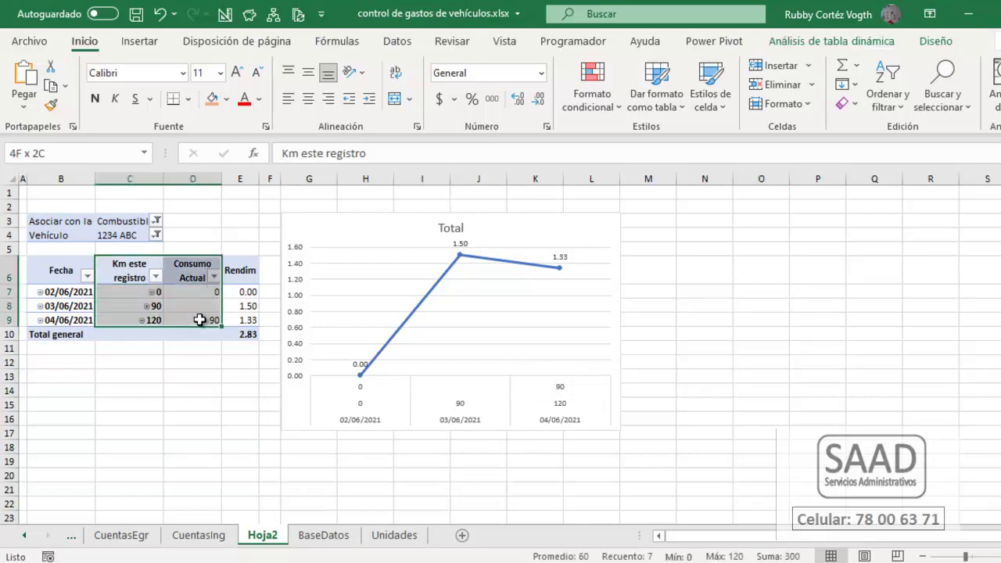
right_click(197, 314)
left_click(268, 523)
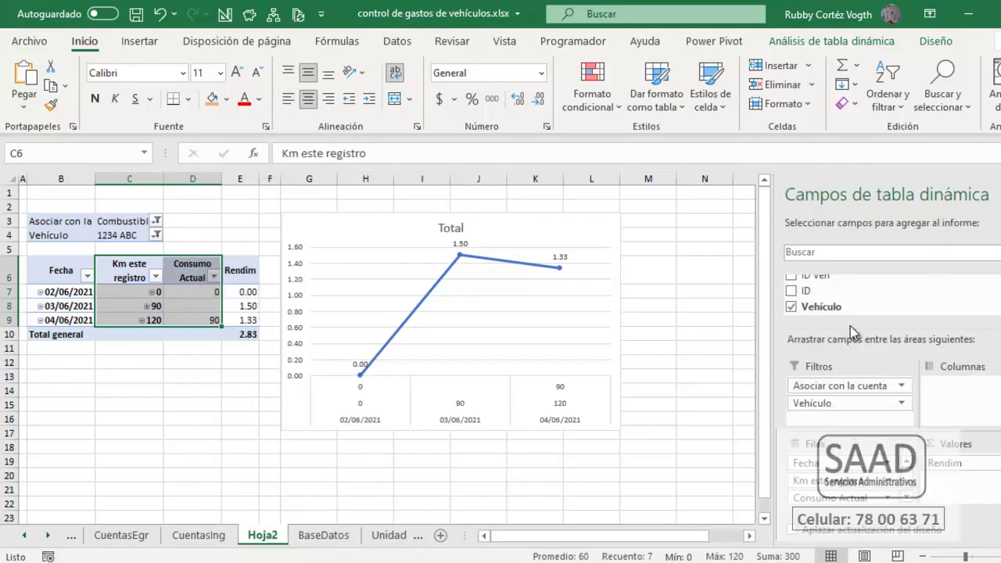
left_click_drag(844, 480, 872, 489)
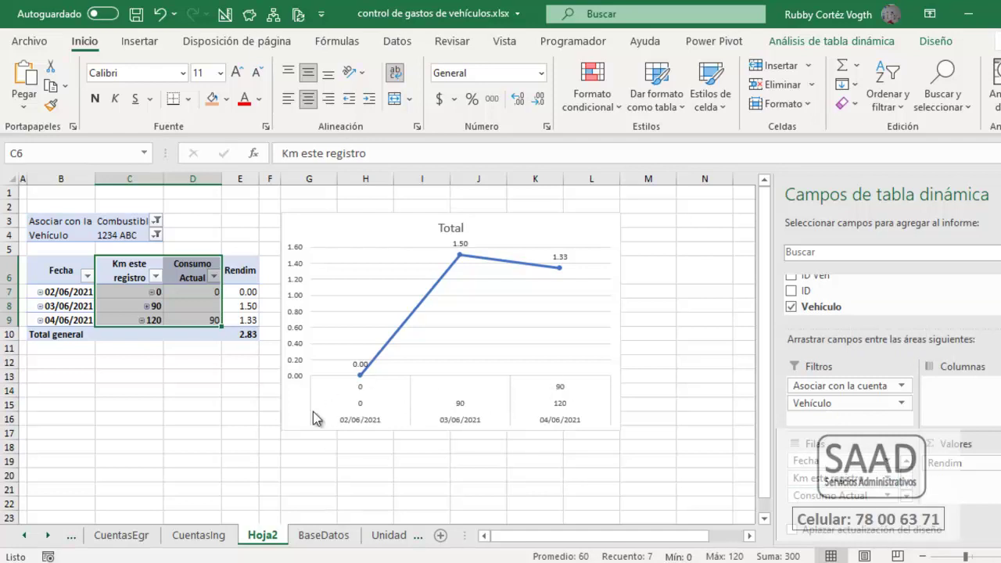
left_click(349, 409)
left_click(369, 415)
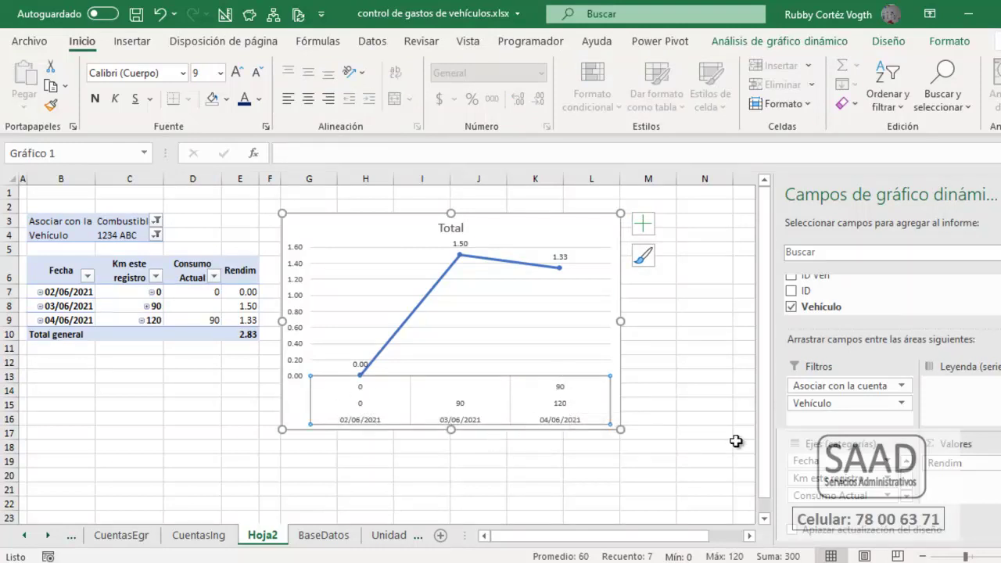
left_click_drag(808, 475, 875, 294)
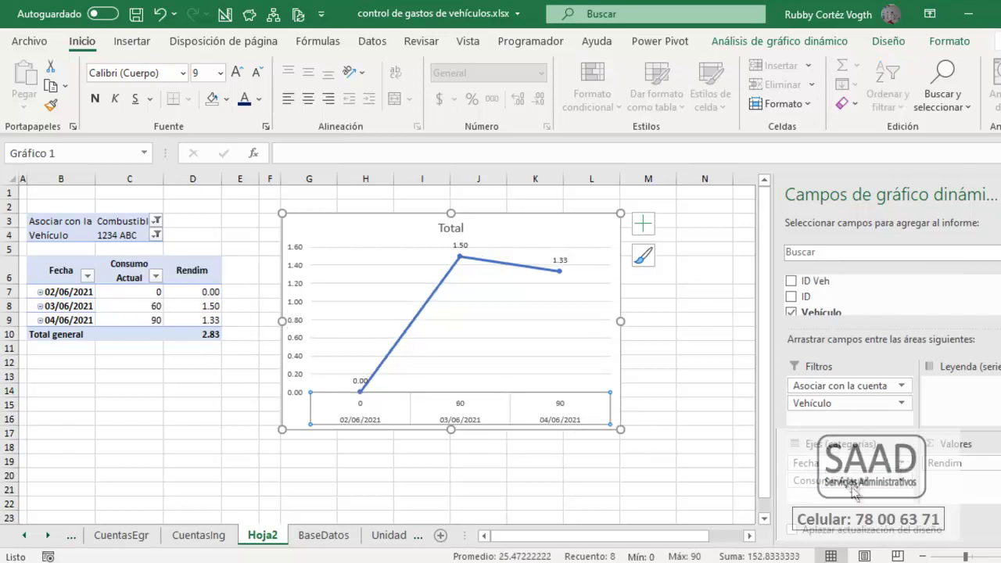
left_click_drag(854, 488, 927, 302)
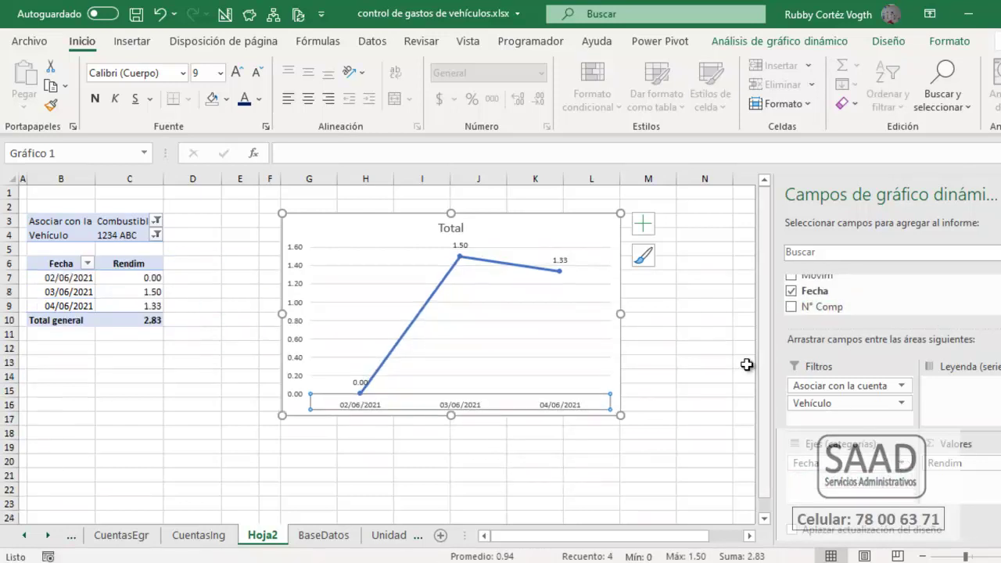
left_click(484, 442)
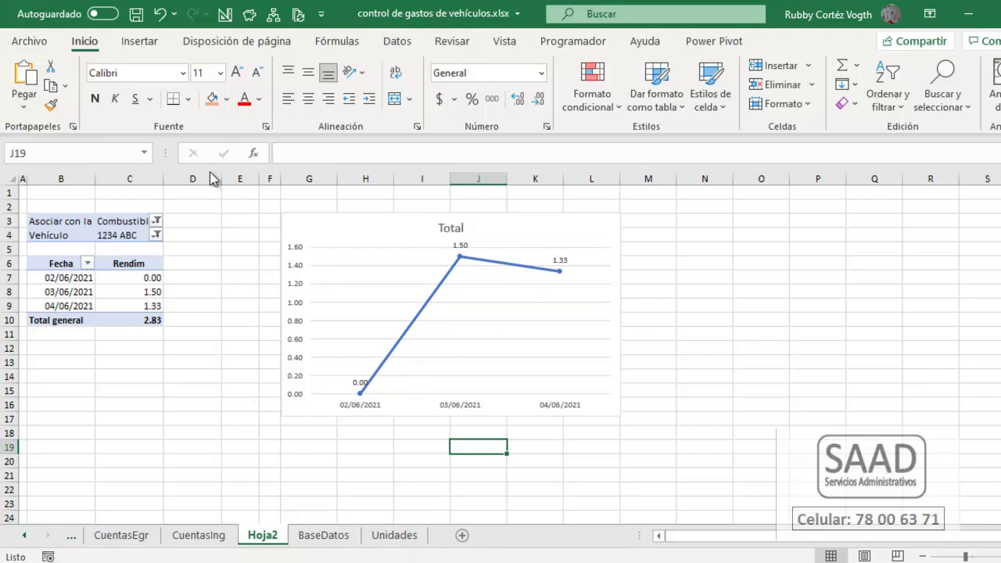
- Delete the empty columns D and E between the pivot table and the chart
left_click_drag(209, 178, 241, 179)
right_click(243, 179)
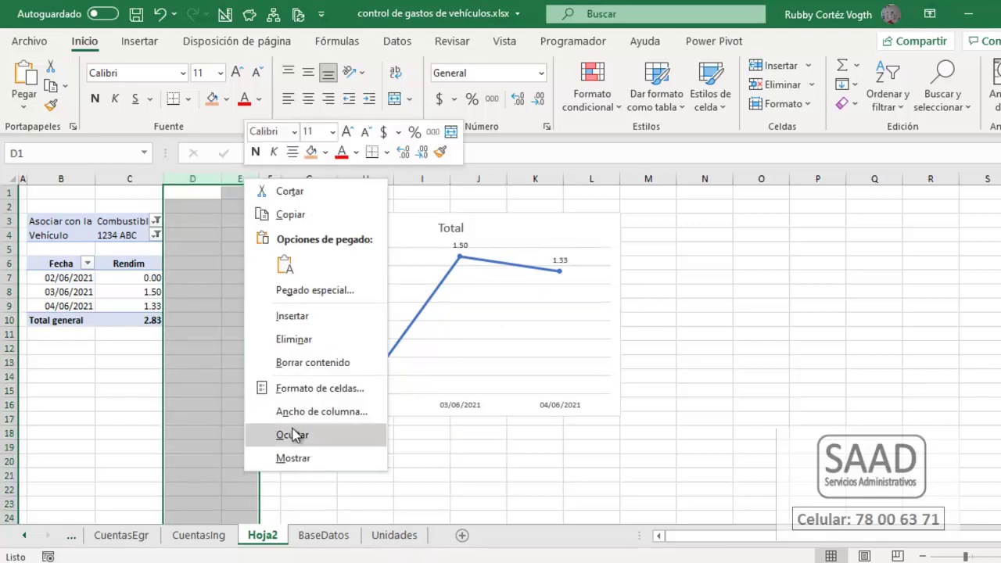
left_click(303, 341)
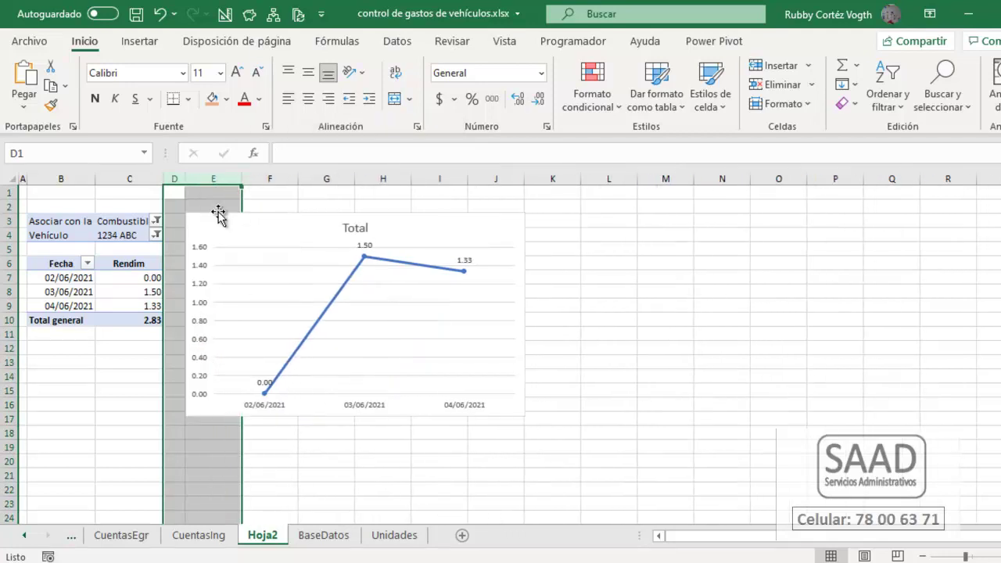
left_click(215, 193)
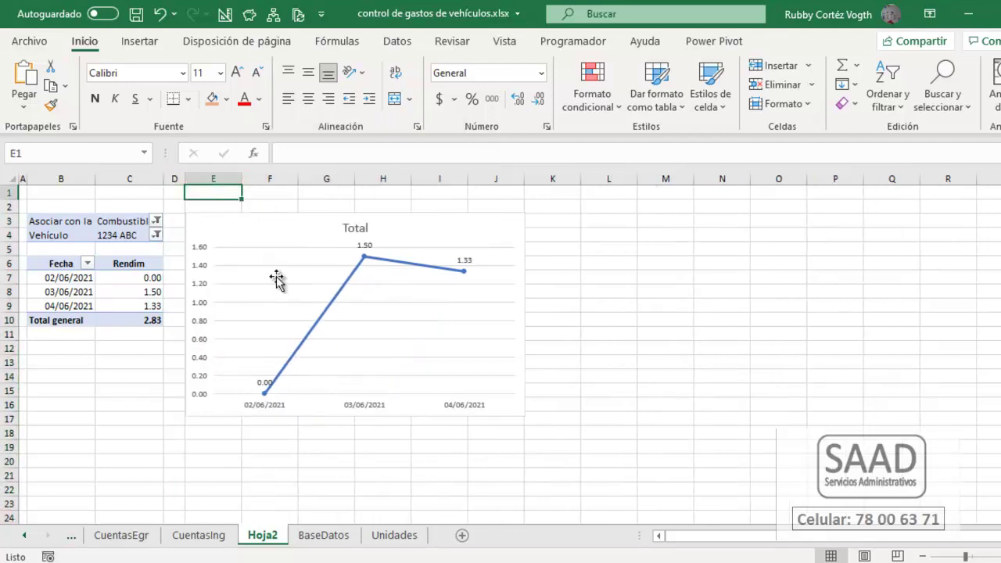
- Start row 12 in BaseDatos with vehicle 1234 ABC, Movim and Fecha filled down from the row above, and N° Comp 1212121
left_click(319, 537)
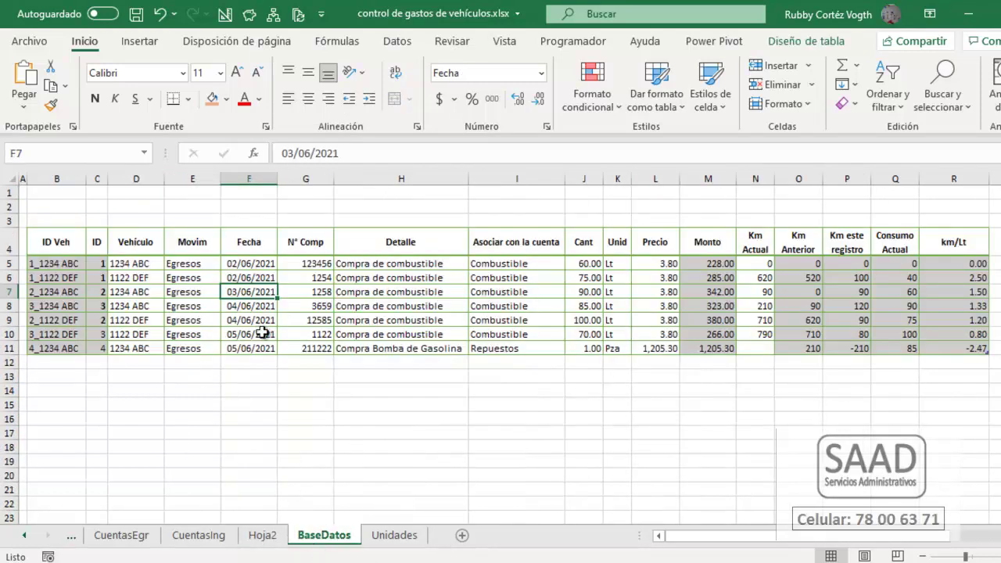
left_click(262, 537)
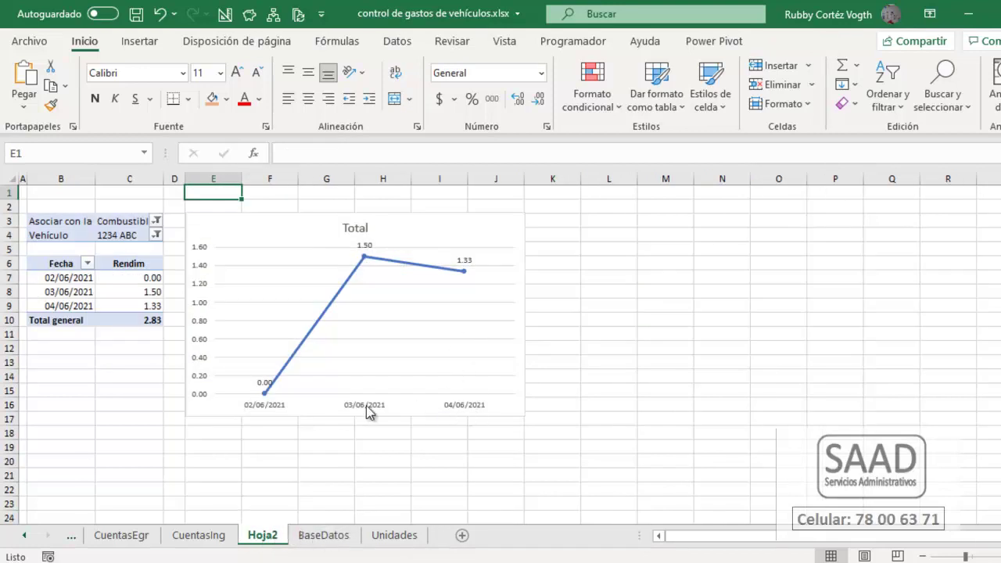
left_click(324, 536)
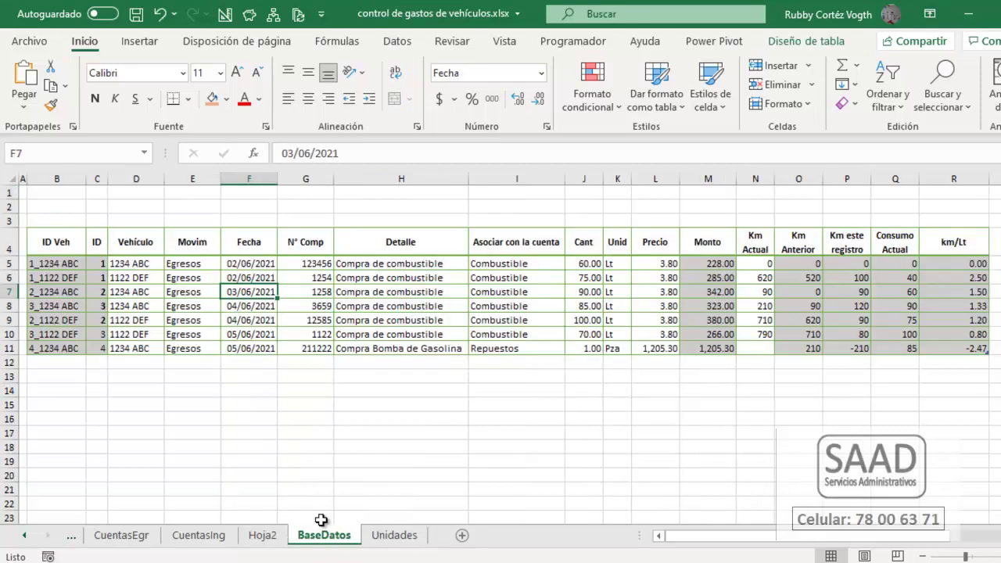
left_click(137, 361)
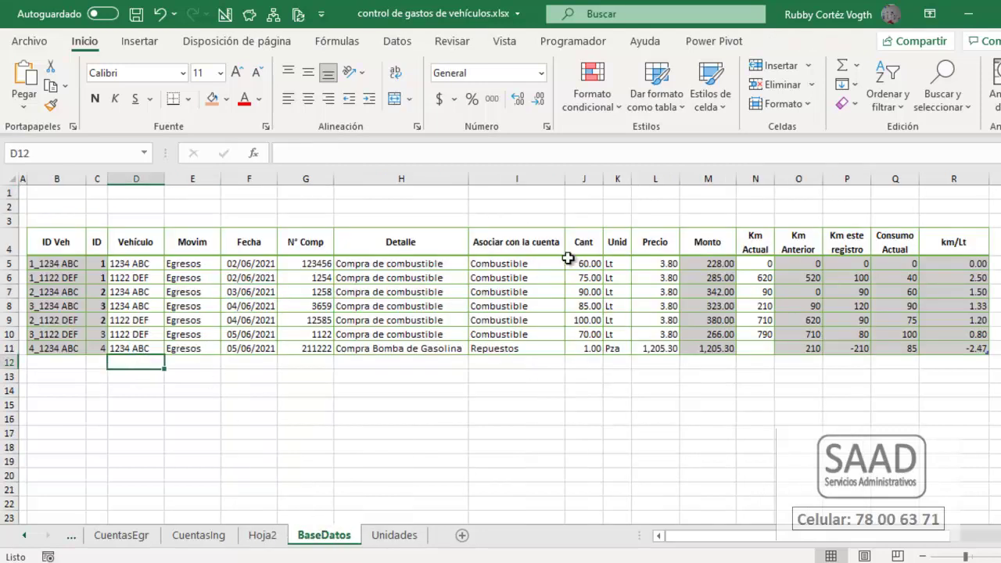
type("1234 ABC")
key("Tab")
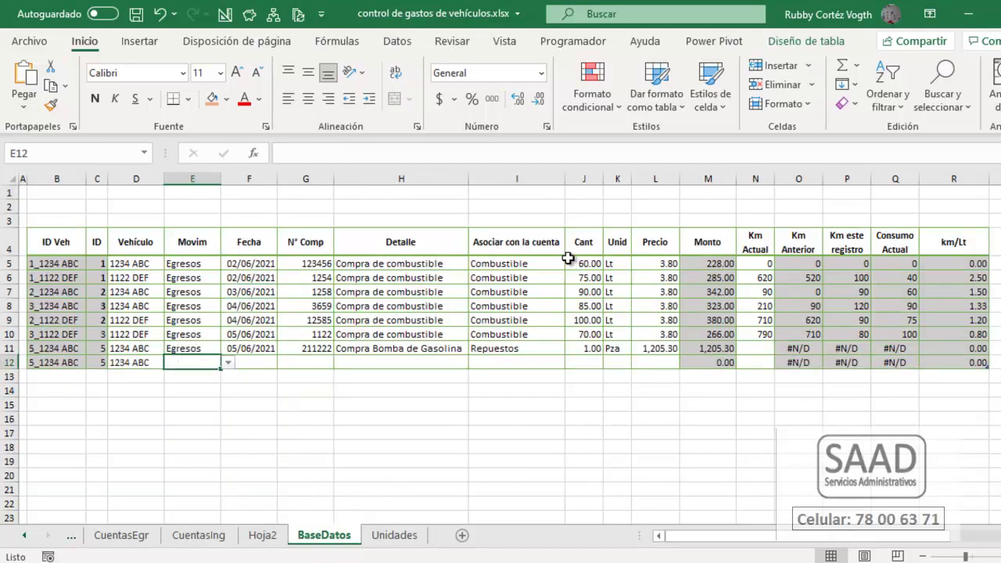
key("shift+Right")
key("ctrl+d")
key("Right")
key("Tab")
type("12")
key("Tab")
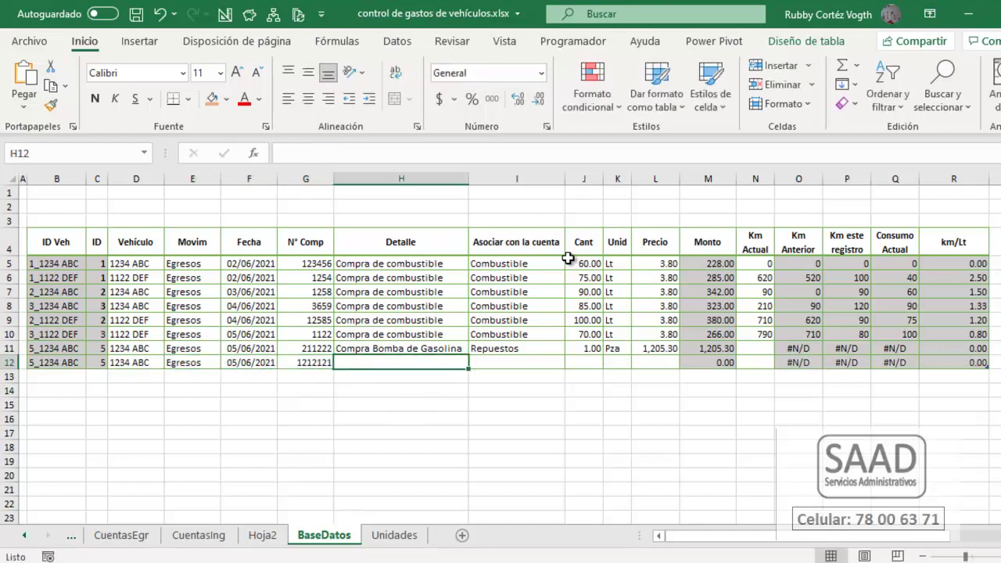
- Set row 12's Detalle to Compra de combustible and its associated account to Combustible
key("Down")
key("Return")
key("Tab")
key("alt+Down")
key("Down")
key("Down")
key("Down")
key("Up")
key("Up")
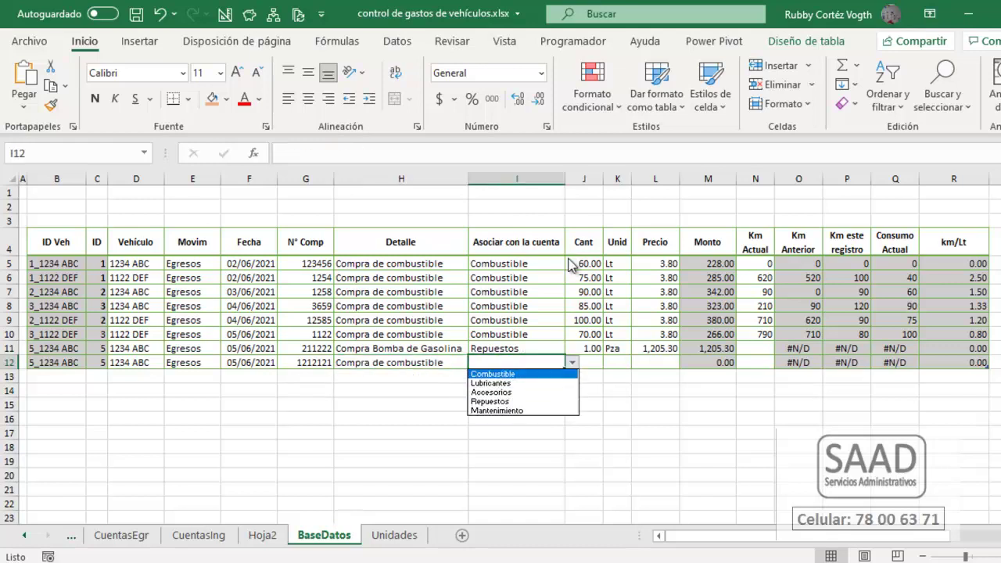
key("Return")
key("Tab")
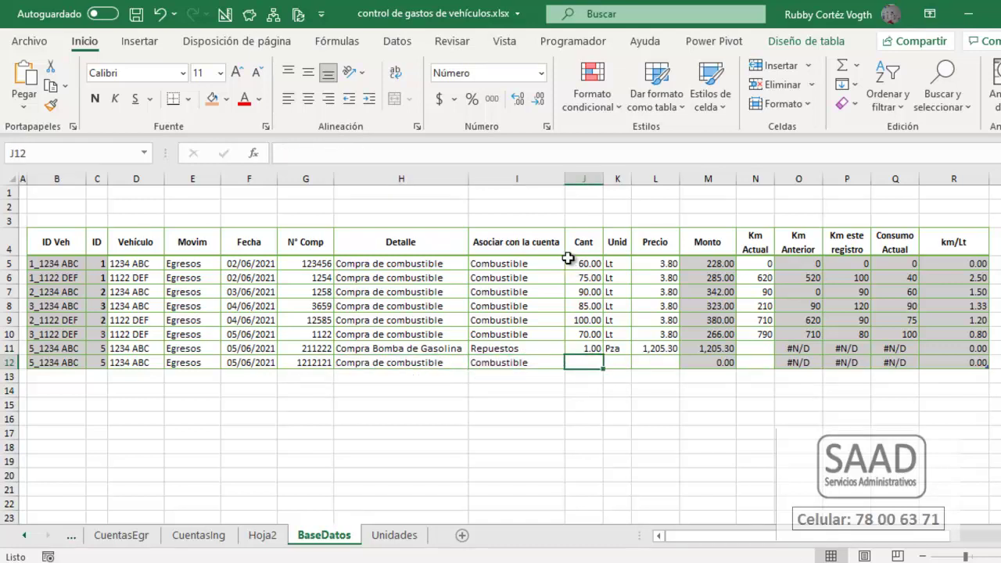
- Enter a quantity of 120 with unit Lt in row 12
type("120.00")
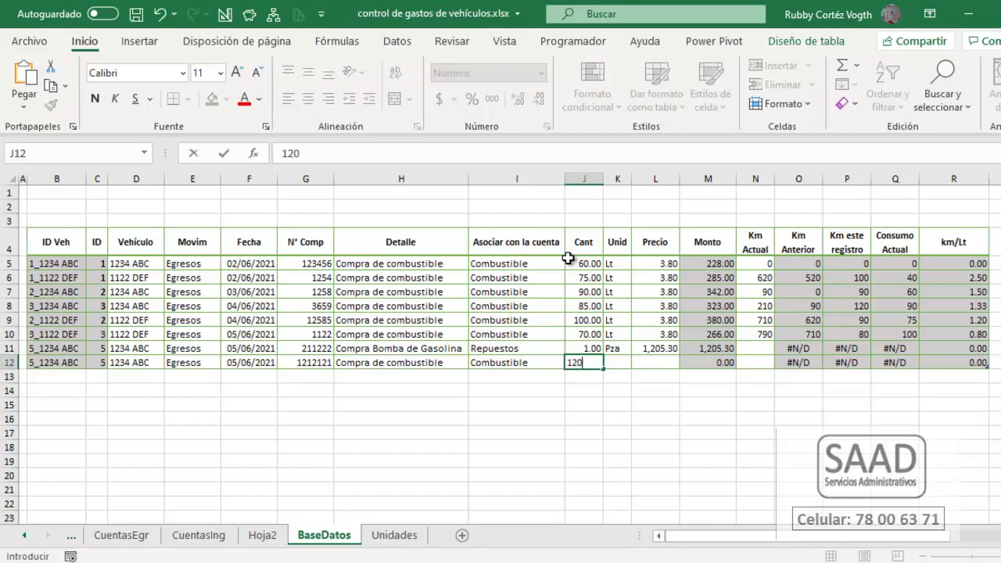
key("Tab")
key("alt+Down")
key("Down")
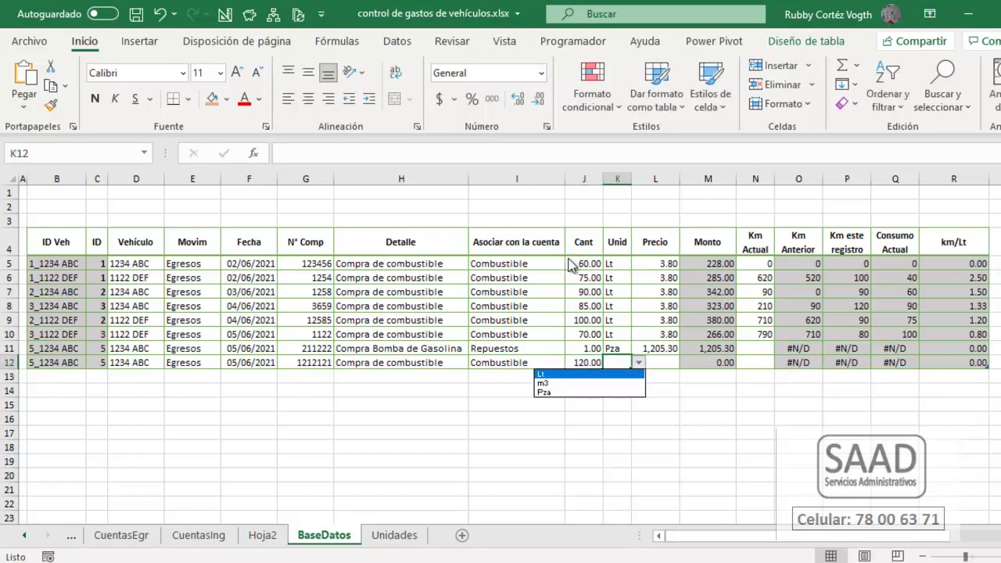
key("Return")
- Copy the 3.80 price from row 10 into the Precio cell of row 12
key("Tab")
key("Up")
key("Up")
key("ctrl+c")
key("Down")
key("Down")
key("ctrl+v")
key("Escape")
key("Tab")
key("Tab")
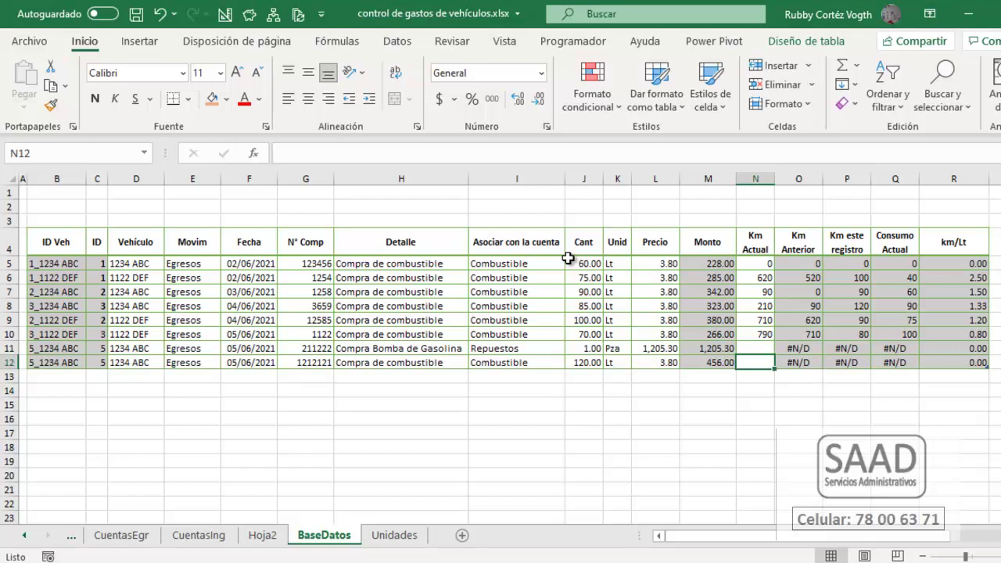
- Enter 870 as the Km Actual for row 12
type("8")
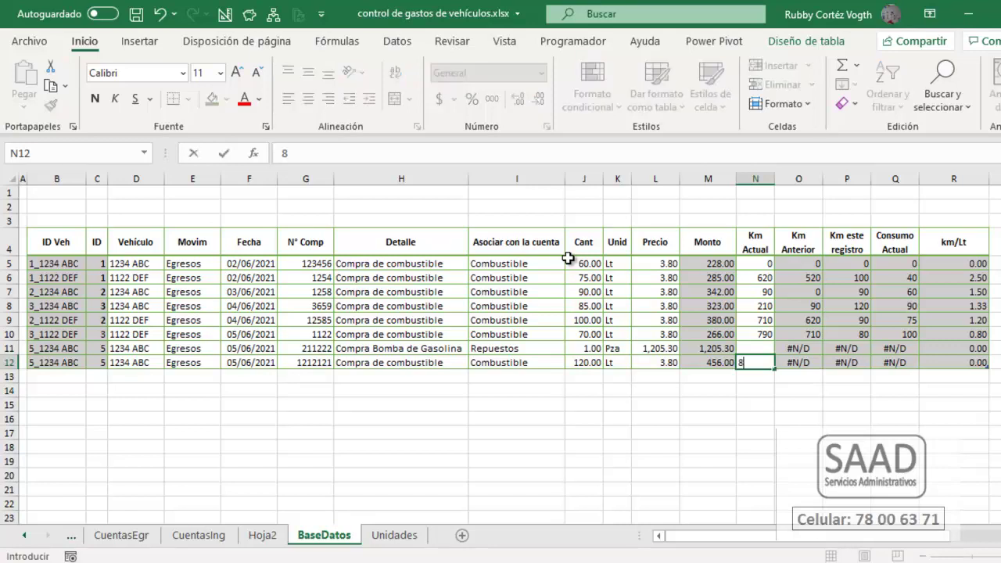
type("70")
key("ctrl+Return")
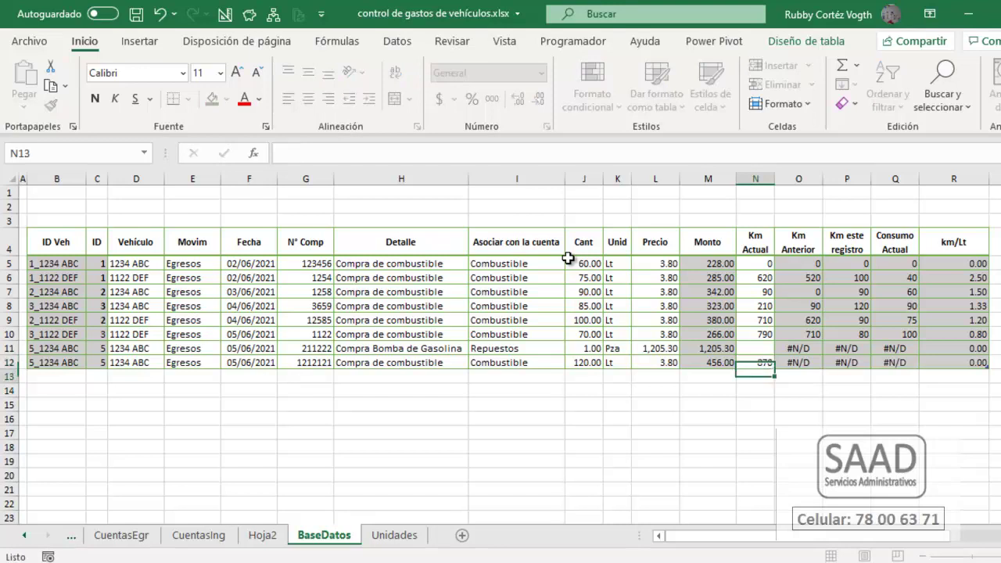
- Repair the ID column by filling the CONTAR.SI formula from C5 down to C12, and check row 12's calculated cells
key("Up")
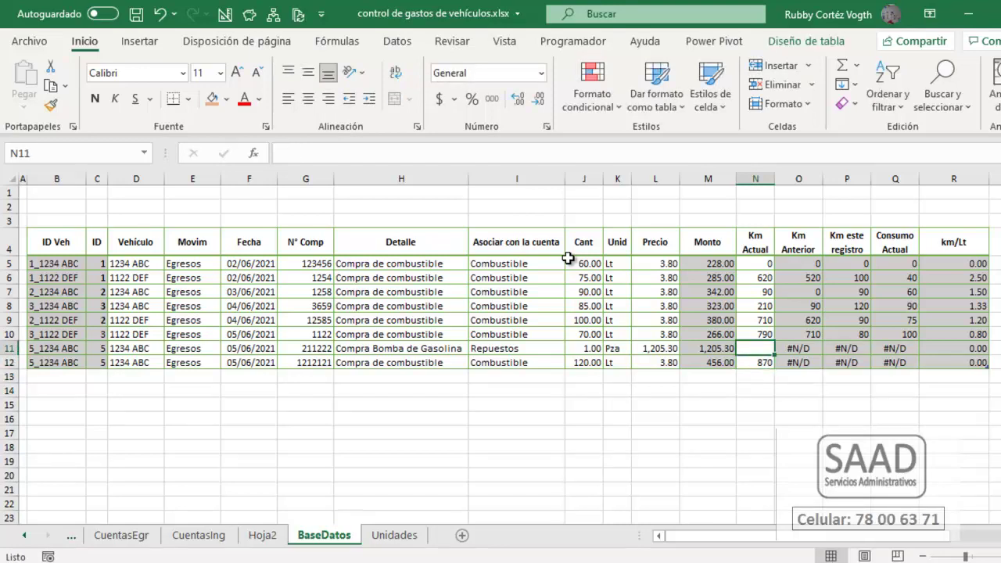
key("Right")
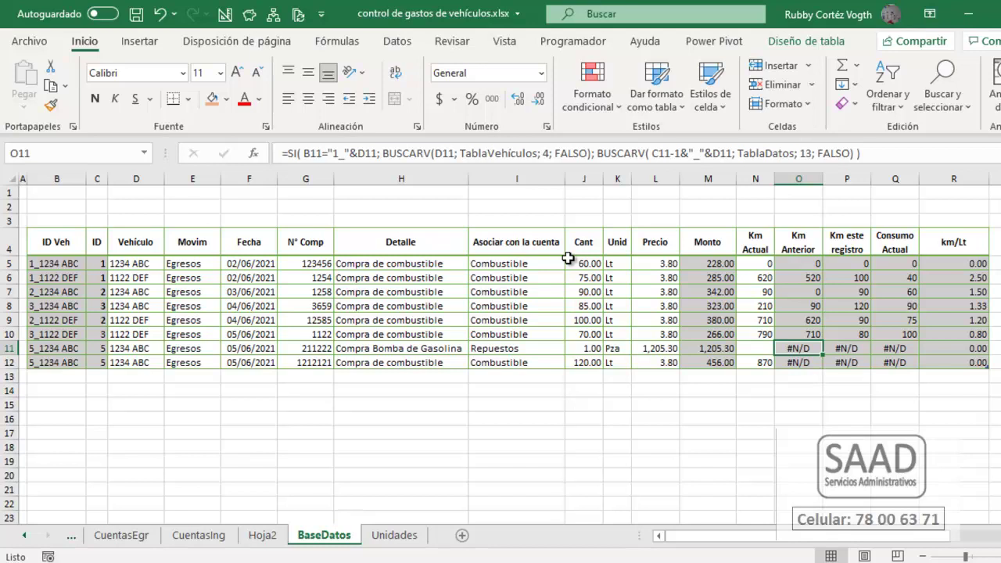
left_click(115, 362)
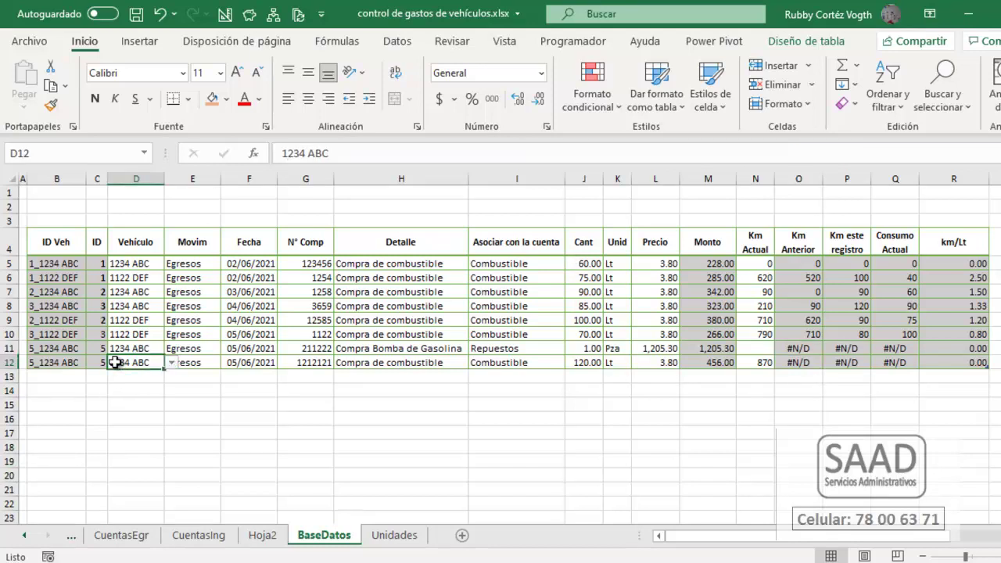
left_click_drag(102, 349, 100, 358)
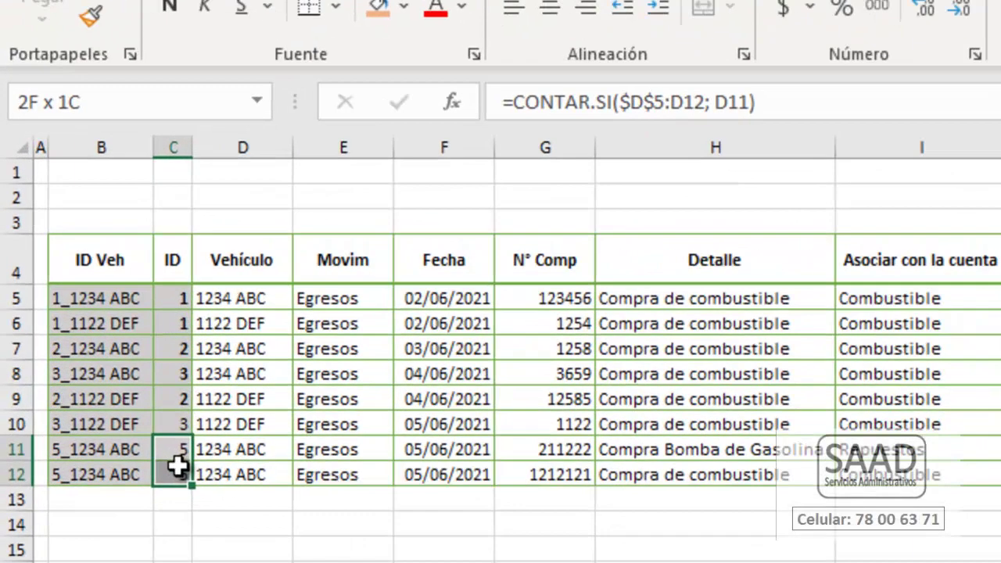
left_click_drag(200, 496, 200, 491)
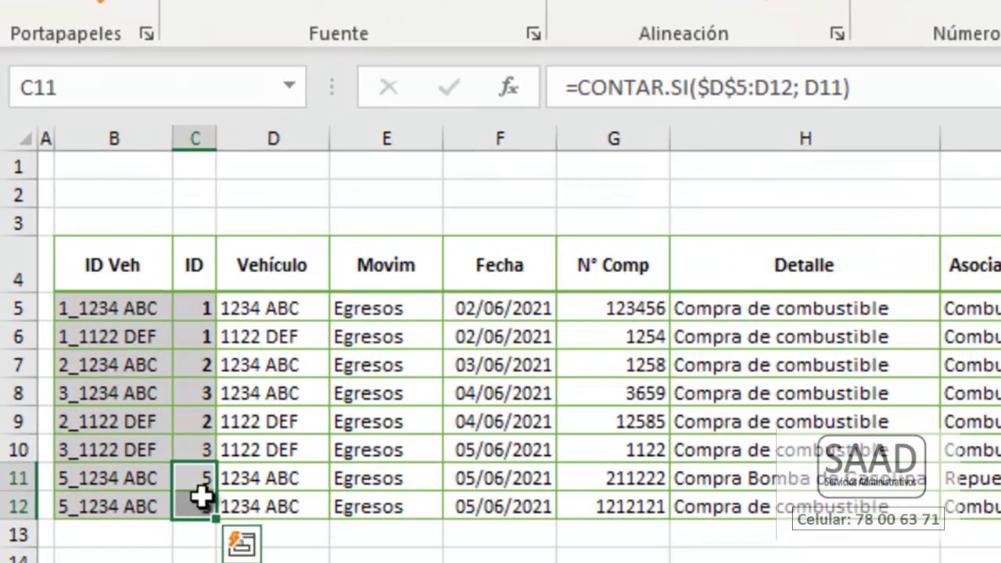
left_click_drag(203, 307, 202, 508)
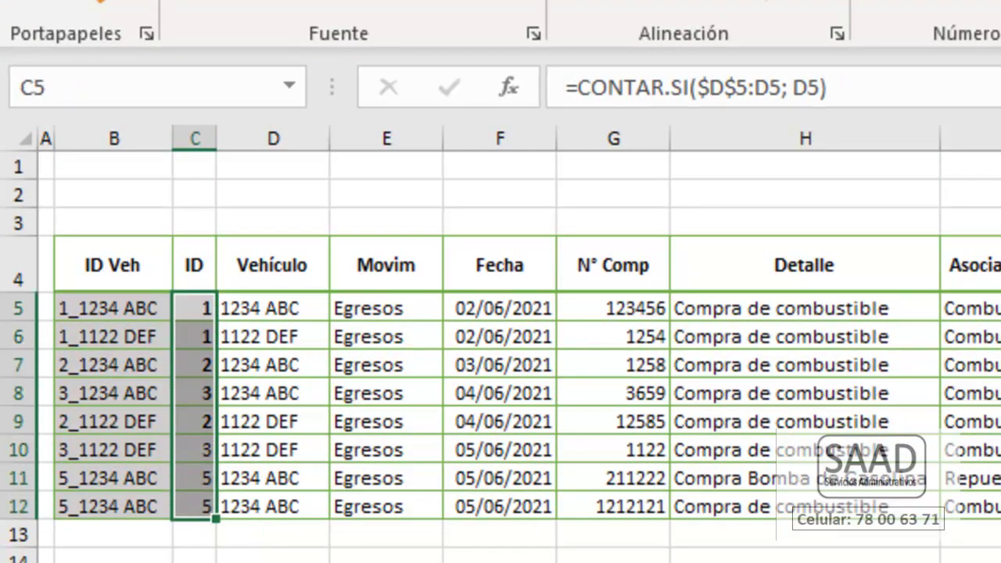
key("ctrl+j")
double_click(196, 304)
left_click(204, 503)
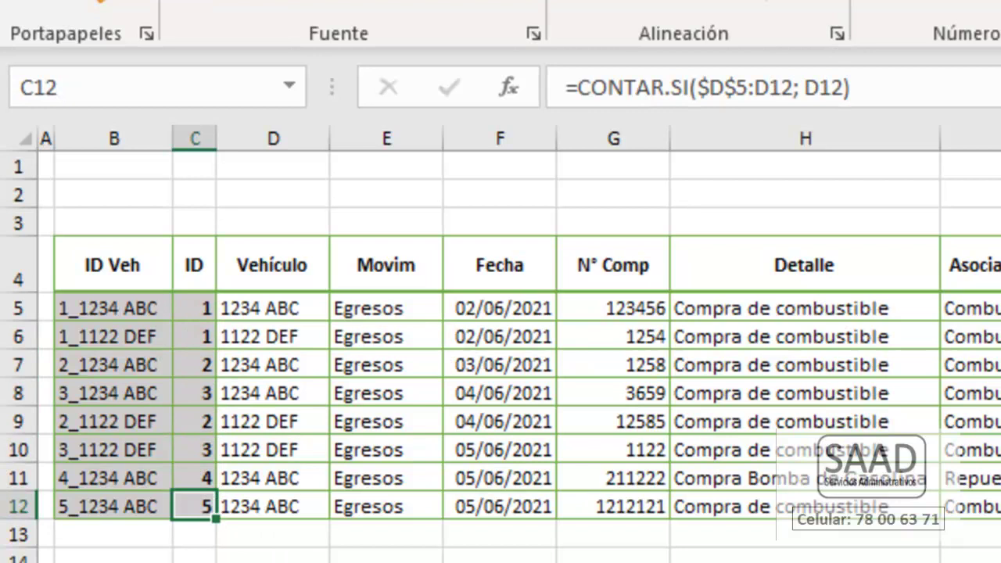
key("ctrl+Right")
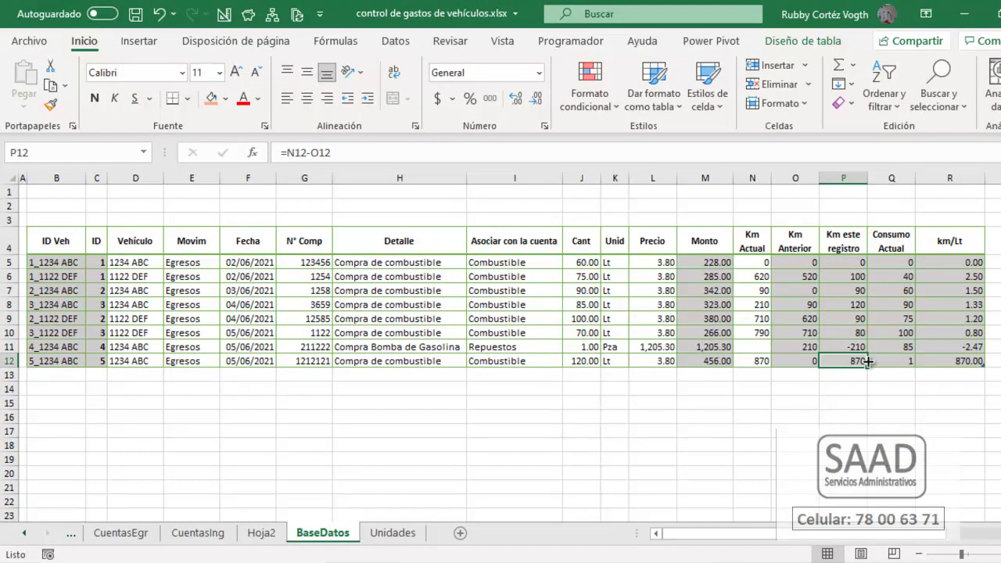
- Fill the ID and Vehículo cells of the 1234 ABC records in rows 5, 7 and 8 with the orange colour
left_click(898, 360)
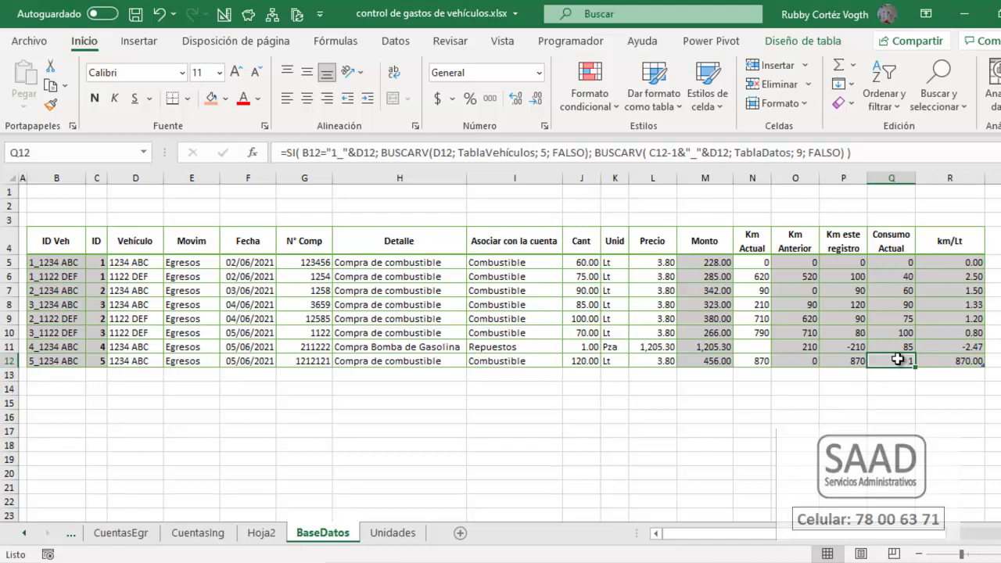
left_click(581, 345)
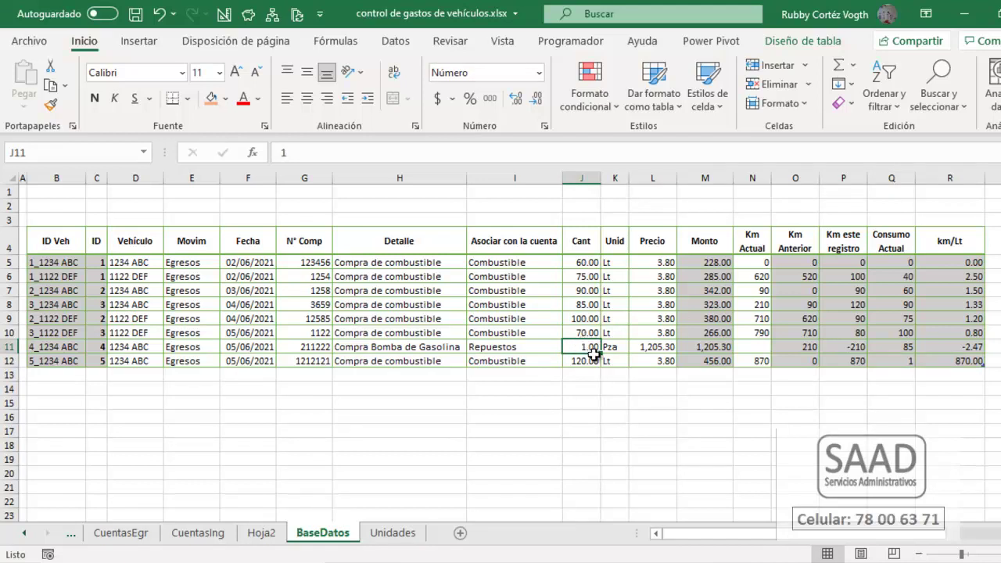
left_click(96, 262)
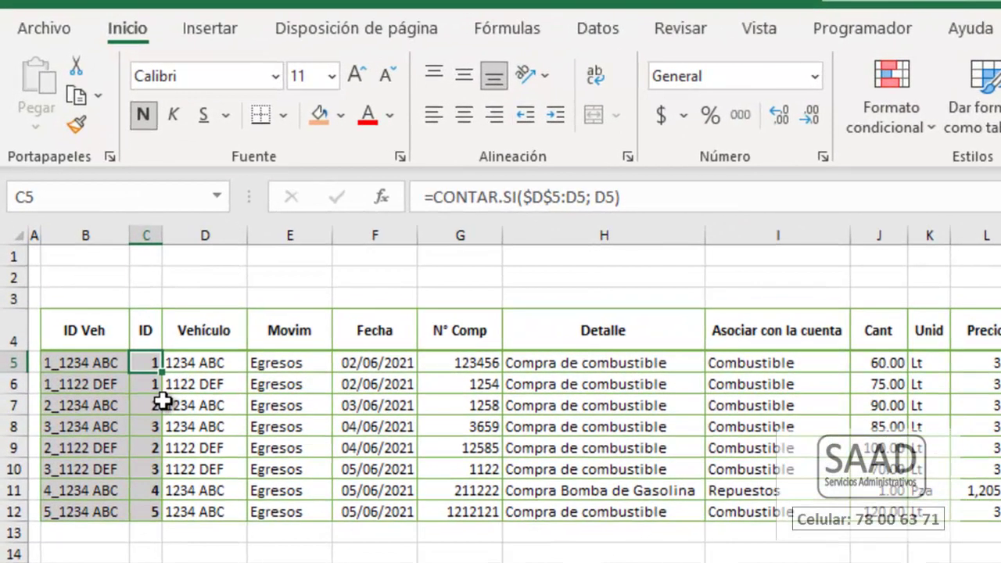
left_click(188, 355, "shift")
left_click(319, 119)
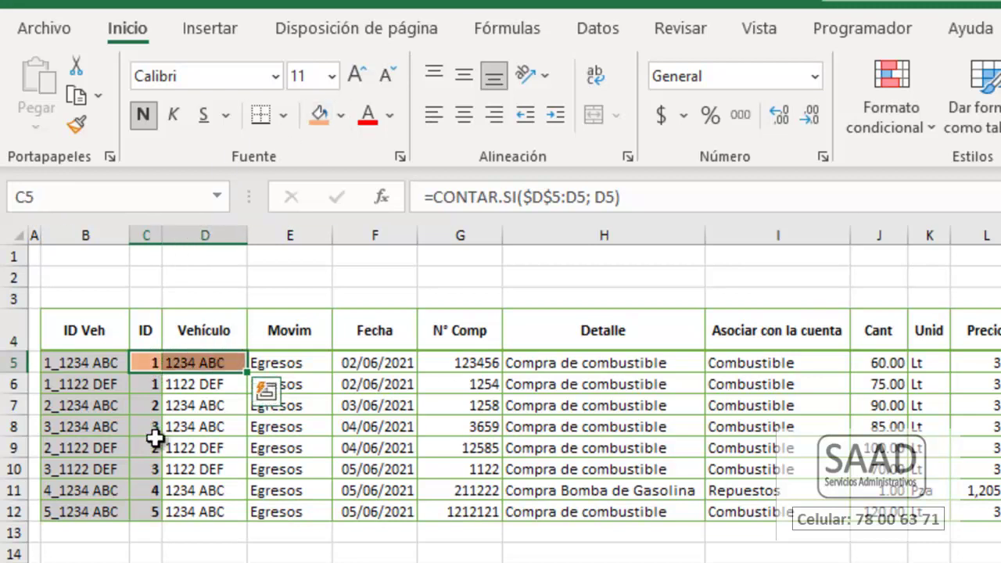
left_click_drag(150, 405, 194, 405)
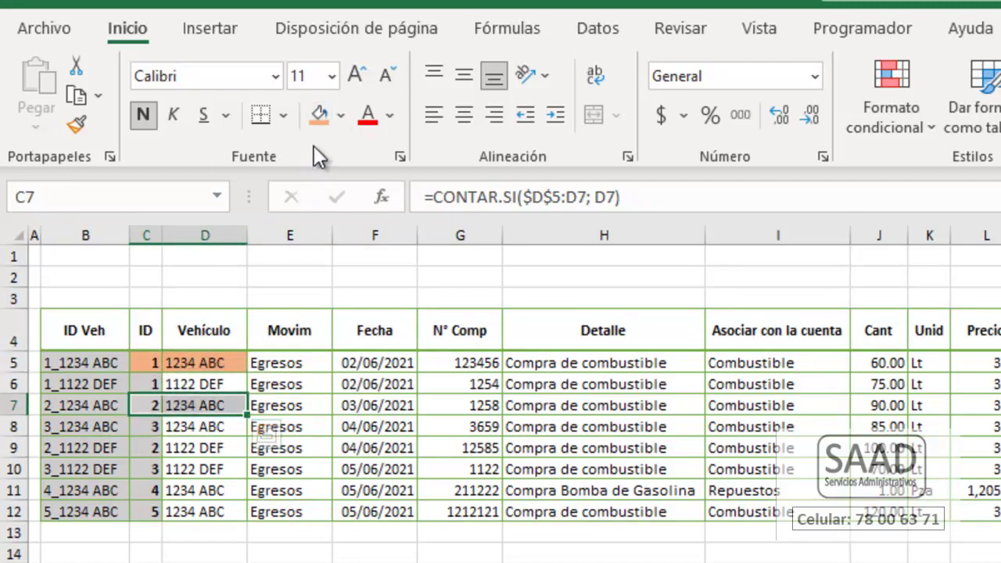
left_click(317, 115)
left_click_drag(145, 427, 200, 422)
left_click(319, 119)
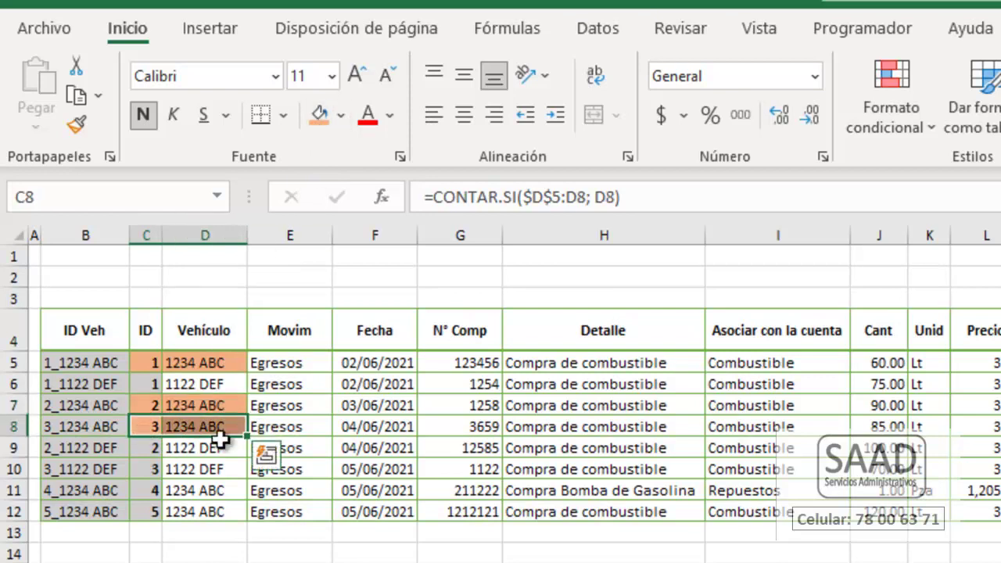
- Examine the IDs and vehicles of rows 11 and 12, the whole ID range C5:C12, and the accounts in I5 and I11
left_click_drag(151, 487, 172, 485)
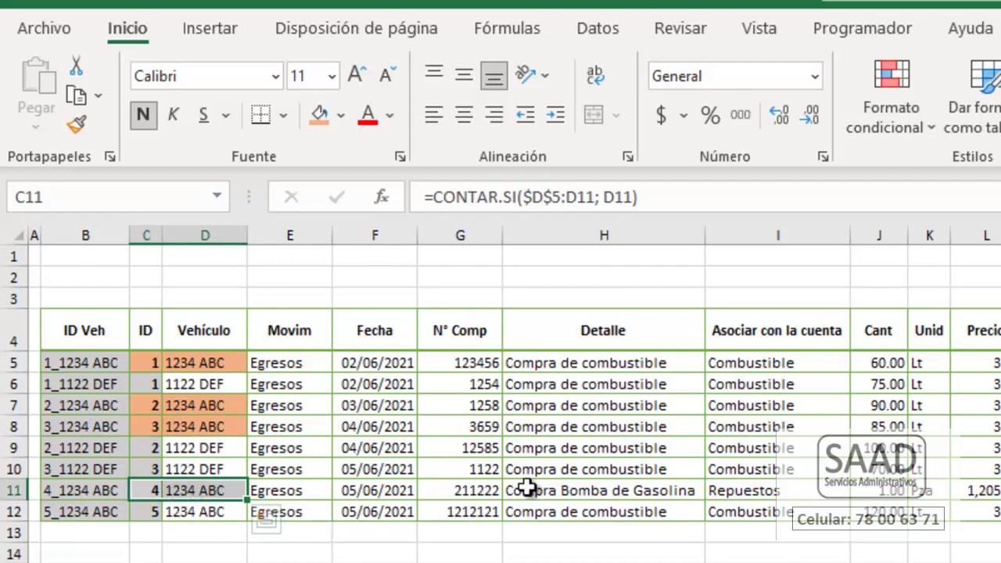
left_click_drag(145, 509, 179, 510)
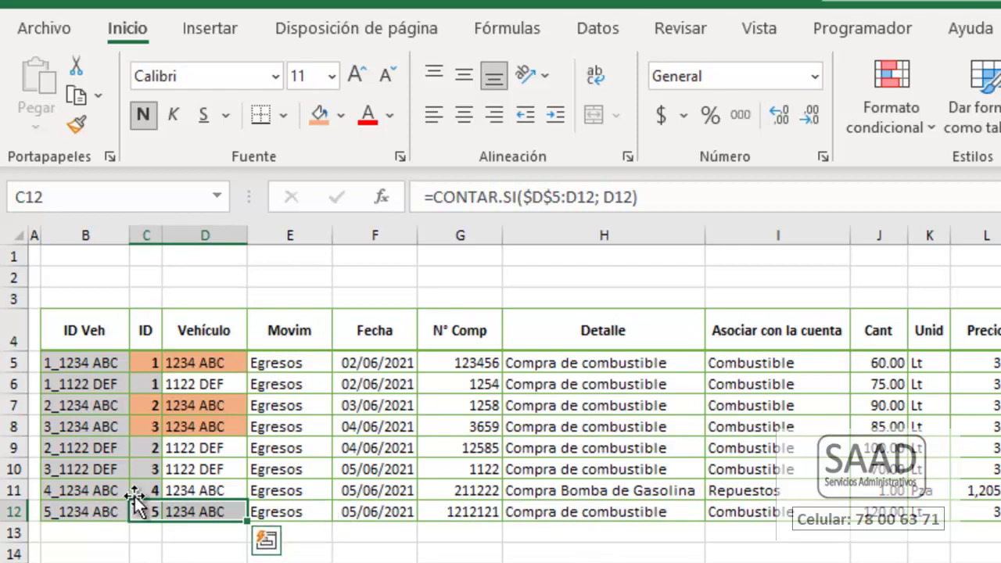
left_click_drag(143, 365, 143, 508)
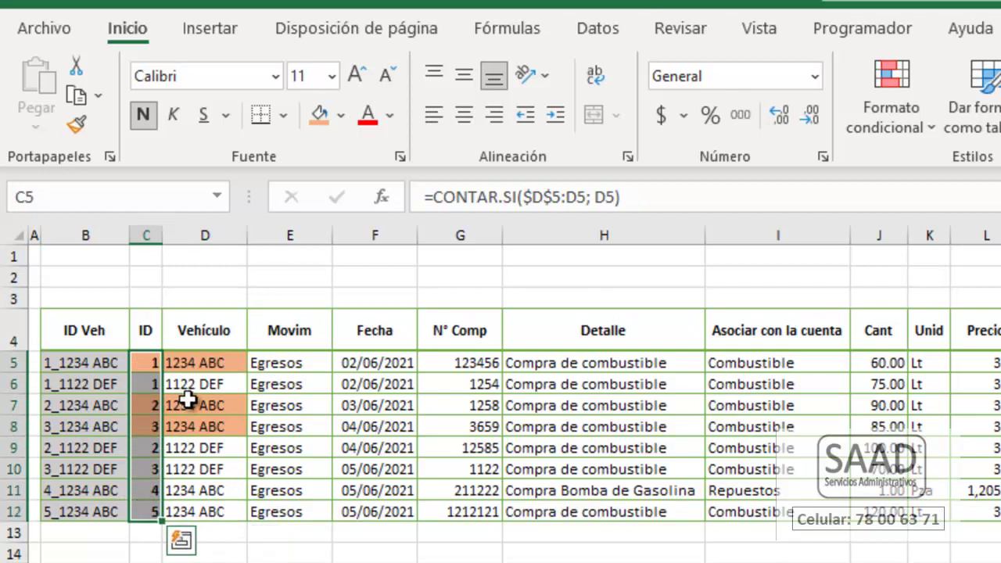
left_click(764, 360)
left_click(737, 484)
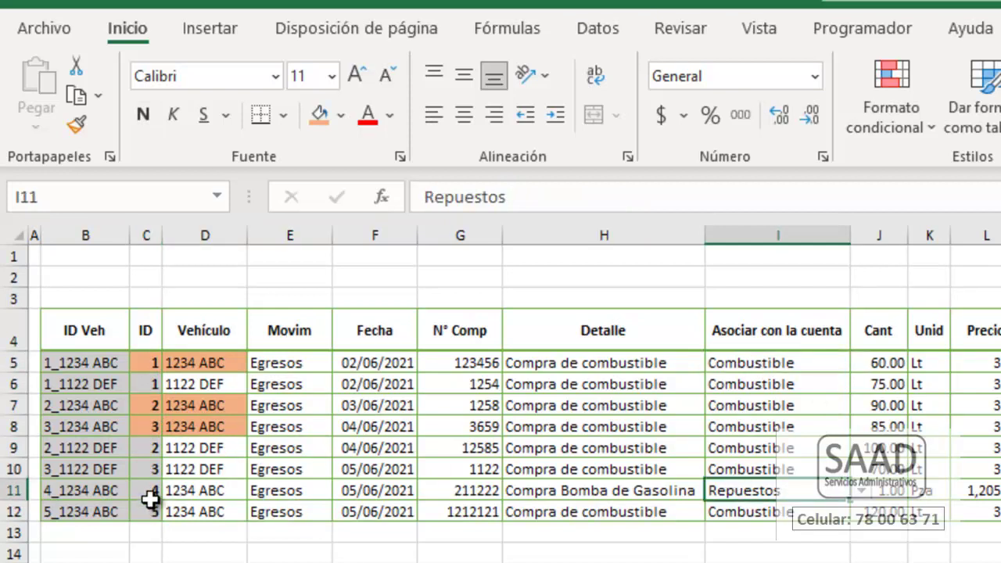
- Widen the ID column and fill C12:D12 with the same orange colour
left_click_drag(165, 233, 319, 232)
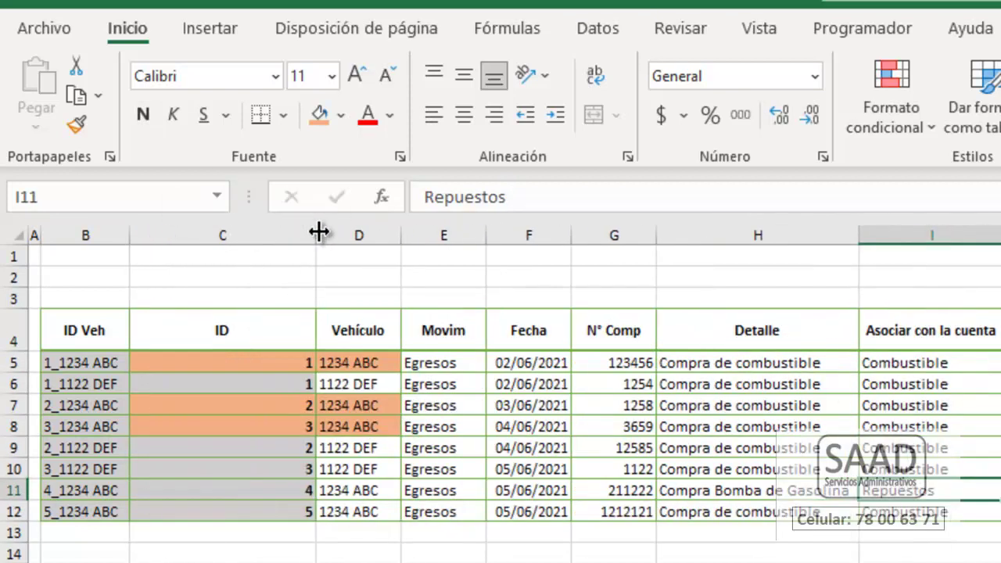
left_click(293, 365)
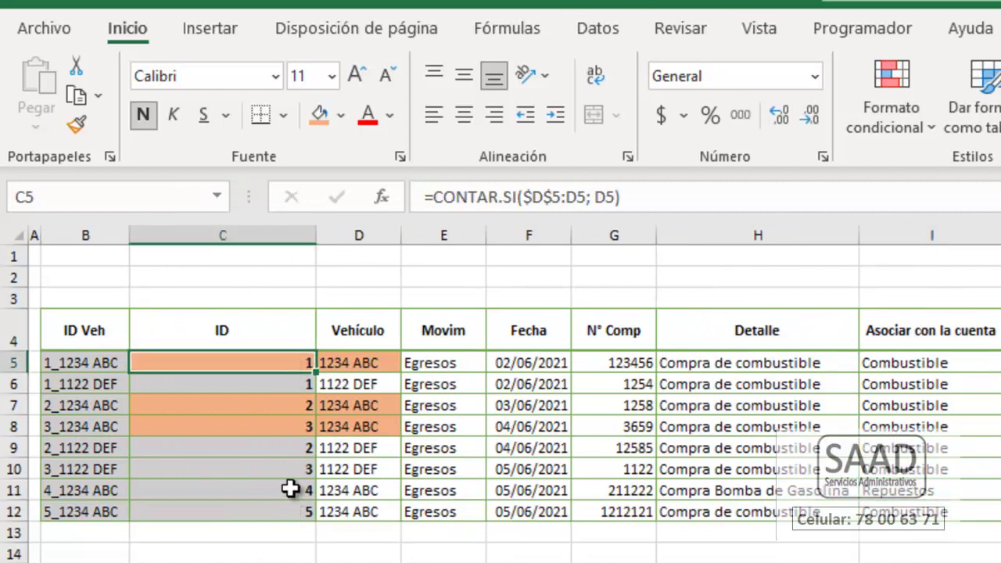
left_click_drag(282, 512, 335, 512)
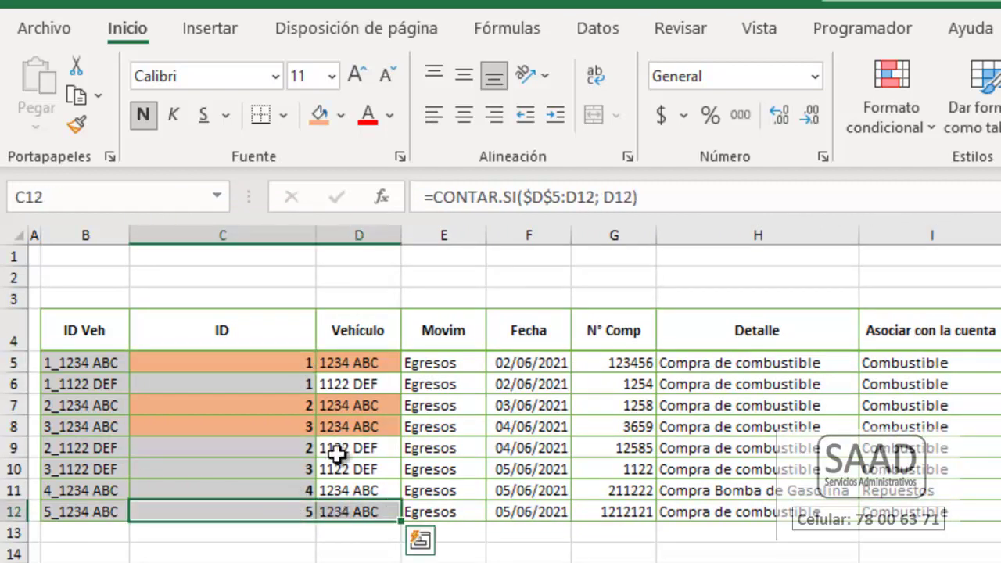
left_click(317, 114)
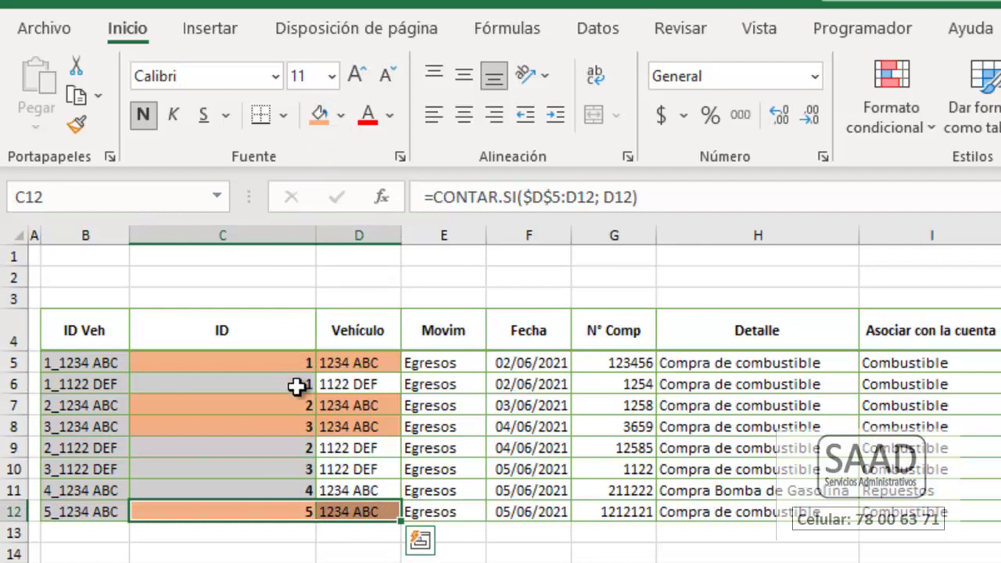
- Compare the IDs of rows 11 and 12 with row 11's account, and review the counting formula in C5
left_click(305, 512)
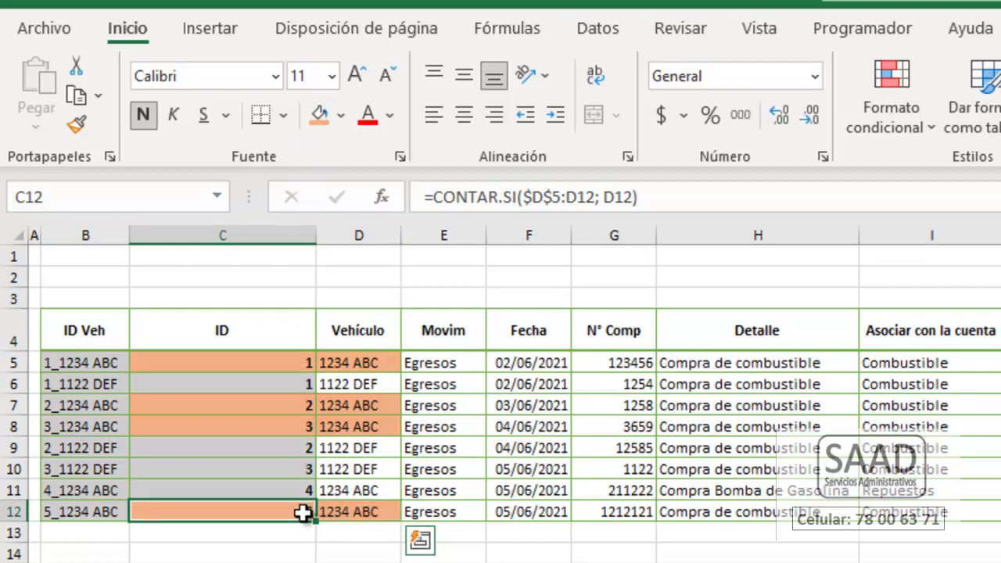
left_click(304, 486)
left_click(921, 491)
left_click(232, 362)
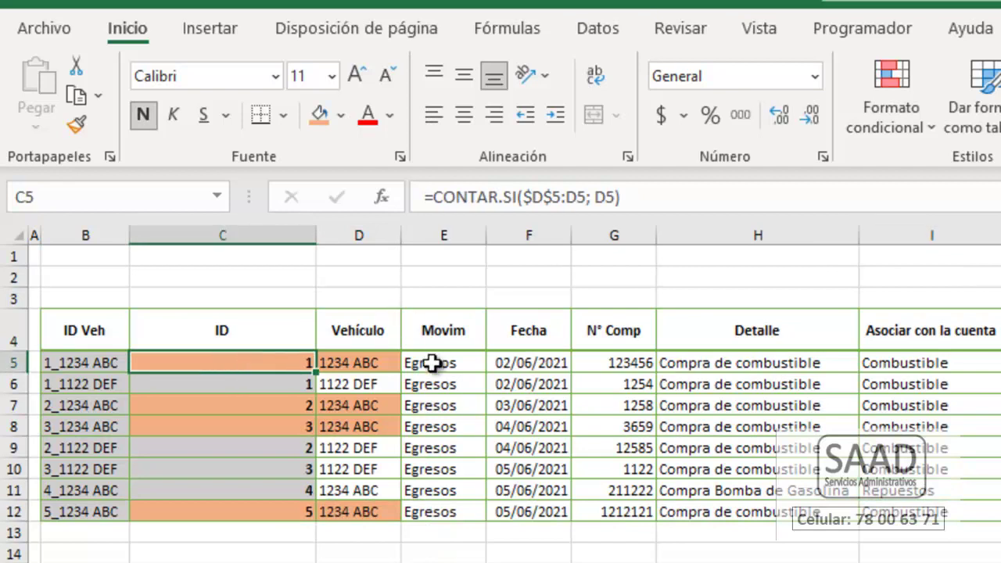
double_click(258, 368)
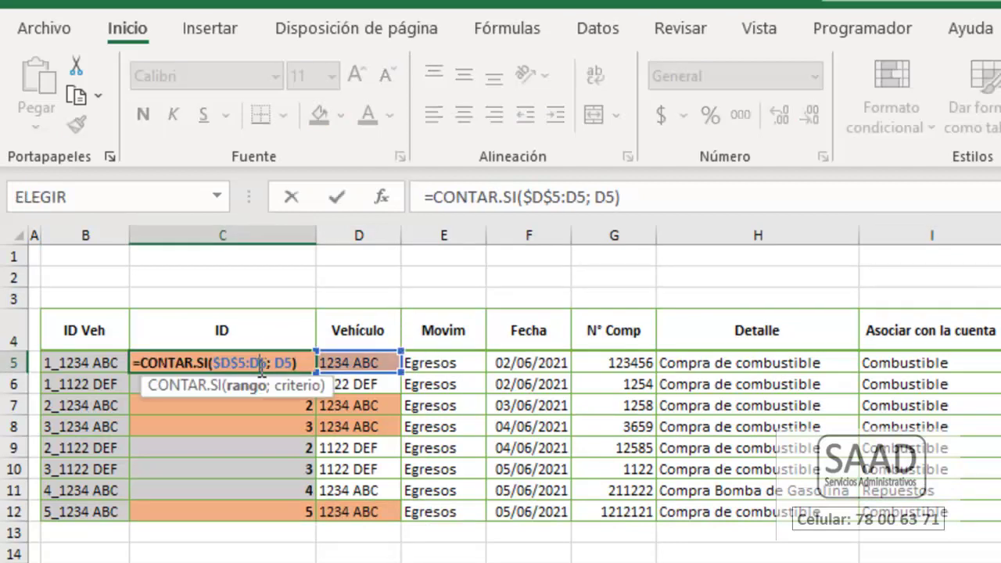
key("Escape")
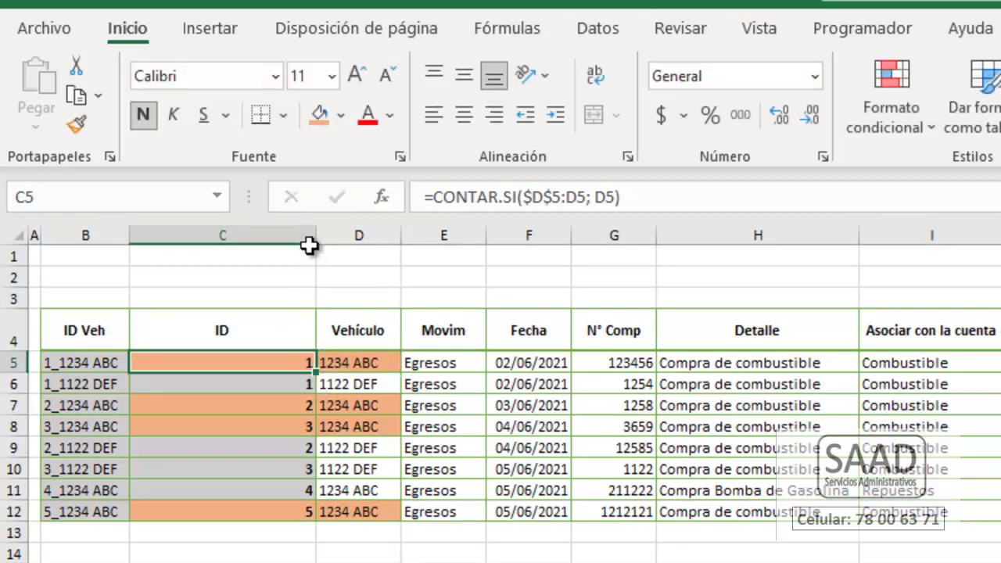
- Widen the ID column further and open the CONTAR.SI formula in C5 for editing
left_click_drag(316, 235, 502, 235)
key("F2")
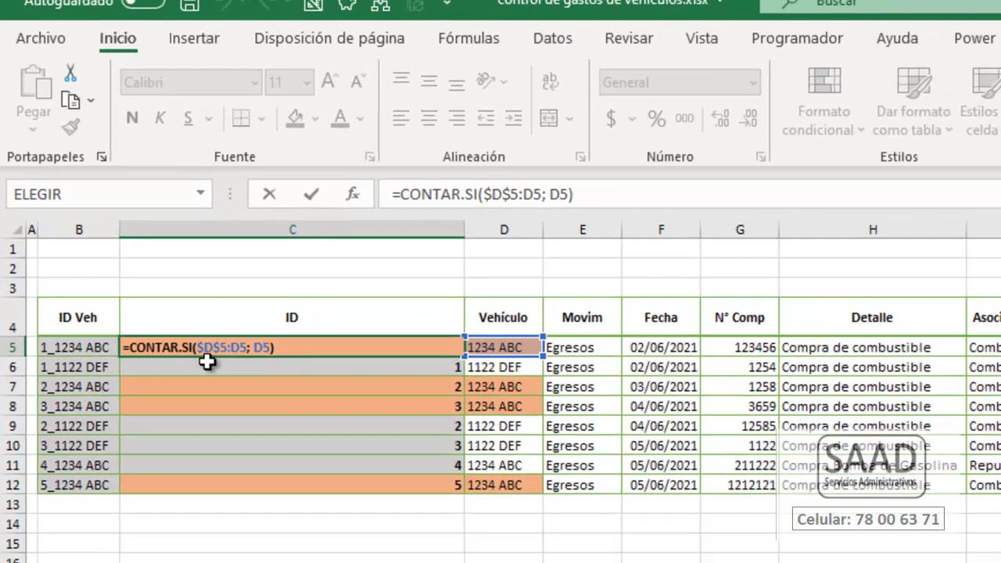
left_click(211, 362)
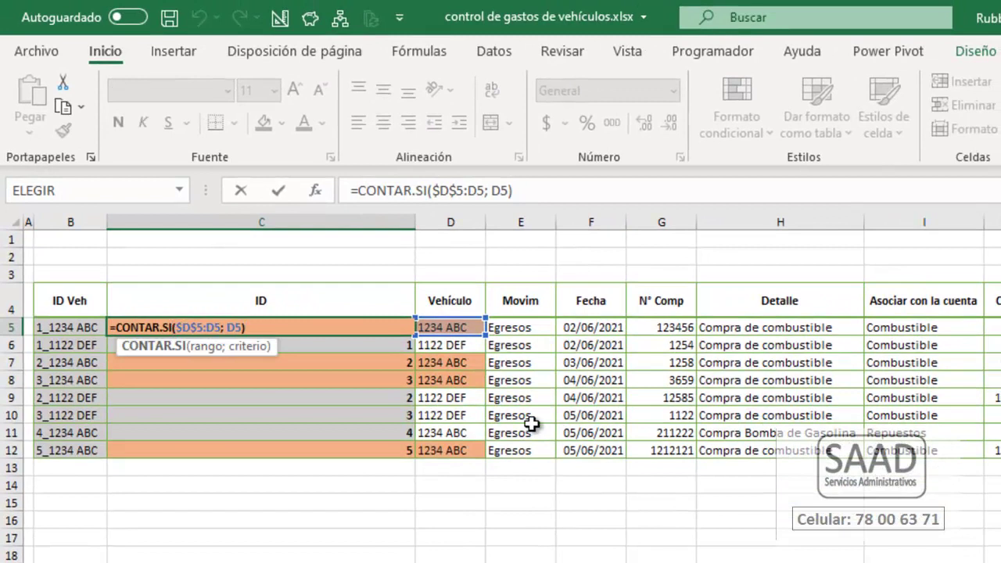
type(".CONJUNTO")
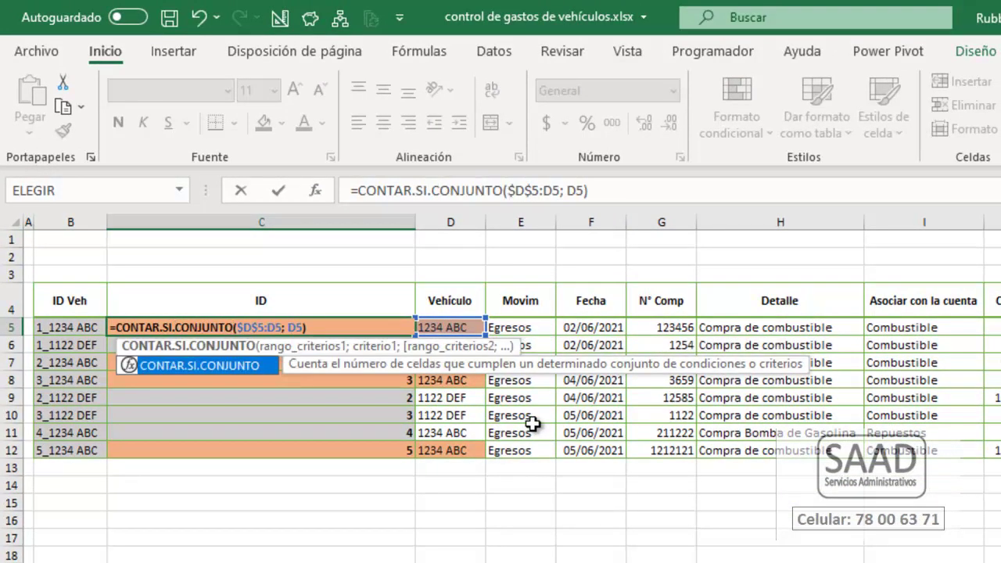
key("BackSpace")
key("BackSpace")
key("BackSpace")
key("BackSpace")
key("BackSpace")
key("BackSpace")
key("BackSpace")
key("BackSpace")
key("BackSpace")
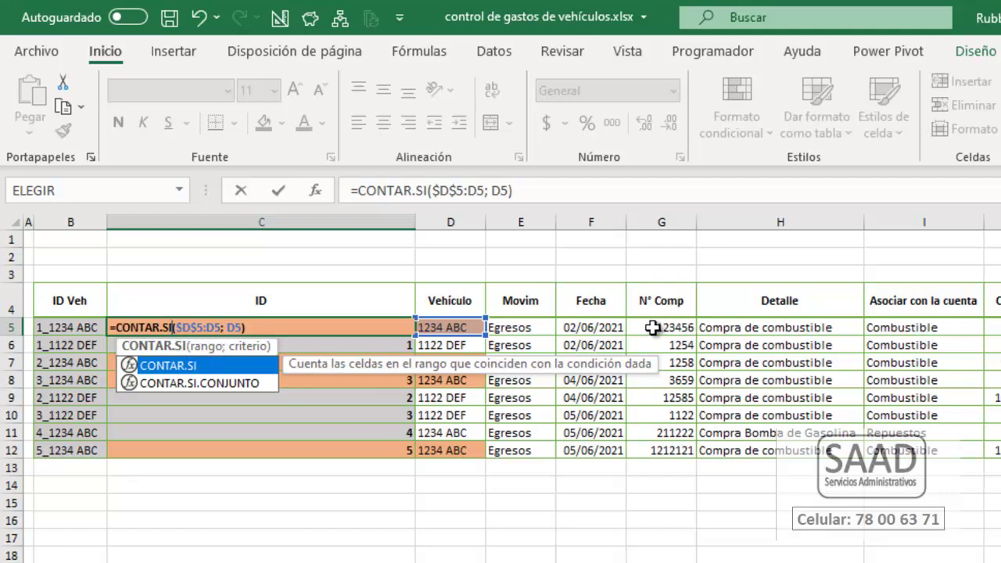
- Change the function in C5 to CONTAR.SI.CONJUNTO, keeping the range $D$5:D5 and criterion D5 as the first pair
type(".c")
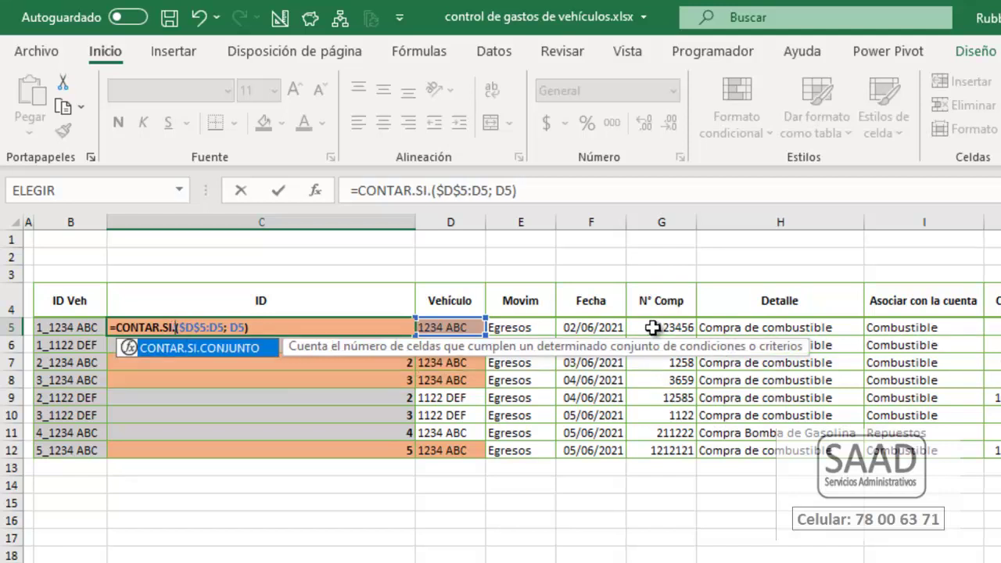
key("Tab")
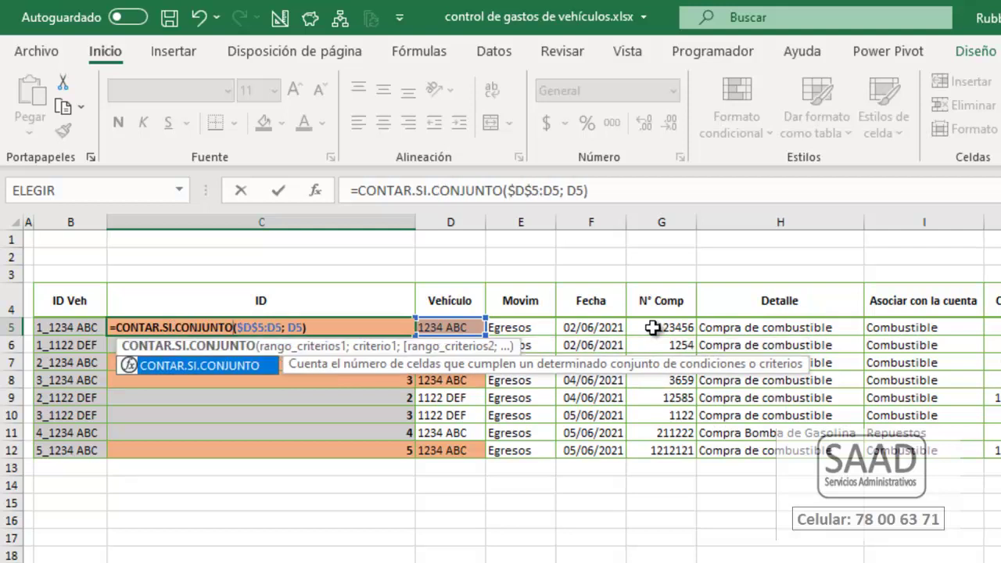
key("Right")
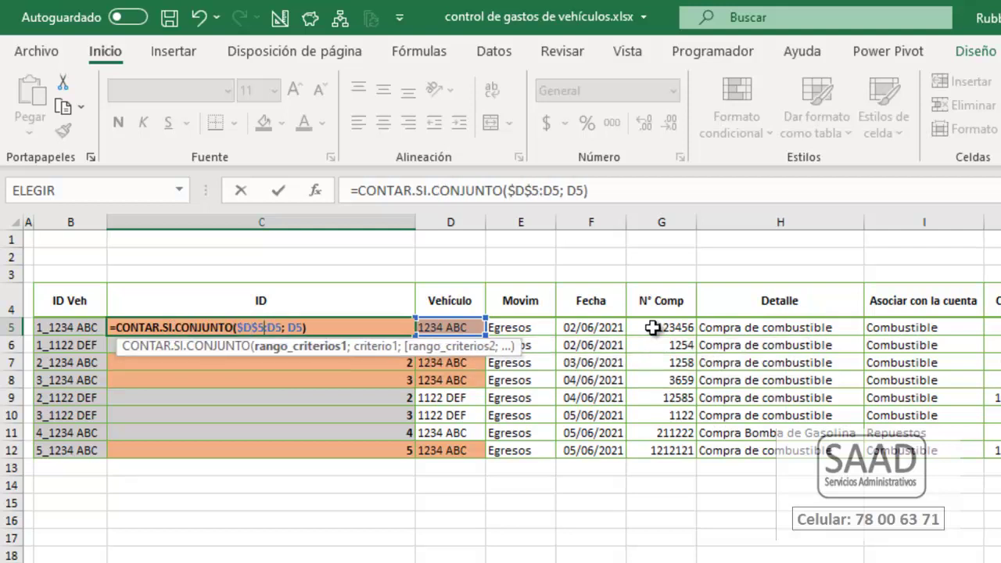
key("Right")
key("Right")
key("Right")
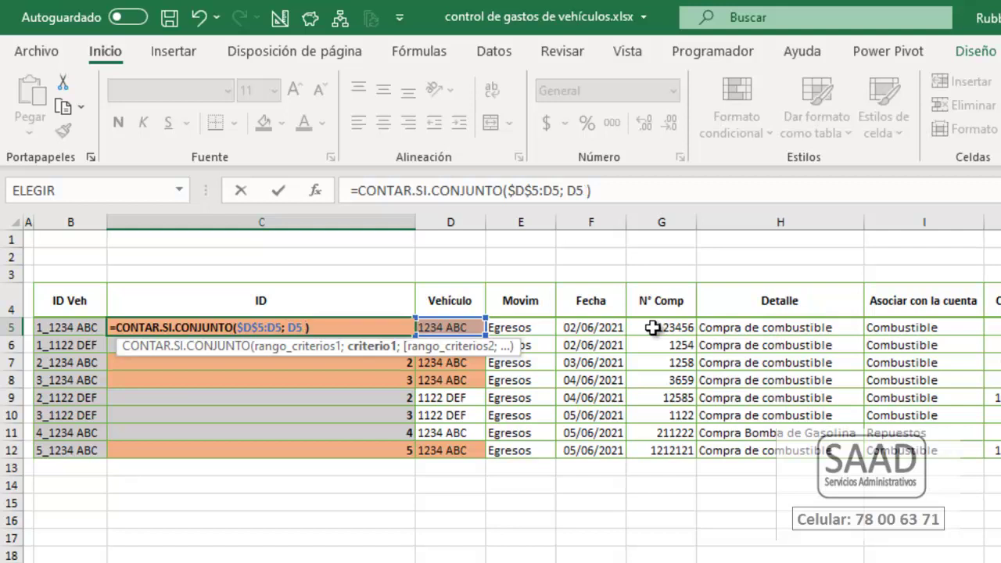
key("Right")
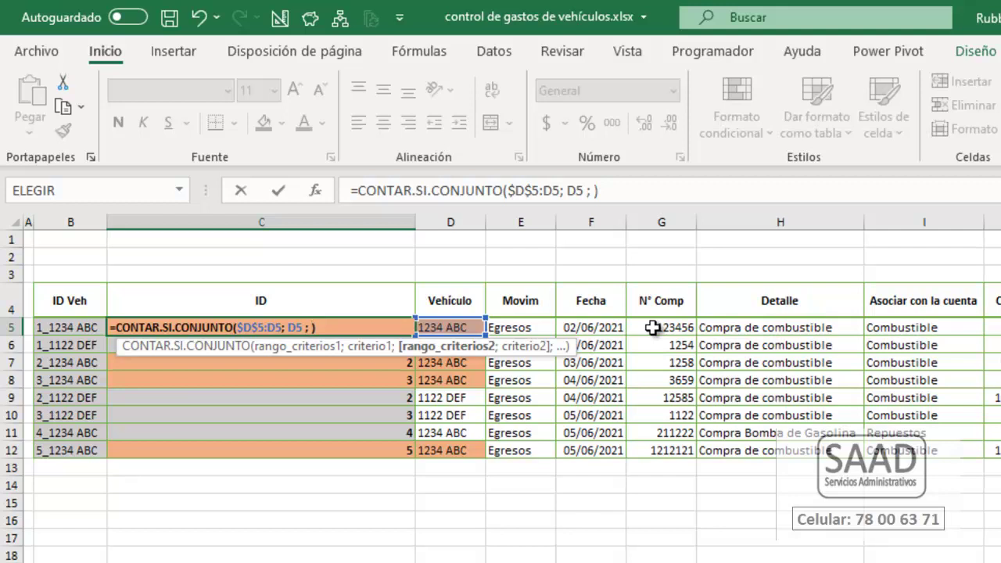
- Add $I$5:I5 as the second criteria range in C5's CONTAR.SI.CONJUNTO formula
type("; $i$5")
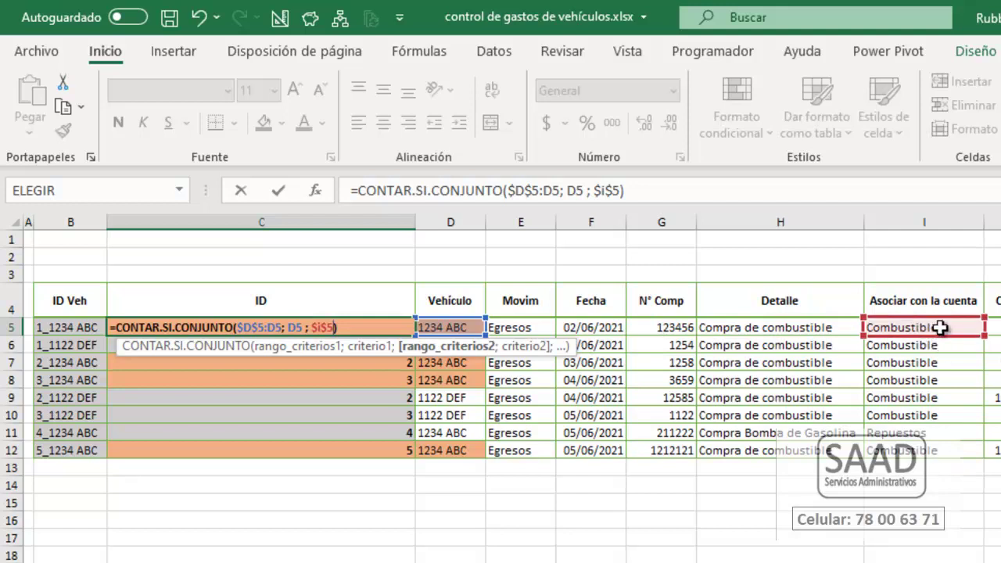
type(":i5")
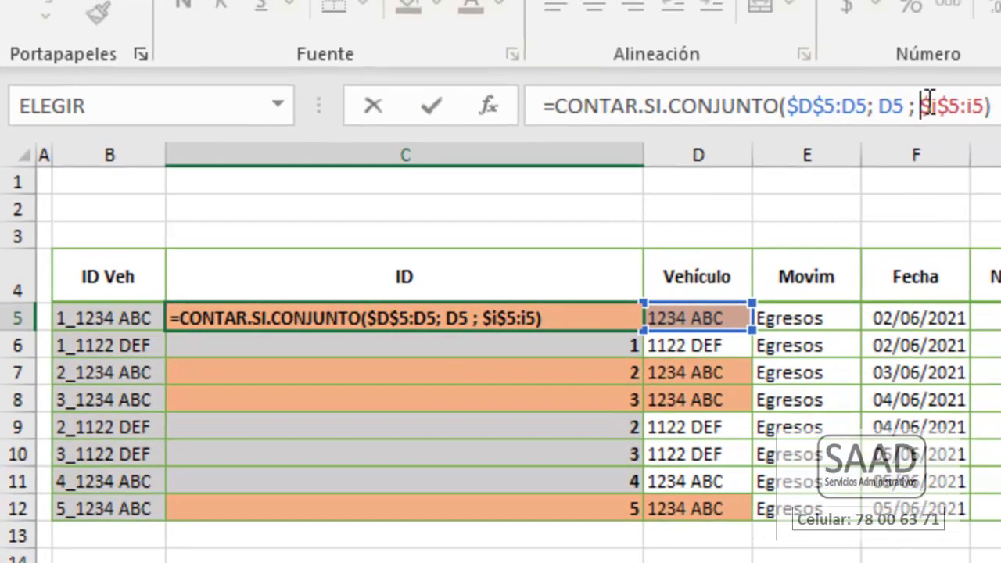
double_click(971, 86)
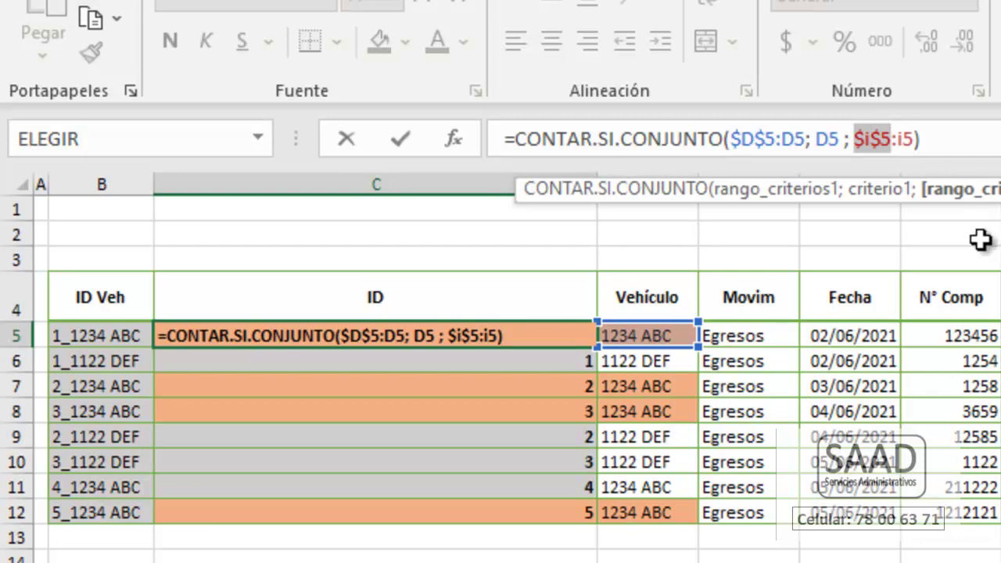
left_click(915, 141)
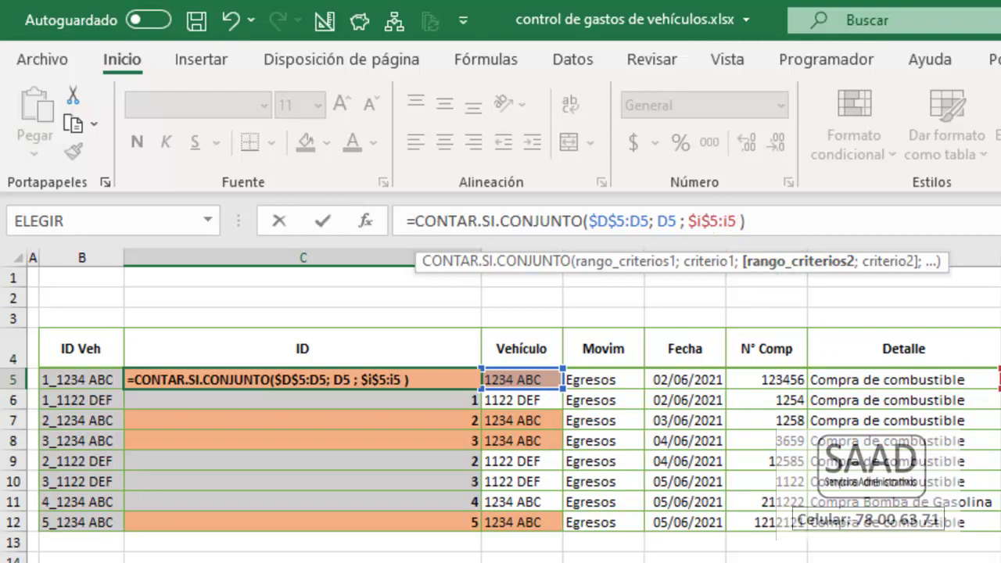
- Add "Combustible" as the second criterion in C5's formula and apply it to the ID column
type("; ")
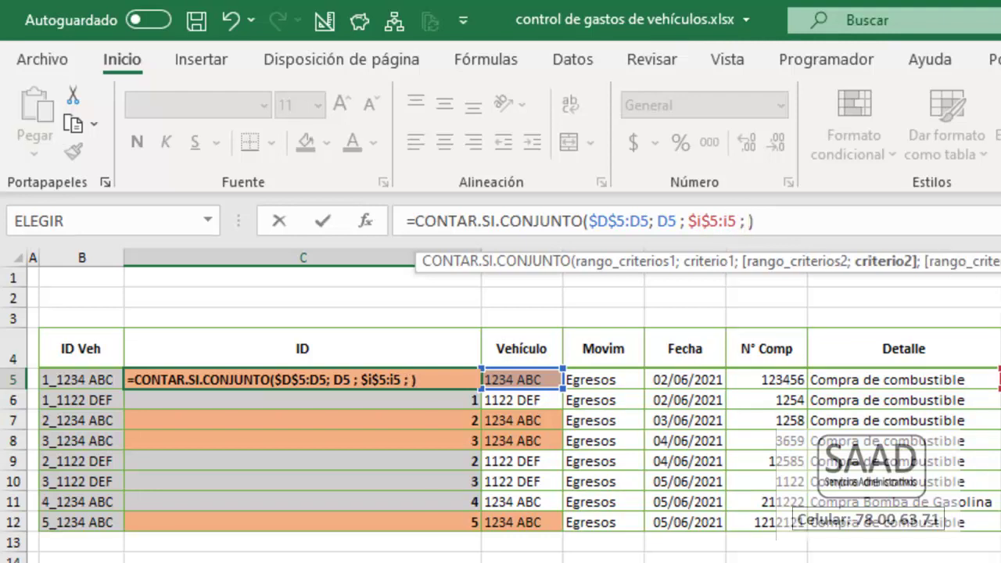
type("\"Comb")
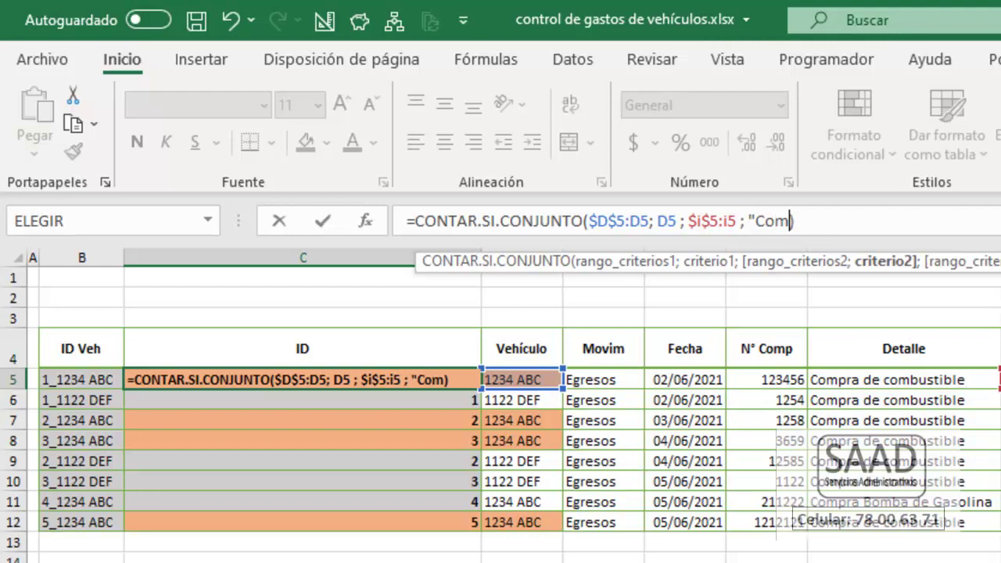
type("usti")
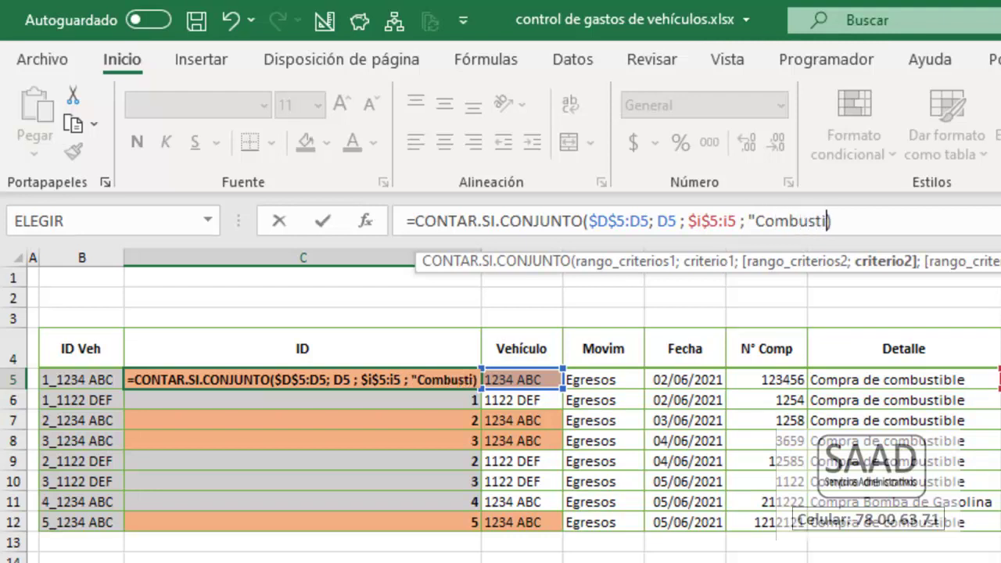
type("ble")
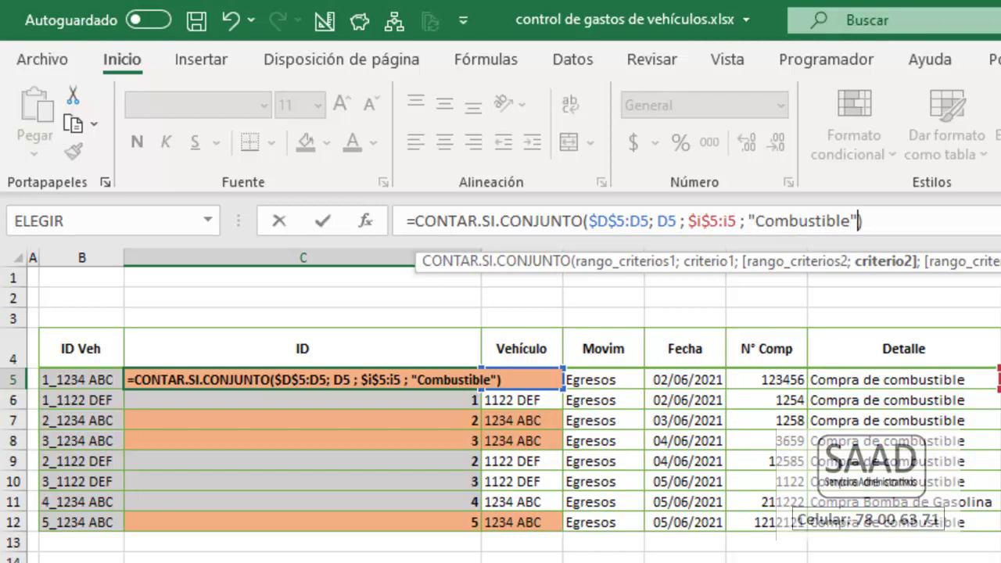
type("\"")
left_click_drag(591, 222, 858, 221)
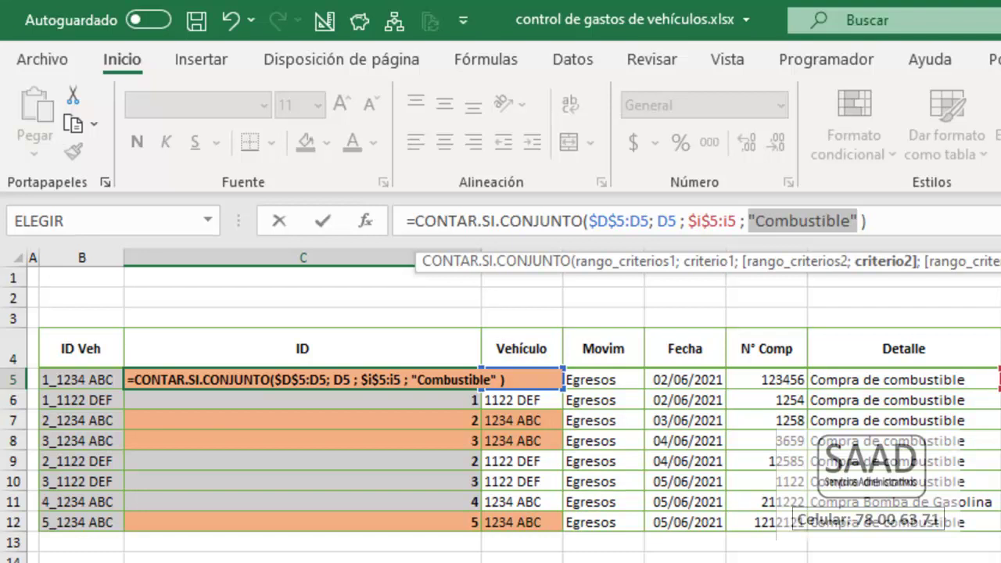
key("Return")
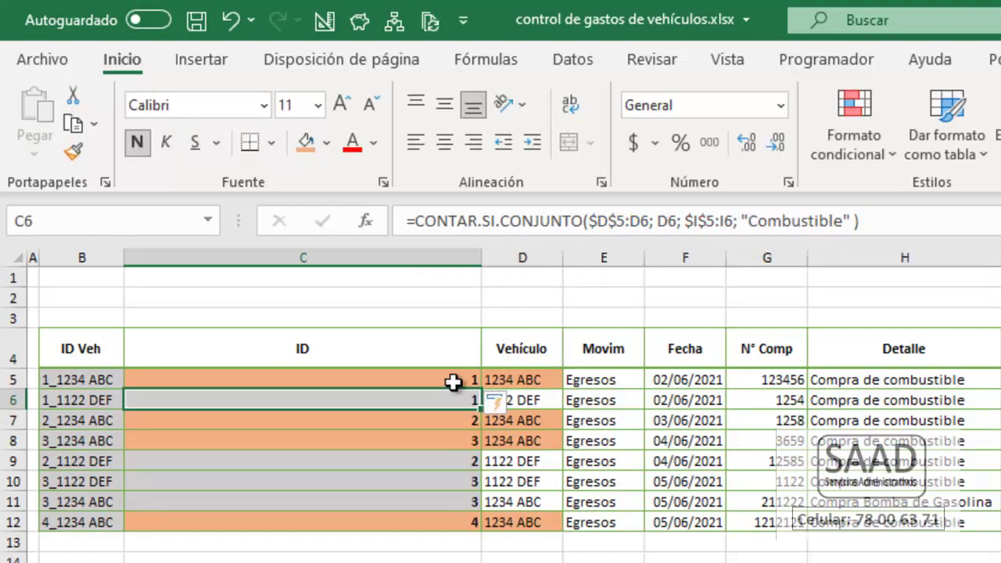
- Check the recalculated IDs of vehicle 1234 ABC in rows 5, 7, 8, 11 and 12
left_click_drag(454, 383, 559, 377)
left_click_drag(432, 423, 516, 441)
left_click_drag(436, 521, 512, 524)
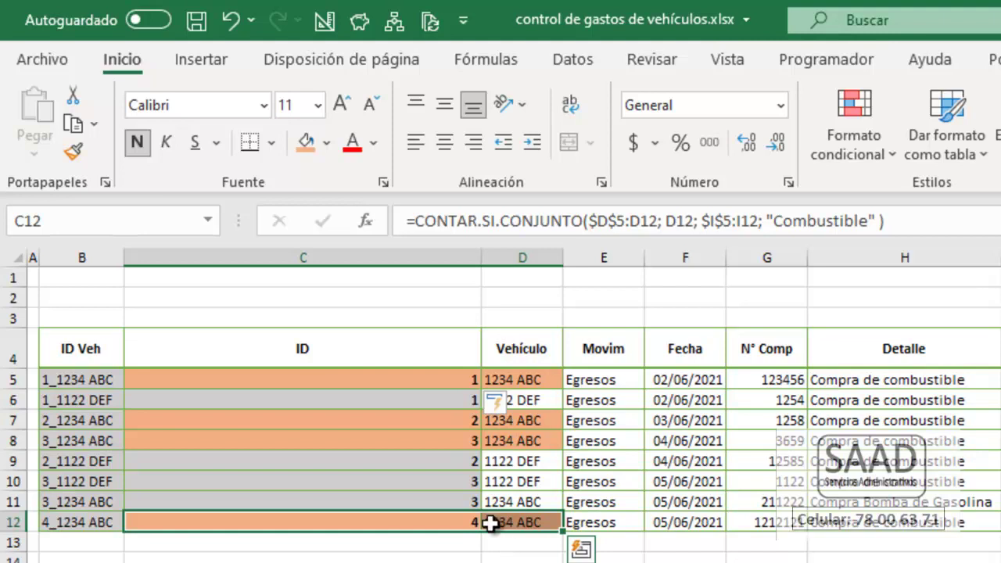
left_click(471, 500)
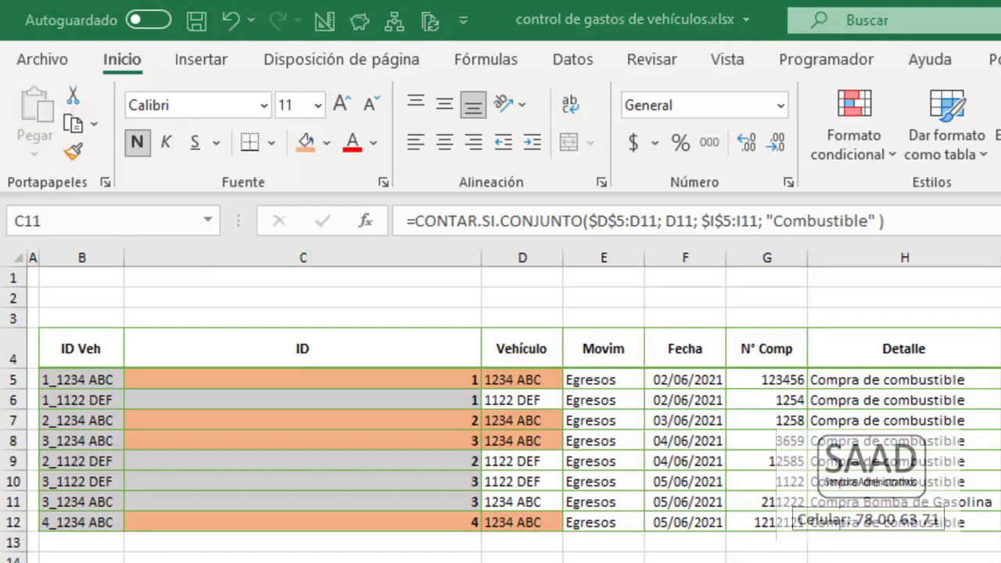
- Autofit the ID column and remove the fill colour from the vehicle cells D5:D12
double_click(480, 249)
left_click_drag(152, 375, 181, 522)
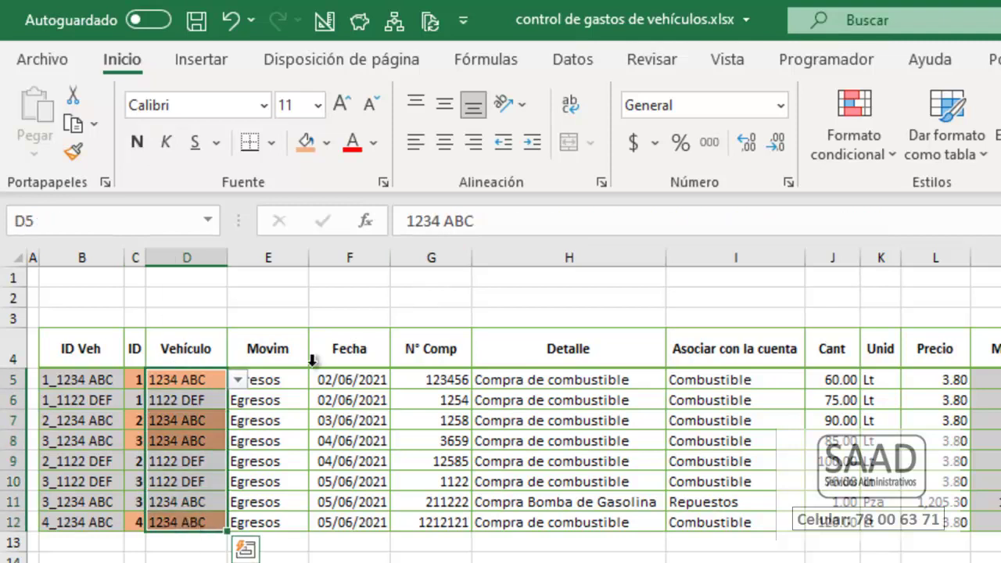
left_click(327, 143)
left_click(329, 412)
- Replace the orange fill in the ID cells C5:C12 with the grey used in the ID Veh column
left_click_drag(126, 378, 134, 521)
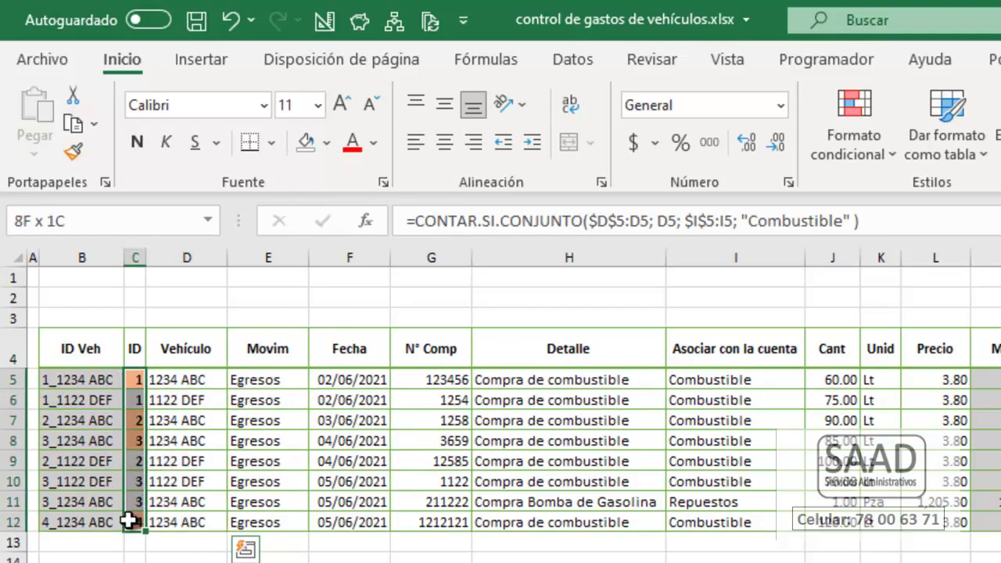
left_click(374, 144)
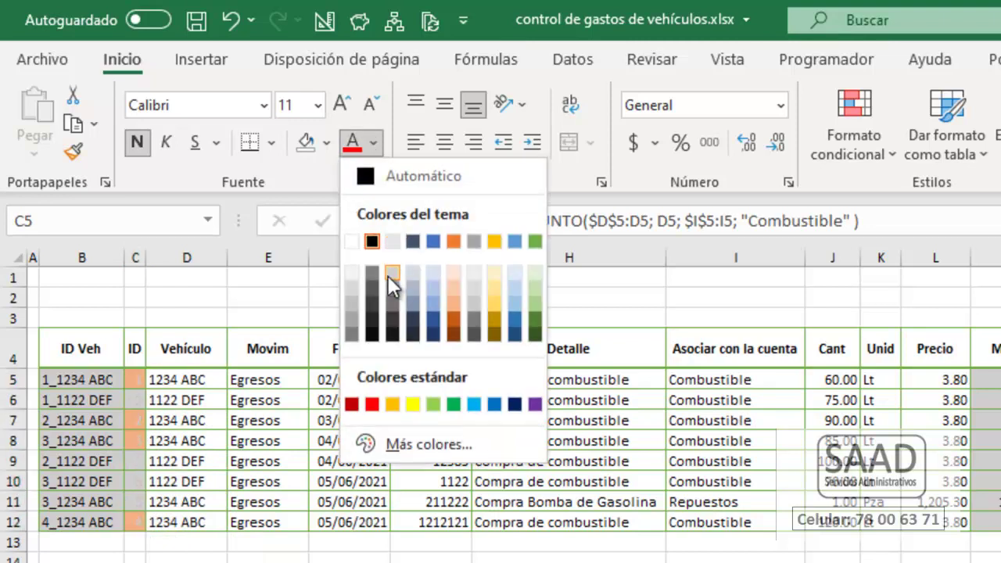
left_click(388, 276)
key("ctrl+z")
left_click(326, 143)
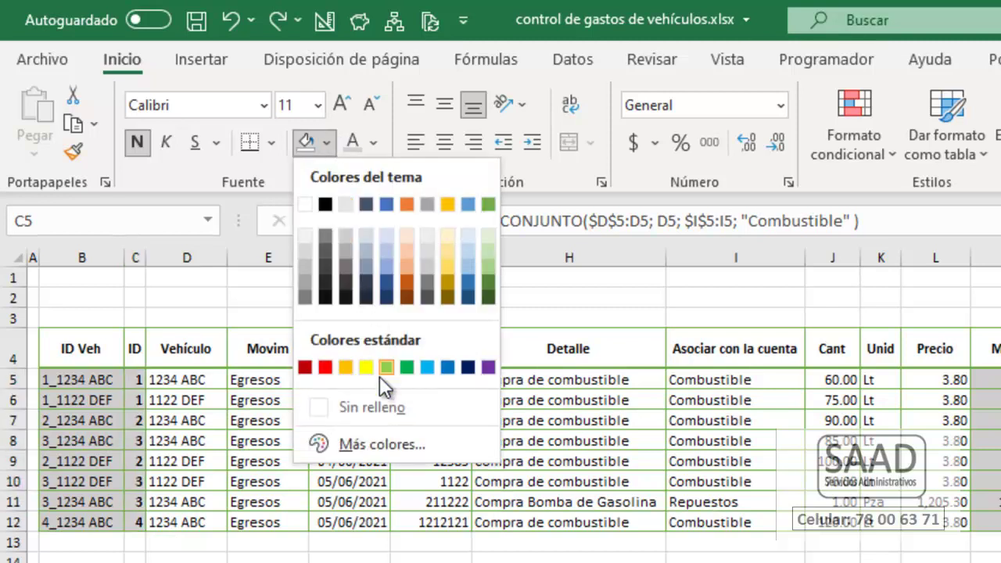
left_click(340, 233)
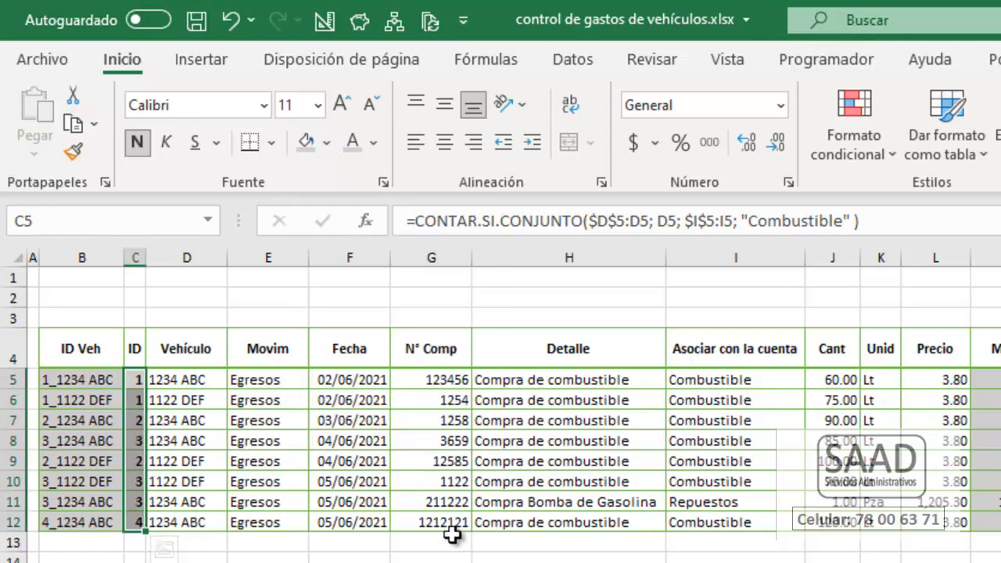
left_click(452, 541)
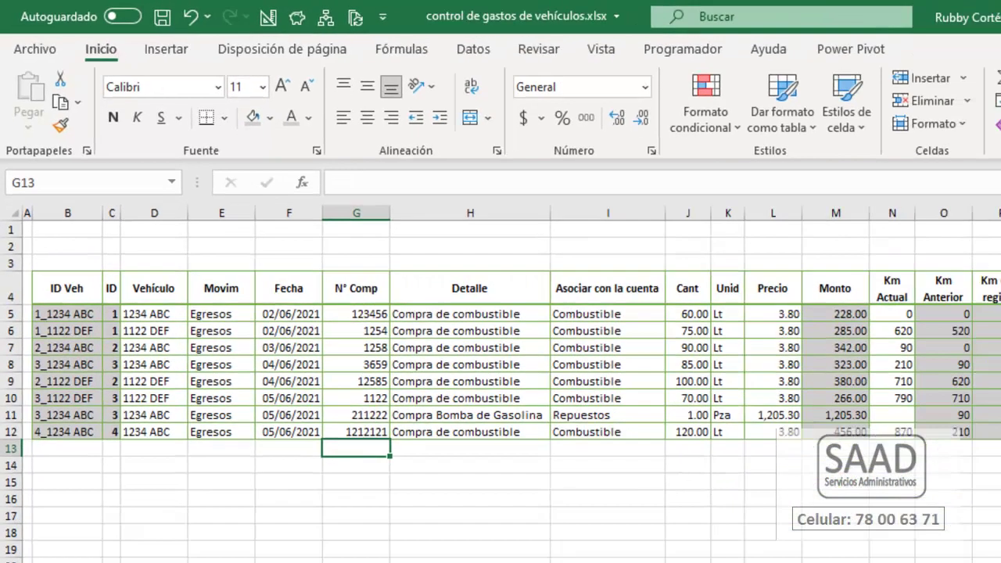
- Review row 12's Km este registro, Km Anterior and Km Actual cells against the Km Actual cell of row 8
left_click(851, 362)
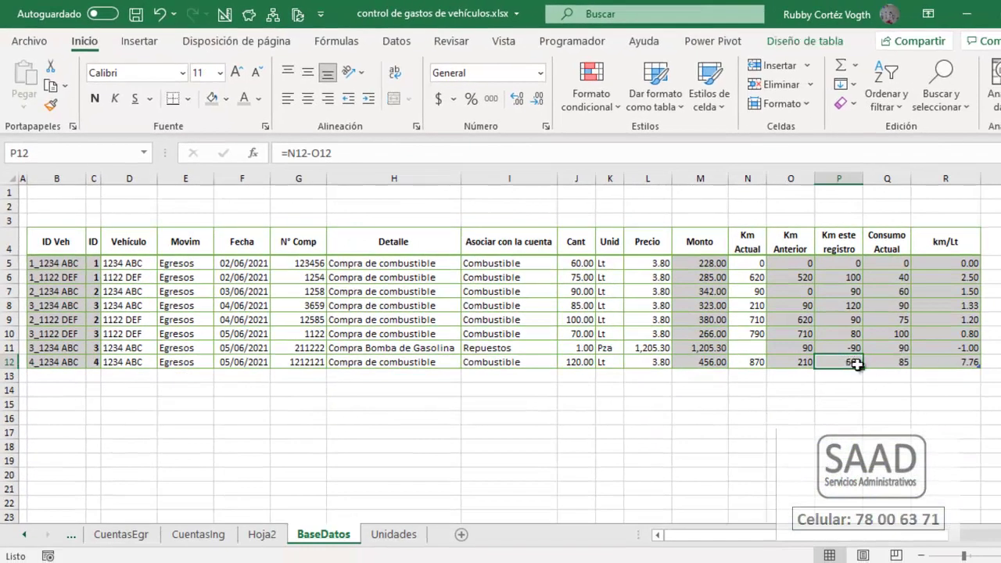
left_click(785, 361)
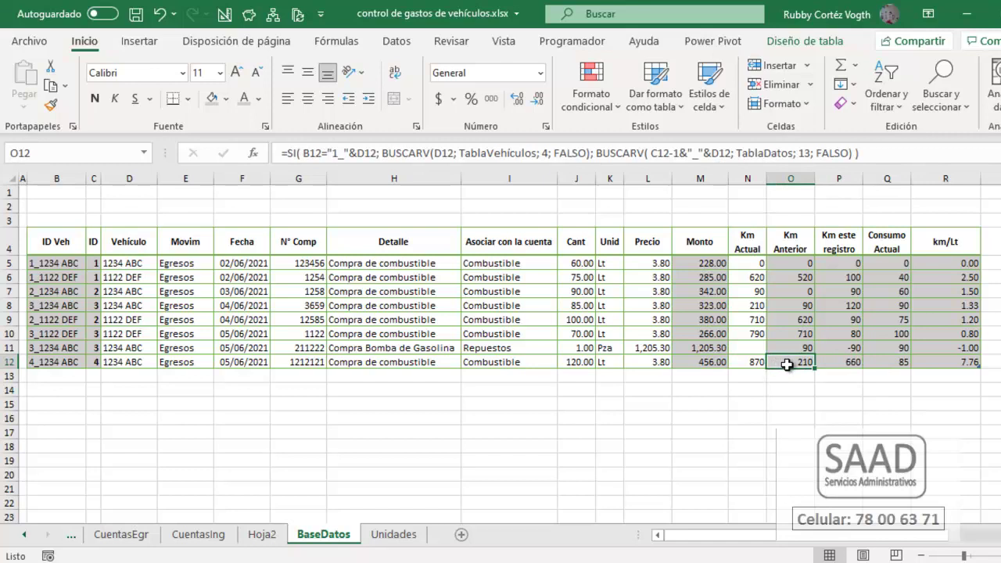
key("Left")
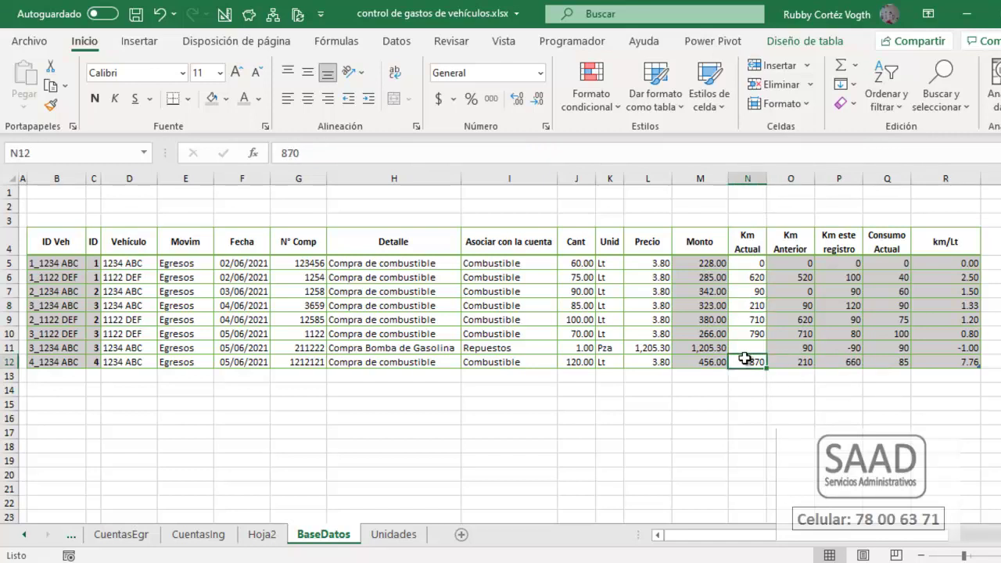
left_click(754, 308)
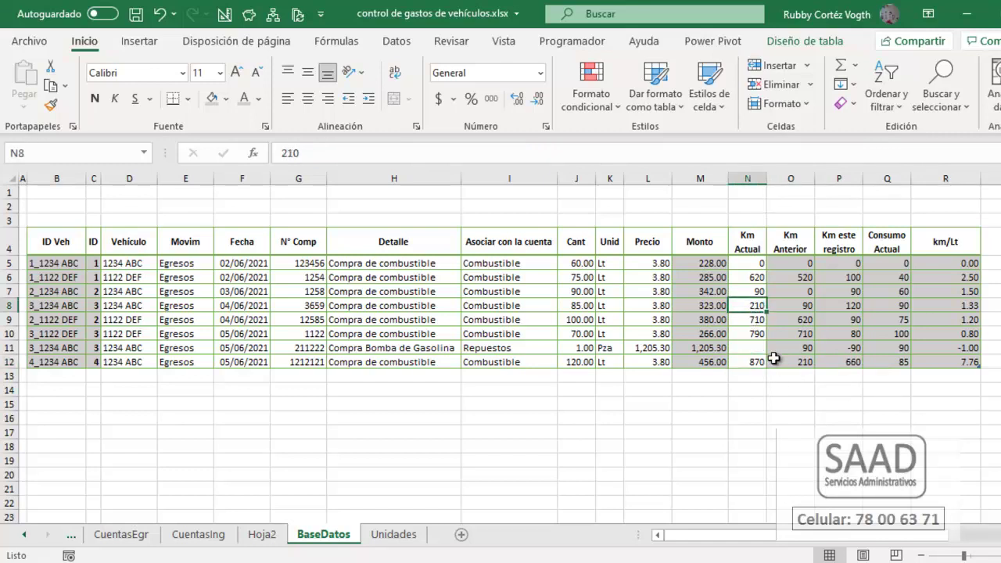
- Set Km Actual in N12 to 290 and check row 12's Km este registro and km/Lt results
left_click(756, 363)
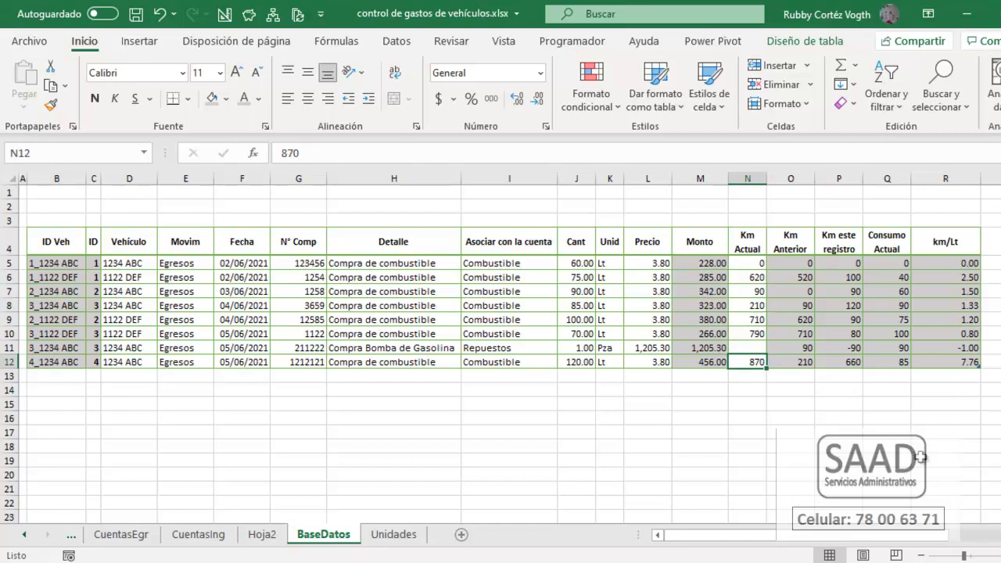
type("290")
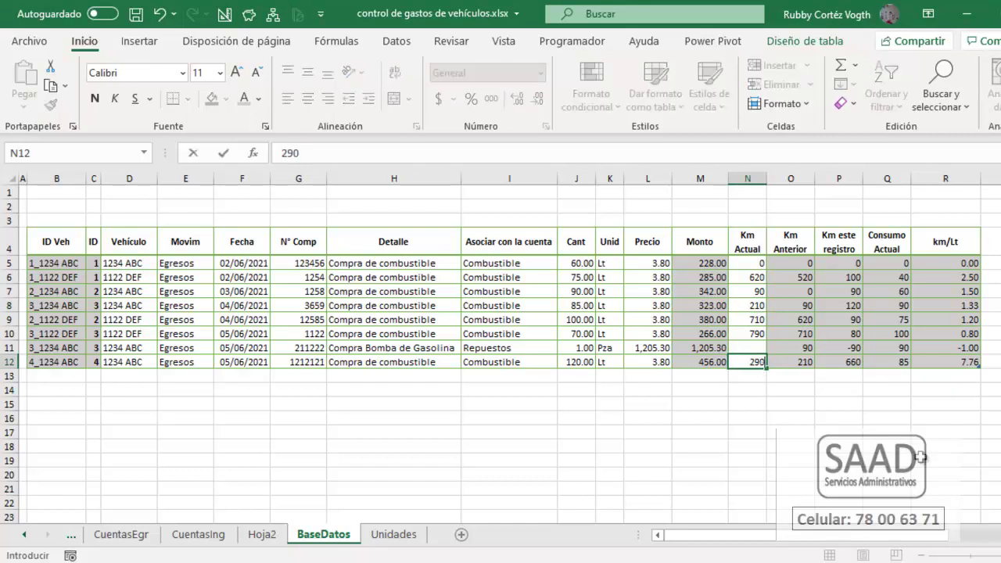
key("Return")
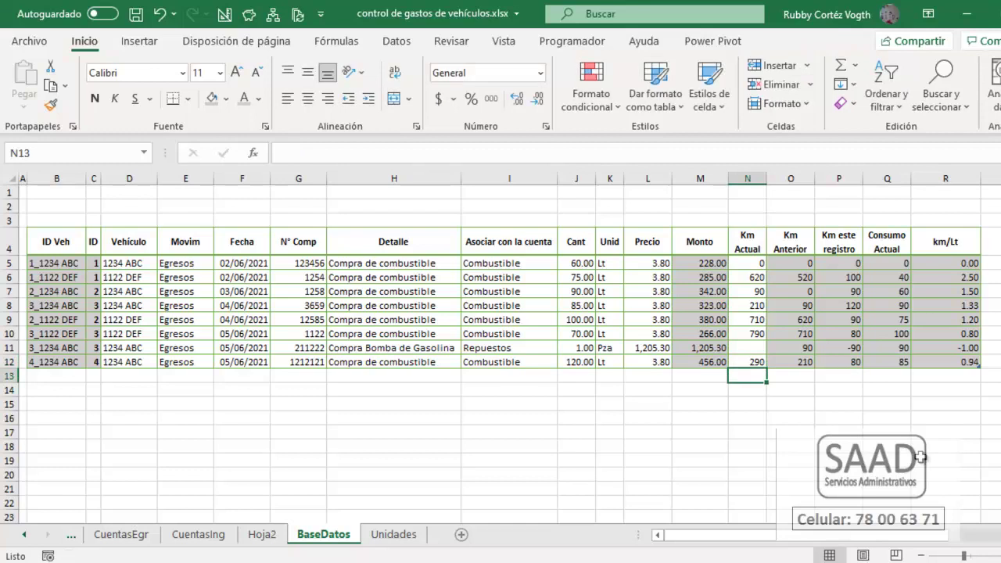
left_click(837, 362)
left_click(970, 363)
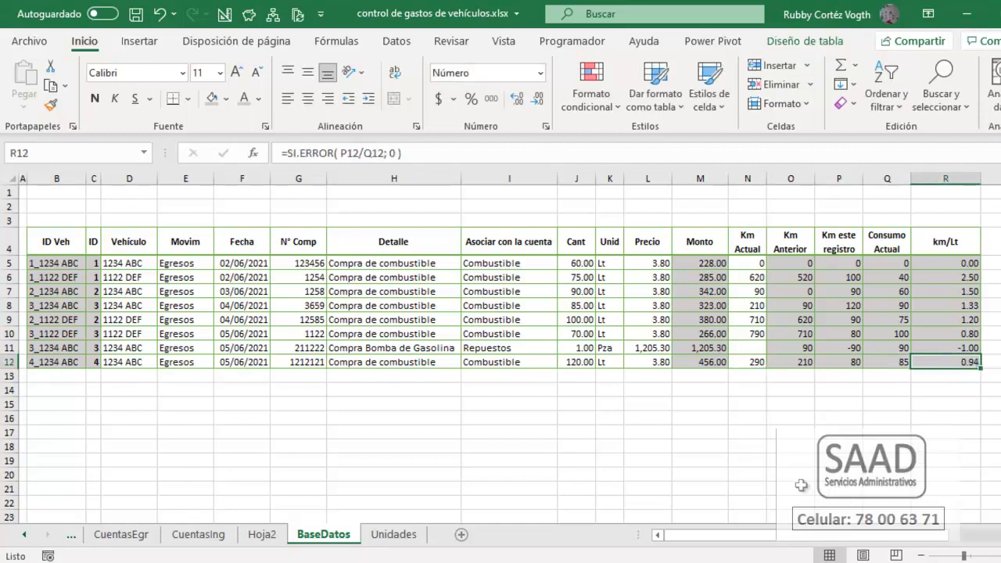
- Refresh the performance pivot table on sheet Hoja2 so its line chart includes the new fuel record
left_click(263, 534)
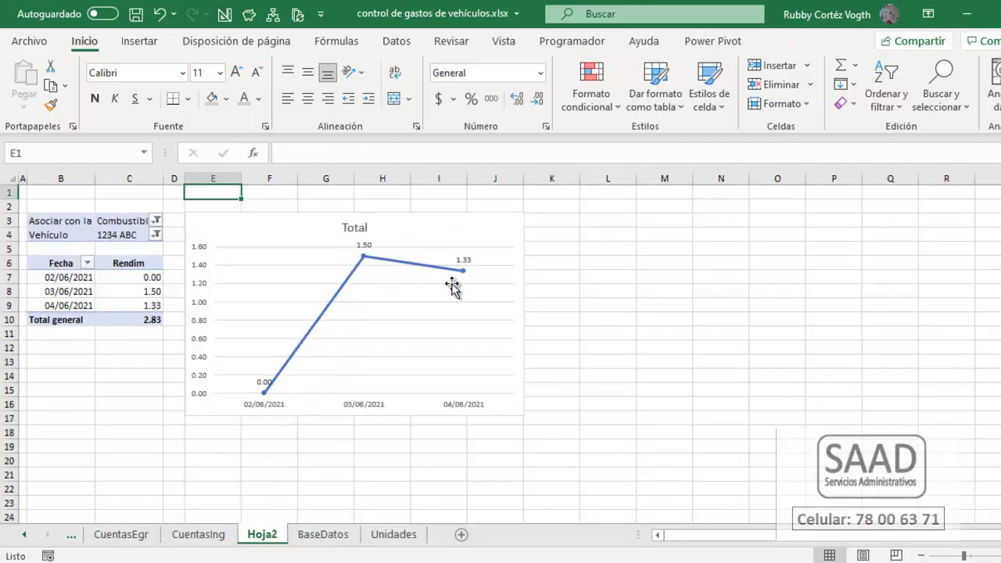
right_click(148, 280)
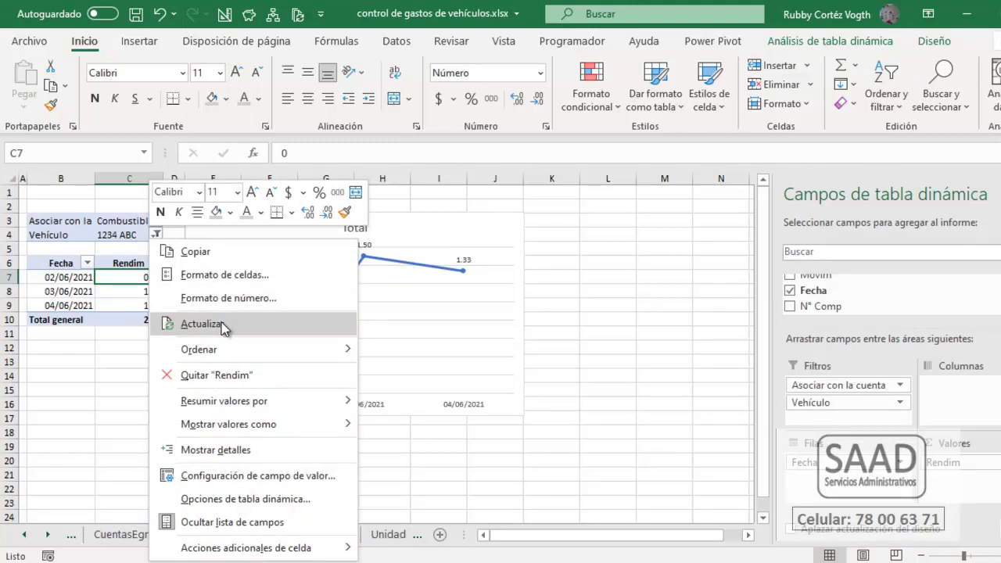
left_click(224, 328)
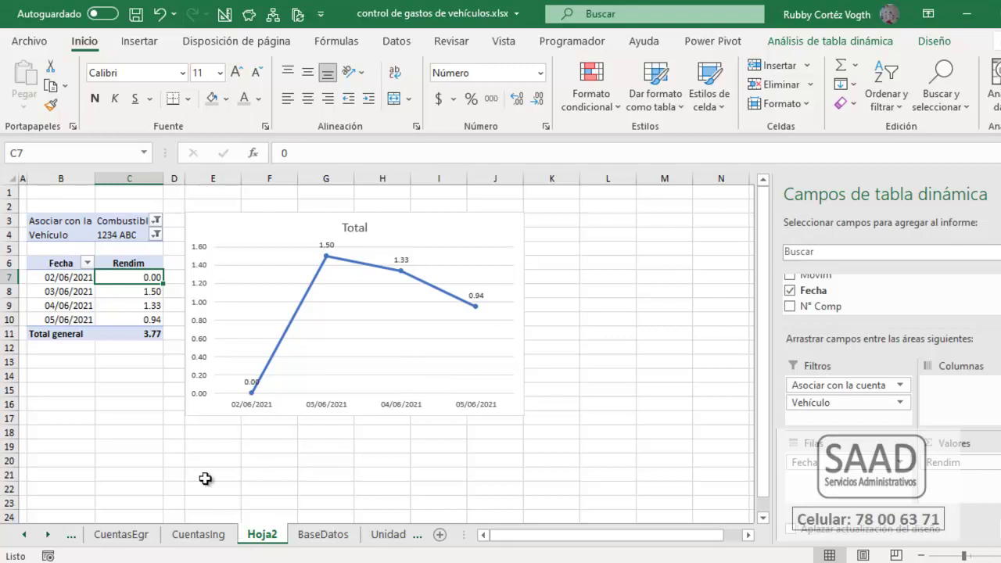
left_click_drag(231, 442, 610, 458)
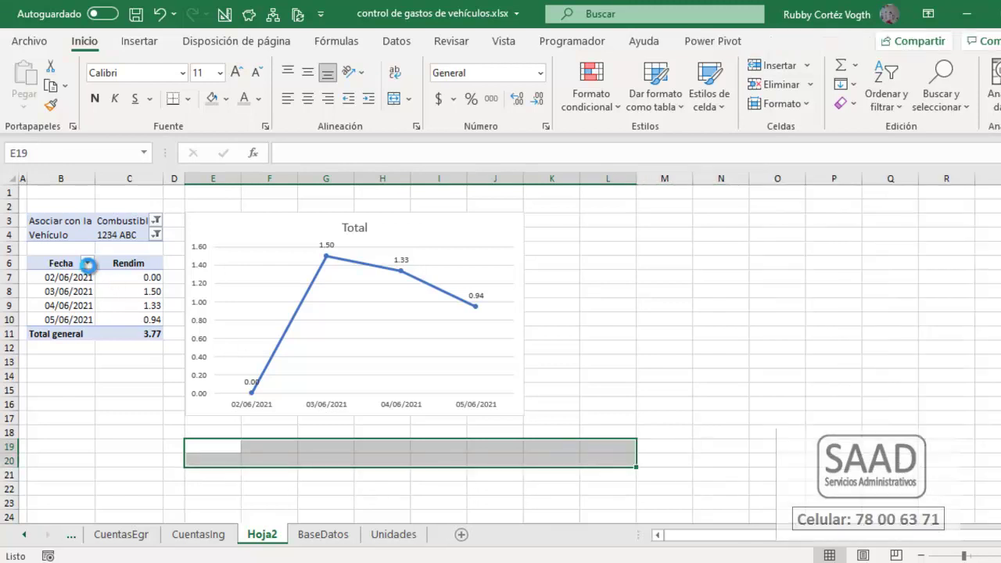
- Group the pivot table's Fecha values by Días and Meses, keeping the proposed start and end dates
left_click(88, 264)
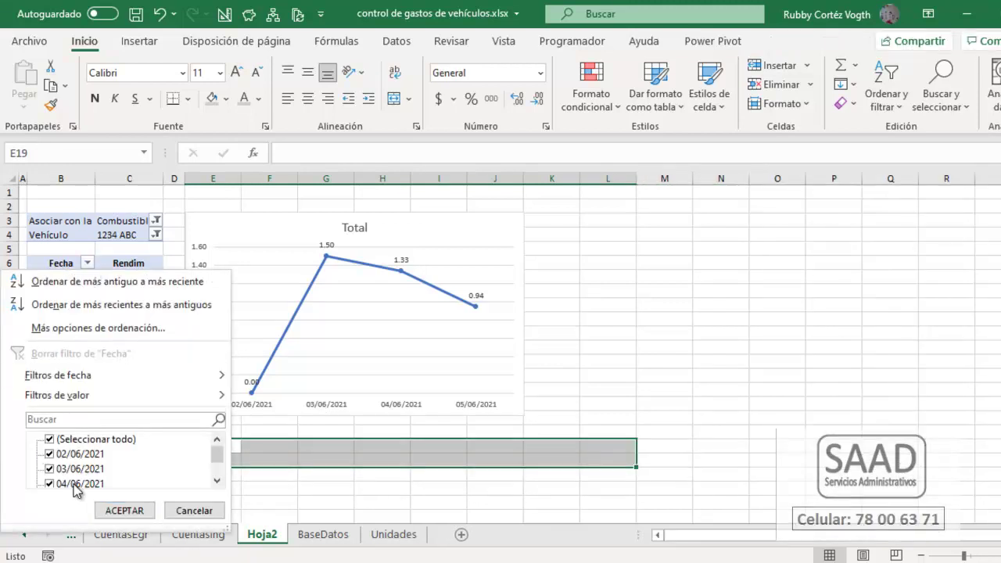
left_click(193, 509)
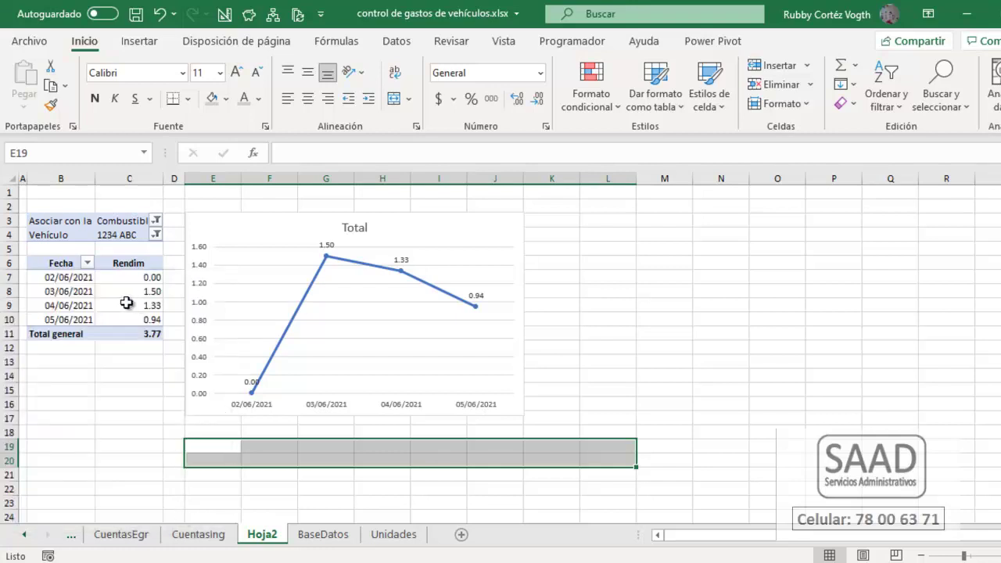
right_click(70, 306)
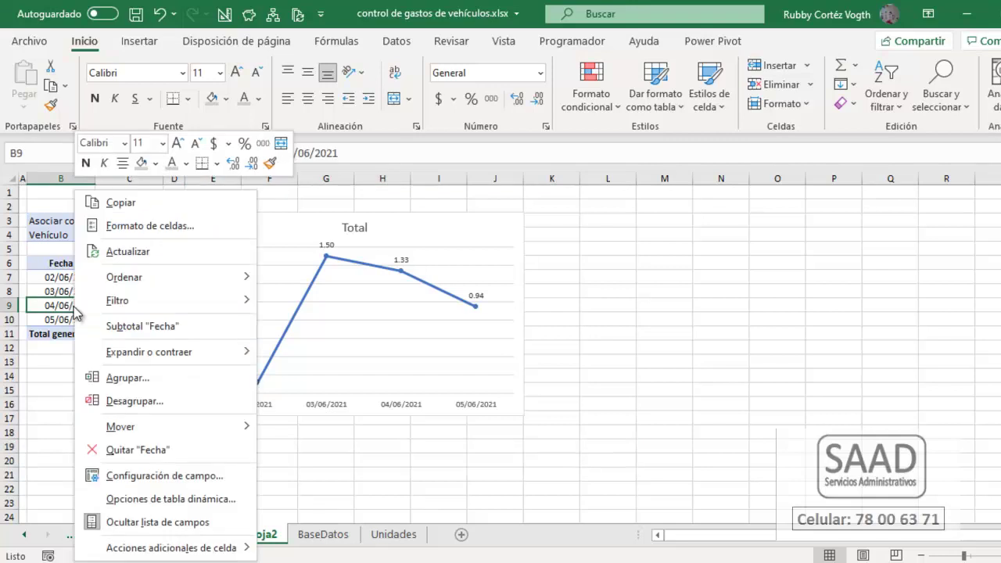
left_click(127, 378)
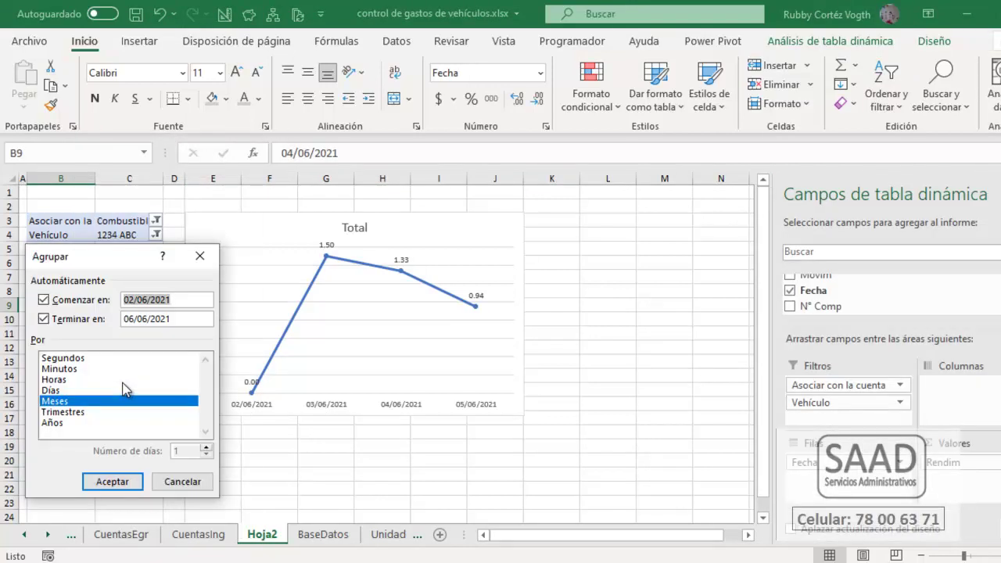
left_click(48, 391)
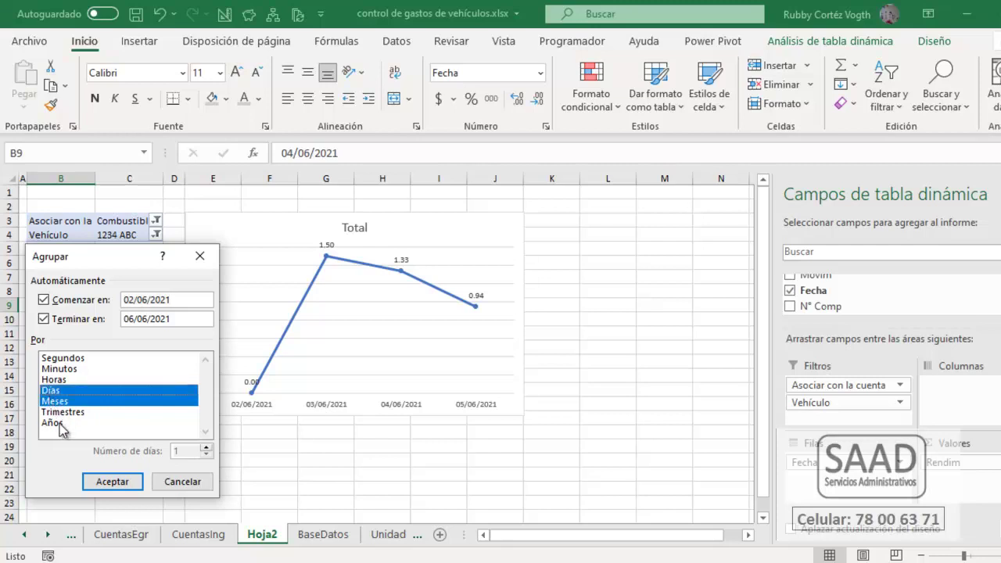
left_click(107, 482)
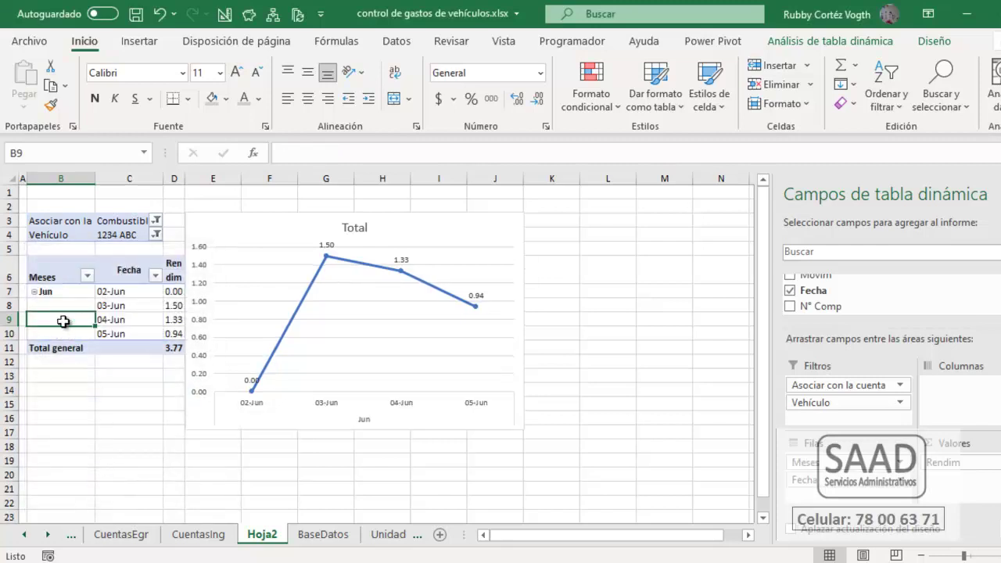
- Examine the grouped month and day labels and the months offered in the Meses filter, leaving the filter unapplied
left_click(61, 296)
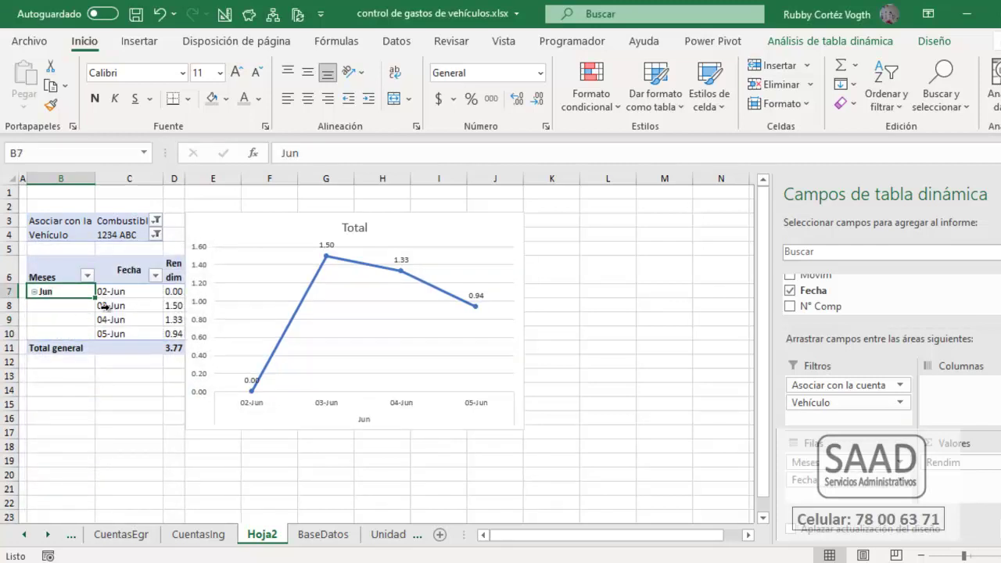
left_click_drag(123, 293, 125, 333)
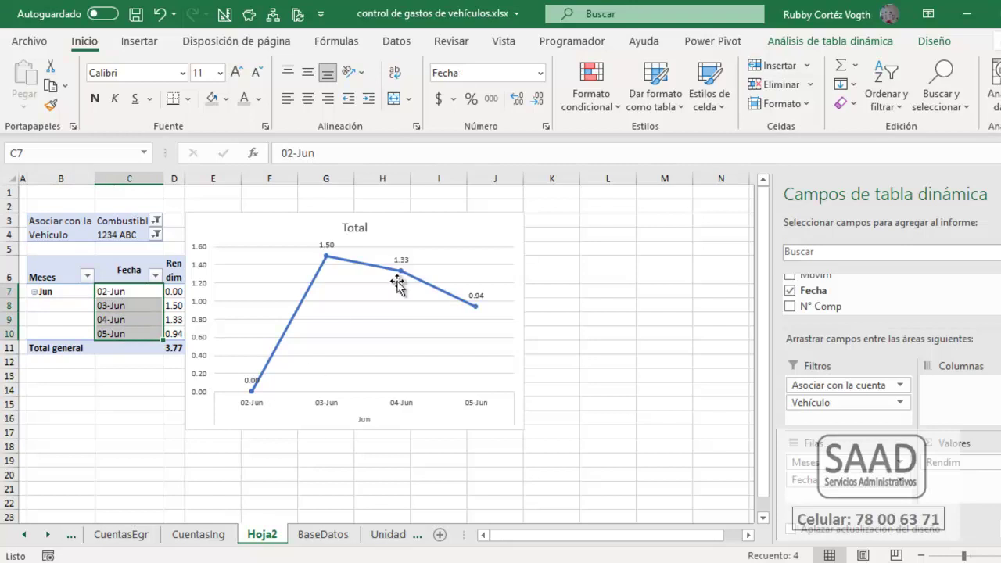
left_click(87, 276)
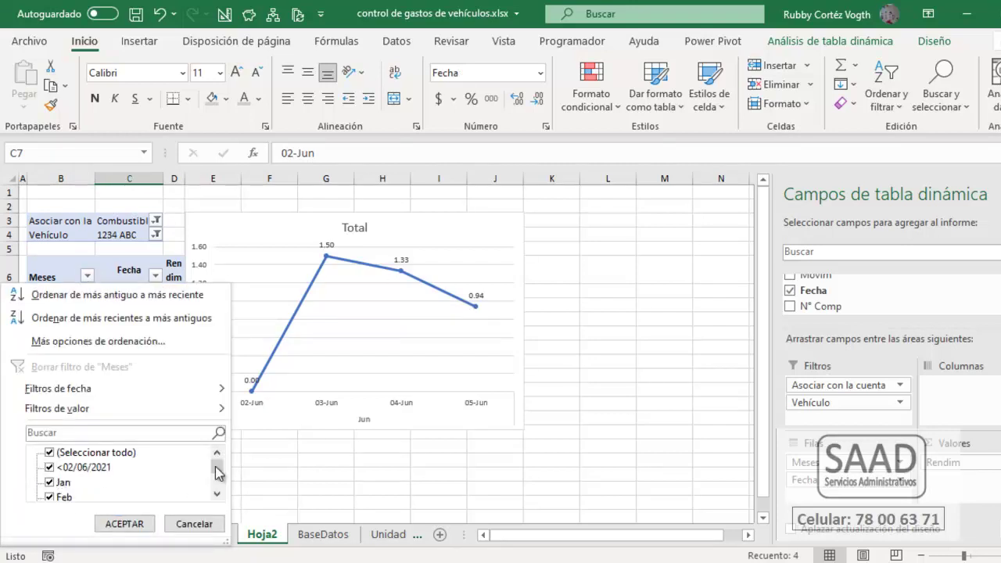
left_click_drag(218, 472, 216, 480)
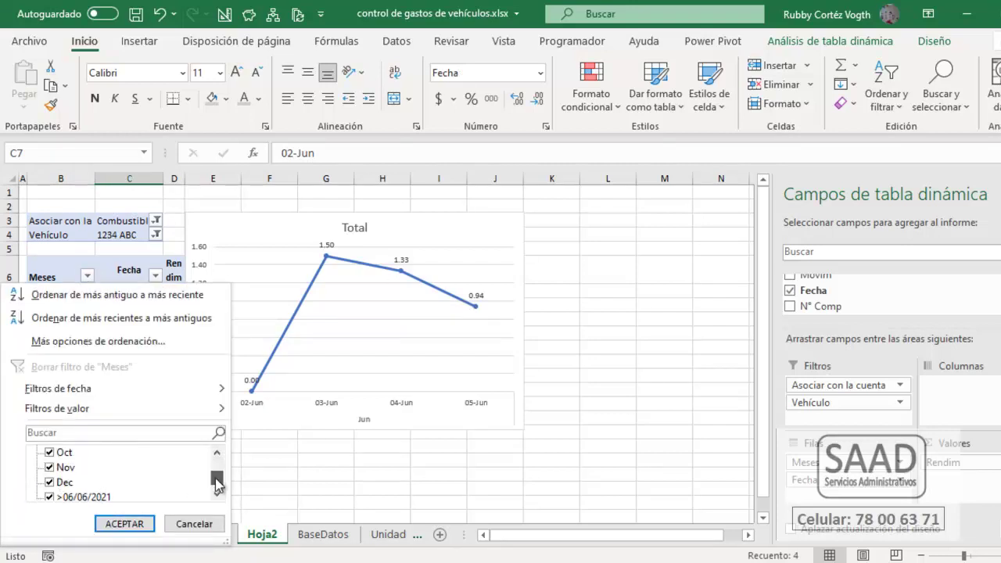
left_click(188, 526)
left_click(113, 320)
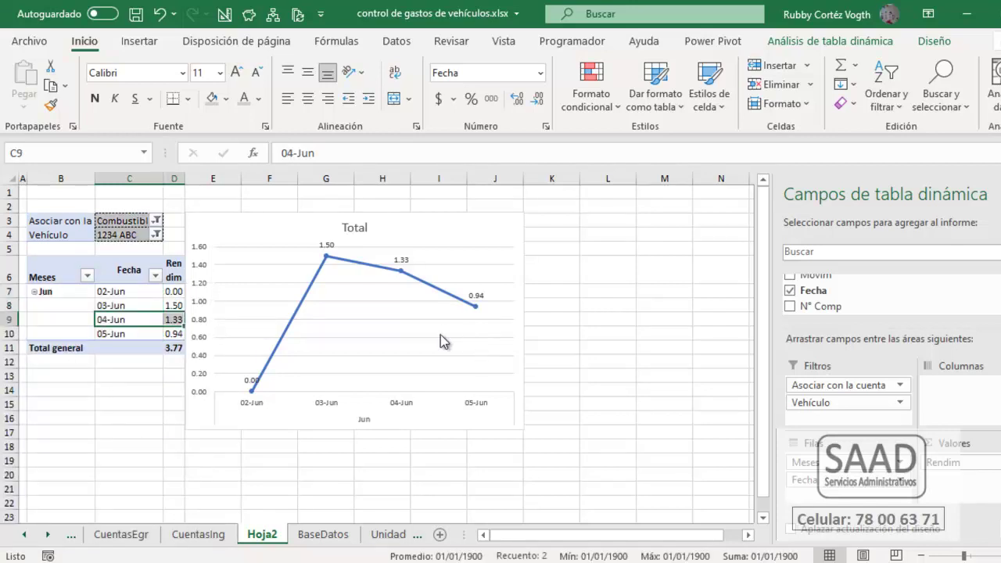
- Shift the line chart to the right, clear of the pivot table, and widen column D slightly
left_click_drag(221, 229, 280, 229)
left_click_drag(185, 178, 197, 178)
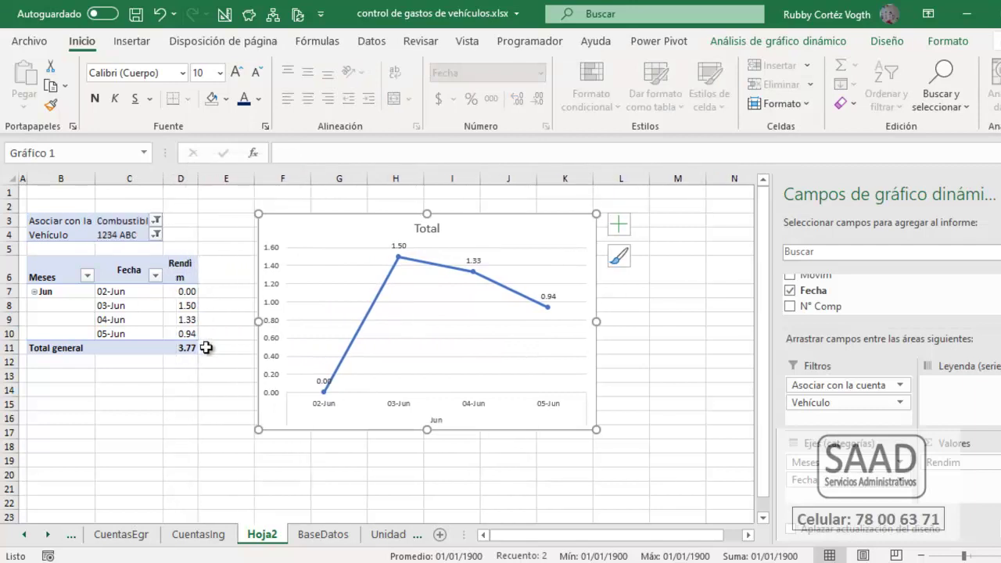
left_click(206, 347)
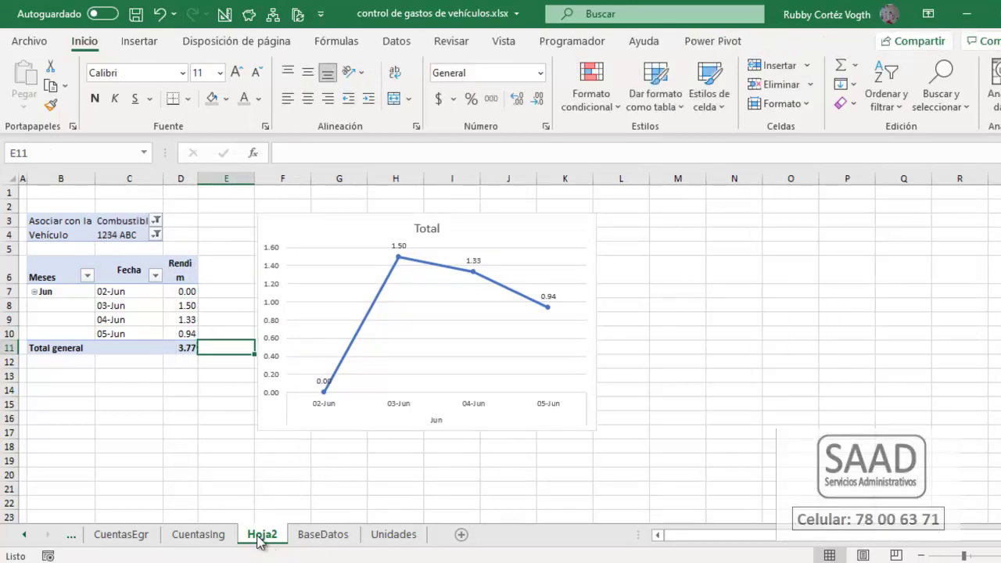
- Rename the sheet Hoja2 as Rendimiento
double_click(260, 537)
type("Rendi")
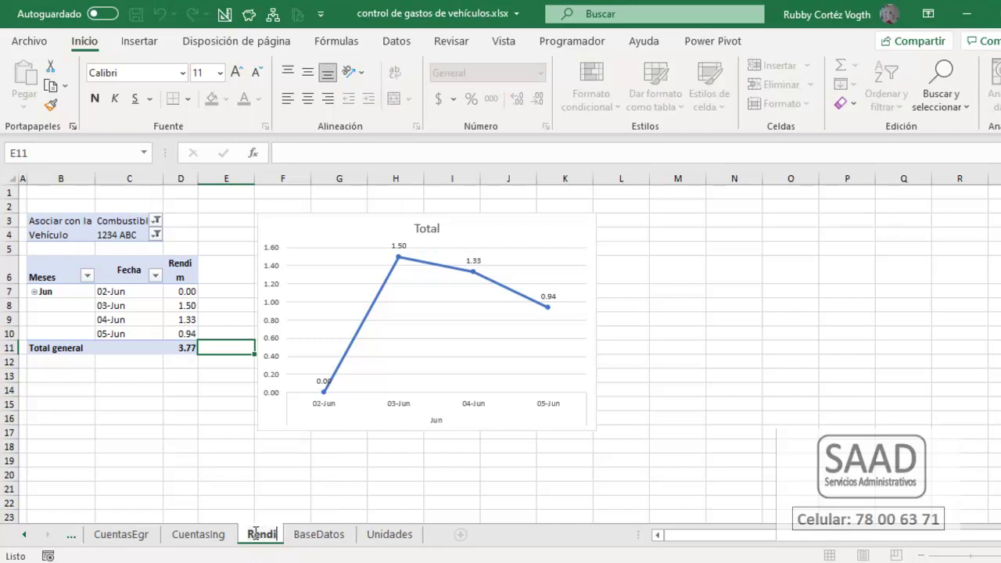
type("miento")
key("Return")
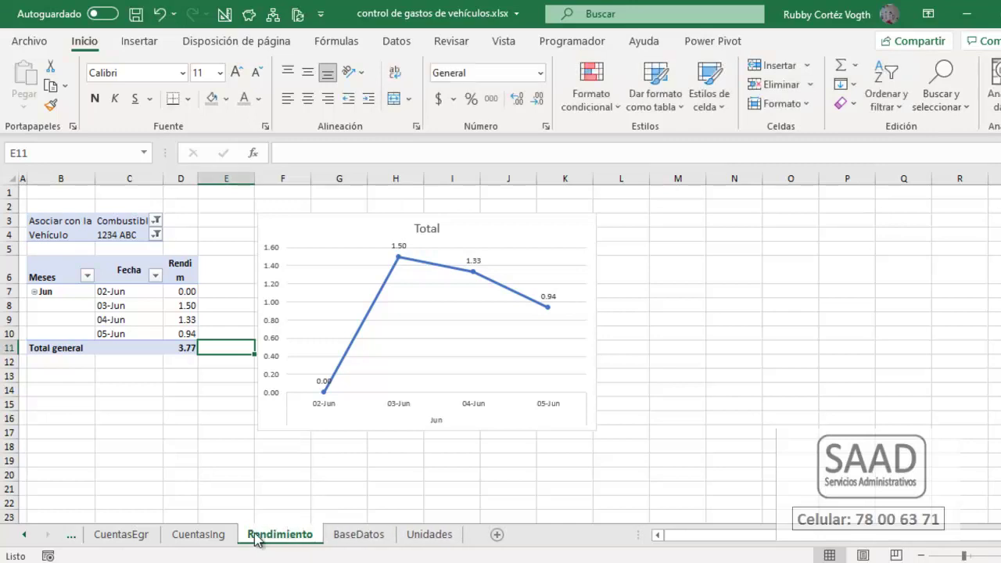
- Create a pivot table on a new worksheet from the TablaDatos table in BaseDatos
left_click(365, 536)
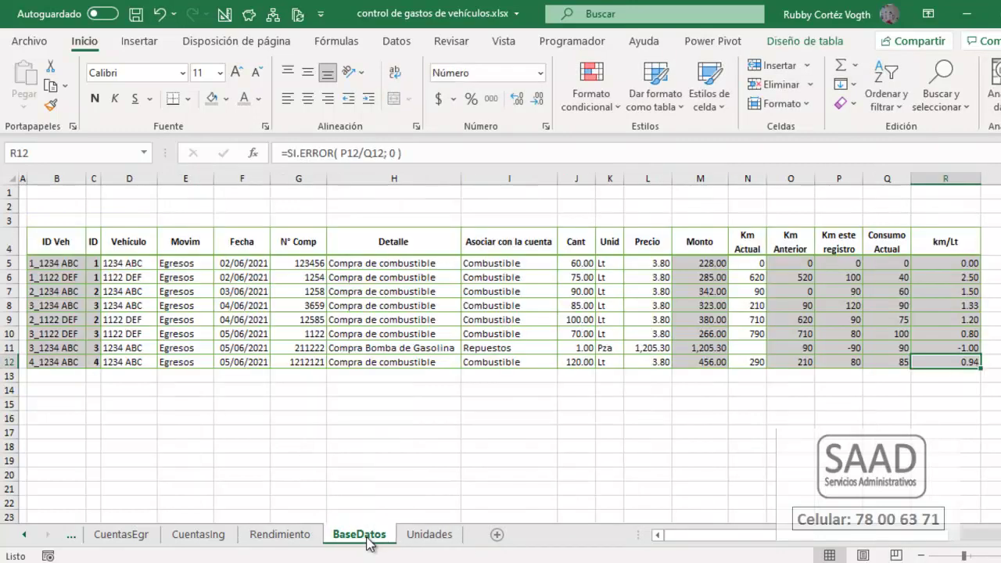
left_click(301, 538)
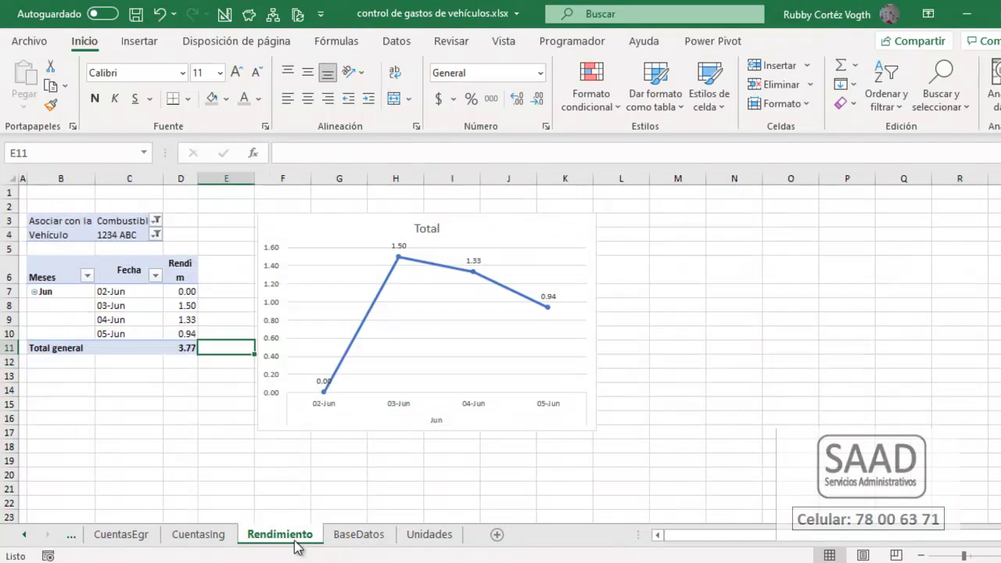
left_click(347, 534)
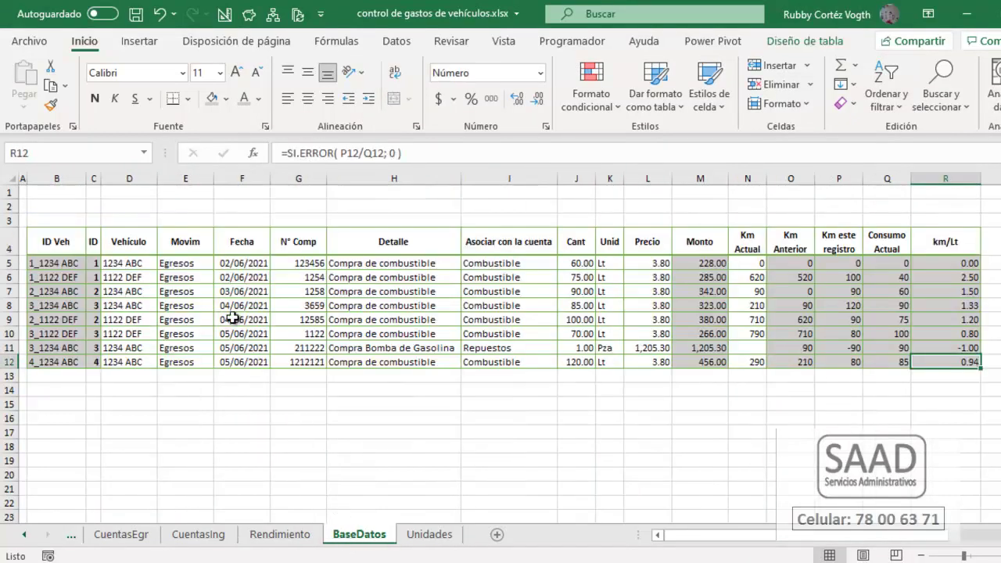
left_click(209, 308)
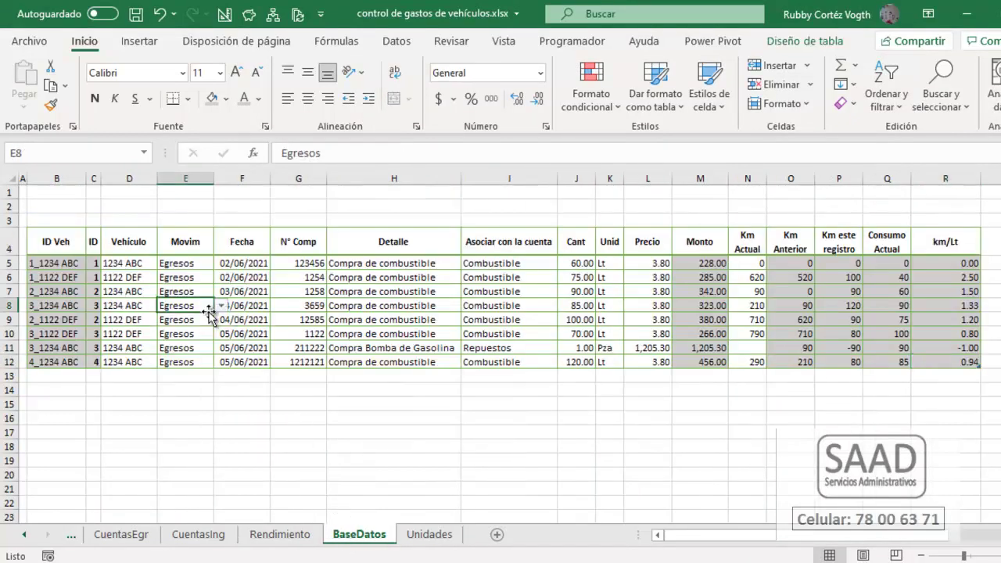
left_click(138, 42)
left_click(28, 78)
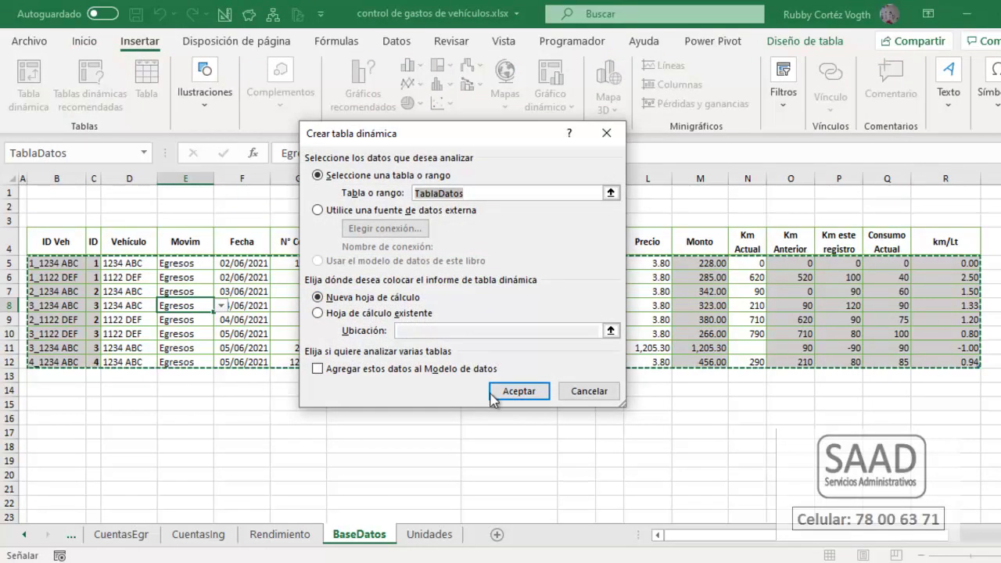
left_click(506, 389)
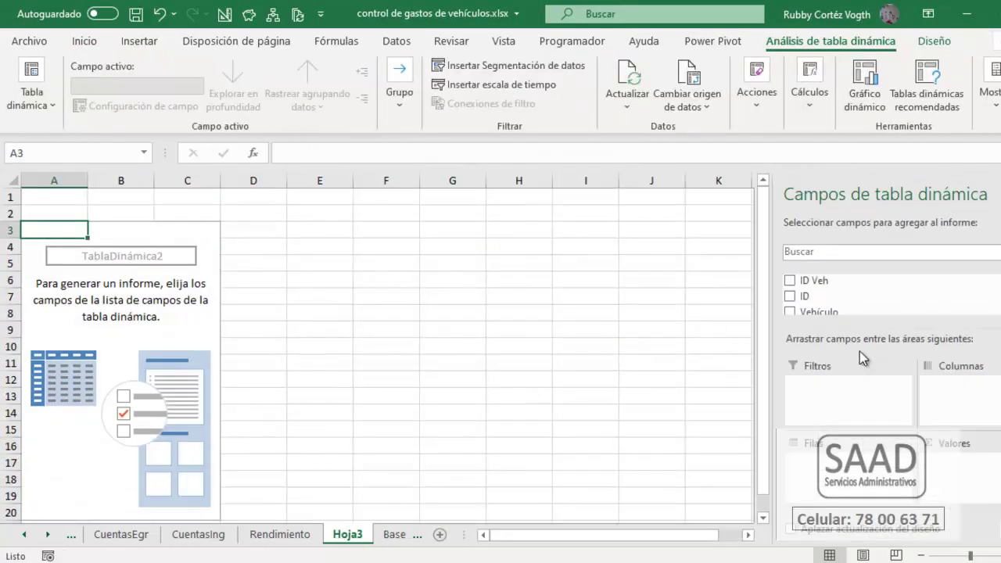
- Put Asociar con la cuenta in the pivot table's rows and sum Monto as its values
scroll(891, 296, "down", 6)
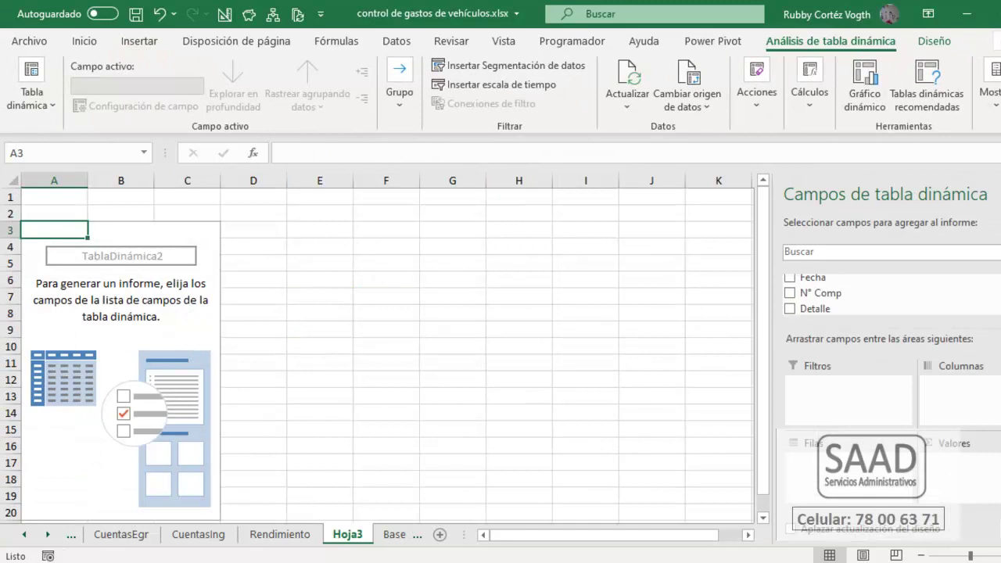
left_click_drag(892, 298, 869, 482)
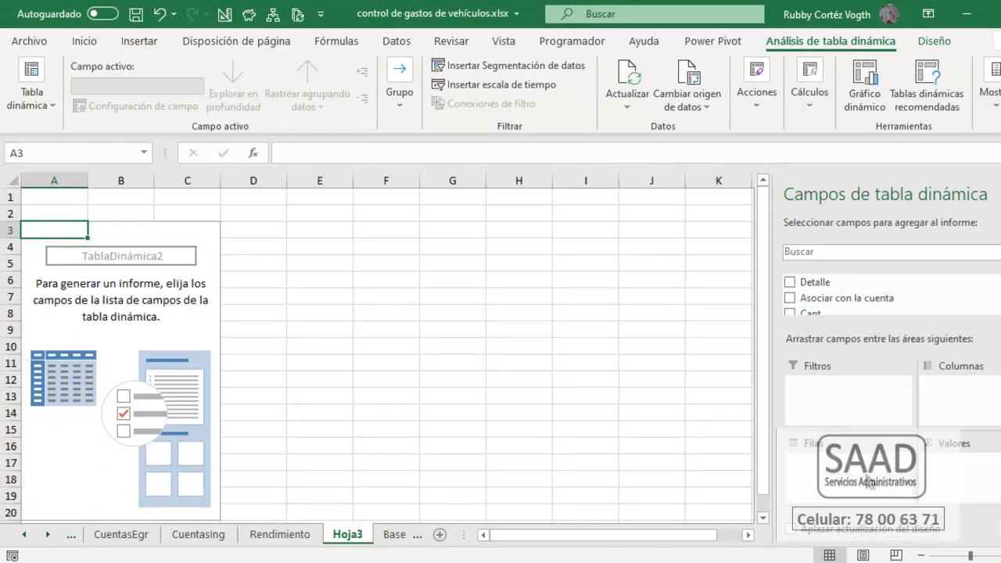
scroll(891, 295, "down", 3)
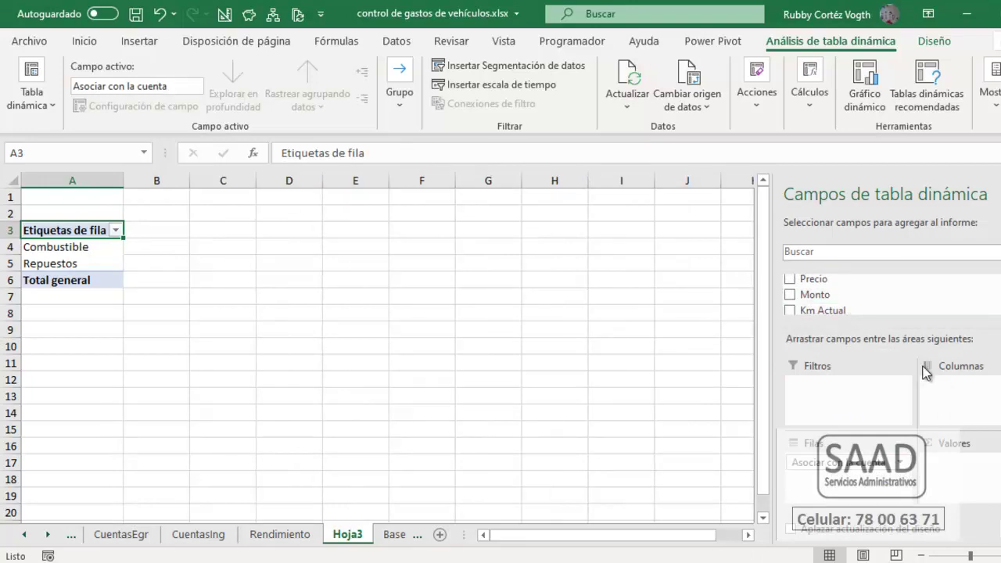
left_click_drag(825, 297, 968, 472)
- Format column B, holding the summed Monto, as numbers with thousands separators and two decimals
left_click(168, 250)
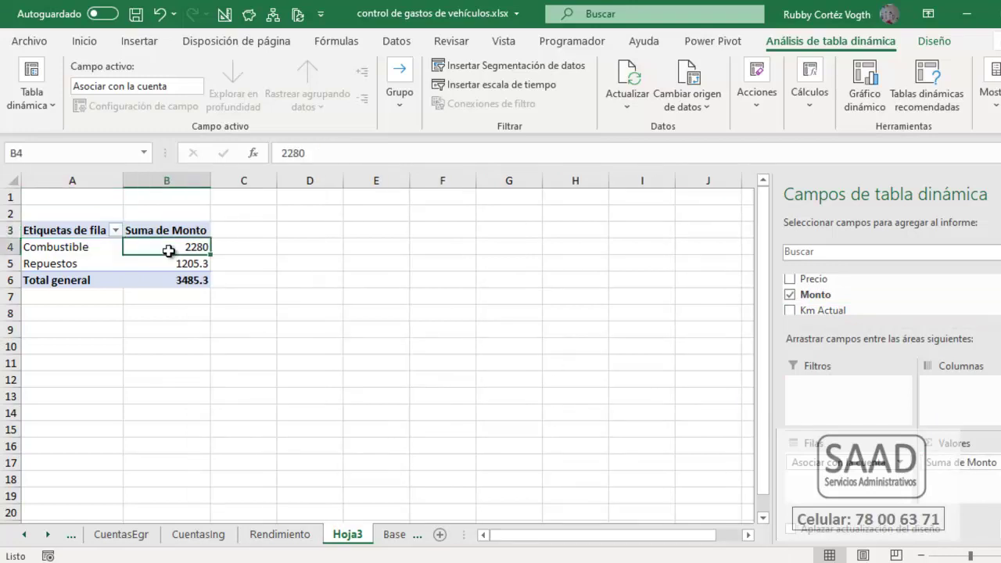
left_click(186, 180)
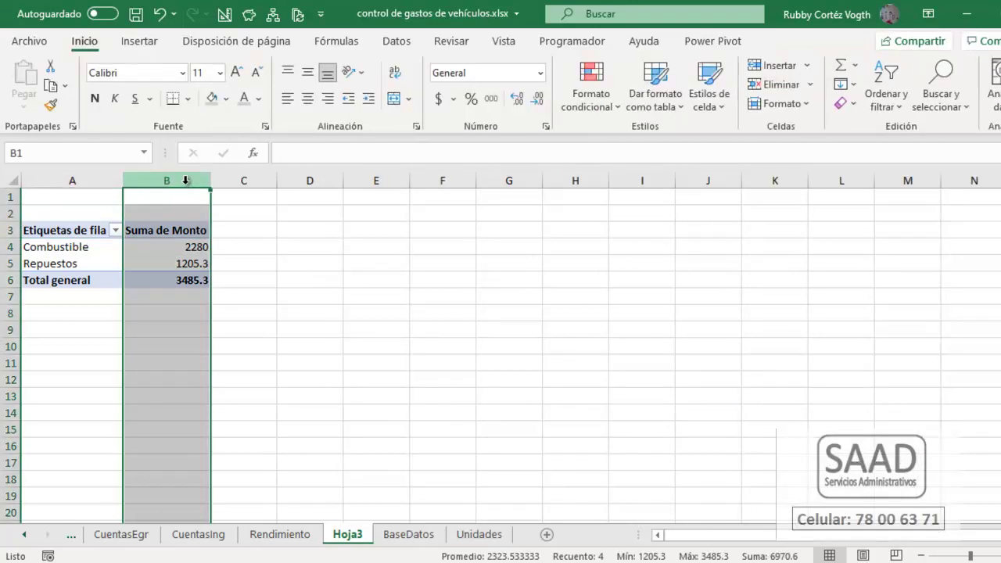
key("ctrl+shift+1")
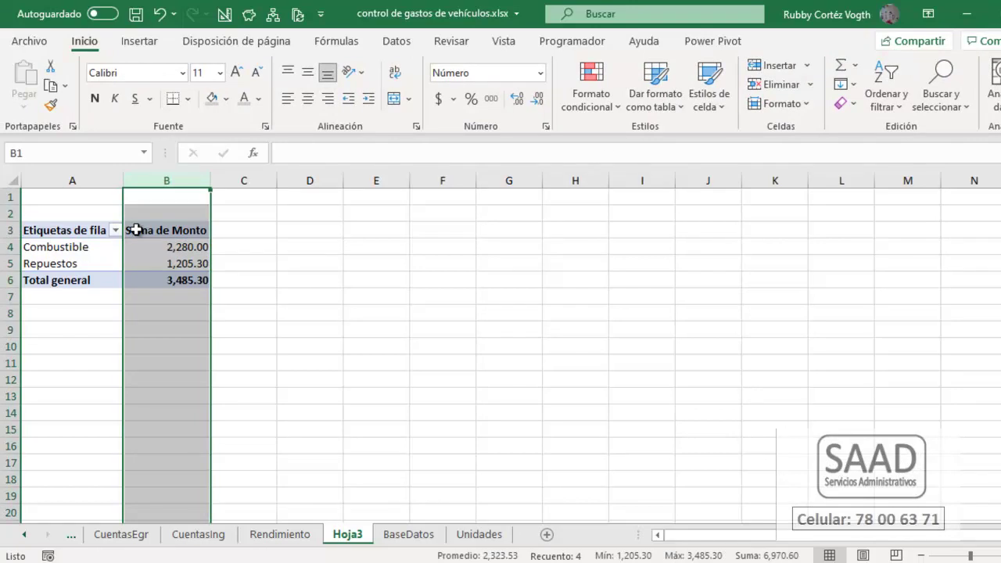
left_click(172, 243)
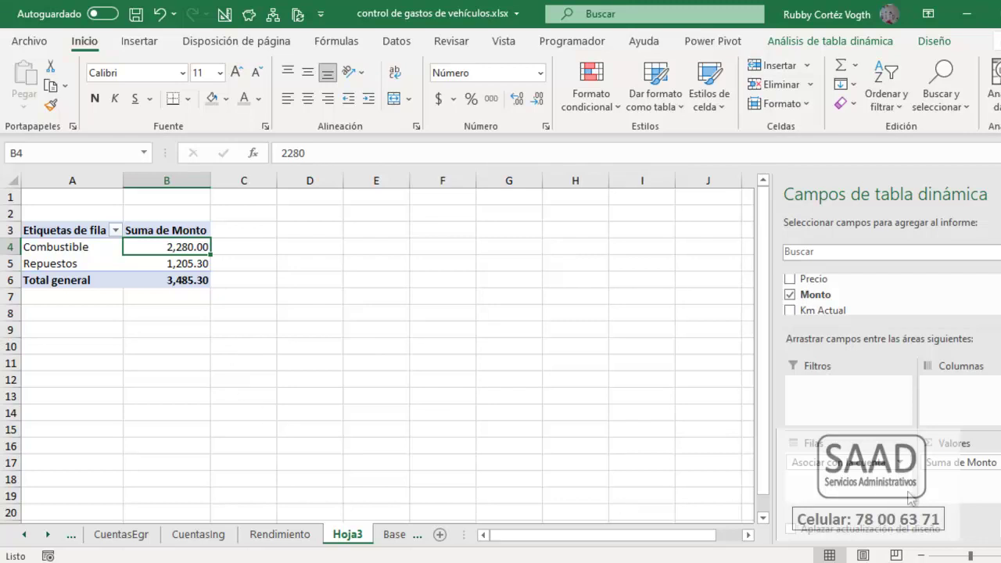
- Add Monto to the pivot table's values a second time and compare the two amount columns and their totals
left_click_drag(817, 295, 960, 480)
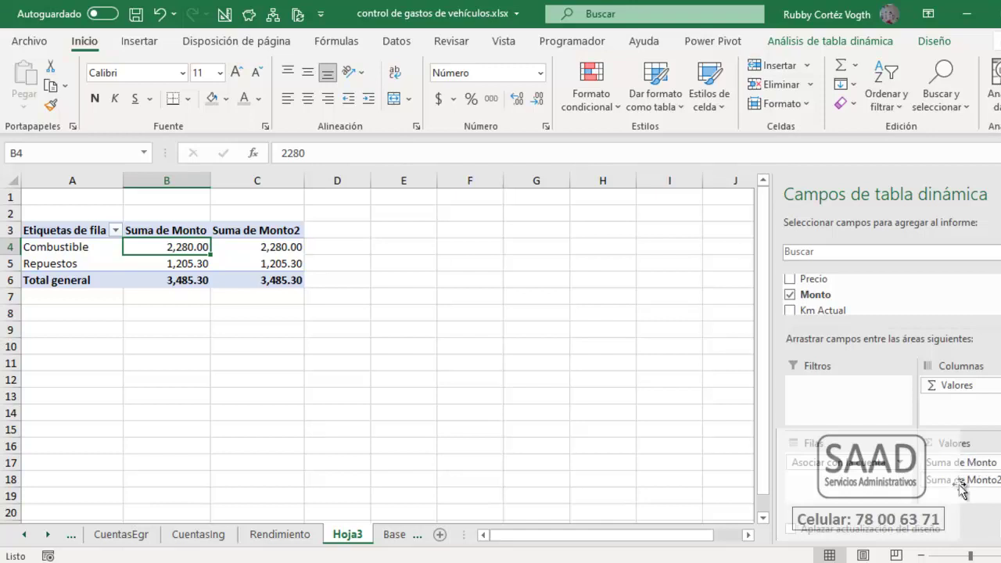
left_click_drag(178, 231, 178, 283)
left_click_drag(261, 230, 264, 280)
left_click_drag(190, 286, 268, 284)
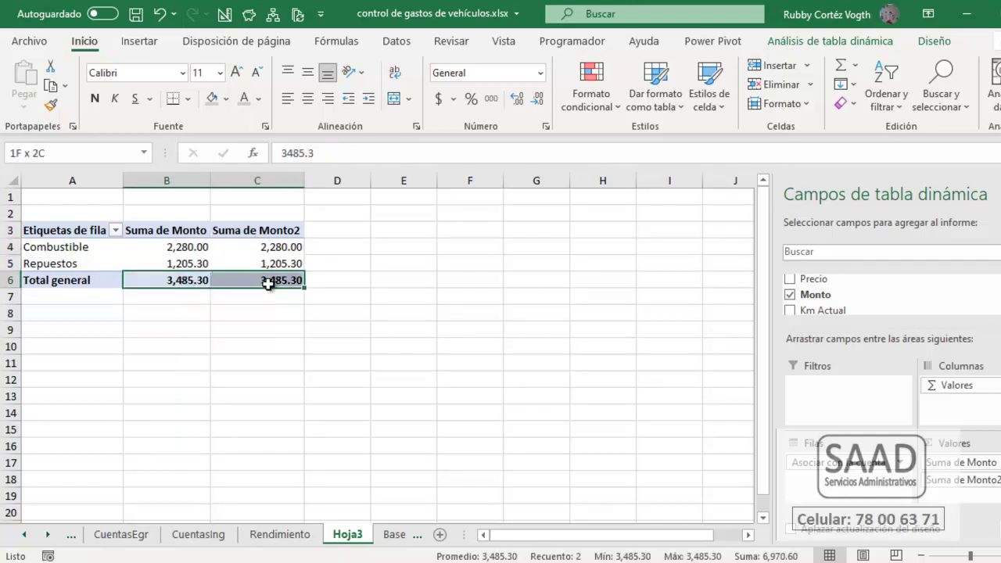
- Show the second Monto column's values as % del total de columnas and check the Combustible share
left_click(264, 264)
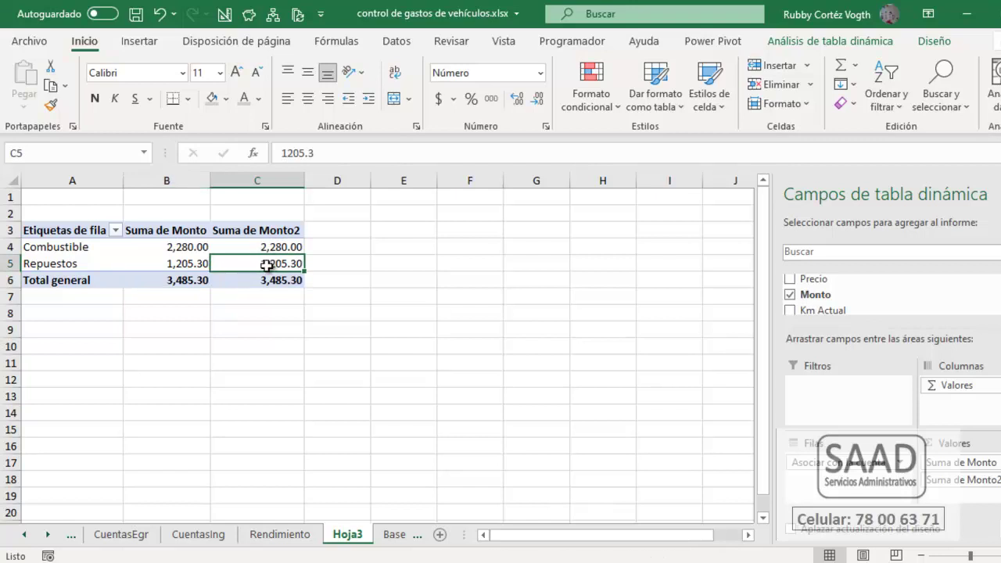
right_click(267, 266)
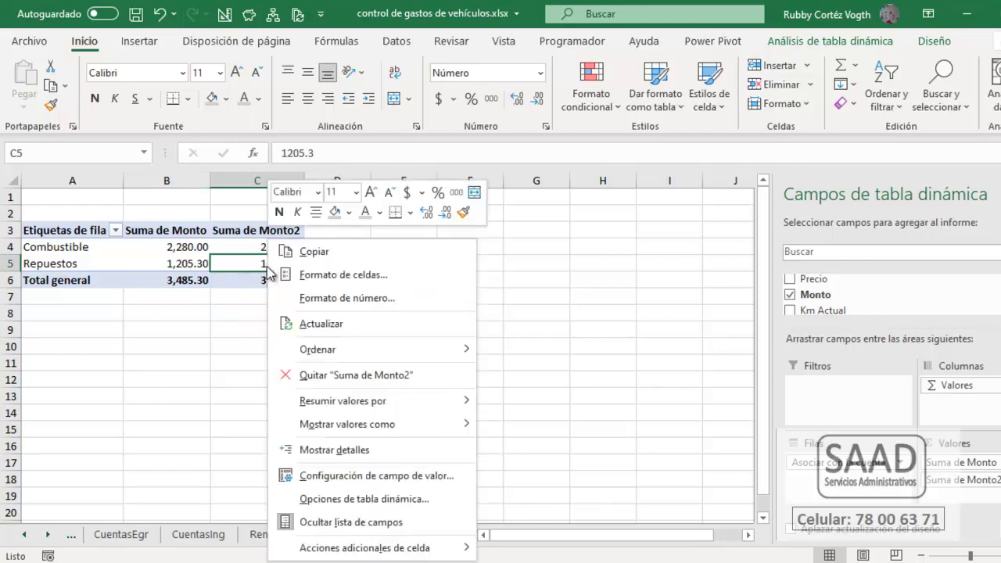
mouse_move(375, 426)
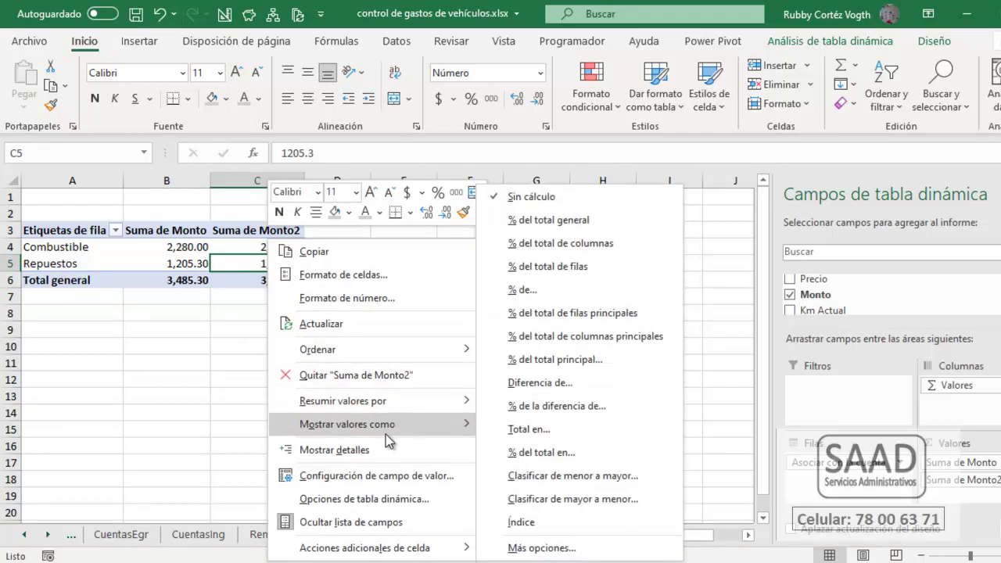
left_click(565, 243)
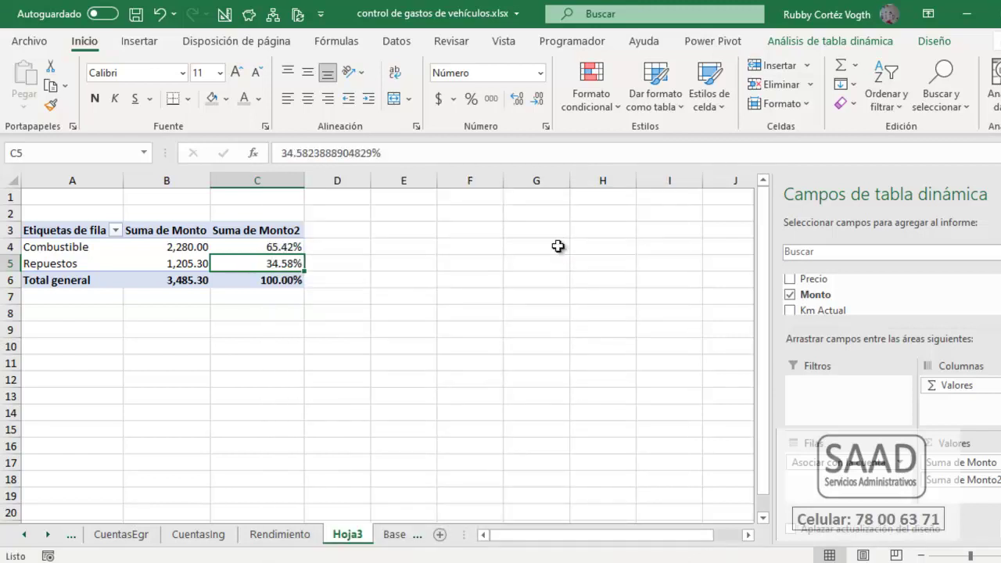
left_click(279, 248)
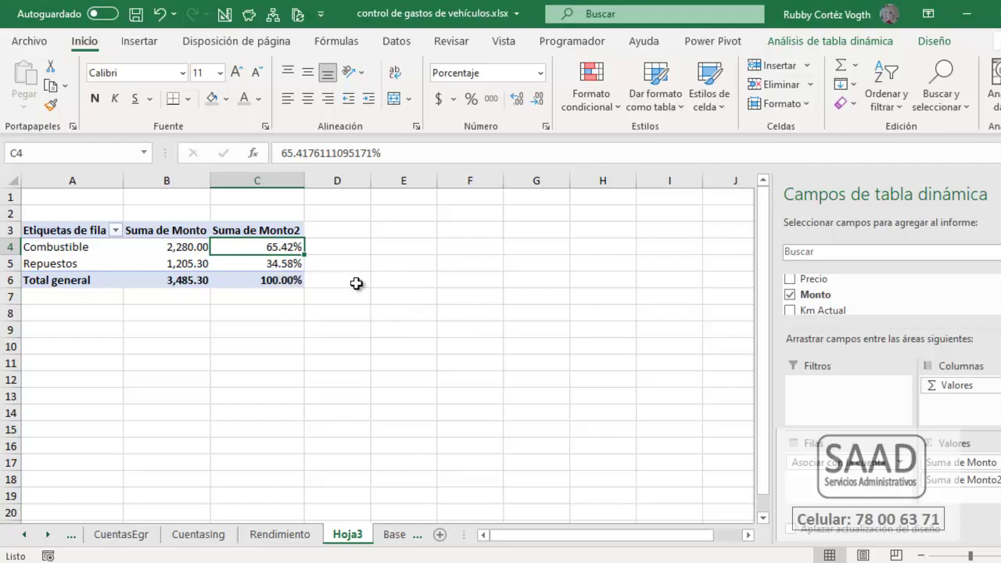
- Rename the pivot table's second Monto column header as % and the first one as Importe
left_click(261, 229)
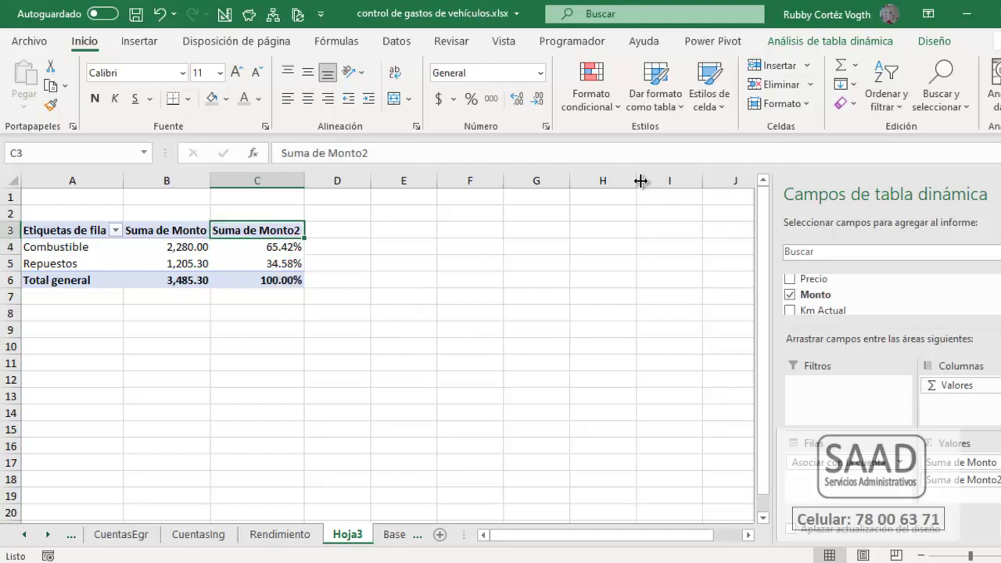
type("%")
key("Return")
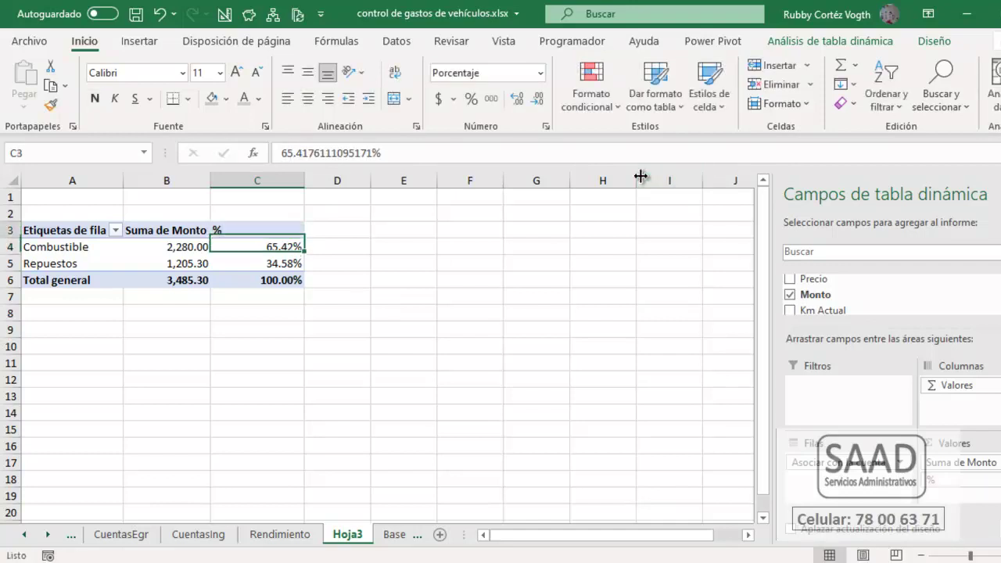
key("Up")
key("Left")
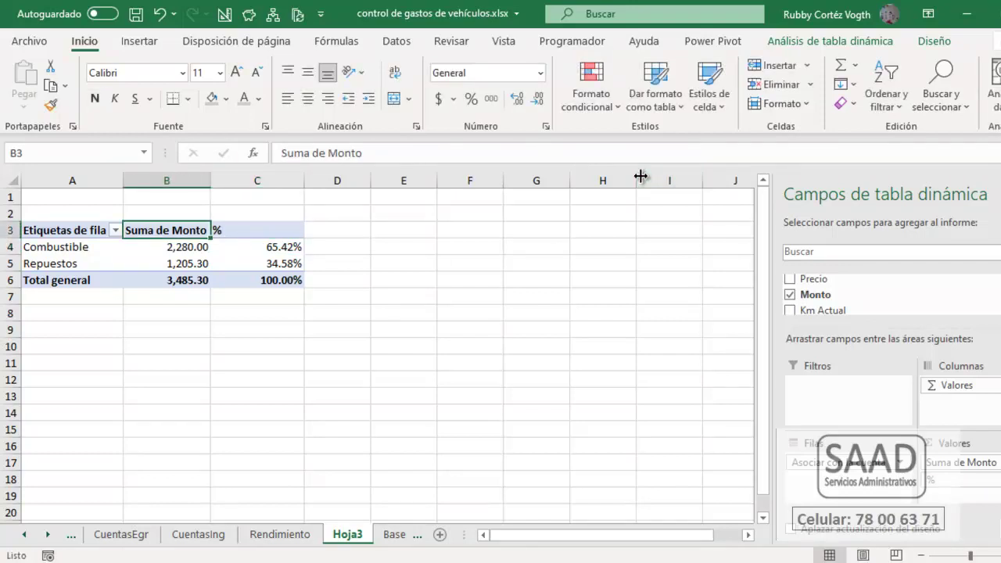
type("Importe")
key("Return")
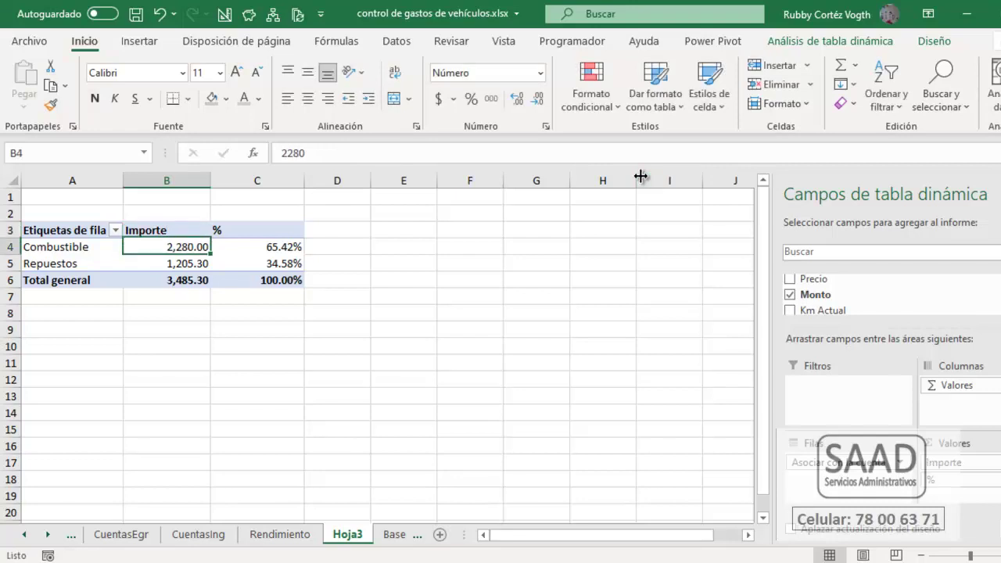
- Set the column width to 11 for the Importe column and 7 for the % column
key("alt+o")
type("ca9")
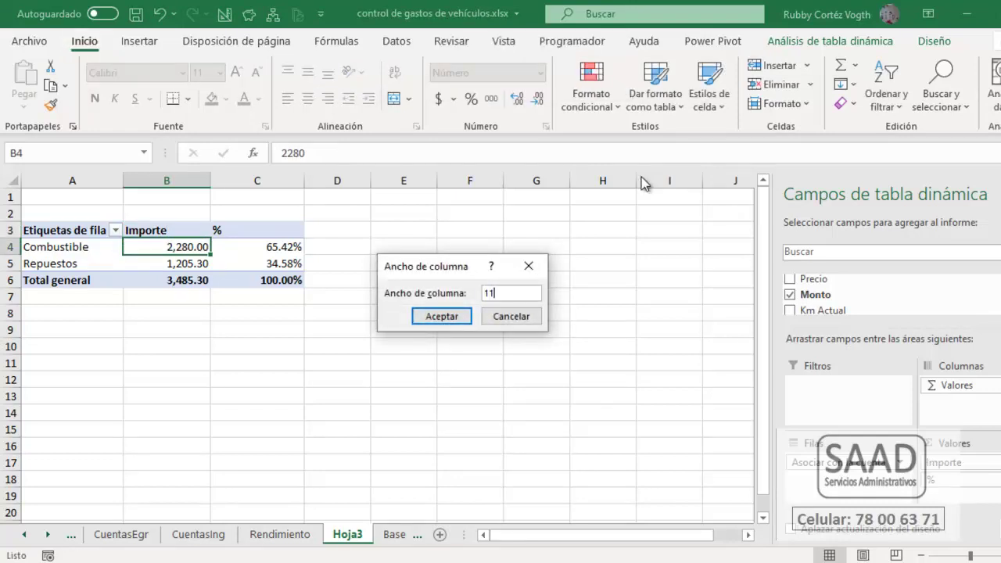
key("Return")
key("Right")
key("alt+o")
type("ca7")
key("Return")
- Rename the pivot table's row labels header in A3 as Cuentas
key("Left")
key("Left")
key("Up")
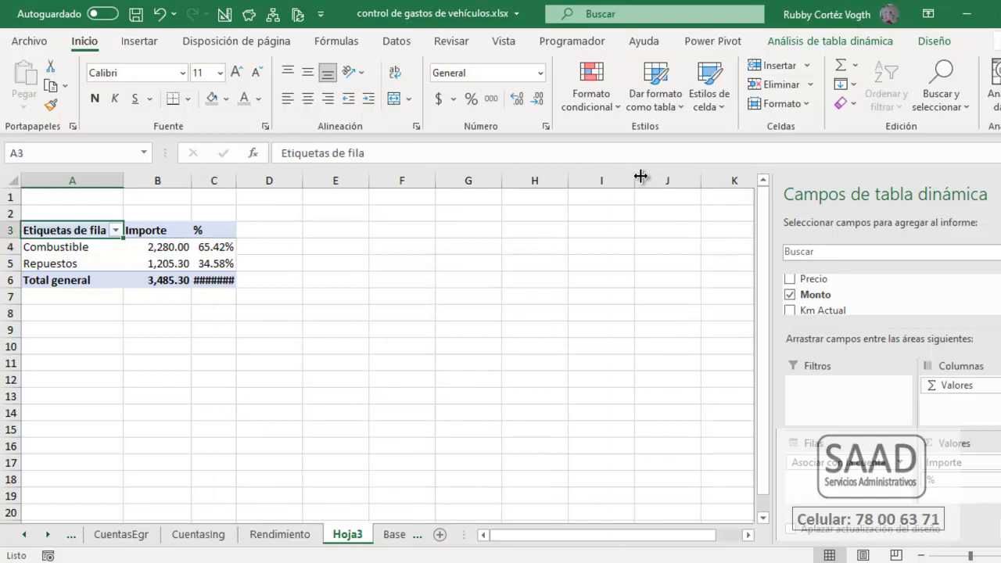
type("Cuentas")
key("Return")
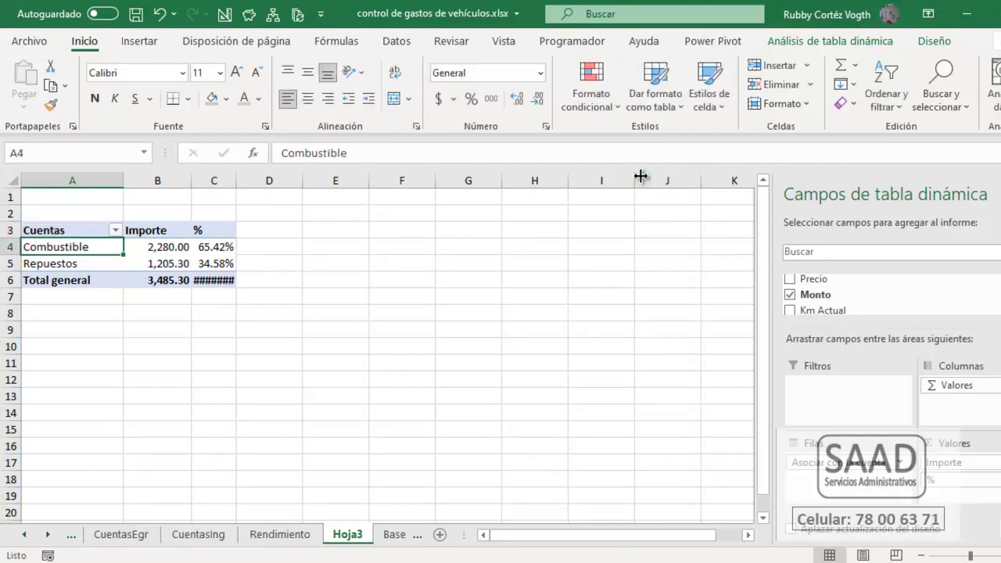
- Set the number format of the pivot table's % field to percentage with zero decimals
key("Right")
key("Right")
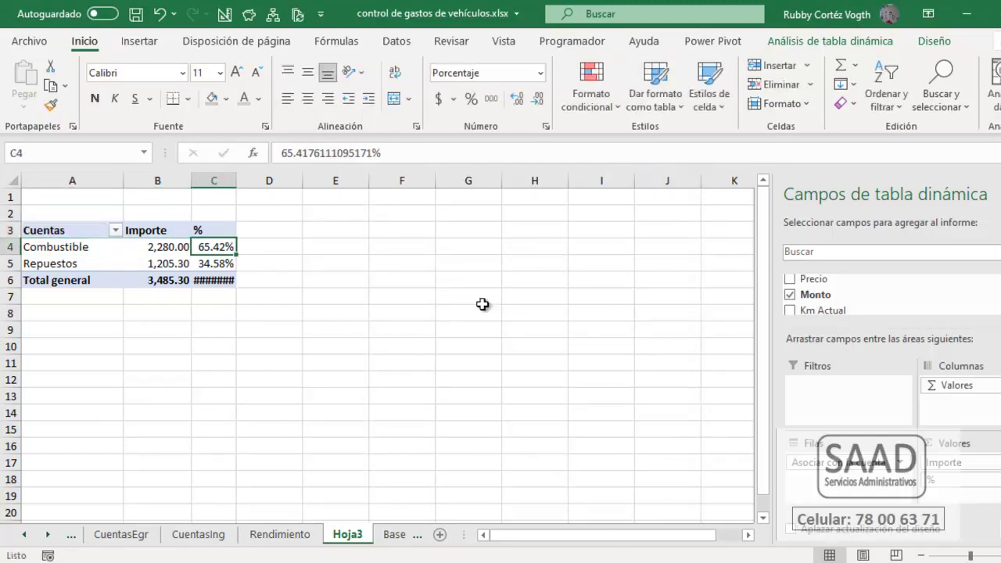
right_click(222, 242)
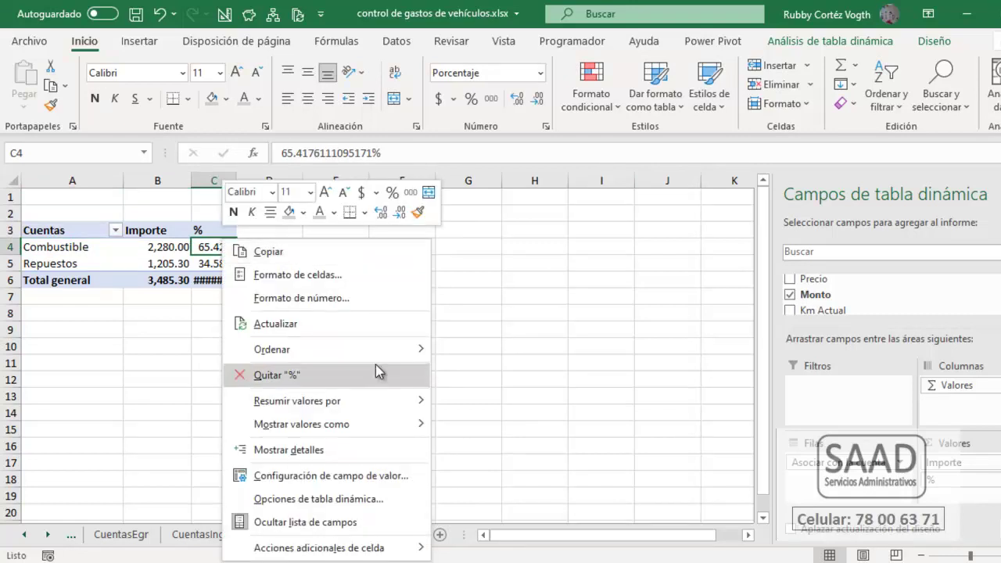
left_click(337, 301)
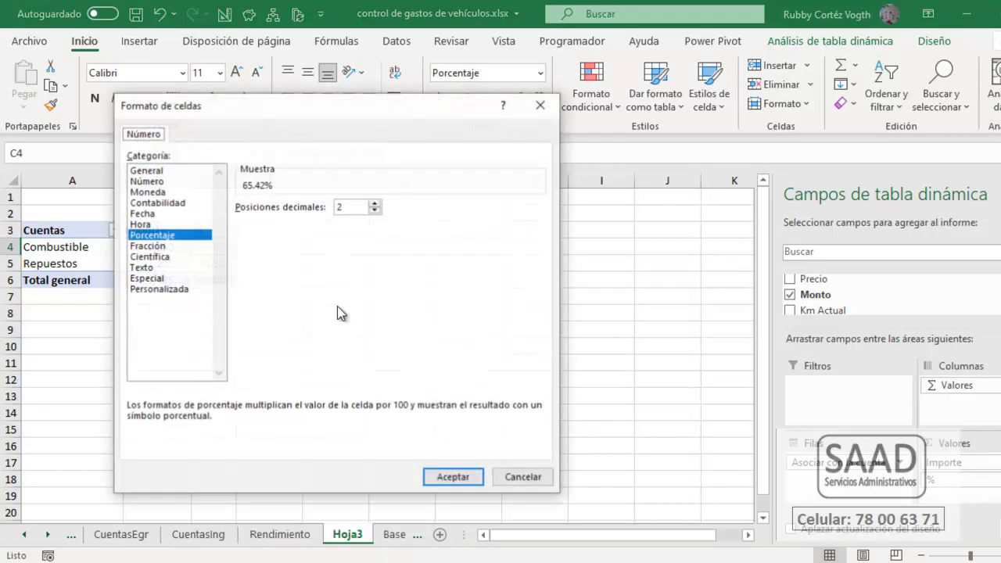
left_click(374, 211)
left_click(374, 211)
left_click(454, 477)
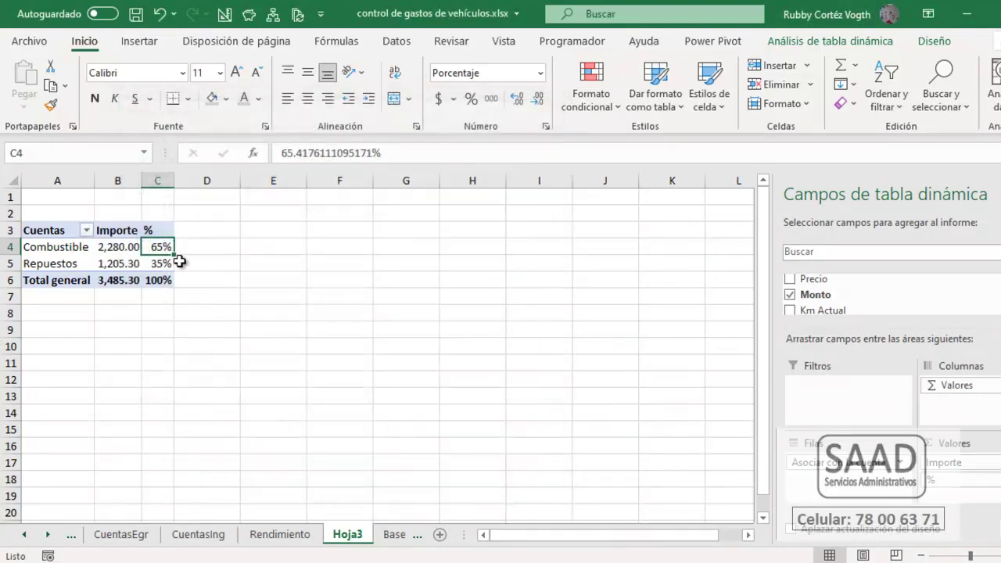
- Add Vehículo as a report filter of the pivot table and filter it to 1234 ABC
left_click(88, 249)
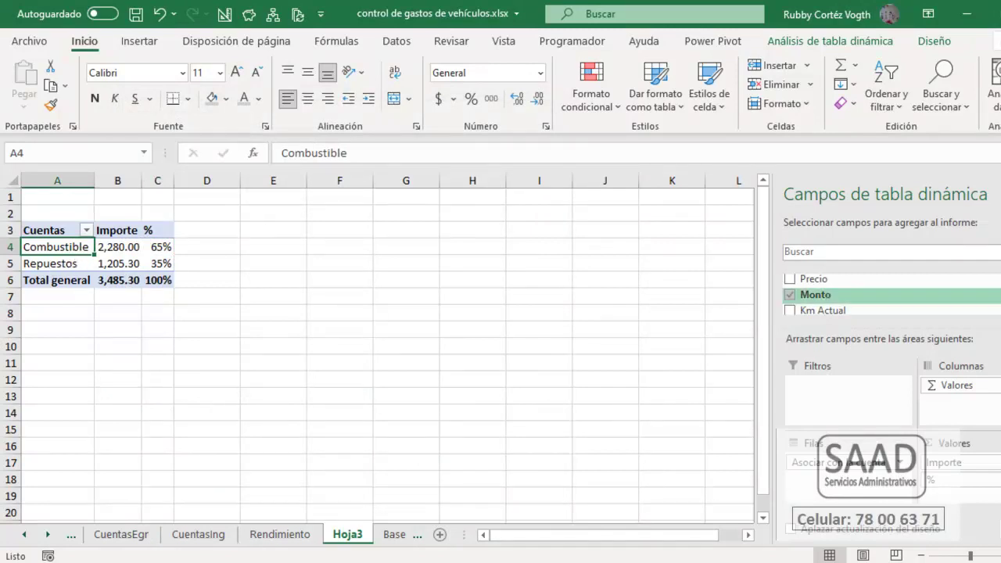
scroll(844, 293, "up", 5)
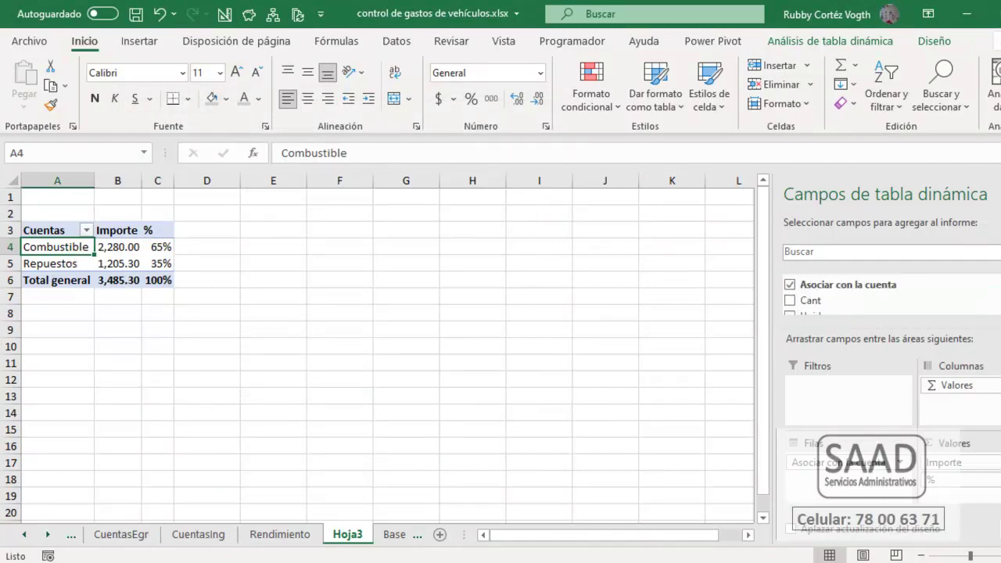
scroll(845, 293, "up", 2)
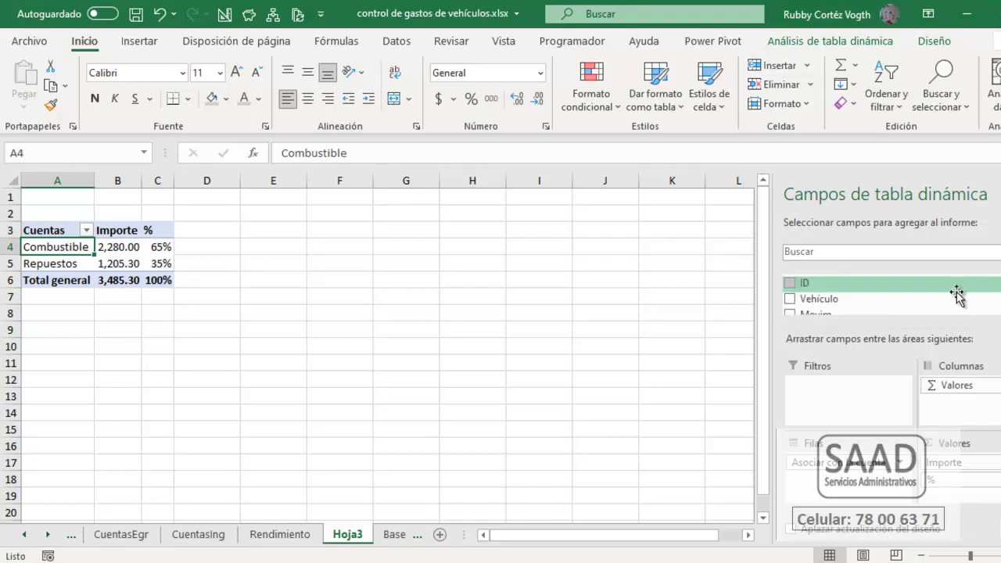
left_click_drag(860, 299, 860, 391)
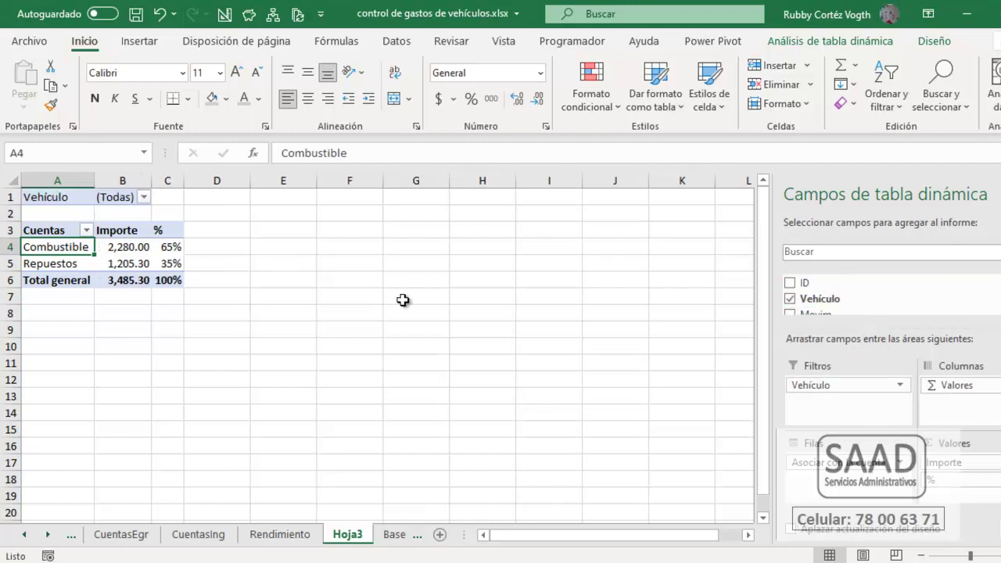
left_click(145, 195)
left_click(59, 264)
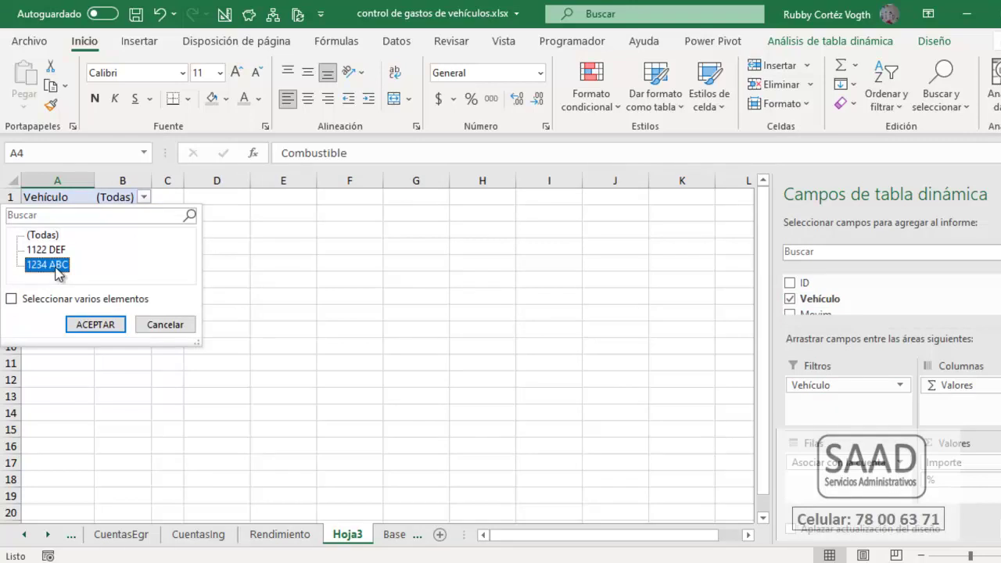
left_click(84, 325)
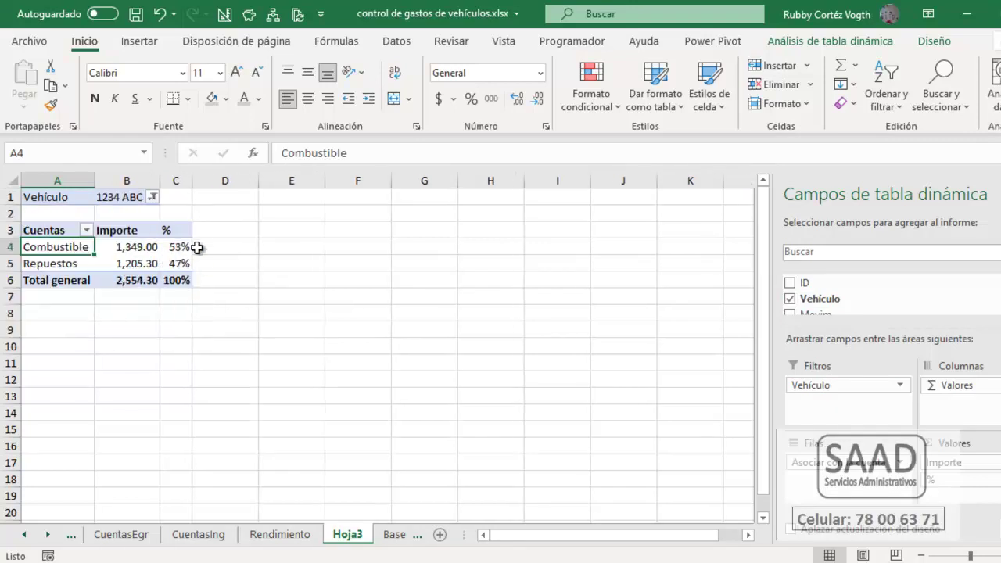
- Insert a 2-D clustered column chart from the pivot table, place it beside the table and narrow column D
left_click(139, 47)
left_click(407, 67)
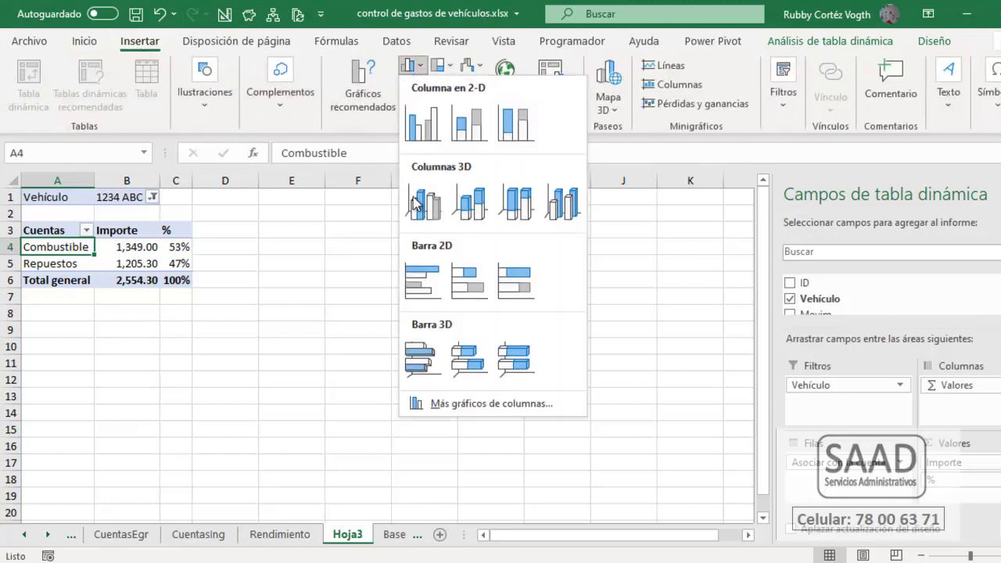
left_click(423, 135)
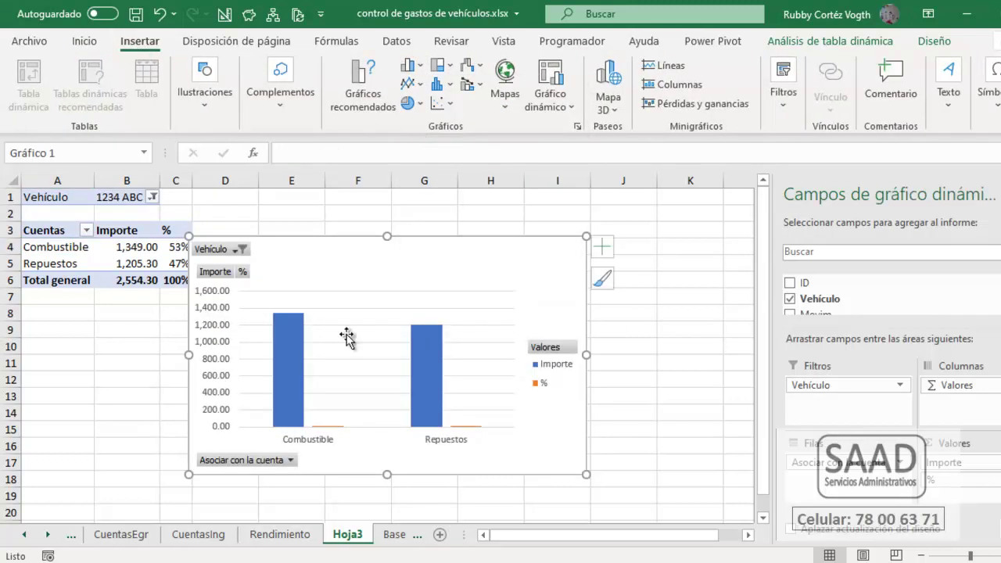
left_click_drag(290, 268, 353, 239)
left_click_drag(259, 181, 212, 180)
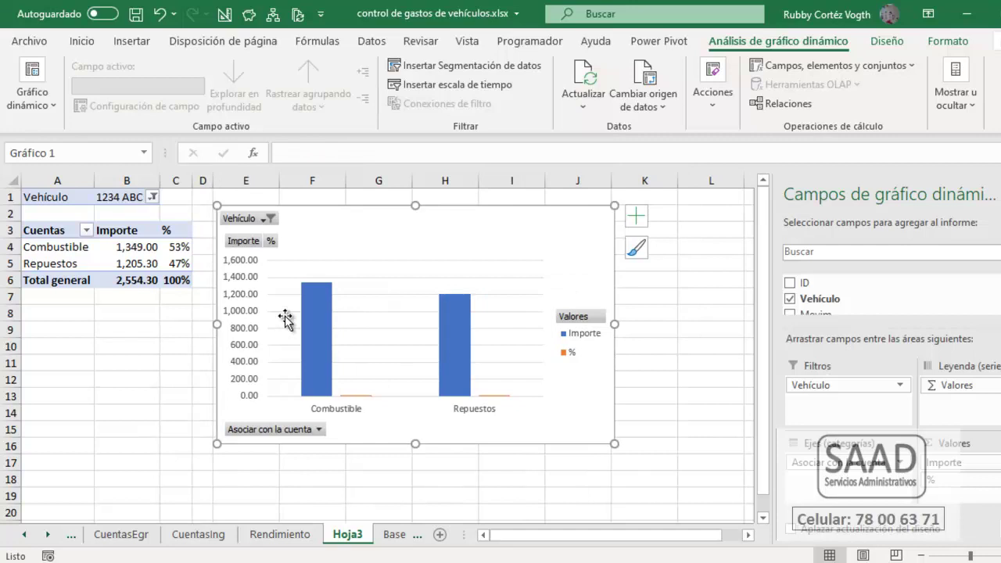
- Hide all field buttons on the pivot chart and delete its legend
right_click(248, 223)
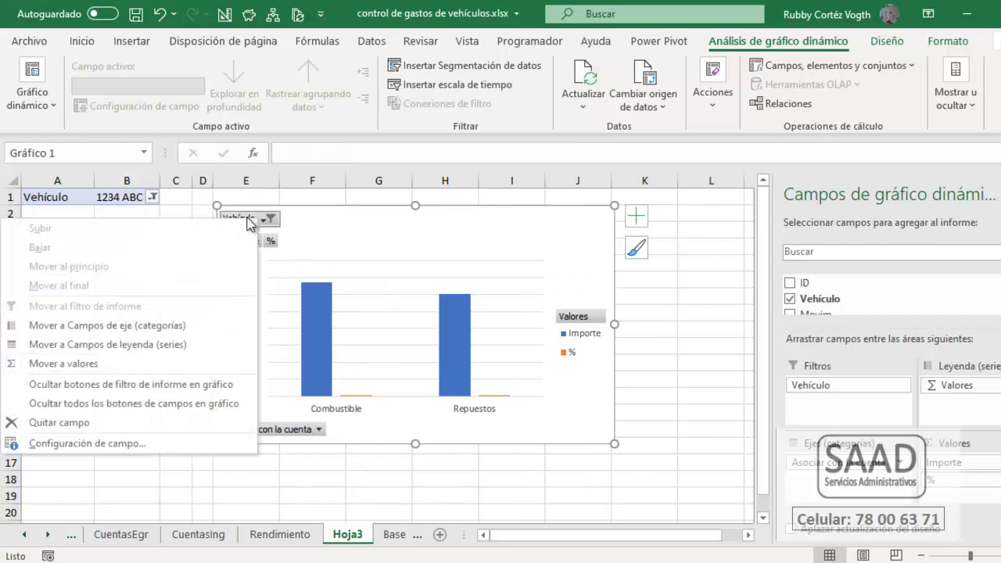
left_click(100, 412)
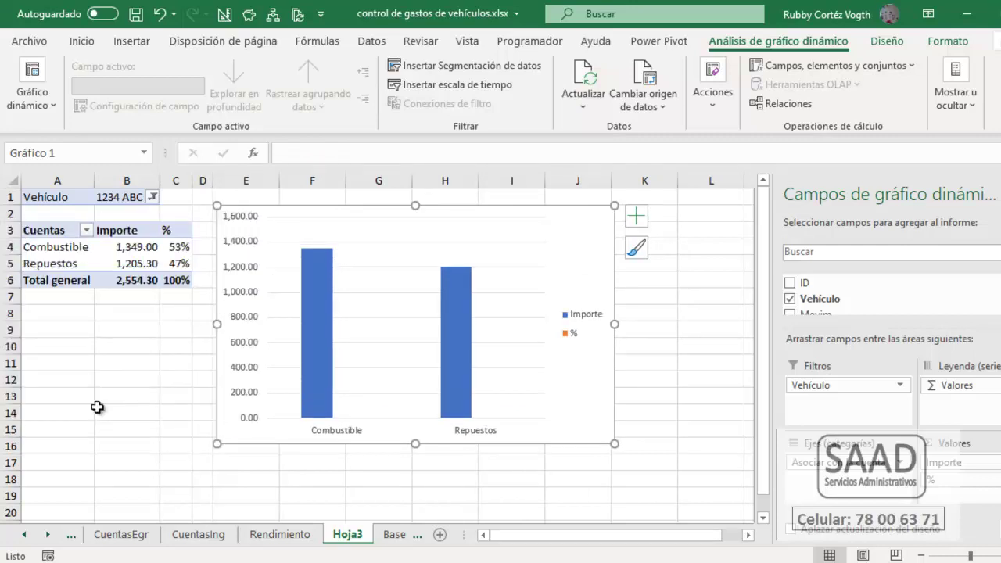
left_click(590, 315)
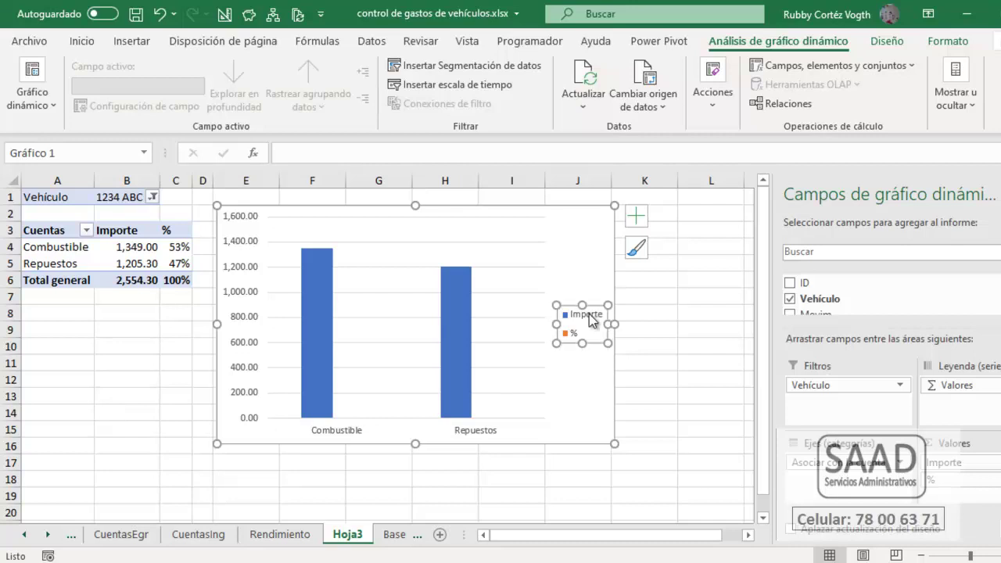
key("Delete")
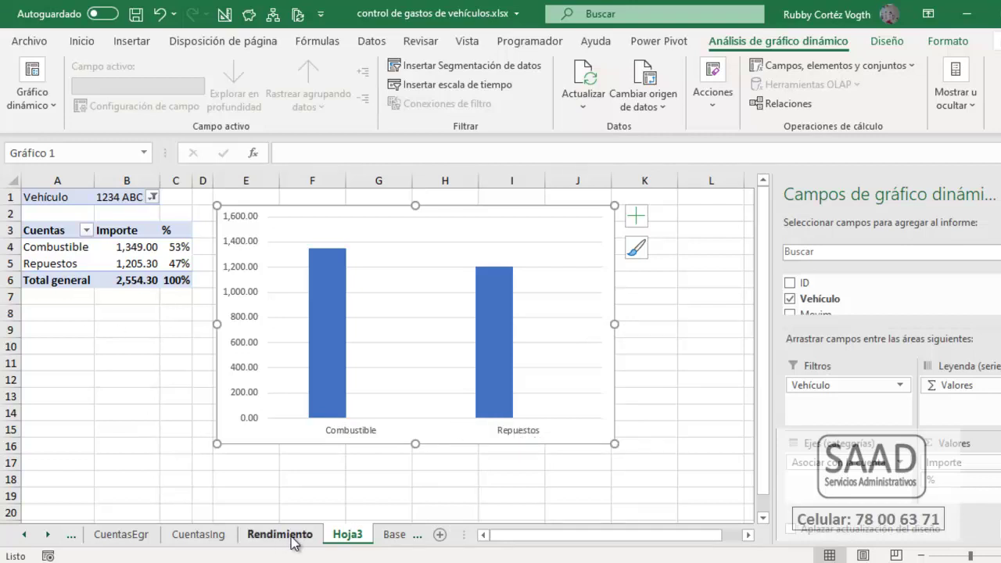
- Start a new record in row 13 of the BaseDatos sheet with vehicle 1234 ABC and movement Egresos
left_click(395, 539)
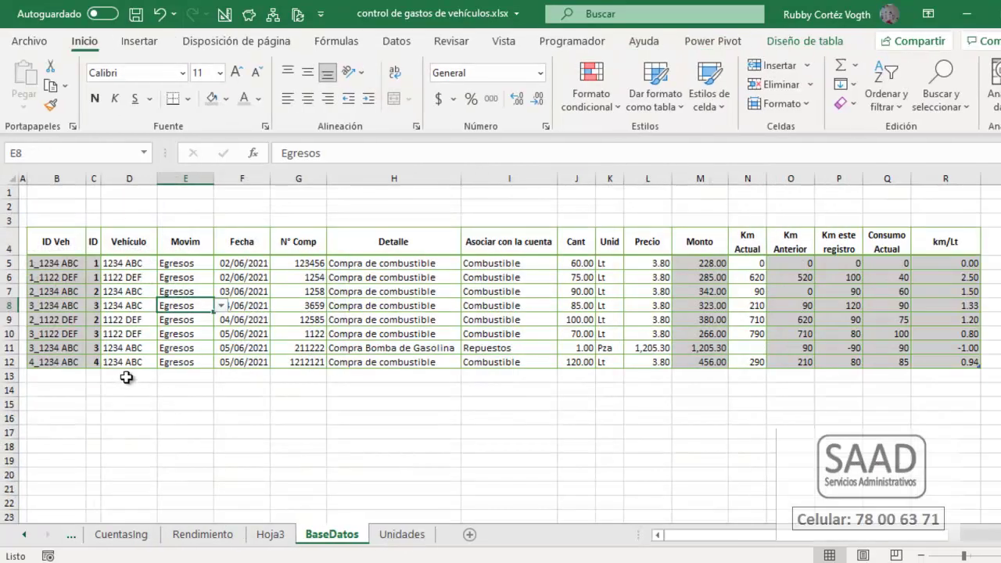
left_click(125, 379)
type("1234 ABC")
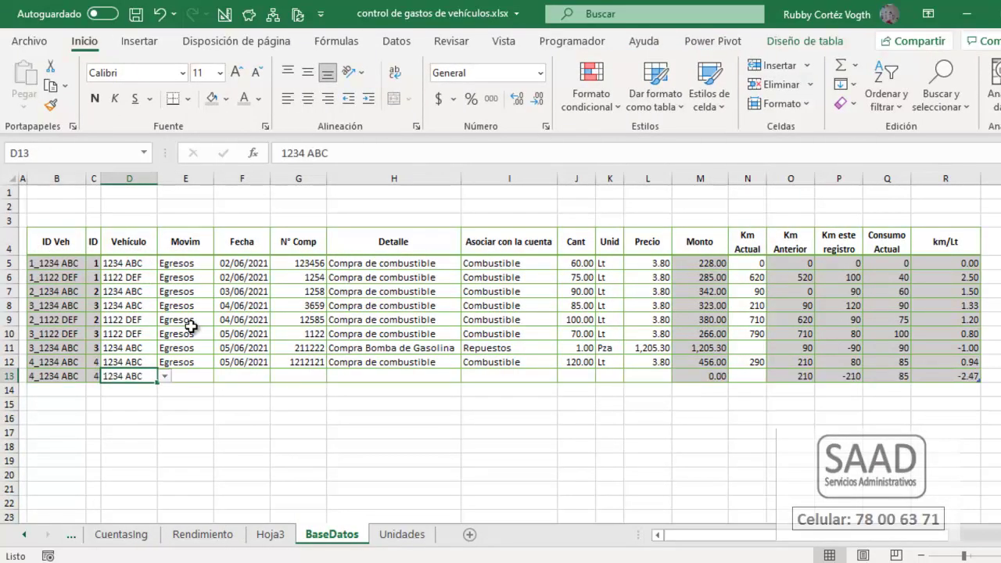
key("Tab")
type("Egresos")
key("Tab")
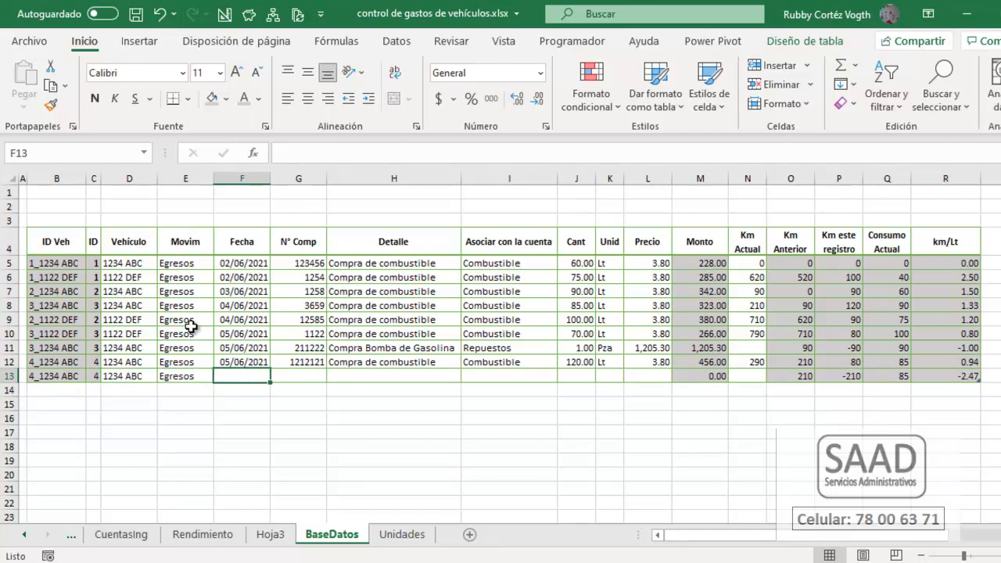
- Enter the date 07/06/2021 and voucher number 11 for the new record in row 13
type("7-Jun")
key("ctrl+Return")
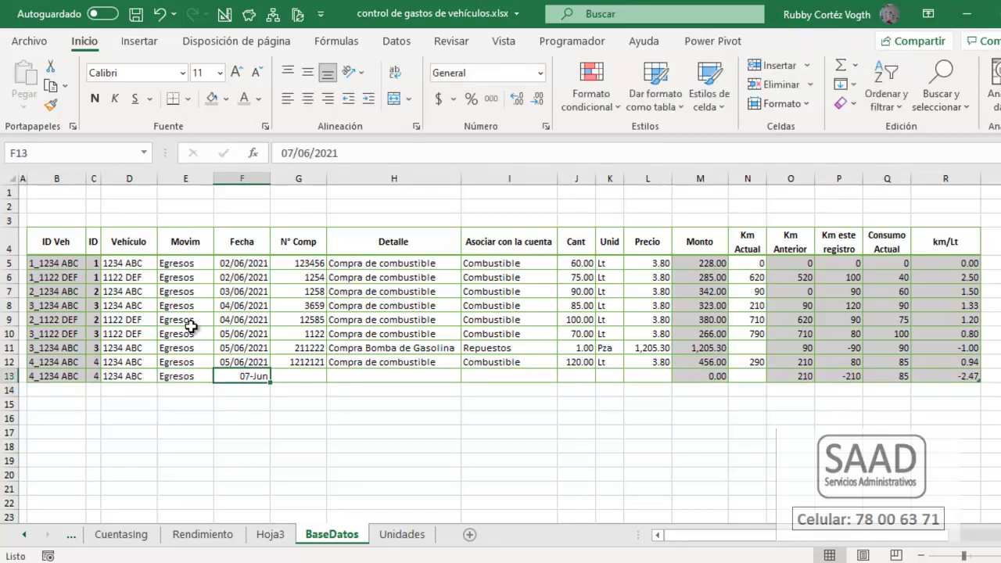
type("7/6")
key("Return")
key("Tab")
key("Up")
type("11")
key("ctrl+Return")
- Enter Compra de 2 amortiguadores as the Detalle of the record in row 13
key("Right")
key("Up")
key("Up")
key("Down")
key("Down")
type("Compra de 2 amortig")
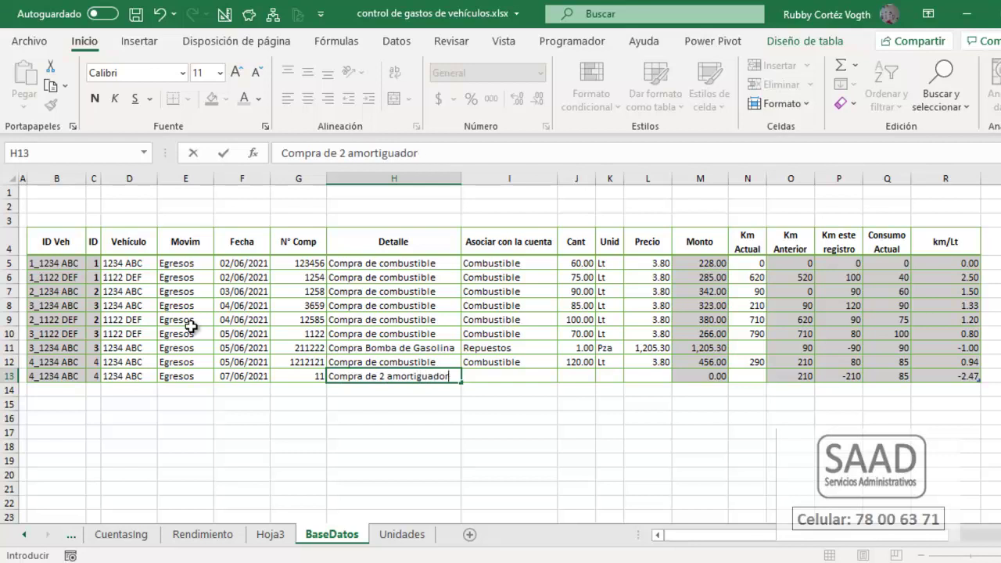
- Associate the record in row 13 with the Mantenimiento account
key("Tab")
key("alt+Down")
key("Down")
key("Down")
key("Down")
key("Down")
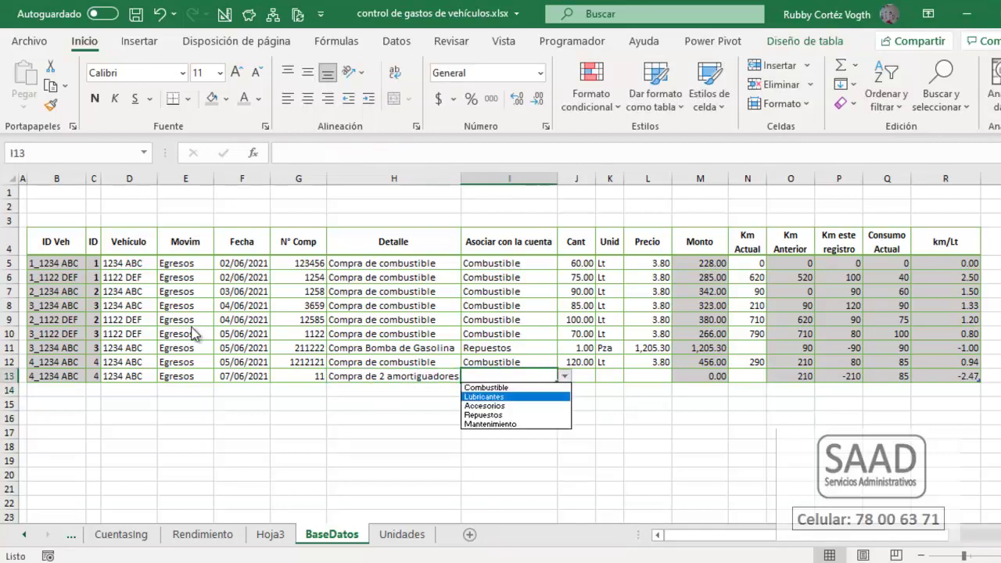
key("Down")
key("Return")
- Replace the Detalle text of the record in row 13 with Mantto mensual
key("Left")
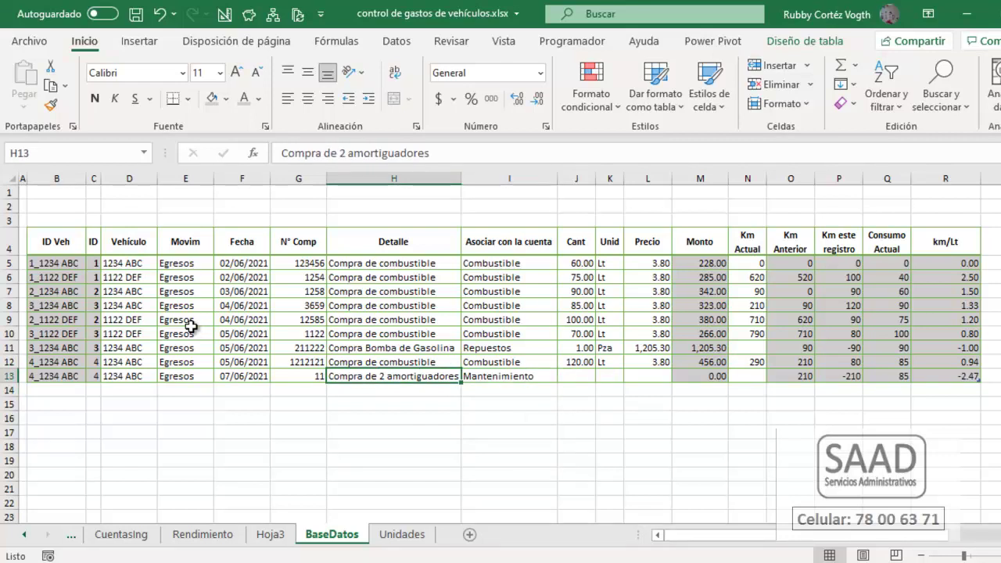
type("Mantto mensual")
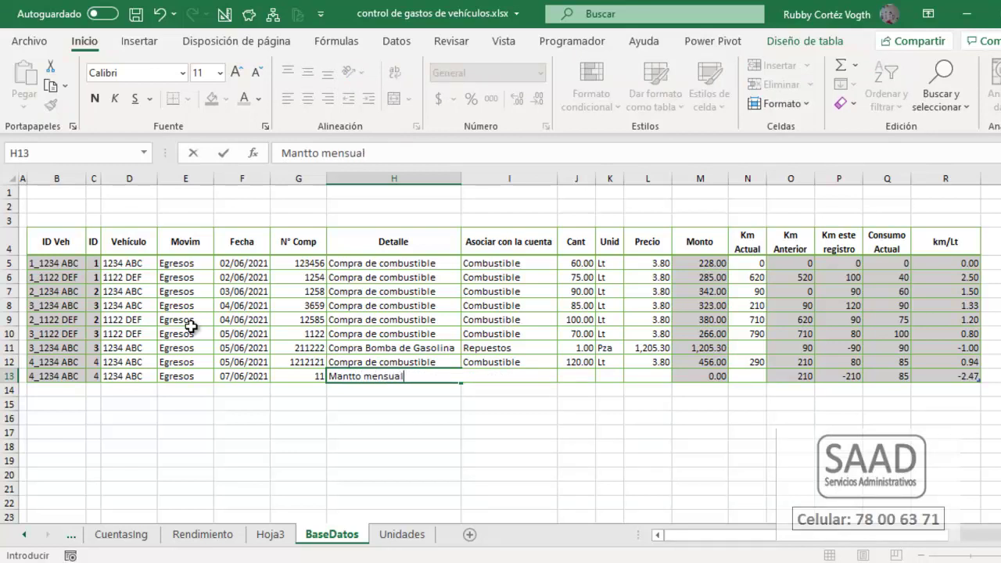
key("ctrl+Return")
- Set the quantity to 1 and the unit to Pza for the record in row 13
key("Right")
key("Right")
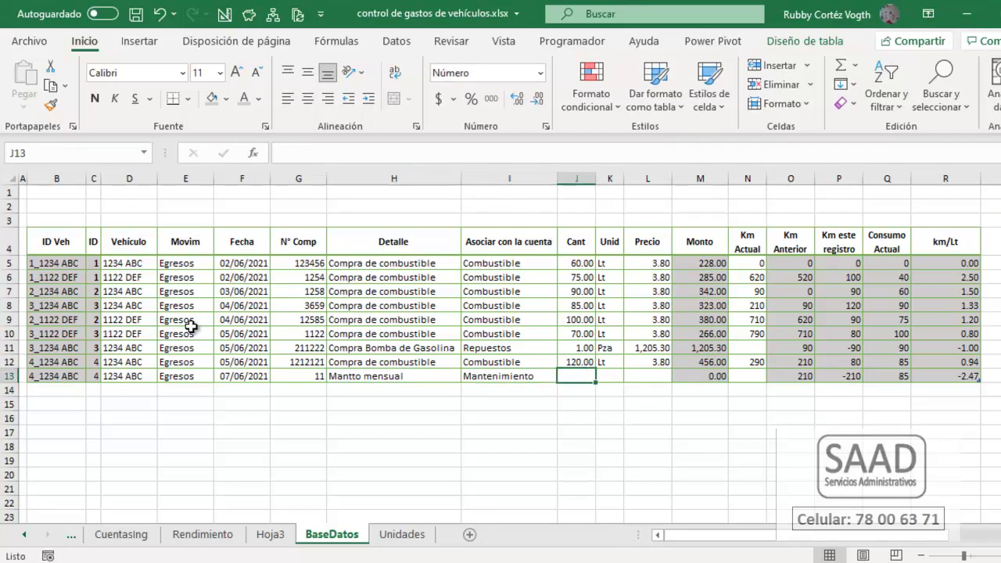
type("1")
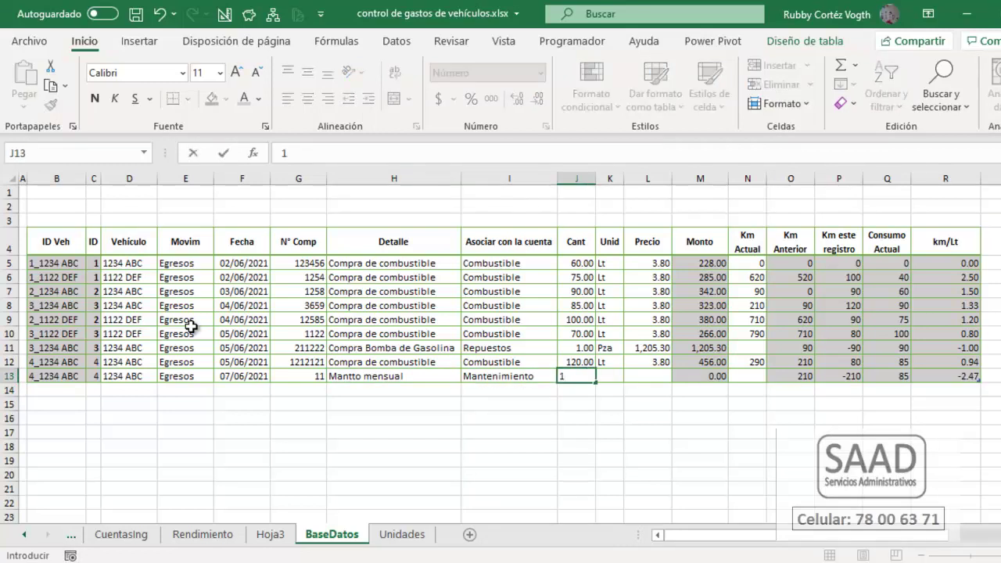
key("Right")
key("alt+Down")
key("Down")
key("Down")
key("Return")
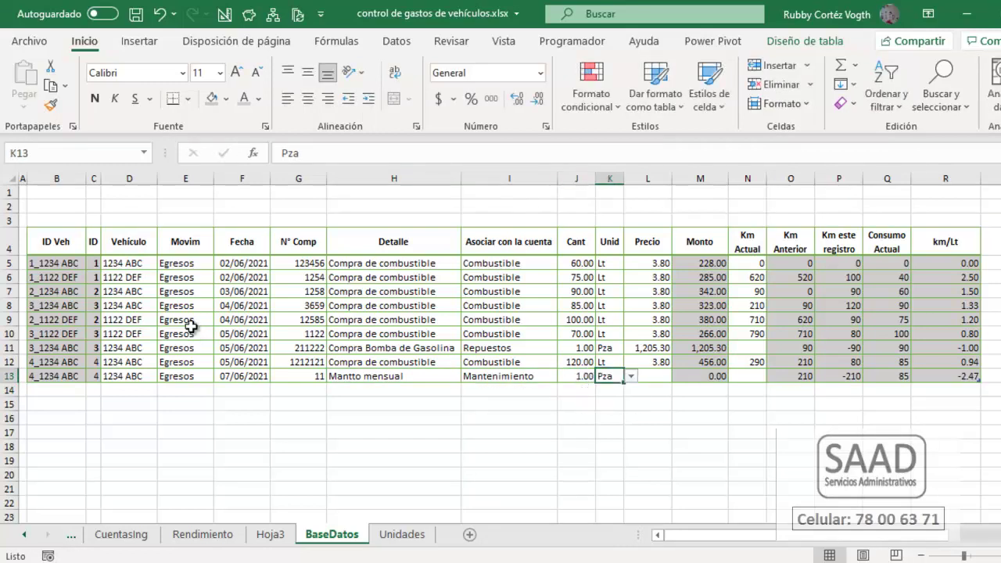
- Set the Precio of the Mantto mensual record in row 13 to 720
key("Right")
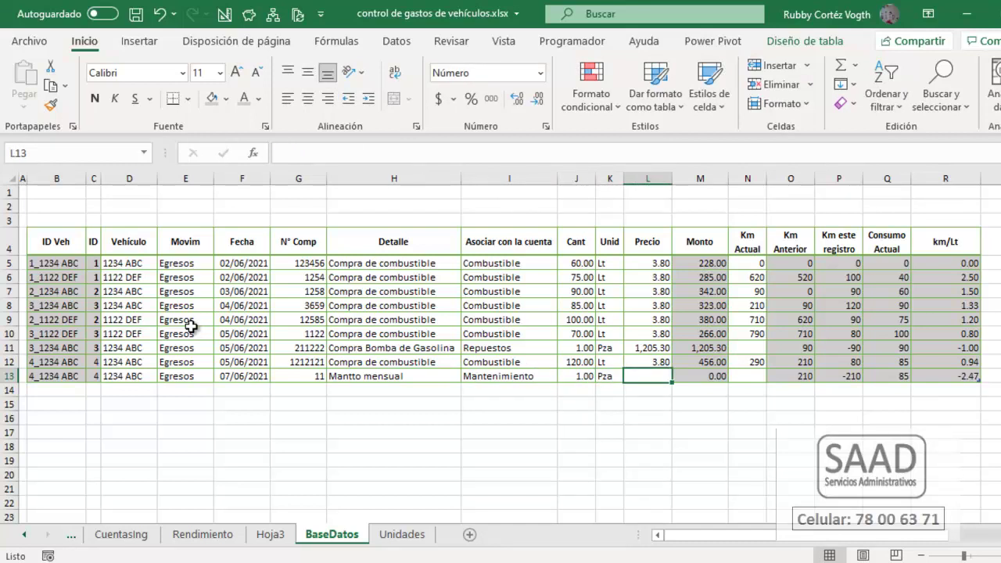
type("7")
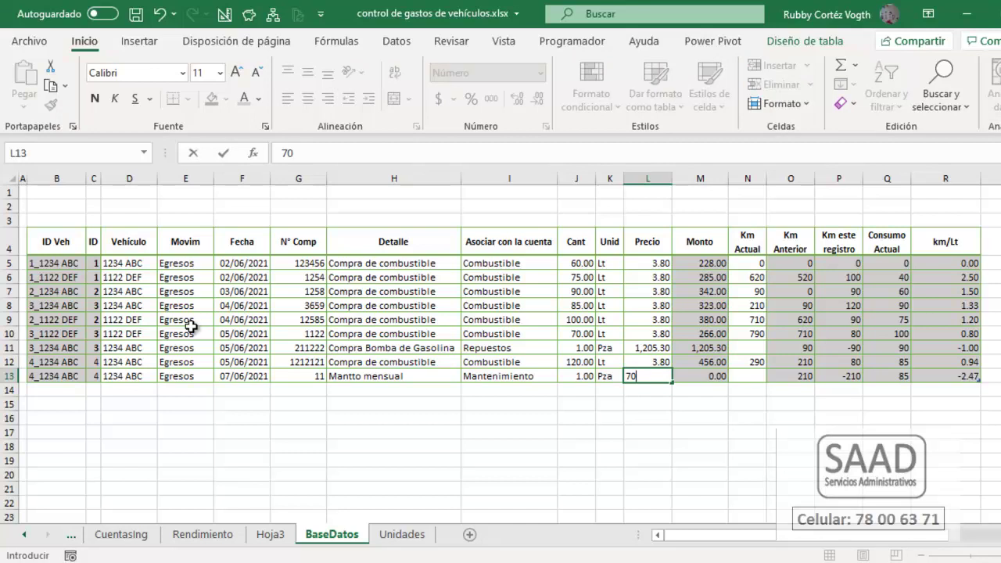
type("20")
key("Return")
key("Up")
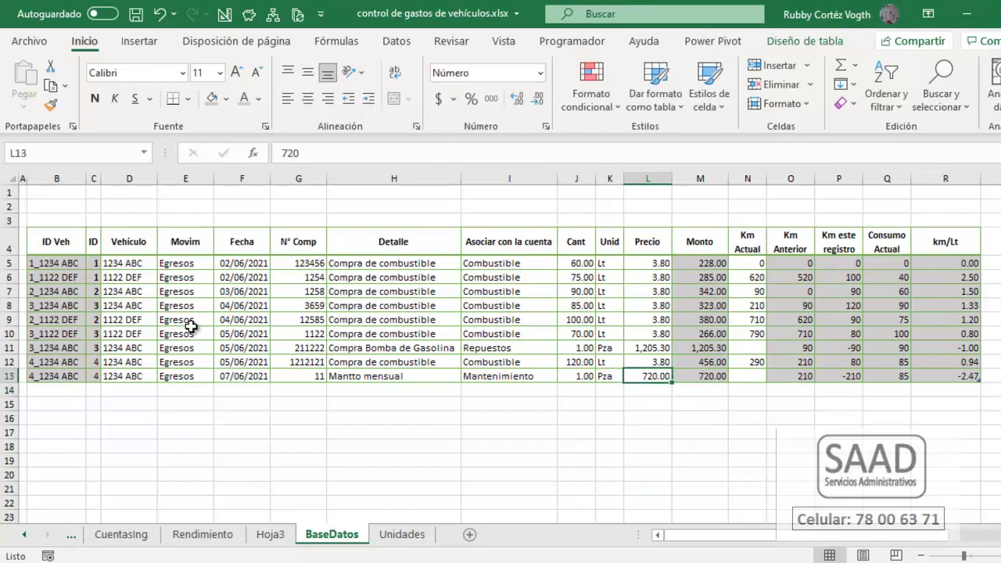
key("Right")
key("Right")
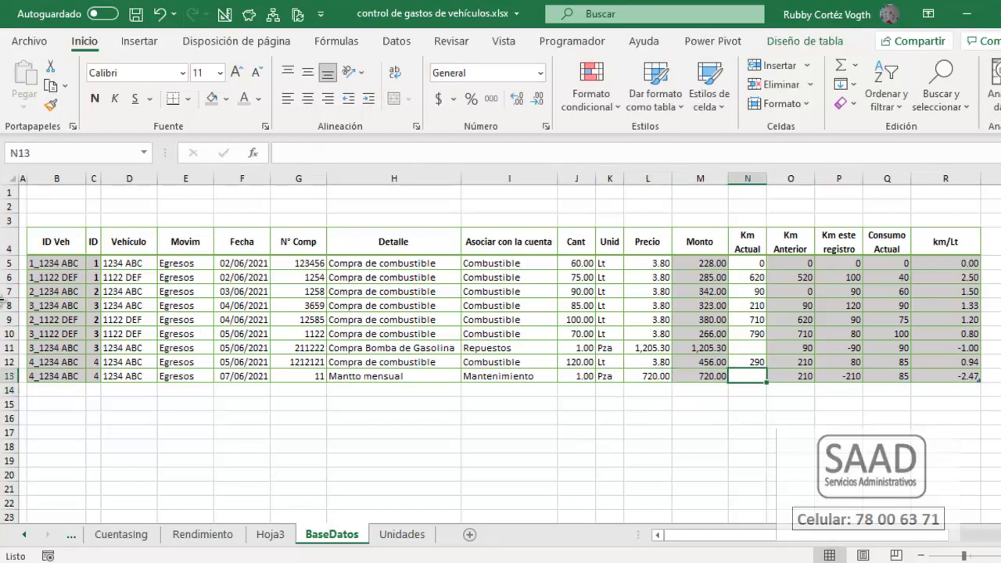
- Refresh the pivot table on Hoja3 to include the Mantenimiento record from BaseDatos
left_click(280, 536)
left_click_drag(75, 248, 95, 268)
right_click(99, 264)
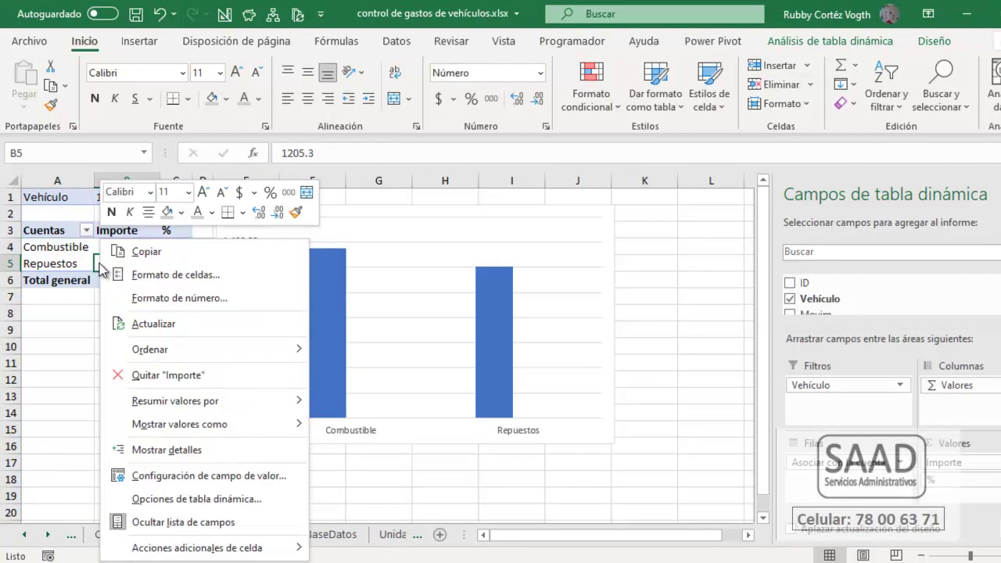
left_click(181, 337)
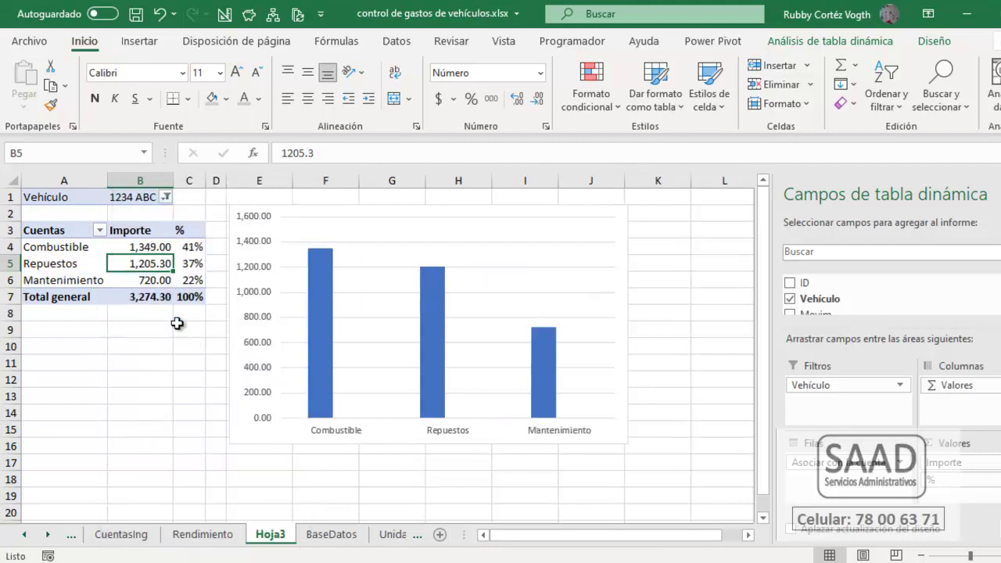
left_click(161, 283)
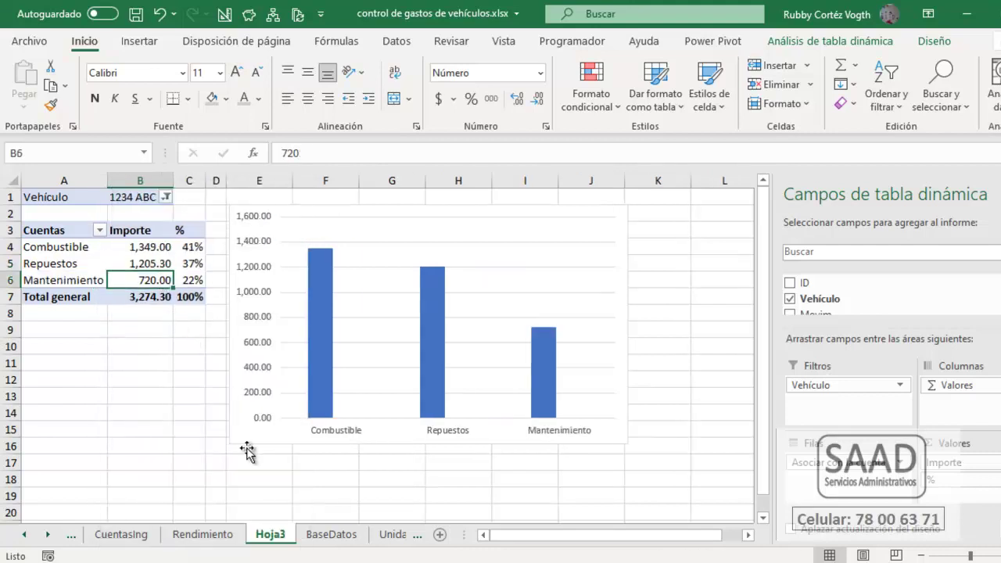
- Rename the Hoja3 sheet as xCuentas
double_click(271, 535)
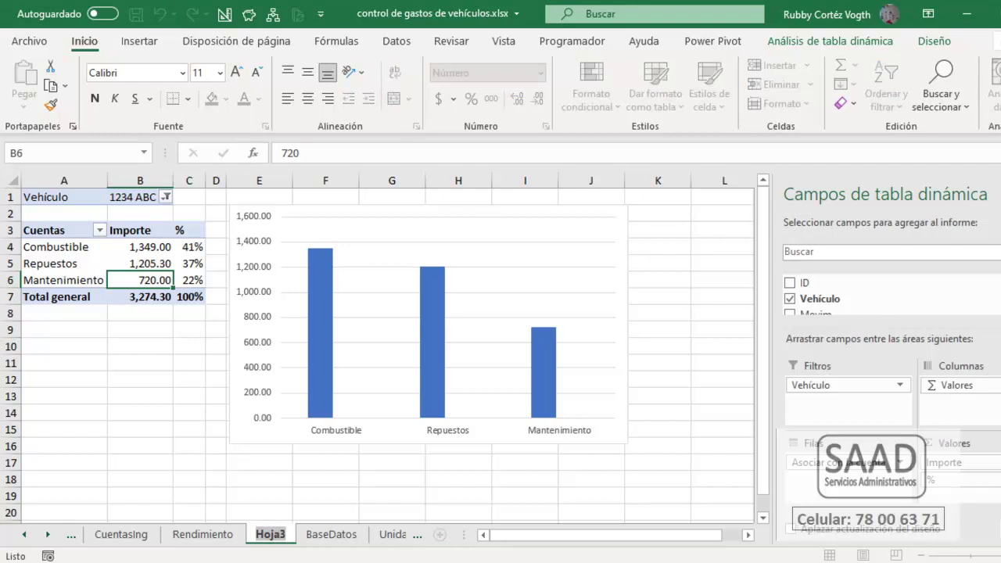
mouse_move(592, 562)
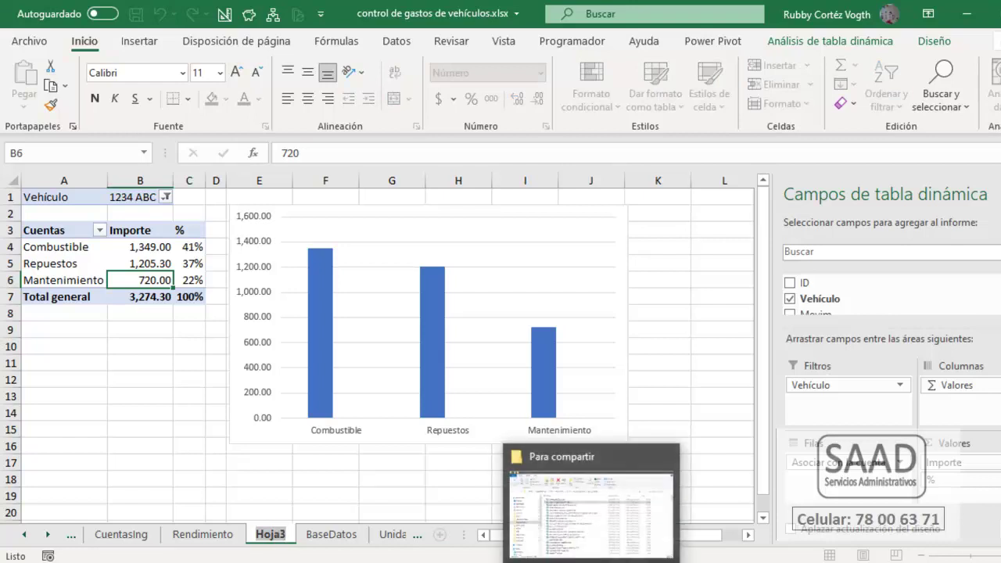
type("xCuentas")
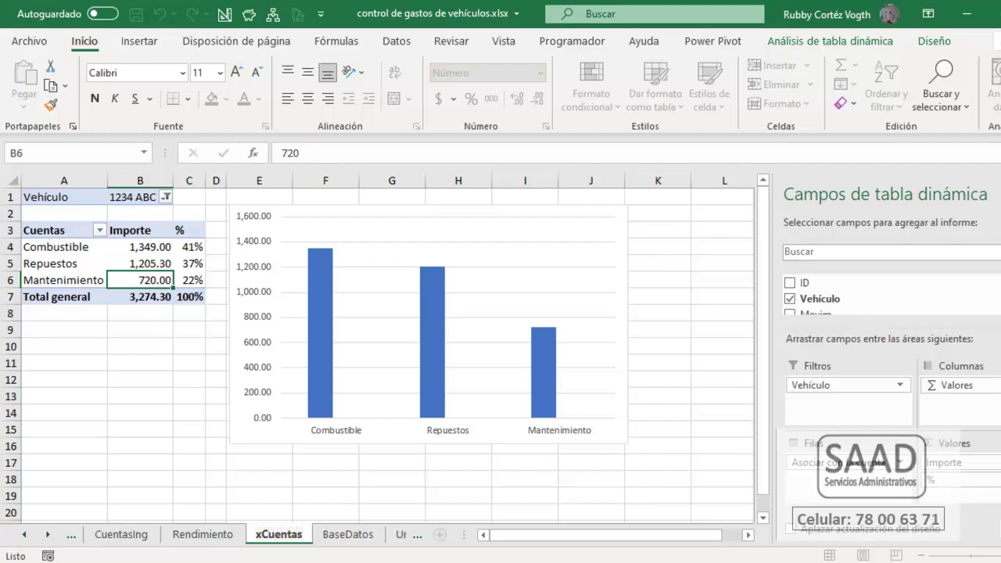
key("Return")
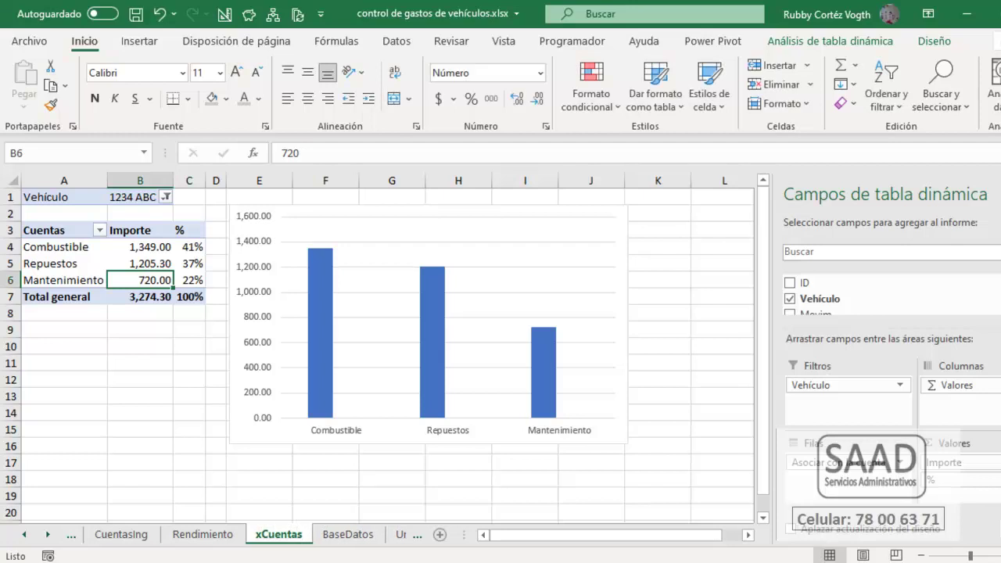
- Insert two blank rows above the pivot table and return to cell A1
left_click(188, 197)
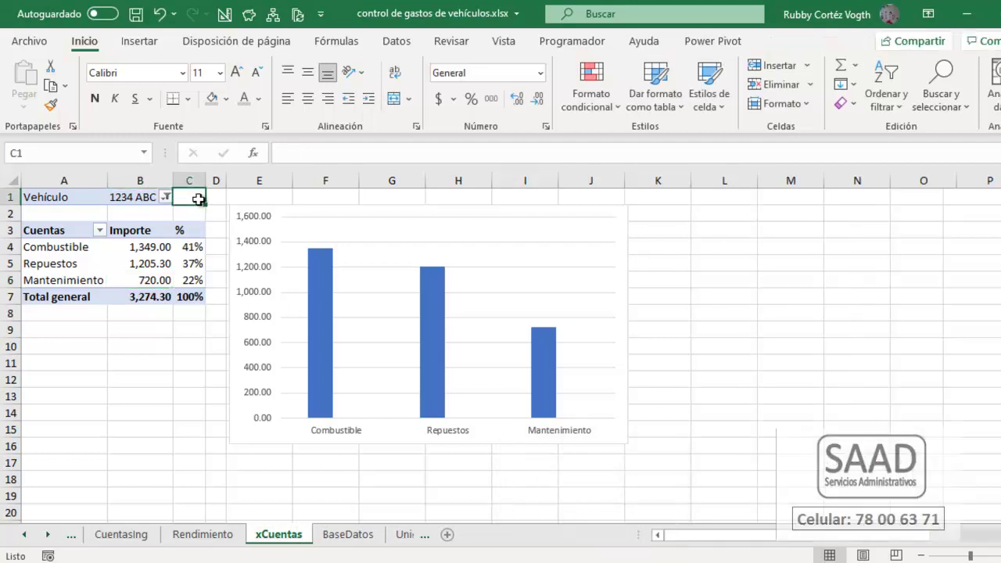
key("shift+Down")
key("alt+i")
key("f")
key("ctrl+Home")
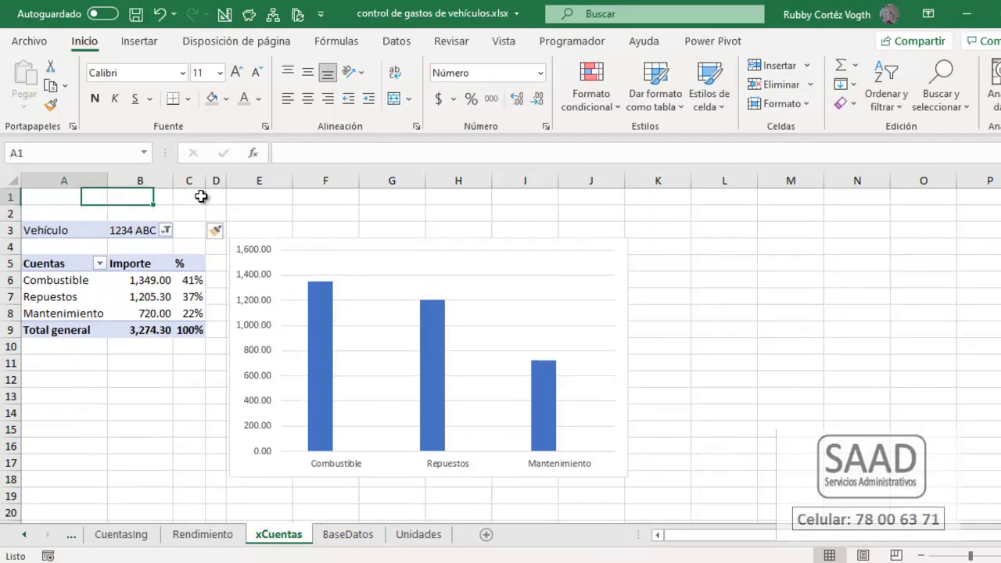
- Insert a blank column before the pivot table and reduce column A to a narrow margin
key("alt+i")
key("c")
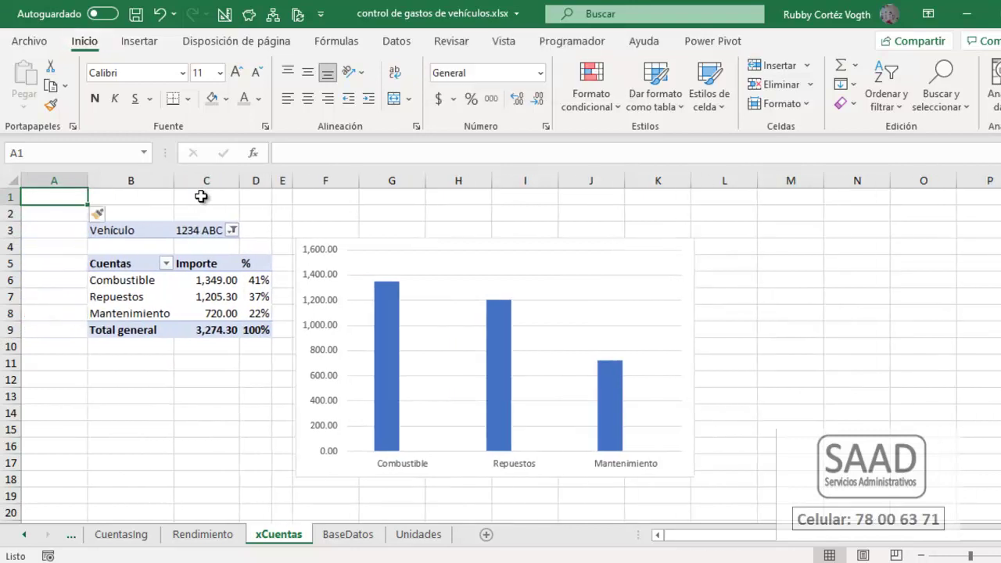
key("alt+o")
type("ca5")
key("Return")
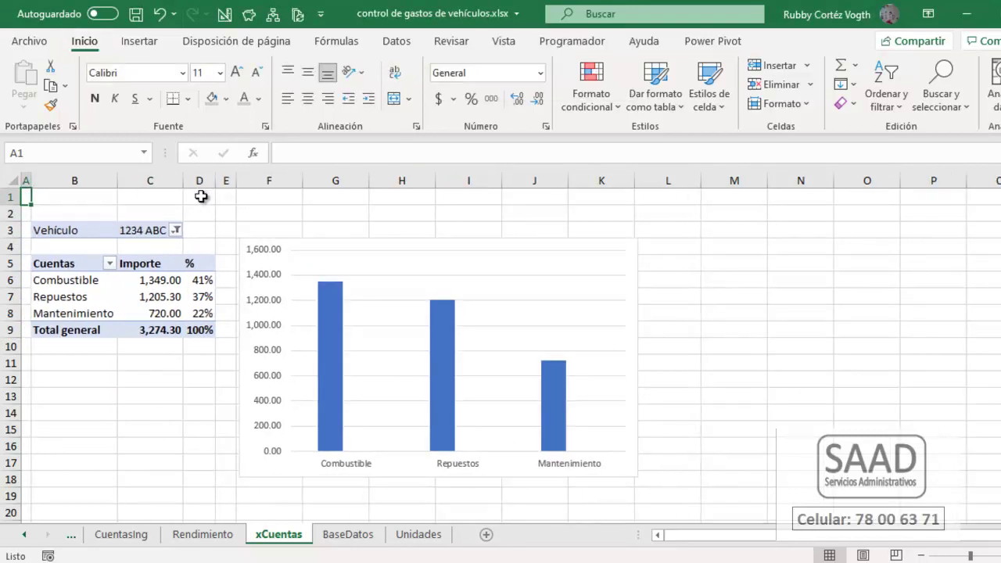
- Apply the green pivot table style from the first row of the Medio group
left_click(170, 294)
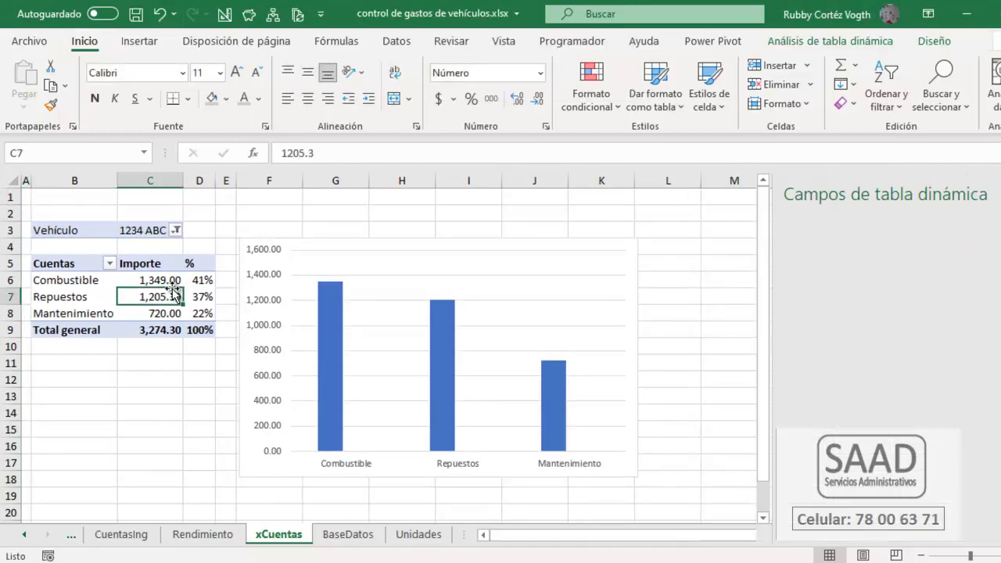
left_click(933, 43)
left_click(904, 102)
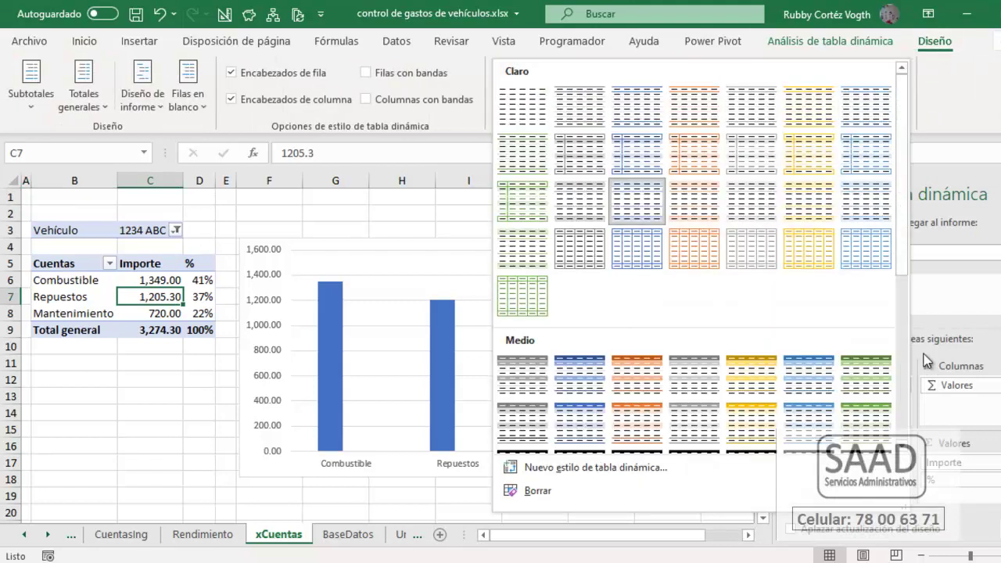
left_click(865, 371)
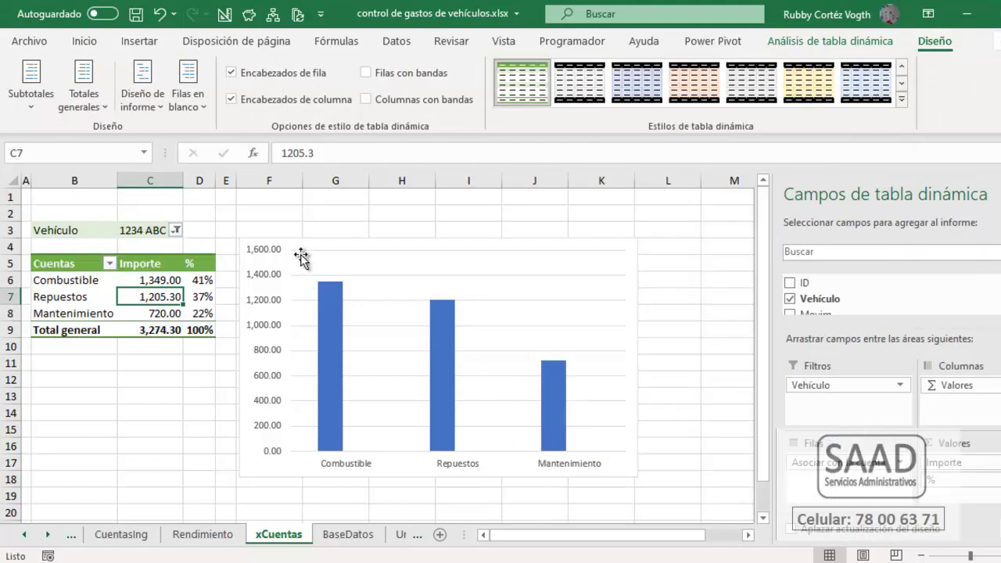
- Recolour the pivot chart with the monochromatic green palette that starts with the light shade
left_click(302, 252)
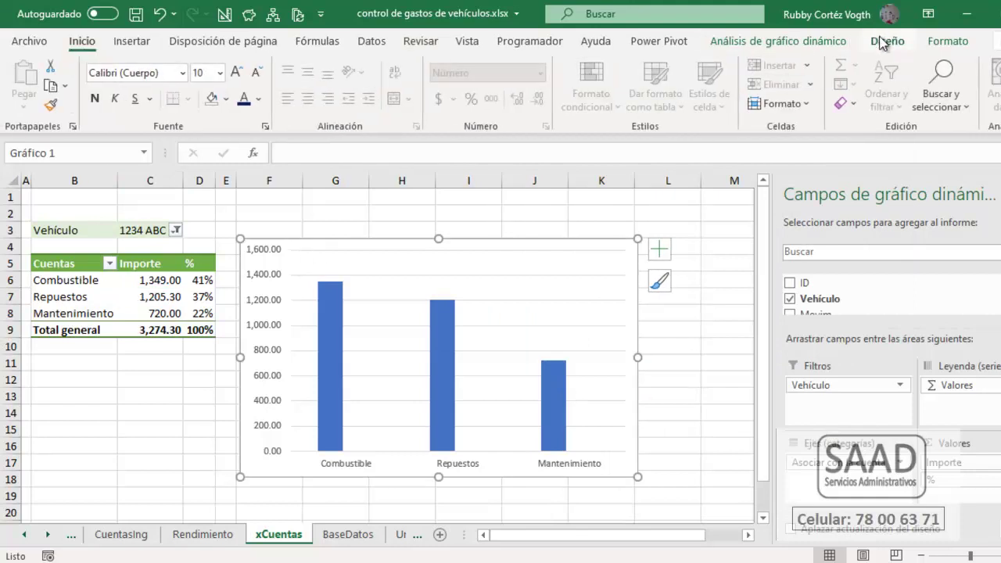
left_click(887, 40)
left_click(167, 87)
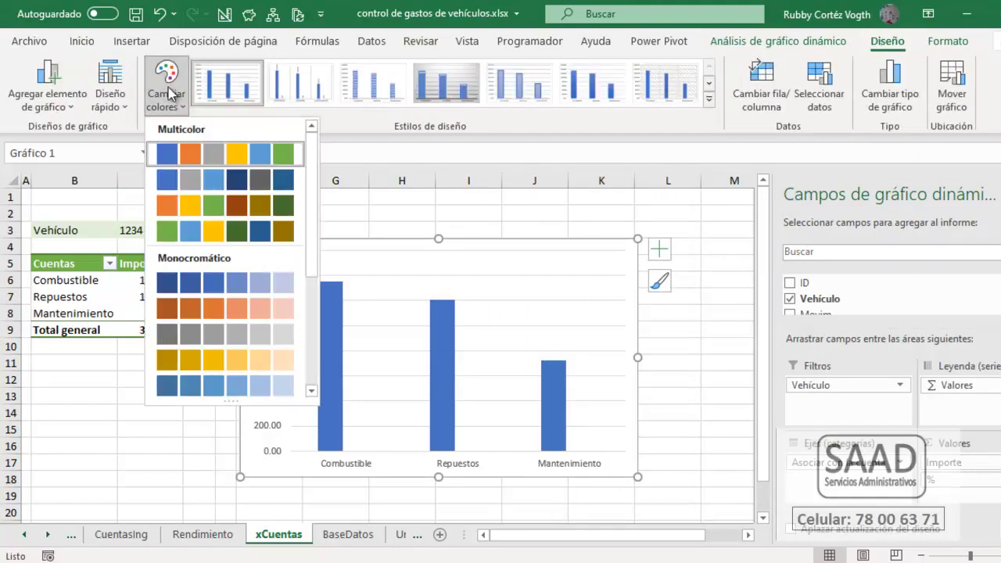
left_click_drag(313, 264, 312, 322)
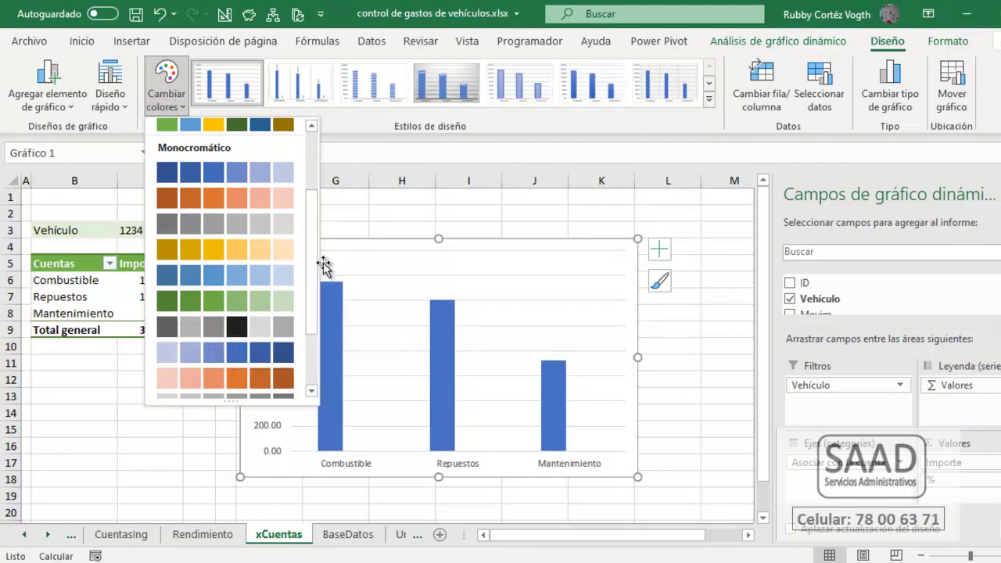
left_click_drag(313, 277, 310, 338)
left_click(176, 391)
left_click(682, 381)
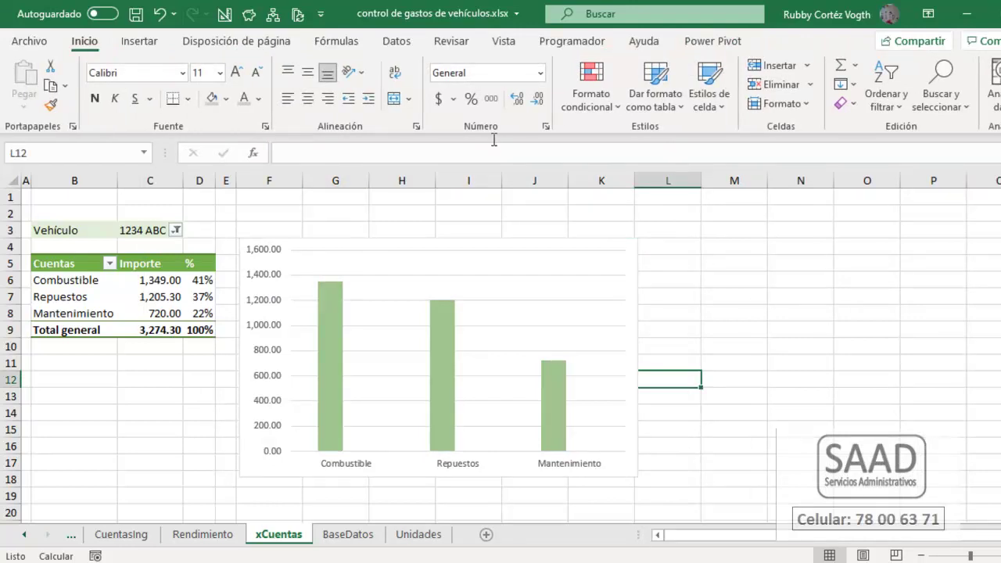
- Hide the gridlines on the xCuentas sheet
left_click(494, 50)
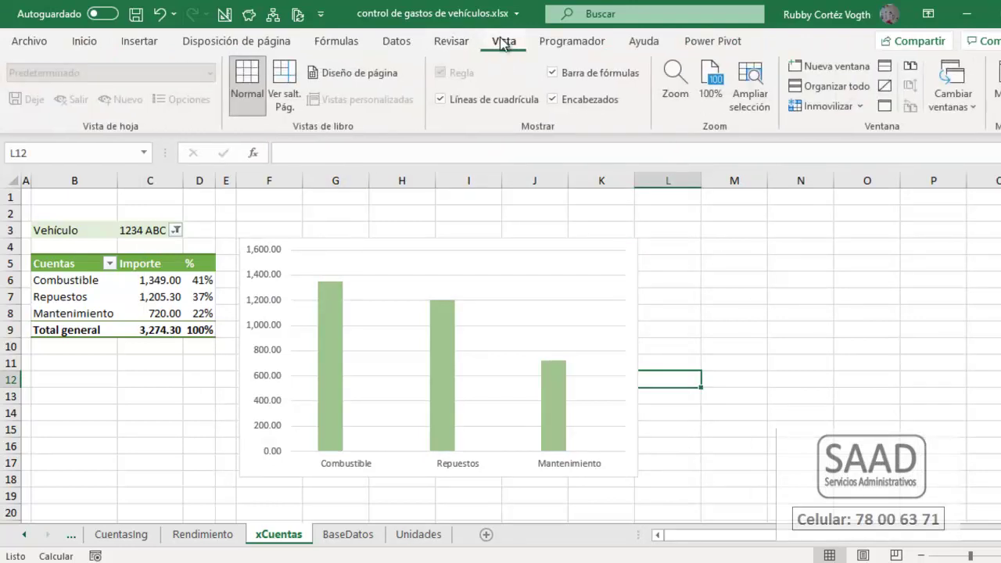
left_click(494, 99)
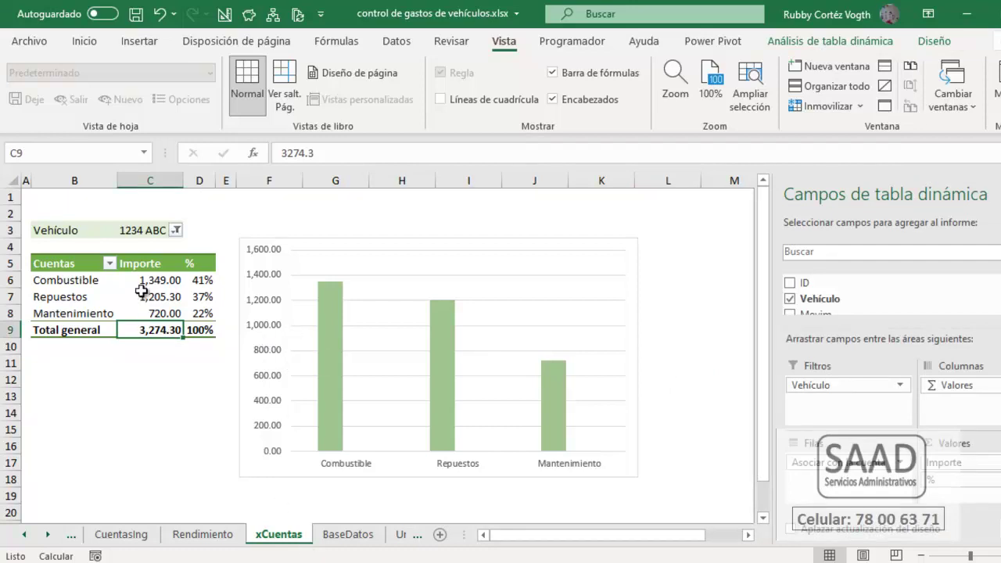
left_click(146, 229)
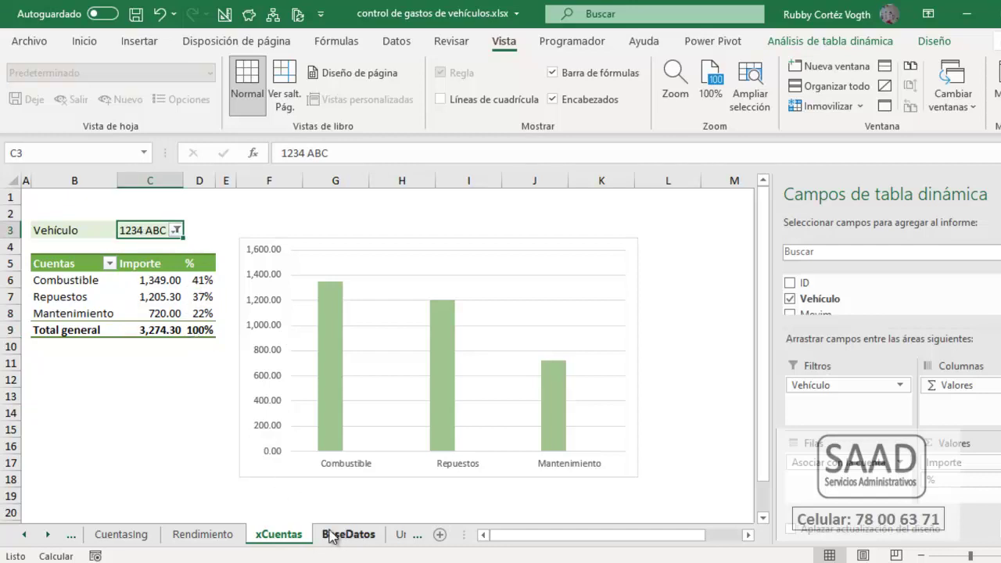
- Duplicate the xCuentas sheet before BaseDatos and rename the copy as xVeh
left_click_drag(301, 538, 327, 540)
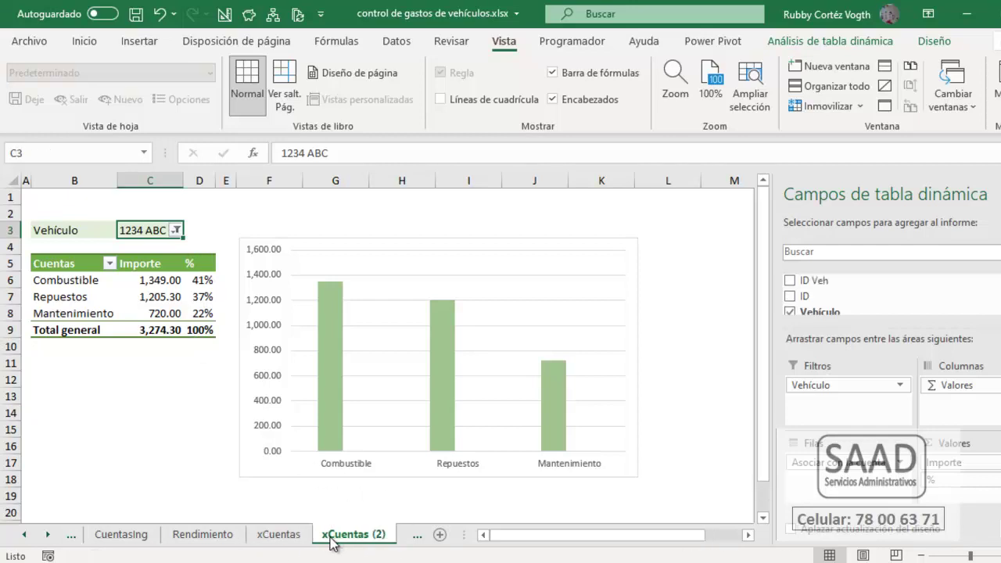
left_click_drag(469, 537, 582, 537)
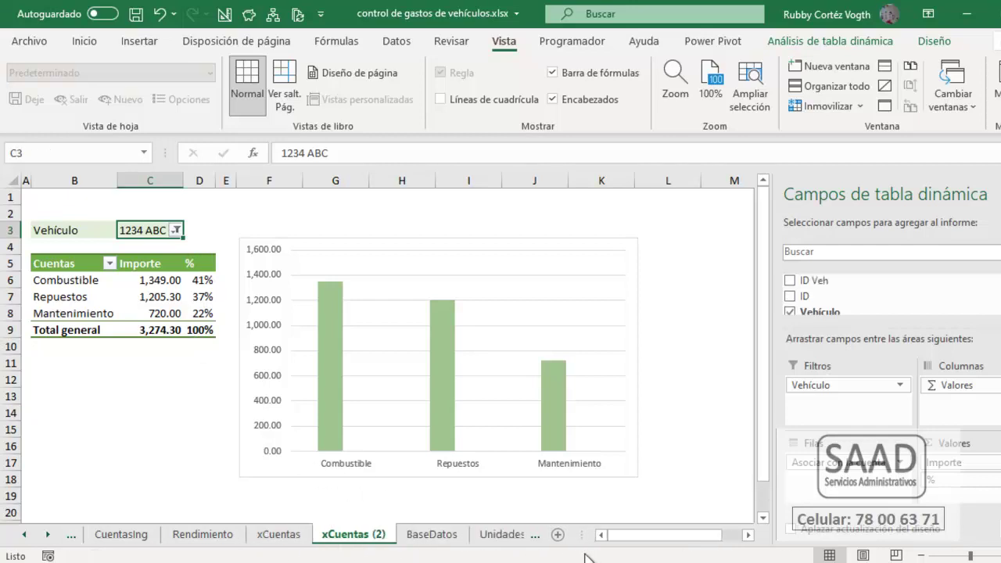
double_click(331, 536)
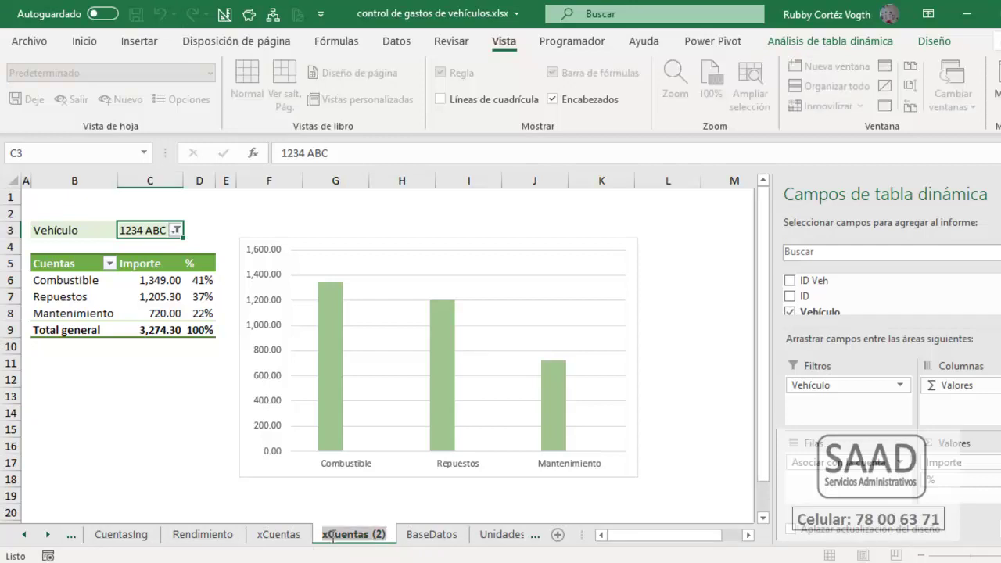
type("xVeh")
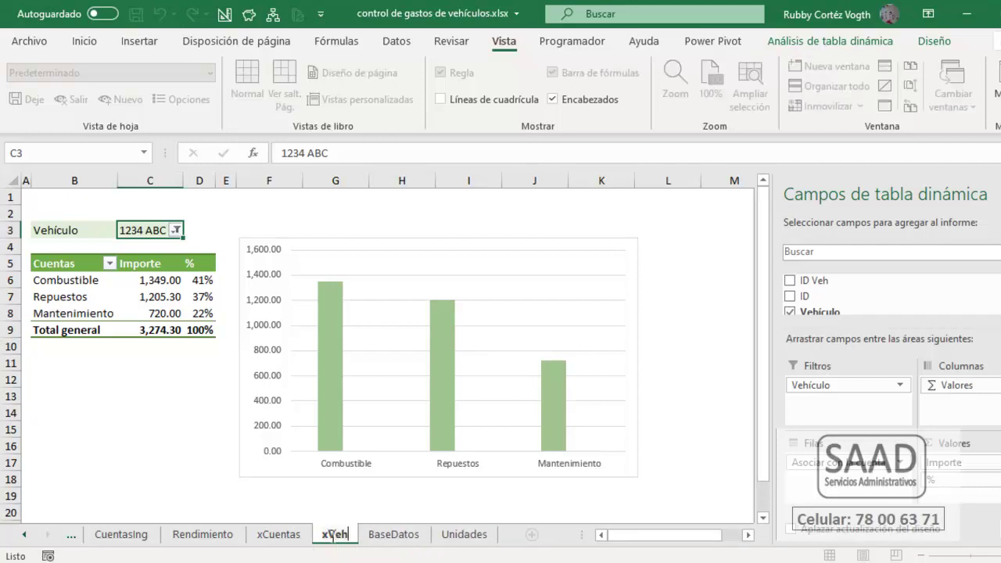
key("Return")
- Remove the % value from the xVeh pivot table and move Vehículo from the filters to the columns
left_click(166, 312)
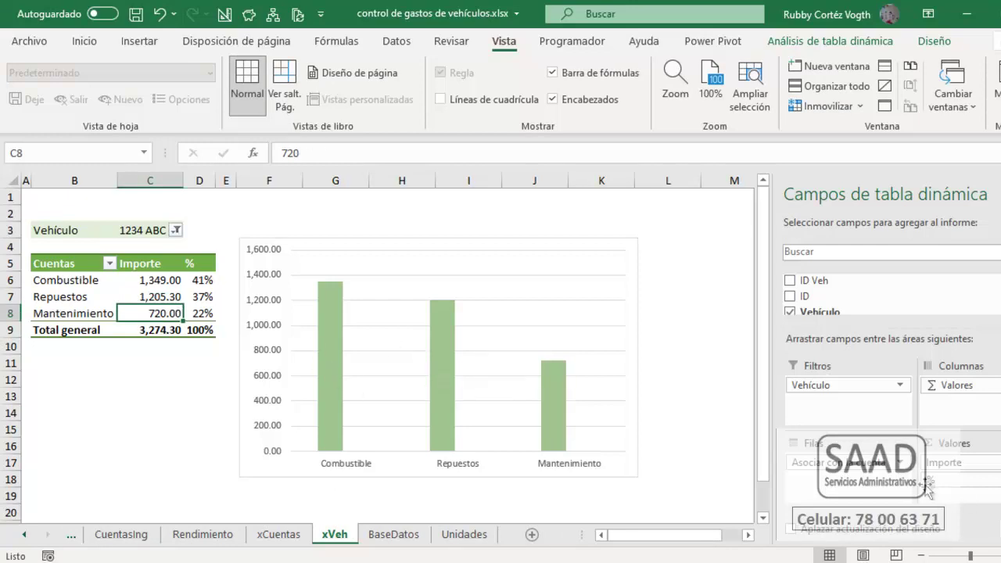
left_click_drag(942, 479, 936, 324)
left_click_drag(935, 480, 932, 320)
left_click_drag(830, 383, 949, 396)
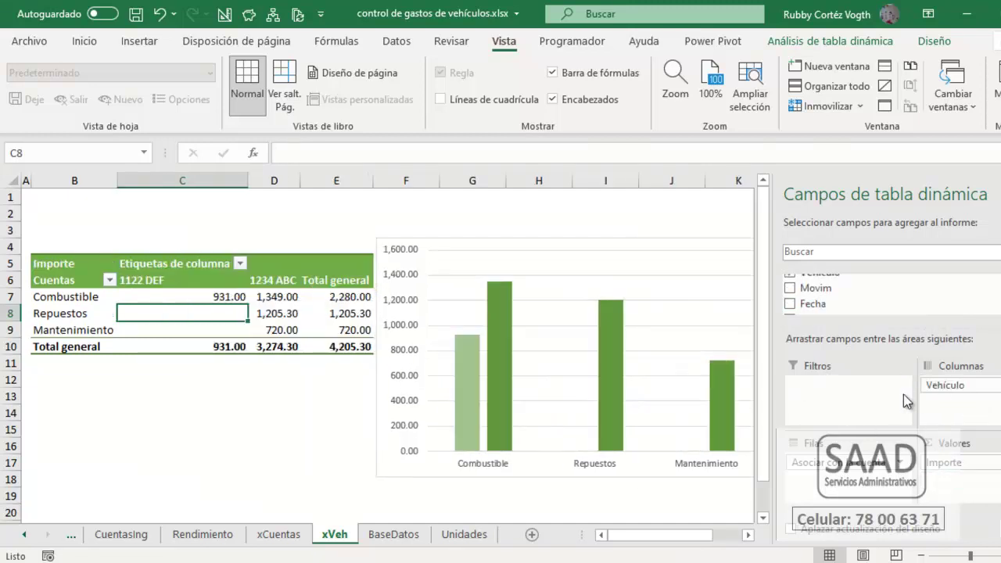
- Examine the Importe per account for vehicles 1122 DEF and 1234 ABC in the xVeh pivot table and chart
left_click(165, 280)
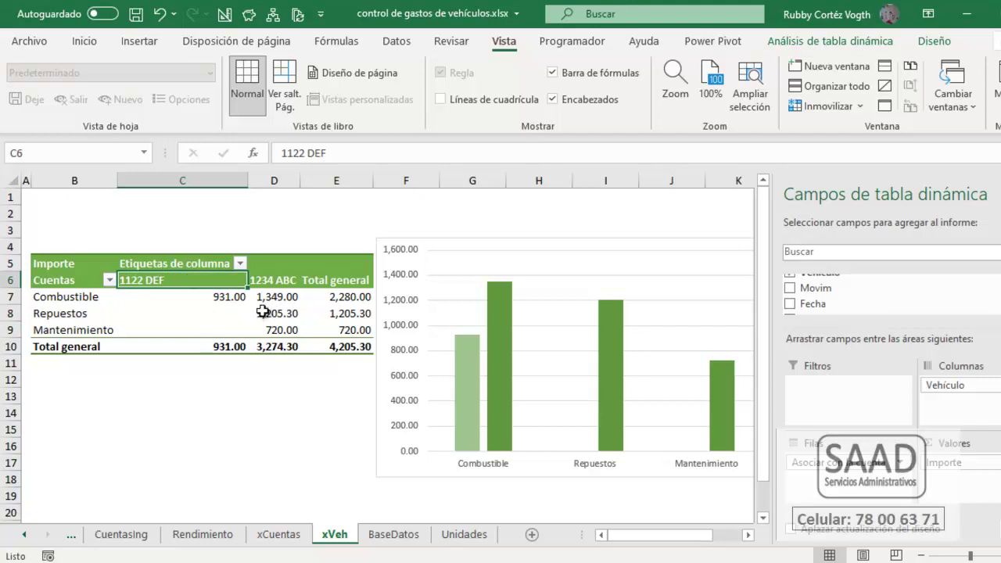
left_click_drag(274, 280, 274, 362)
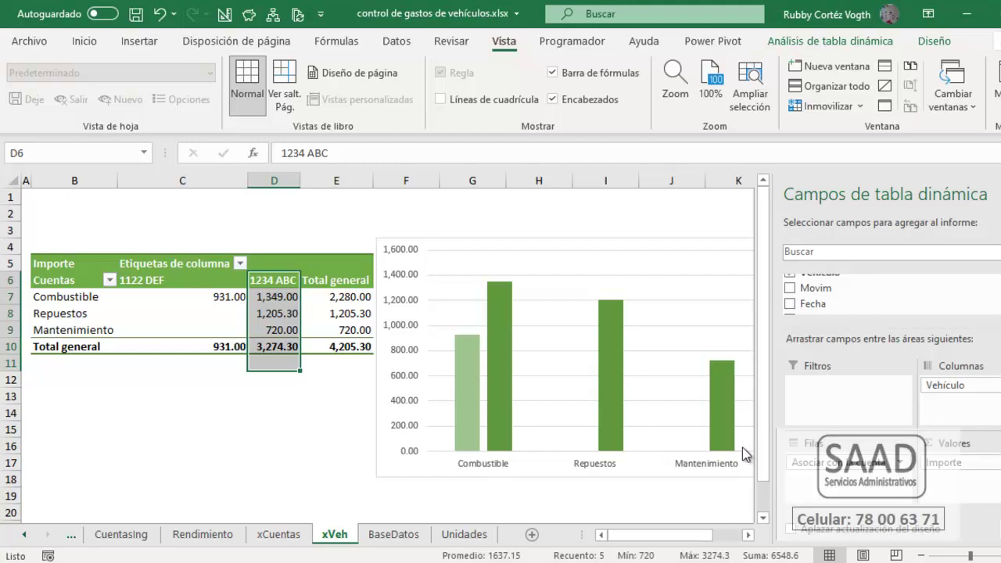
scroll(766, 425, "down", 1)
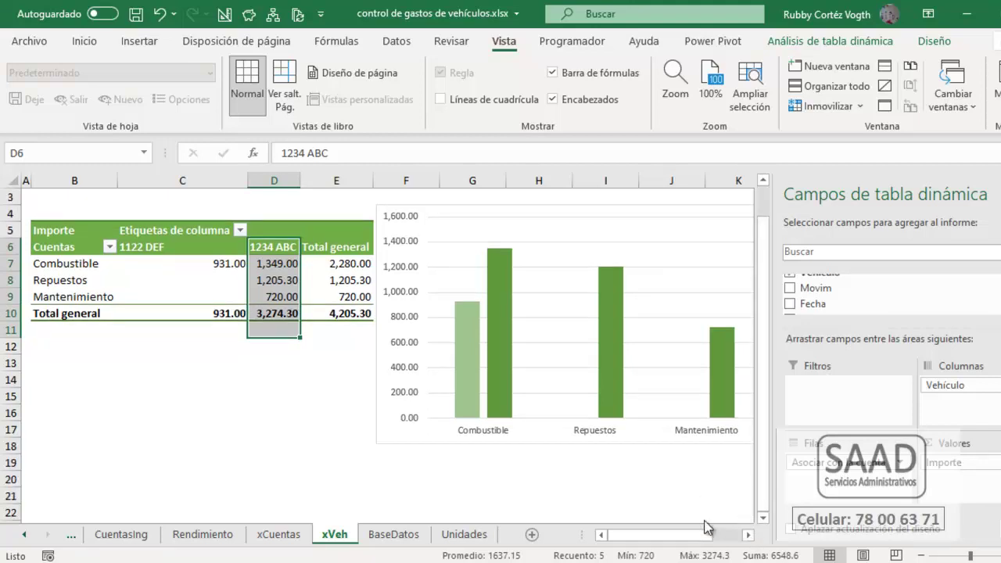
left_click(215, 298)
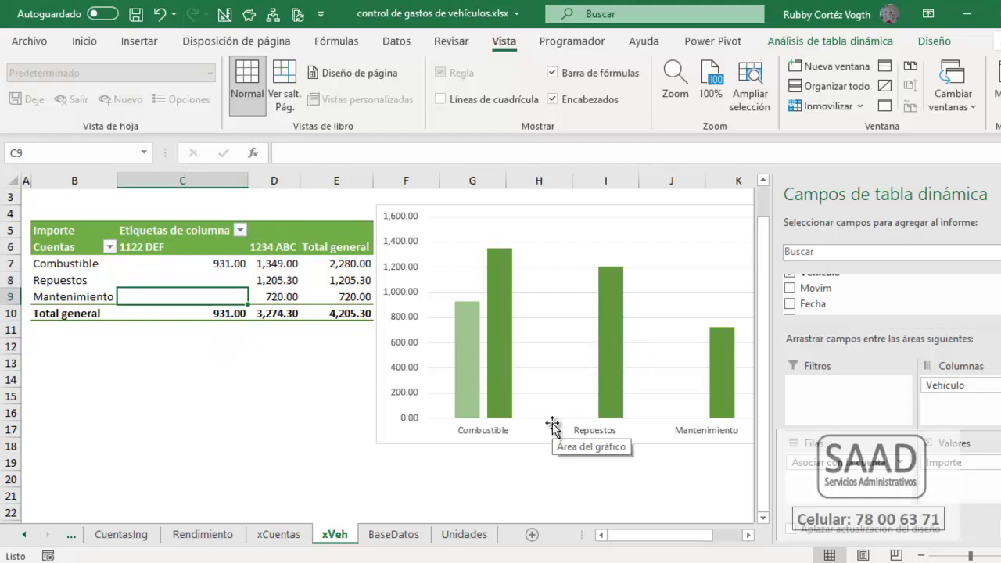
- Swap the xVeh pivot table fields so Vehículo is in the rows and Asociar con la cuenta is in the columns
mouse_move(966, 386)
left_mouse_down()
mouse_move(963, 426)
mouse_move(865, 491)
mouse_move(962, 399)
left_mouse_up()
left_click(309, 446)
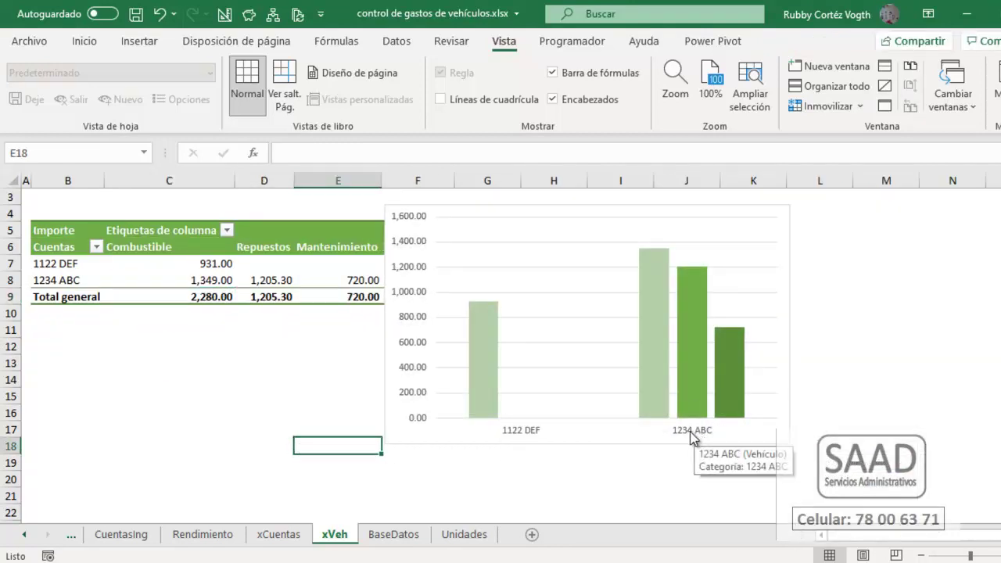
mouse_move(735, 393)
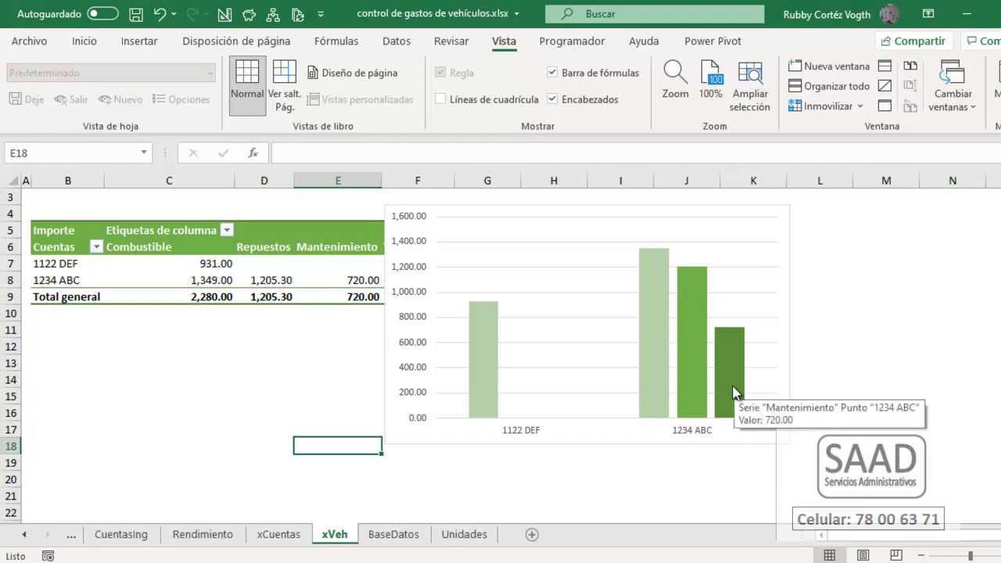
left_click(204, 260)
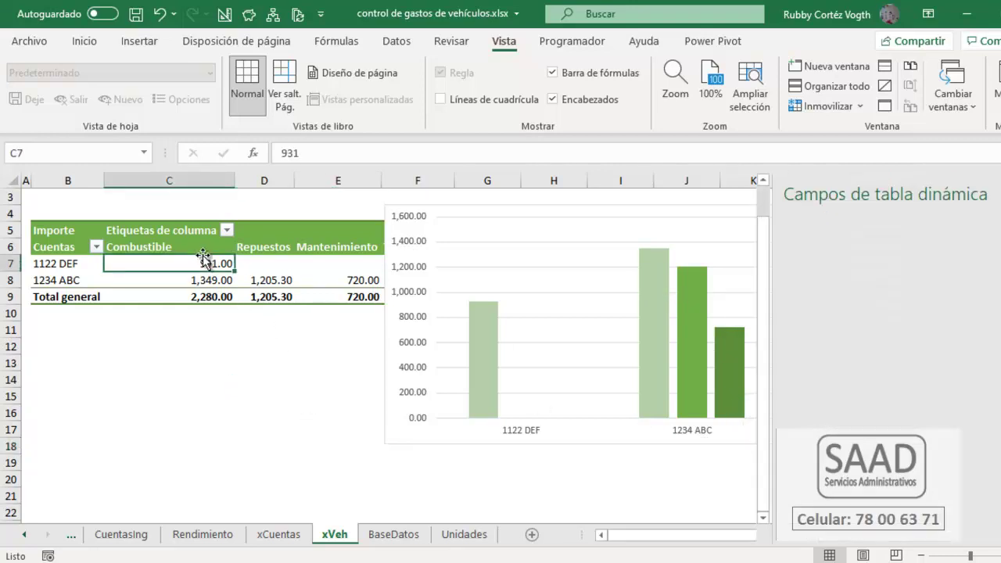
left_click(266, 239)
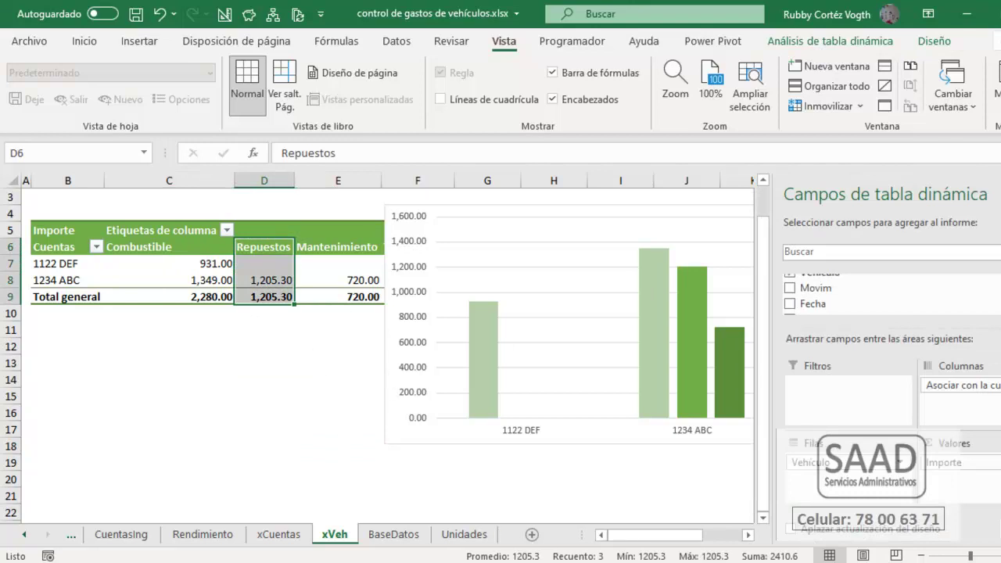
- Set the zoom of the xVeh sheet to 85%
key("alt+n")
type("z")
type("85")
left_click(420, 343)
left_click(248, 378)
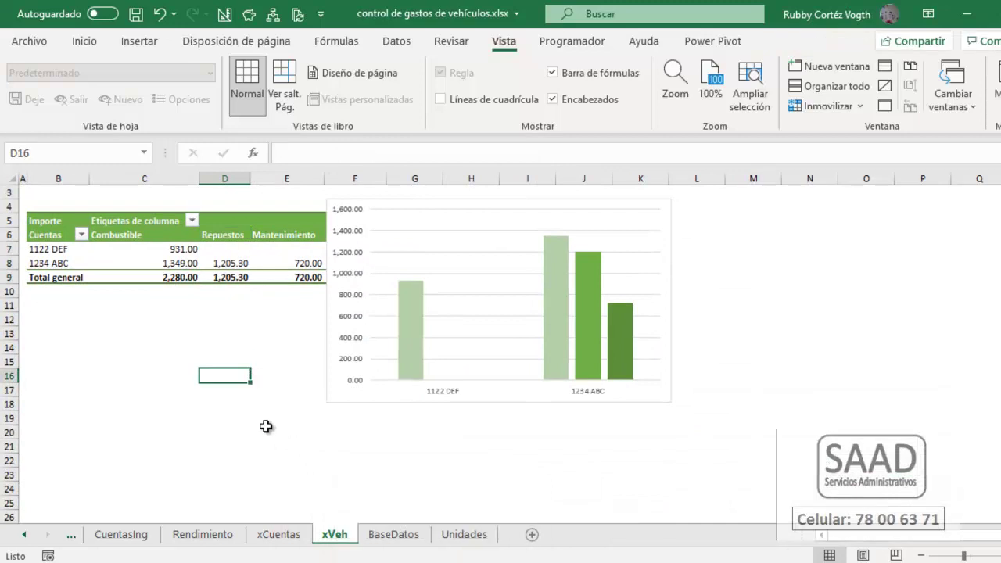
- Narrow the empty column E on the Rendimiento sheet to bring the line chart closer to the pivot table
left_click(382, 534)
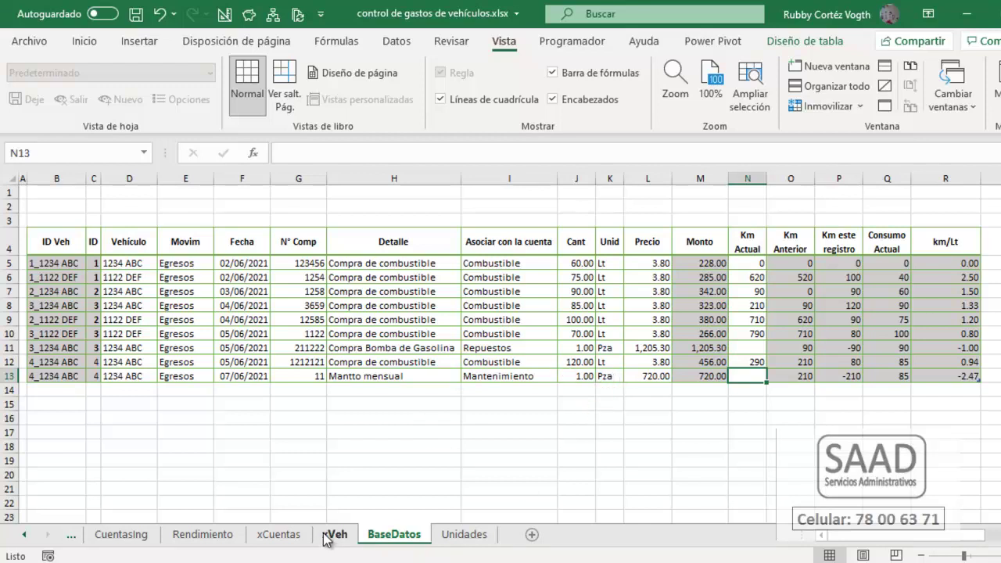
left_click(223, 538)
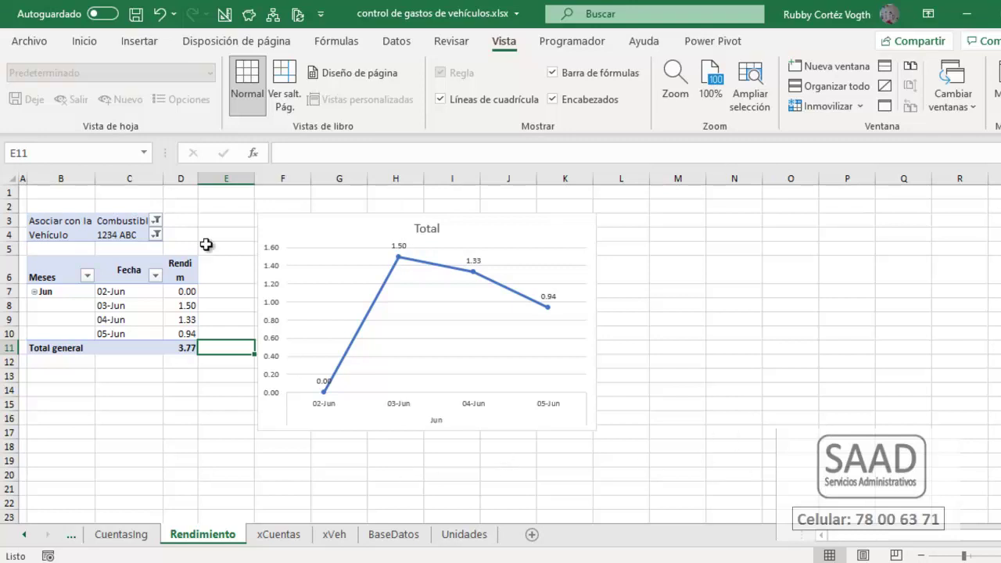
left_click_drag(254, 179, 222, 179)
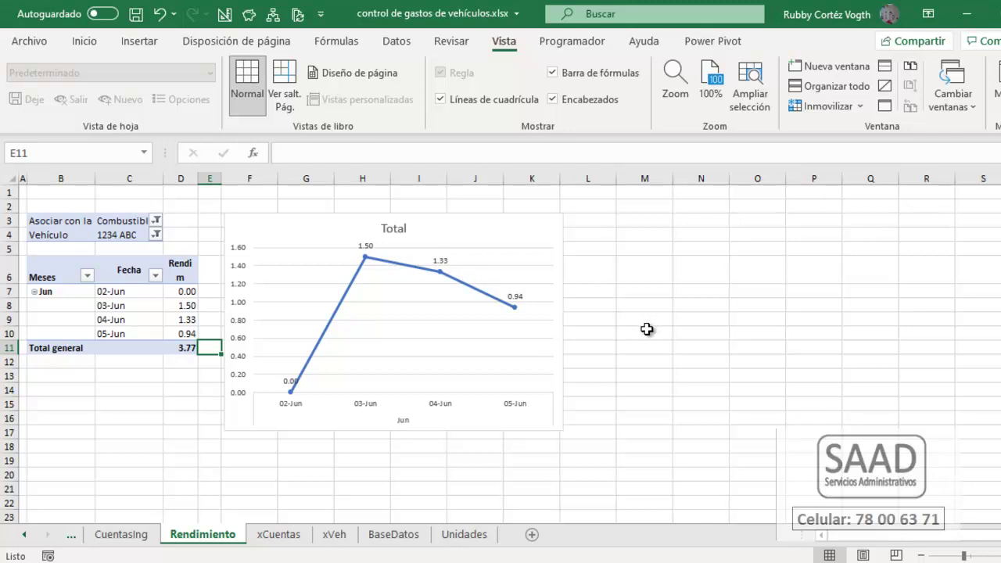
left_click(562, 227)
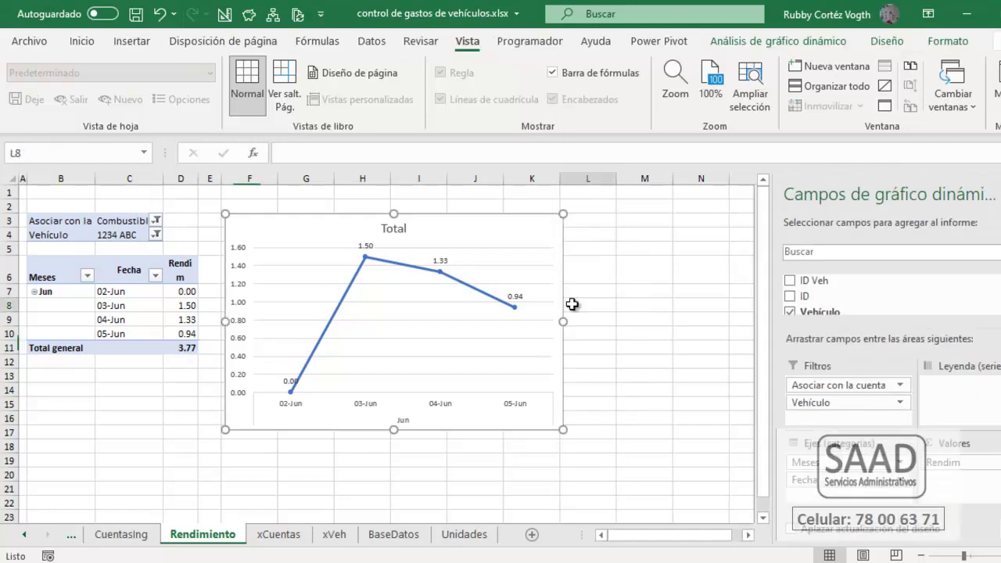
left_click(580, 304)
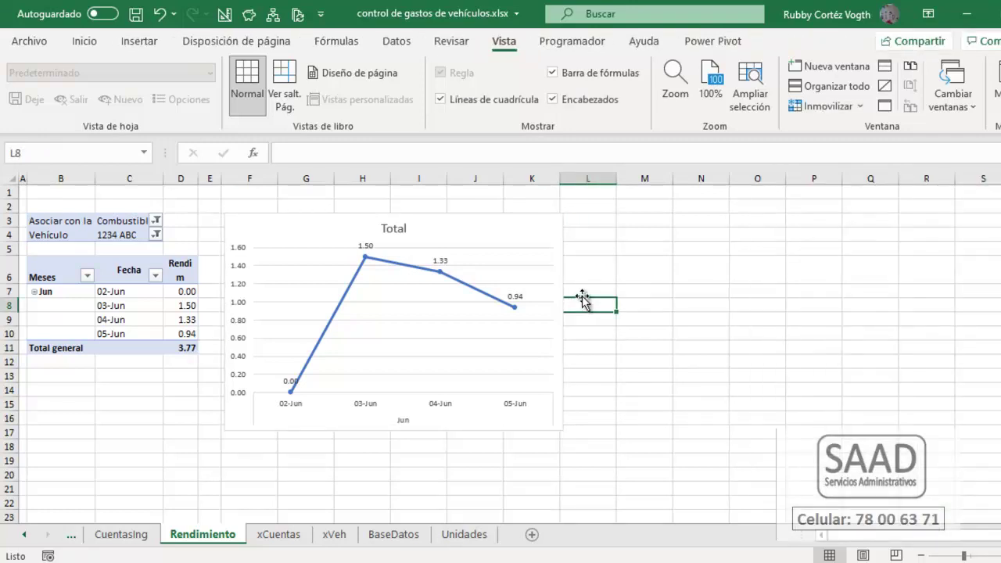